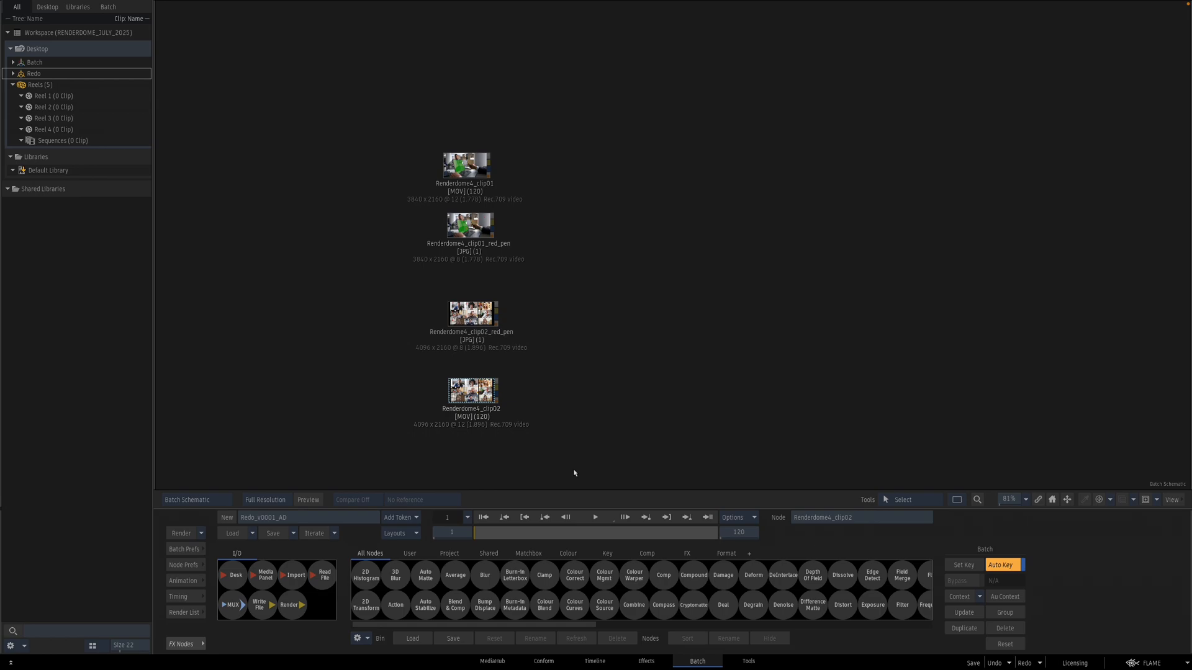
Step: Play the first laptop clip and compare it with its red-pen notes image
{"action": "double_click", "coordinate": [466, 165]}
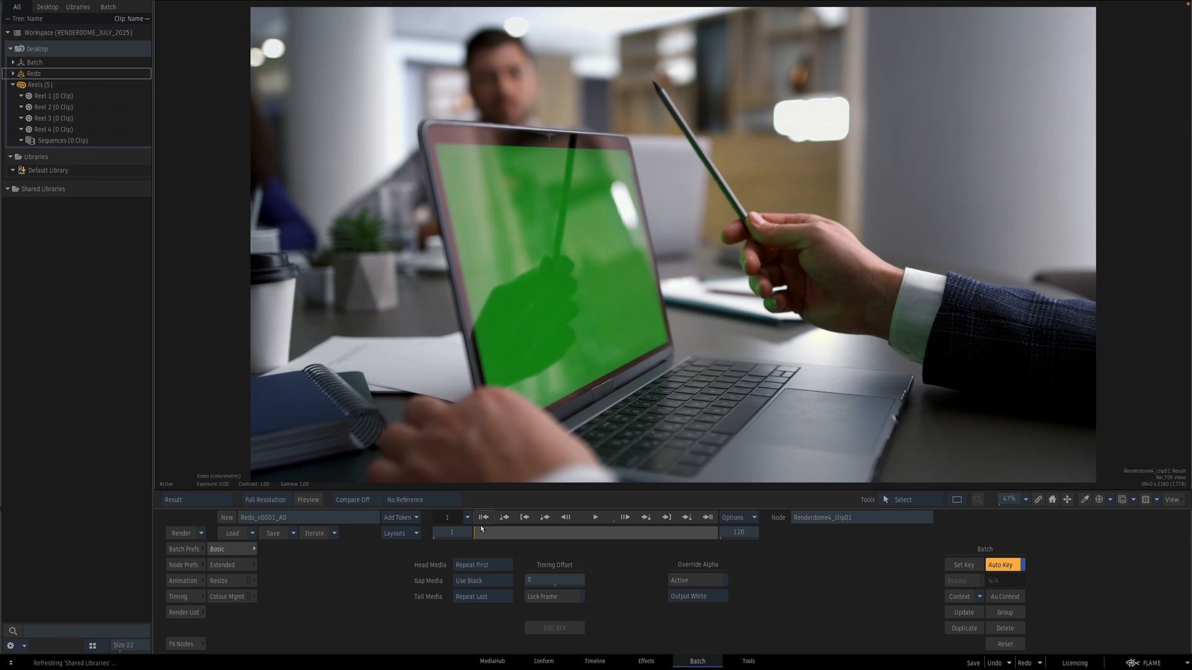
{"action": "left_click", "coordinate": [596, 518]}
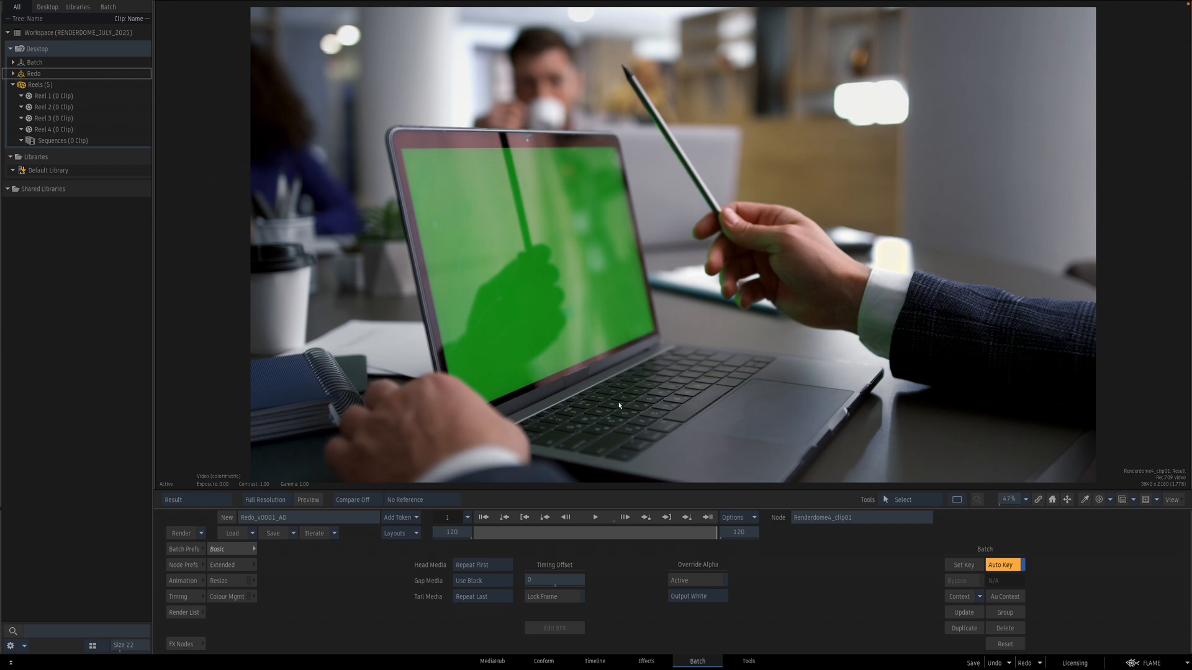
{"action": "key", "text": "Escape"}
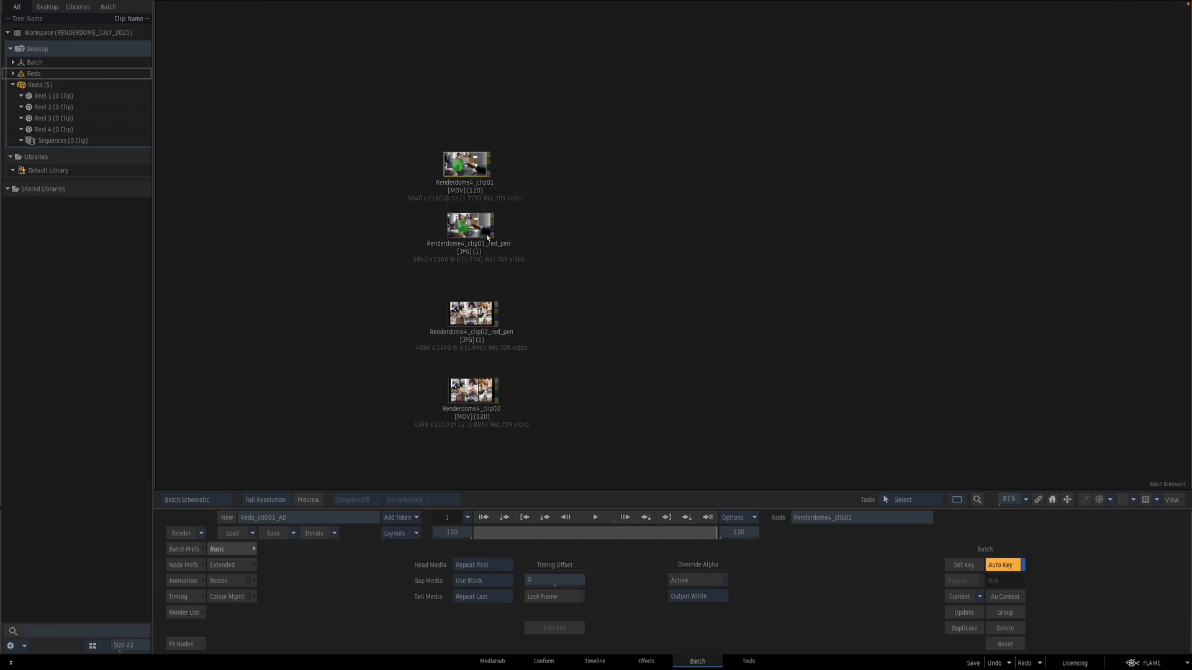
{"action": "left_click", "coordinate": [468, 225]}
{"action": "key", "text": "F4"}
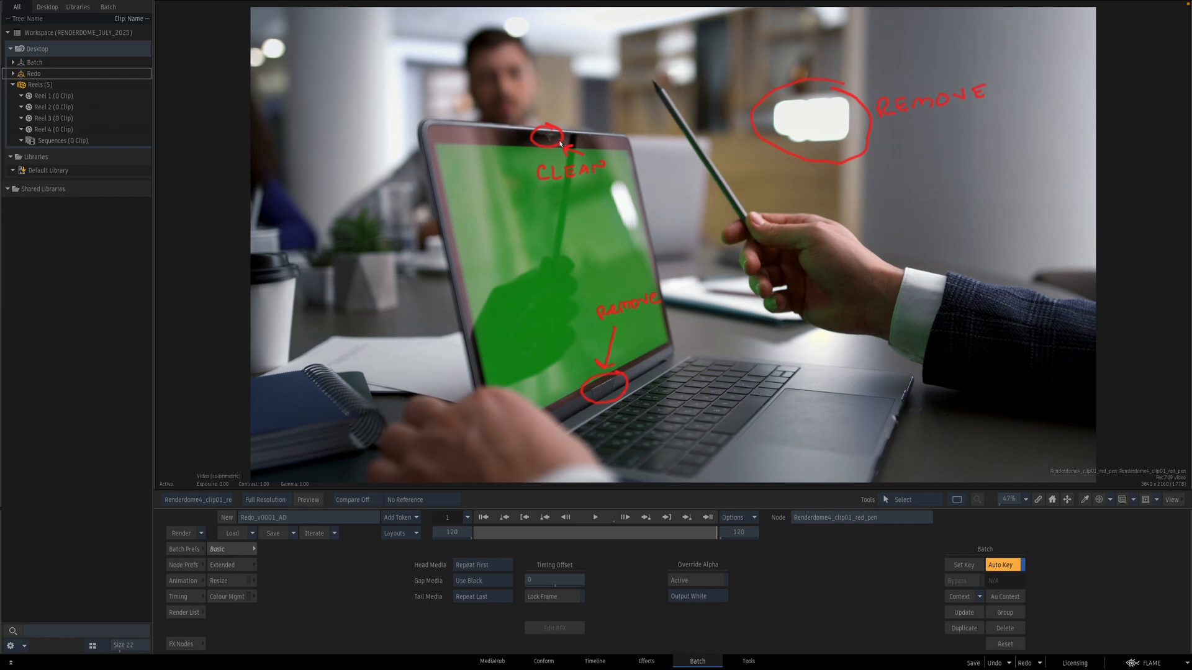
{"action": "key", "text": "F4"}
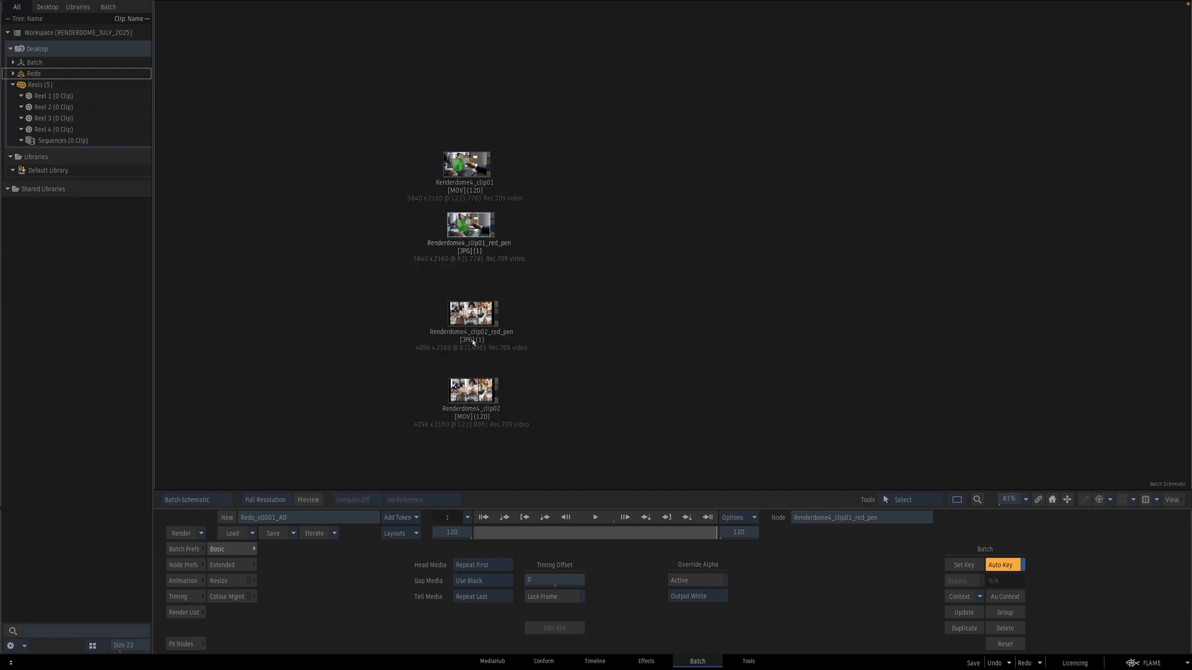
Step: View the video-call clip's red-pen notes, then play the video-call clip itself
{"action": "double_click", "coordinate": [479, 315]}
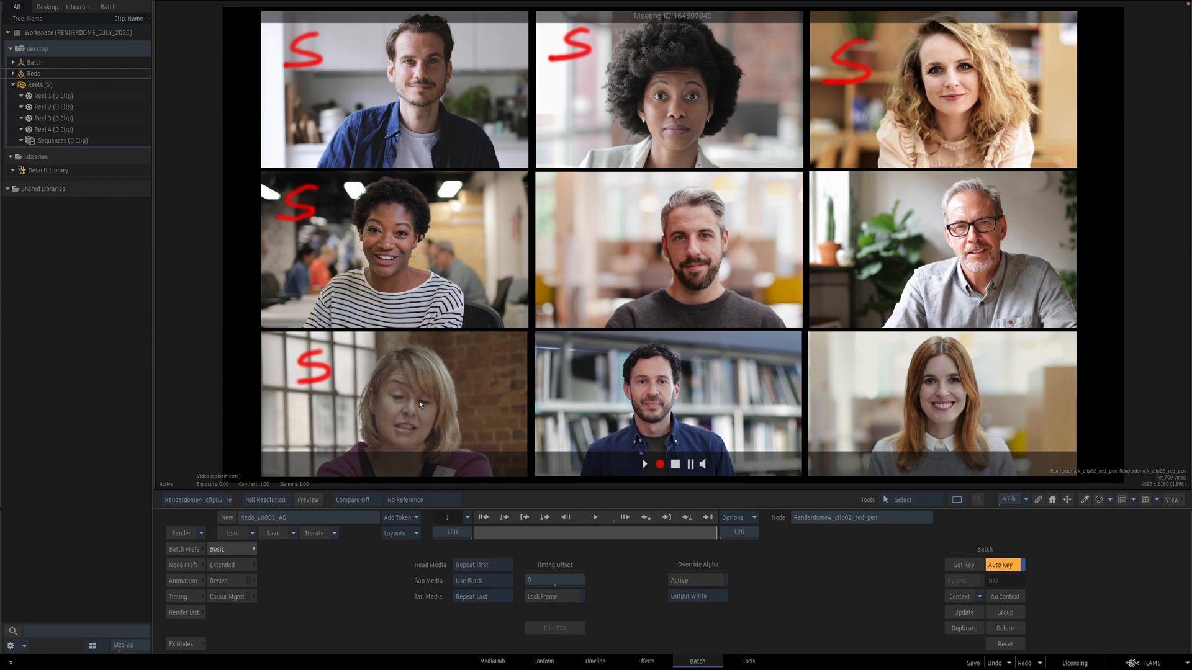
{"action": "key", "text": "Escape"}
{"action": "left_click", "coordinate": [466, 395]}
{"action": "key", "text": "F4"}
{"action": "left_click", "coordinate": [485, 519]}
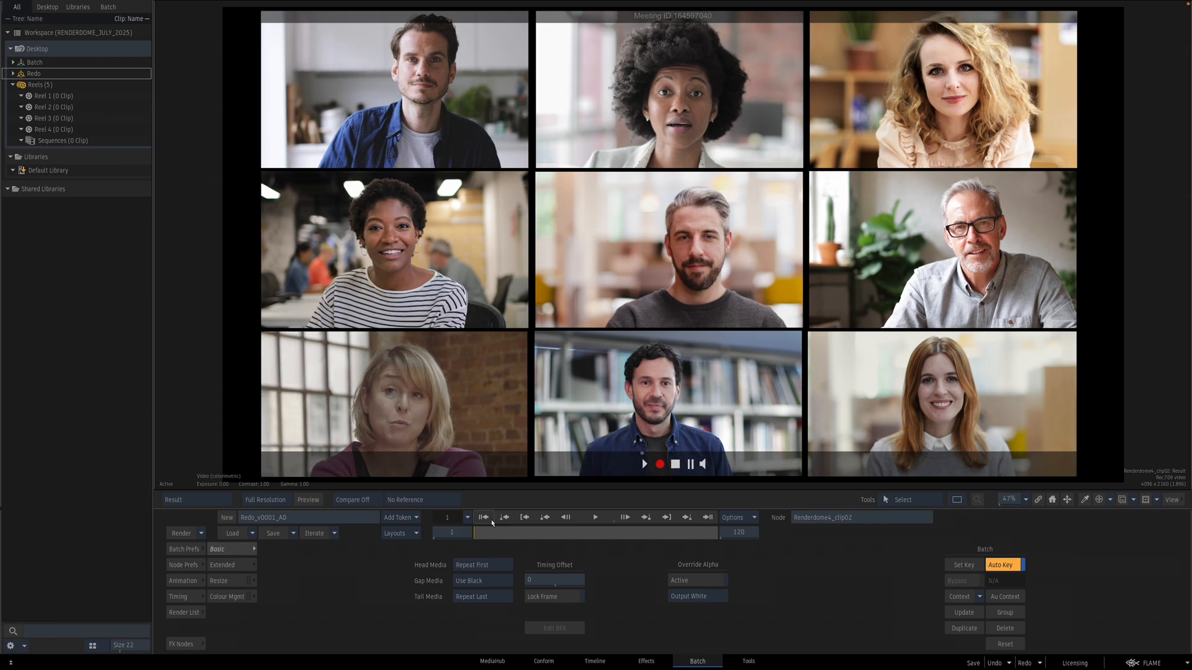
{"action": "left_click", "coordinate": [596, 516]}
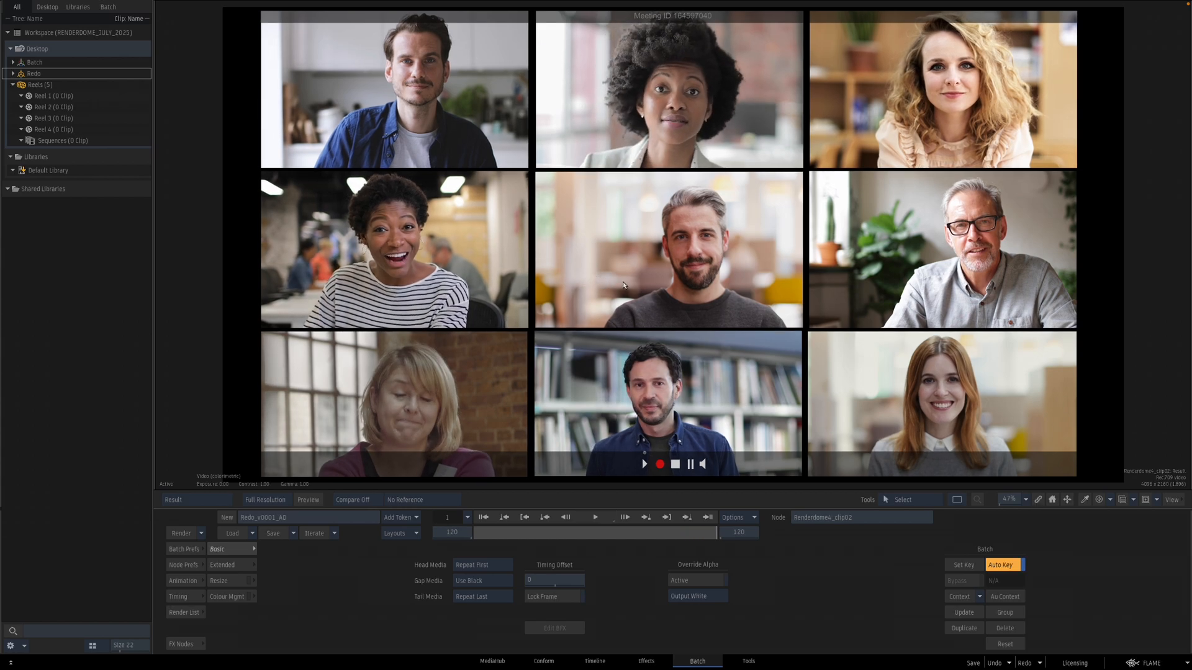
{"action": "key", "text": "F4"}
Step: Scrub through the first laptop clip to review its motion
{"action": "left_click", "coordinate": [476, 225]}
{"action": "left_click", "coordinate": [473, 168]}
{"action": "key", "text": "F4"}
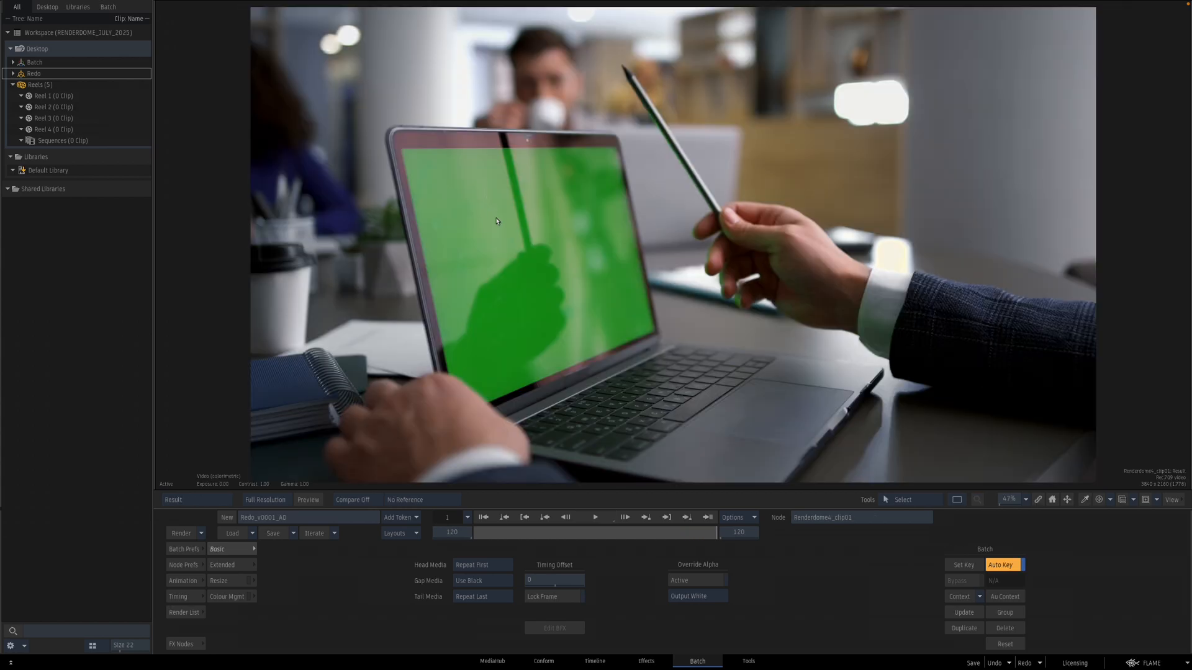
{"action": "left_click_drag", "start_coordinate": [482, 533], "coordinate": [782, 513]}
{"action": "key", "text": "F4"}
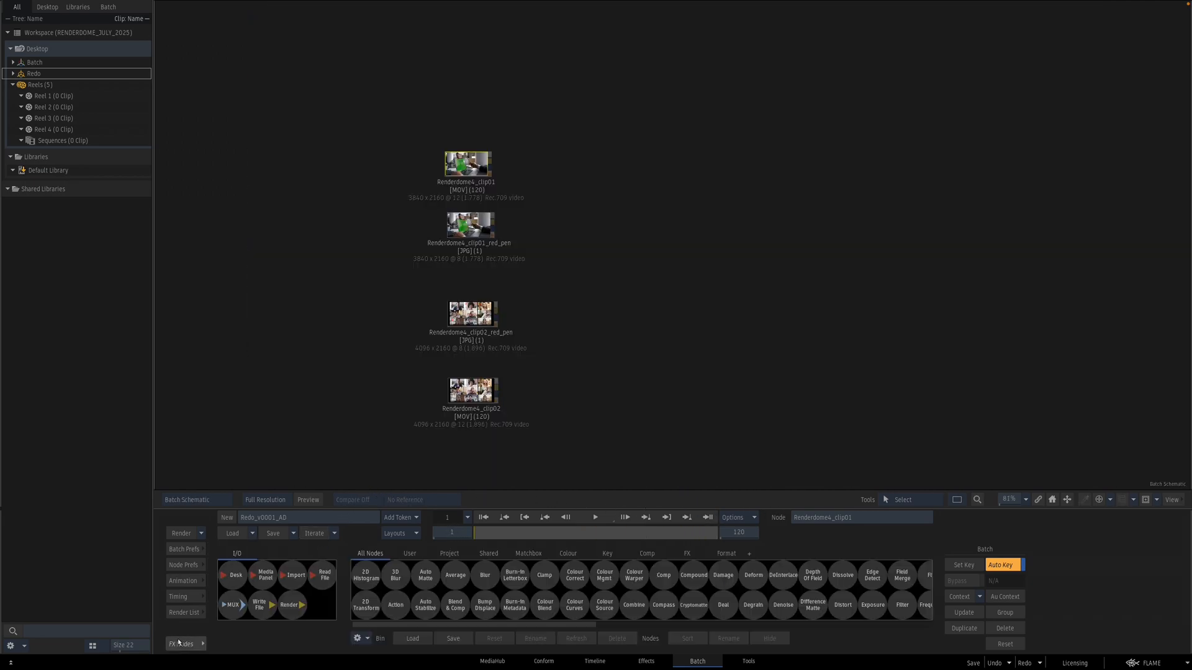
Step: Connect a new Action node to the first laptop clip and open it
{"action": "left_click_drag", "start_coordinate": [397, 605], "coordinate": [555, 193]}
{"action": "double_click", "coordinate": [632, 172]}
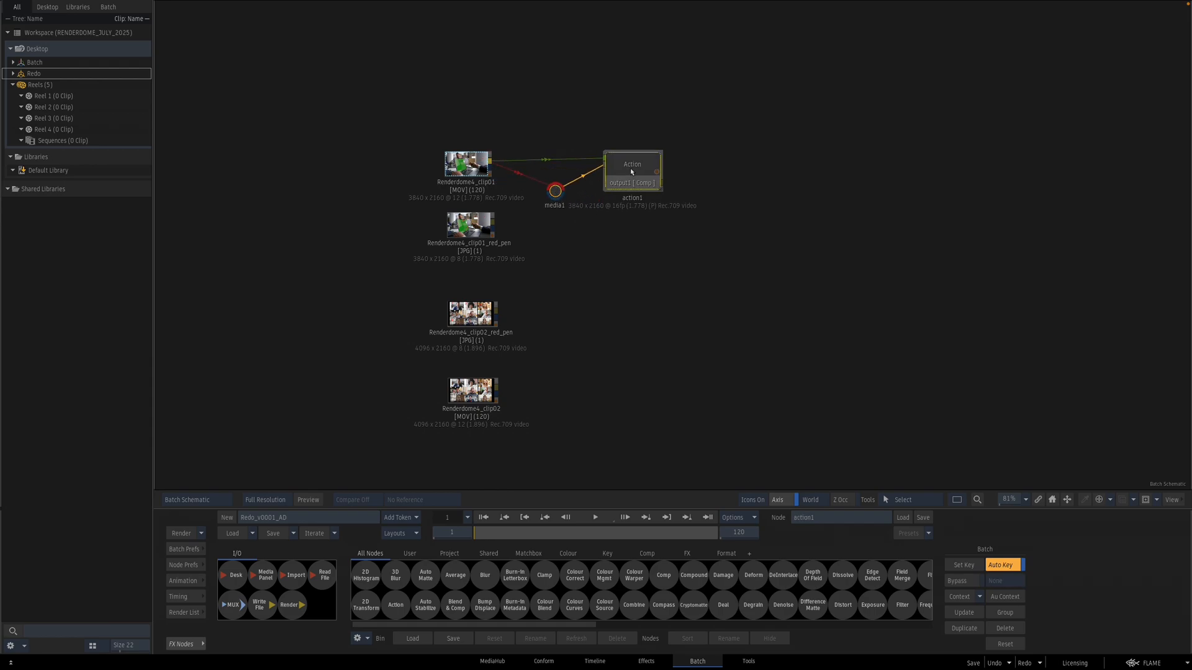
{"action": "key", "text": "F4"}
{"action": "key", "text": "F4"}
Step: Add a Mono Analyzer inside the Action and delete the original axis and clip surface
{"action": "left_click", "coordinate": [226, 551]}
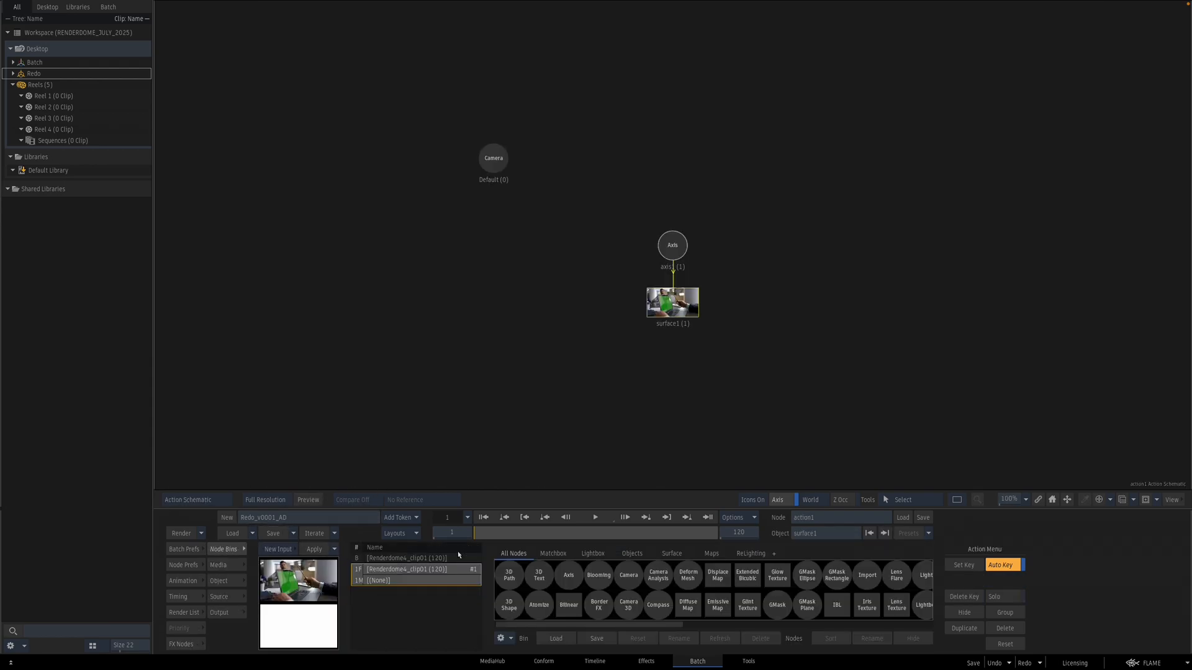
{"action": "scroll", "coordinate": [748, 596], "scroll_direction": "right", "scroll_amount": 5}
{"action": "scroll", "coordinate": [724, 594], "scroll_direction": "left", "scroll_amount": 2}
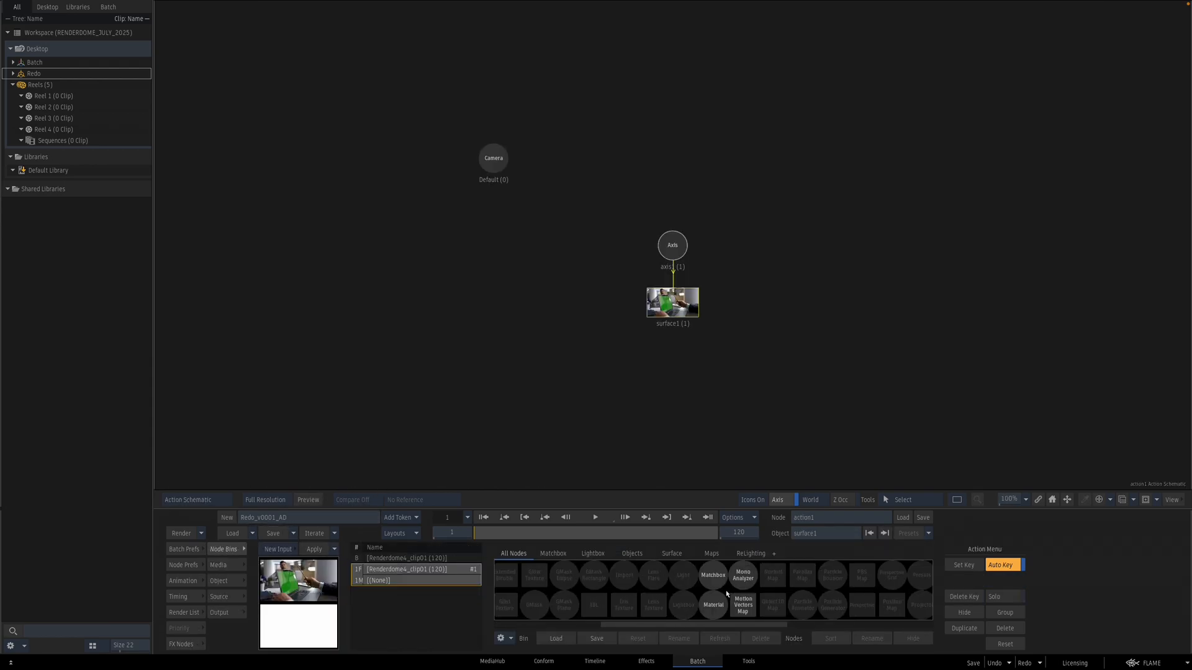
{"action": "double_click", "coordinate": [743, 575]}
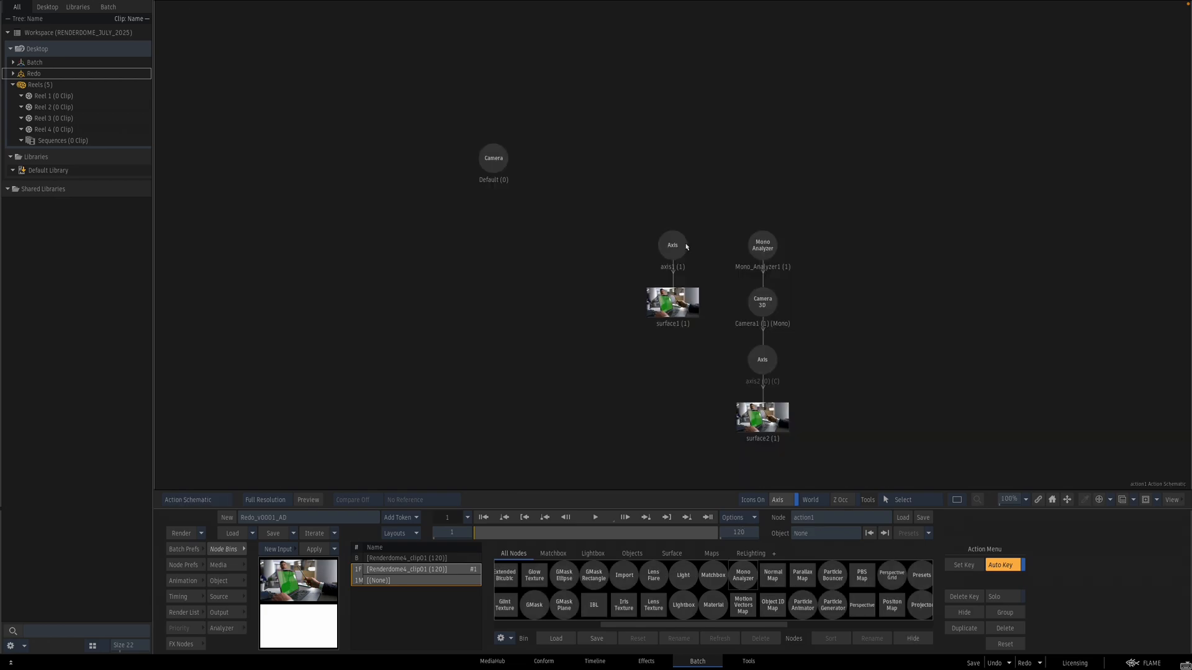
{"action": "left_click_drag", "start_coordinate": [645, 306], "coordinate": [578, 406]}
{"action": "key", "text": "Delete"}
Step: Analyze the camera with Forward & Backward tracking and Free 3D Motion enabled
{"action": "double_click", "coordinate": [762, 245]}
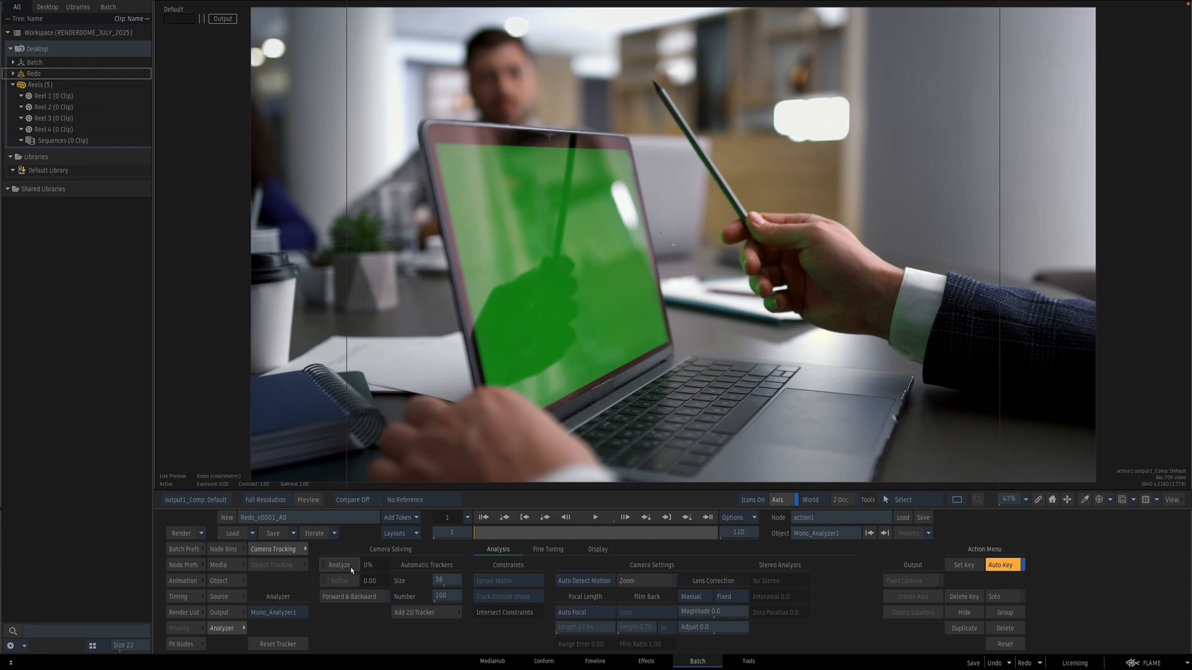
{"action": "left_click", "coordinate": [361, 597]}
{"action": "left_click", "coordinate": [583, 581]}
{"action": "left_click", "coordinate": [584, 568]}
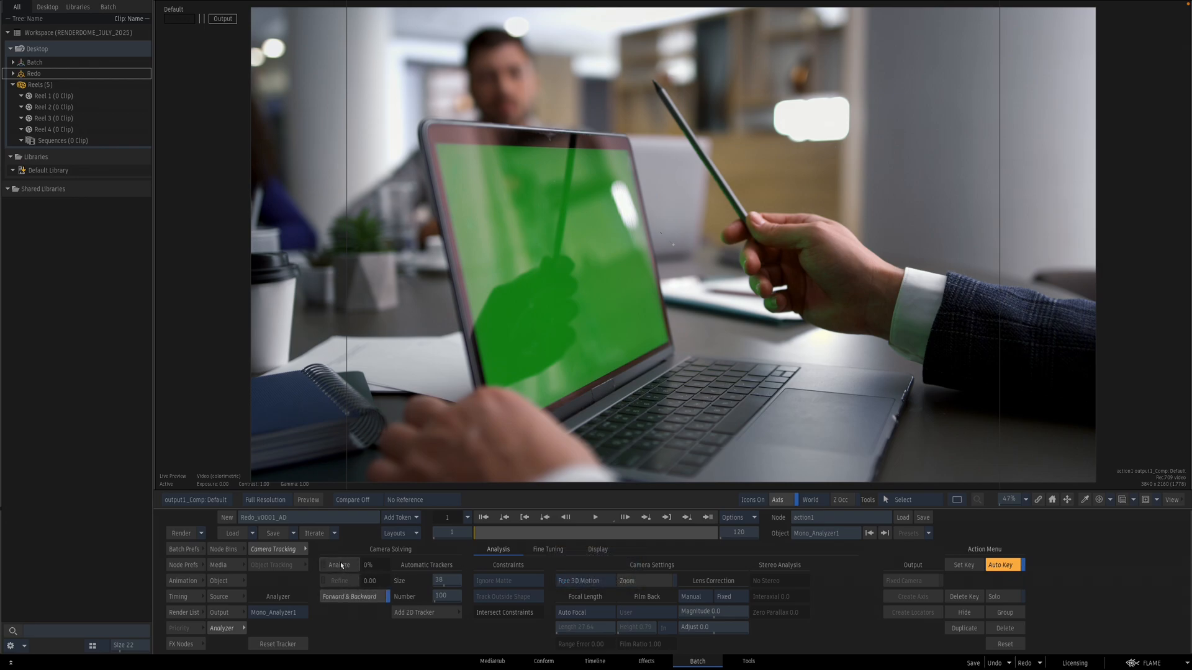
{"action": "left_click", "coordinate": [342, 566]}
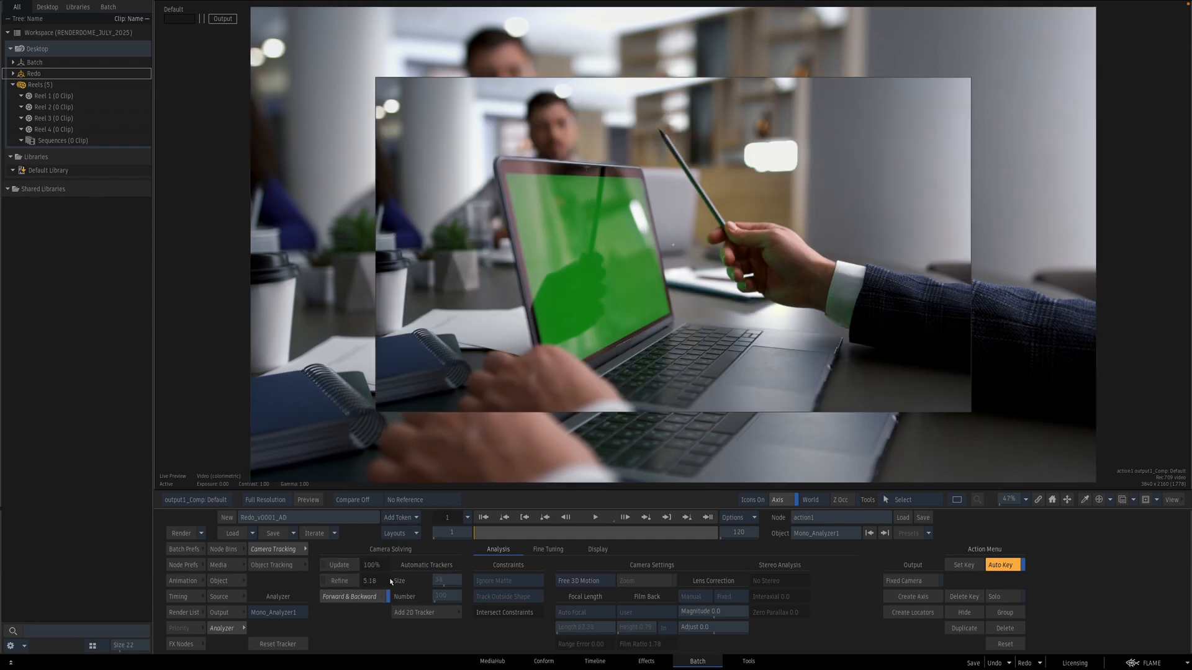
Step: In the analyzer view, delete the tracking points on the hand holding the pencil
{"action": "key", "text": "F8"}
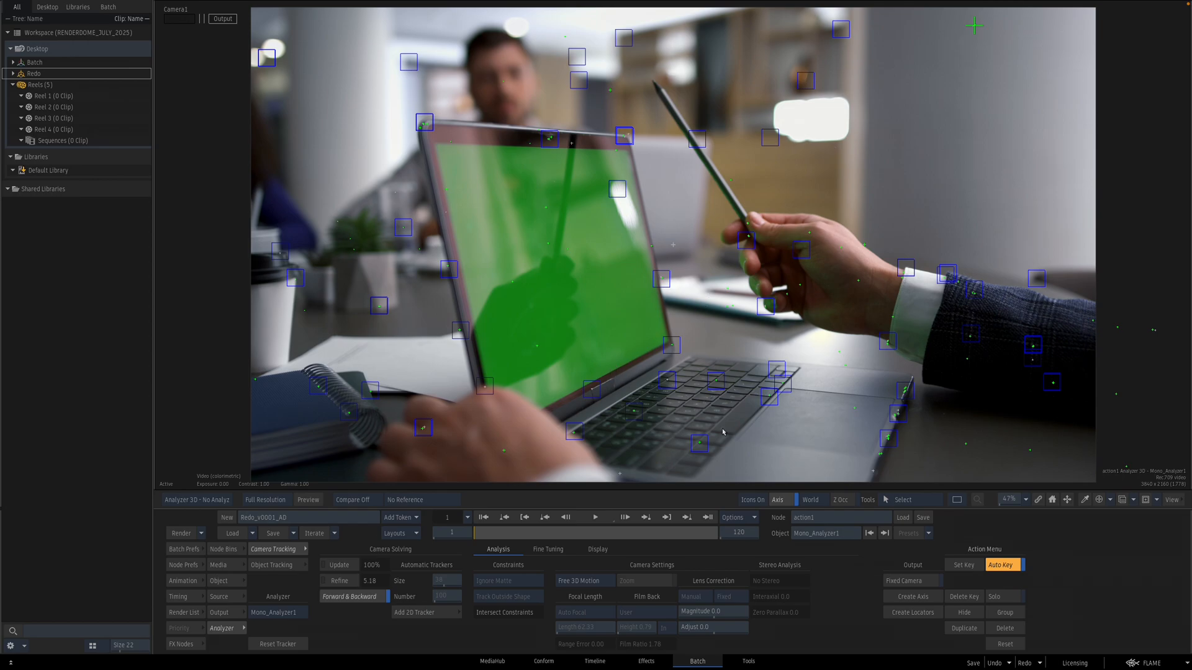
{"action": "key", "text": "space"}
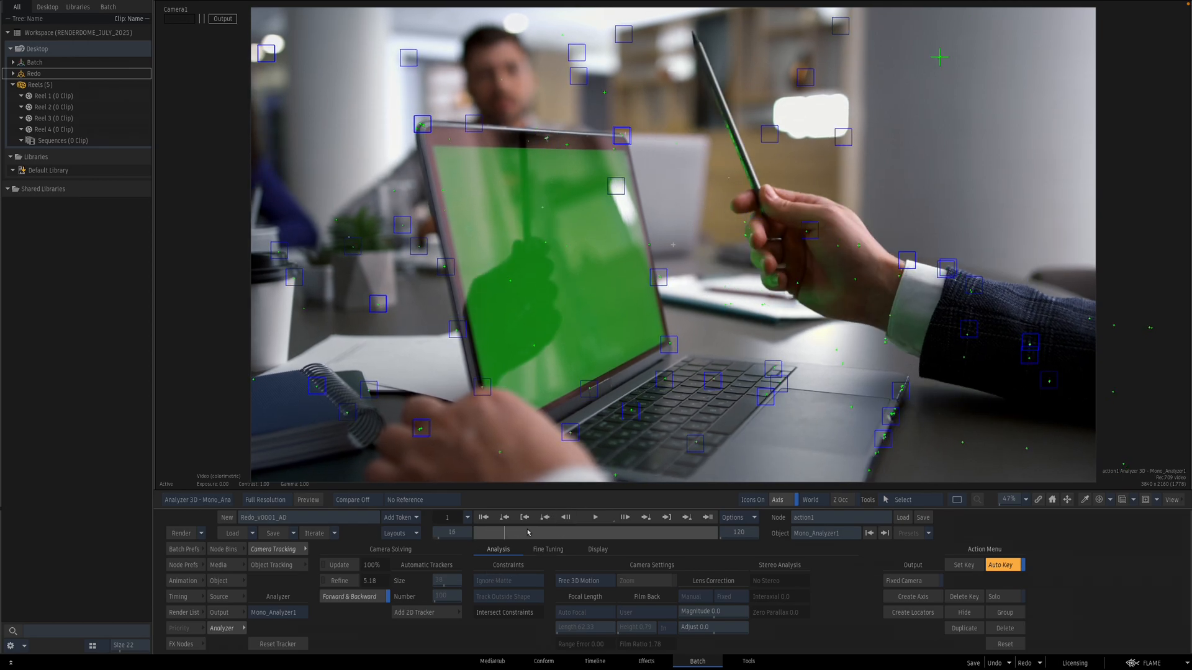
{"action": "mouse_move", "coordinate": [578, 537]}
{"action": "left_mouse_down"}
{"action": "mouse_move", "coordinate": [649, 536]}
{"action": "mouse_move", "coordinate": [582, 537]}
{"action": "left_mouse_up"}
{"action": "left_click_drag", "start_coordinate": [714, 211], "coordinate": [1000, 359]}
{"action": "left_click", "coordinate": [549, 549]}
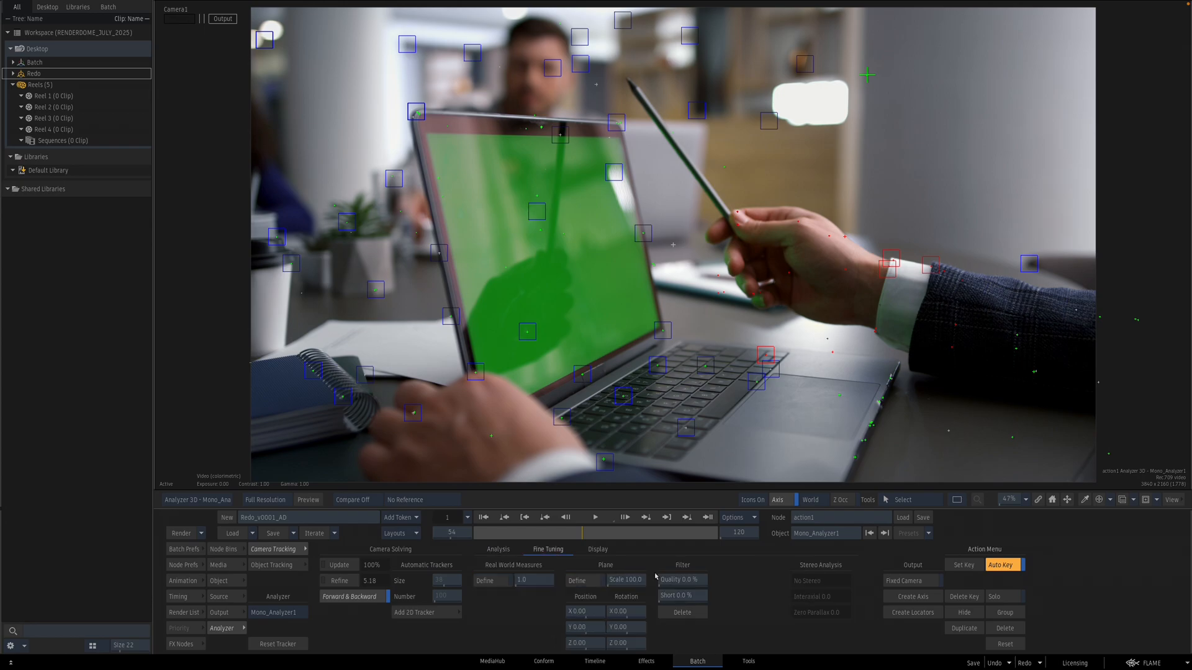
{"action": "left_click", "coordinate": [682, 613]}
Step: Delete the trackers on the suit sleeve and update the camera solve
{"action": "left_click_drag", "start_coordinate": [950, 284], "coordinate": [1170, 399]}
{"action": "left_click", "coordinate": [686, 613]}
{"action": "left_click", "coordinate": [339, 565]}
Step: Select trackers with the Quality filter, delete them and update the solve
{"action": "left_click_drag", "start_coordinate": [585, 533], "coordinate": [508, 525]}
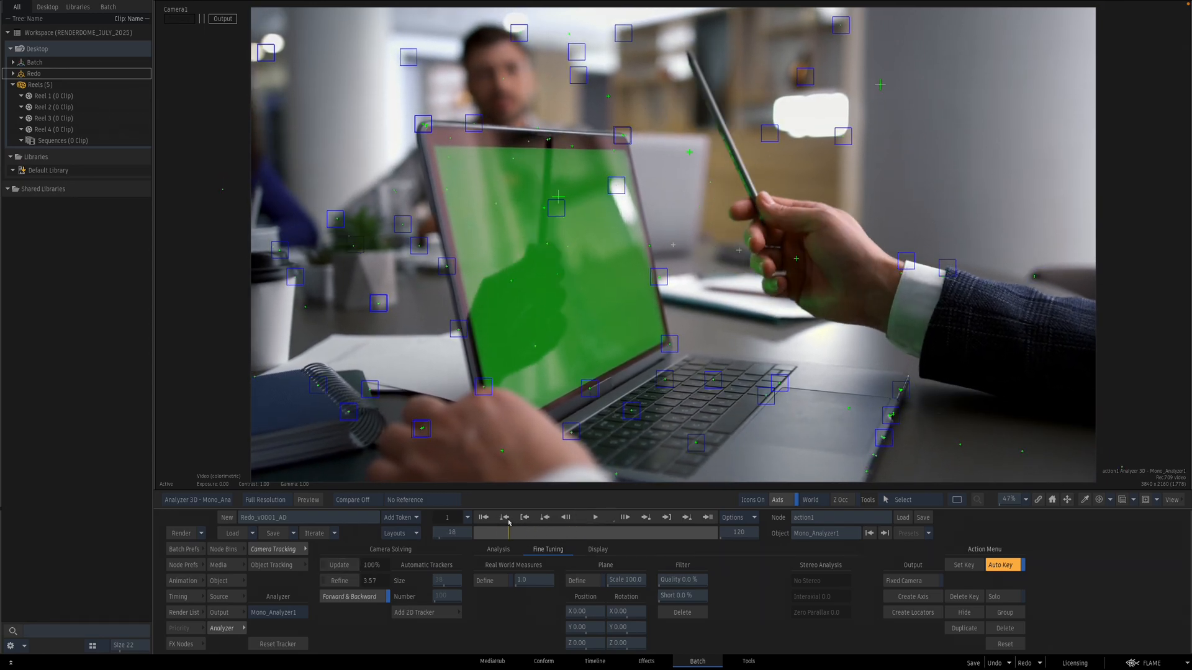
{"action": "left_click_drag", "start_coordinate": [691, 582], "coordinate": [752, 581]}
{"action": "left_click", "coordinate": [702, 613]}
{"action": "left_click", "coordinate": [339, 565]}
Step: Select short-lived trackers with the Short filter and delete them
{"action": "left_click_drag", "start_coordinate": [511, 536], "coordinate": [620, 531]}
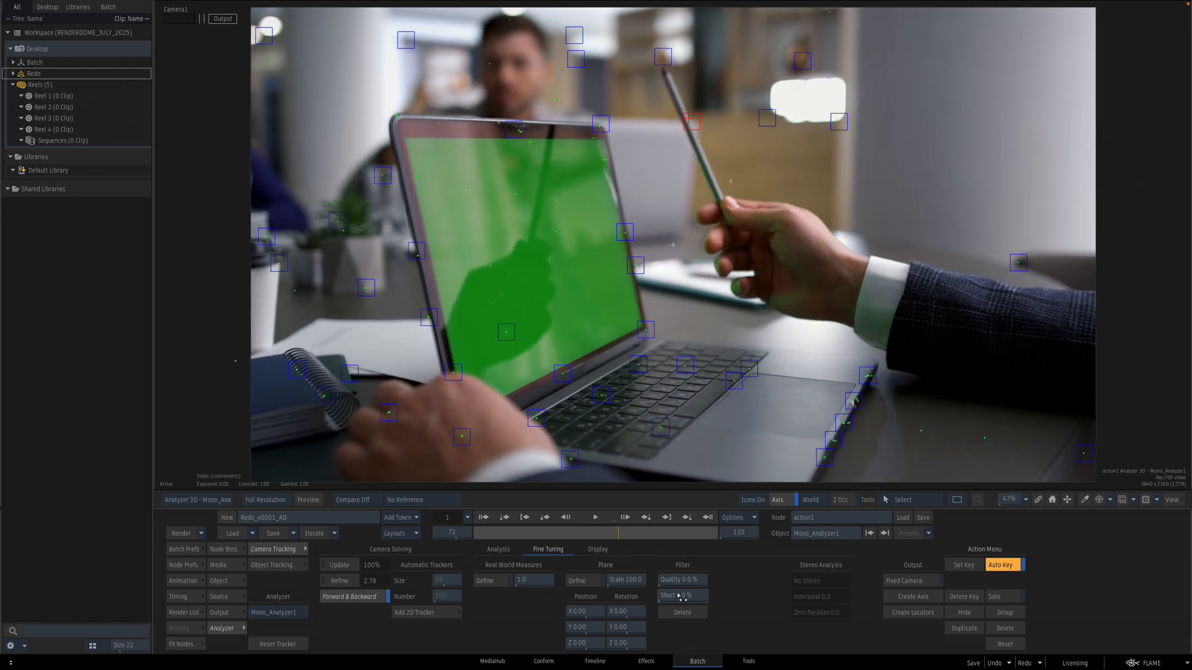
{"action": "left_click_drag", "start_coordinate": [694, 597], "coordinate": [699, 597]}
{"action": "left_click", "coordinate": [705, 616]}
Step: Delete the trackers on the pencil near the hand
{"action": "mouse_move", "coordinate": [604, 534]}
{"action": "left_mouse_down"}
{"action": "mouse_move", "coordinate": [570, 529]}
{"action": "mouse_move", "coordinate": [619, 525]}
{"action": "mouse_move", "coordinate": [599, 526]}
{"action": "left_mouse_up"}
{"action": "left_click_drag", "start_coordinate": [694, 221], "coordinate": [759, 252]}
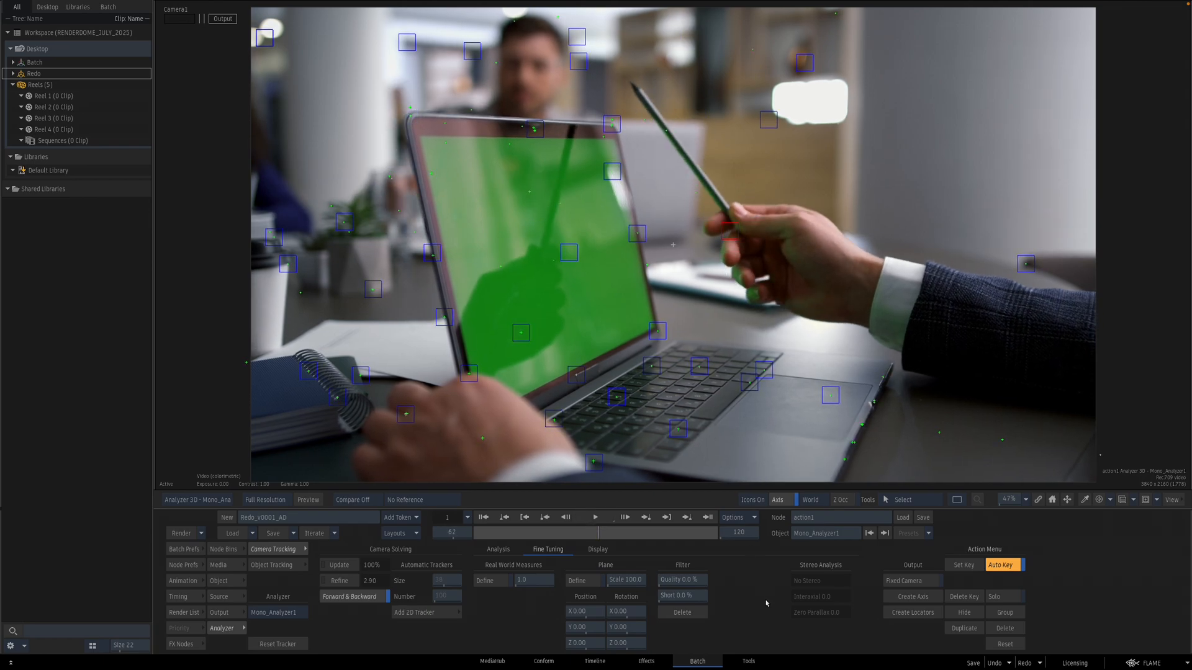
{"action": "left_click", "coordinate": [693, 614]}
Step: Delete the trackers on the green laptop screen
{"action": "left_click_drag", "start_coordinate": [618, 533], "coordinate": [582, 537]}
{"action": "left_click_drag", "start_coordinate": [499, 151], "coordinate": [572, 358]}
{"action": "left_click", "coordinate": [682, 612]}
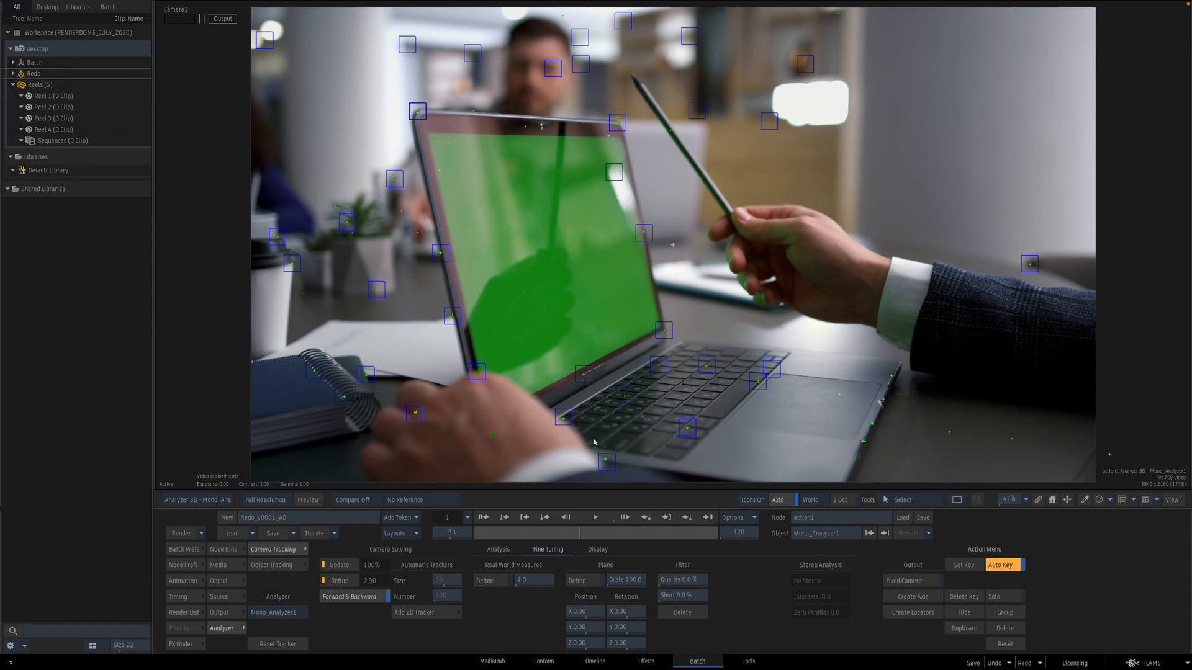
Step: Delete the trackers along the top edge of the laptop screen
{"action": "left_click_drag", "start_coordinate": [580, 533], "coordinate": [541, 532]}
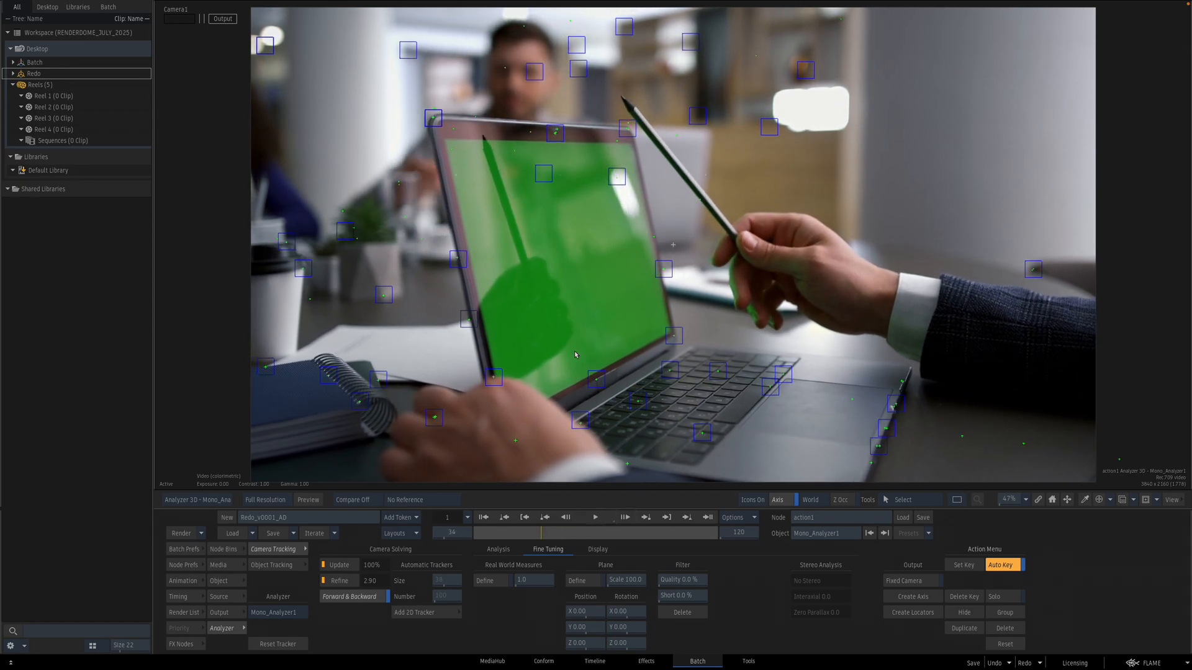
{"action": "key", "text": "Left"}
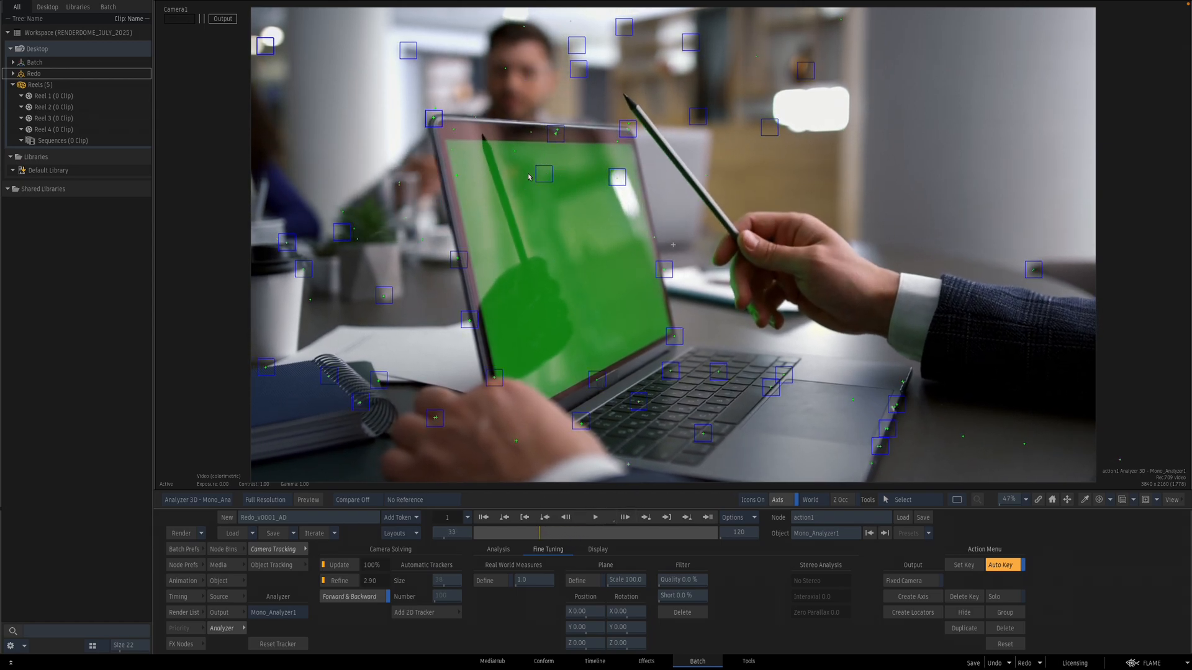
{"action": "left_click_drag", "start_coordinate": [516, 152], "coordinate": [616, 199]}
{"action": "left_click", "coordinate": [682, 613]}
Step: Scrub through the shot to review the trackers and update the camera solve
{"action": "left_click_drag", "start_coordinate": [539, 532], "coordinate": [640, 527]}
{"action": "left_click_drag", "start_coordinate": [653, 526], "coordinate": [536, 532]}
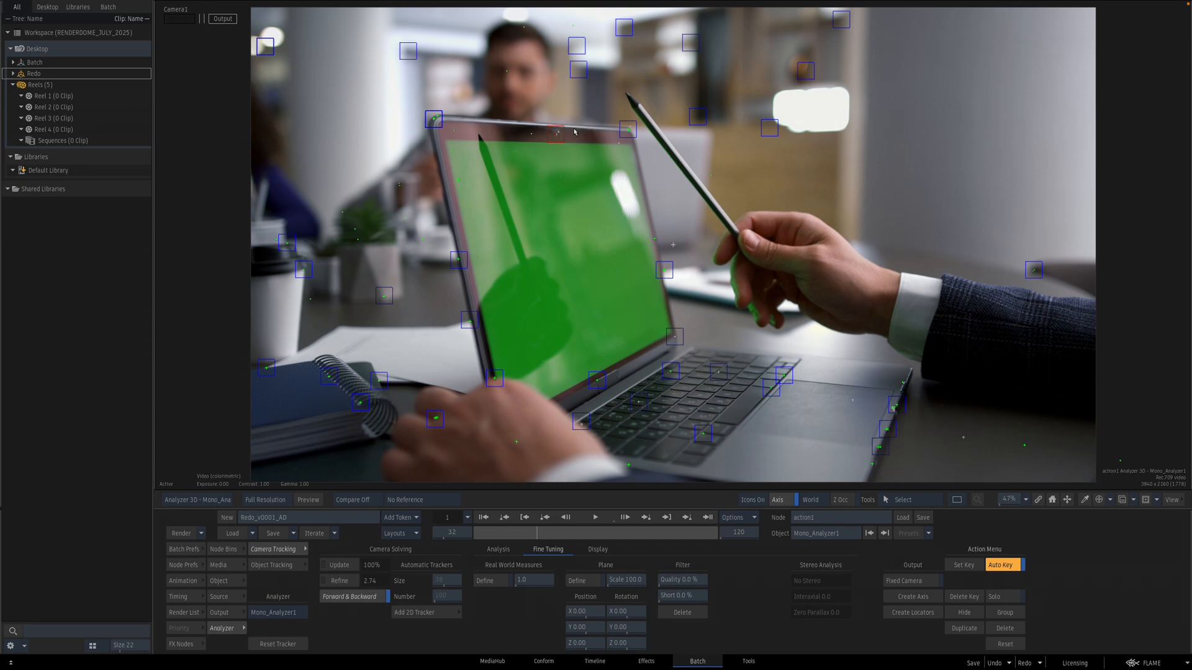
{"action": "left_click_drag", "start_coordinate": [537, 532], "coordinate": [504, 531]}
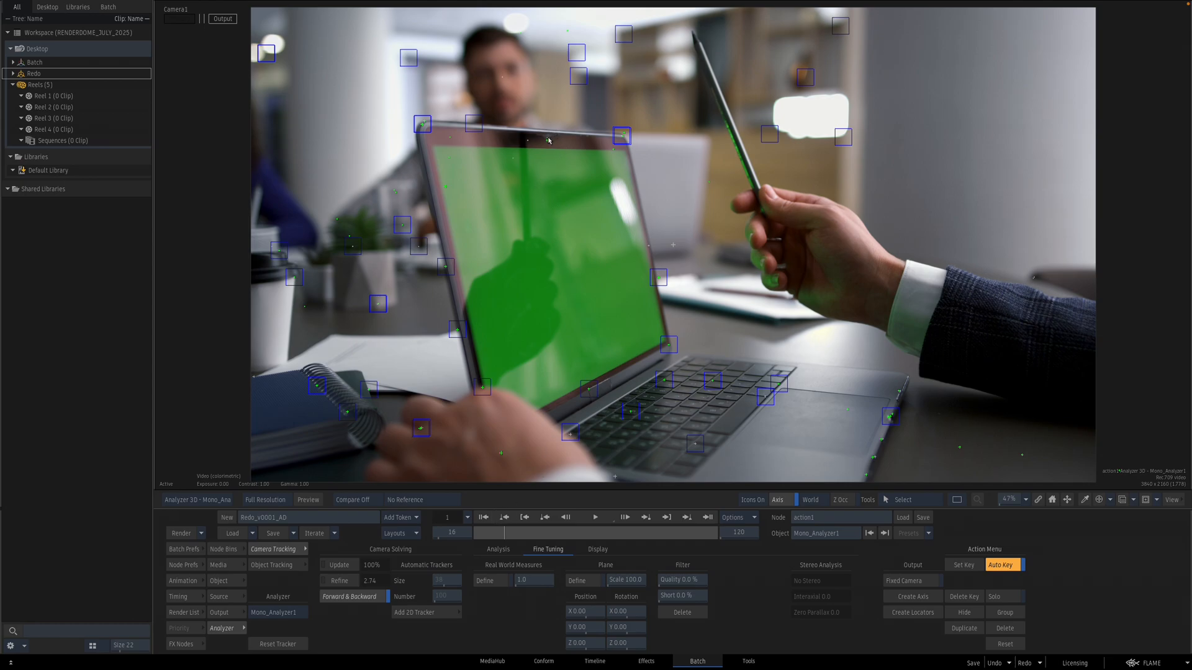
{"action": "left_click_drag", "start_coordinate": [504, 534], "coordinate": [660, 532]}
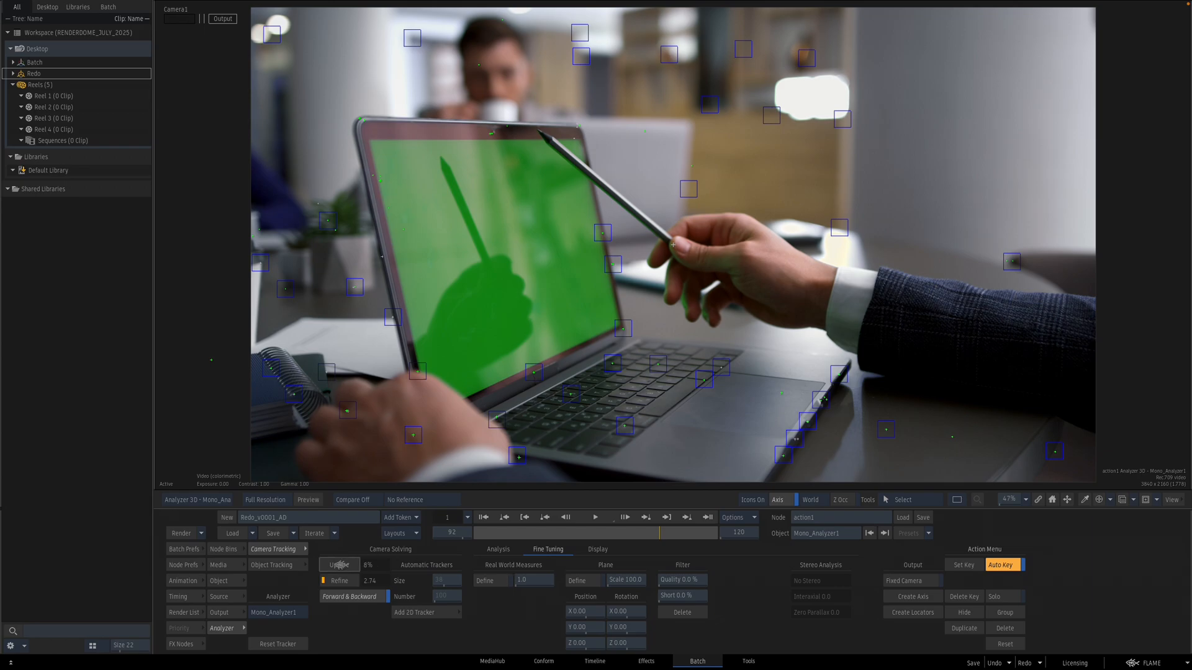
{"action": "left_click_drag", "start_coordinate": [618, 535], "coordinate": [690, 516]}
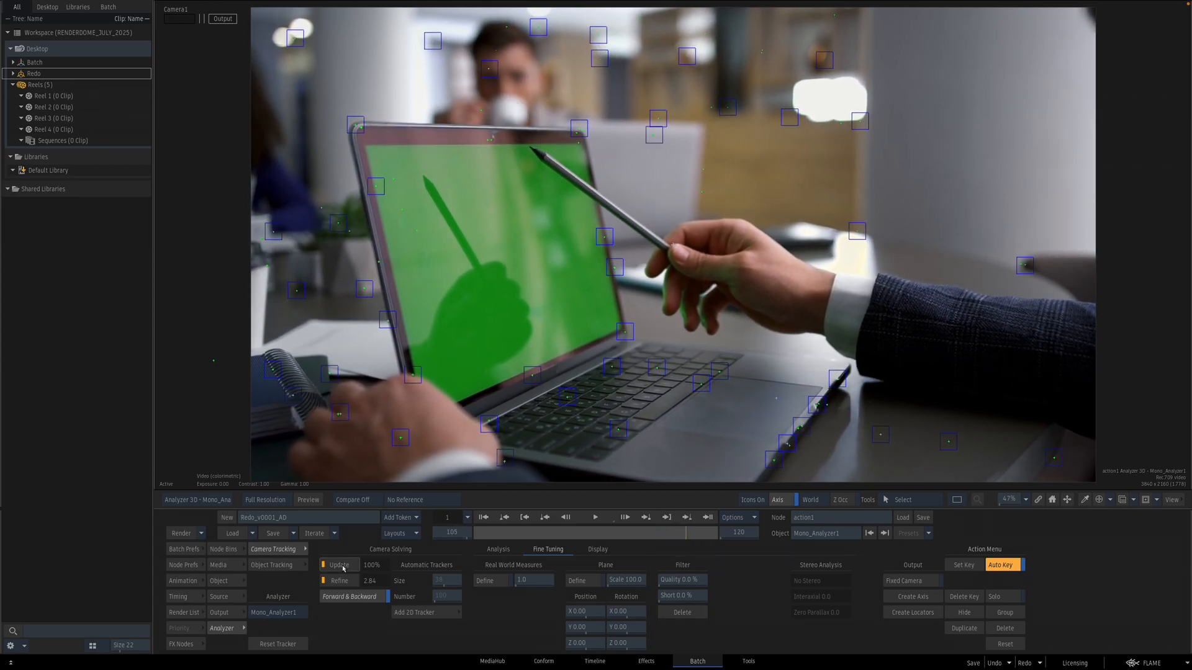
{"action": "left_click_drag", "start_coordinate": [654, 533], "coordinate": [524, 522]}
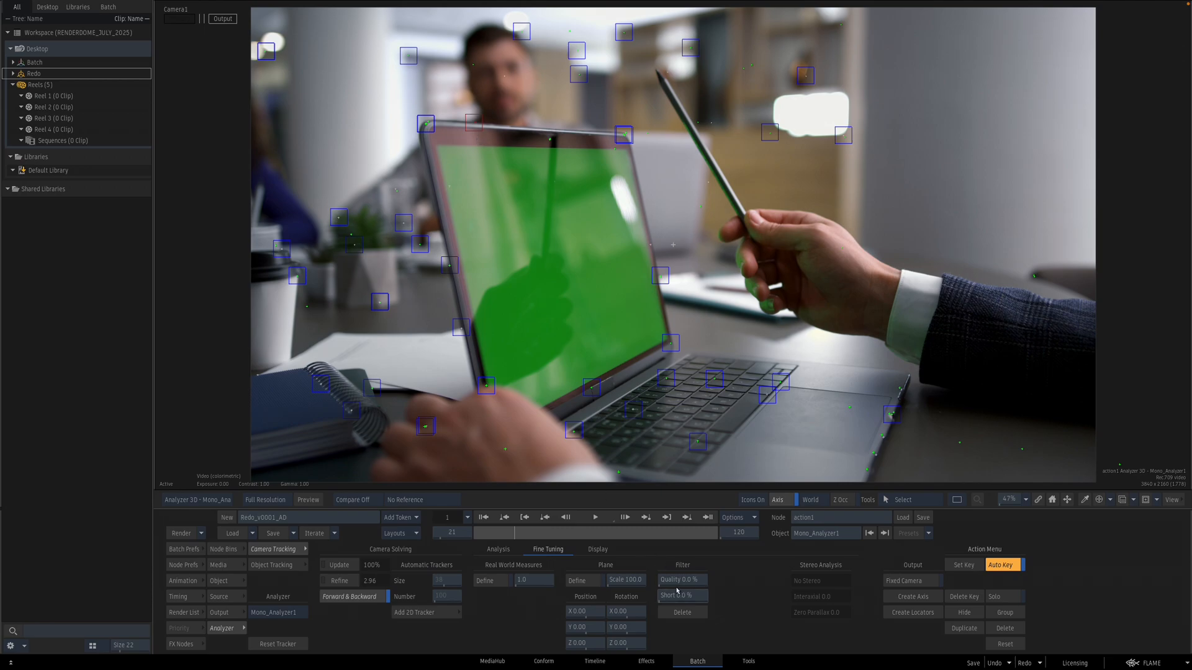
{"action": "left_click", "coordinate": [340, 566]}
Step: Delete the selected trackers near the top of the frame and update the solve
{"action": "left_click_drag", "start_coordinate": [529, 538], "coordinate": [670, 518]}
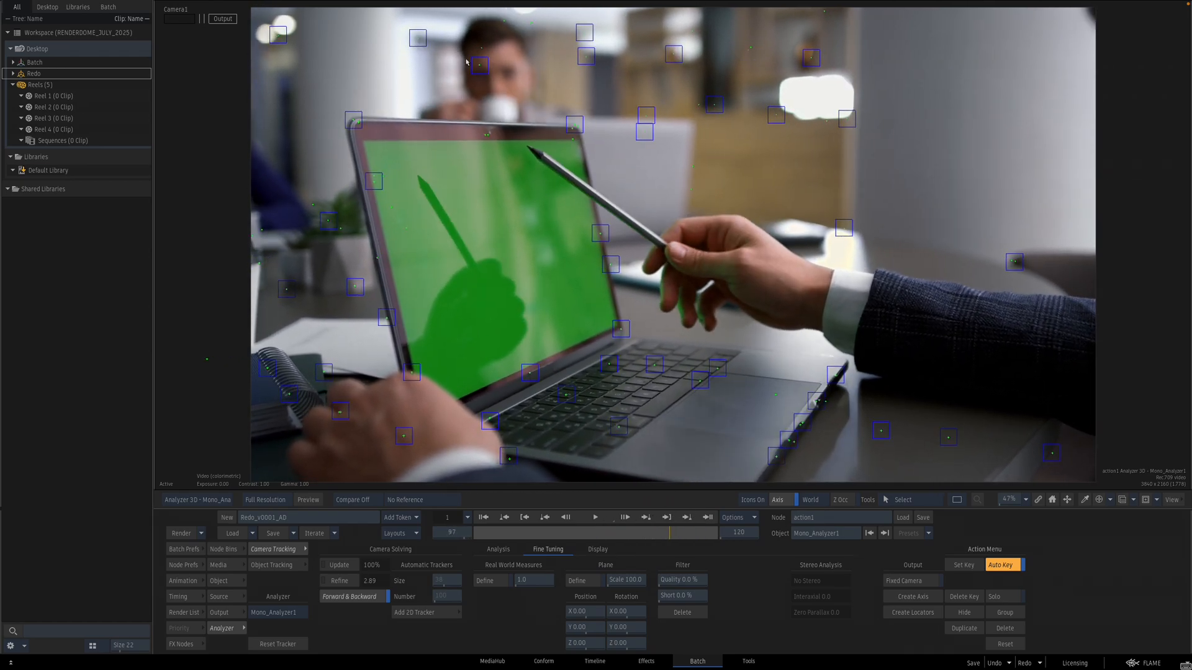
{"action": "left_click", "coordinate": [334, 567]}
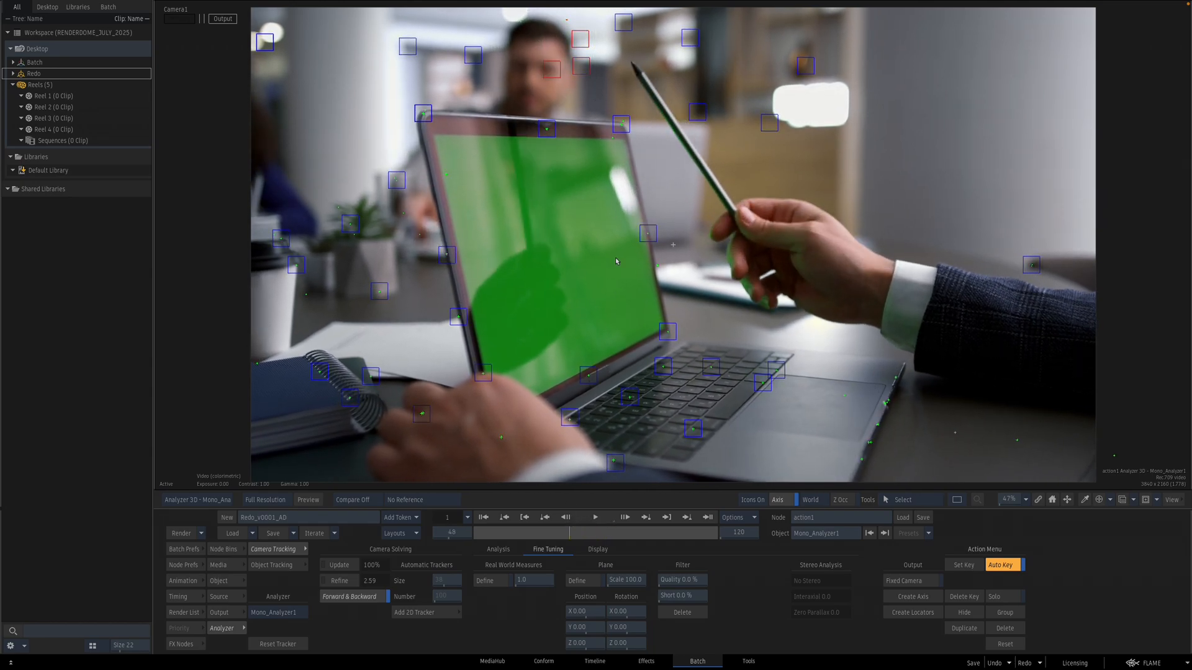
{"action": "left_click", "coordinate": [680, 615]}
{"action": "left_click", "coordinate": [339, 565]}
Step: Scrub through the shot to check the updated camera solve
{"action": "left_click", "coordinate": [545, 518]}
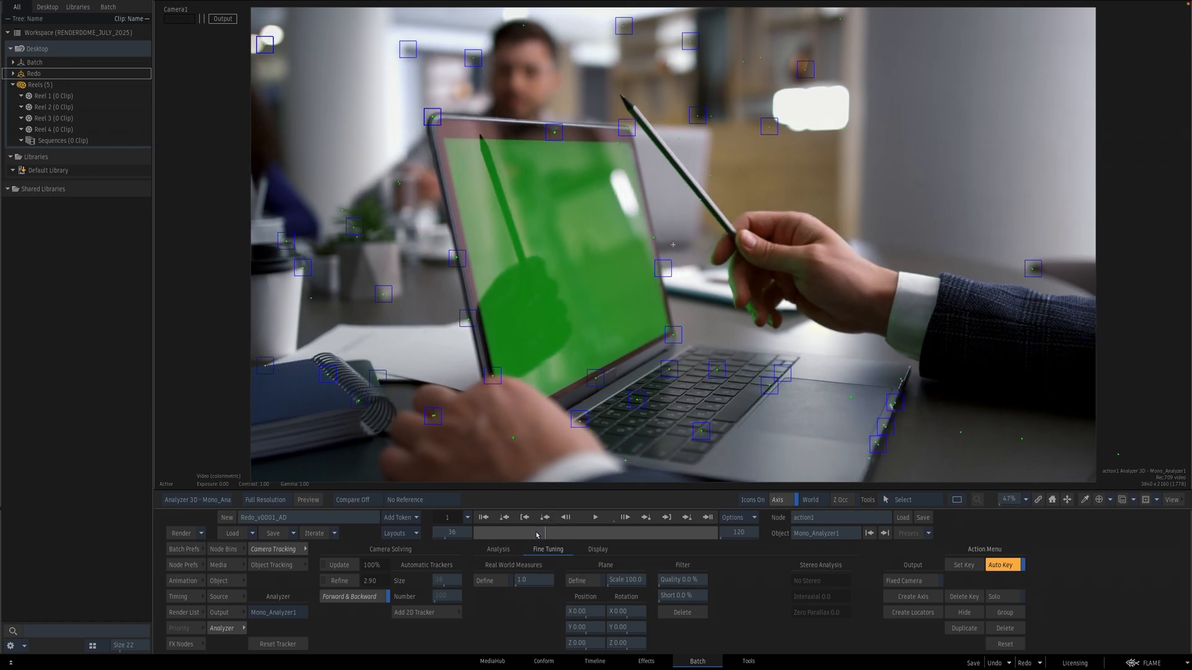
{"action": "left_click_drag", "start_coordinate": [514, 528], "coordinate": [676, 528]}
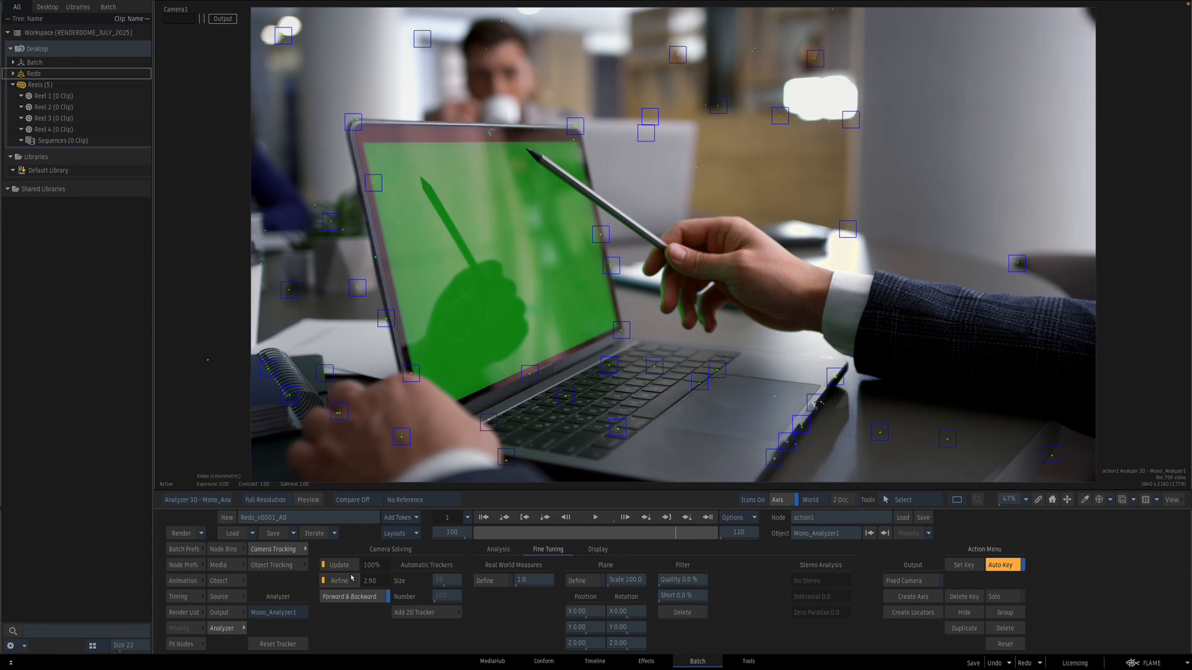
Step: Update the camera solve once more while scrubbing back and forth through the shot to judge tracker stability
{"action": "left_click", "coordinate": [587, 532]}
{"action": "mouse_move", "coordinate": [587, 531]}
{"action": "left_mouse_down"}
{"action": "mouse_move", "coordinate": [574, 527]}
{"action": "mouse_move", "coordinate": [722, 522]}
{"action": "mouse_move", "coordinate": [492, 529]}
{"action": "mouse_move", "coordinate": [542, 520]}
{"action": "left_mouse_up"}
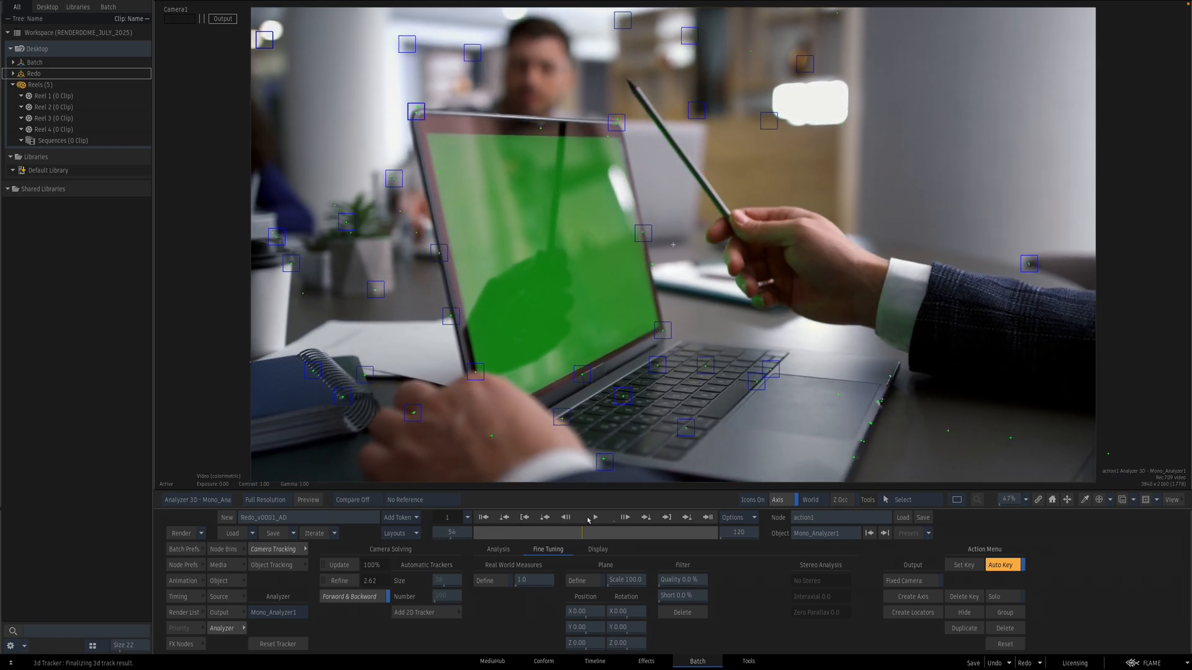
{"action": "mouse_move", "coordinate": [646, 517]}
{"action": "left_mouse_down"}
{"action": "mouse_move", "coordinate": [694, 509]}
{"action": "mouse_move", "coordinate": [625, 519]}
{"action": "mouse_move", "coordinate": [707, 509]}
{"action": "left_mouse_up"}
{"action": "left_click", "coordinate": [357, 566]}
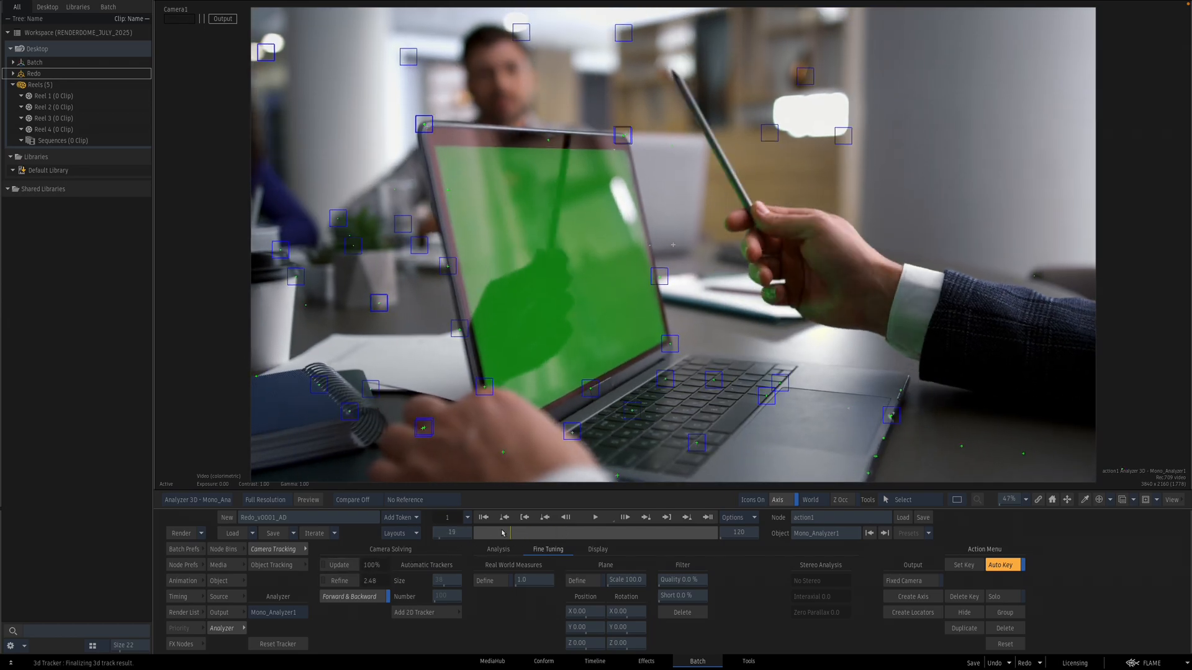
{"action": "mouse_move", "coordinate": [471, 532]}
{"action": "left_mouse_down"}
{"action": "mouse_move", "coordinate": [712, 537]}
{"action": "mouse_move", "coordinate": [596, 533]}
{"action": "mouse_move", "coordinate": [650, 531]}
{"action": "mouse_move", "coordinate": [640, 533]}
{"action": "left_mouse_up"}
Step: Select the trackers around the laptop screen and keyboard and create axes from them
{"action": "left_click_drag", "start_coordinate": [650, 200], "coordinate": [593, 289]}
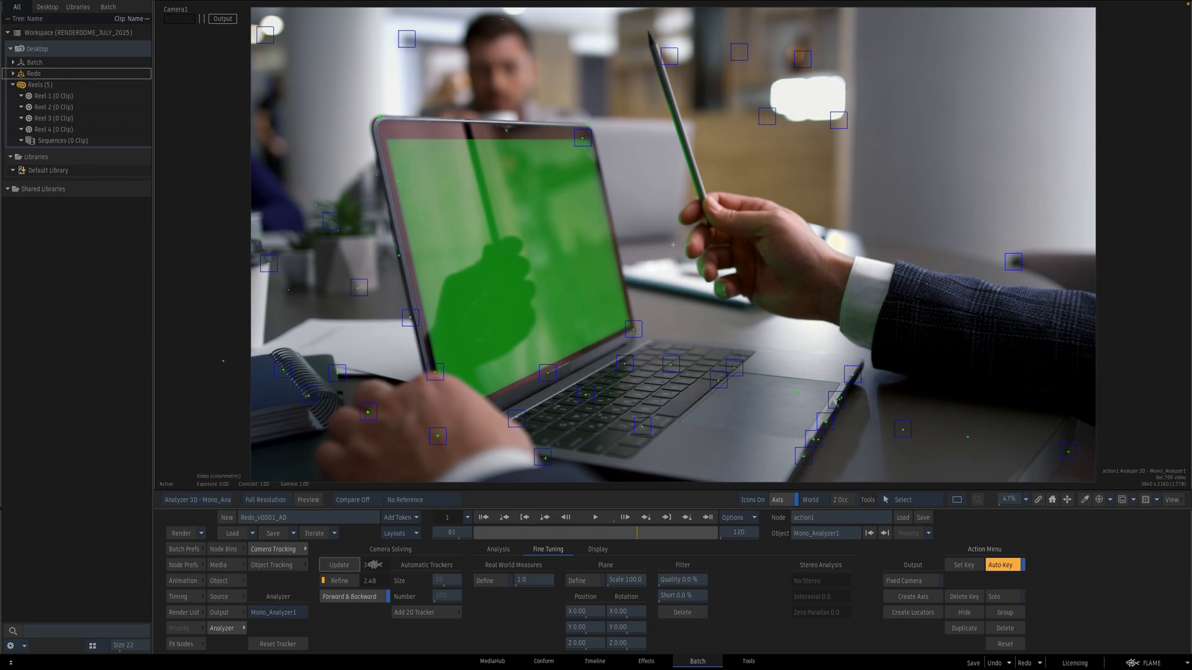
{"action": "left_click", "coordinate": [632, 536]}
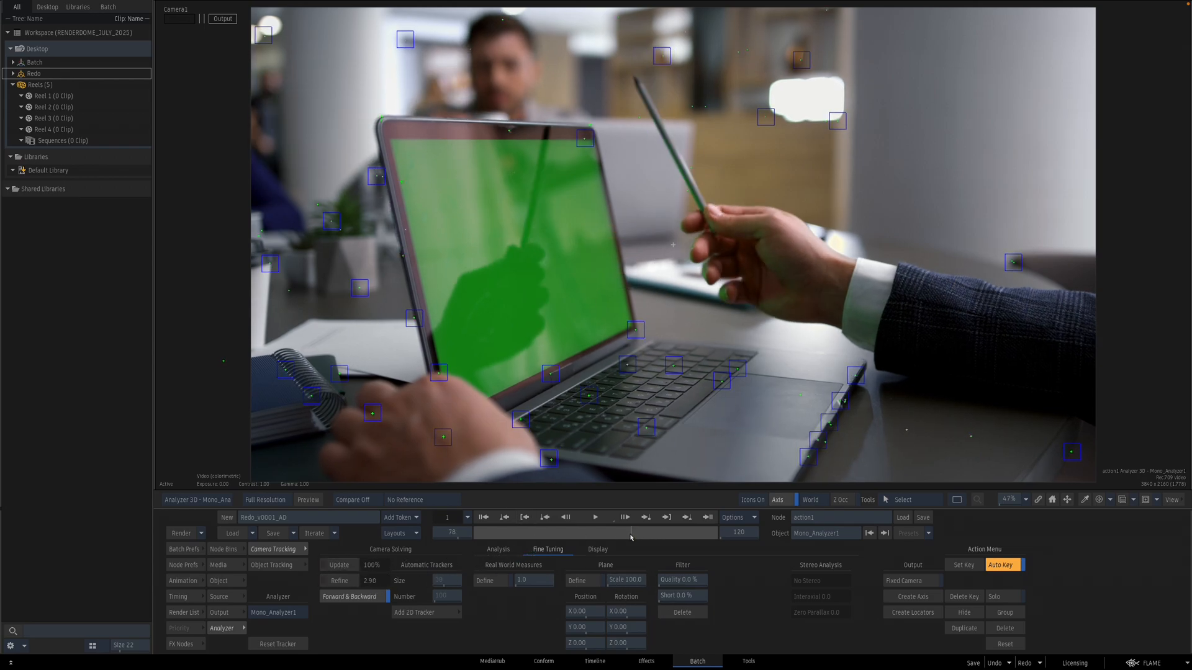
{"action": "mouse_move", "coordinate": [631, 537]}
{"action": "left_mouse_down"}
{"action": "mouse_move", "coordinate": [575, 531]}
{"action": "mouse_move", "coordinate": [730, 521]}
{"action": "mouse_move", "coordinate": [591, 524]}
{"action": "left_mouse_up"}
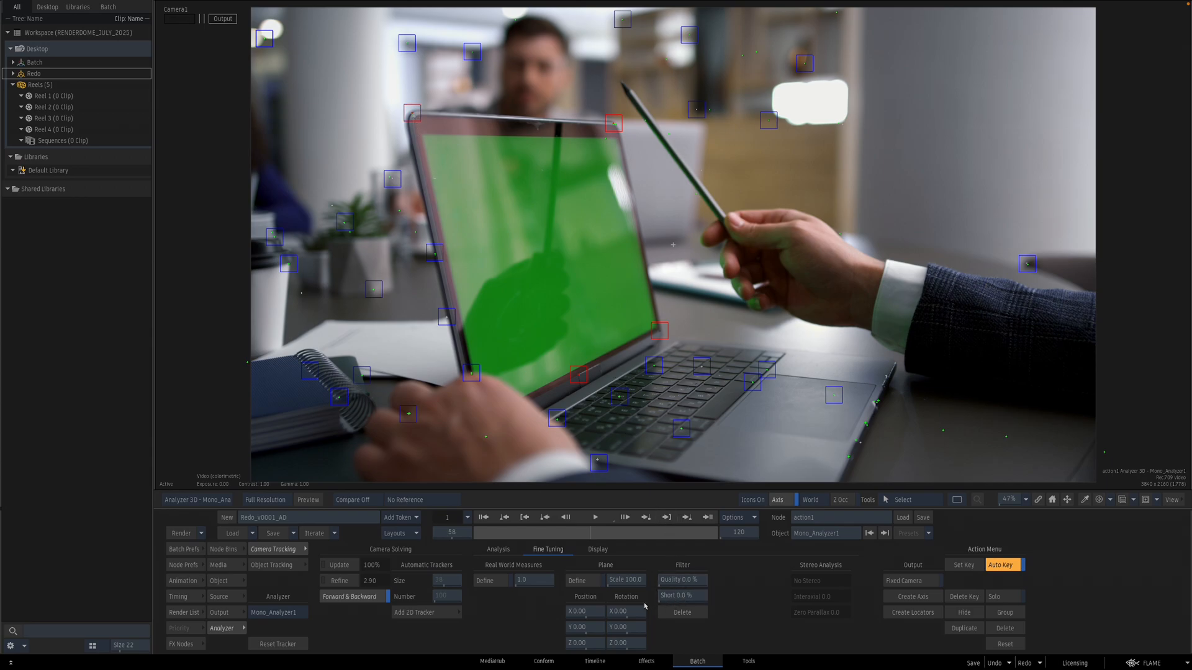
{"action": "left_click", "coordinate": [912, 597]}
Step: Import the SphereNoPole model from the FBX PBS_QUADS presets into the Action schematic
{"action": "key", "text": "F4"}
{"action": "left_click_drag", "start_coordinate": [888, 321], "coordinate": [431, 325]}
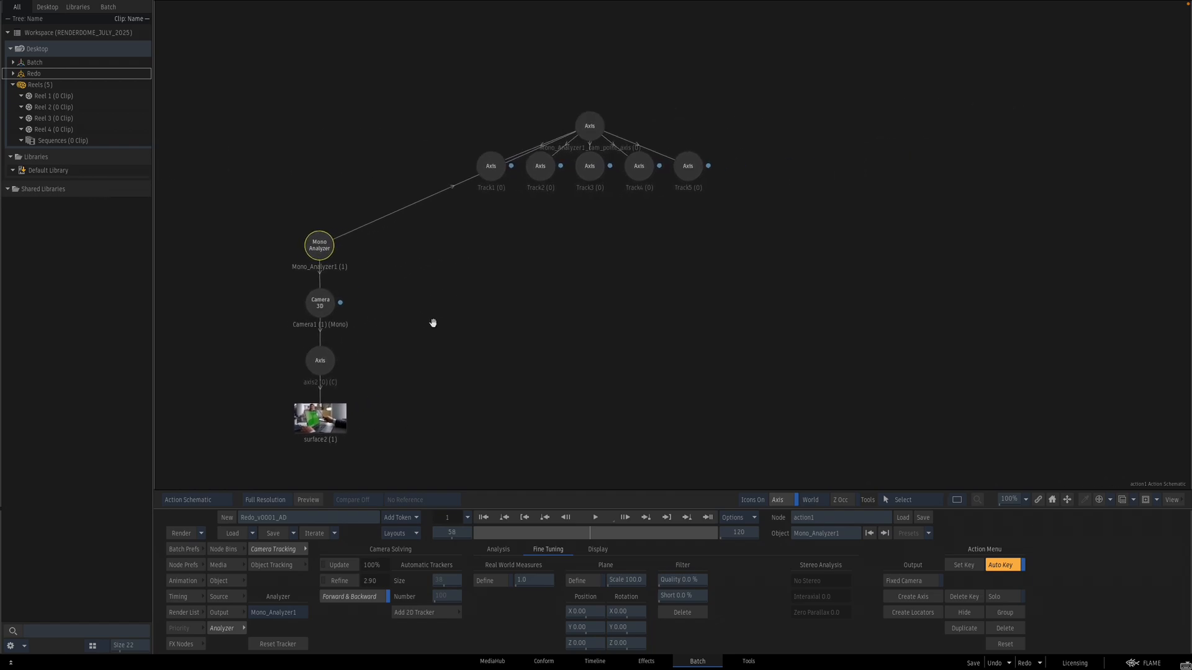
{"action": "left_click", "coordinate": [223, 549]}
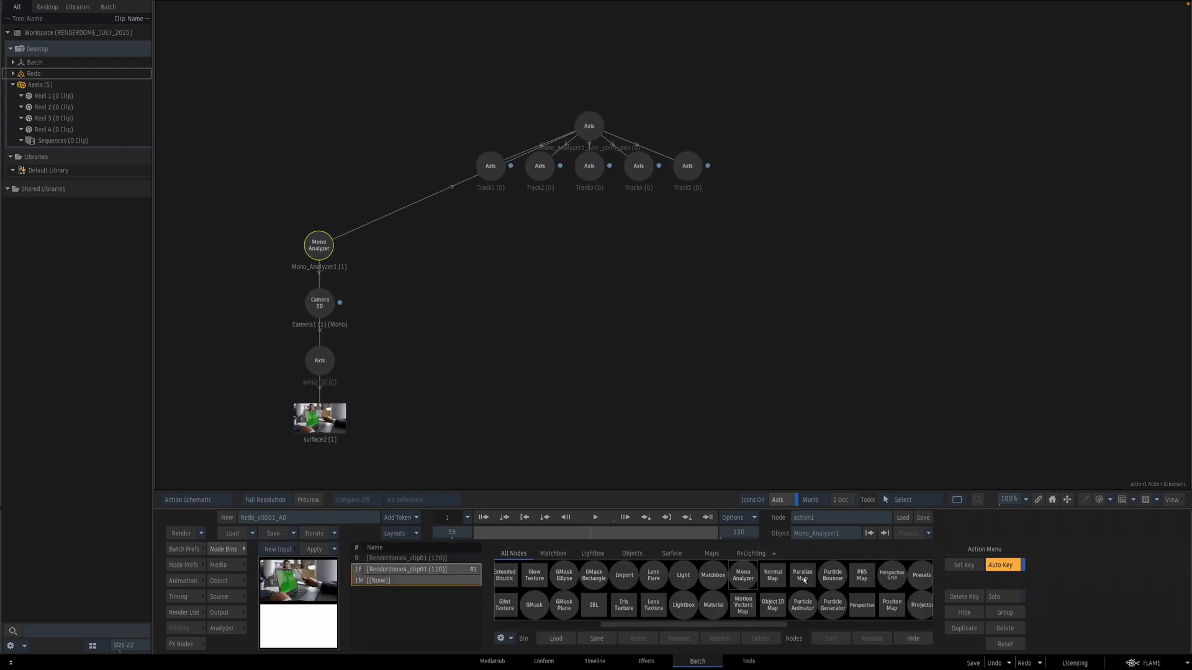
{"action": "scroll", "coordinate": [838, 599], "scroll_direction": "left", "scroll_amount": 2}
{"action": "left_click_drag", "start_coordinate": [745, 583], "coordinate": [636, 251]}
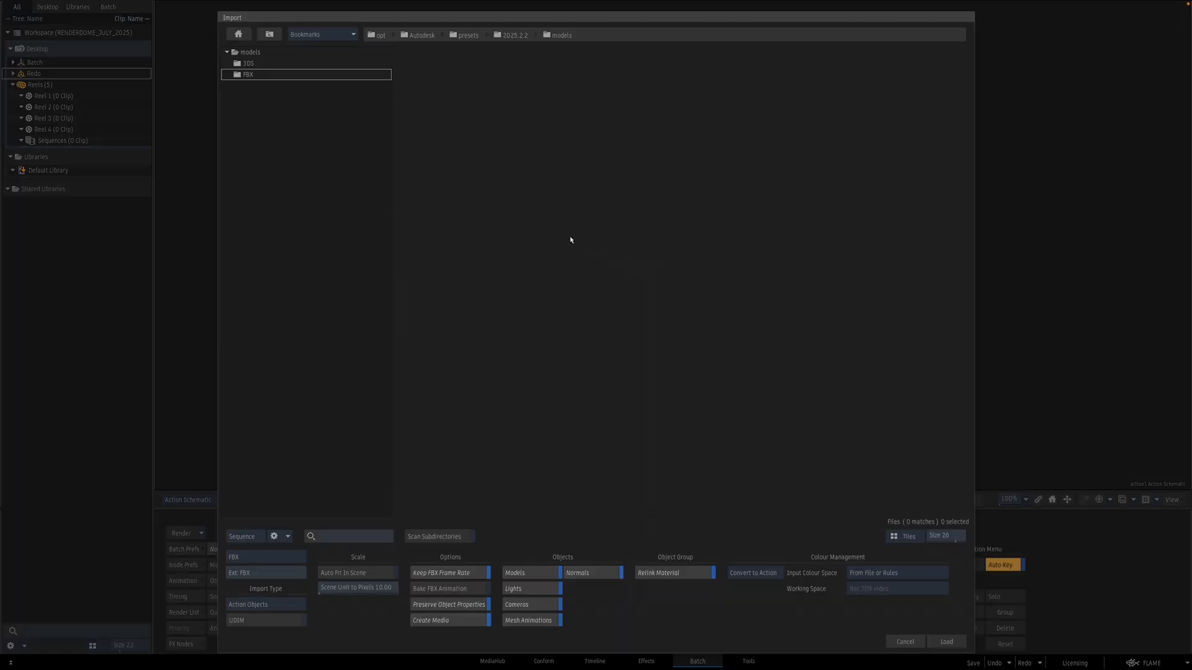
{"action": "double_click", "coordinate": [274, 73]}
{"action": "double_click", "coordinate": [298, 86]}
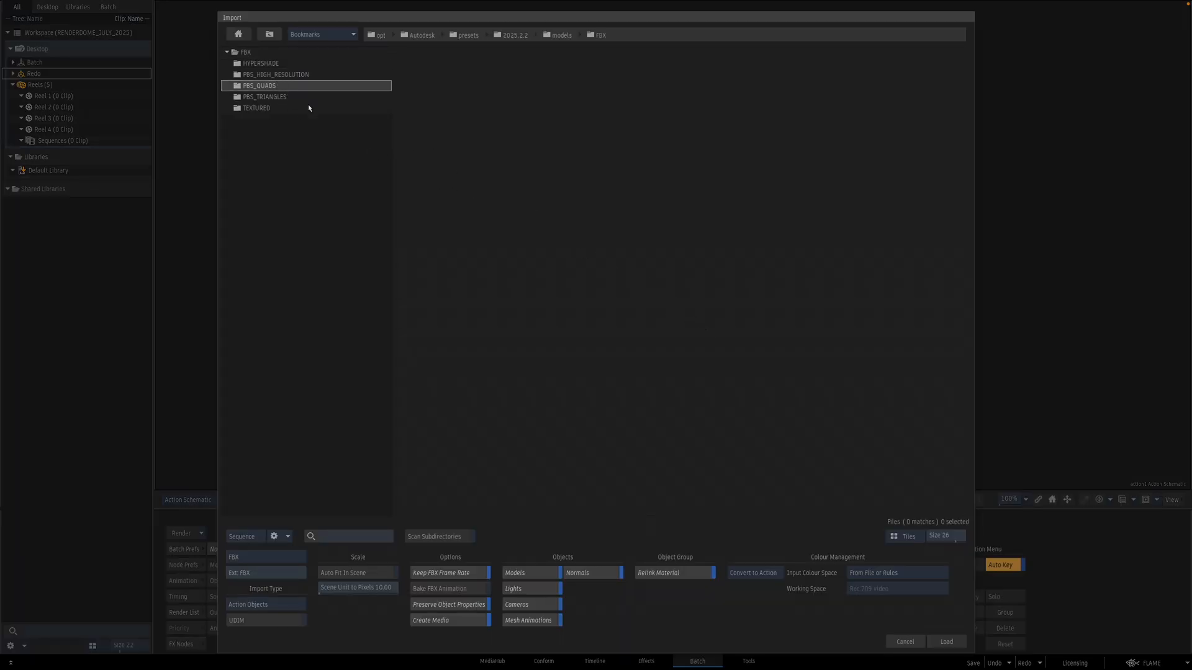
{"action": "double_click", "coordinate": [713, 356]}
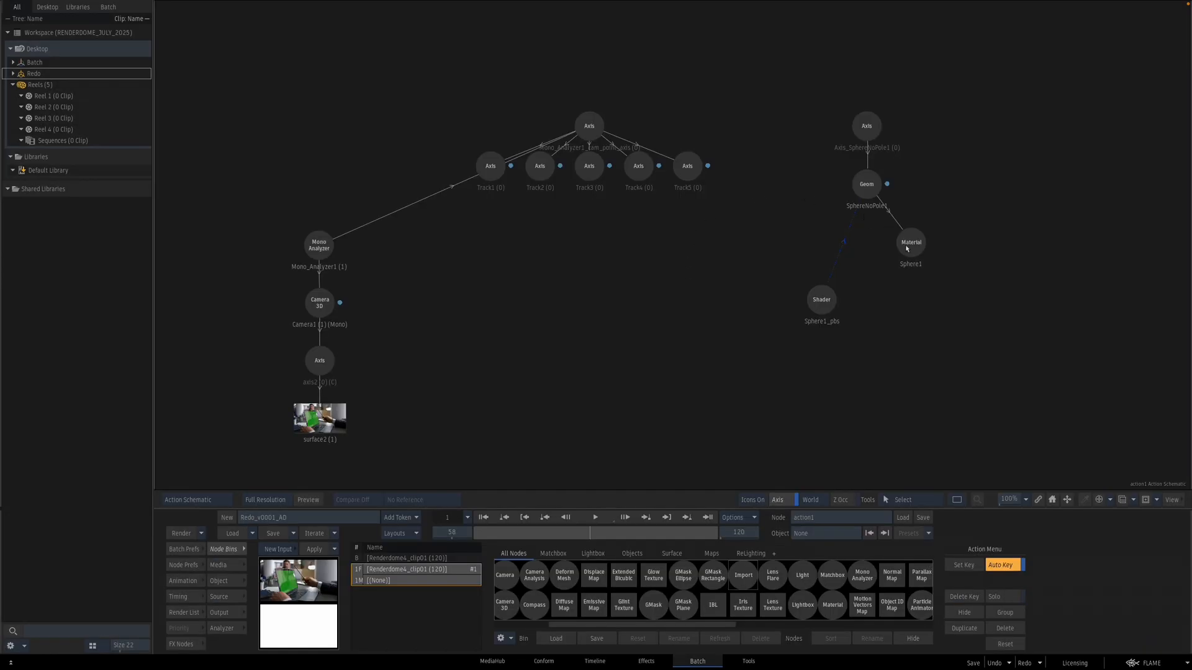
Step: Delete the sphere's material and shader nodes and move its axis under the track axes
{"action": "left_click_drag", "start_coordinate": [968, 235], "coordinate": [746, 410]}
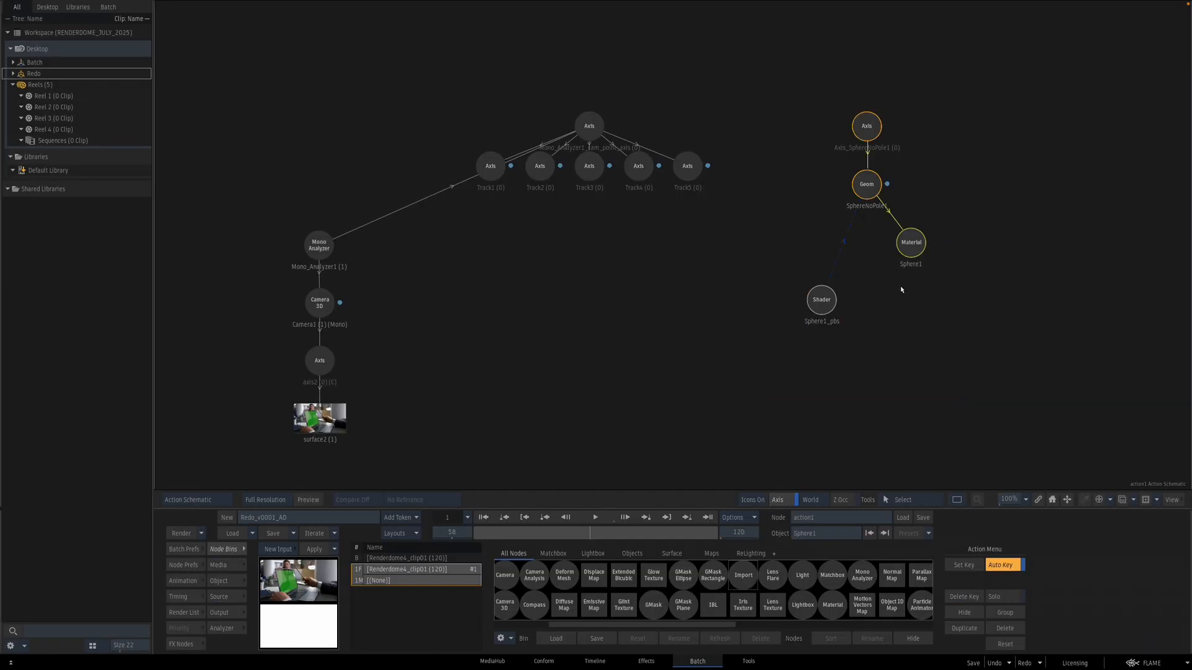
{"action": "key", "text": "Delete"}
{"action": "left_click_drag", "start_coordinate": [863, 127], "coordinate": [684, 217]}
Step: Scrub through the shot to check the spheres sitting on the tracked points
{"action": "key", "text": "grave"}
{"action": "key", "text": "grave"}
{"action": "left_click", "coordinate": [321, 302]}
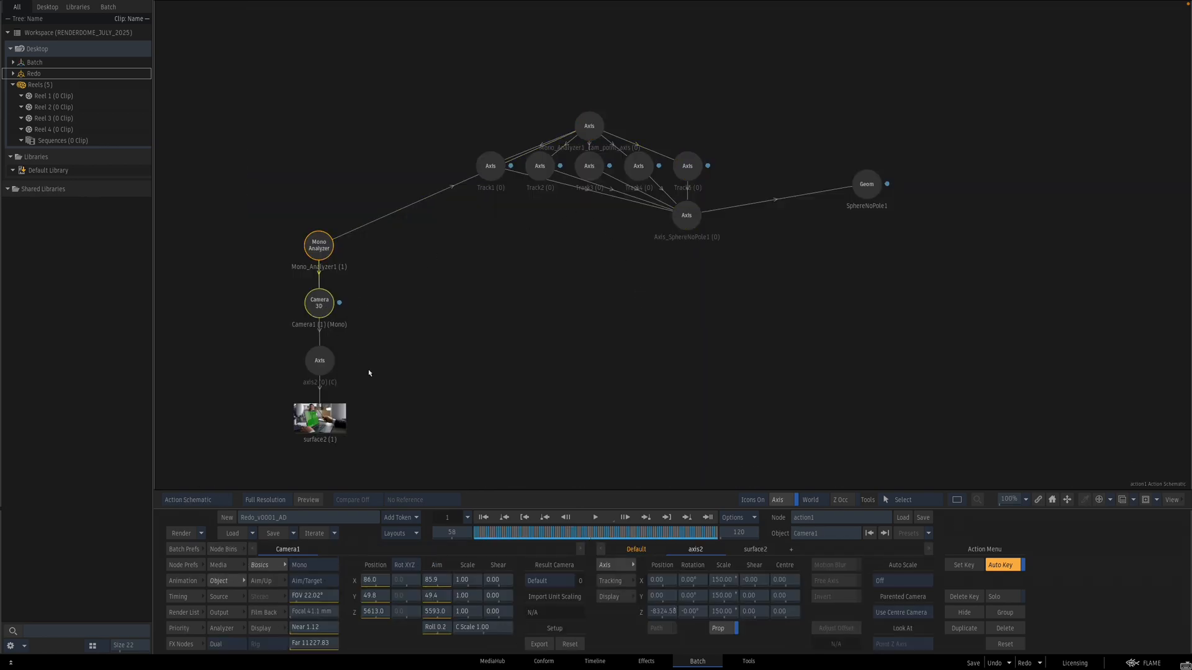
{"action": "key", "text": "grave"}
{"action": "left_click", "coordinate": [483, 518]}
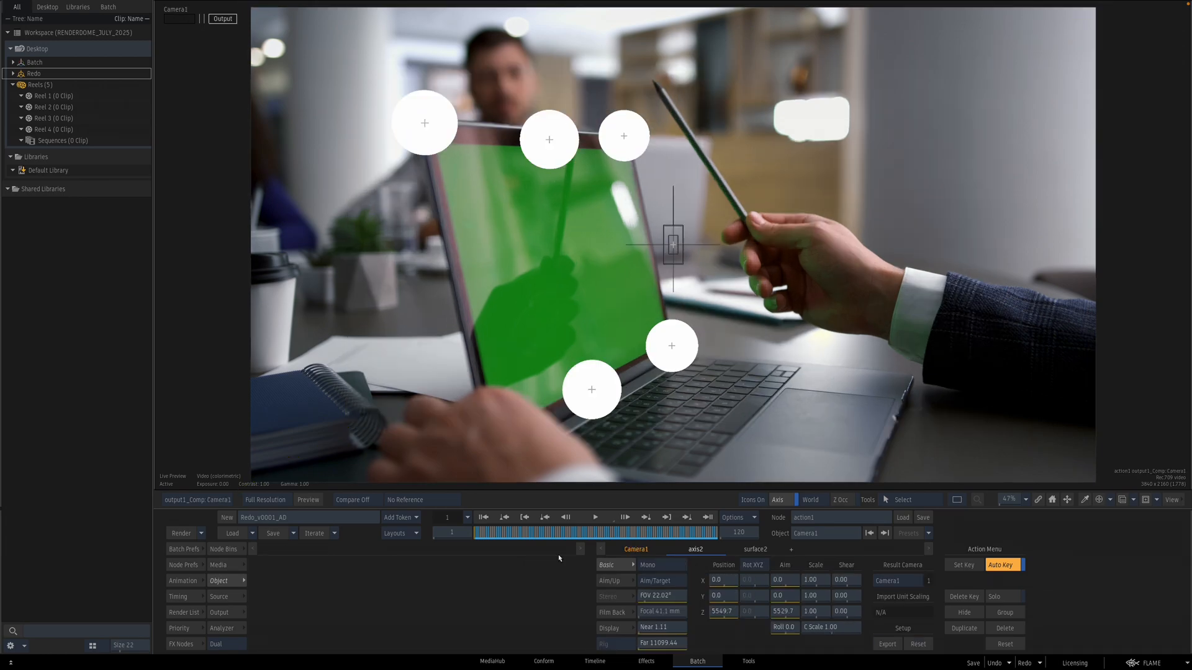
{"action": "left_click_drag", "start_coordinate": [551, 534], "coordinate": [487, 517]}
{"action": "key", "text": "Escape"}
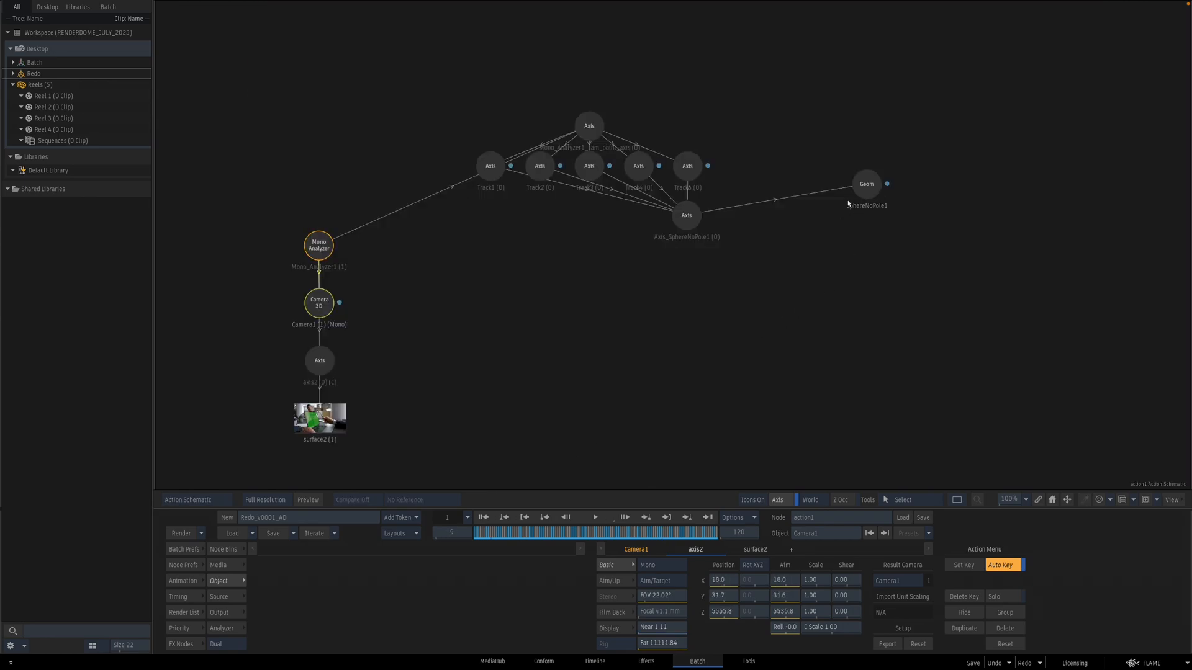
Step: Scale the sphere axis down to 33
{"action": "left_click", "coordinate": [691, 218]}
{"action": "key", "text": "Escape"}
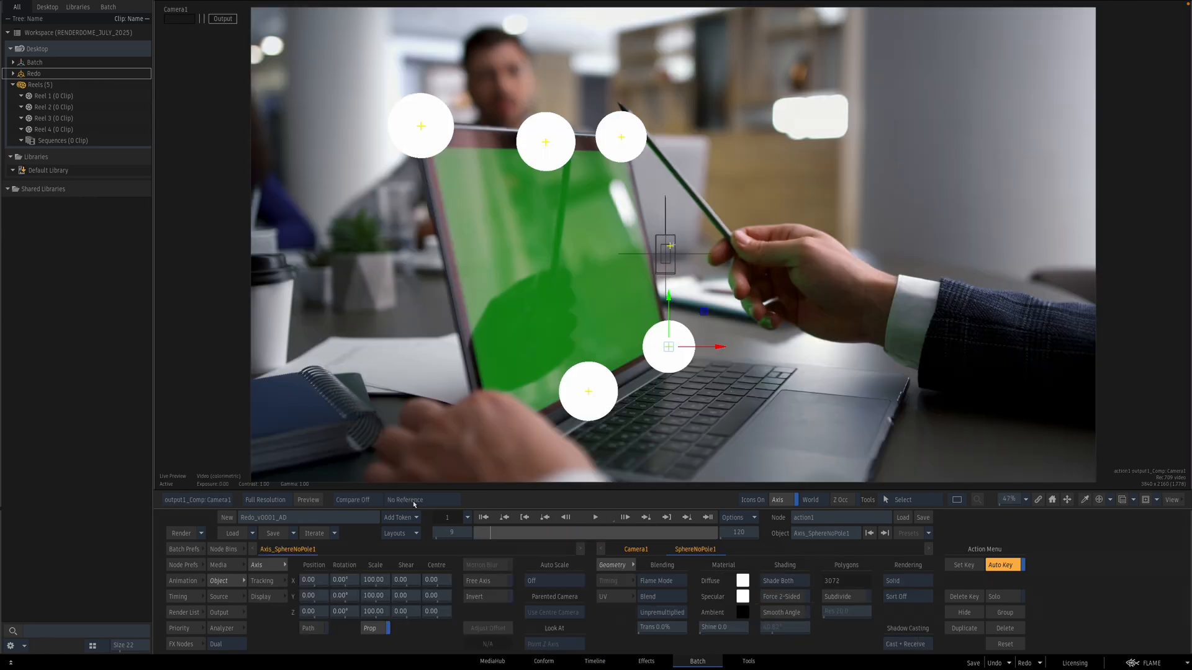
{"action": "left_click_drag", "start_coordinate": [385, 580], "coordinate": [338, 568]}
{"action": "key", "text": "Escape"}
Step: Add a new surface with its own axis inside the Action node
{"action": "key", "text": "grave"}
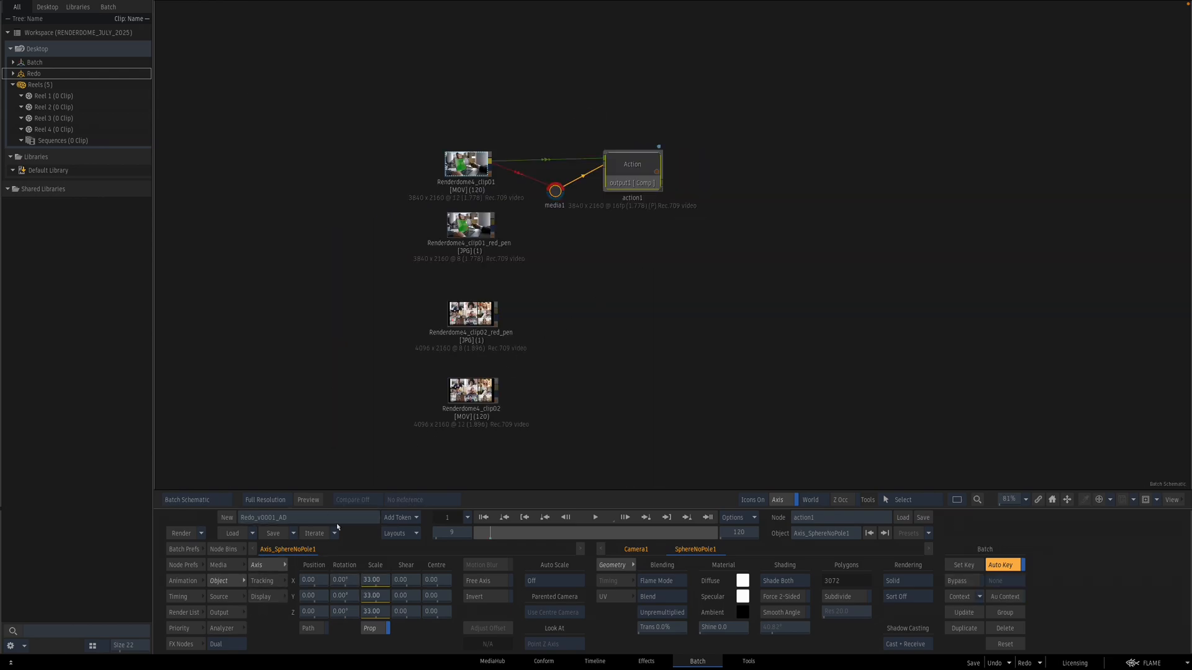
{"action": "left_click_drag", "start_coordinate": [634, 160], "coordinate": [670, 154]}
{"action": "key", "text": "ctrl+n"}
{"action": "mouse_move", "coordinate": [619, 228]}
{"action": "left_mouse_down"}
{"action": "mouse_move", "coordinate": [593, 232]}
{"action": "mouse_move", "coordinate": [626, 227]}
{"action": "left_mouse_up"}
{"action": "left_click", "coordinate": [995, 663]}
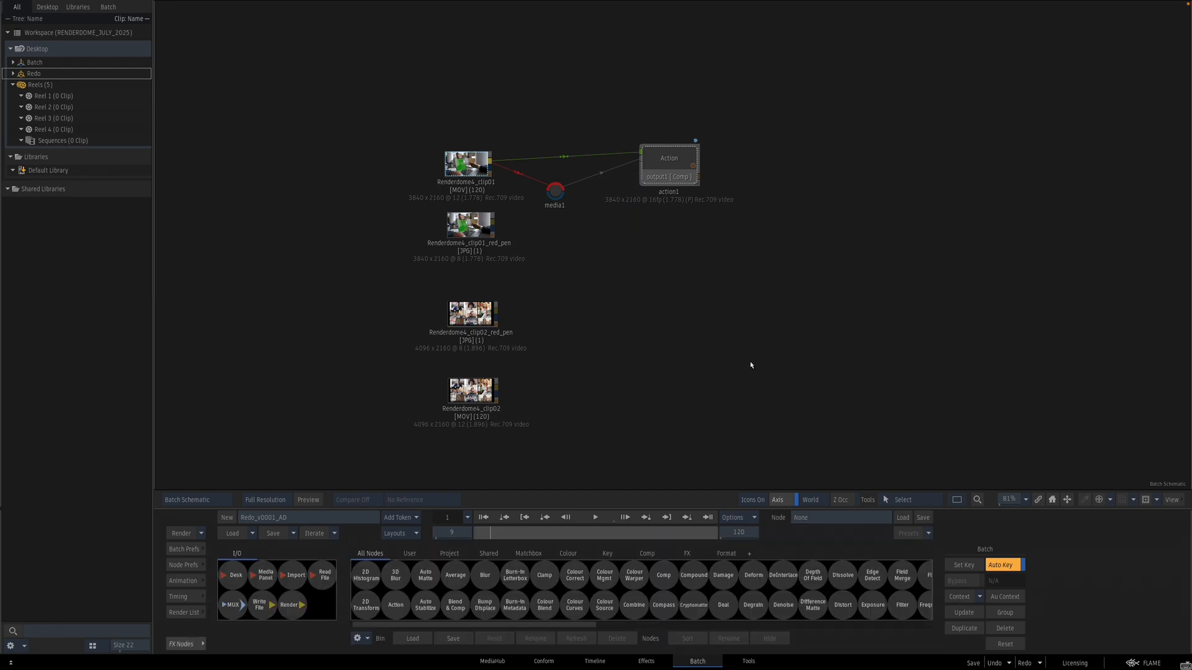
{"action": "double_click", "coordinate": [659, 174]}
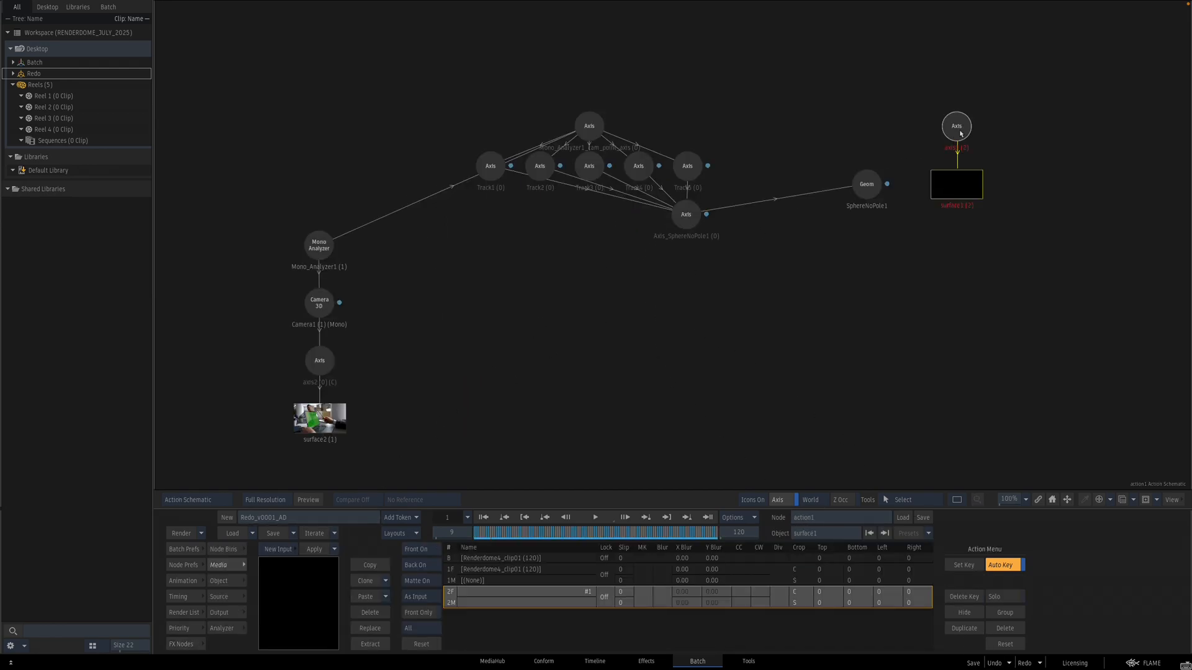
{"action": "key", "text": "Delete"}
Step: Assign the laptop clip as the media for the new surface
{"action": "left_click", "coordinate": [180, 628]}
{"action": "key", "text": "F4"}
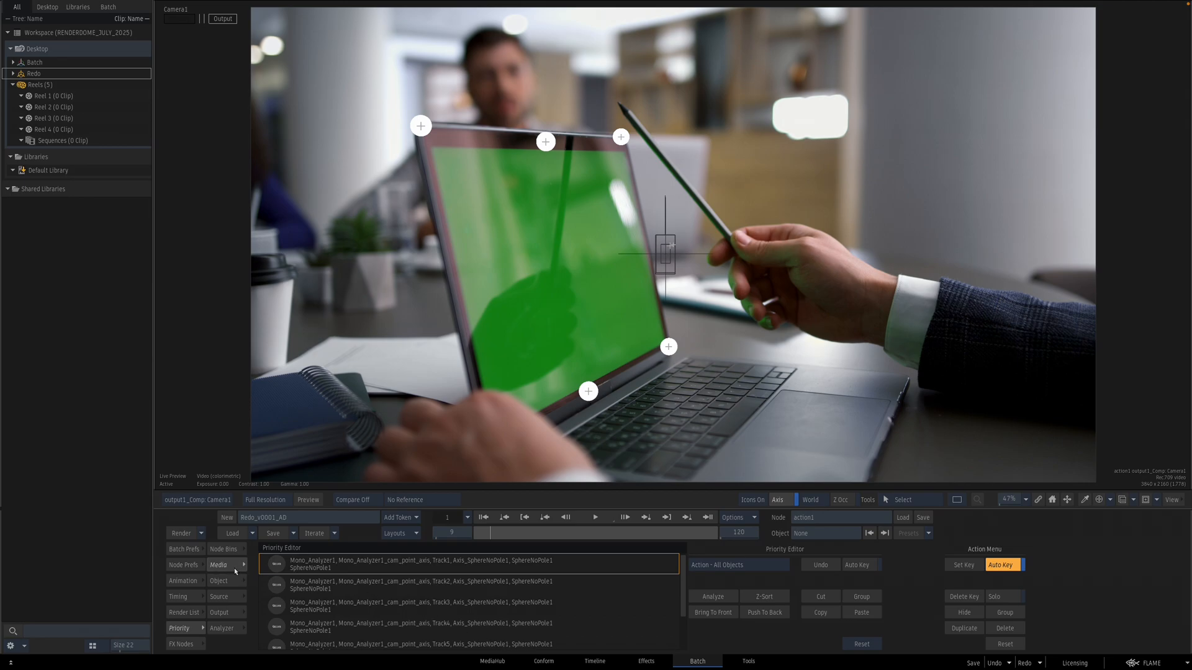
{"action": "left_click", "coordinate": [199, 583]}
{"action": "left_click", "coordinate": [199, 584]}
{"action": "left_click", "coordinate": [196, 629]}
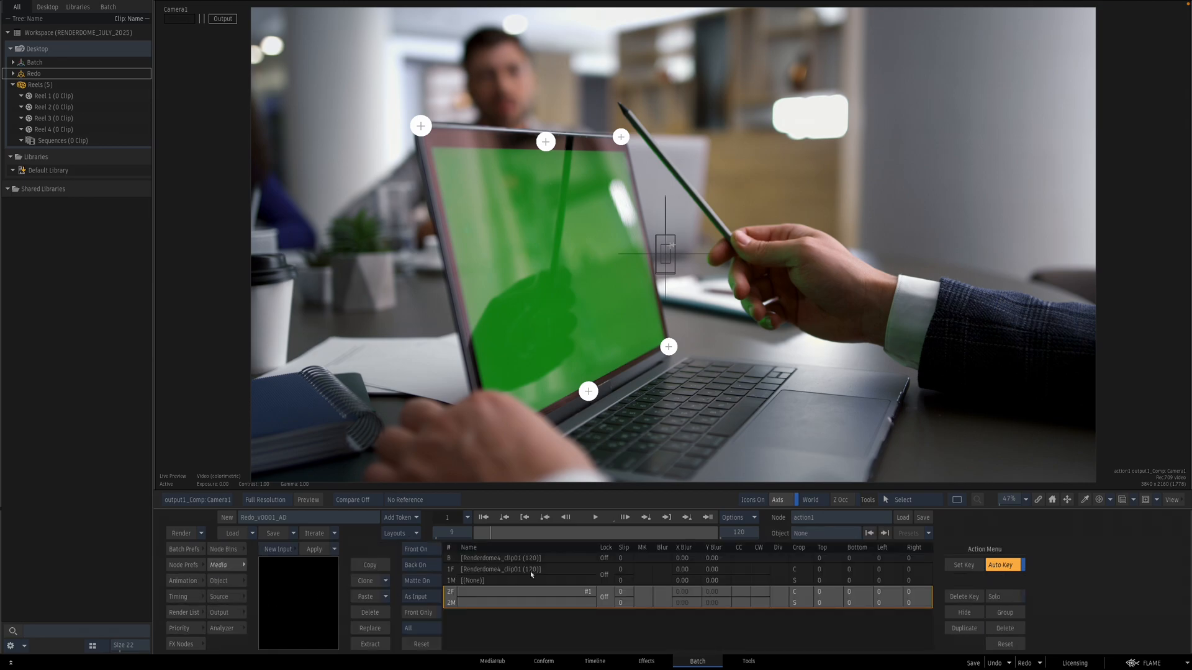
{"action": "double_click", "coordinate": [512, 581]}
{"action": "key", "text": "F8"}
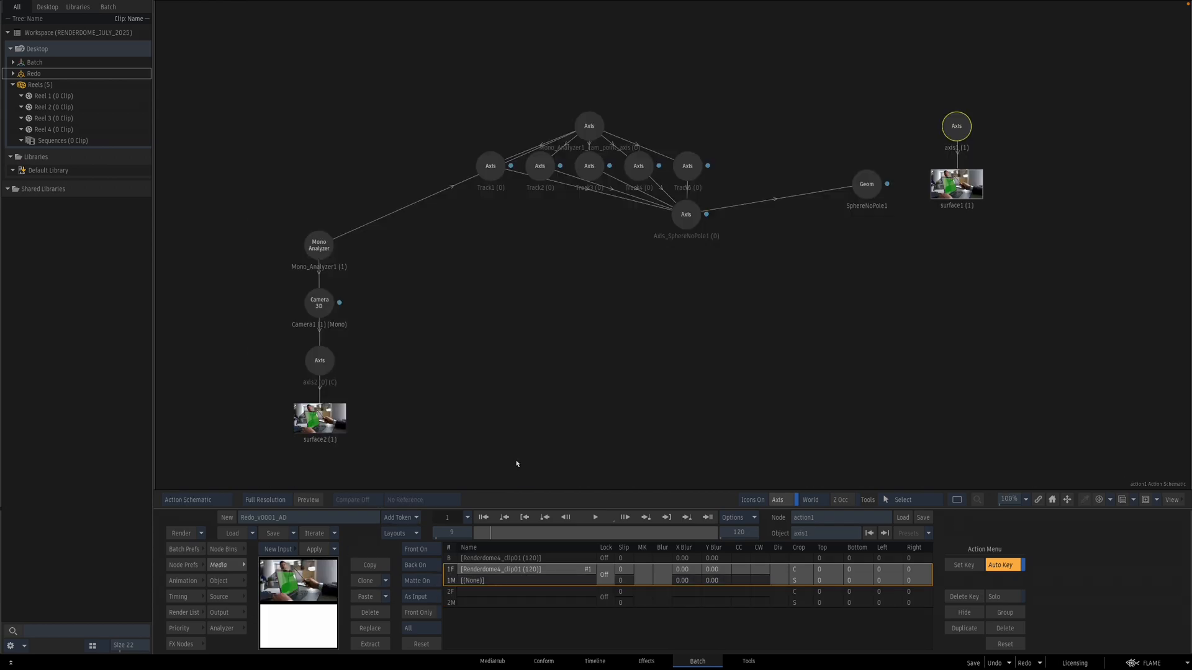
Step: Move the new surface's axis near the tracked points in the top view and rotate it 61° around Y
{"action": "left_click_drag", "start_coordinate": [957, 126], "coordinate": [766, 296]}
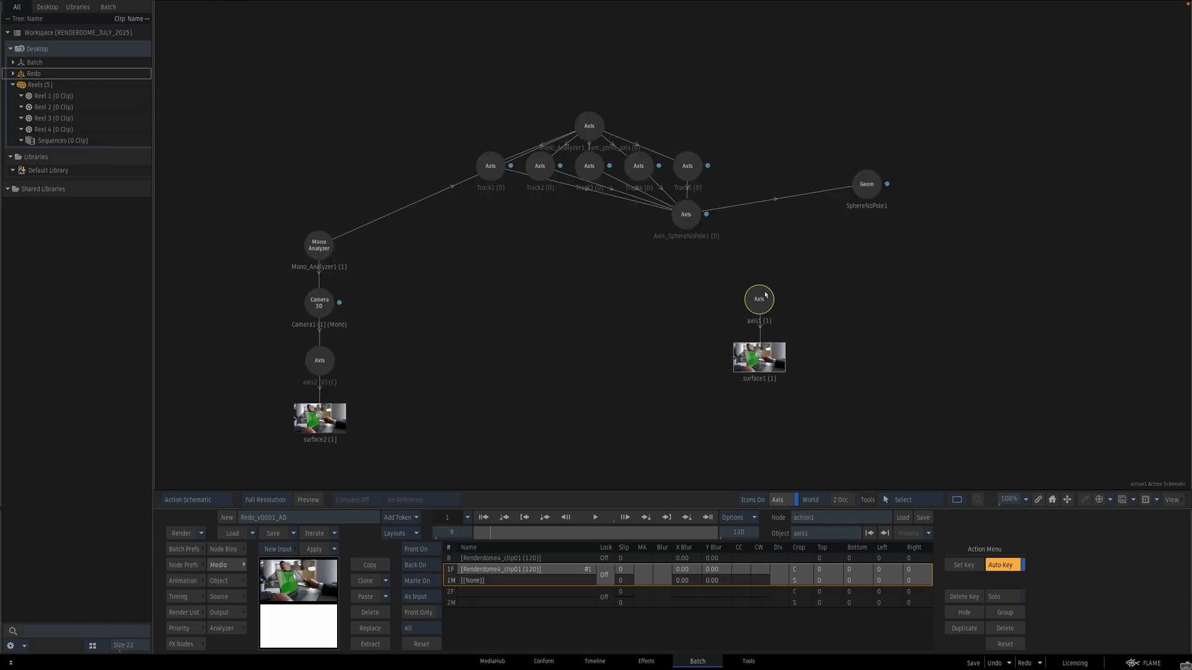
{"action": "key", "text": "F3"}
{"action": "scroll", "coordinate": [791, 316], "scroll_direction": "down", "scroll_amount": 5}
{"action": "left_click_drag", "start_coordinate": [714, 437], "coordinate": [713, 342]}
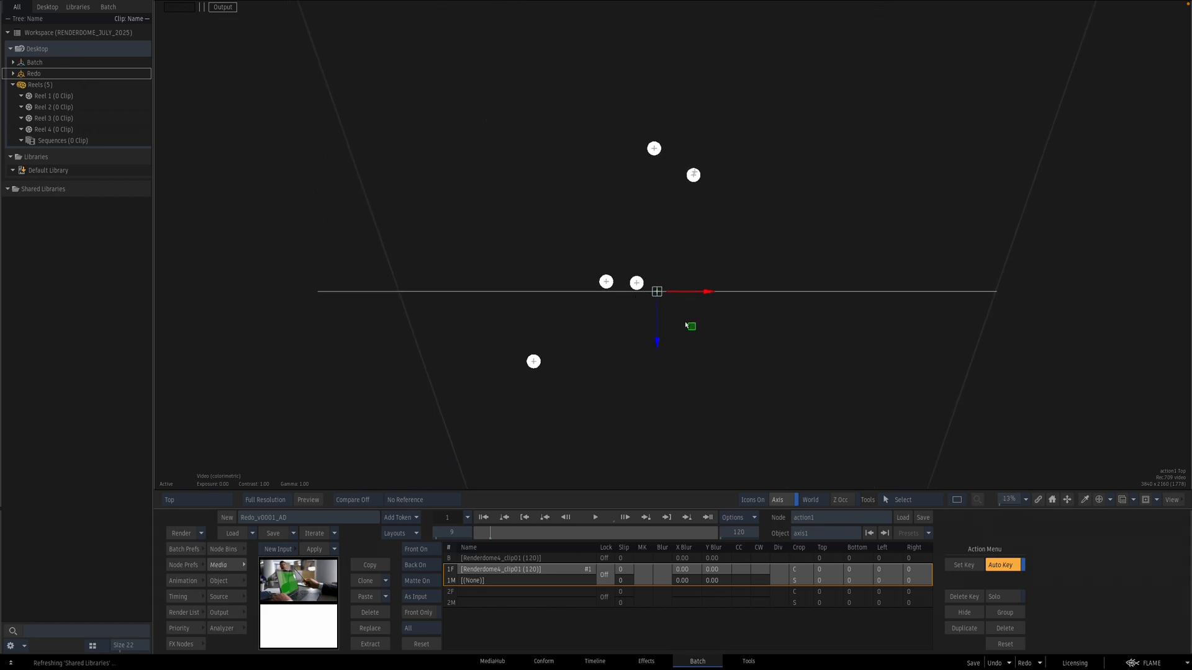
{"action": "left_click_drag", "start_coordinate": [691, 328], "coordinate": [670, 317]}
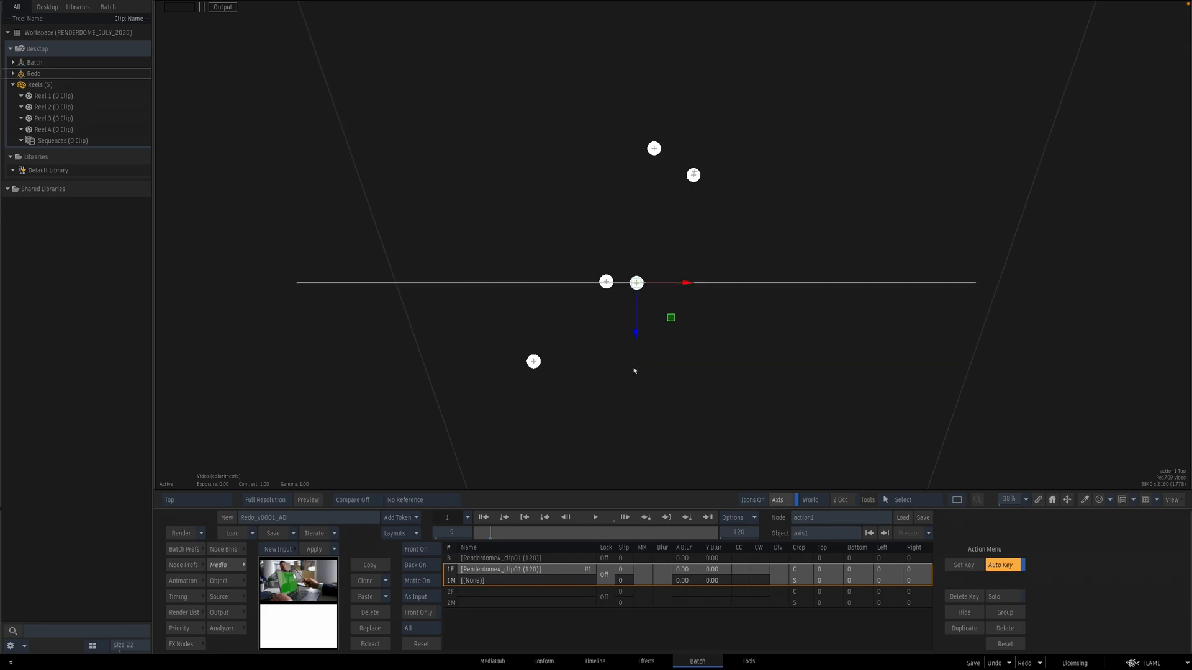
{"action": "key", "text": "F4"}
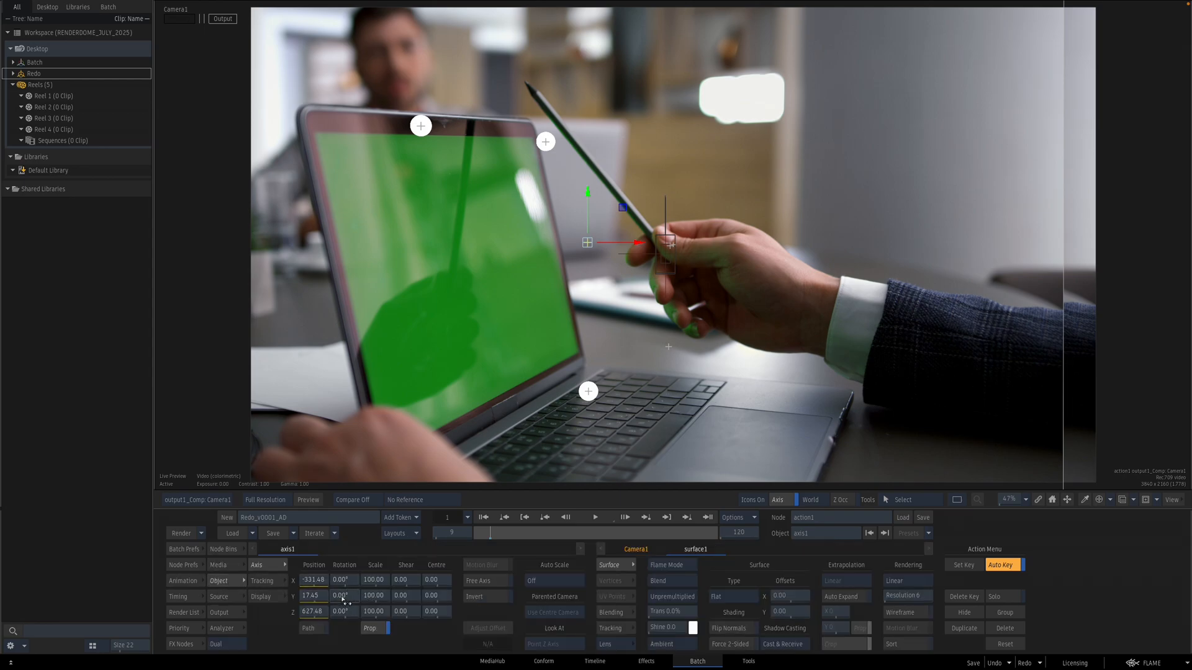
{"action": "left_click_drag", "start_coordinate": [343, 598], "coordinate": [375, 591]}
{"action": "key", "text": "F4"}
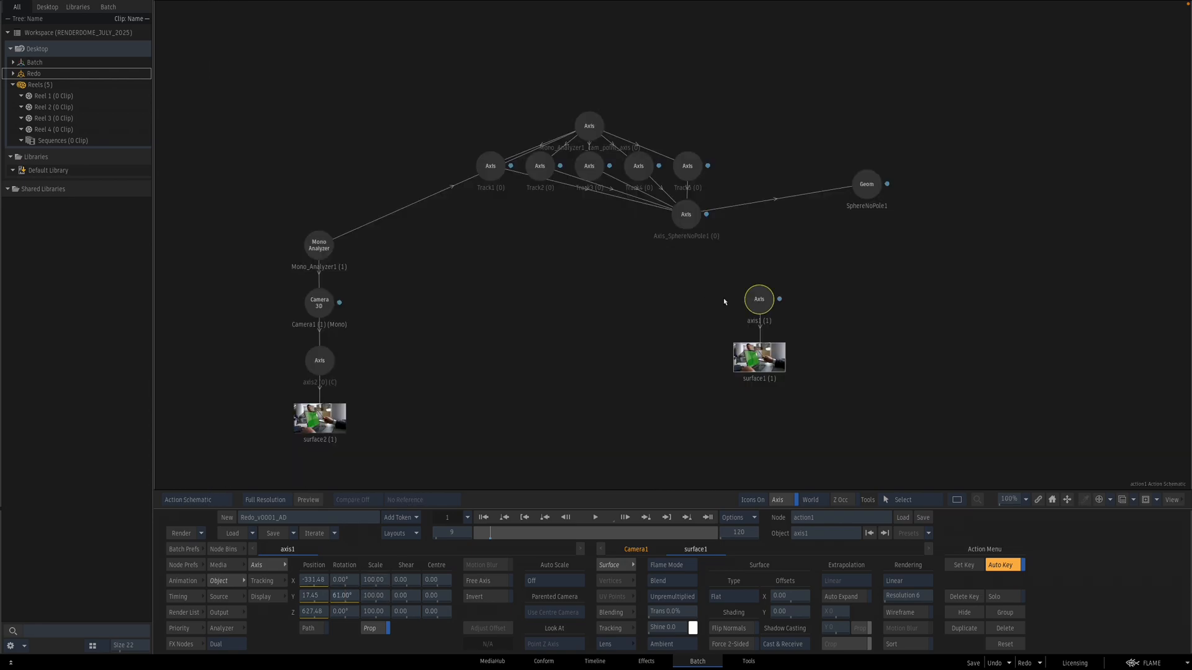
Step: Set the sphere's diffuse colour to orange
{"action": "left_click", "coordinate": [876, 183]}
{"action": "key", "text": "F4"}
{"action": "left_click", "coordinate": [742, 581]}
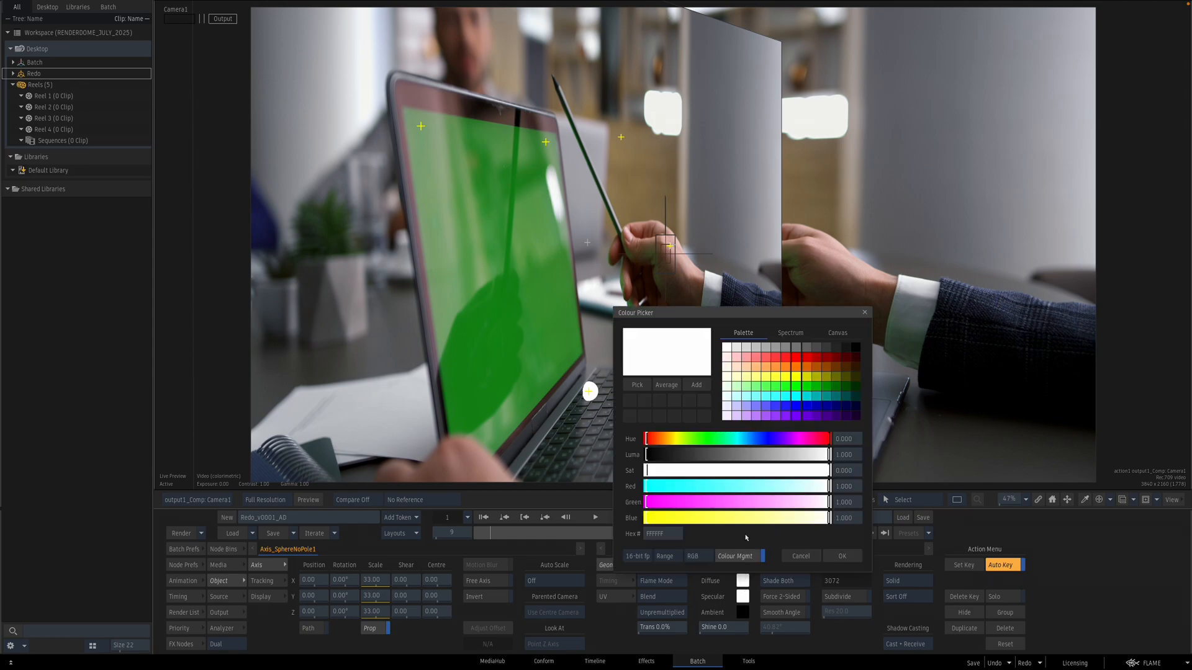
{"action": "left_click", "coordinate": [799, 371]}
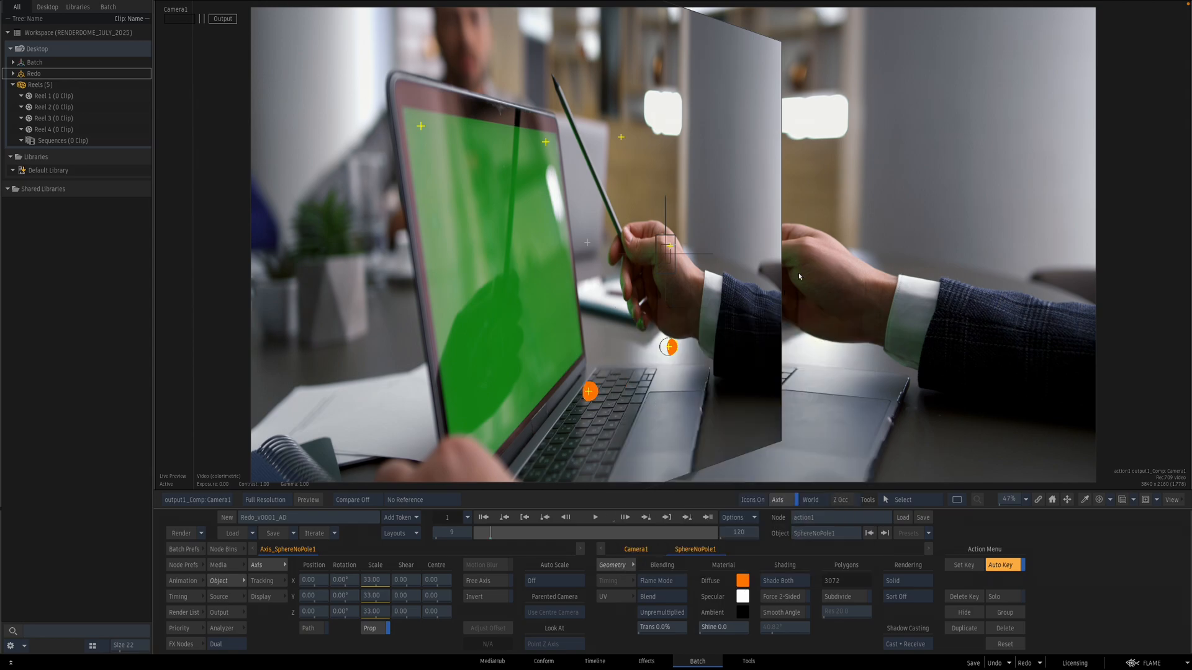
{"action": "key", "text": "F4"}
Step: Set the surface axis Y rotation to 62° and Z position to 653.48 to line up with the laptop
{"action": "left_click", "coordinate": [757, 296]}
{"action": "key", "text": "F4"}
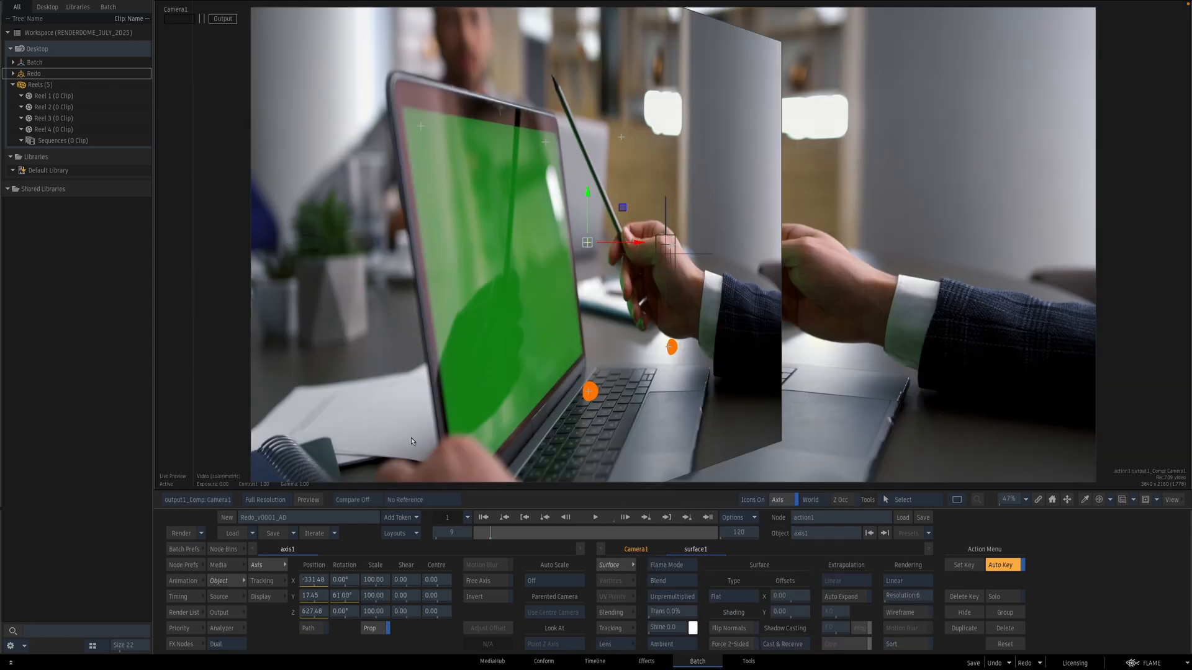
{"action": "key", "text": "shift+i"}
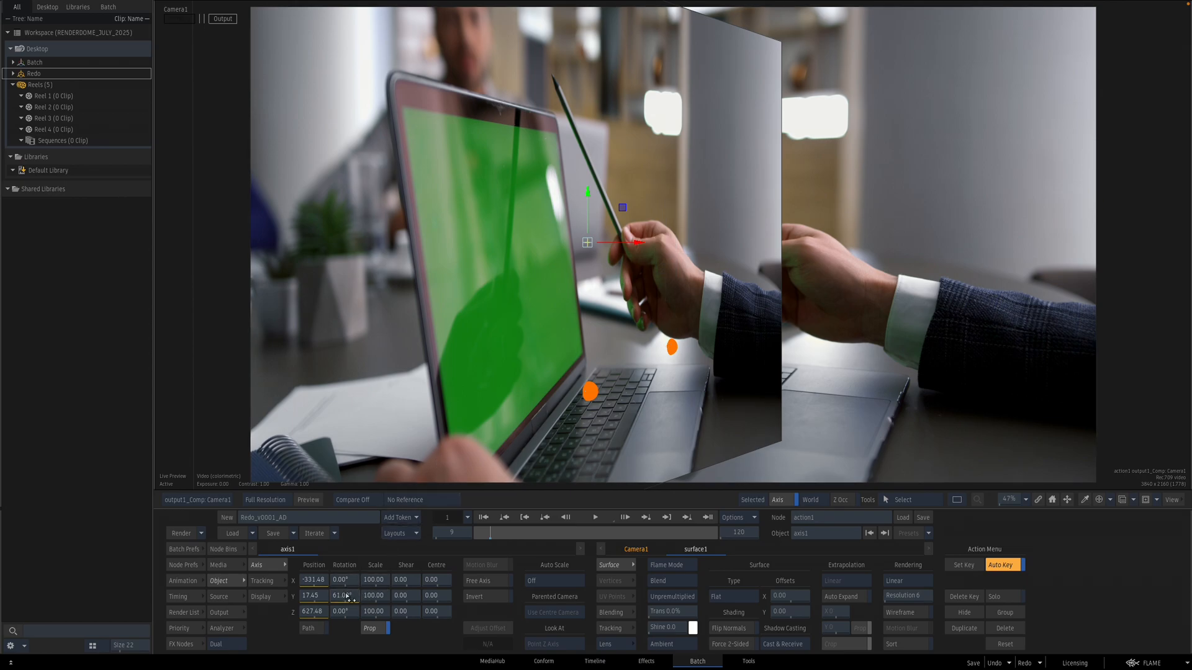
{"action": "left_click_drag", "start_coordinate": [349, 597], "coordinate": [349, 597]}
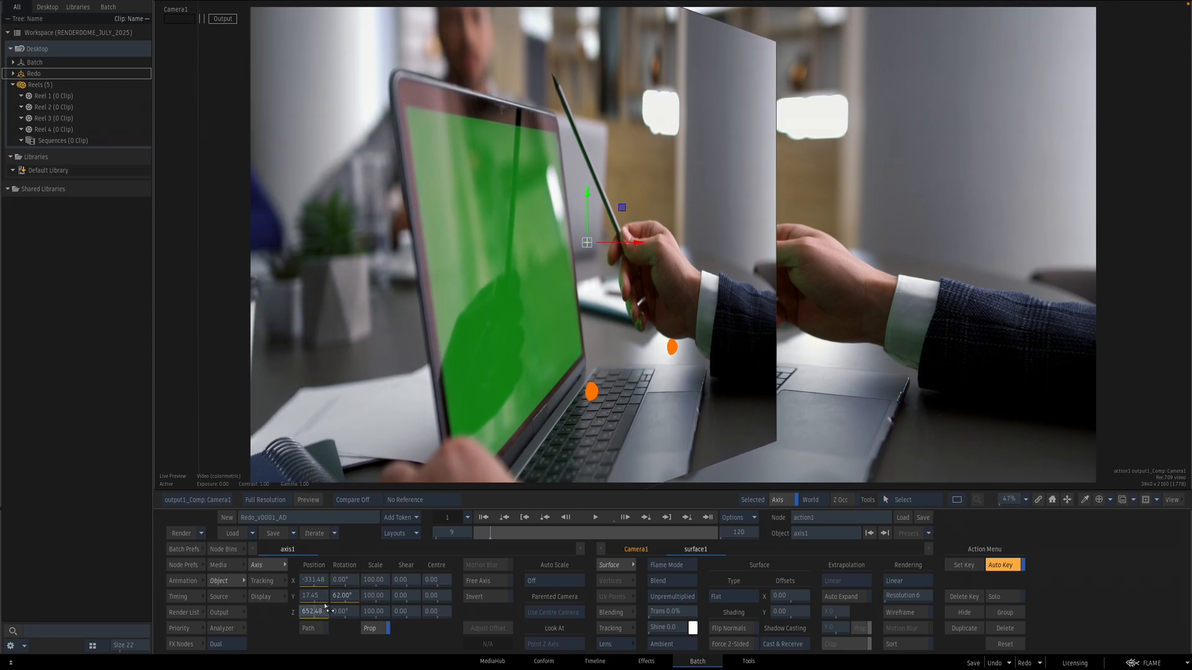
{"action": "left_click_drag", "start_coordinate": [355, 599], "coordinate": [354, 600]}
{"action": "key", "text": "Escape"}
{"action": "left_click", "coordinate": [734, 324]}
{"action": "left_click_drag", "start_coordinate": [769, 360], "coordinate": [771, 440]}
{"action": "key", "text": "Escape"}
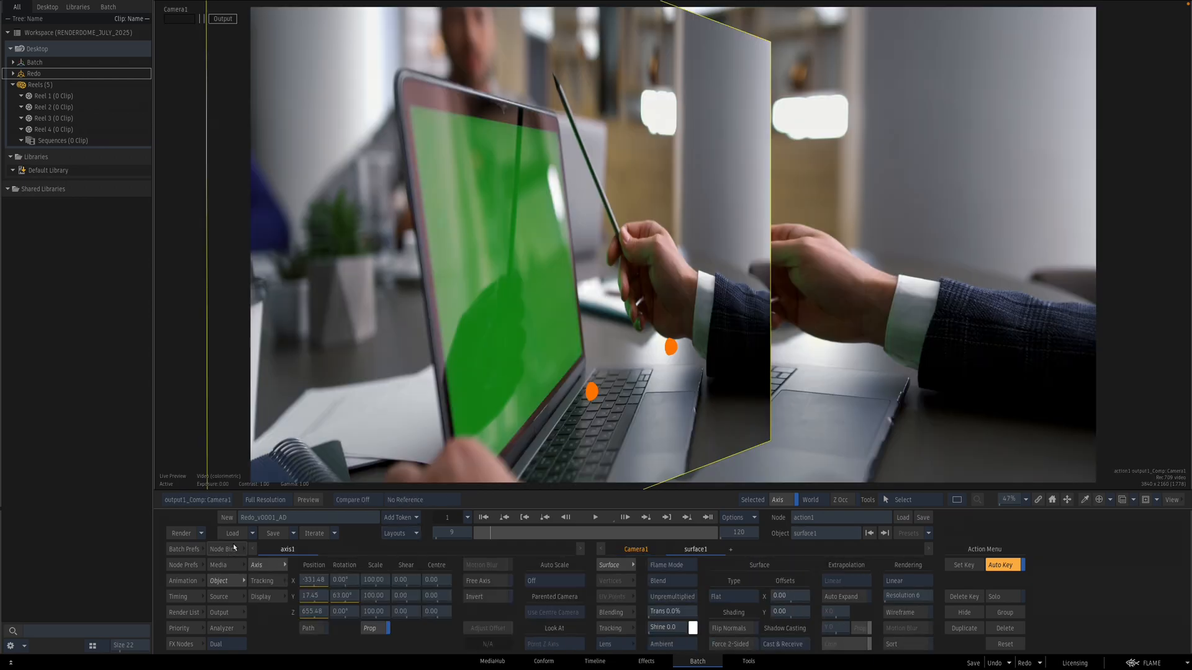
Step: Add a new axis node to the Action schematic
{"action": "left_click", "coordinate": [228, 550]}
{"action": "key", "text": "Escape"}
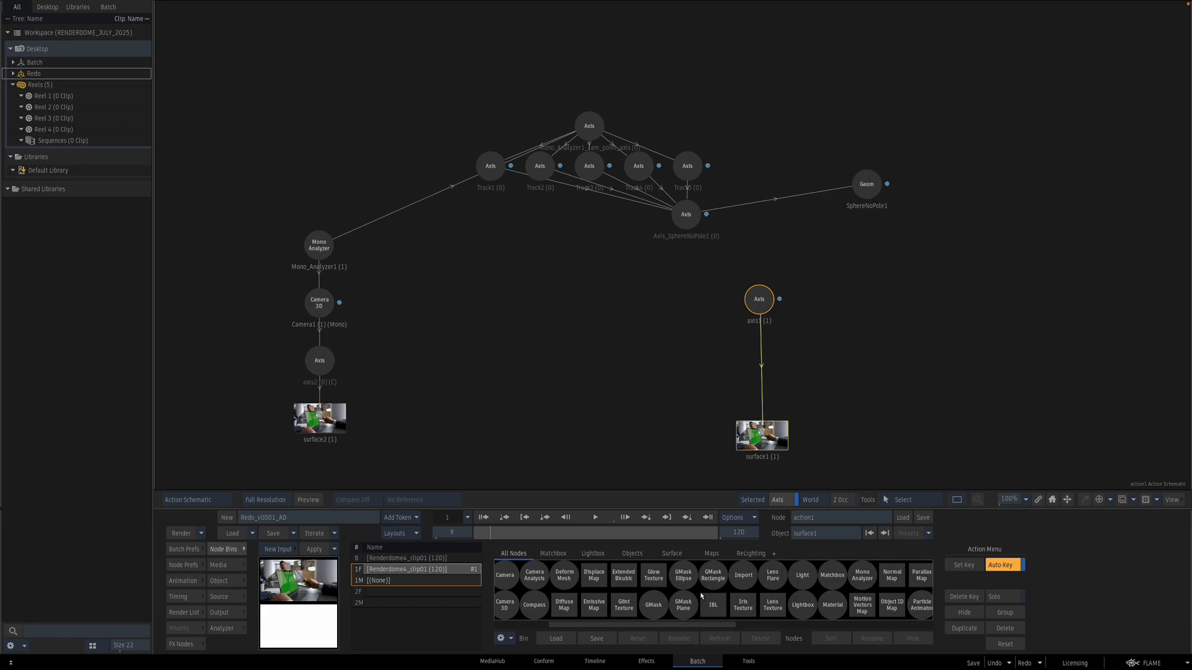
{"action": "key", "text": "a"}
{"action": "left_click_drag", "start_coordinate": [567, 576], "coordinate": [762, 351]}
{"action": "double_click", "coordinate": [763, 351]}
{"action": "key", "text": "Escape"}
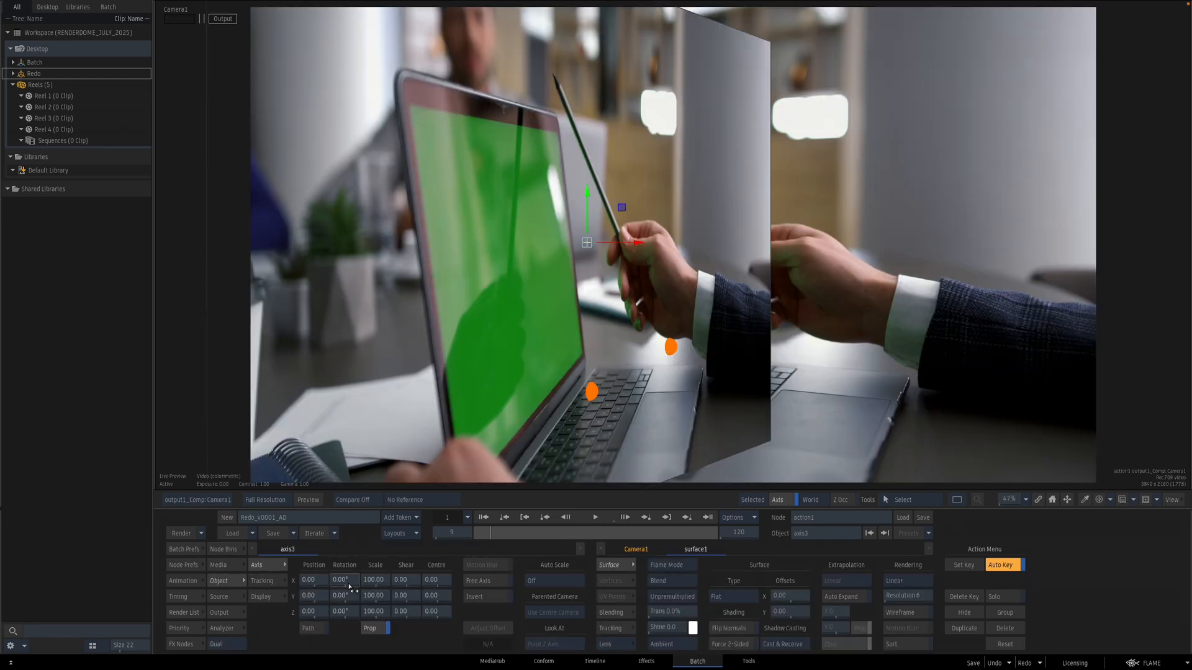
Step: Rotate the new axis to -4° in X and move its node beside the surface branch
{"action": "left_click_drag", "start_coordinate": [351, 596], "coordinate": [351, 571]}
{"action": "key", "text": "grave"}
{"action": "left_click_drag", "start_coordinate": [764, 359], "coordinate": [715, 385]}
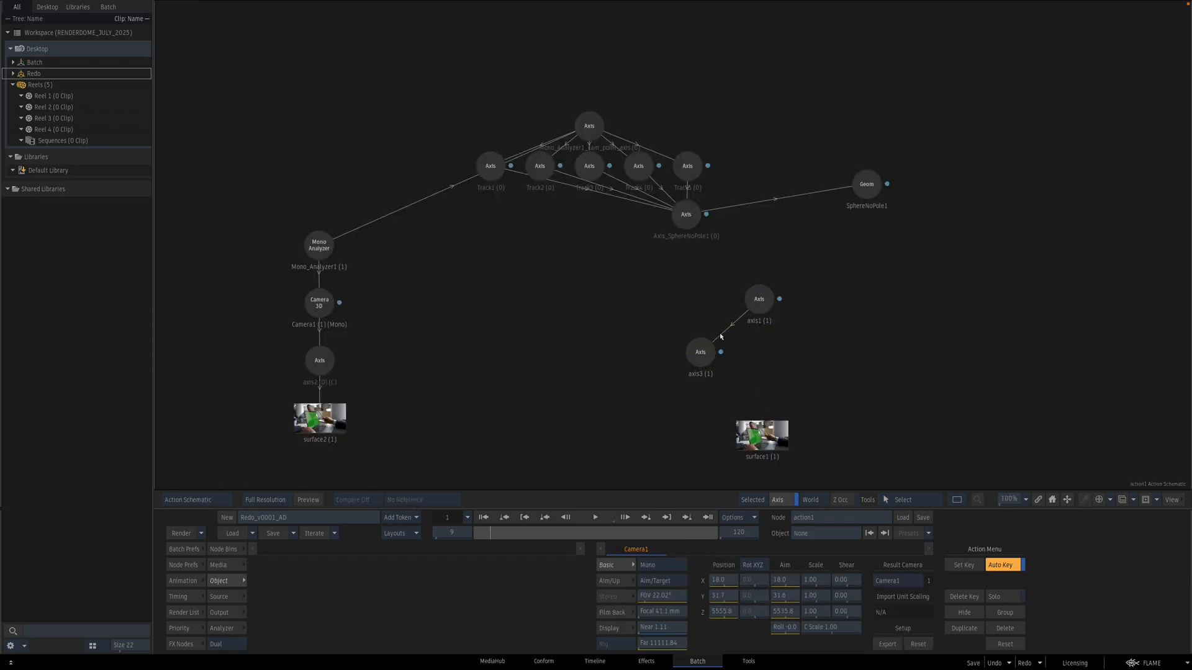
Step: Move the surface axis in the top view to about X -330, Y -581, Z 629
{"action": "left_click", "coordinate": [759, 300]}
{"action": "key", "text": "grave"}
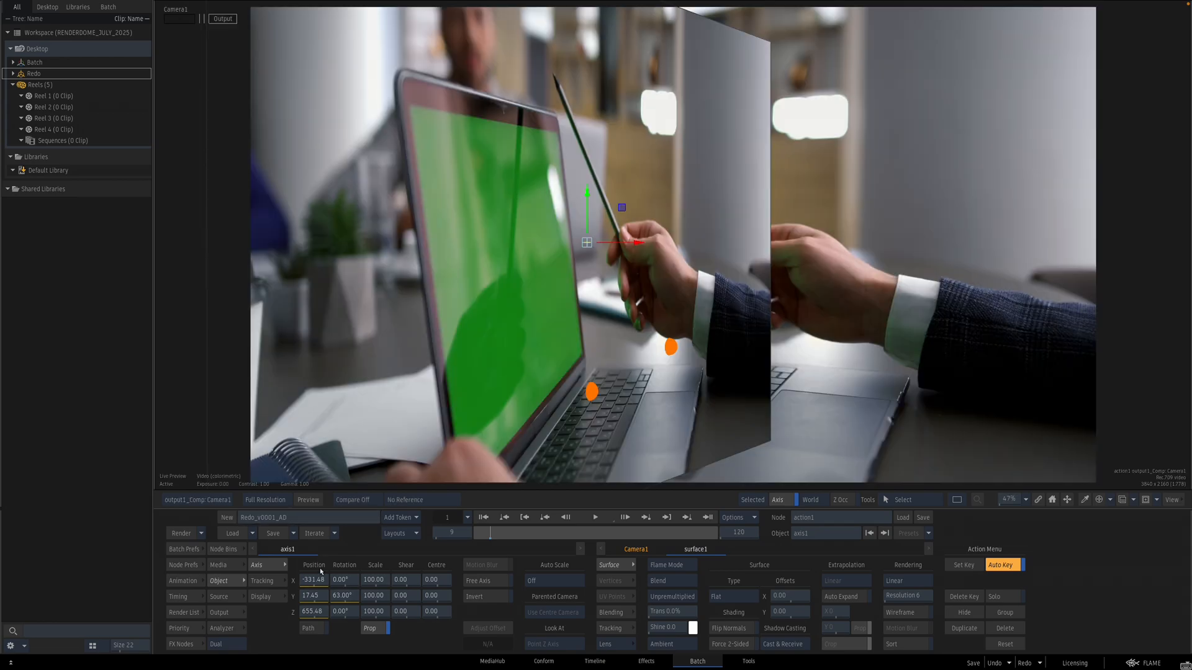
{"action": "left_click_drag", "start_coordinate": [326, 603], "coordinate": [93, 567]}
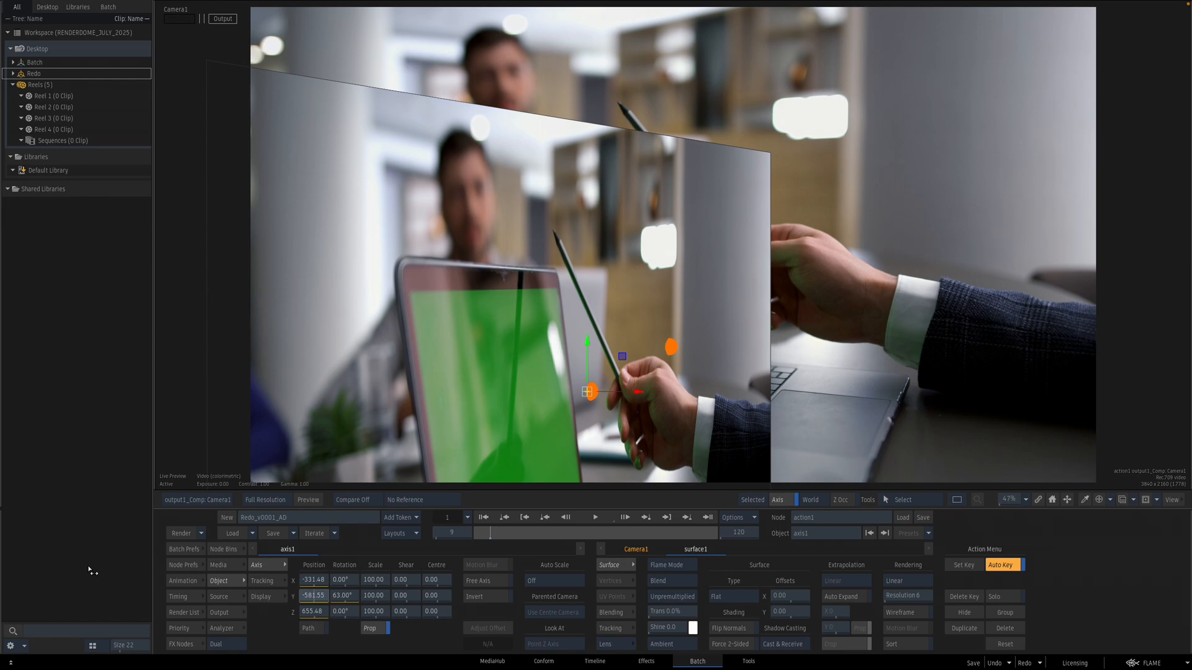
{"action": "key", "text": "F6"}
{"action": "mouse_move", "coordinate": [647, 372]}
{"action": "left_mouse_down"}
{"action": "mouse_move", "coordinate": [649, 383]}
{"action": "mouse_move", "coordinate": [636, 355]}
{"action": "left_mouse_up"}
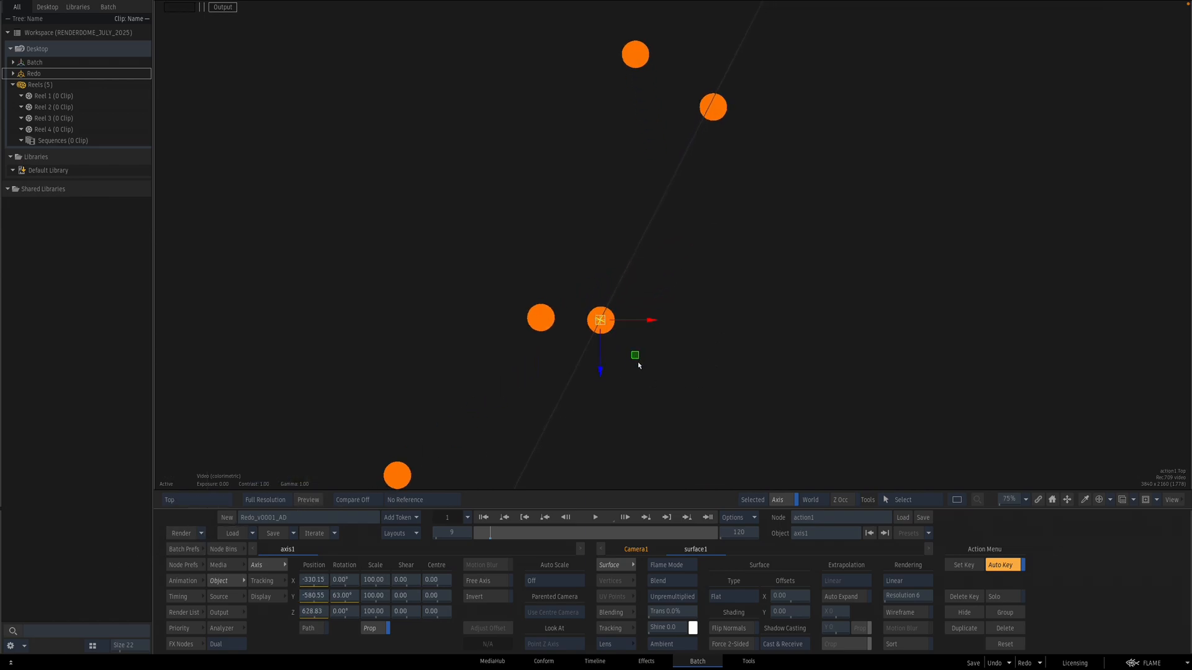
Step: Check the side and camera views and set the surface axis Y rotation to 62°
{"action": "key", "text": "F7"}
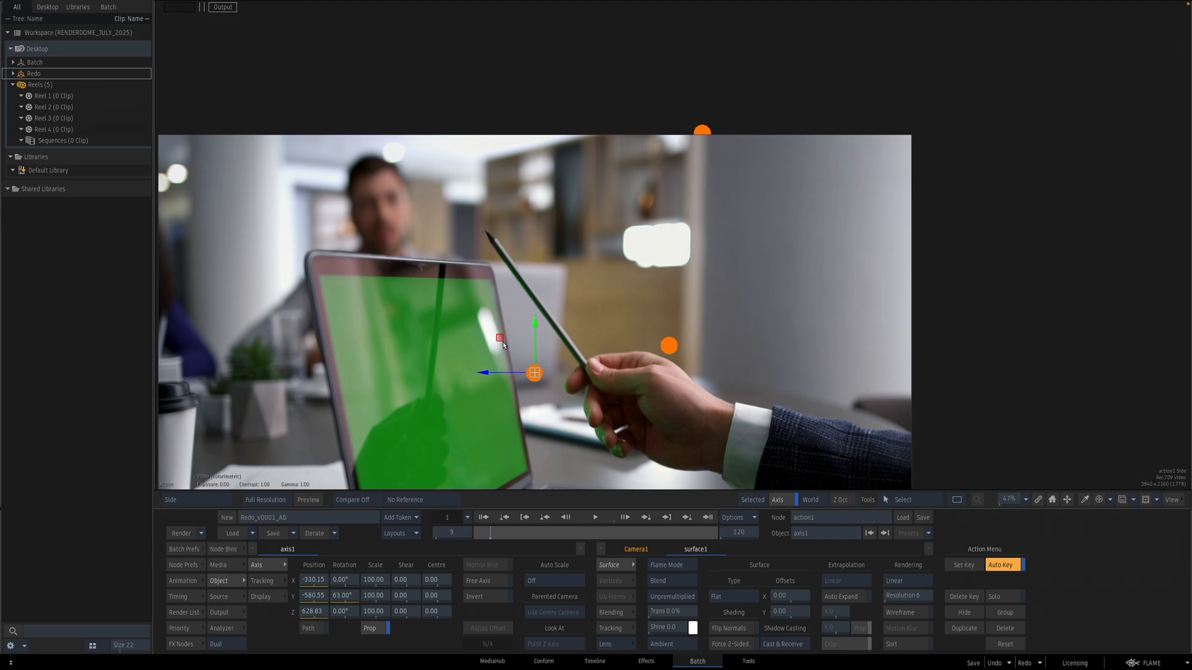
{"action": "key", "text": "F4"}
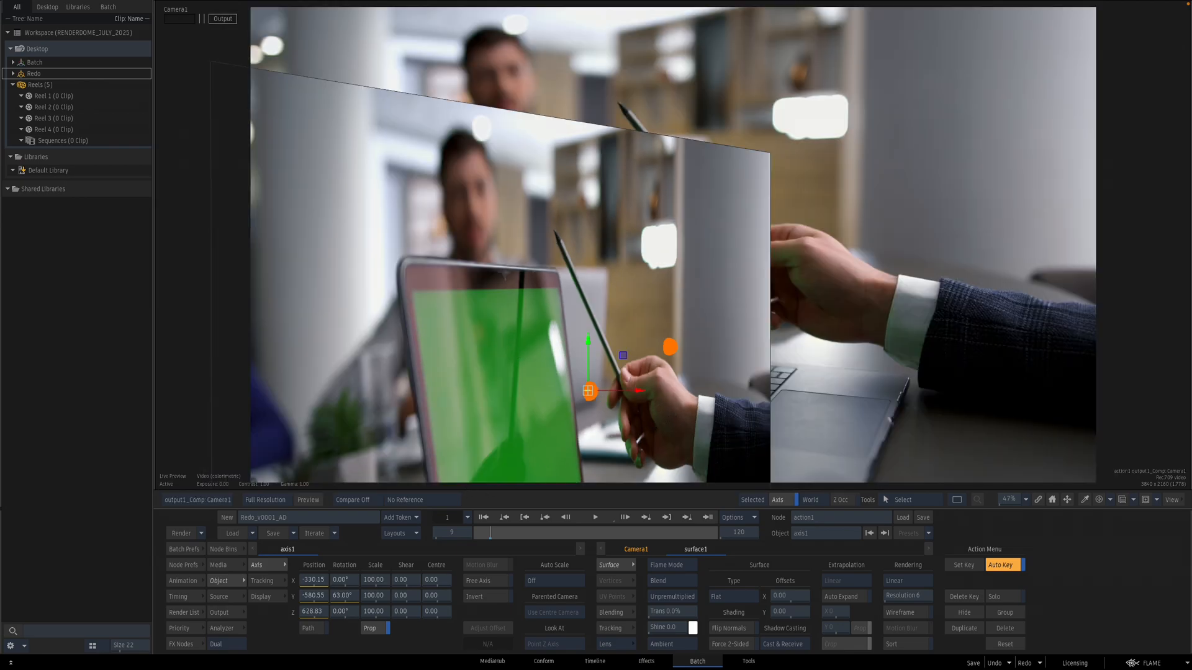
{"action": "key", "text": "F9"}
{"action": "key", "text": "F4"}
{"action": "left_click_drag", "start_coordinate": [347, 598], "coordinate": [347, 598]}
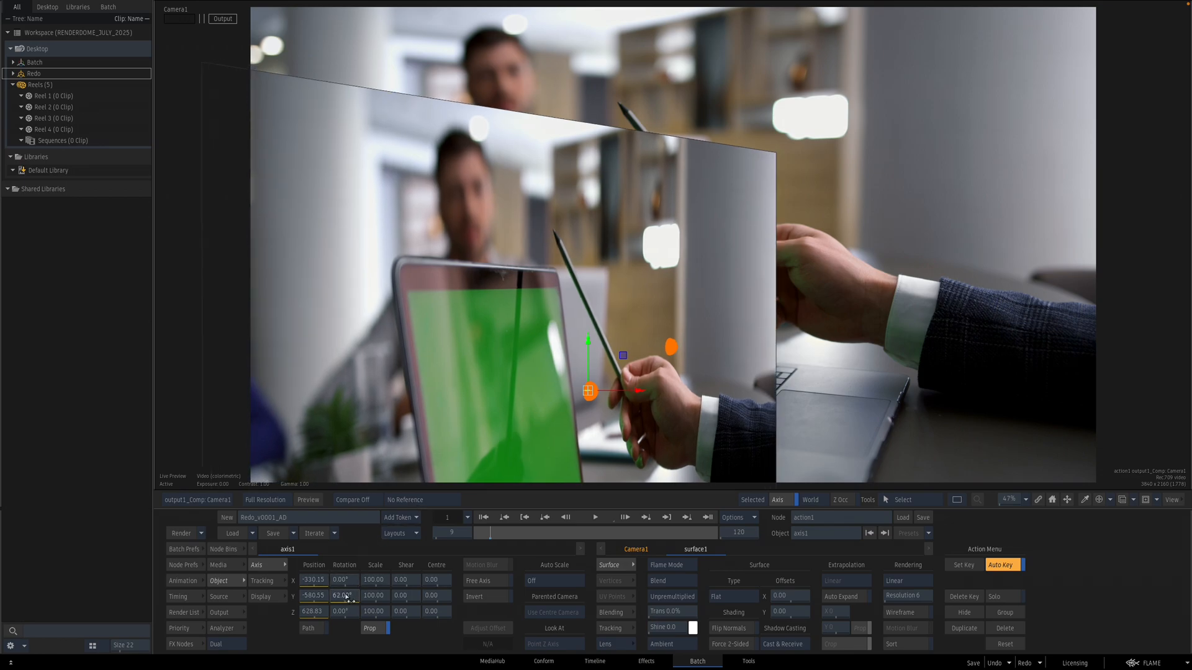
Step: Connect the new axis between the surface axis and the surface
{"action": "key", "text": "F8"}
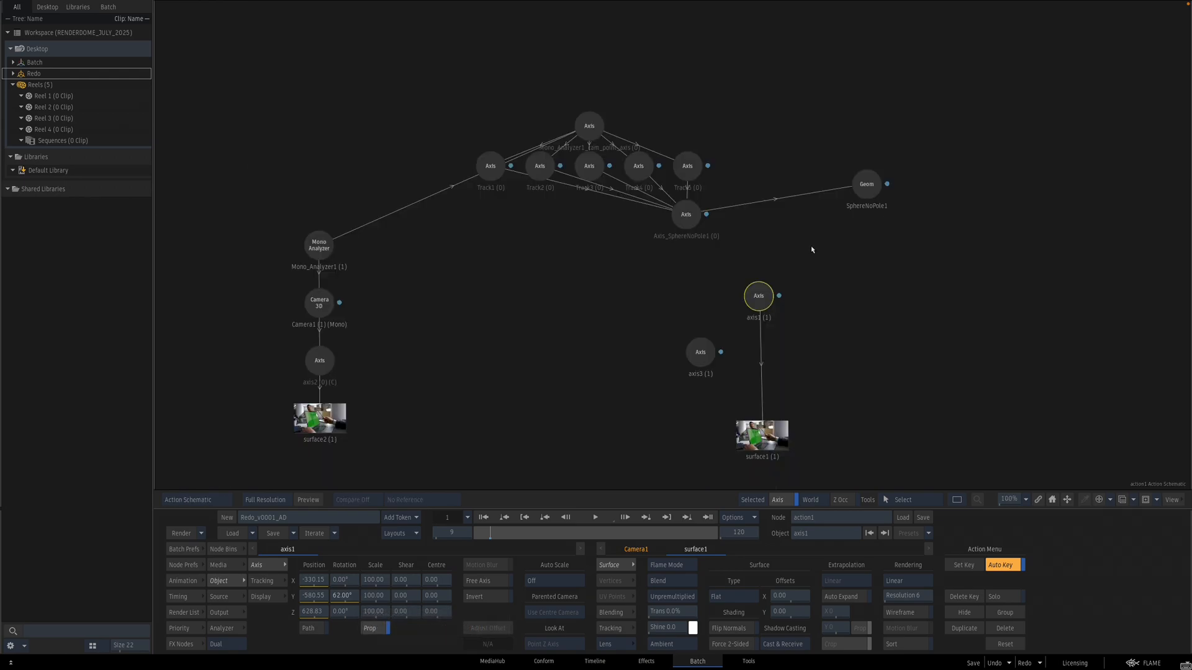
{"action": "left_click_drag", "start_coordinate": [706, 355], "coordinate": [768, 353]}
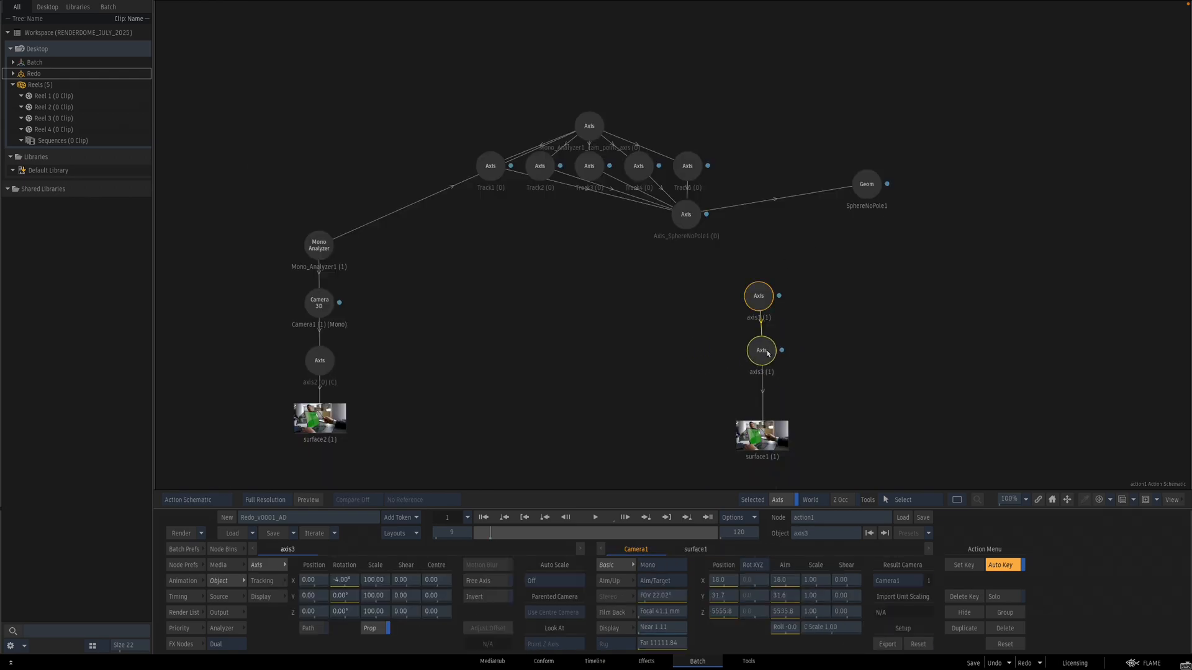
{"action": "key", "text": "F4"}
Step: Set the inserted axis's X rotation to -16° and its scale to 127
{"action": "left_click_drag", "start_coordinate": [354, 581], "coordinate": [352, 580]}
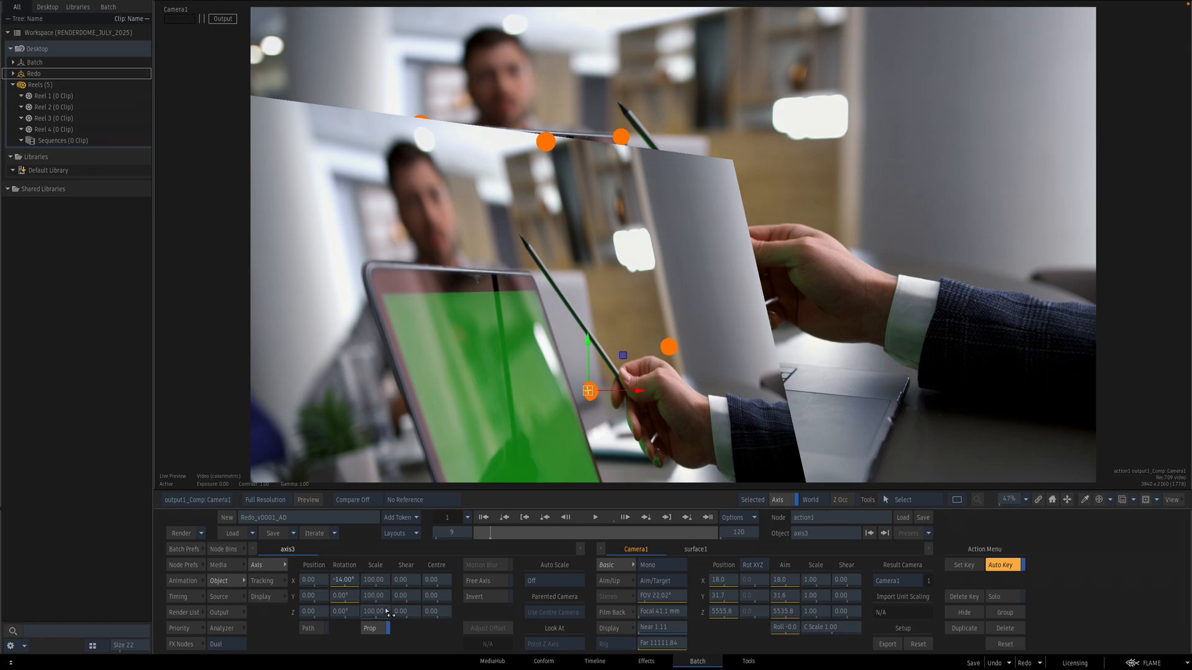
{"action": "left_click_drag", "start_coordinate": [376, 601], "coordinate": [347, 582]}
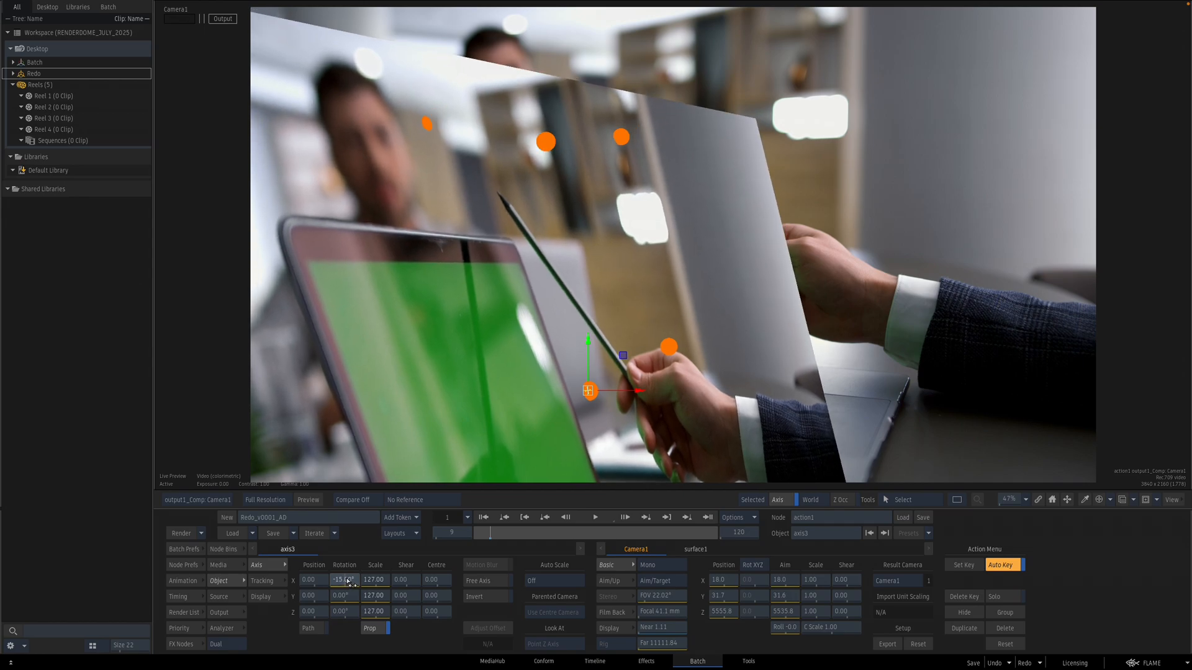
{"action": "left_click_drag", "start_coordinate": [348, 582], "coordinate": [347, 579]}
Step: Set the surface axis Y rotation to 60°
{"action": "key", "text": "Tab"}
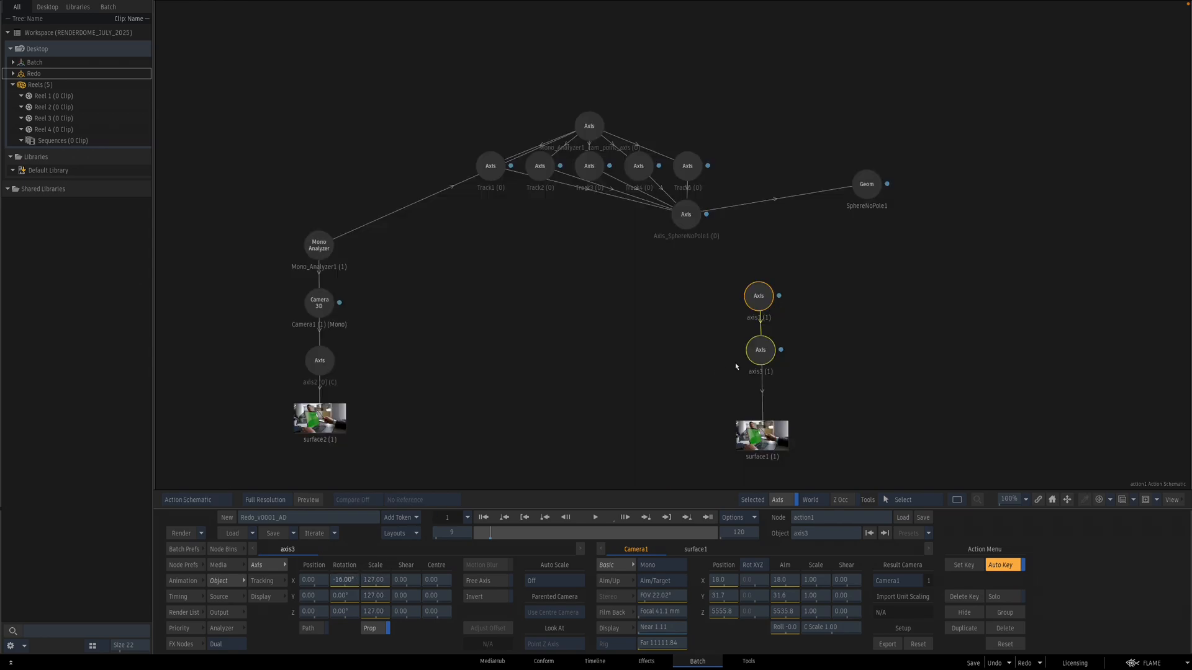
{"action": "left_click", "coordinate": [759, 301]}
{"action": "key", "text": "Tab"}
{"action": "left_click_drag", "start_coordinate": [352, 597], "coordinate": [353, 598]}
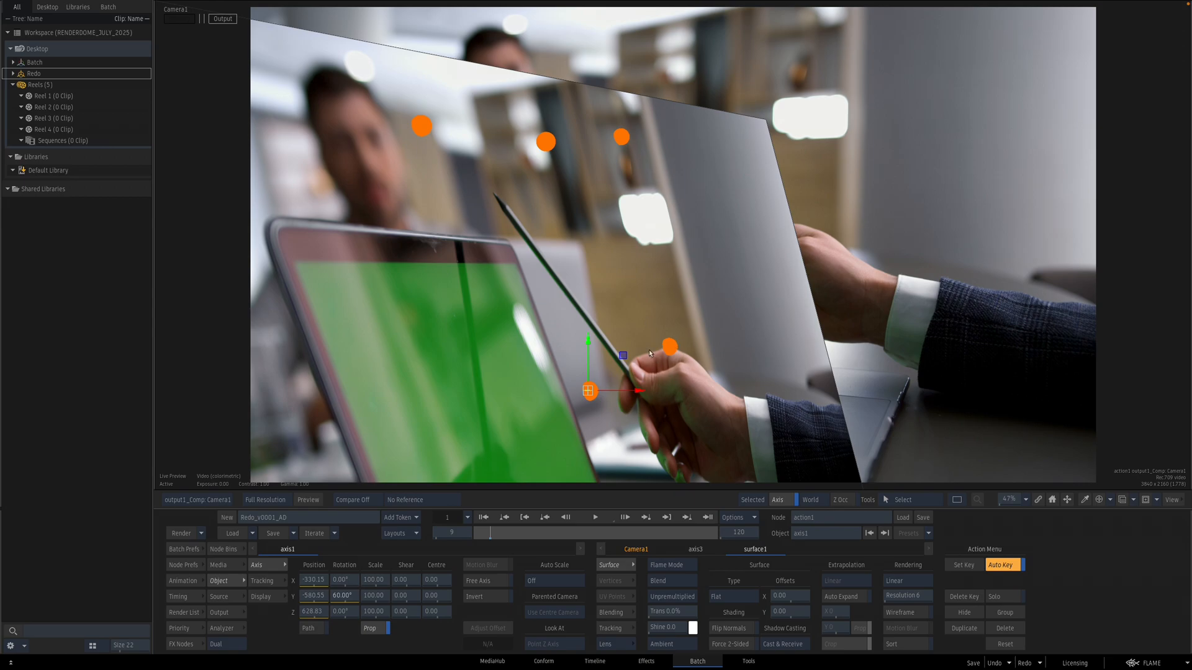
{"action": "key", "text": "F4"}
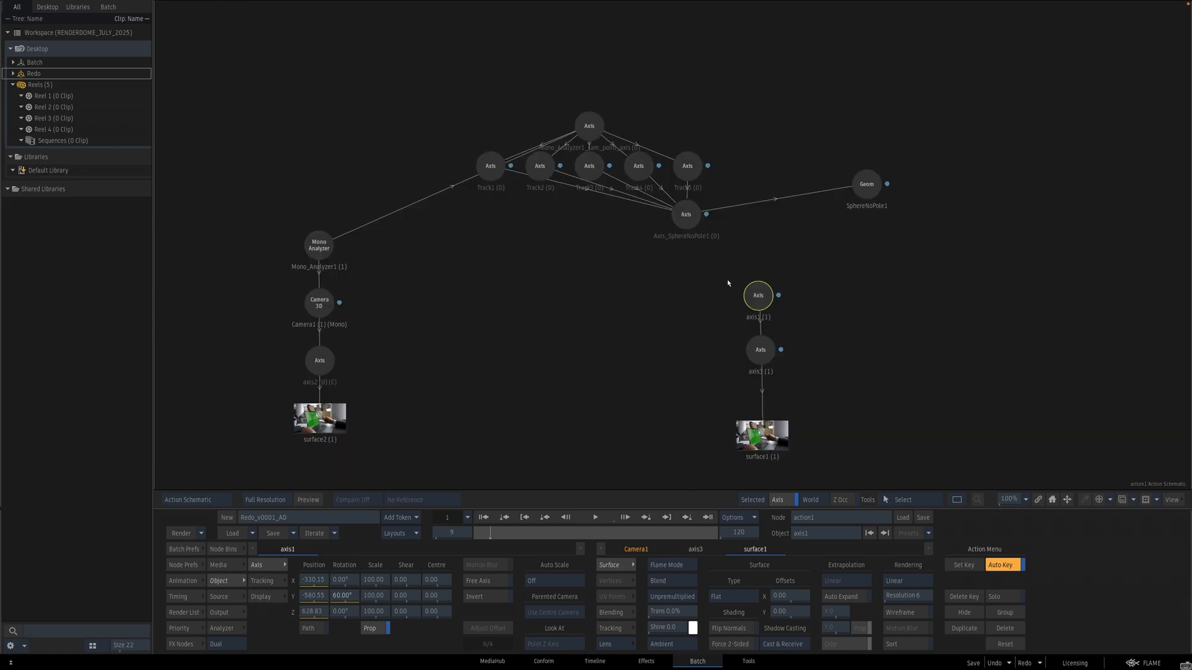
Step: Add a fourth axis node into the surface's chain
{"action": "left_click", "coordinate": [223, 548]}
{"action": "left_click_drag", "start_coordinate": [568, 575], "coordinate": [764, 395]}
{"action": "double_click", "coordinate": [764, 394]}
{"action": "key", "text": "F4"}
{"action": "left_click_drag", "start_coordinate": [829, 371], "coordinate": [711, 390]}
Step: Make the surface 63% transparent and set the fourth axis's Y position to 449
{"action": "left_click_drag", "start_coordinate": [319, 596], "coordinate": [591, 571]}
{"action": "left_click_drag", "start_coordinate": [682, 614], "coordinate": [714, 611]}
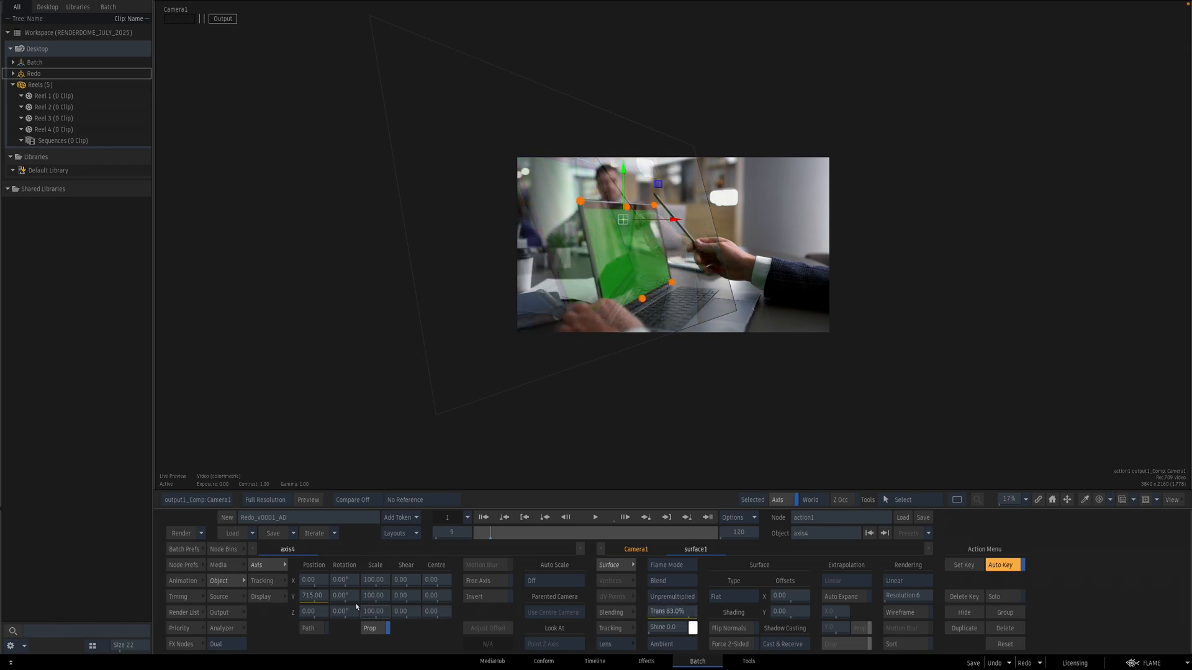
{"action": "left_click_drag", "start_coordinate": [313, 596], "coordinate": [211, 593]}
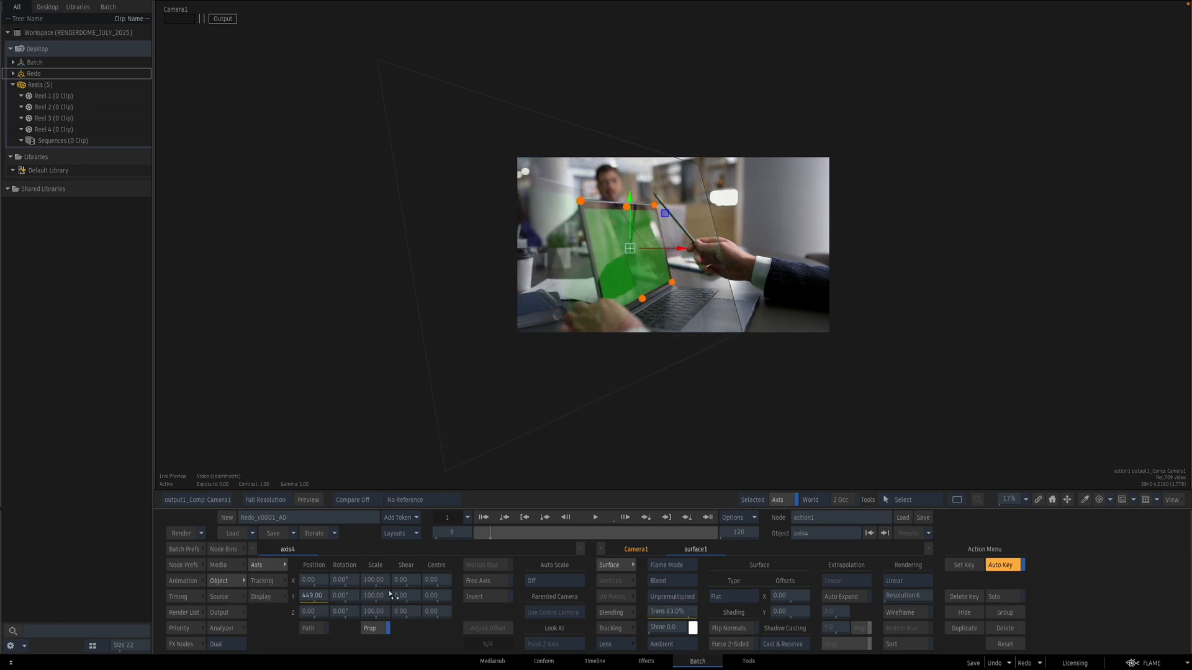
Step: Scale the fourth axis to 55 and rotate it 5° around Z
{"action": "left_click_drag", "start_coordinate": [380, 580], "coordinate": [347, 615]}
{"action": "left_click_drag", "start_coordinate": [599, 397], "coordinate": [690, 358]}
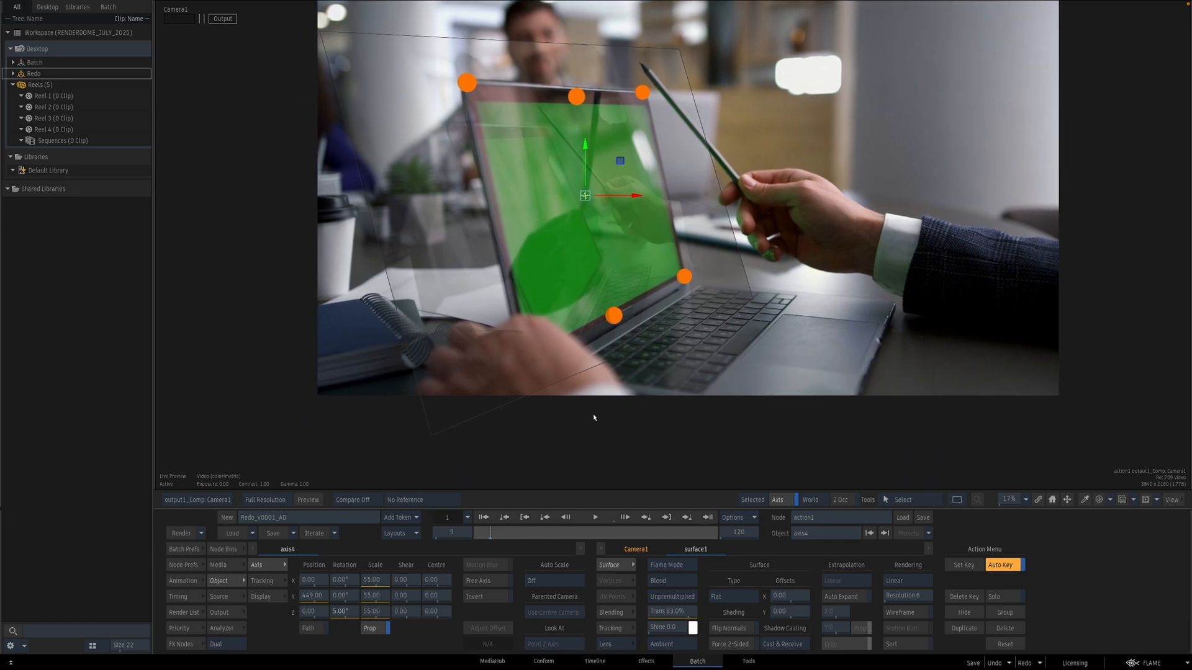
Step: Set the surface transparency back to 0%
{"action": "key", "text": "F8"}
{"action": "left_click_drag", "start_coordinate": [835, 354], "coordinate": [612, 306]}
{"action": "left_click", "coordinate": [536, 394]}
{"action": "key", "text": "F4"}
{"action": "left_click", "coordinate": [682, 613], "text": "ctrl"}
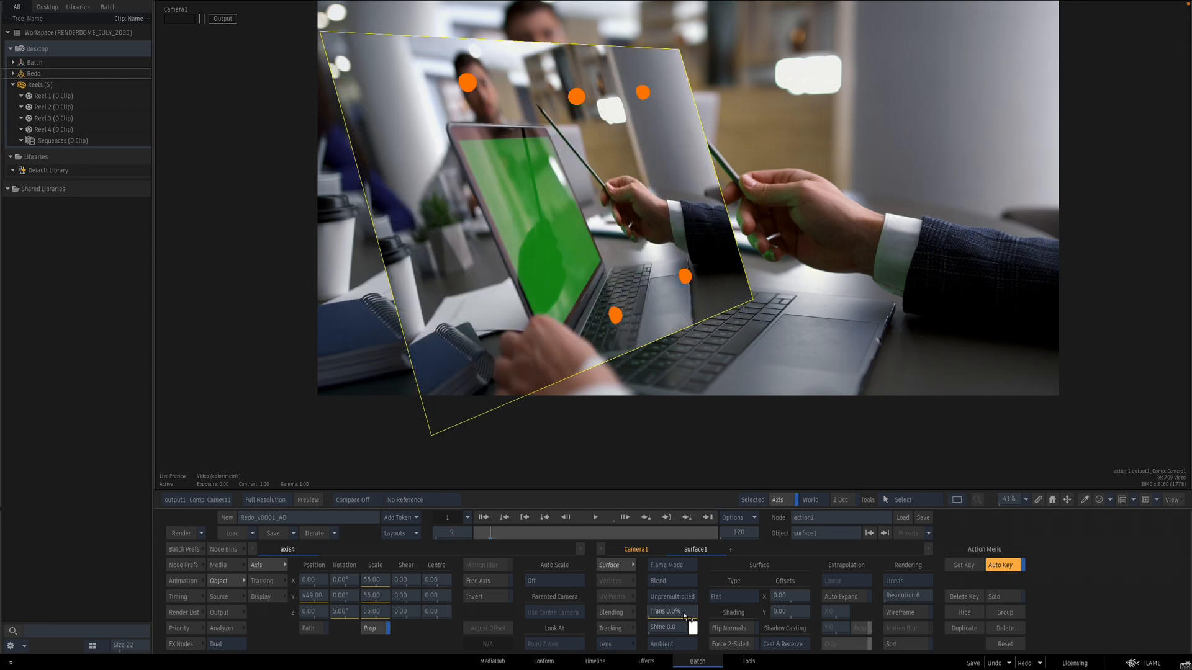
Step: Add a Diffuse Map node to the surface
{"action": "left_click", "coordinate": [239, 550]}
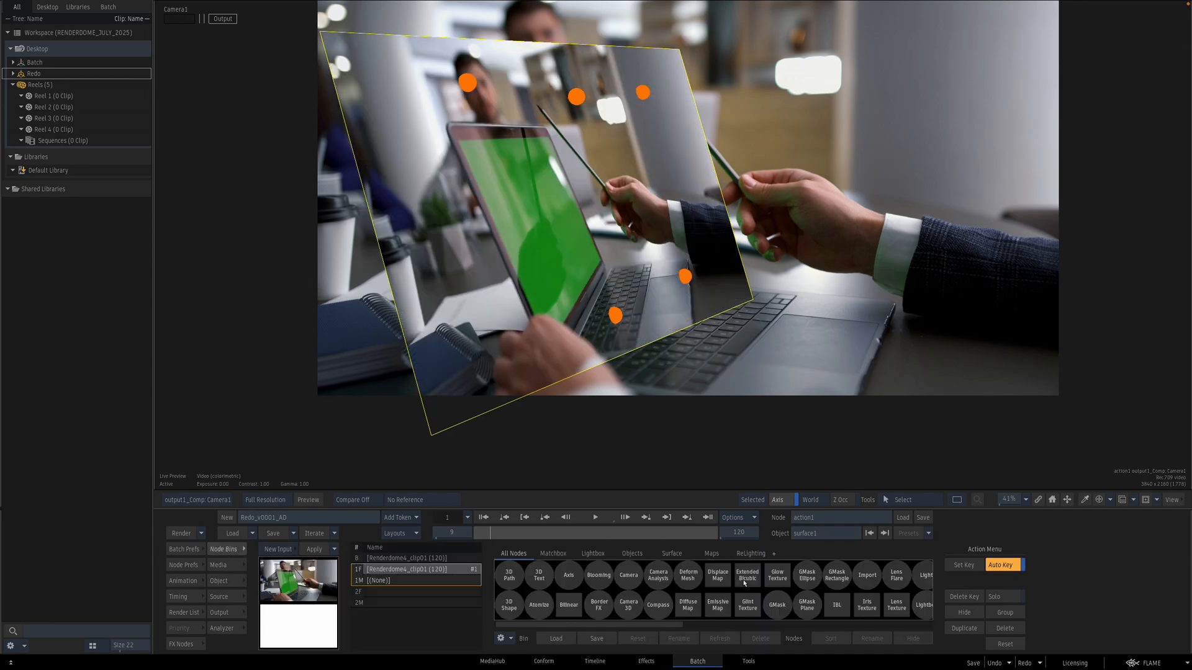
{"action": "key", "text": "F8"}
{"action": "left_click_drag", "start_coordinate": [667, 425], "coordinate": [646, 370]}
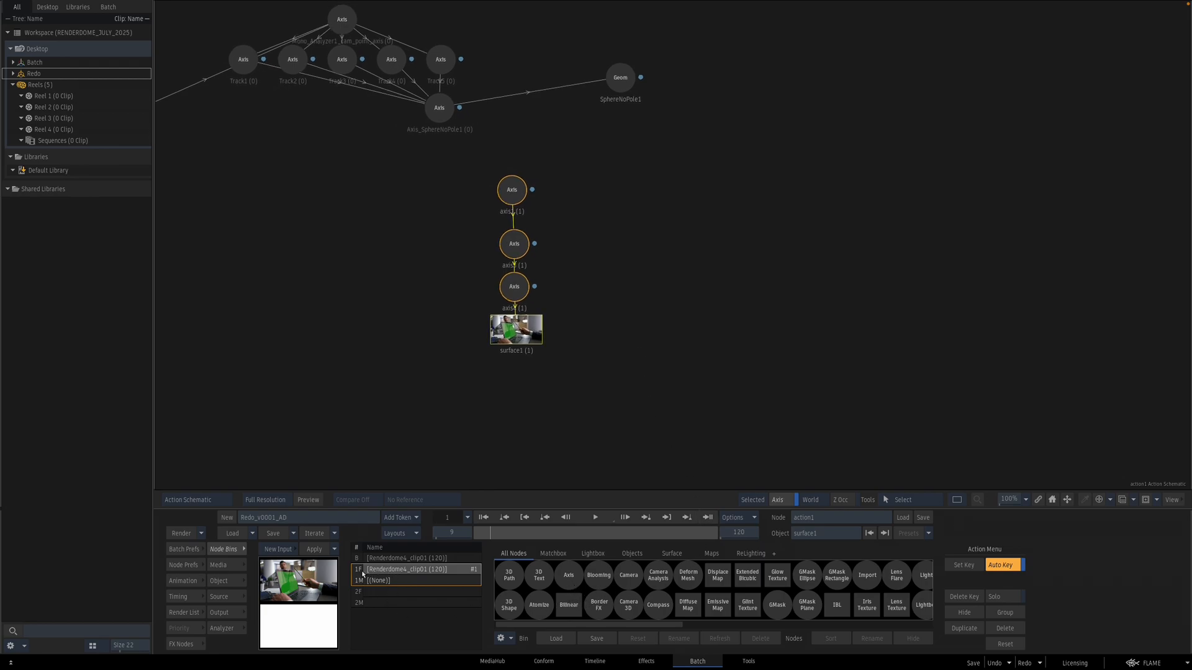
{"action": "left_click_drag", "start_coordinate": [688, 605], "coordinate": [371, 389]}
{"action": "key", "text": "F4"}
Step: Set the diffuse map's texture mapping to Projection through Camera1
{"action": "left_click", "coordinate": [476, 581]}
{"action": "left_click", "coordinate": [473, 581]}
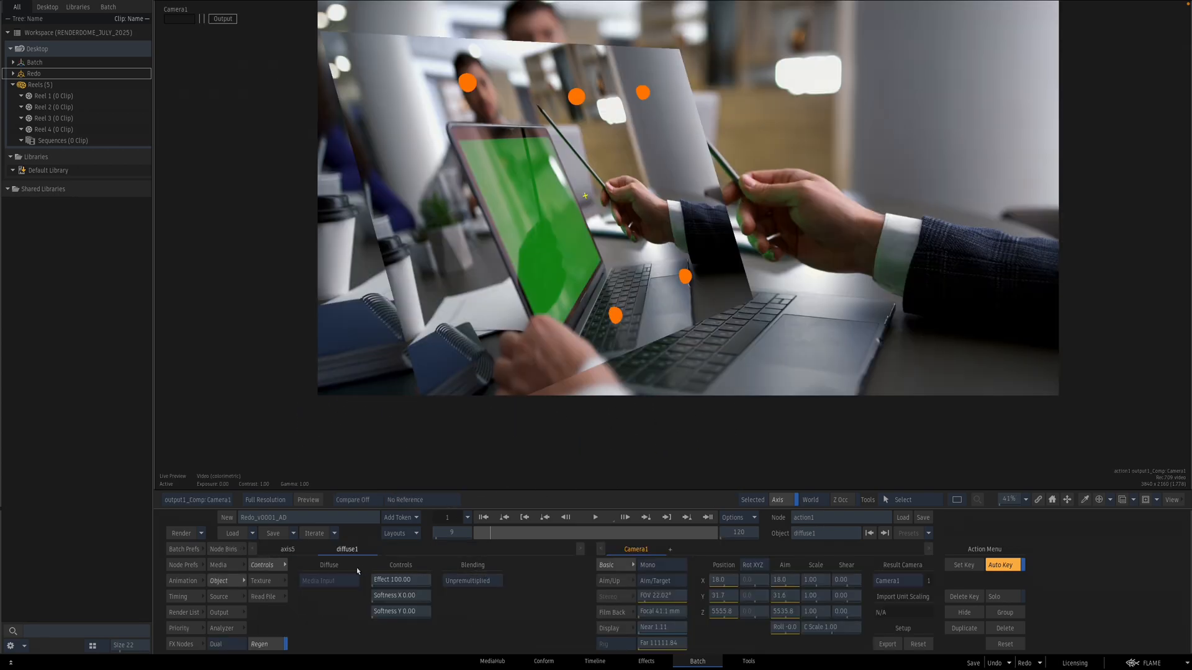
{"action": "left_click", "coordinate": [267, 581]}
{"action": "left_click", "coordinate": [408, 580]}
{"action": "left_click", "coordinate": [408, 543]}
{"action": "left_click", "coordinate": [408, 596]}
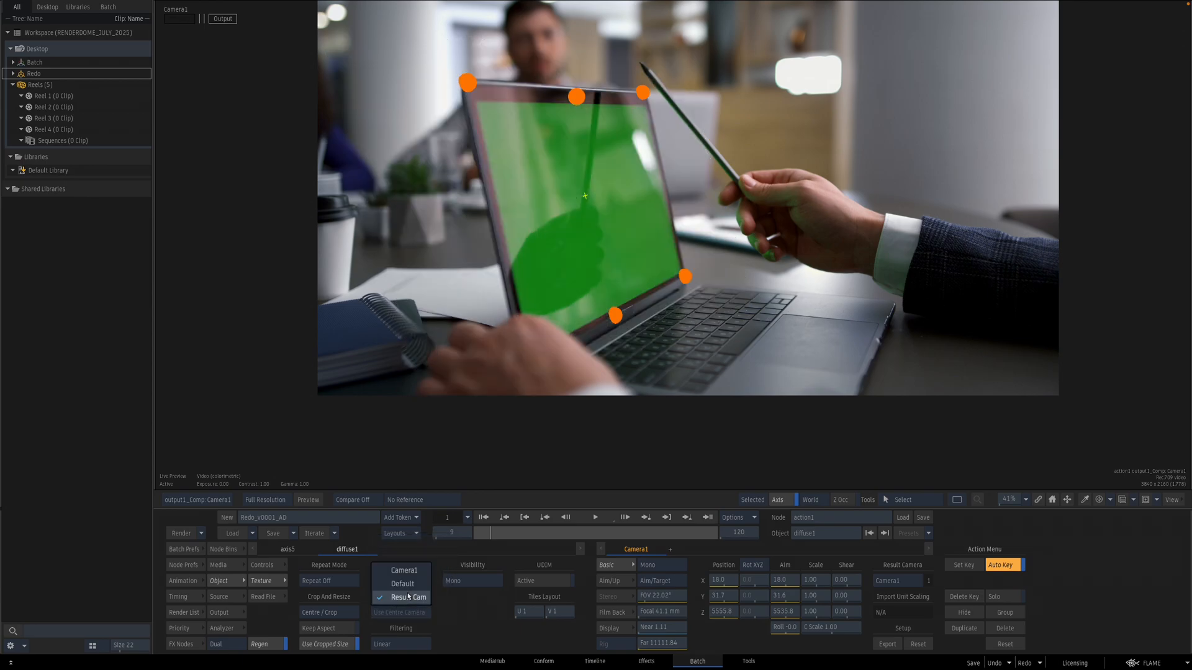
{"action": "key", "text": "F4"}
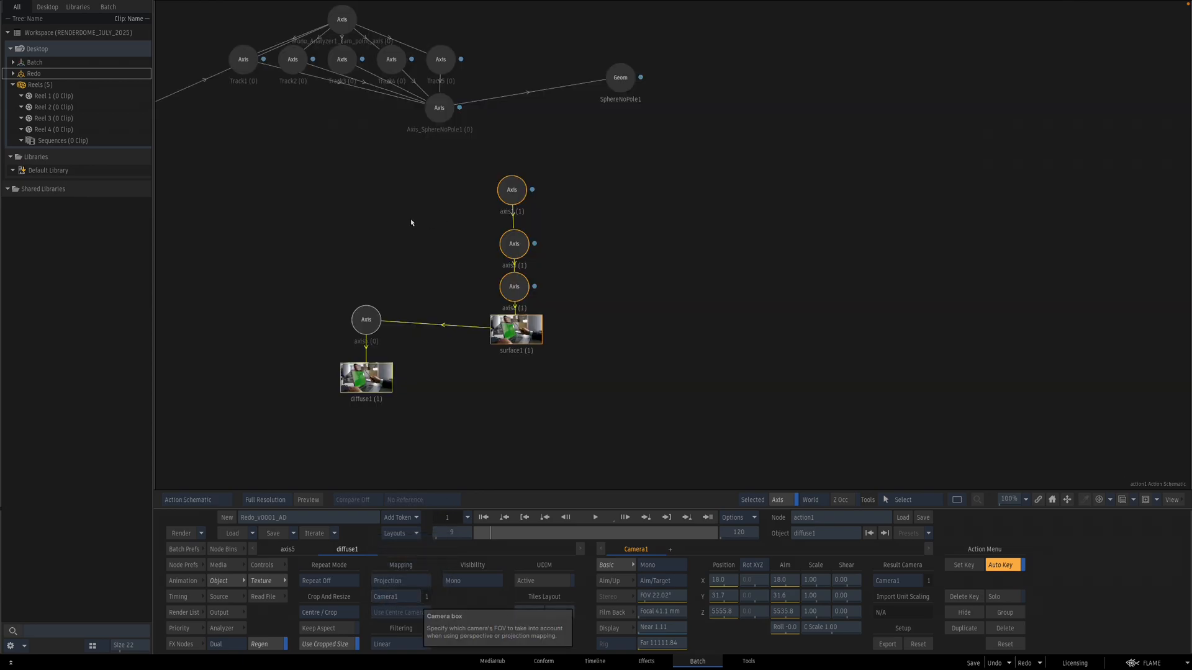
Step: Add a camera node connected to the surface and name it FlatCamera
{"action": "left_click_drag", "start_coordinate": [441, 209], "coordinate": [464, 208]}
{"action": "left_click_drag", "start_coordinate": [320, 204], "coordinate": [731, 239]}
{"action": "left_click_drag", "start_coordinate": [480, 233], "coordinate": [425, 231]}
{"action": "left_click_drag", "start_coordinate": [995, 349], "coordinate": [613, 338]}
{"action": "left_click", "coordinate": [239, 550]}
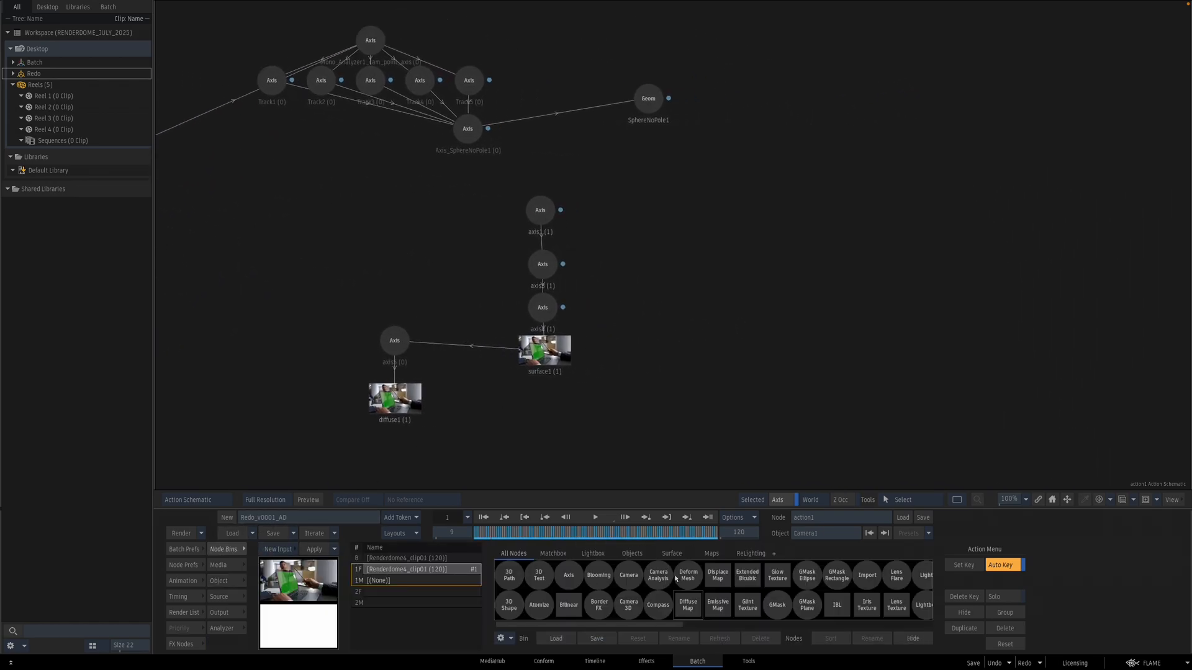
{"action": "left_click_drag", "start_coordinate": [545, 348], "coordinate": [546, 346]}
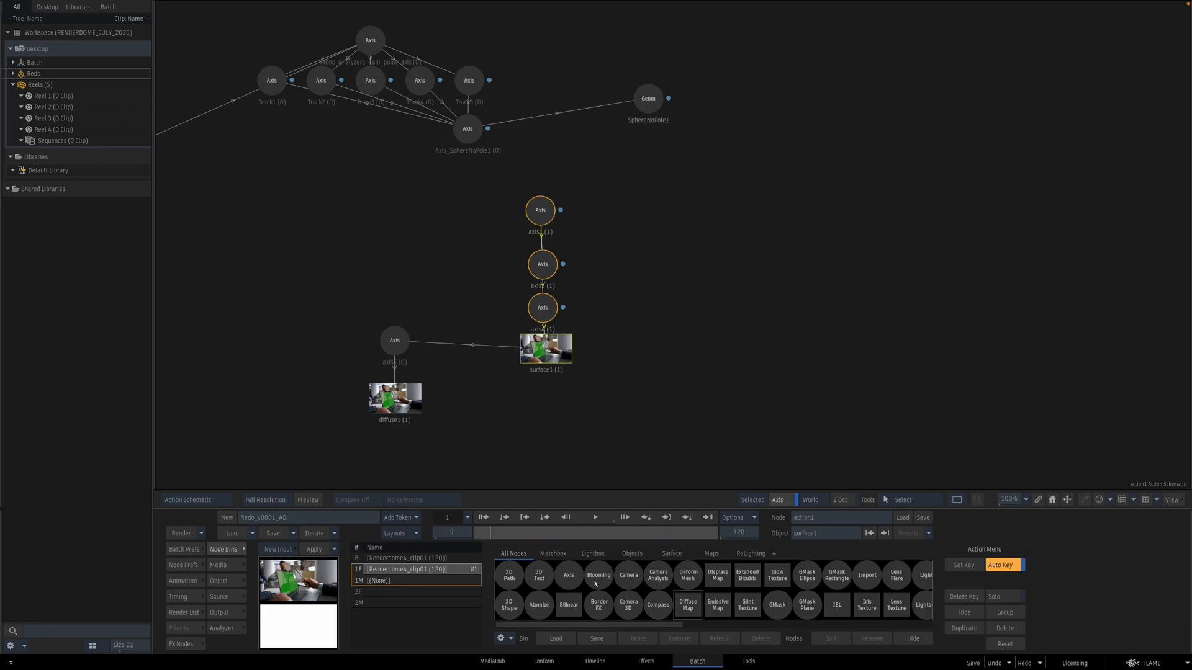
{"action": "left_click_drag", "start_coordinate": [624, 572], "coordinate": [651, 358]}
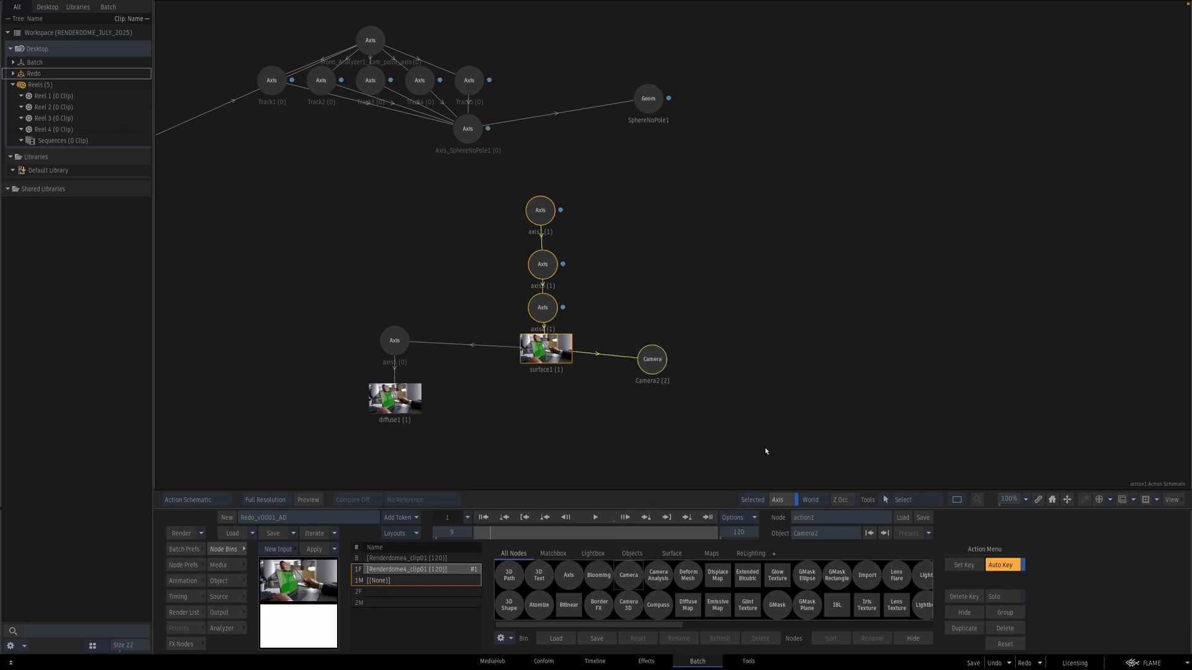
{"action": "left_click", "coordinate": [829, 534]}
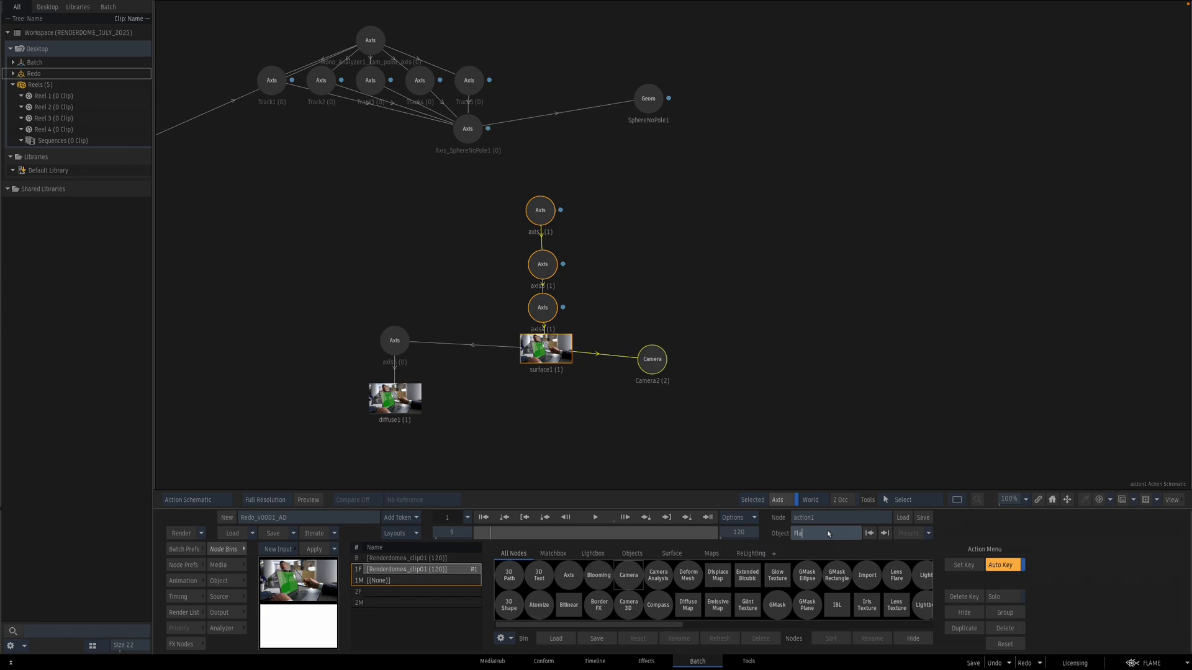
{"action": "key", "text": "Return"}
{"action": "key", "text": "F4"}
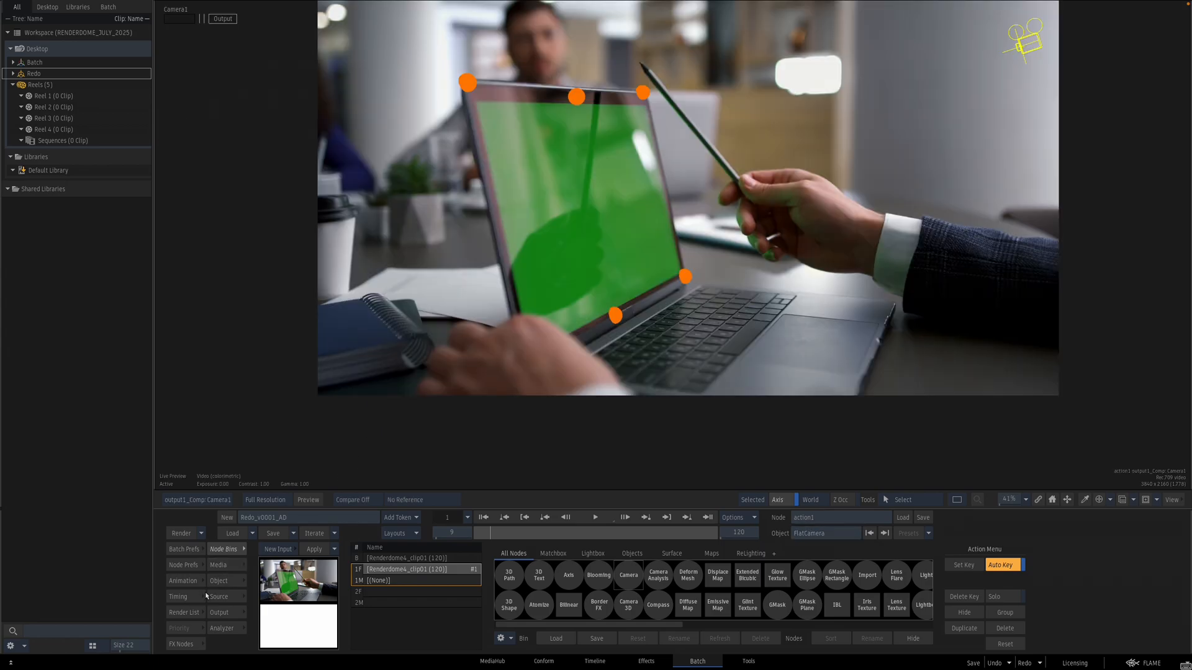
Step: Add a second output render layer
{"action": "left_click", "coordinate": [236, 614]}
{"action": "left_click", "coordinate": [284, 647]}
{"action": "key", "text": "F8"}
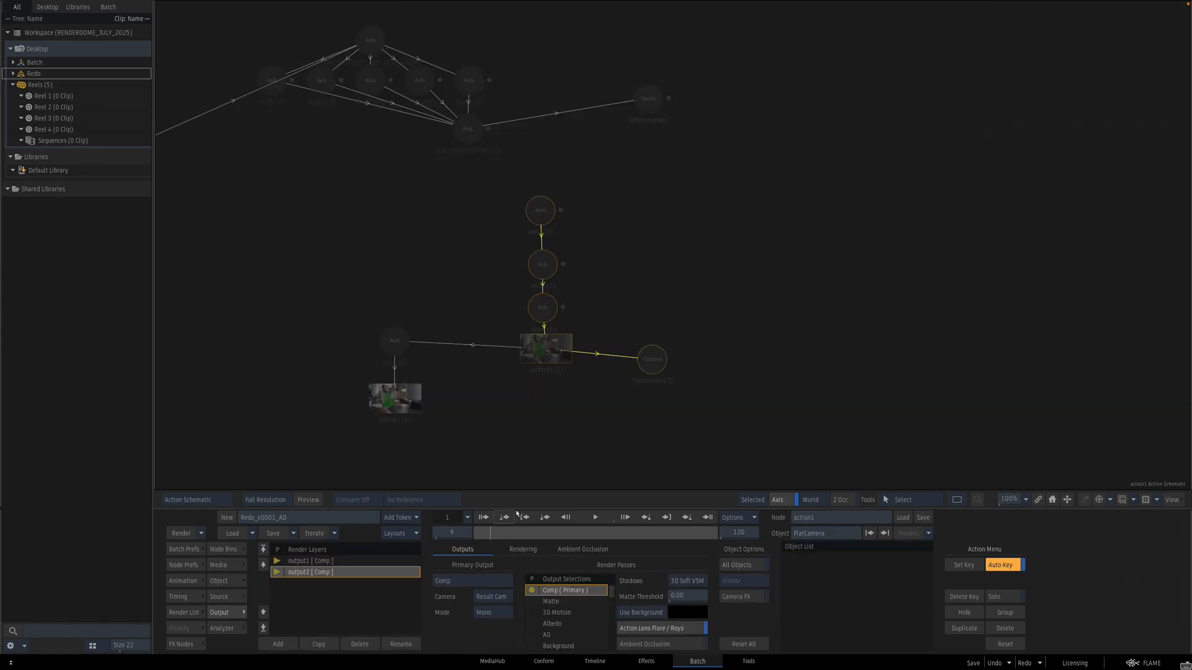
Step: Add the diffuse map, surface and its axes to the second output's object list
{"action": "left_click", "coordinate": [396, 398]}
{"action": "left_click", "coordinate": [395, 341]}
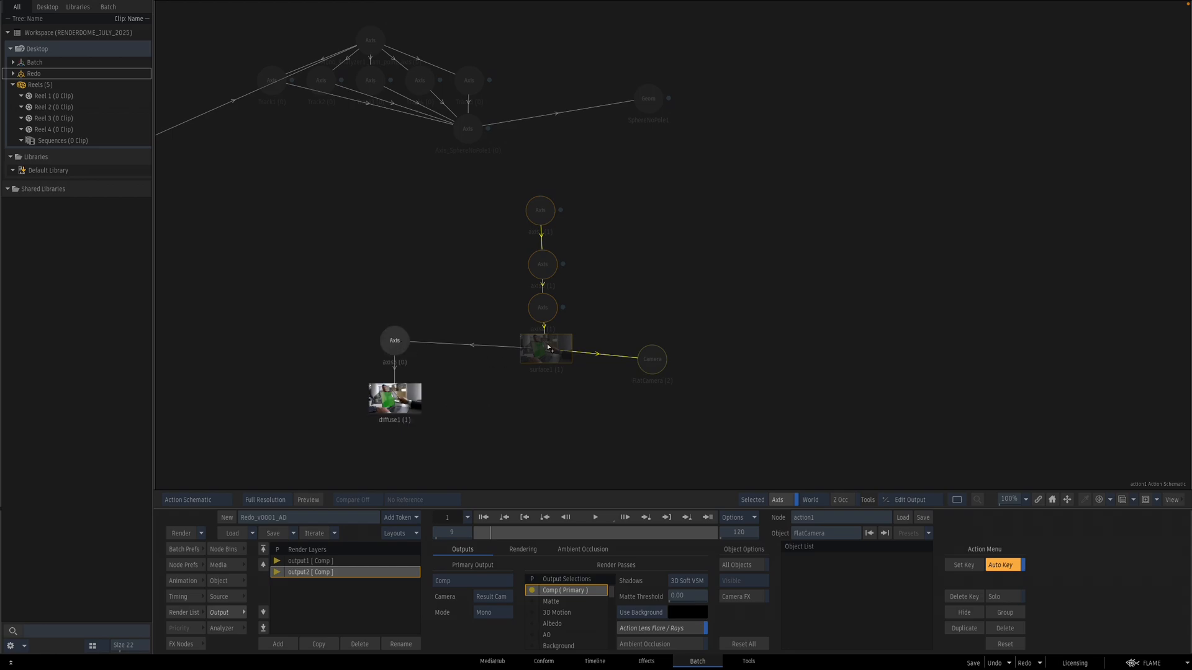
{"action": "left_click", "coordinate": [546, 348]}
{"action": "left_click", "coordinate": [543, 308]}
{"action": "left_click", "coordinate": [543, 265]}
{"action": "left_click", "coordinate": [543, 211]}
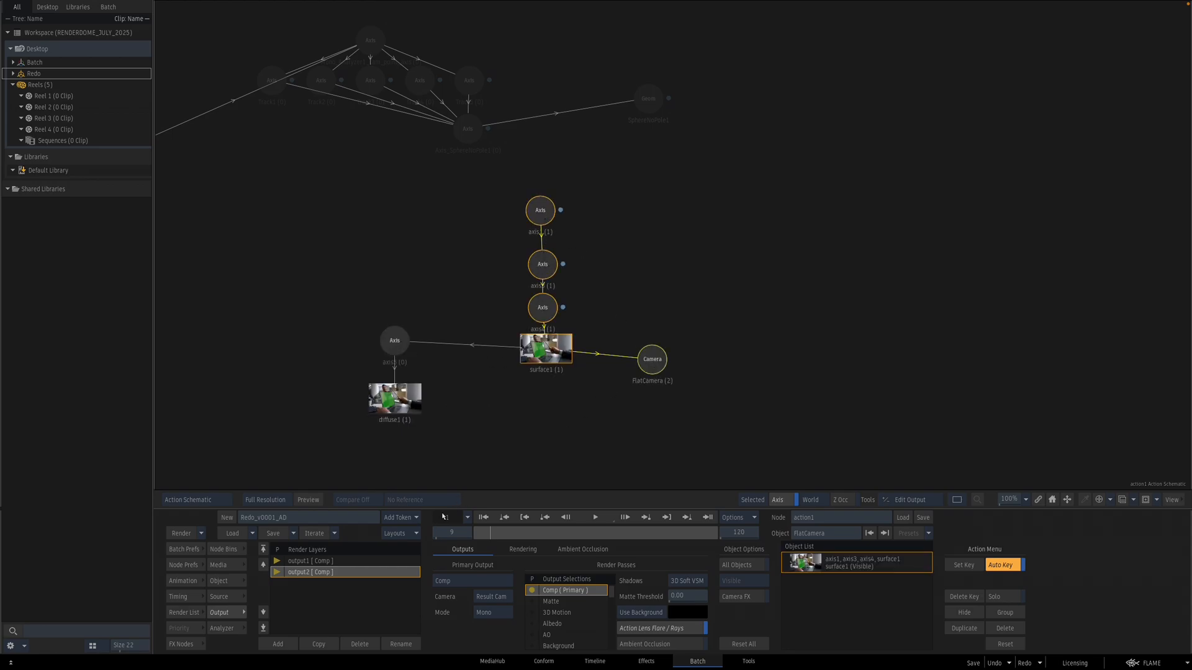
Step: Set the second output's camera to FlatCamera and return to the Batch schematic
{"action": "key", "text": "F4"}
{"action": "left_click", "coordinate": [504, 597]}
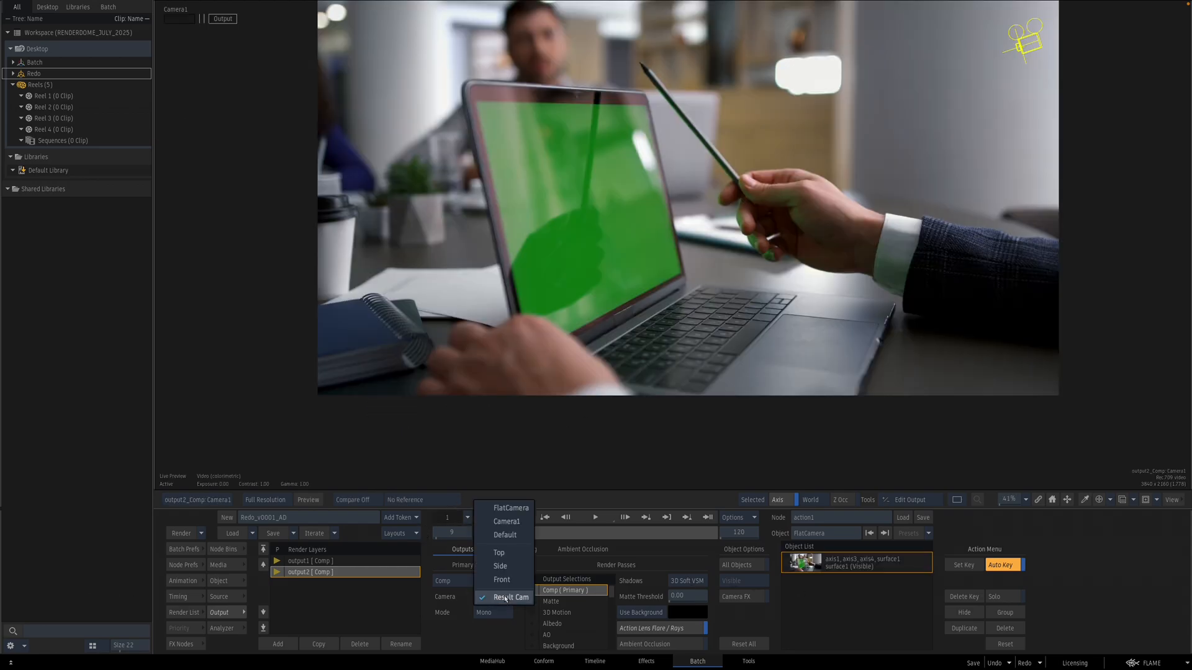
{"action": "left_click", "coordinate": [527, 511]}
{"action": "mouse_move", "coordinate": [490, 531]}
{"action": "left_mouse_down"}
{"action": "mouse_move", "coordinate": [695, 522]}
{"action": "mouse_move", "coordinate": [483, 514]}
{"action": "mouse_move", "coordinate": [699, 507]}
{"action": "mouse_move", "coordinate": [562, 494]}
{"action": "mouse_move", "coordinate": [765, 494]}
{"action": "mouse_move", "coordinate": [498, 493]}
{"action": "mouse_move", "coordinate": [621, 508]}
{"action": "mouse_move", "coordinate": [512, 506]}
{"action": "mouse_move", "coordinate": [652, 522]}
{"action": "mouse_move", "coordinate": [534, 515]}
{"action": "mouse_move", "coordinate": [673, 530]}
{"action": "mouse_move", "coordinate": [501, 505]}
{"action": "mouse_move", "coordinate": [678, 519]}
{"action": "mouse_move", "coordinate": [496, 511]}
{"action": "mouse_move", "coordinate": [732, 512]}
{"action": "mouse_move", "coordinate": [508, 509]}
{"action": "mouse_move", "coordinate": [476, 515]}
{"action": "mouse_move", "coordinate": [665, 522]}
{"action": "mouse_move", "coordinate": [474, 521]}
{"action": "left_mouse_up"}
{"action": "key", "text": "Tab"}
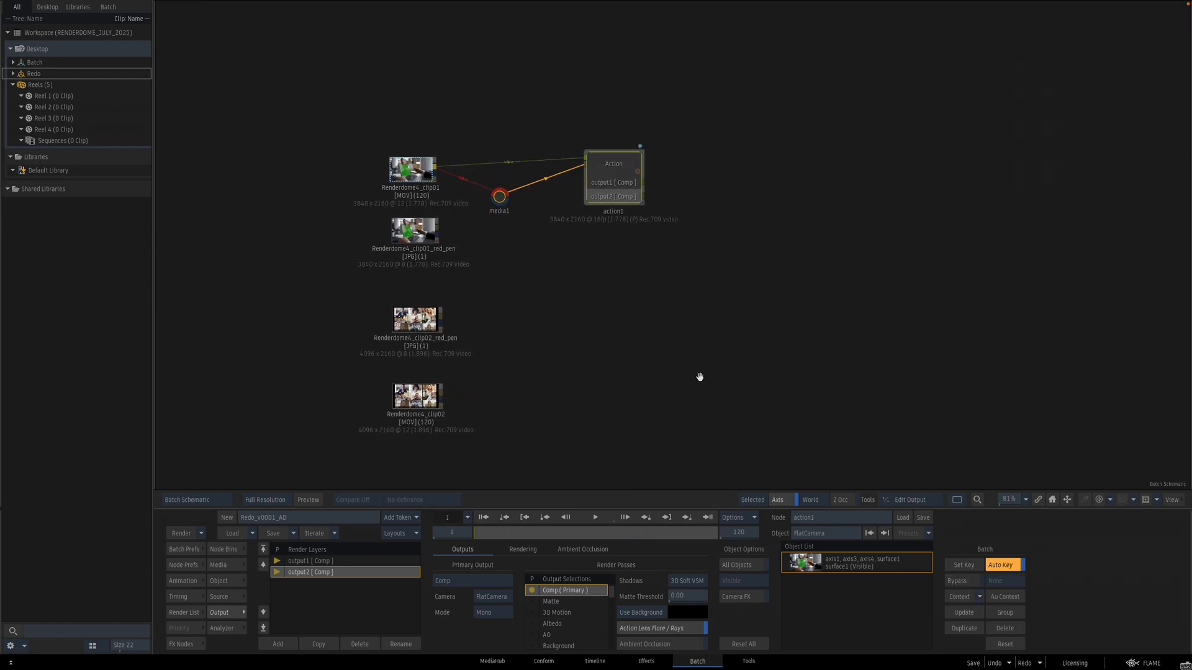
Step: Add a second Action node fed by the first Action's second output, with the media connected
{"action": "key", "text": "Tab"}
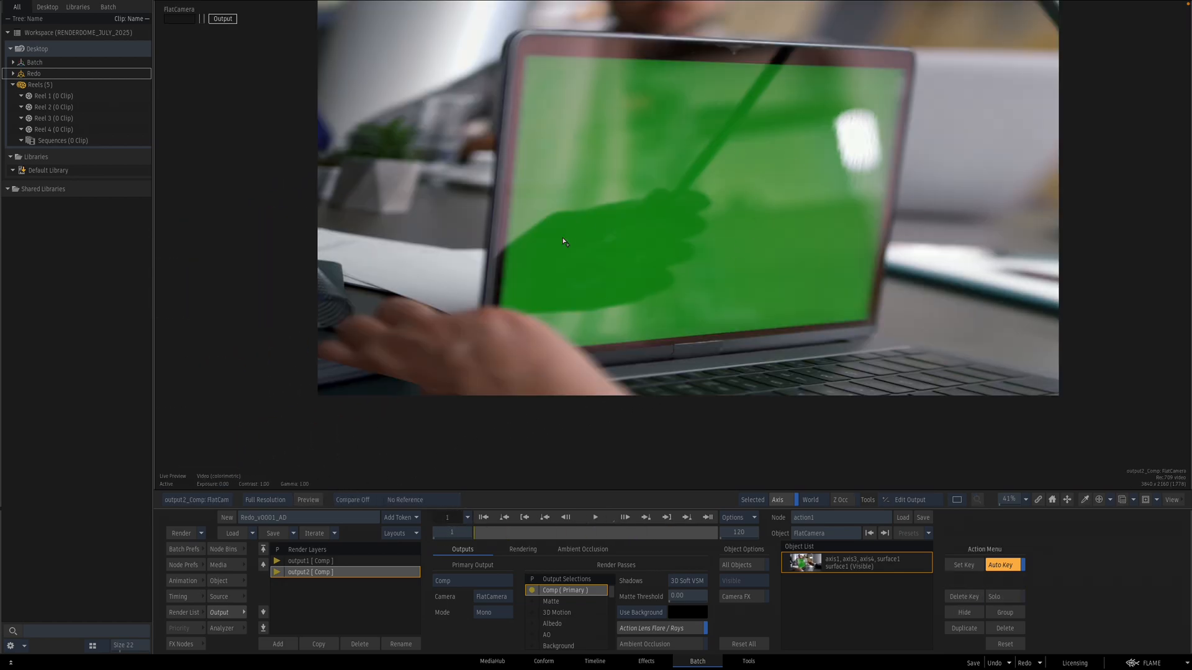
{"action": "key", "text": "Tab"}
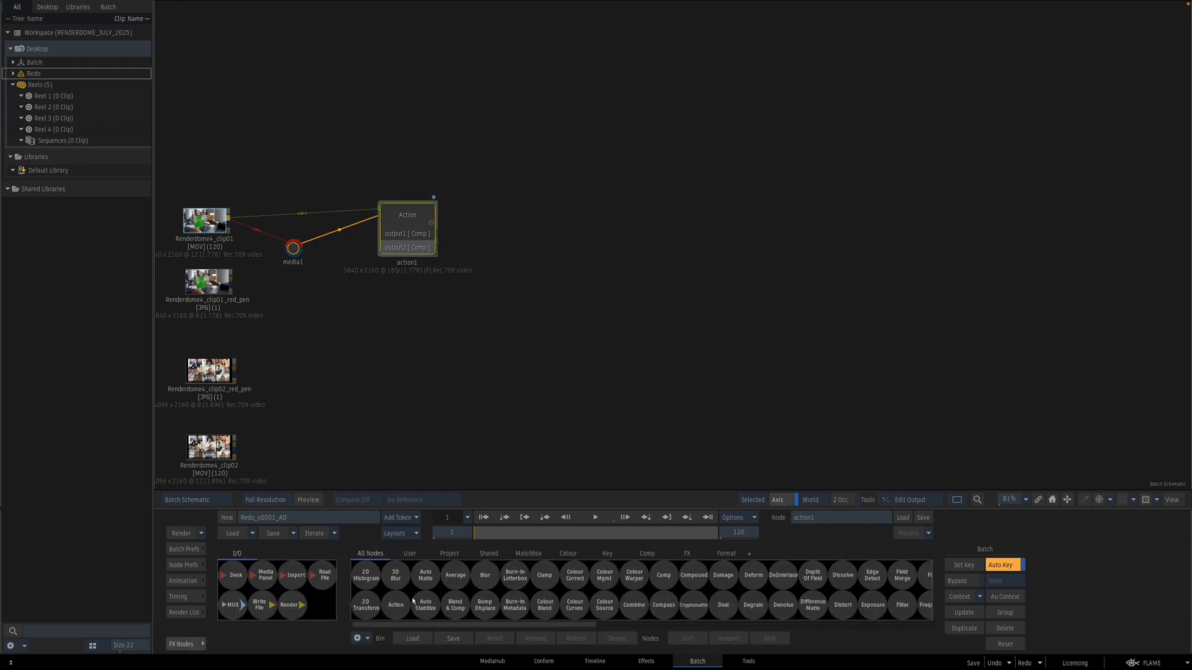
{"action": "left_click_drag", "start_coordinate": [397, 610], "coordinate": [616, 267]}
{"action": "left_click_drag", "start_coordinate": [538, 285], "coordinate": [495, 312]}
{"action": "left_click", "coordinate": [410, 217]}
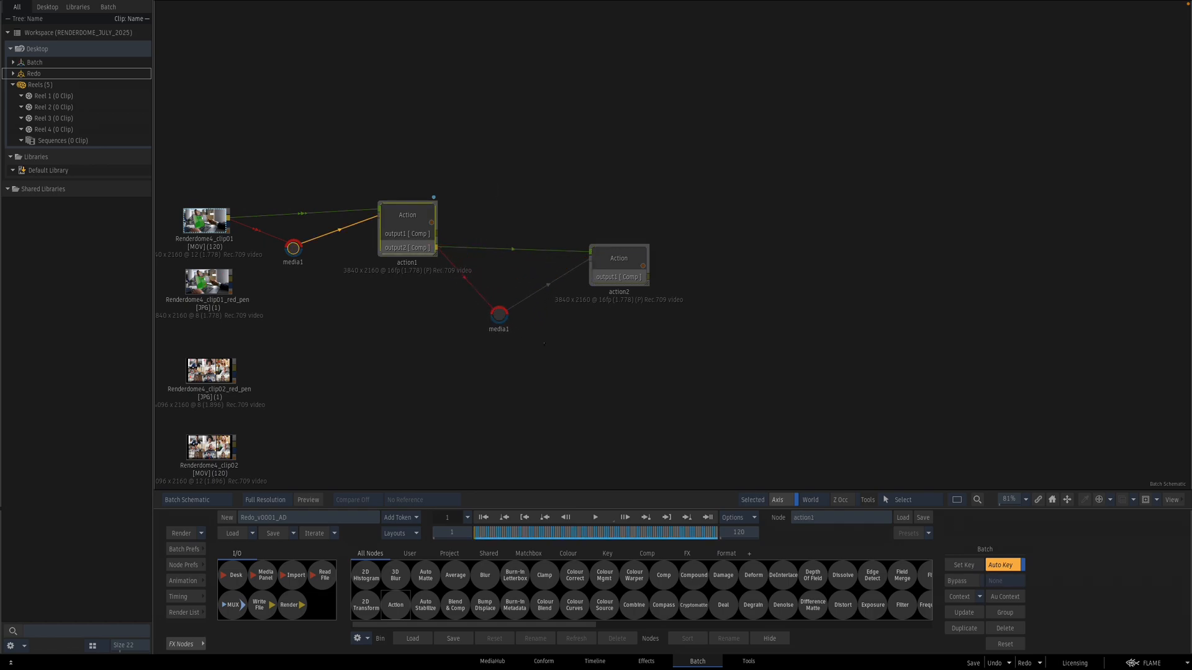
Step: Rename the first Action node CamStabilize
{"action": "left_click", "coordinate": [827, 519]}
{"action": "key", "text": "BackSpace"}
{"action": "type", "text": "CamS"}
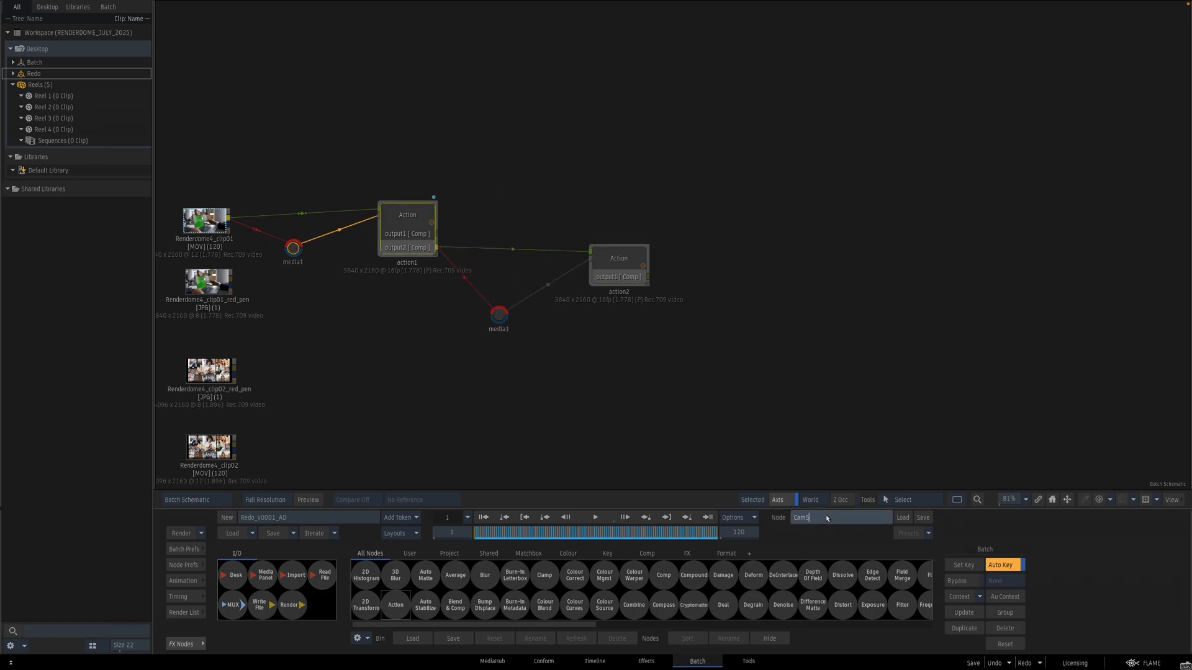
{"action": "type", "text": "tabilize"}
{"action": "key", "text": "Return"}
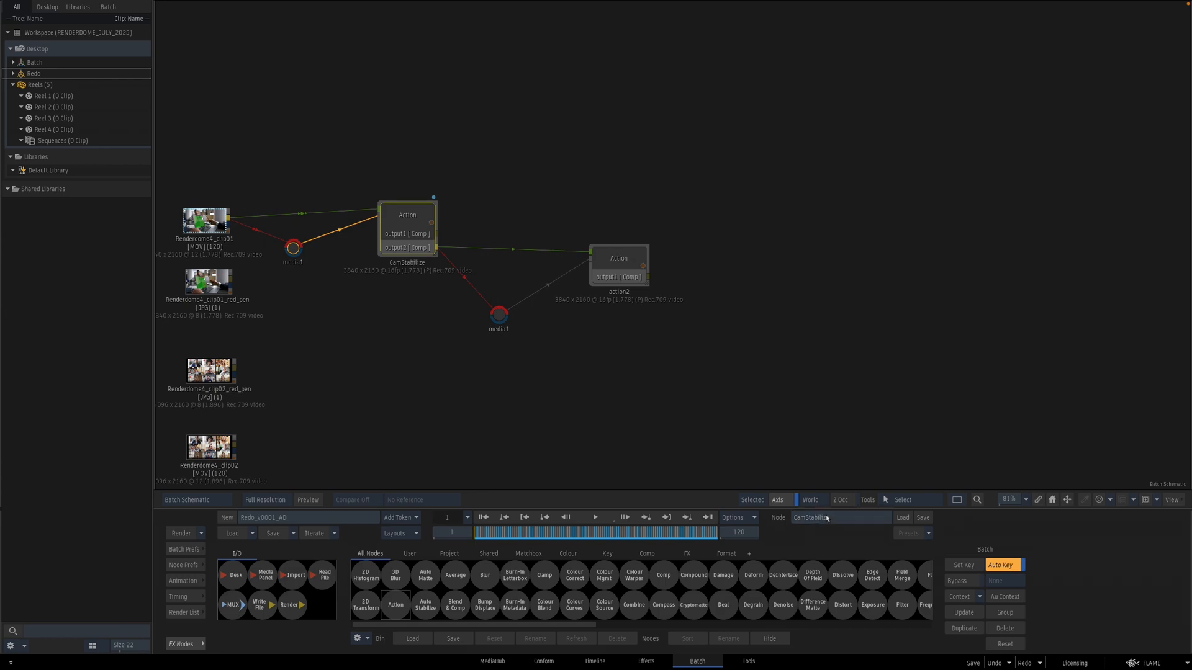
Step: Rename the second Action node BilinearStabilize
{"action": "left_click", "coordinate": [622, 270]}
{"action": "left_click", "coordinate": [826, 513]}
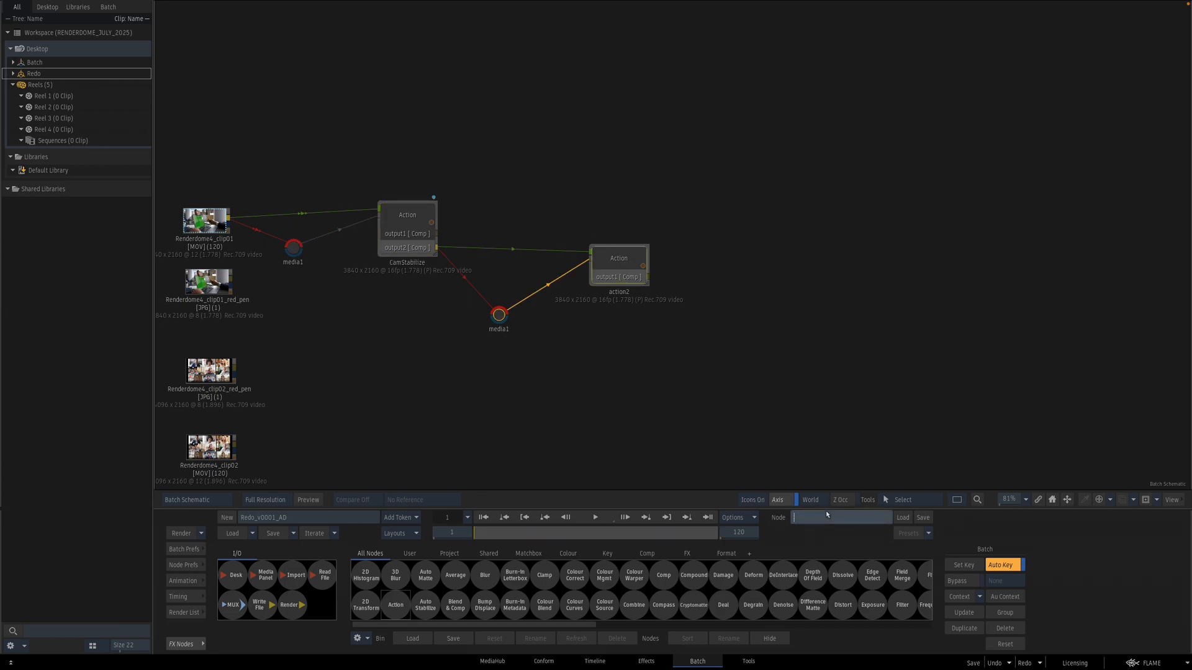
{"action": "type", "text": "BilinearStabilize"}
{"action": "key", "text": "Return"}
Step: Open BilinearStabilize and set its surface type to Bilinear
{"action": "double_click", "coordinate": [619, 261]}
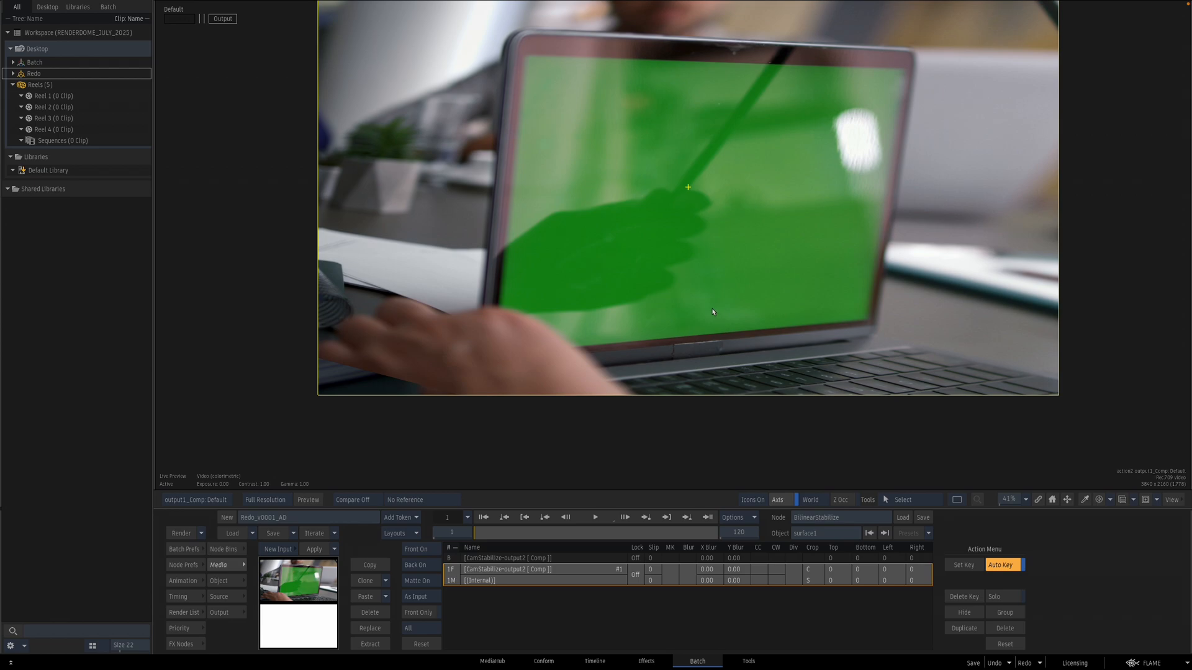
{"action": "key", "text": "F8"}
{"action": "key", "text": "Escape"}
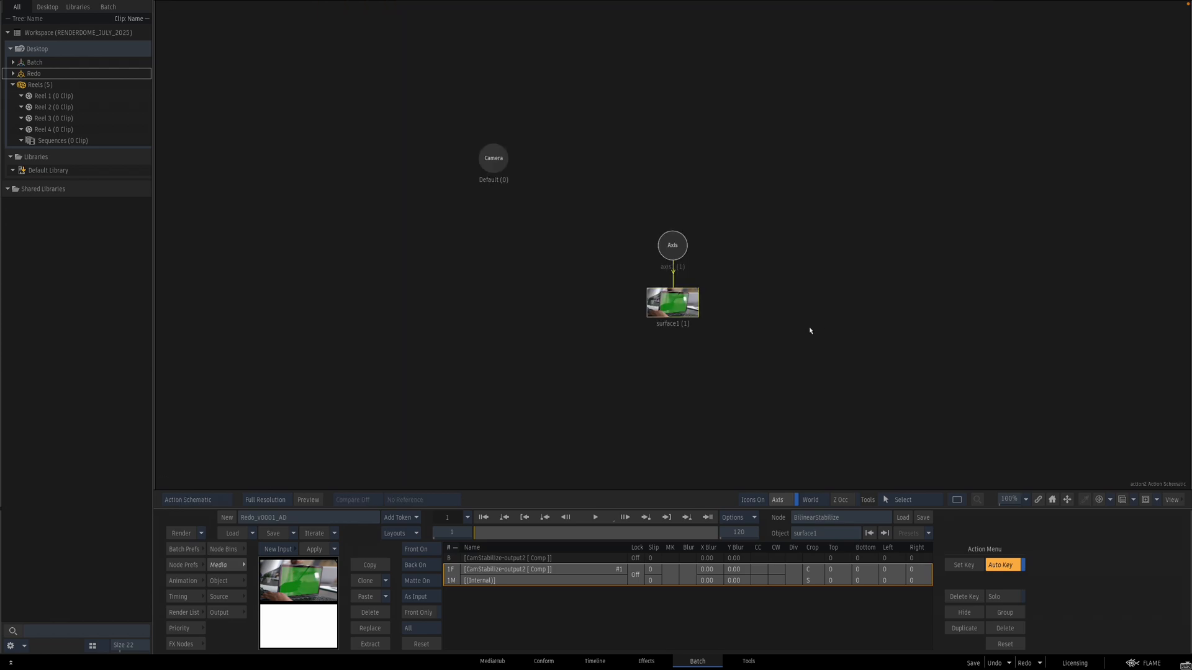
{"action": "double_click", "coordinate": [679, 303]}
{"action": "key", "text": "F4"}
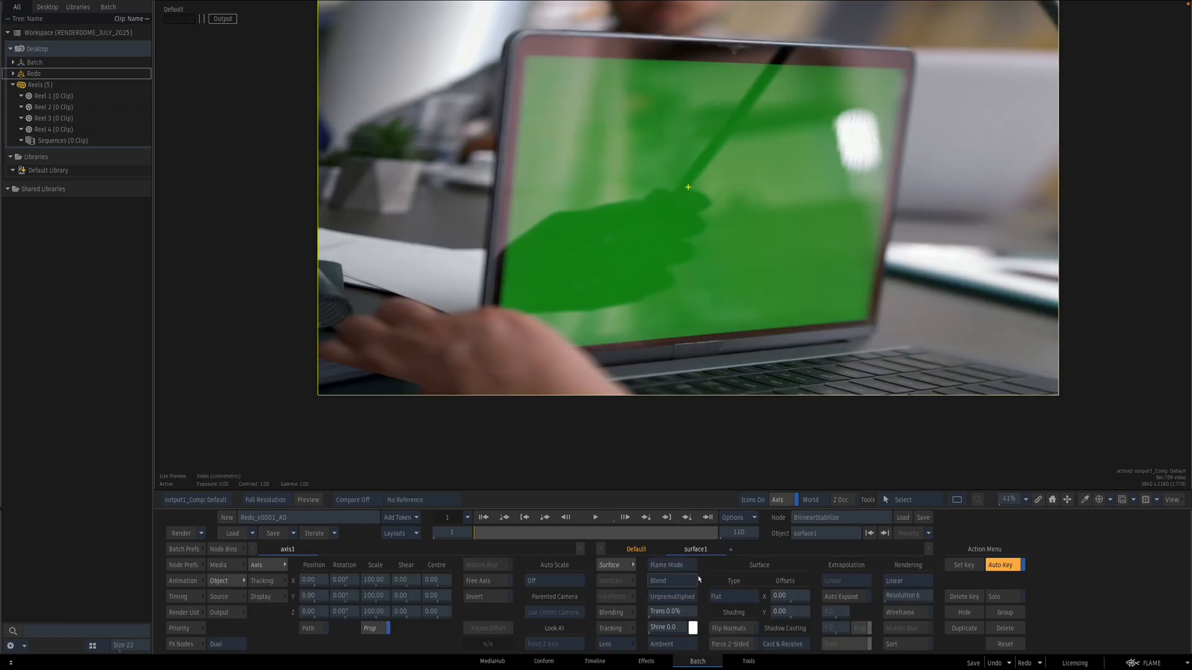
{"action": "left_click", "coordinate": [724, 597]}
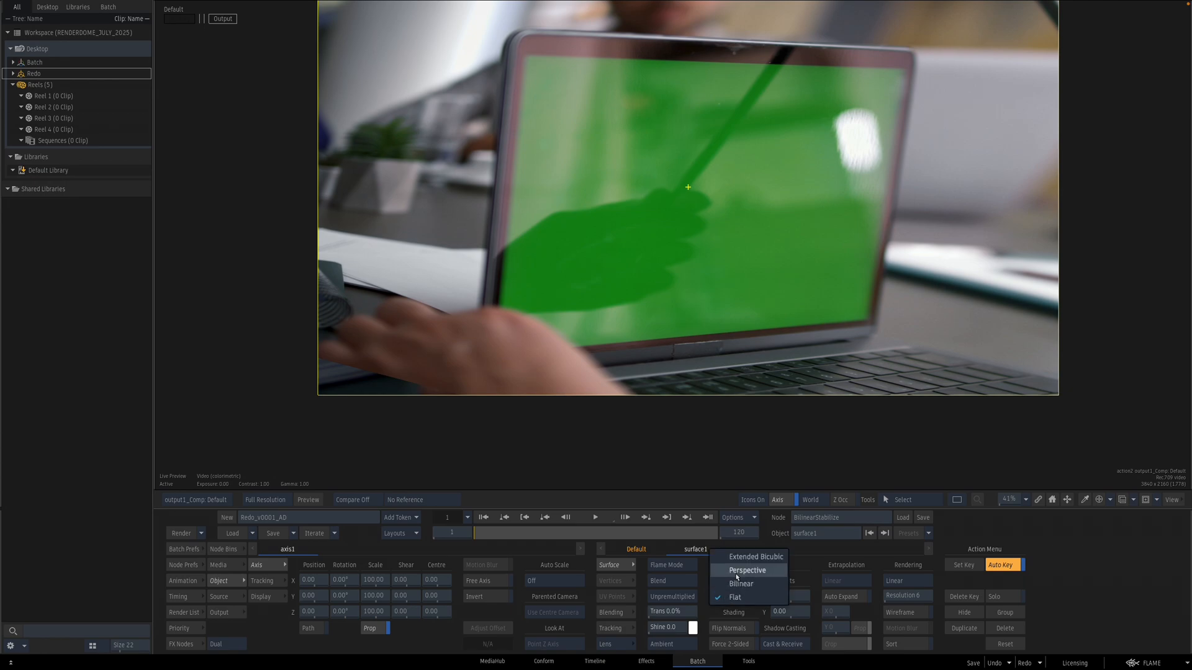
{"action": "left_click", "coordinate": [747, 571]}
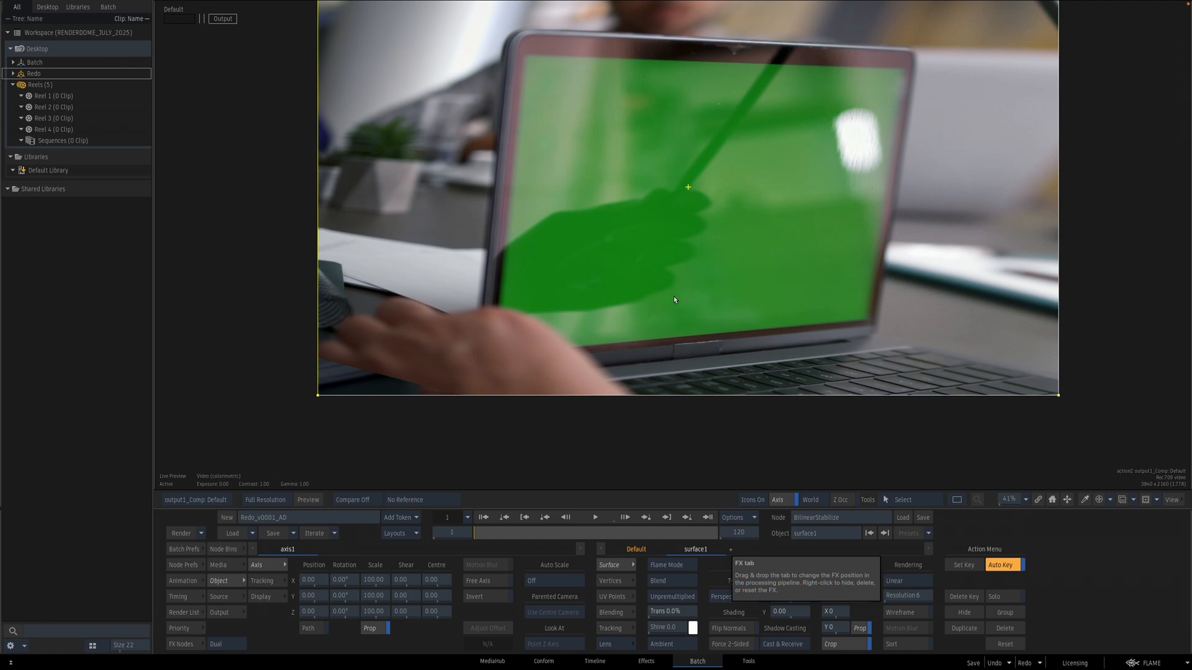
{"action": "left_click", "coordinate": [737, 599]}
{"action": "left_click", "coordinate": [739, 610]}
Step: Pin the surface's four corners onto the laptop screen's corners
{"action": "key", "text": "F8"}
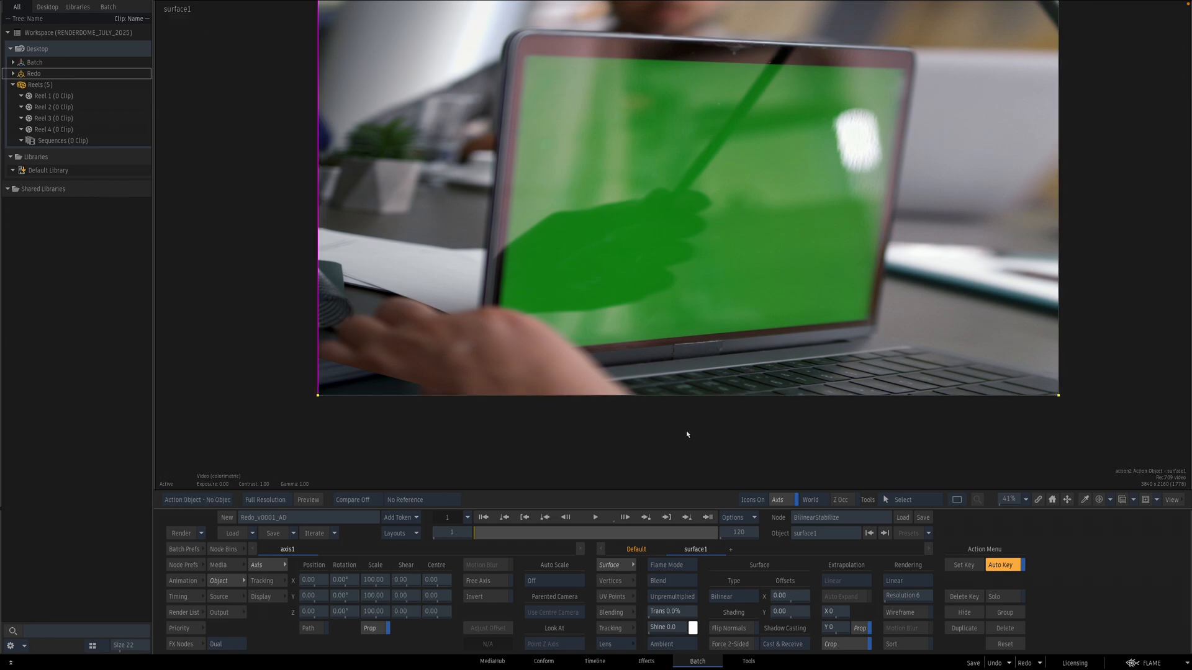
{"action": "left_click_drag", "start_coordinate": [323, 400], "coordinate": [494, 355]}
{"action": "left_click_drag", "start_coordinate": [496, 142], "coordinate": [495, 170]}
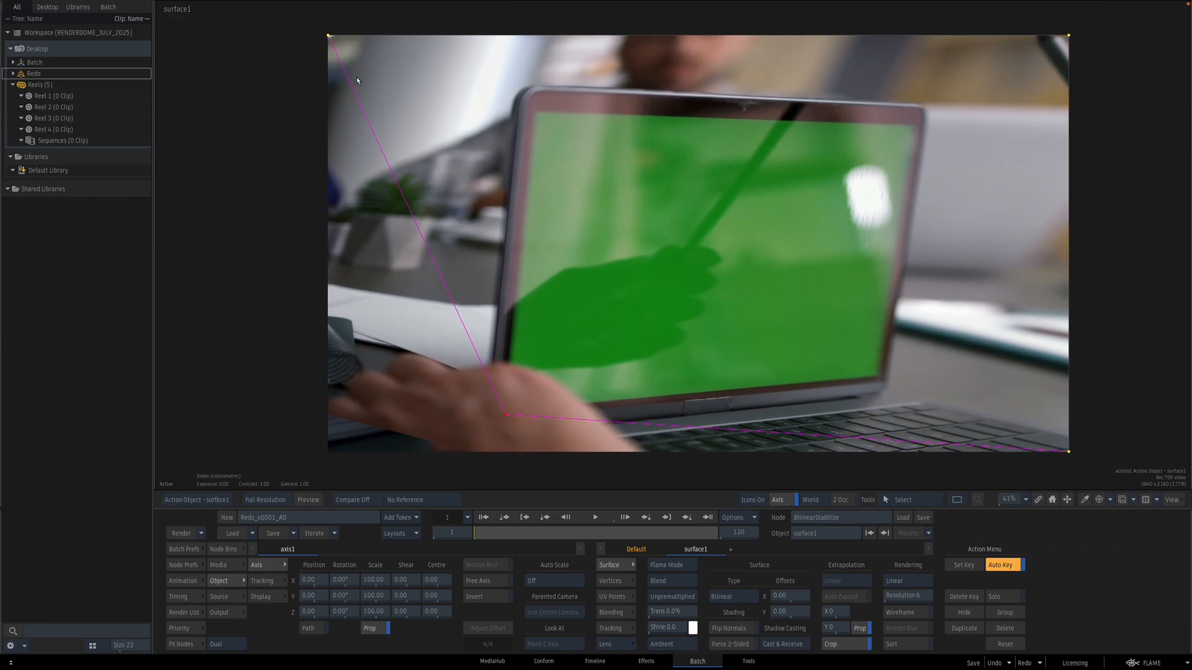
{"action": "left_click_drag", "start_coordinate": [328, 36], "coordinate": [537, 110]}
{"action": "left_click_drag", "start_coordinate": [1069, 453], "coordinate": [884, 378]}
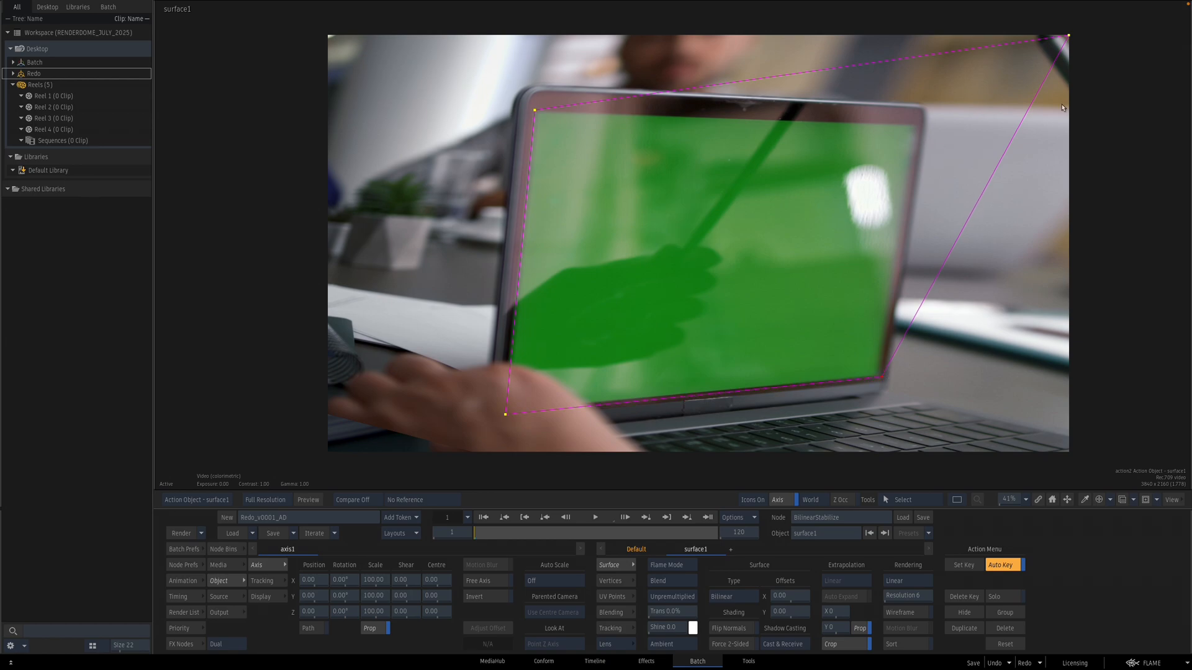
{"action": "left_click_drag", "start_coordinate": [1069, 36], "coordinate": [916, 121]}
Step: Scale the surface's axis down to 72
{"action": "key", "text": "F4"}
{"action": "left_click_drag", "start_coordinate": [909, 333], "coordinate": [872, 340]}
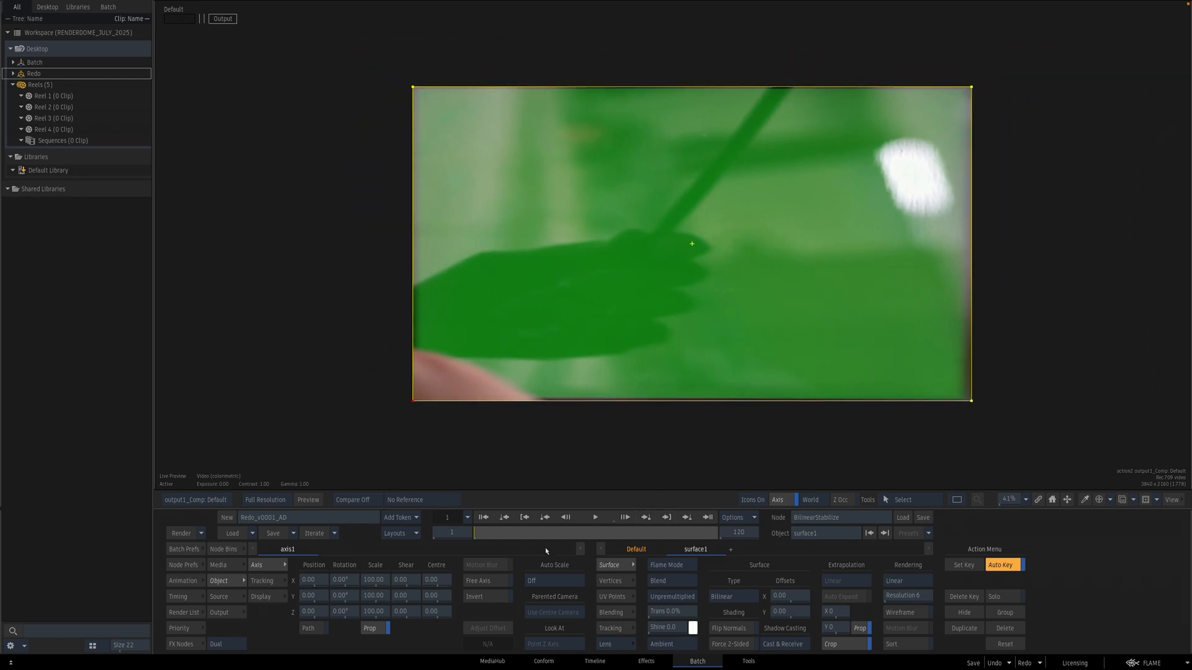
{"action": "key", "text": "F8"}
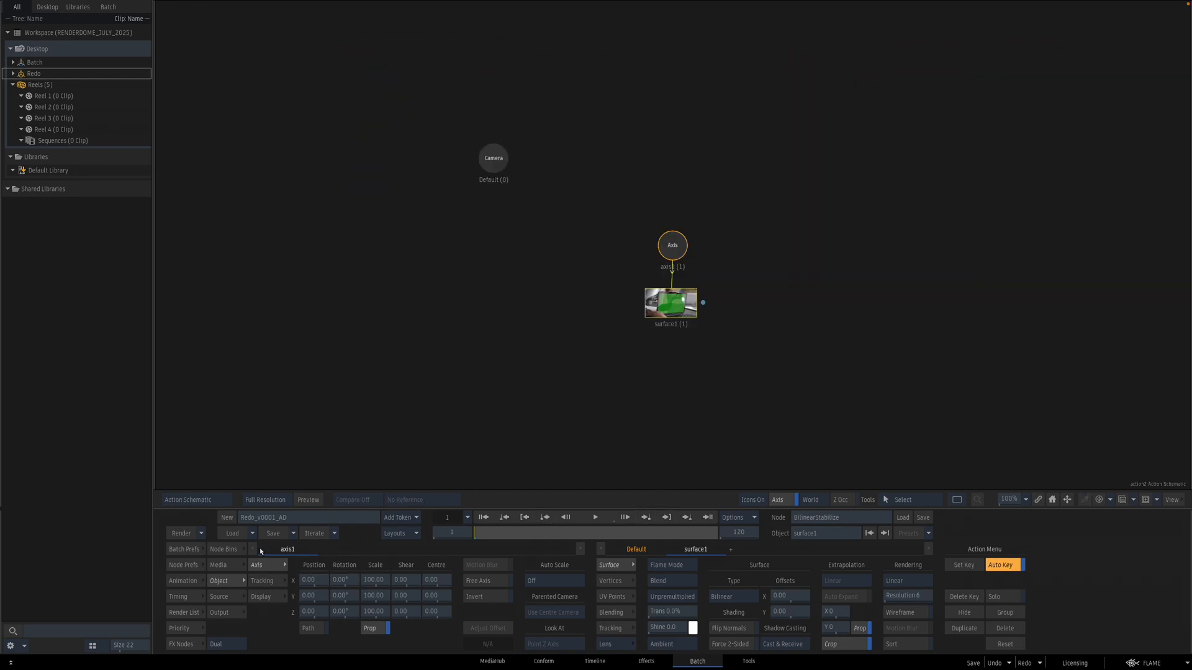
{"action": "left_click", "coordinate": [674, 246]}
{"action": "key", "text": "F4"}
{"action": "left_click_drag", "start_coordinate": [382, 583], "coordinate": [365, 585]}
{"action": "key", "text": "F8"}
{"action": "key", "text": "F4"}
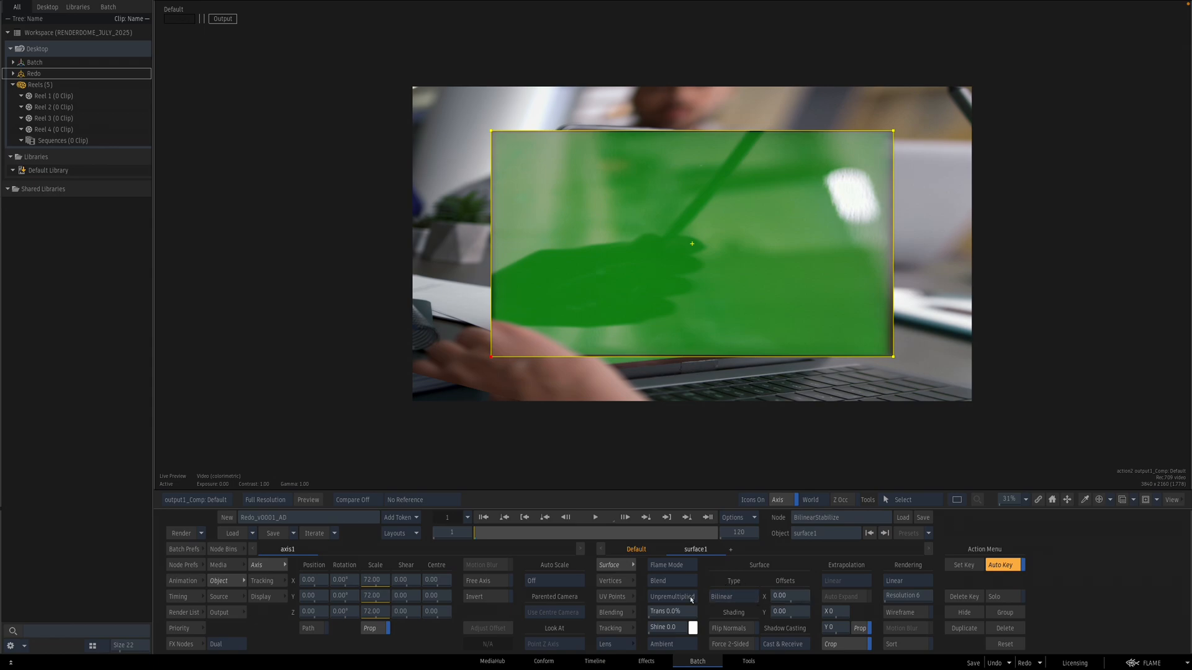
Step: Scale the surface proportionally to 105.2
{"action": "left_click", "coordinate": [616, 582]}
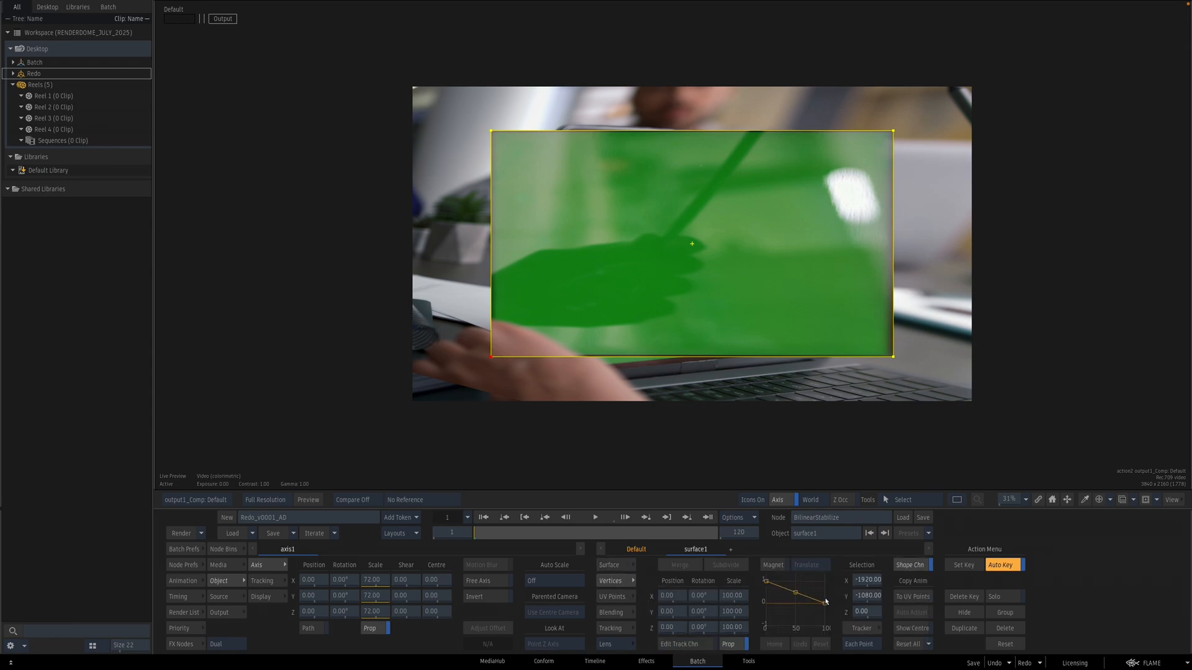
{"action": "left_click", "coordinate": [616, 566]}
{"action": "left_click_drag", "start_coordinate": [835, 612], "coordinate": [1161, 562]}
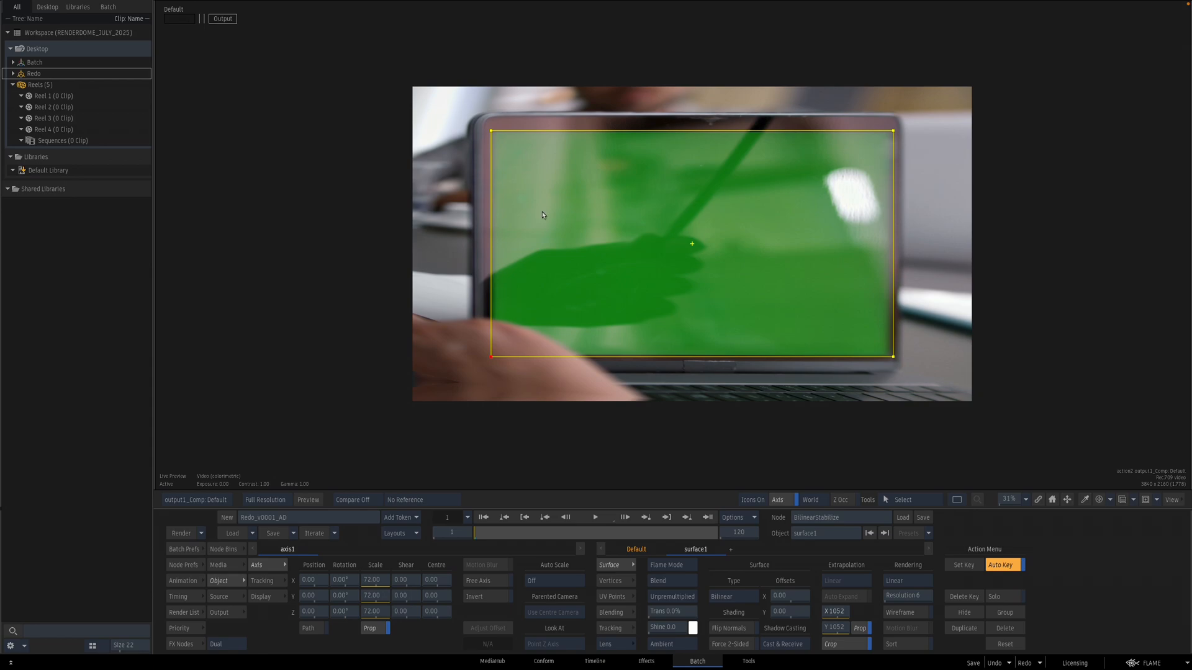
Step: Scrub to a later frame and adjust the surface's top corners to the laptop screen
{"action": "key", "text": "F8"}
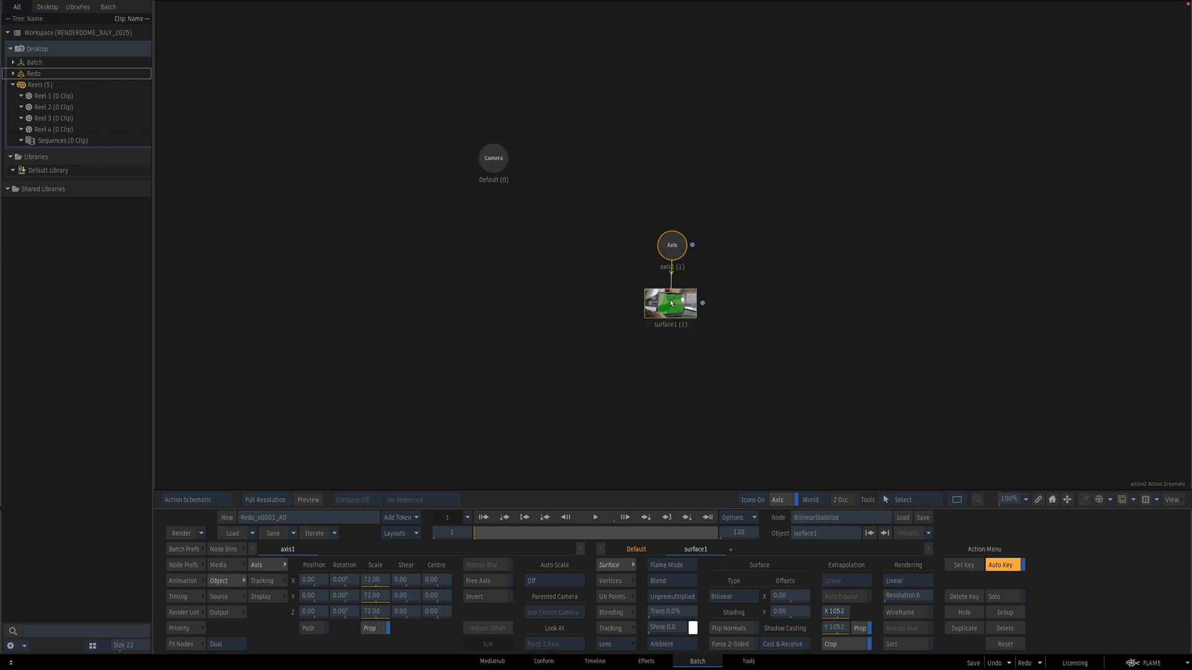
{"action": "key", "text": "F4"}
{"action": "left_click_drag", "start_coordinate": [537, 529], "coordinate": [477, 524]}
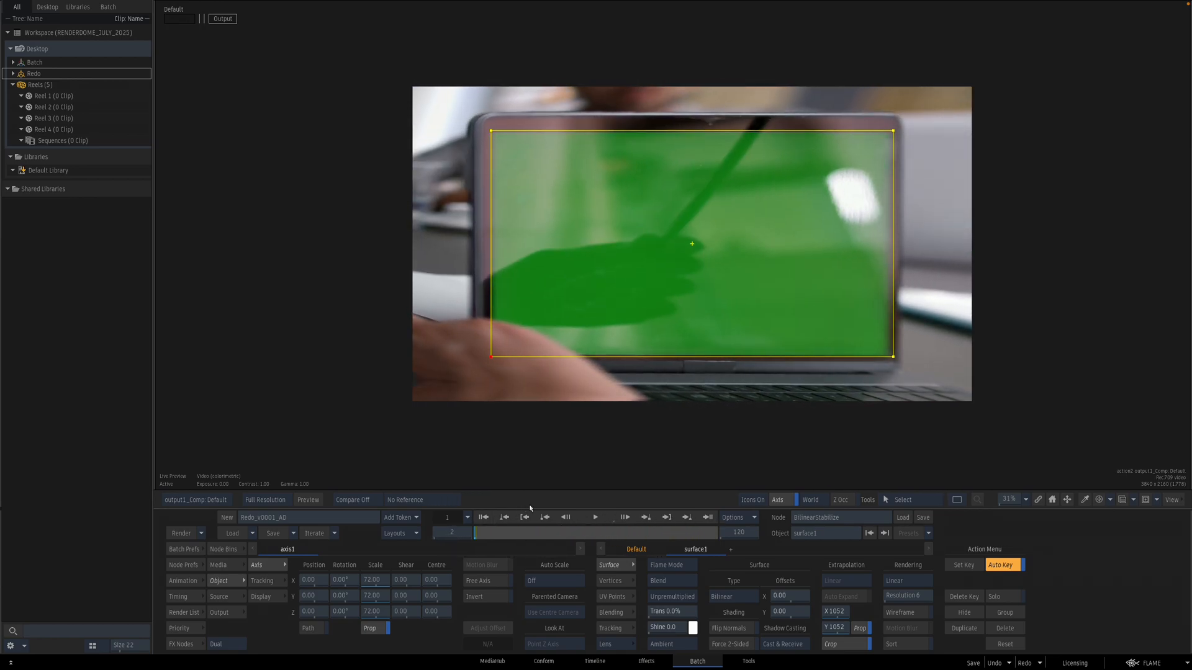
{"action": "key", "text": "F8"}
{"action": "left_click_drag", "start_coordinate": [600, 538], "coordinate": [626, 528]}
{"action": "left_click_drag", "start_coordinate": [569, 143], "coordinate": [567, 146]}
{"action": "left_click", "coordinate": [857, 155]}
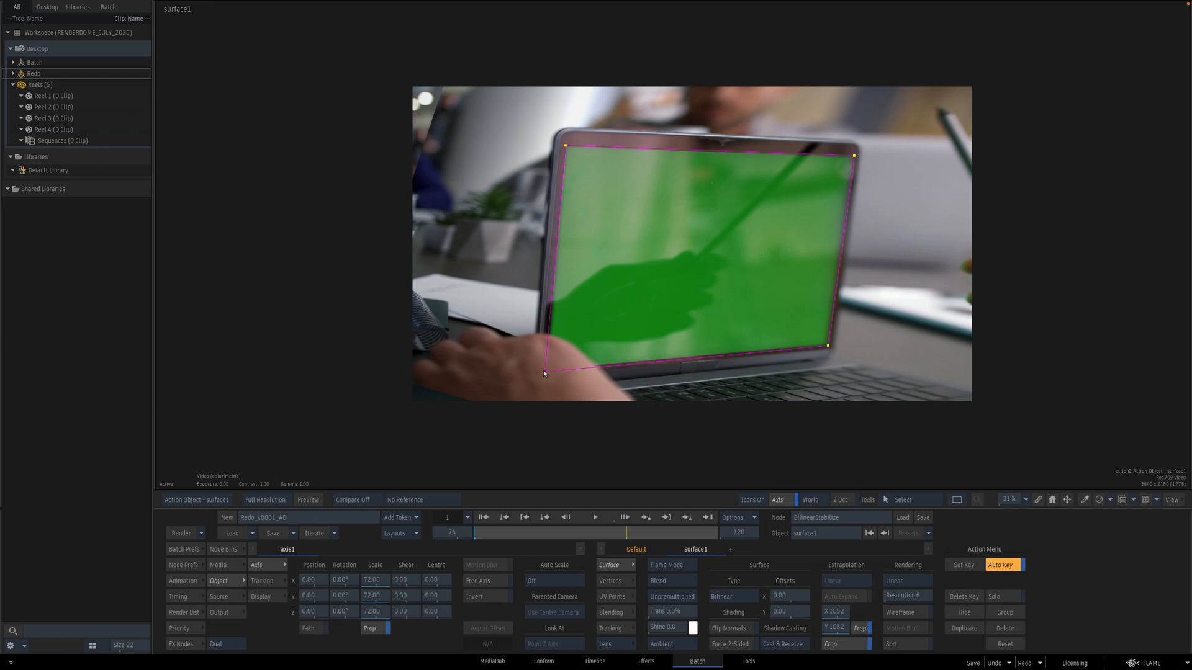
Step: Refine the surface's corner pins at several frames so they follow the laptop screen corners
{"action": "left_click_drag", "start_coordinate": [627, 533], "coordinate": [563, 534]}
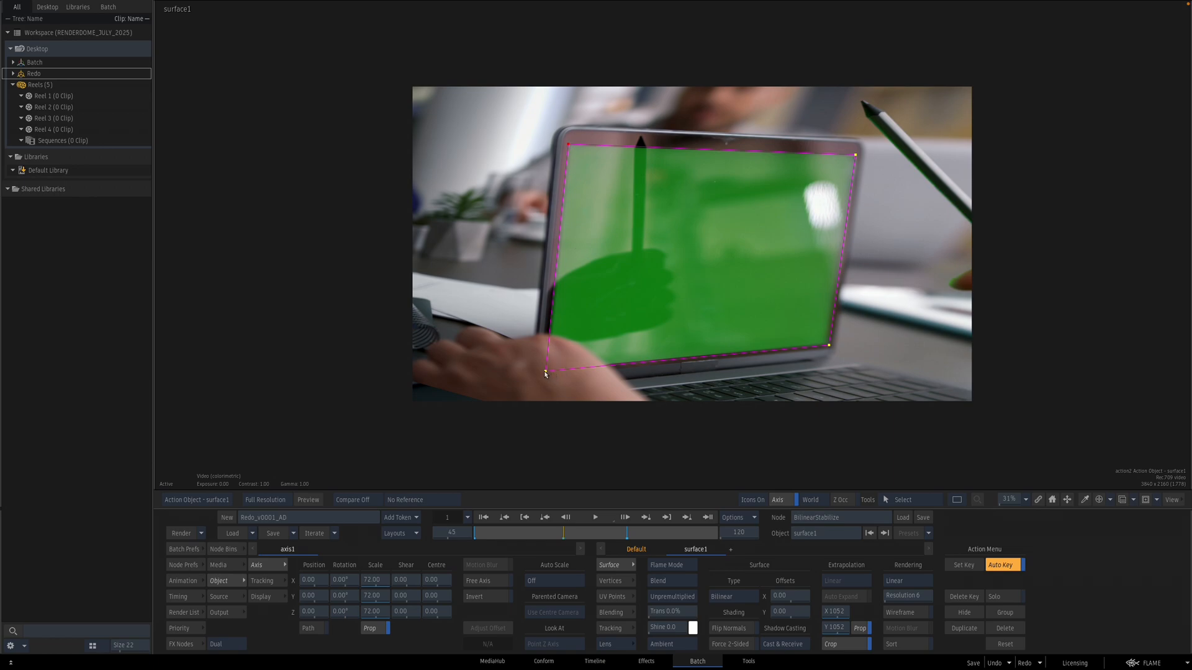
{"action": "left_click_drag", "start_coordinate": [564, 534], "coordinate": [677, 542]}
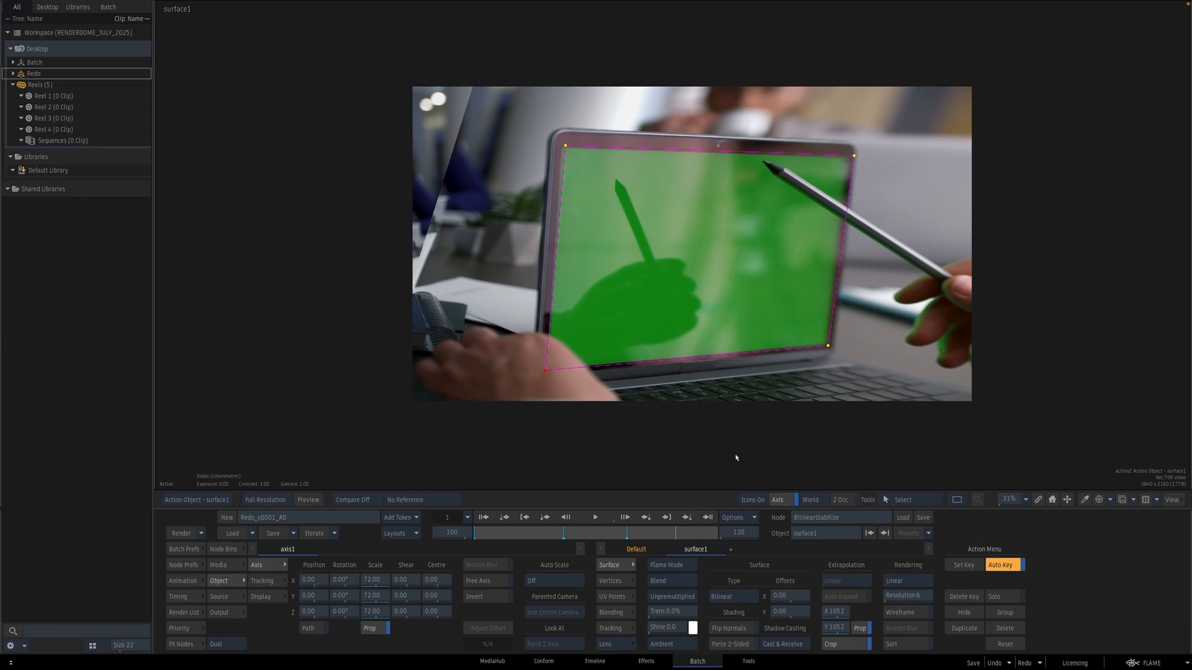
{"action": "left_click_drag", "start_coordinate": [854, 155], "coordinate": [851, 155]}
{"action": "left_click_drag", "start_coordinate": [565, 145], "coordinate": [560, 147]}
{"action": "left_click_drag", "start_coordinate": [679, 532], "coordinate": [730, 535]}
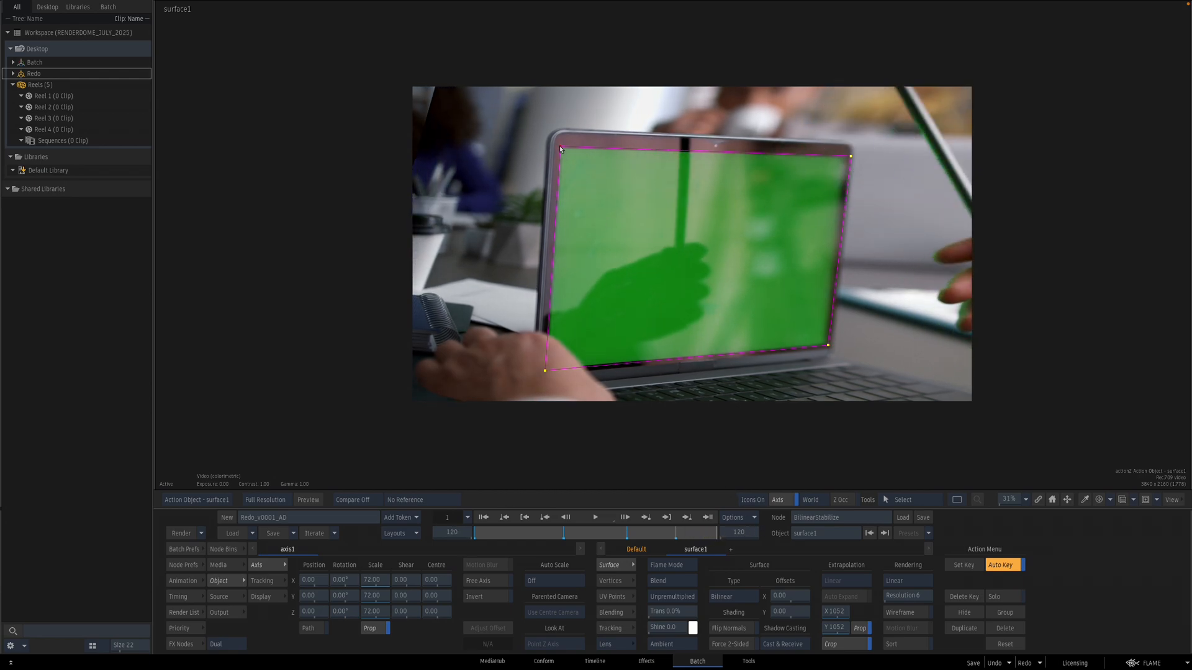
{"action": "left_click", "coordinate": [546, 372]}
{"action": "left_click_drag", "start_coordinate": [703, 534], "coordinate": [561, 533]}
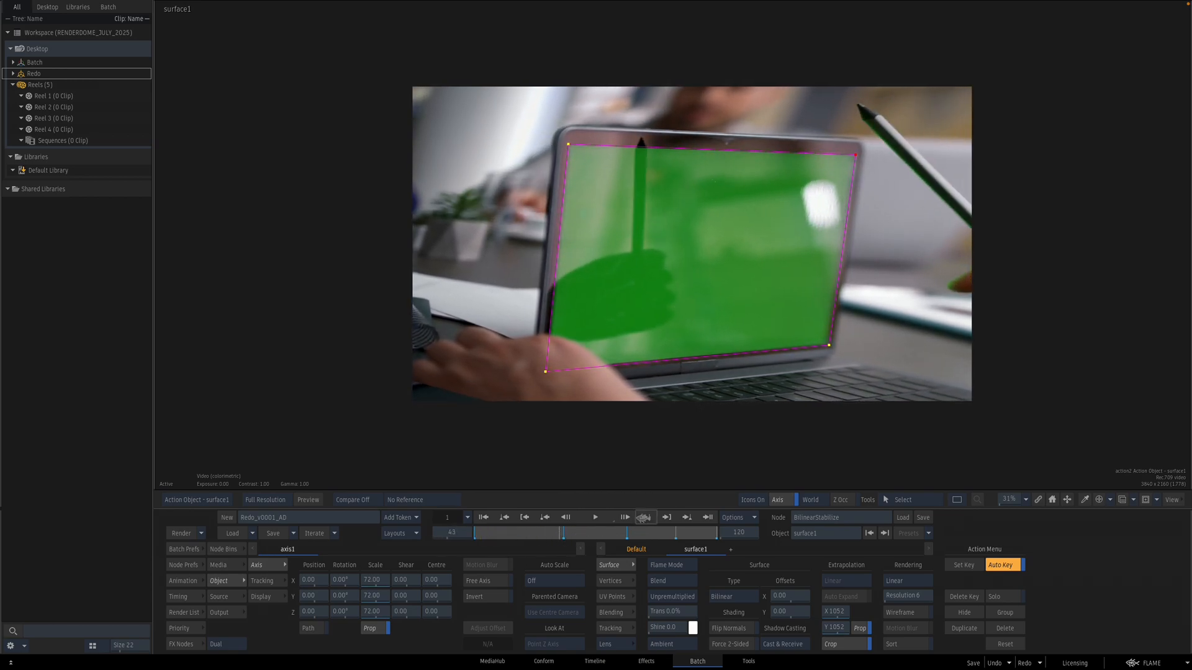
{"action": "left_click", "coordinate": [645, 519]}
{"action": "left_click_drag", "start_coordinate": [857, 157], "coordinate": [859, 156]}
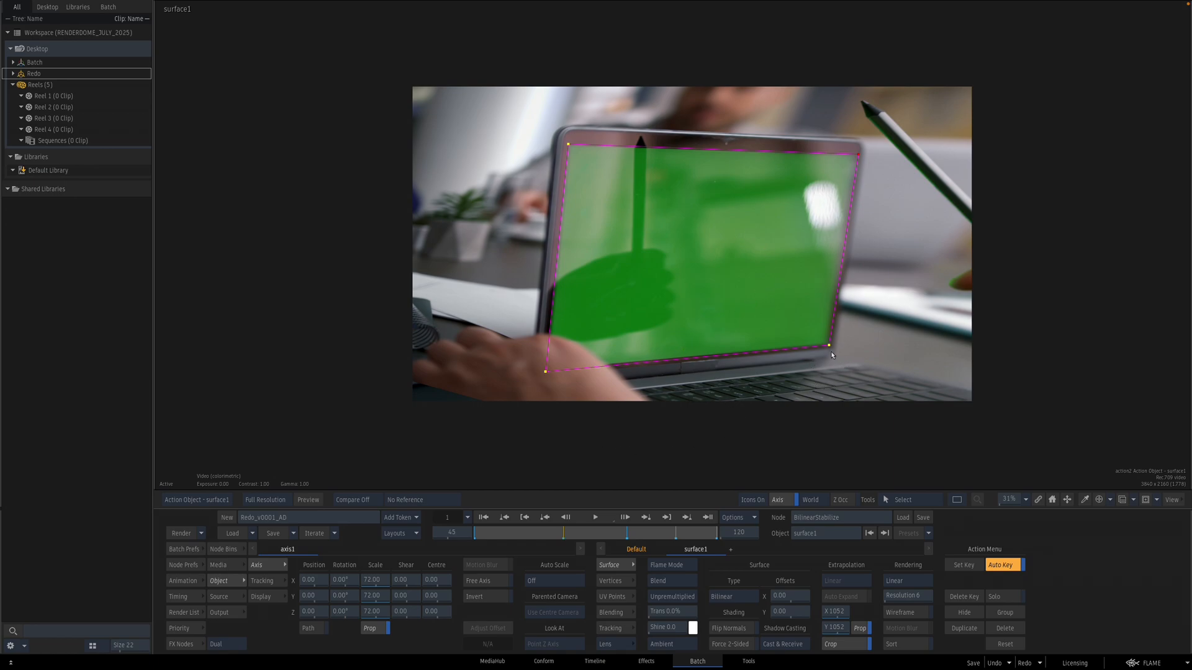
{"action": "left_click_drag", "start_coordinate": [574, 532], "coordinate": [664, 485]}
Step: Review the BilinearStabilize output across frames of the clip
{"action": "key", "text": "F4"}
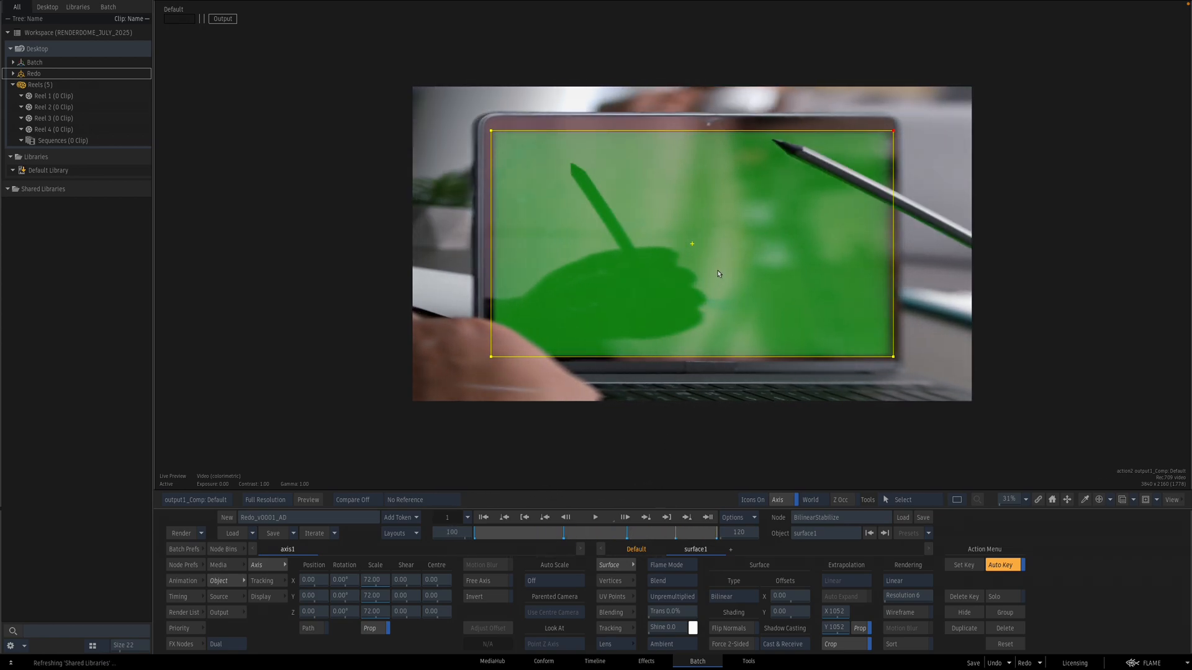
{"action": "key", "text": "Escape"}
{"action": "left_click_drag", "start_coordinate": [762, 314], "coordinate": [638, 308]}
{"action": "left_click_drag", "start_coordinate": [502, 250], "coordinate": [492, 257]}
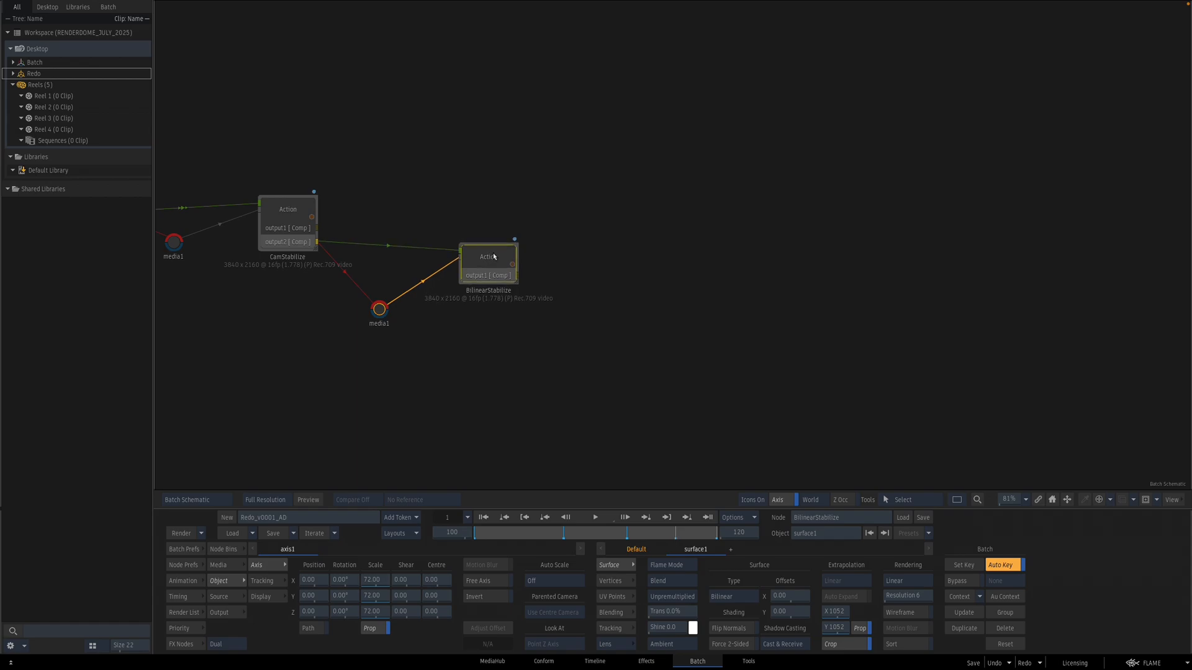
{"action": "key", "text": "F4"}
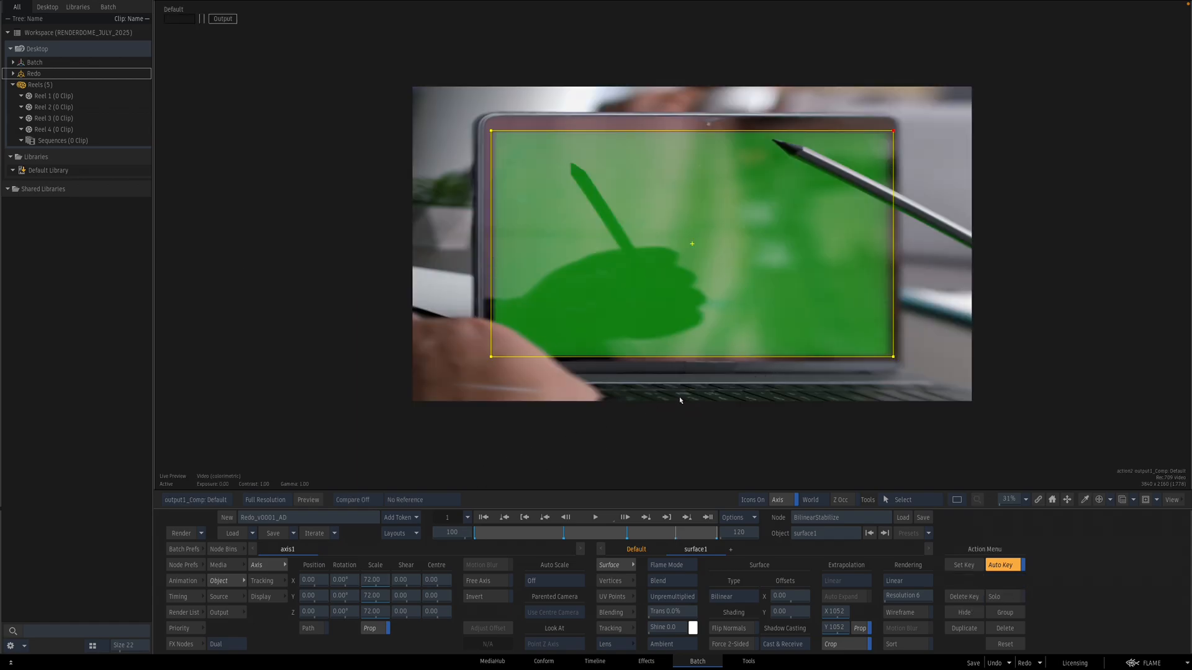
{"action": "key", "text": "Escape"}
{"action": "double_click", "coordinate": [472, 253]}
{"action": "left_click_drag", "start_coordinate": [651, 537], "coordinate": [595, 524]}
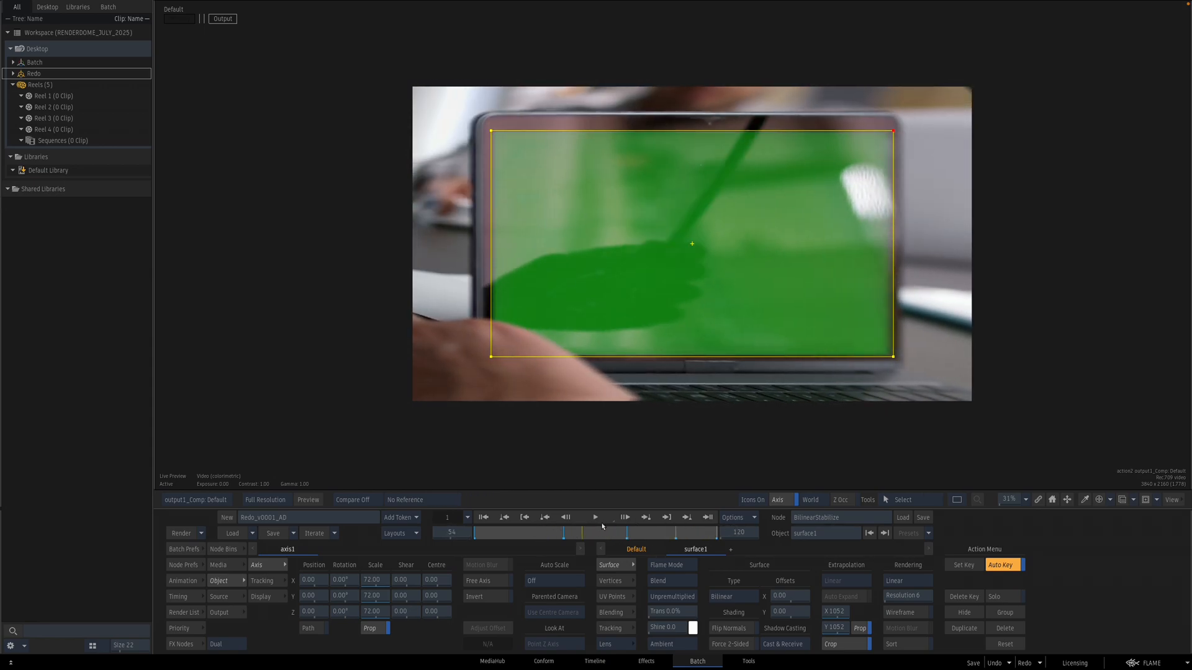
{"action": "key", "text": "Escape"}
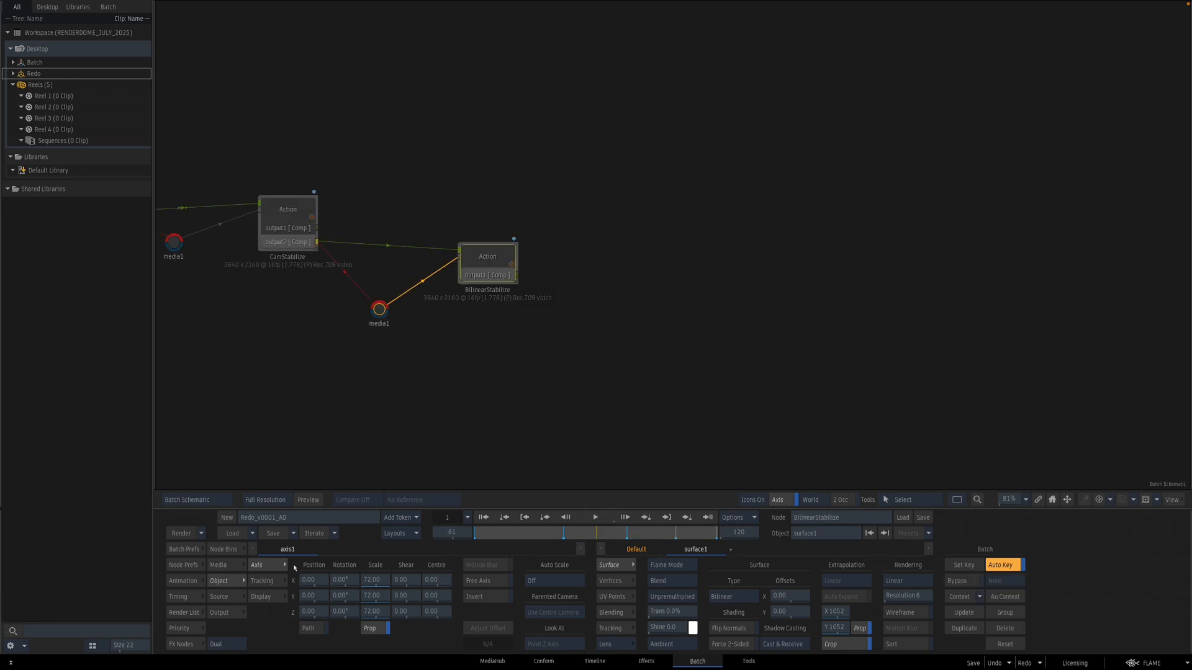
Step: Reposition the BilinearStabilize node in the schematic and open it
{"action": "left_click", "coordinate": [183, 644]}
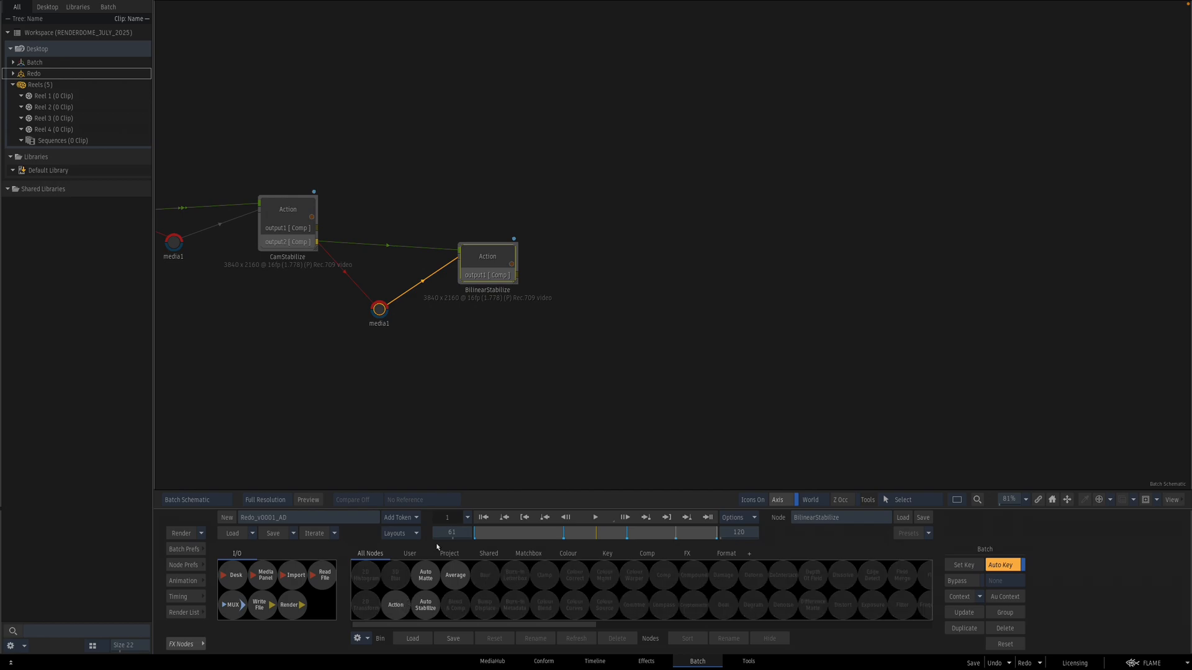
{"action": "left_click_drag", "start_coordinate": [482, 258], "coordinate": [443, 282]}
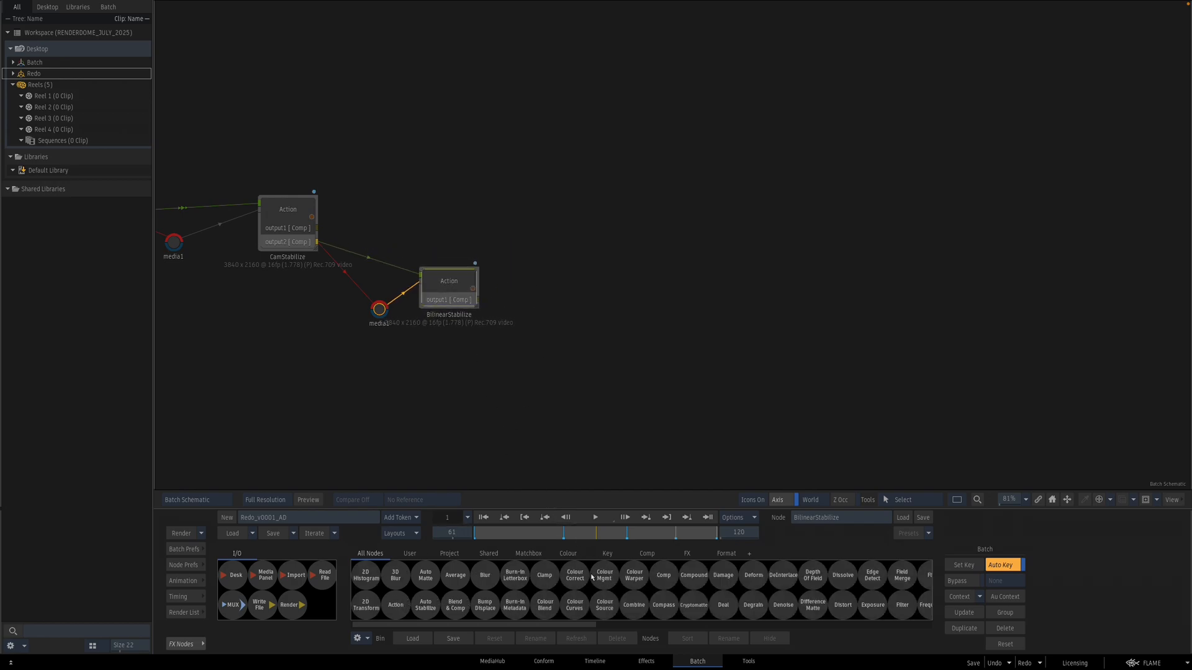
{"action": "double_click", "coordinate": [444, 288]}
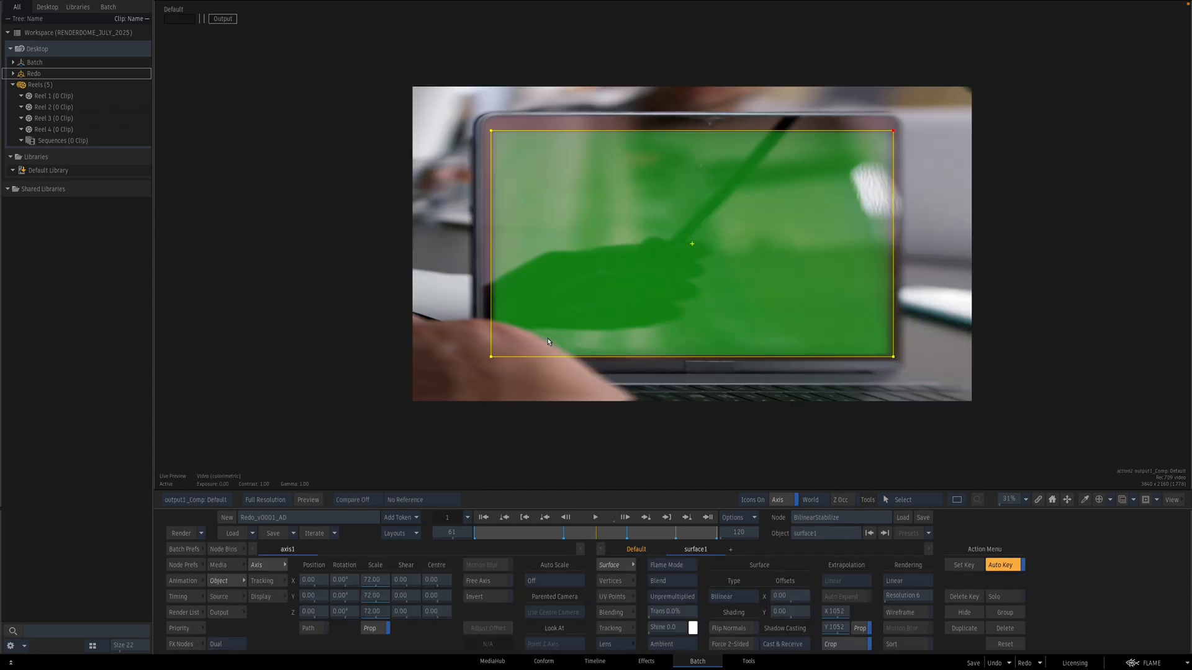
Step: Return to the Batch schematic and add a GMask Tracer node after the BilinearStabilize Action
{"action": "key", "text": "grave"}
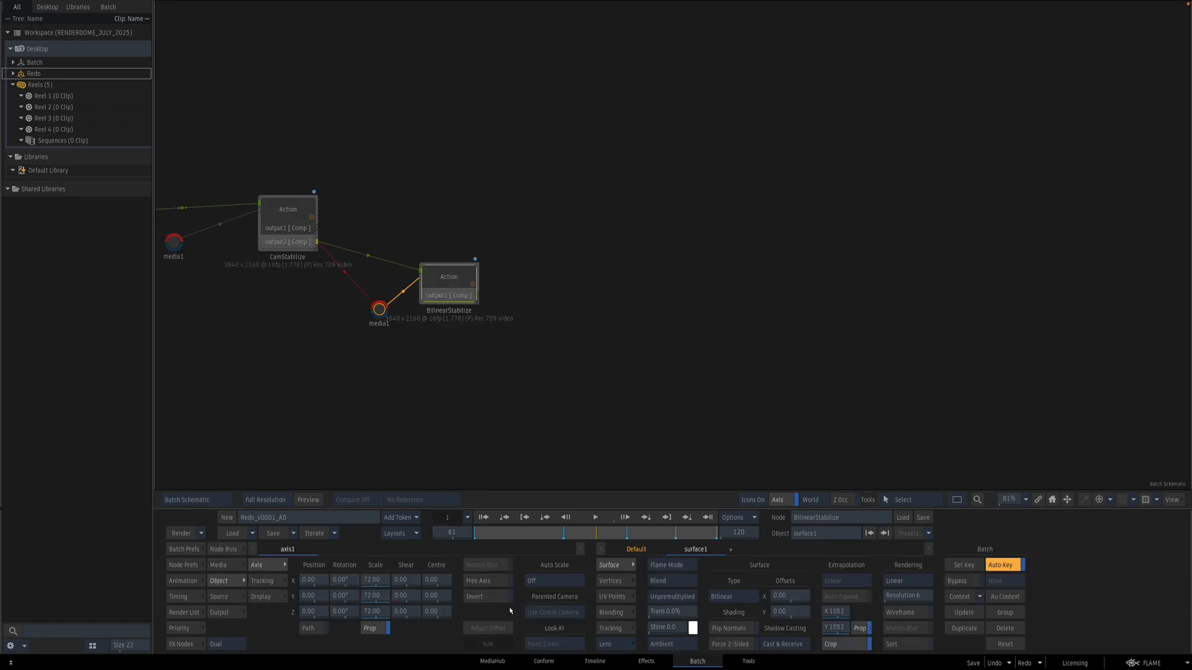
{"action": "left_click", "coordinate": [182, 645]}
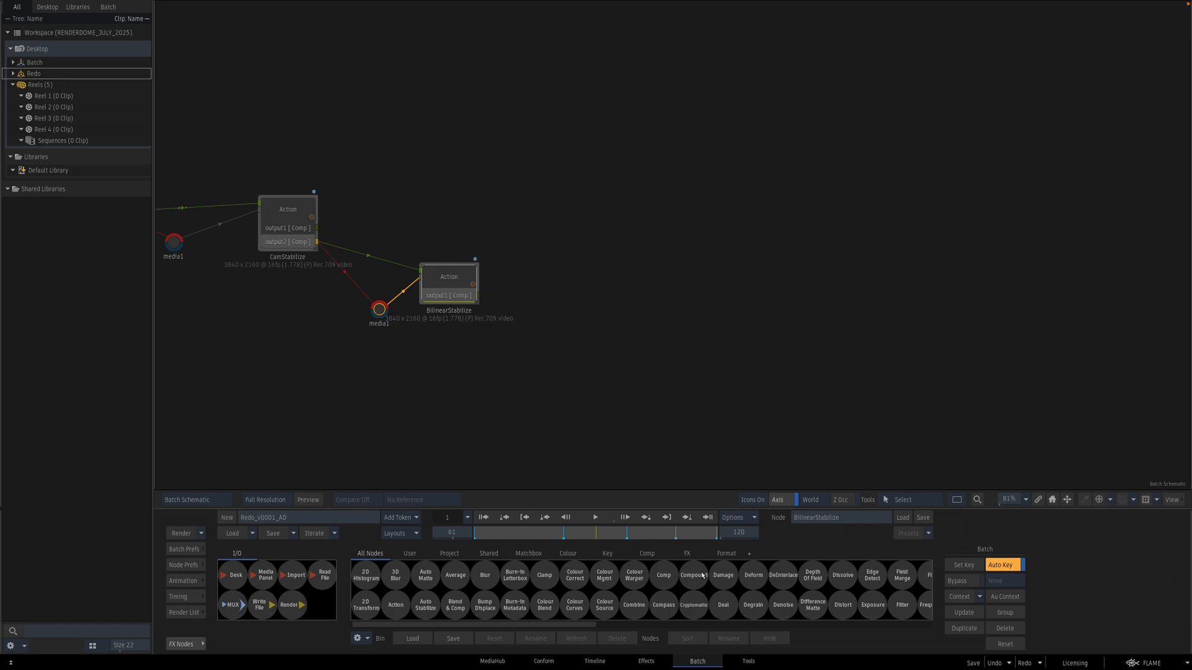
{"action": "scroll", "coordinate": [687, 591], "scroll_direction": "down", "scroll_amount": 5}
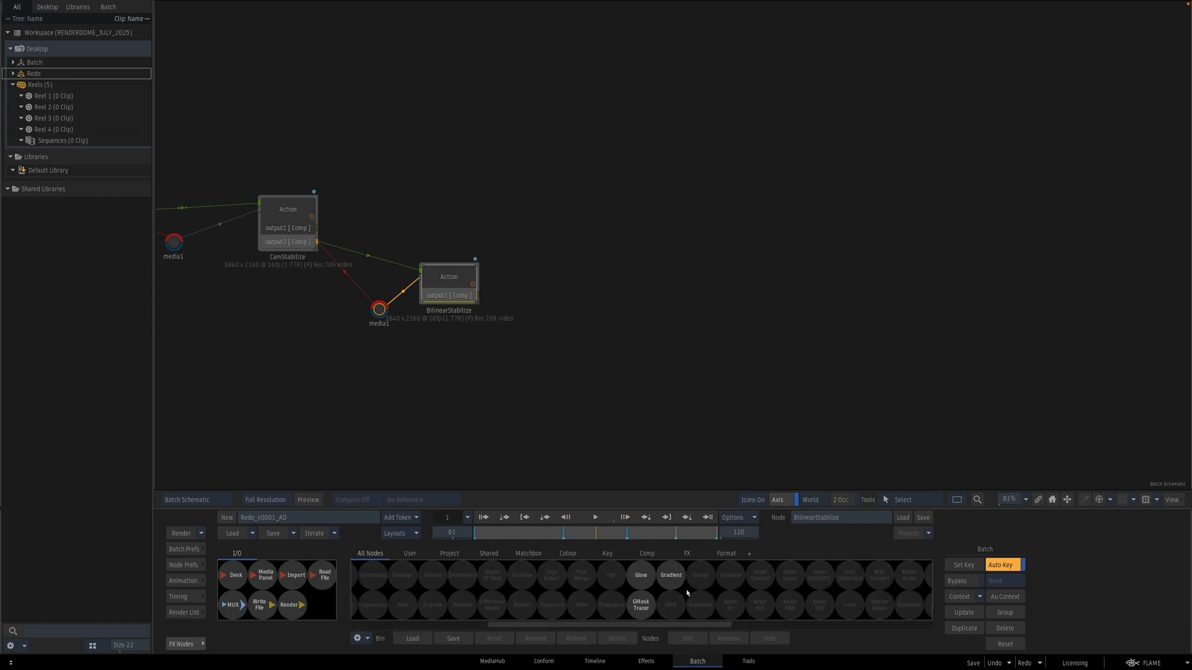
{"action": "left_click_drag", "start_coordinate": [641, 608], "coordinate": [590, 382]}
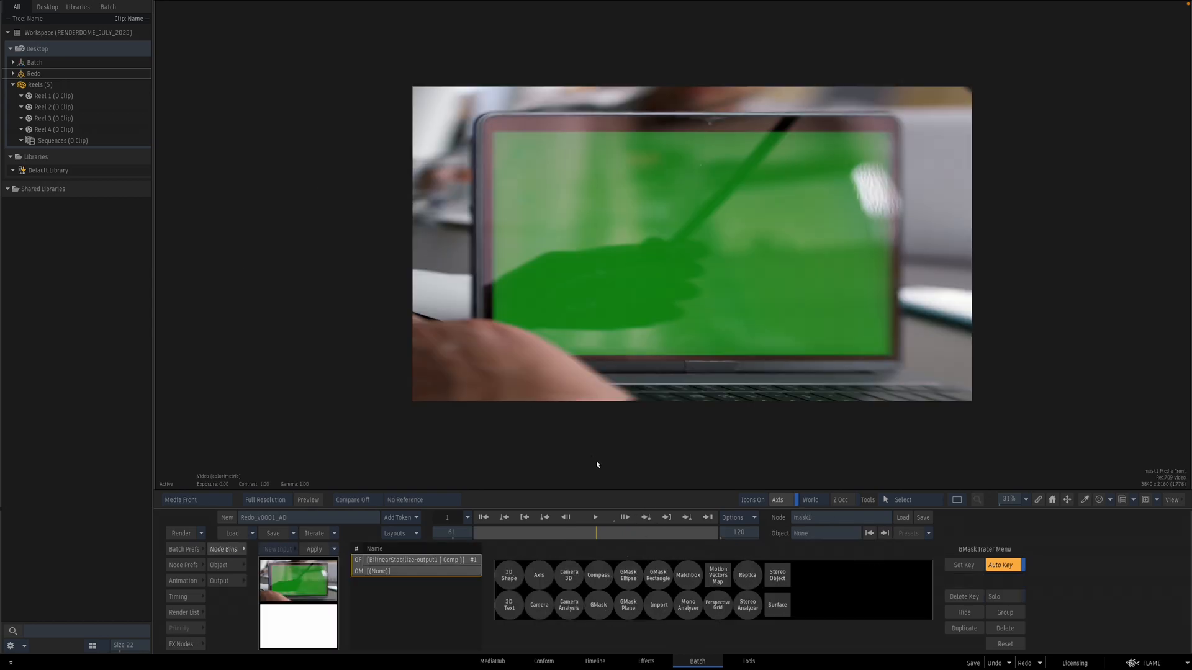
Step: Draw a rectangular GMask shape around the strip of the laptop's lower bezel below the screen
{"action": "left_click", "coordinate": [599, 608]}
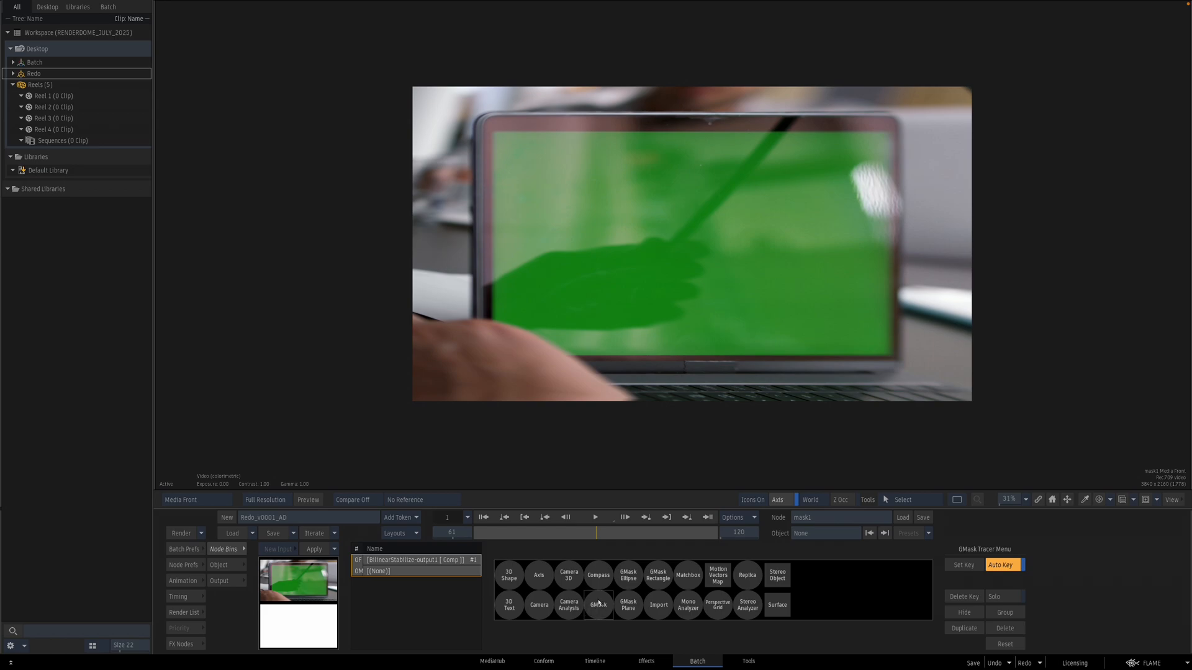
{"action": "left_click", "coordinate": [661, 360]}
{"action": "left_click", "coordinate": [661, 376]}
{"action": "left_click", "coordinate": [776, 380]}
{"action": "left_click", "coordinate": [776, 359]}
{"action": "left_click", "coordinate": [660, 359]}
{"action": "left_click_drag", "start_coordinate": [661, 376], "coordinate": [657, 376]}
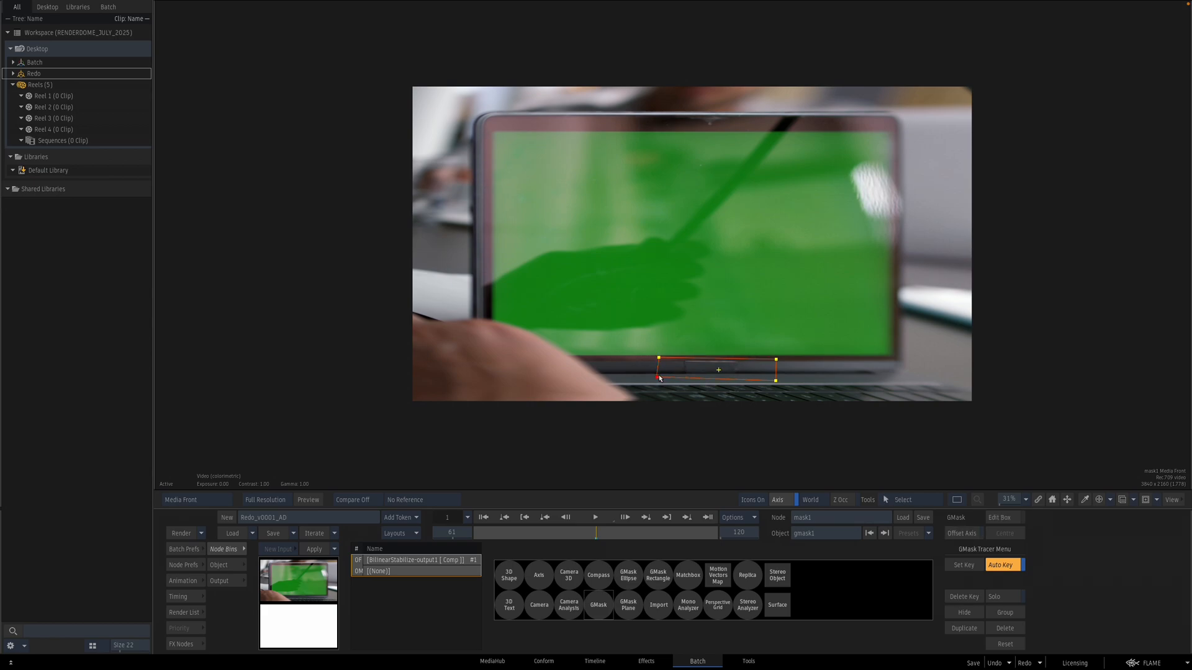
{"action": "left_click_drag", "start_coordinate": [776, 380], "coordinate": [775, 376]}
Step: Adjust the GMask's softness edges around the bezel strip and leave the mask editor
{"action": "key", "text": "a"}
{"action": "left_click", "coordinate": [696, 375]}
{"action": "left_click_drag", "start_coordinate": [696, 381], "coordinate": [659, 362]}
{"action": "left_click_drag", "start_coordinate": [777, 359], "coordinate": [775, 362]}
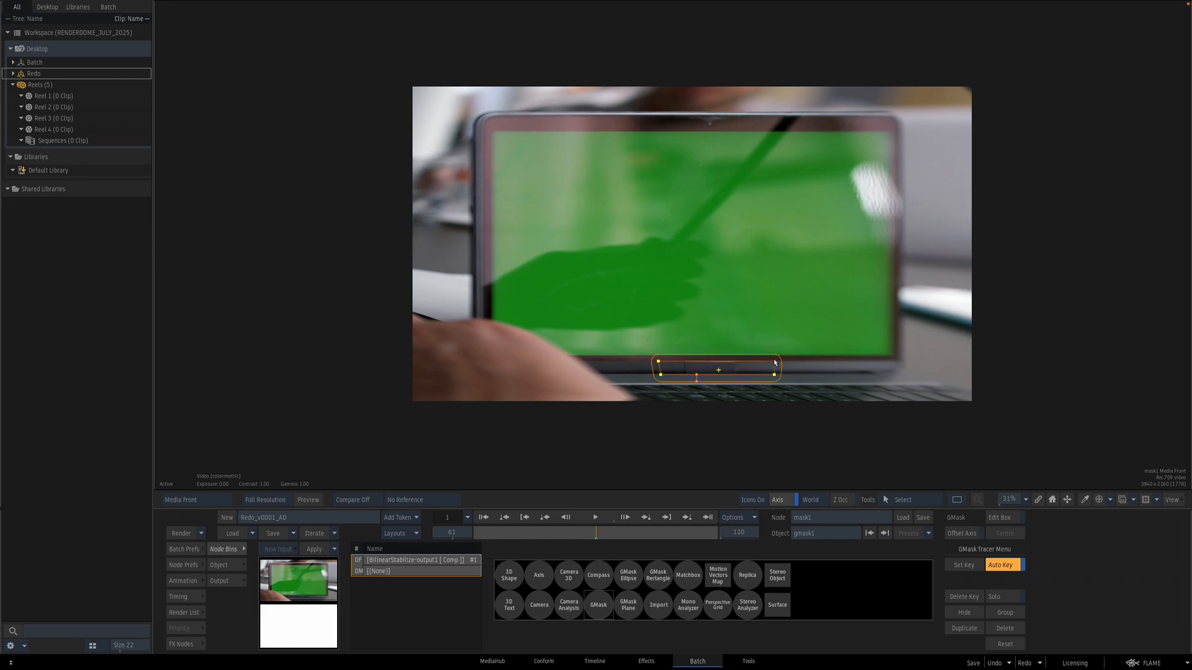
{"action": "left_click", "coordinate": [659, 362]}
{"action": "left_click", "coordinate": [697, 378]}
{"action": "left_click", "coordinate": [660, 361]}
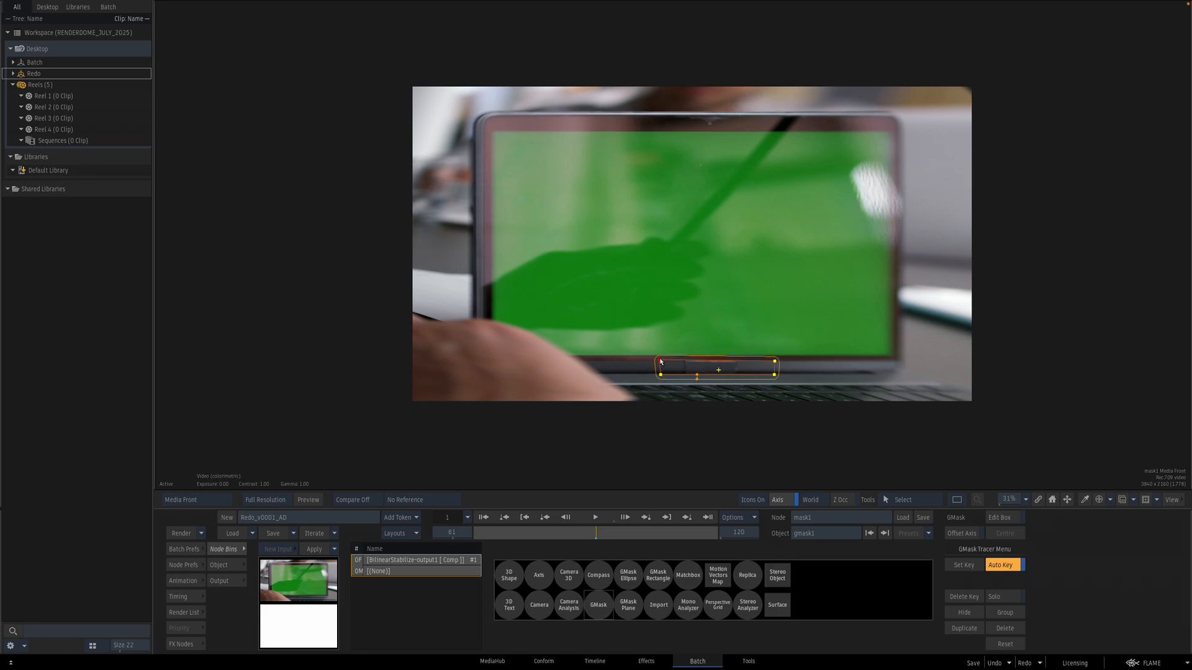
{"action": "key", "text": "Escape"}
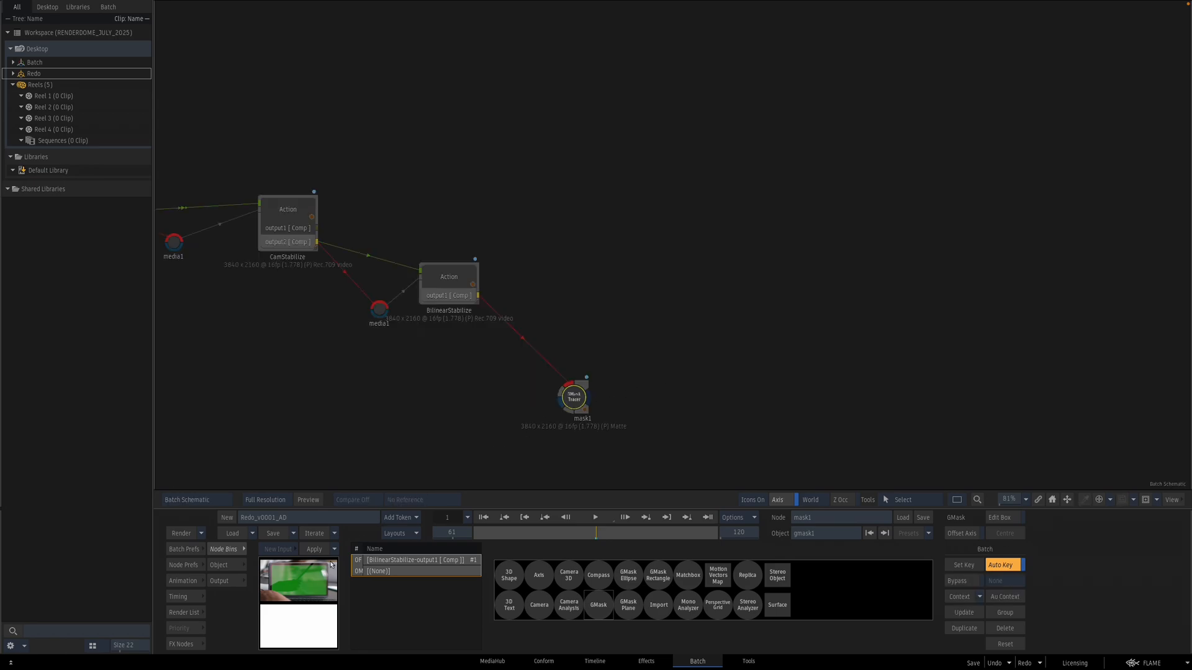
Step: Add a Comp node connected to the GMask Tracer output and view its result
{"action": "left_click", "coordinate": [185, 645]}
{"action": "type", "text": "c"}
{"action": "left_click_drag", "start_coordinate": [663, 575], "coordinate": [627, 376]}
{"action": "double_click", "coordinate": [627, 377]}
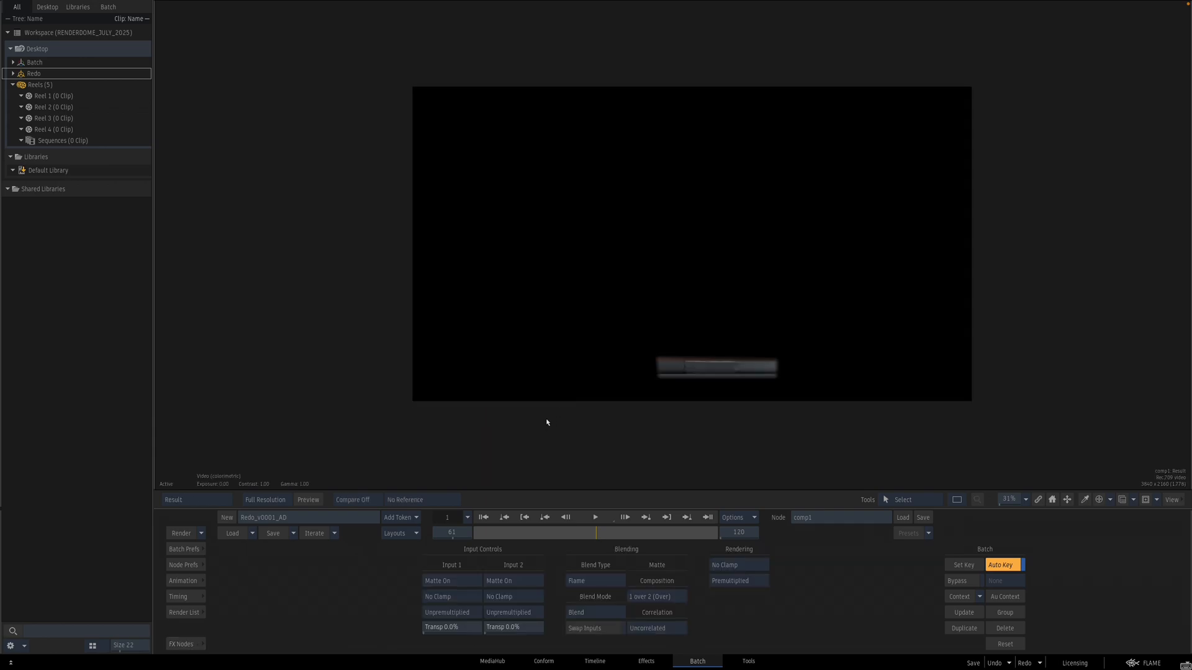
{"action": "key", "text": "Escape"}
Step: Add a Blur node after the Comp node and open its settings
{"action": "left_click", "coordinate": [185, 644]}
{"action": "type", "text": "c"}
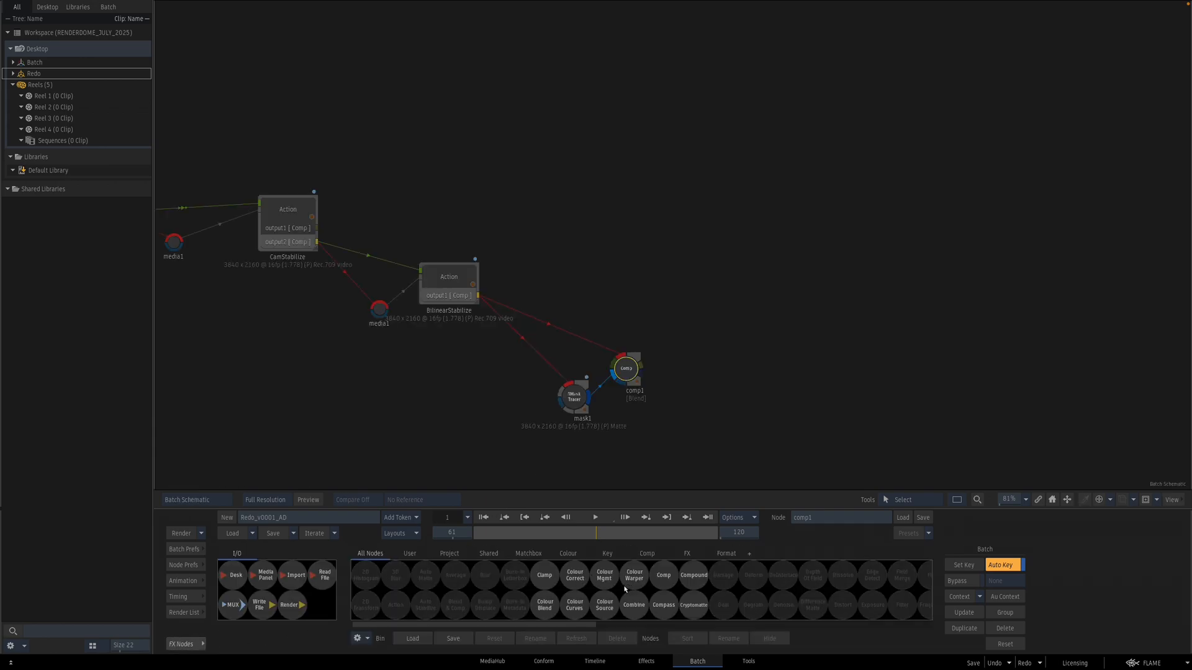
{"action": "type", "text": "b"}
{"action": "left_click_drag", "start_coordinate": [492, 577], "coordinate": [704, 361]}
{"action": "double_click", "coordinate": [704, 361]}
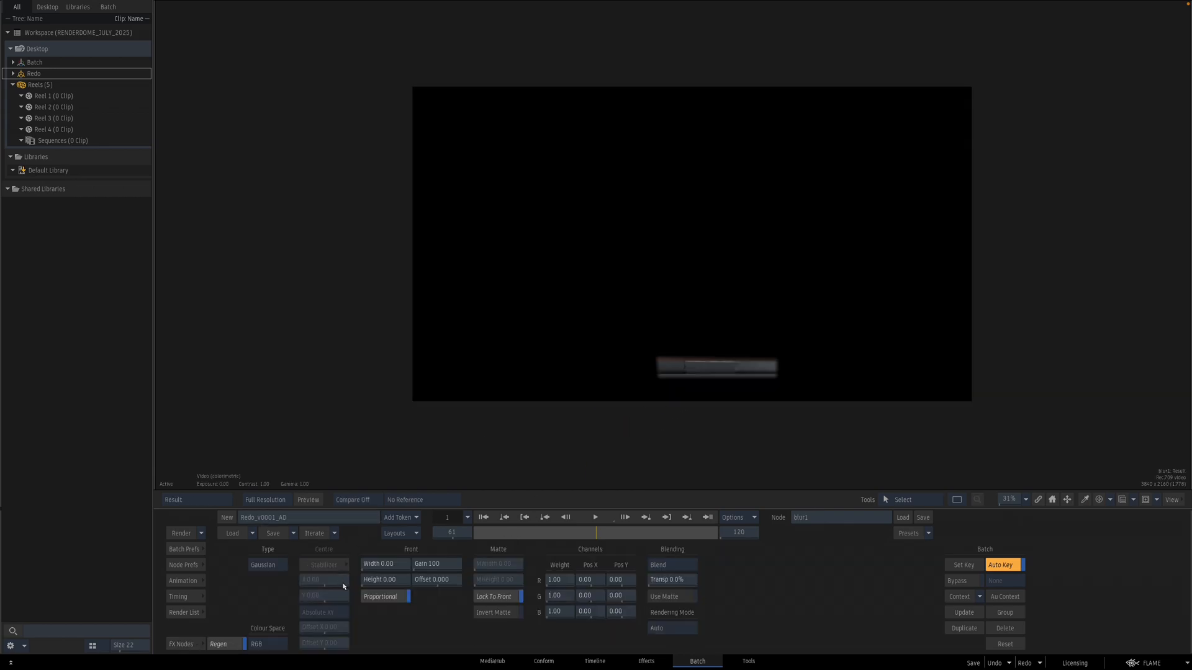
Step: Set the blur type to Directional
{"action": "left_click", "coordinate": [283, 565]}
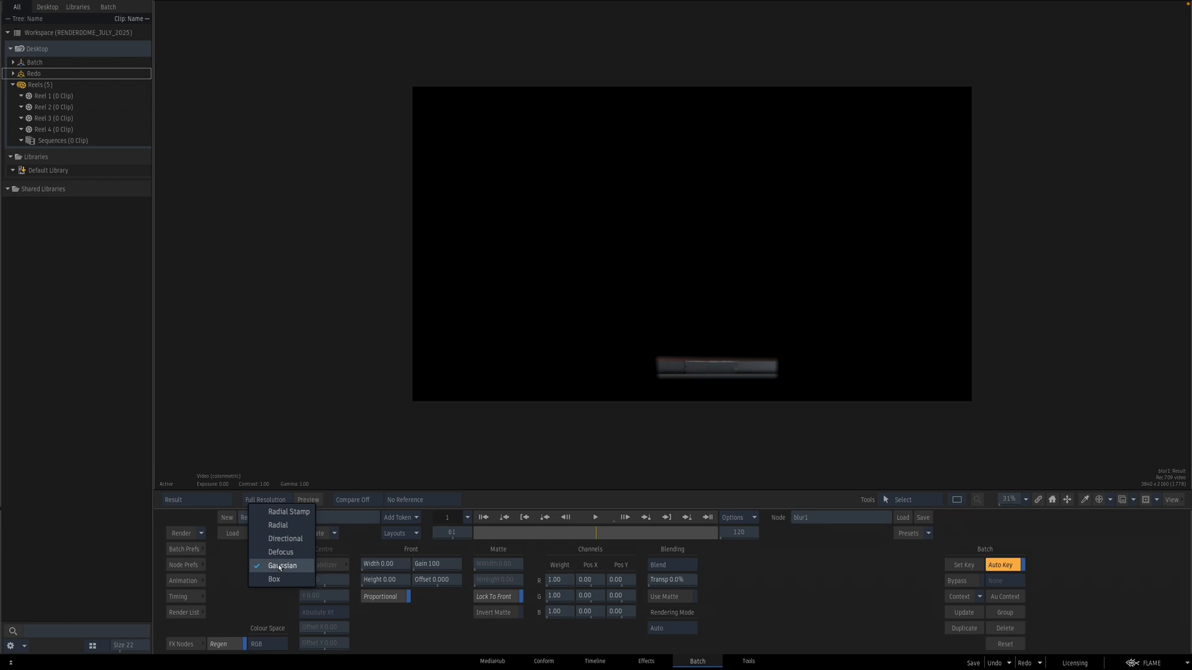
{"action": "left_click", "coordinate": [288, 540]}
{"action": "left_click", "coordinate": [278, 581]}
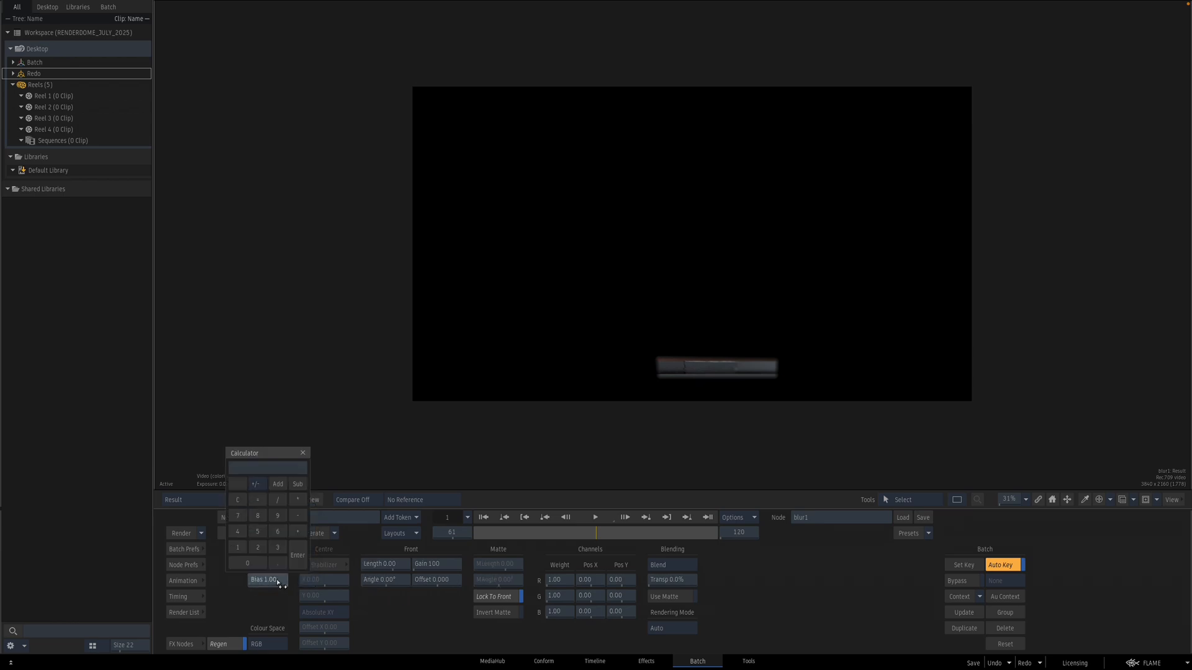
{"action": "key", "text": "Return"}
Step: Set the directional blur's Length to about -198 and its Bias to 0, then close the Blur node
{"action": "left_click_drag", "start_coordinate": [395, 562], "coordinate": [429, 568]}
{"action": "left_click_drag", "start_coordinate": [283, 586], "coordinate": [292, 585]}
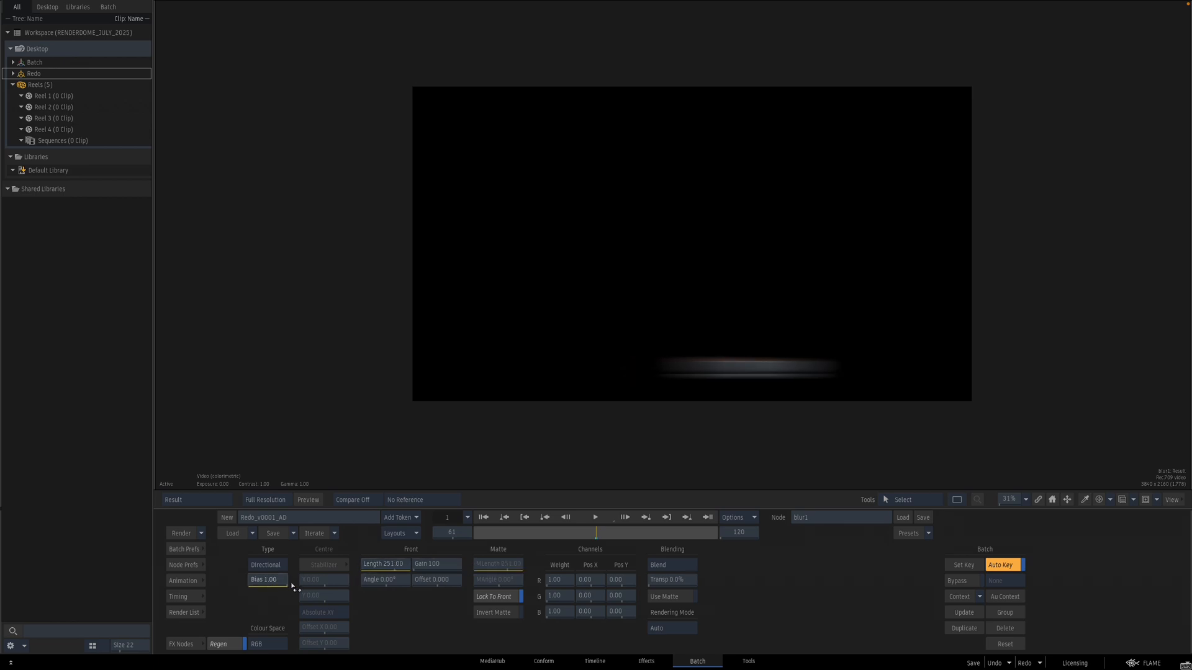
{"action": "mouse_move", "coordinate": [396, 564]}
{"action": "left_mouse_down"}
{"action": "mouse_move", "coordinate": [349, 569]}
{"action": "mouse_move", "coordinate": [591, 555]}
{"action": "mouse_move", "coordinate": [472, 562]}
{"action": "mouse_move", "coordinate": [557, 570]}
{"action": "mouse_move", "coordinate": [288, 568]}
{"action": "left_mouse_up"}
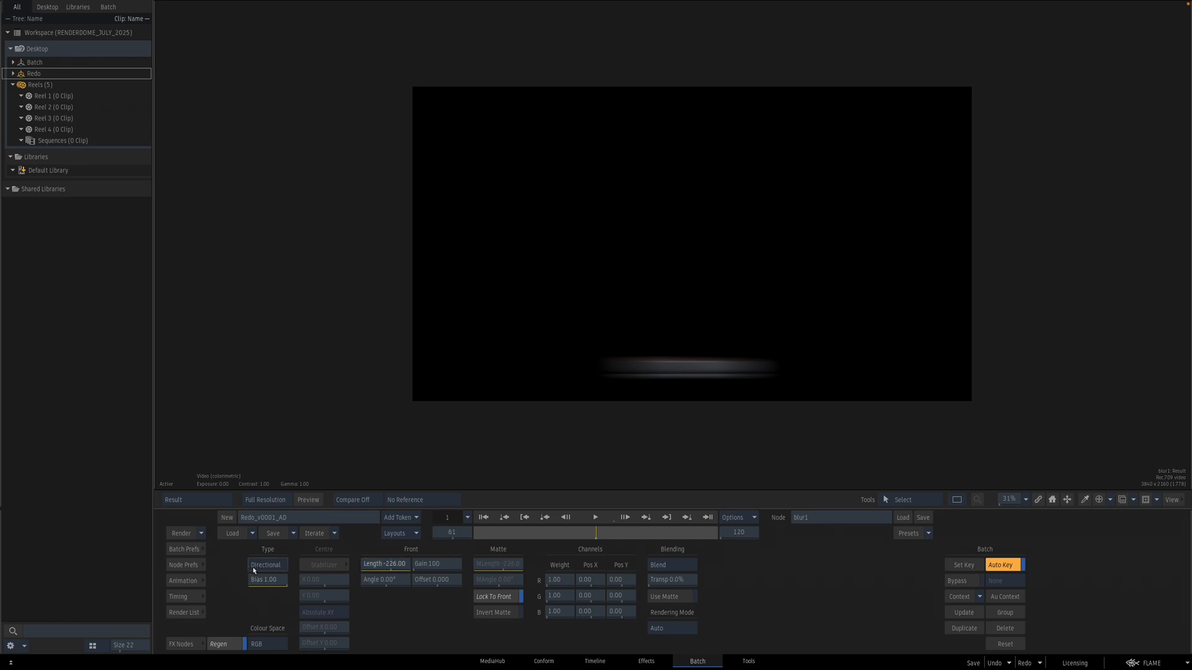
{"action": "left_click", "coordinate": [280, 580]}
{"action": "type", "text": "0"}
{"action": "key", "text": "Return"}
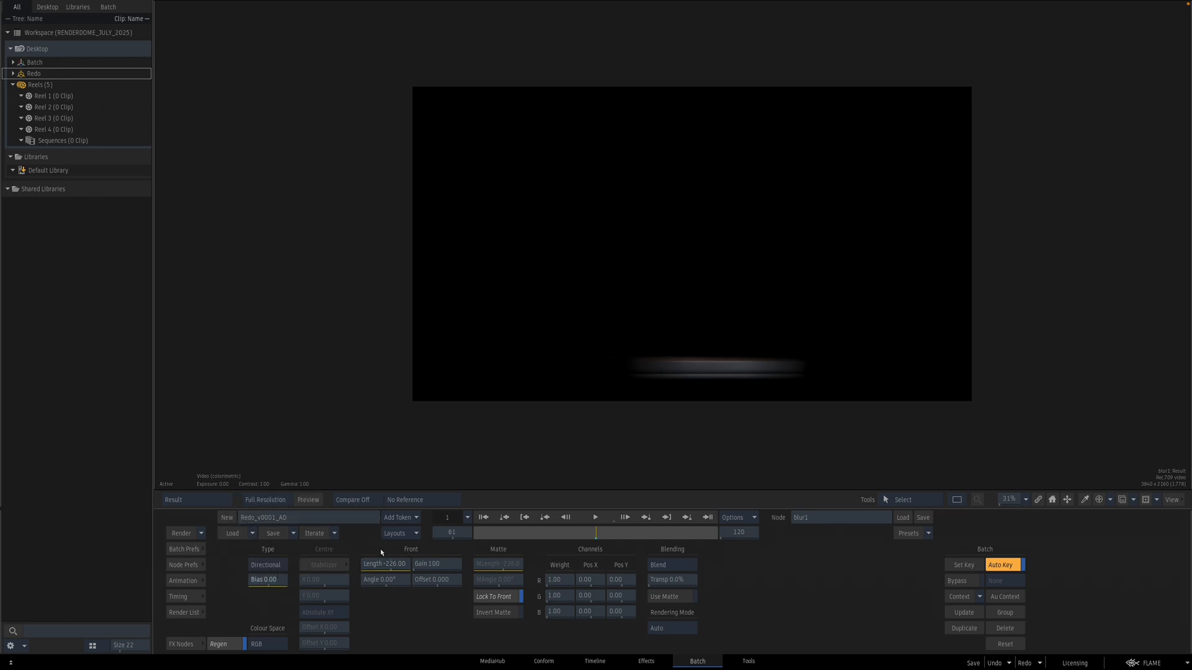
{"action": "mouse_move", "coordinate": [400, 565]}
{"action": "left_mouse_down"}
{"action": "mouse_move", "coordinate": [387, 568]}
{"action": "mouse_move", "coordinate": [400, 582]}
{"action": "left_mouse_up"}
{"action": "left_click", "coordinate": [402, 582], "text": "ctrl"}
{"action": "left_click", "coordinate": [284, 581]}
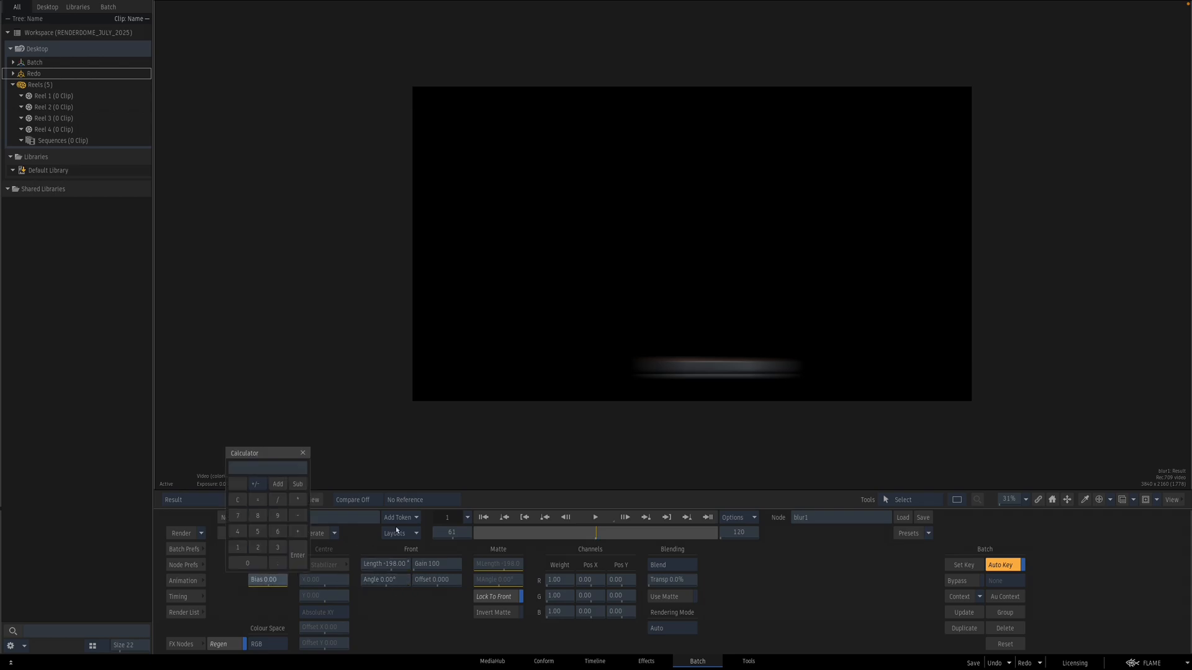
{"action": "left_click", "coordinate": [453, 540]}
{"action": "left_click", "coordinate": [285, 580], "text": "ctrl"}
{"action": "key", "text": "Escape"}
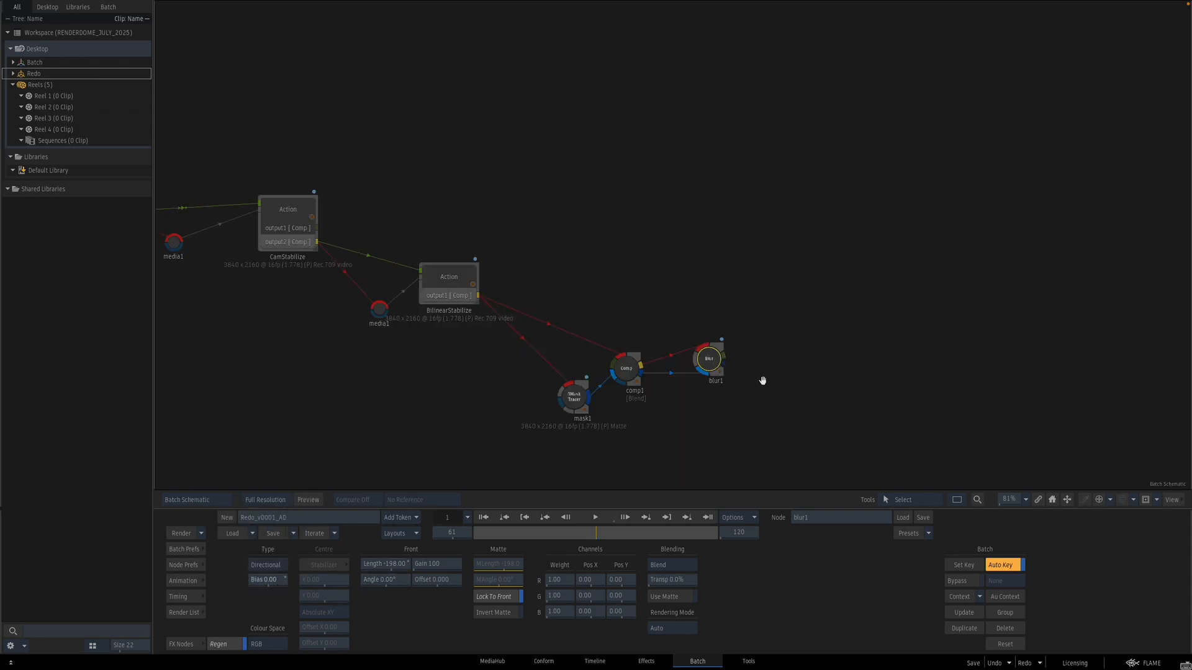
Step: Duplicate the first Comp node and place the copy after the Blur node
{"action": "left_click_drag", "start_coordinate": [762, 381], "coordinate": [753, 377]}
{"action": "left_click", "coordinate": [625, 365]}
{"action": "key", "text": "ctrl+d"}
{"action": "left_click_drag", "start_coordinate": [651, 326], "coordinate": [761, 352]}
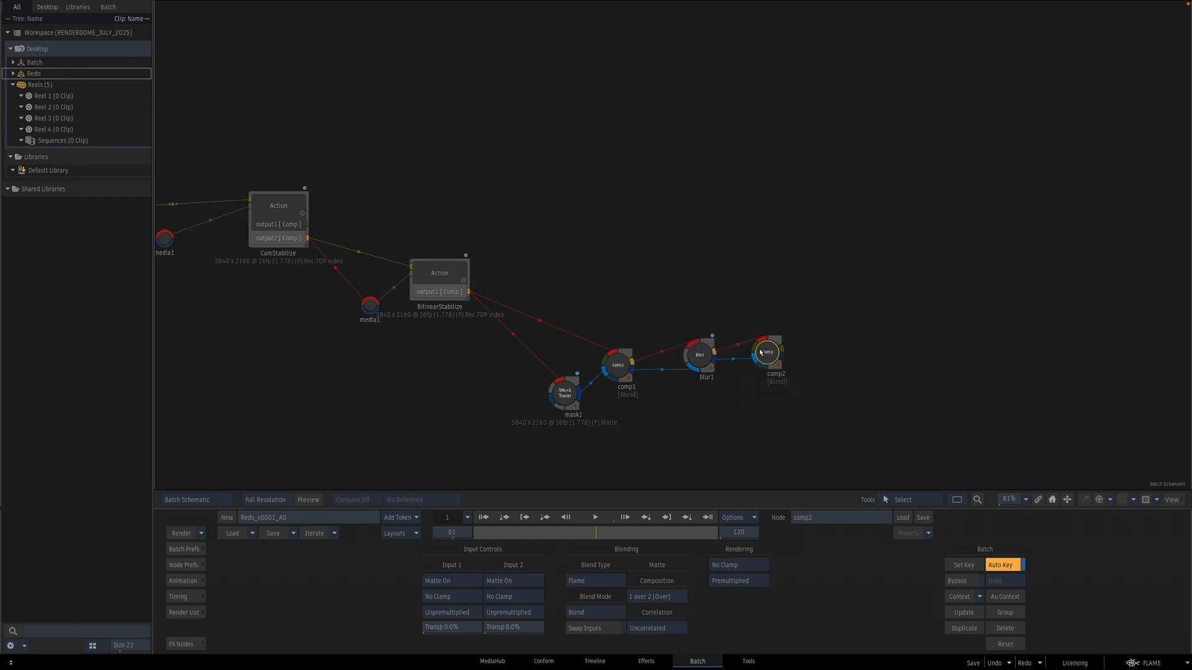
Step: Set the duplicated Comp's Input 1 to Premultiplied and its rendering to Unpremultiplied
{"action": "key", "text": "F4"}
{"action": "left_click", "coordinate": [459, 613]}
{"action": "left_click", "coordinate": [728, 581]}
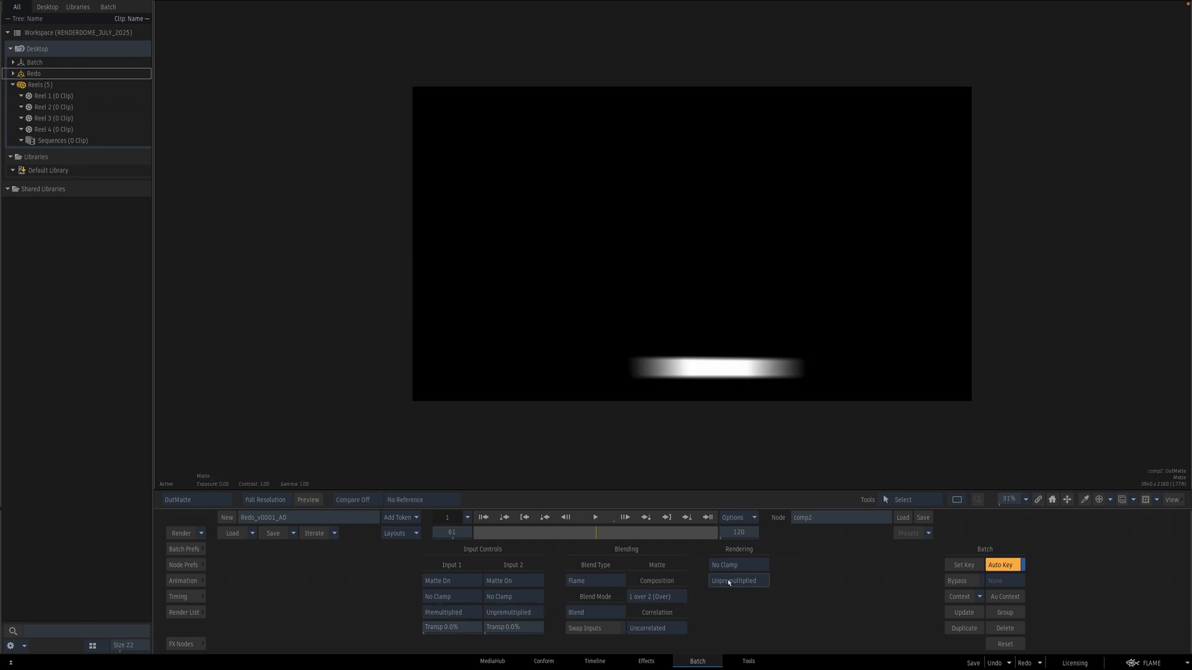
{"action": "key", "text": "F4"}
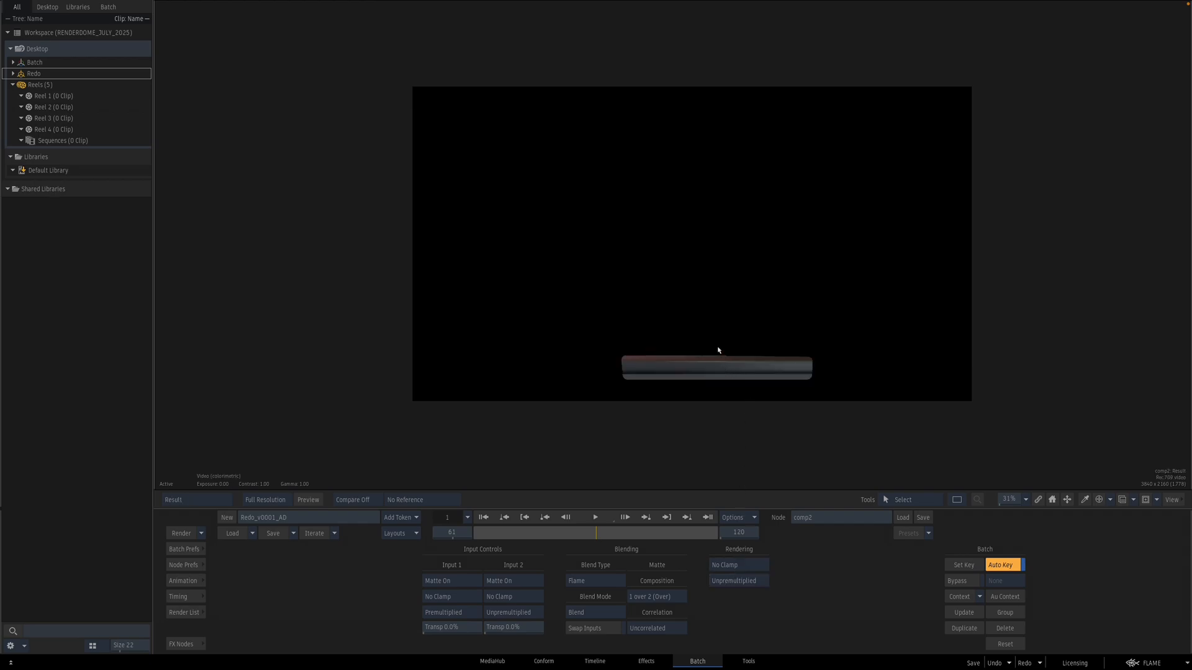
{"action": "key", "text": "Escape"}
Step: Add a third Comp node combining the BilinearStabilize output with the blurred bezel strip
{"action": "left_click_drag", "start_coordinate": [825, 328], "coordinate": [735, 316]}
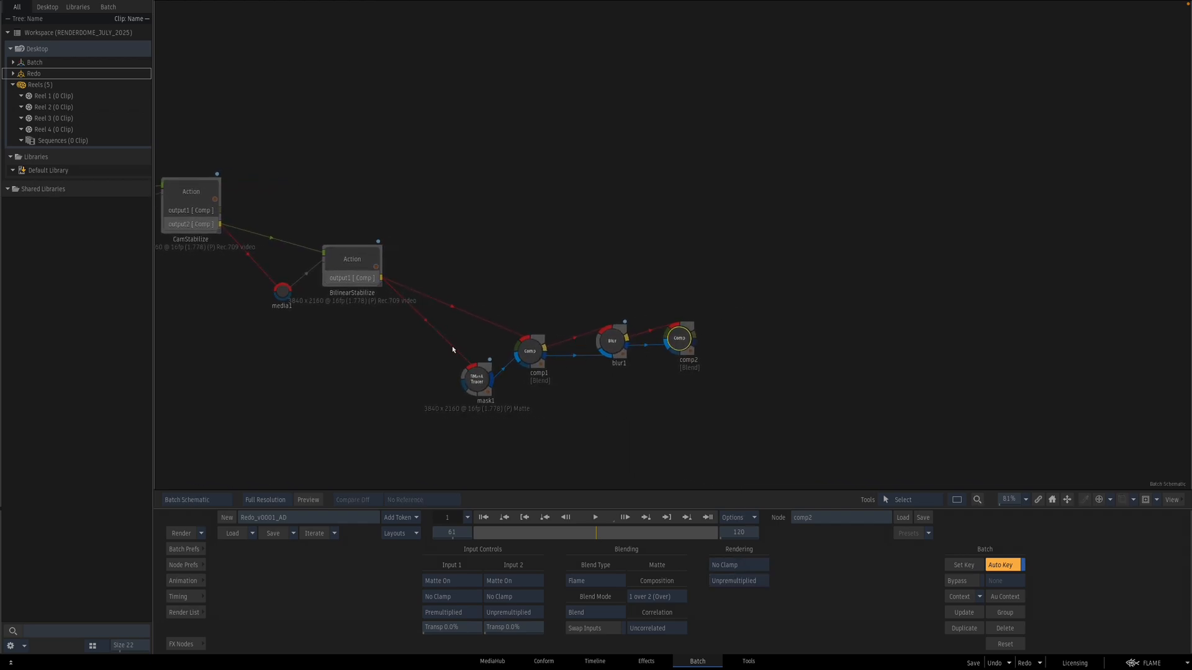
{"action": "left_click", "coordinate": [359, 255]}
{"action": "key", "text": "ctrl+v"}
{"action": "left_click_drag", "start_coordinate": [405, 230], "coordinate": [492, 649]}
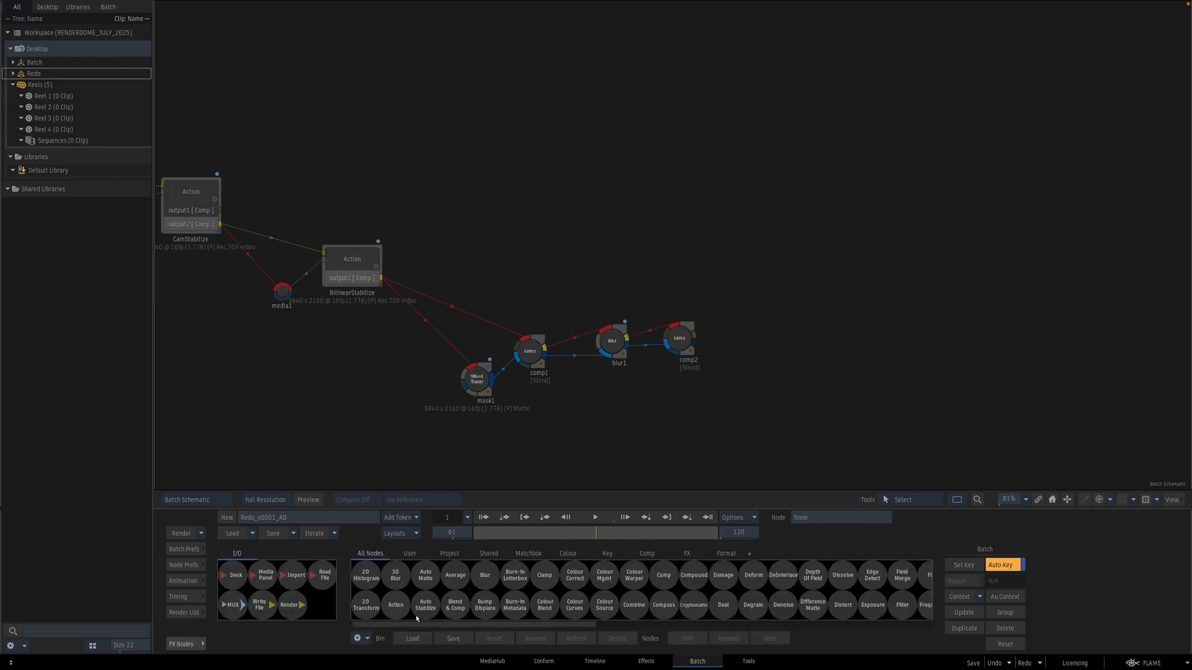
{"action": "left_click_drag", "start_coordinate": [675, 582], "coordinate": [797, 295]}
{"action": "left_click_drag", "start_coordinate": [820, 301], "coordinate": [697, 255]}
Step: Compare the third Comp's result against its inputs in the viewer
{"action": "key", "text": "F4"}
{"action": "key", "text": "F2"}
{"action": "key", "text": "F4"}
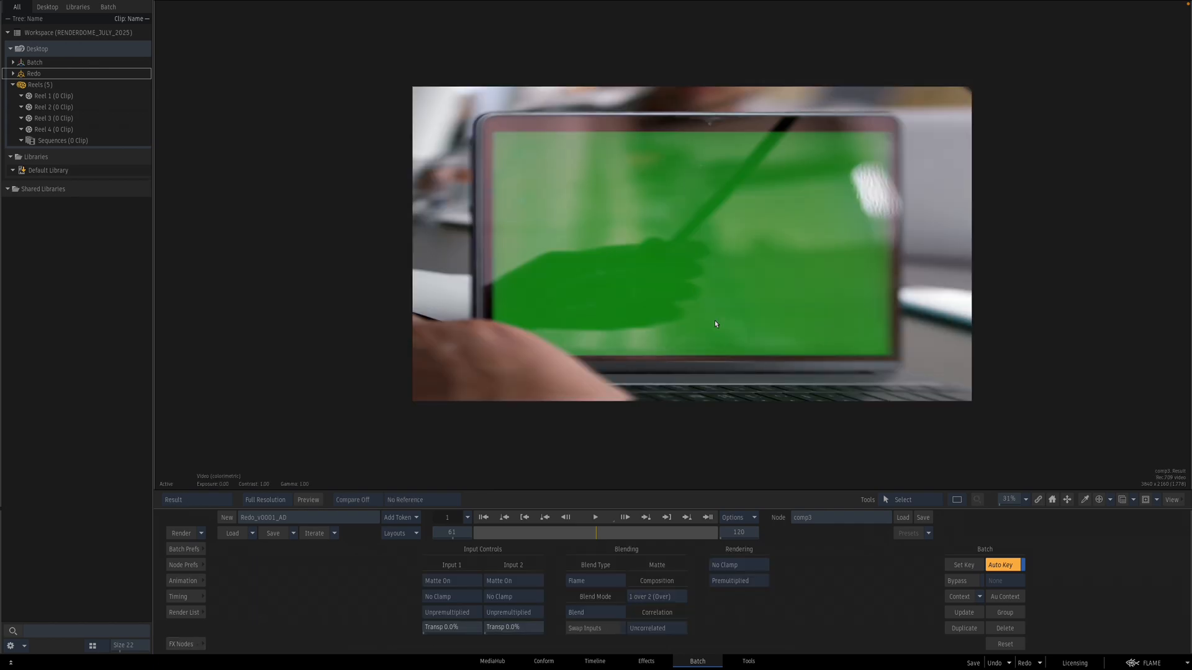
{"action": "left_click_drag", "start_coordinate": [752, 388], "coordinate": [686, 271]}
{"action": "key", "text": "F1"}
{"action": "key", "text": "F4"}
{"action": "key", "text": "F2"}
{"action": "key", "text": "F4"}
{"action": "key", "text": "F2"}
{"action": "key", "text": "F4"}
{"action": "key", "text": "F2"}
{"action": "key", "text": "F4"}
{"action": "key", "text": "F2"}
{"action": "key", "text": "F4"}
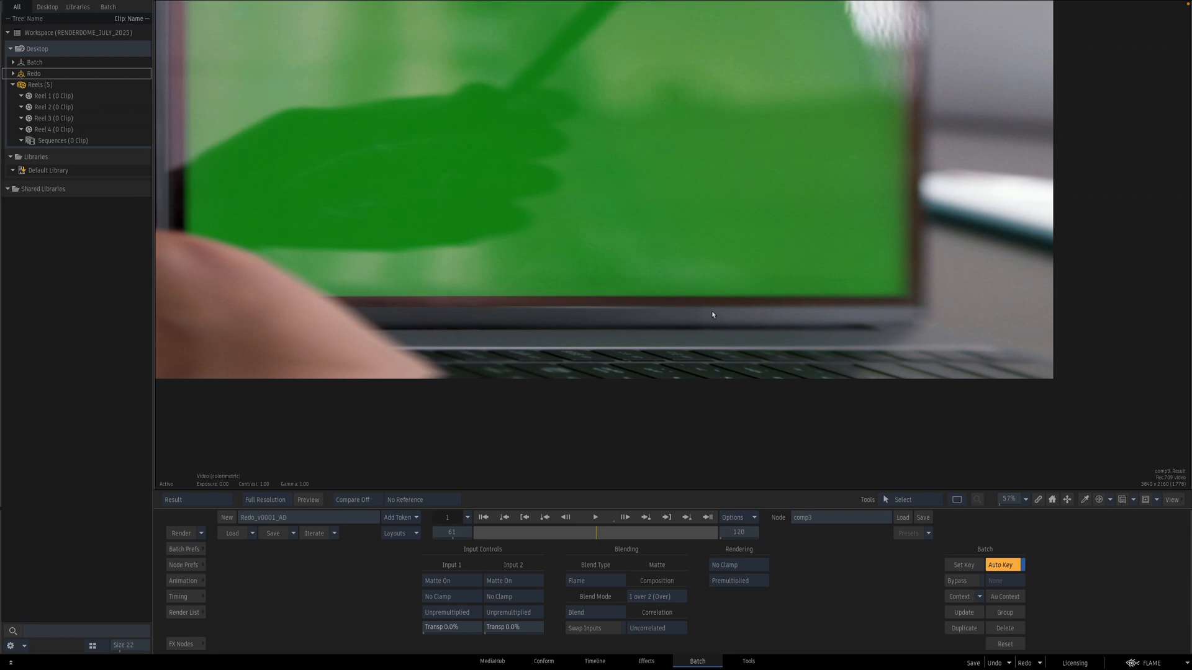
{"action": "key", "text": "Escape"}
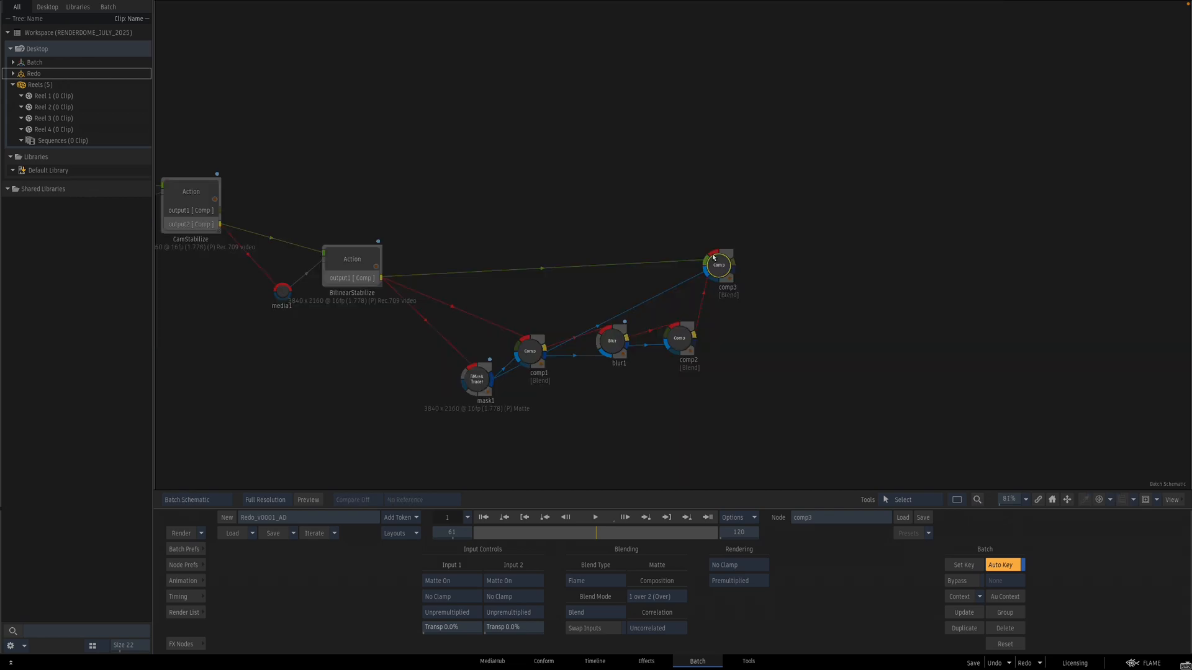
Step: Tidy the schematic by repositioning the Comp and Blur nodes and adding an elbow on the link
{"action": "left_click_drag", "start_coordinate": [841, 297], "coordinate": [823, 322]}
{"action": "left_click_drag", "start_coordinate": [531, 378], "coordinate": [539, 408]}
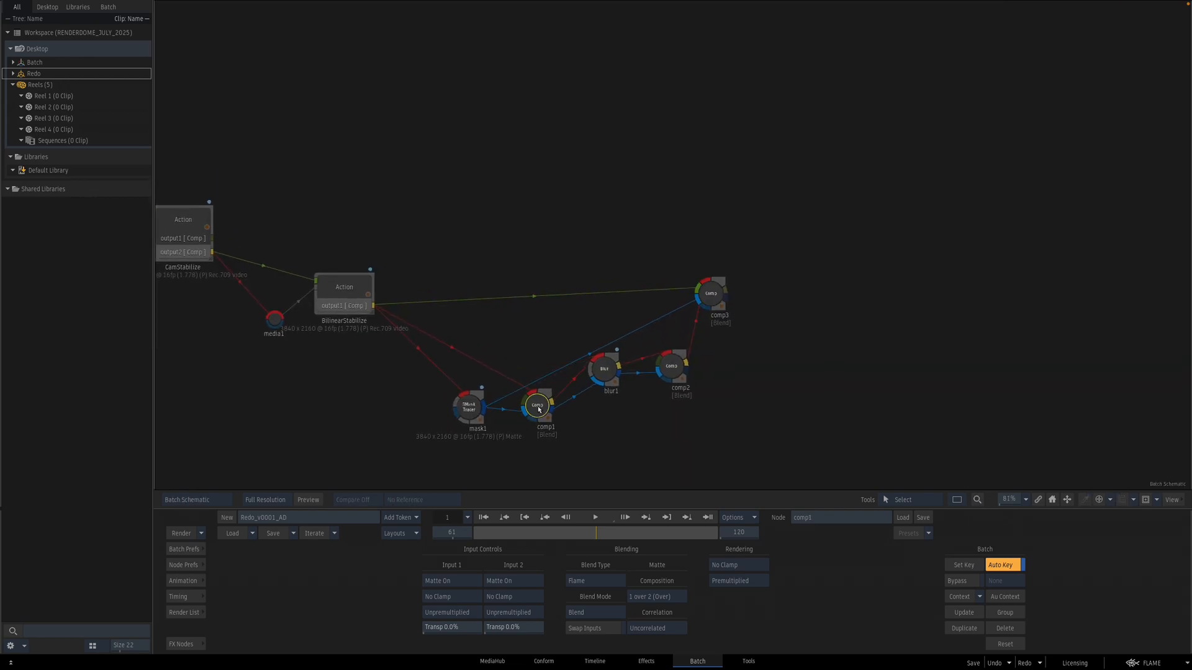
{"action": "left_click_drag", "start_coordinate": [609, 368], "coordinate": [604, 401]}
{"action": "left_click_drag", "start_coordinate": [672, 366], "coordinate": [662, 406]}
{"action": "left_click_drag", "start_coordinate": [712, 293], "coordinate": [706, 307]}
{"action": "key", "text": "p"}
{"action": "left_click_drag", "start_coordinate": [578, 366], "coordinate": [524, 339]}
{"action": "key", "text": "Escape"}
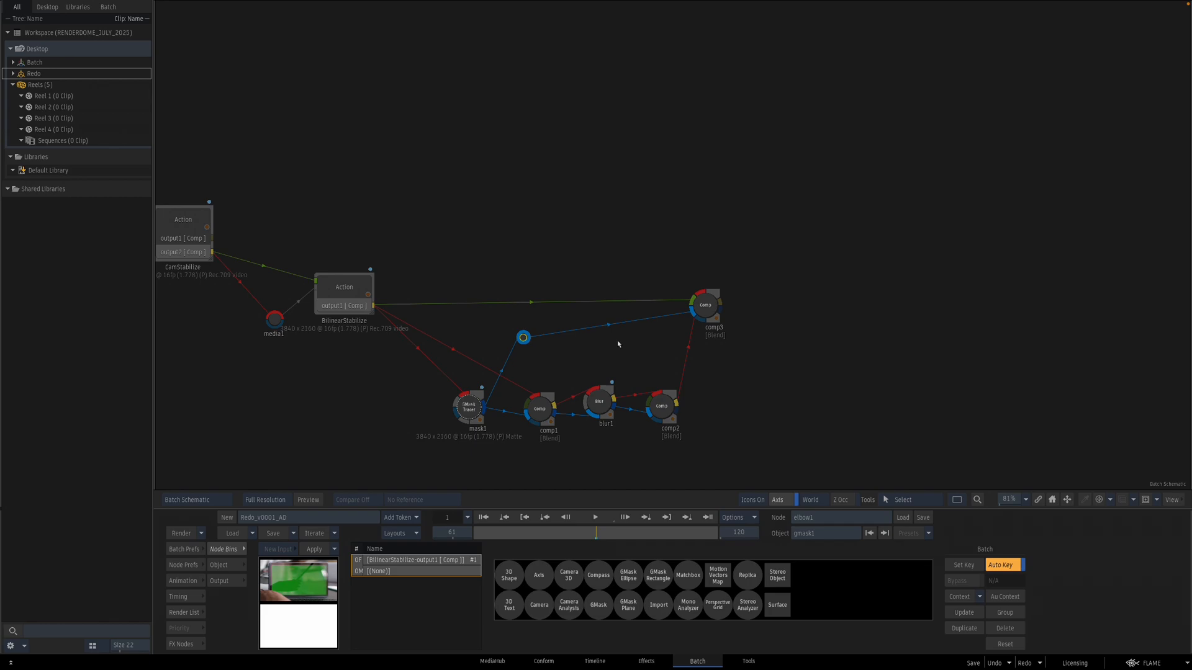
Step: Review the third Comp's result and front input in the viewer
{"action": "left_click", "coordinate": [706, 306]}
{"action": "key", "text": "F4"}
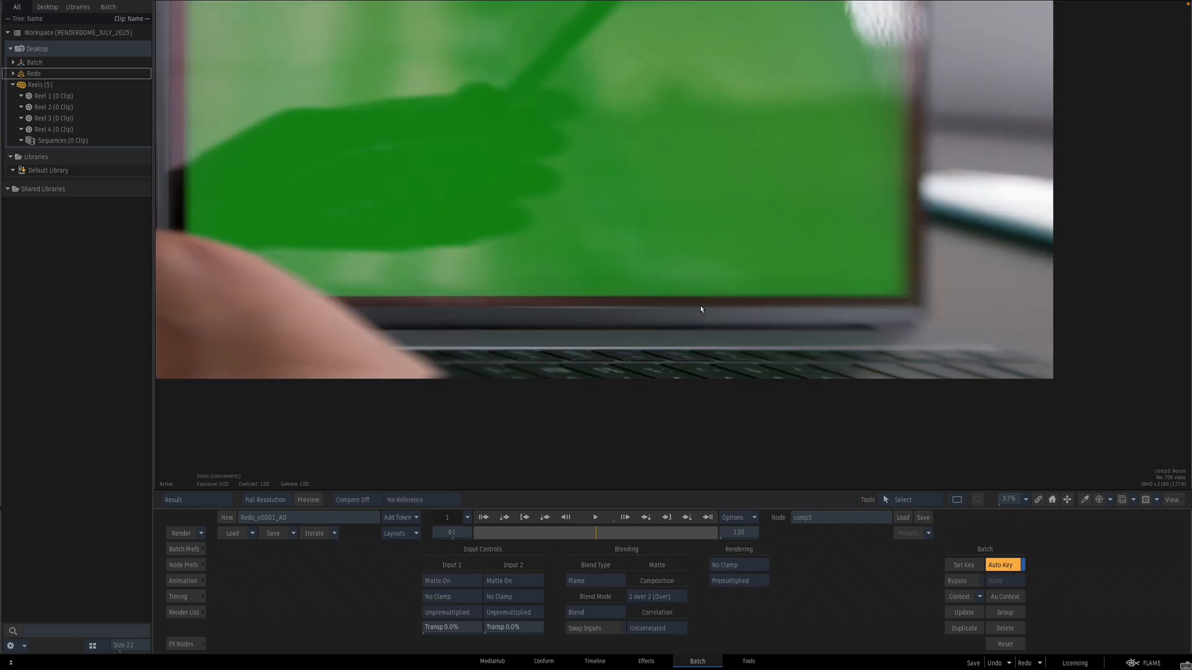
{"action": "key", "text": "Escape"}
{"action": "left_click_drag", "start_coordinate": [939, 319], "coordinate": [594, 310]}
{"action": "key", "text": "F4"}
{"action": "left_click_drag", "start_coordinate": [828, 348], "coordinate": [723, 323]}
{"action": "left_click_drag", "start_coordinate": [594, 99], "coordinate": [594, 128]}
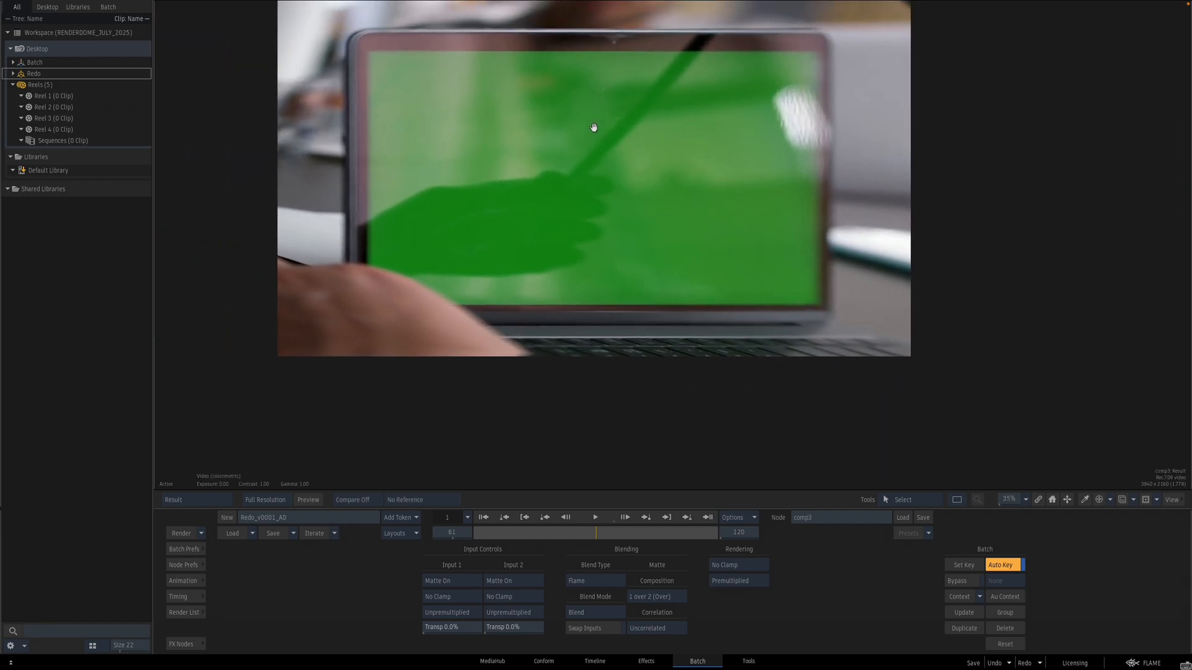
{"action": "key", "text": "F4"}
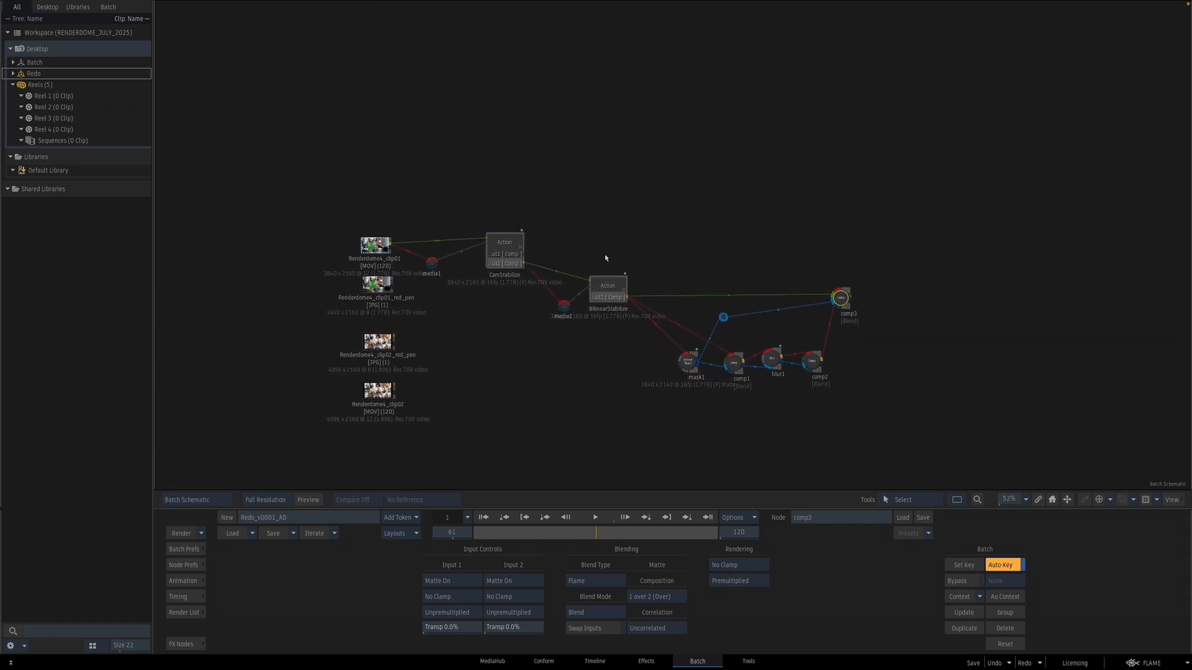
Step: Paste a copy of the CamStabilize Action and connect it to the laptop clip through an elbow
{"action": "left_click_drag", "start_coordinate": [565, 189], "coordinate": [413, 274]}
{"action": "key", "text": "ctrl+v"}
{"action": "left_click_drag", "start_coordinate": [495, 262], "coordinate": [1035, 154]}
{"action": "left_click", "coordinate": [937, 188]}
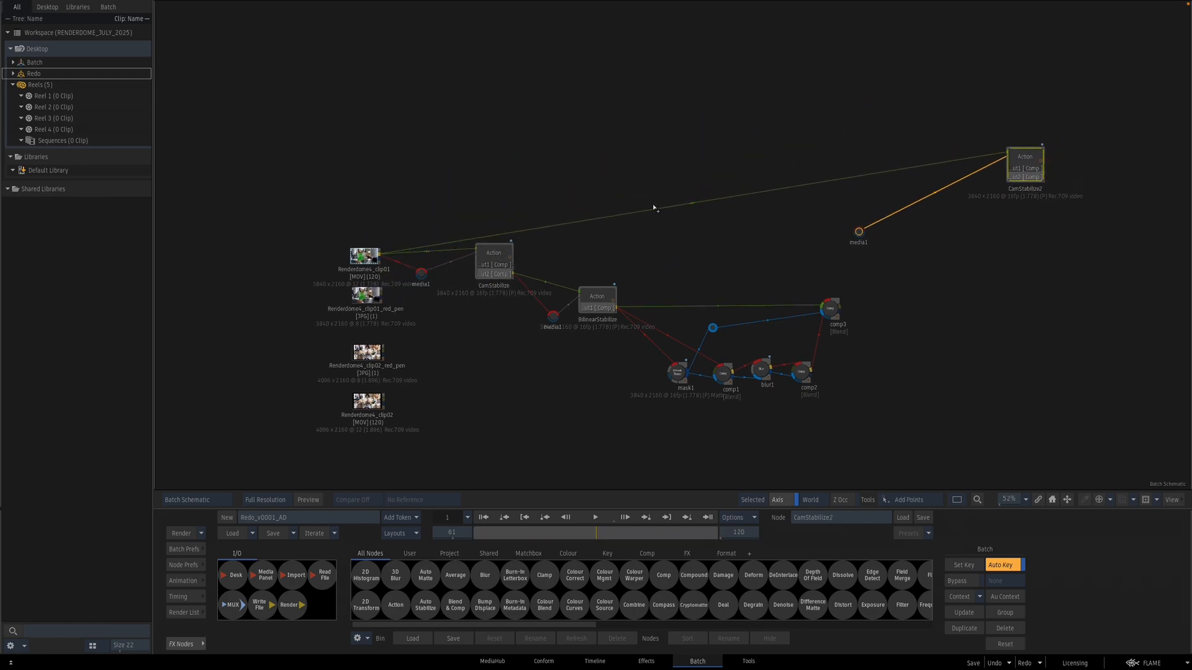
{"action": "left_click_drag", "start_coordinate": [650, 210], "coordinate": [524, 145]}
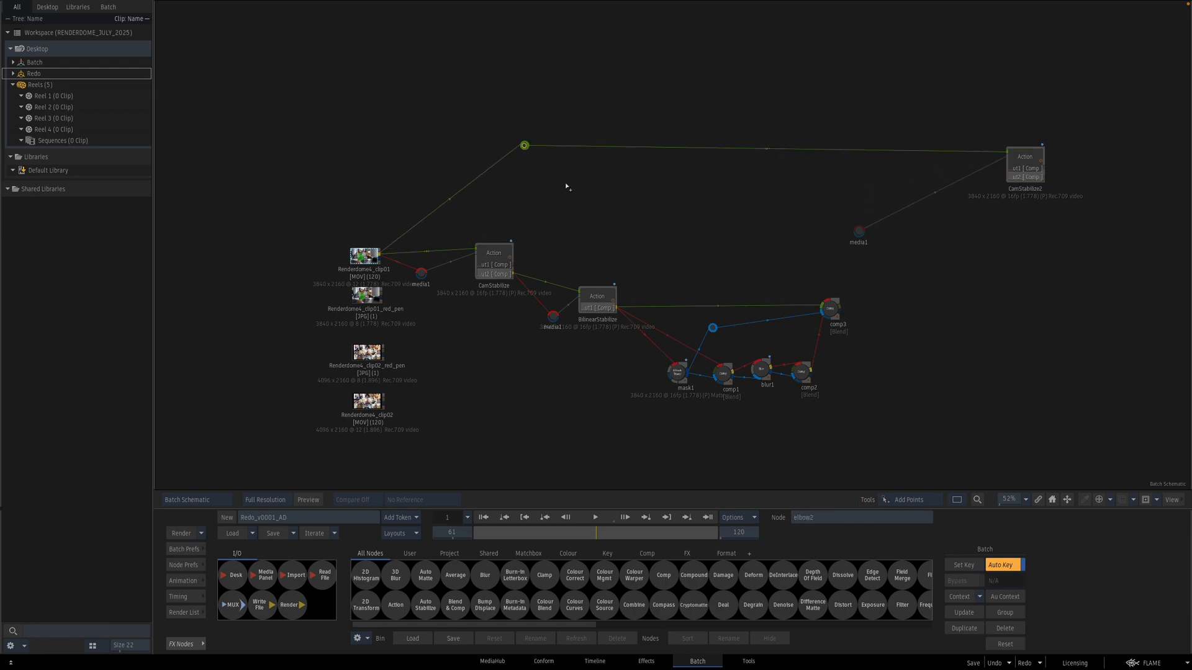
{"action": "left_click_drag", "start_coordinate": [887, 255], "coordinate": [674, 223]}
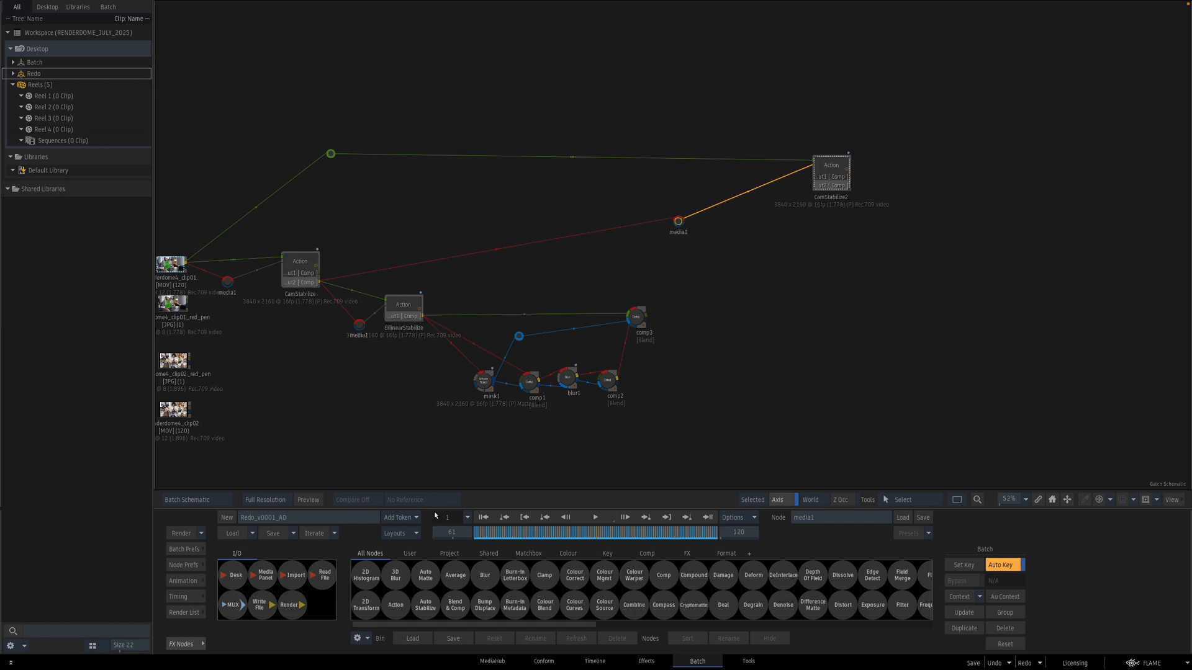
Step: Insert a Colour Correct node on the laptop clip's link into CamStabilize2 and shift its colour balance
{"action": "left_click_drag", "start_coordinate": [587, 579], "coordinate": [499, 249]}
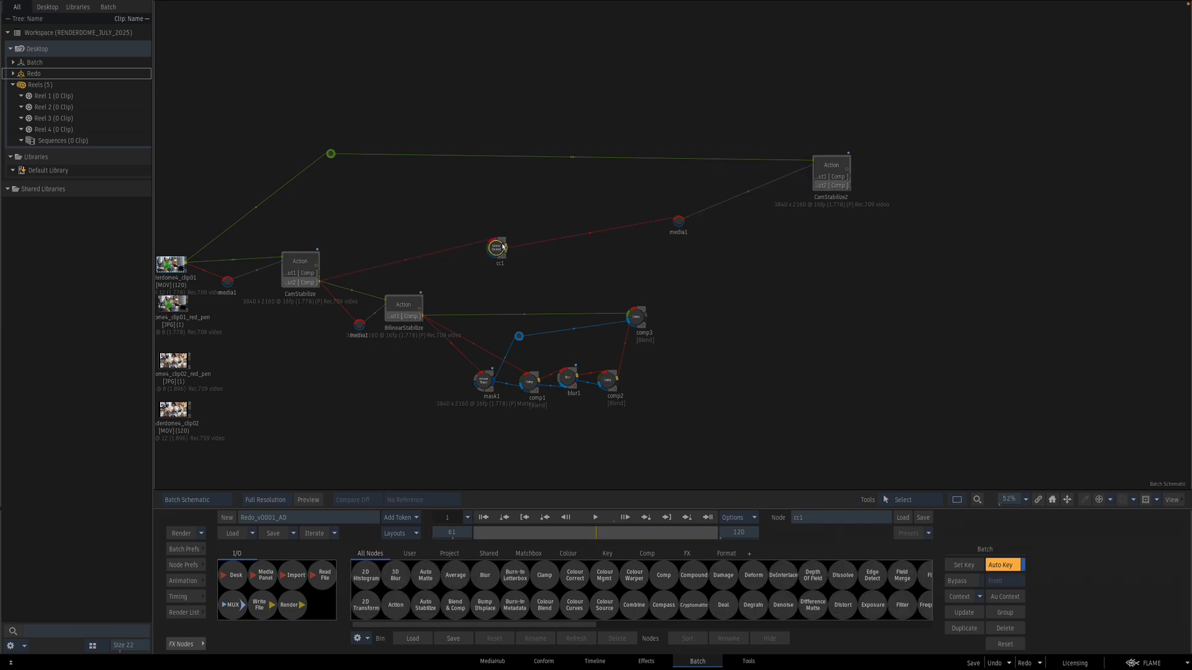
{"action": "double_click", "coordinate": [498, 248]}
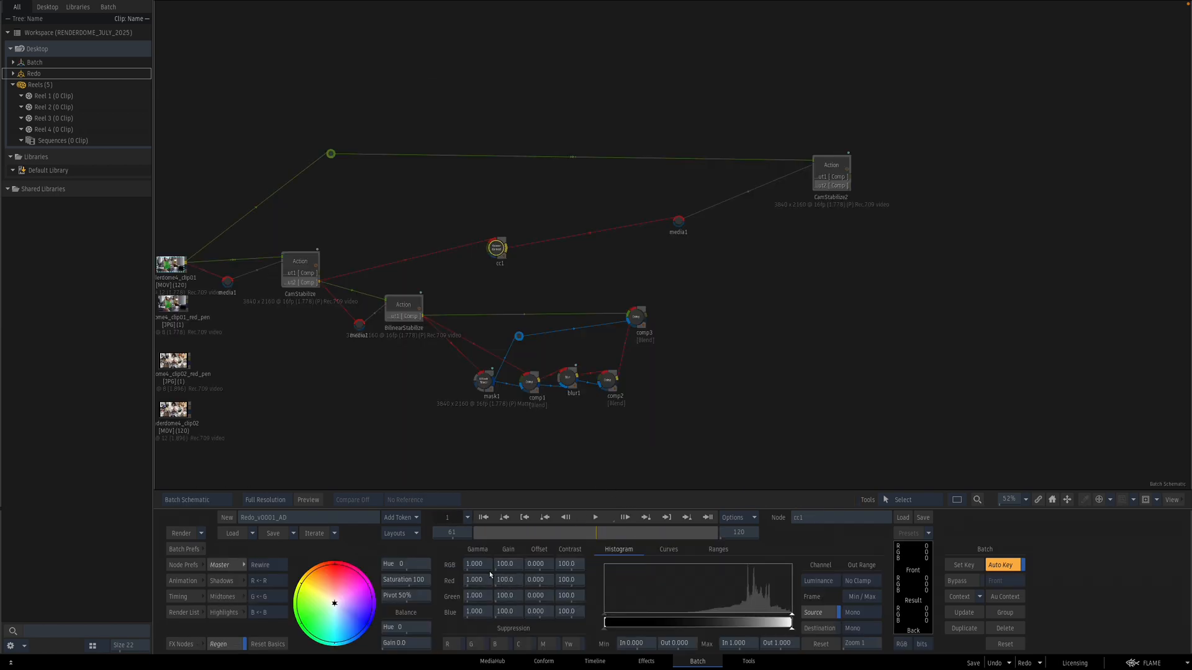
{"action": "left_click_drag", "start_coordinate": [346, 600], "coordinate": [355, 589]}
{"action": "key", "text": "Escape"}
Step: Open the CamStabilize2 Action and delete the unneeded camera, axis, surface and diffuse nodes from its schematic
{"action": "double_click", "coordinate": [836, 168]}
{"action": "key", "text": "Escape"}
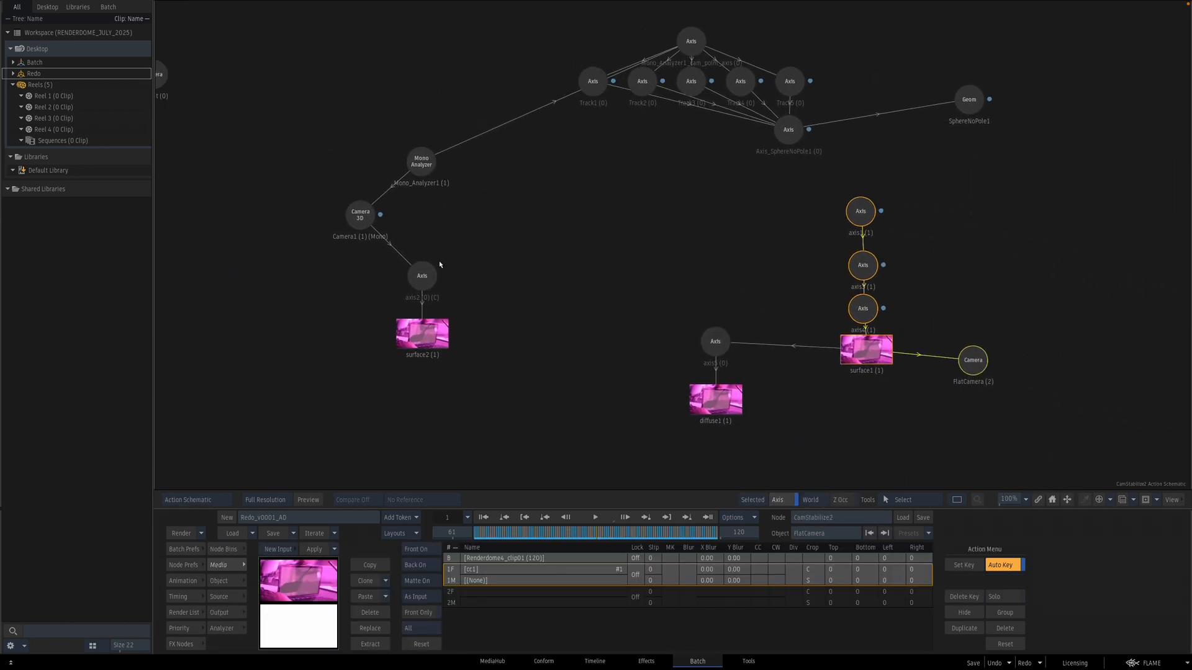
{"action": "left_click", "coordinate": [360, 214]}
{"action": "left_click", "coordinate": [457, 269]}
{"action": "left_click_drag", "start_coordinate": [428, 315], "coordinate": [370, 667]}
{"action": "left_click_drag", "start_coordinate": [894, 415], "coordinate": [628, 410]}
{"action": "left_click_drag", "start_coordinate": [607, 351], "coordinate": [604, 357]}
{"action": "left_click", "coordinate": [224, 549]}
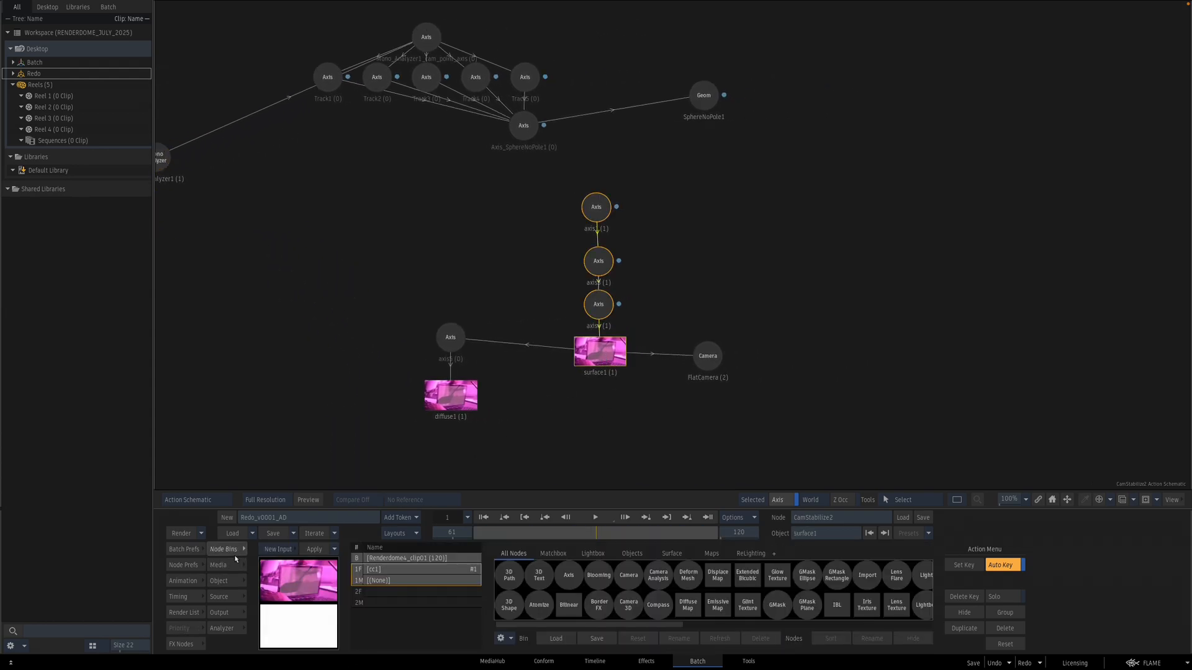
{"action": "left_click", "coordinate": [662, 428]}
{"action": "left_click_drag", "start_coordinate": [451, 340], "coordinate": [471, 633]}
{"action": "left_click_drag", "start_coordinate": [711, 360], "coordinate": [612, 646]}
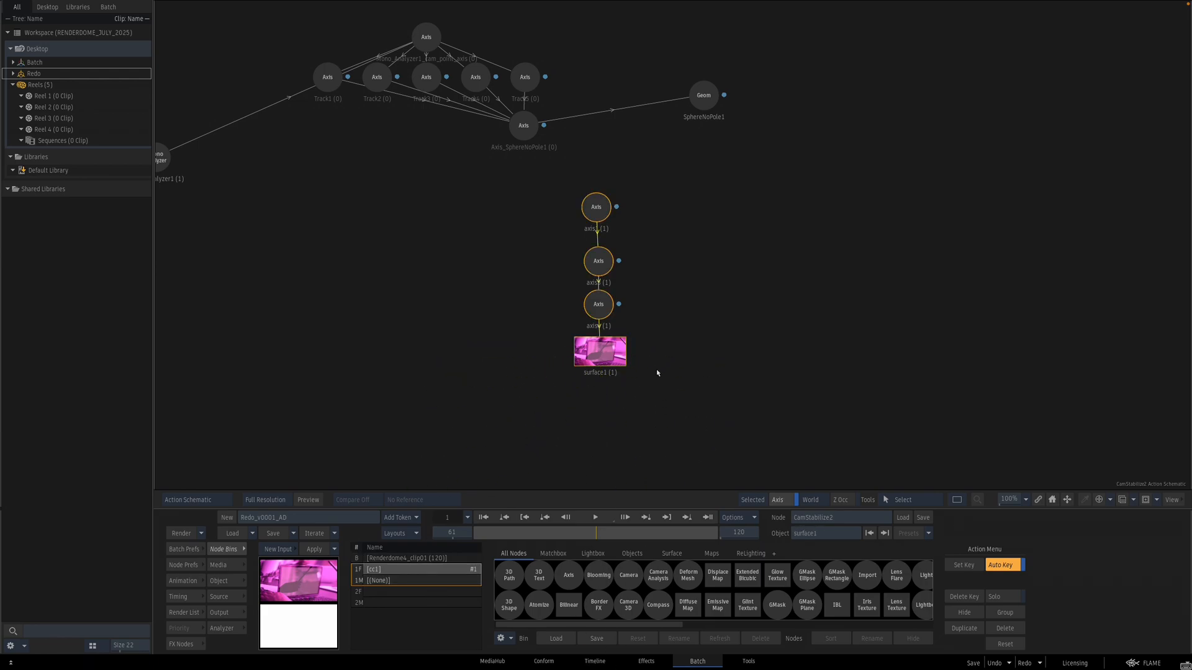
Step: Review the remaining surface's tracking over the clip in the viewer, scrubbing through several frames
{"action": "key", "text": "F4"}
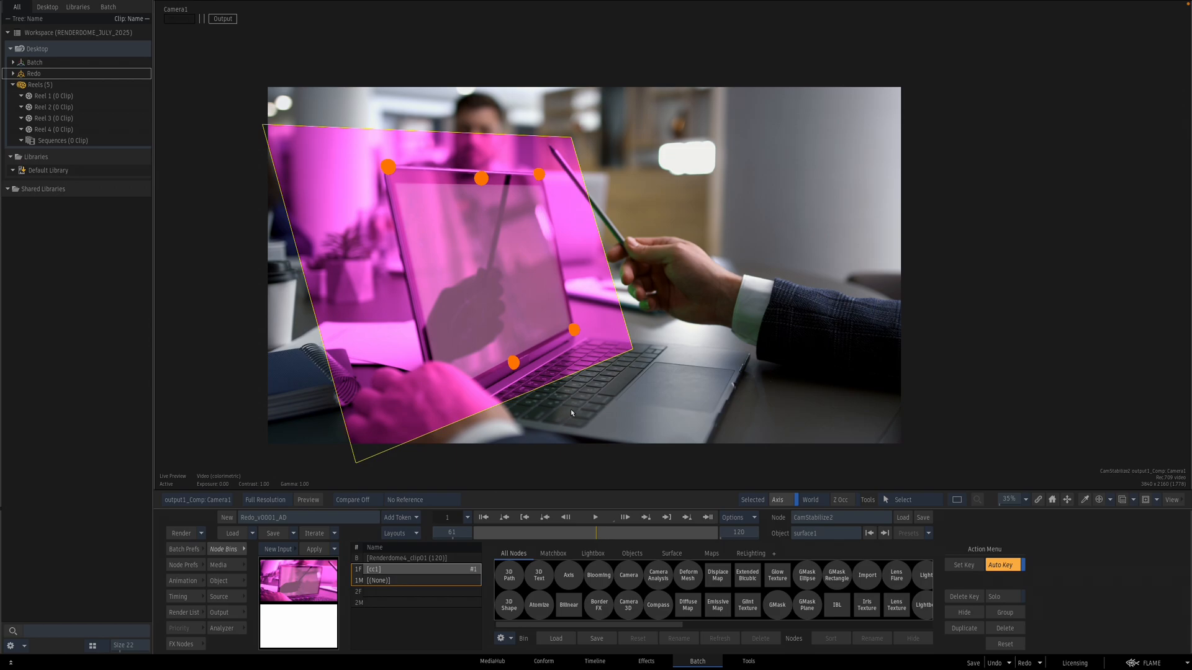
{"action": "key", "text": "F4"}
{"action": "left_click", "coordinate": [695, 95]}
{"action": "key", "text": "F4"}
{"action": "key", "text": "h"}
{"action": "key", "text": "F4"}
{"action": "left_click", "coordinate": [617, 357]}
{"action": "key", "text": "F4"}
{"action": "left_click", "coordinate": [714, 535]}
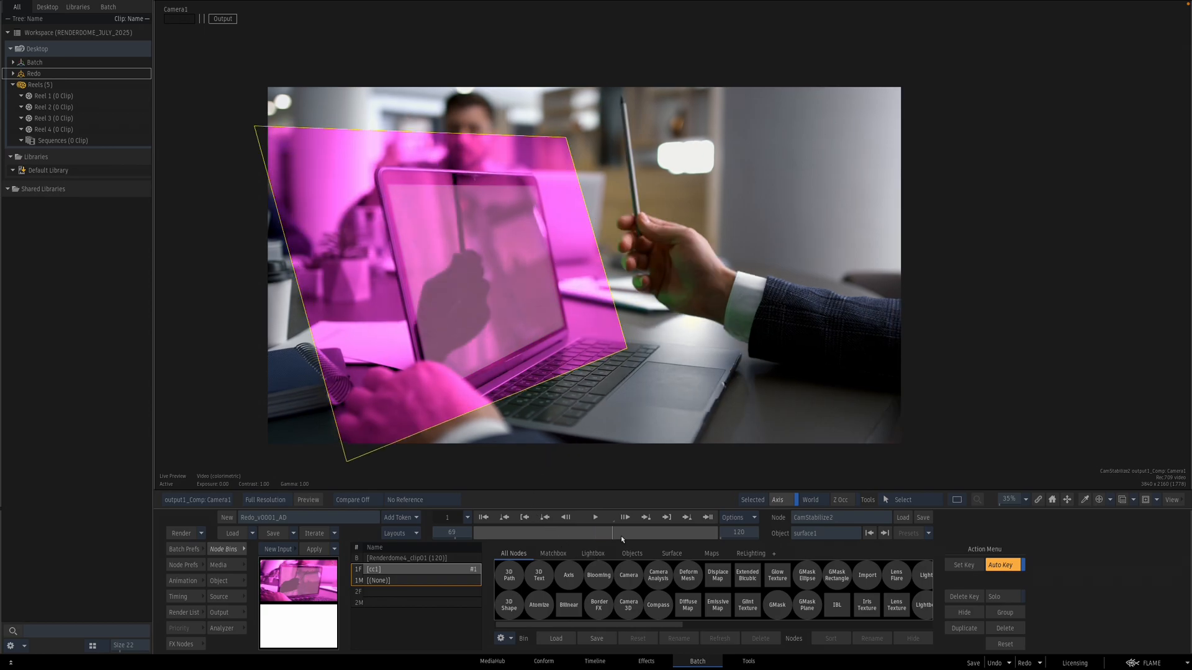
{"action": "mouse_move", "coordinate": [716, 538]}
{"action": "left_mouse_down"}
{"action": "mouse_move", "coordinate": [474, 539]}
{"action": "mouse_move", "coordinate": [696, 538]}
{"action": "left_mouse_up"}
{"action": "key", "text": "h"}
{"action": "key", "text": "h"}
{"action": "key", "text": "h"}
{"action": "key", "text": "h"}
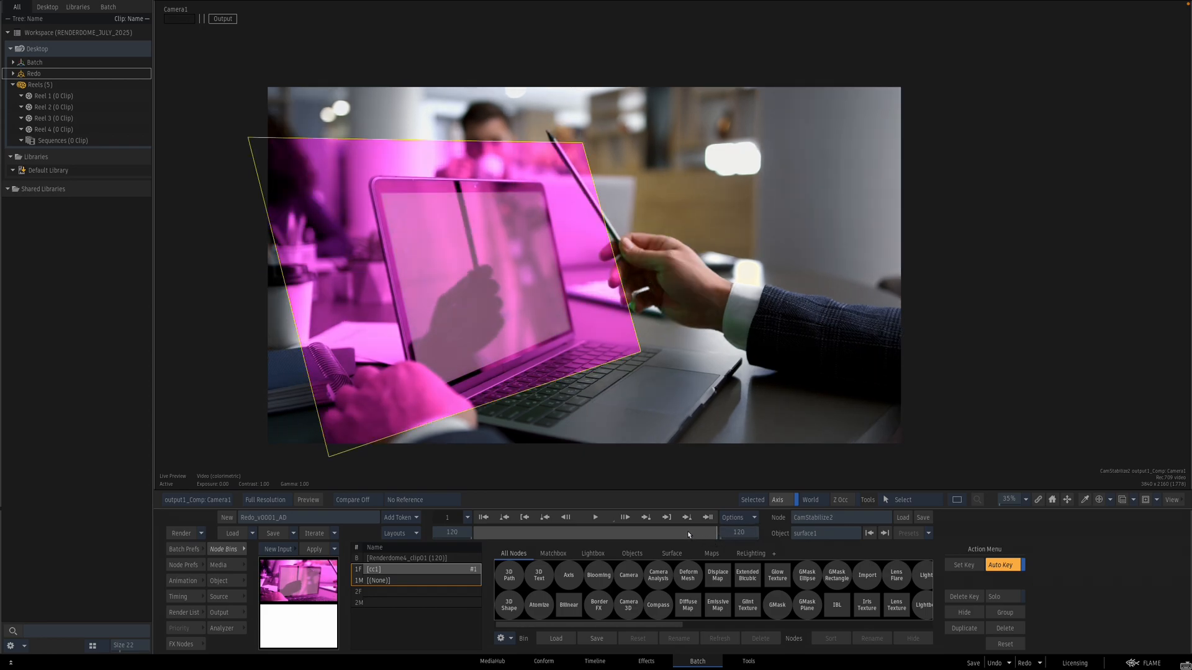
{"action": "key", "text": "Escape"}
Step: Inspect the BilinearStabilize Action's surface in the viewer
{"action": "left_click_drag", "start_coordinate": [741, 314], "coordinate": [651, 292]}
{"action": "double_click", "coordinate": [315, 280]}
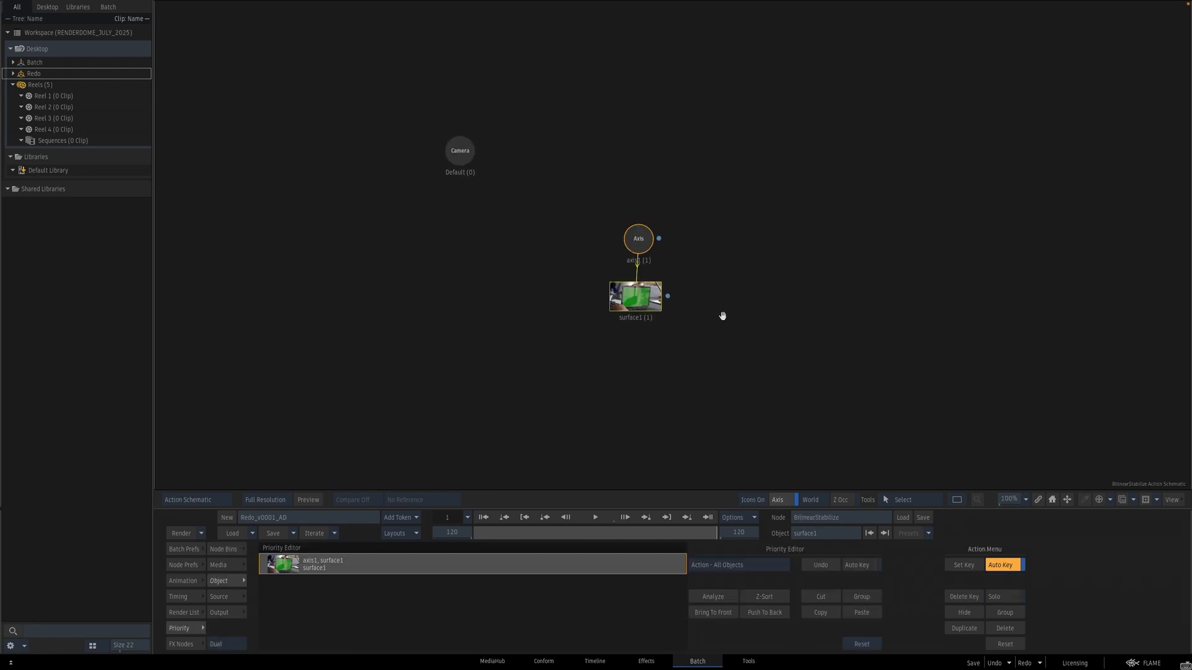
{"action": "left_click_drag", "start_coordinate": [481, 246], "coordinate": [479, 248]}
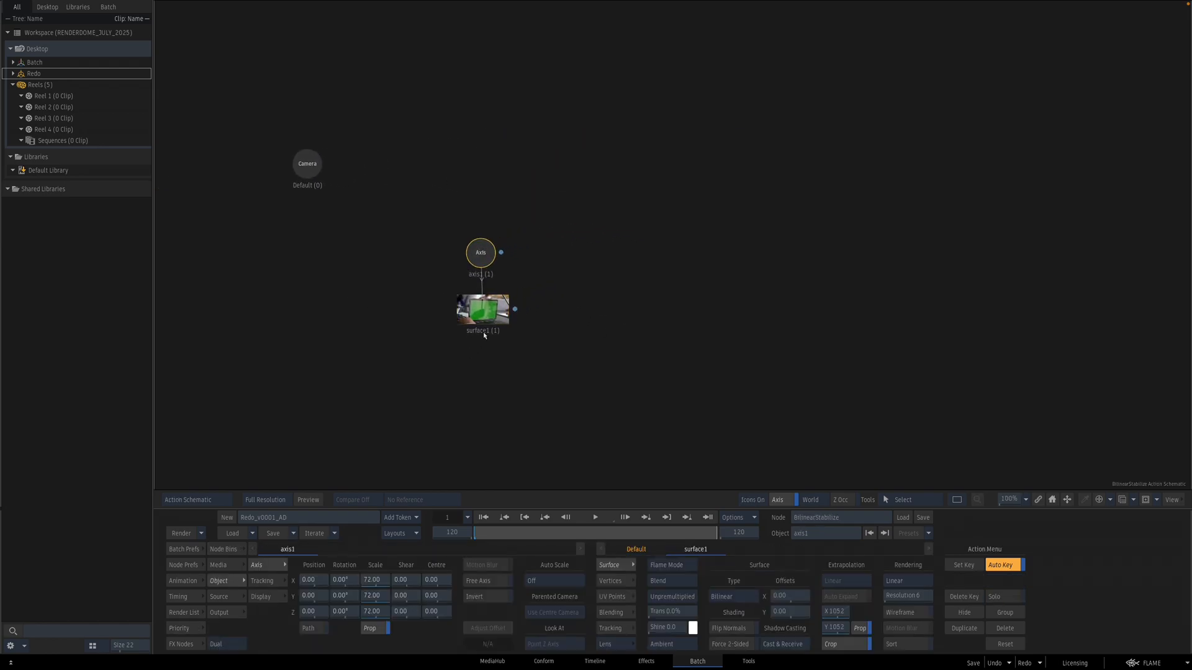
{"action": "left_click", "coordinate": [485, 315]}
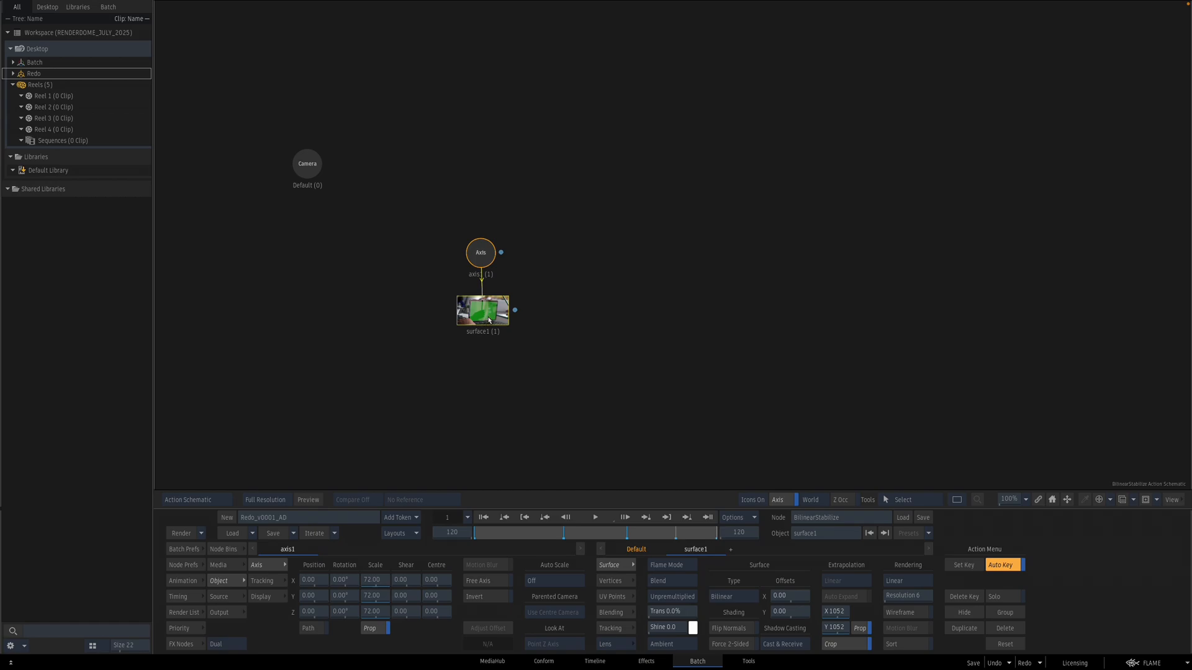
{"action": "key", "text": "F4"}
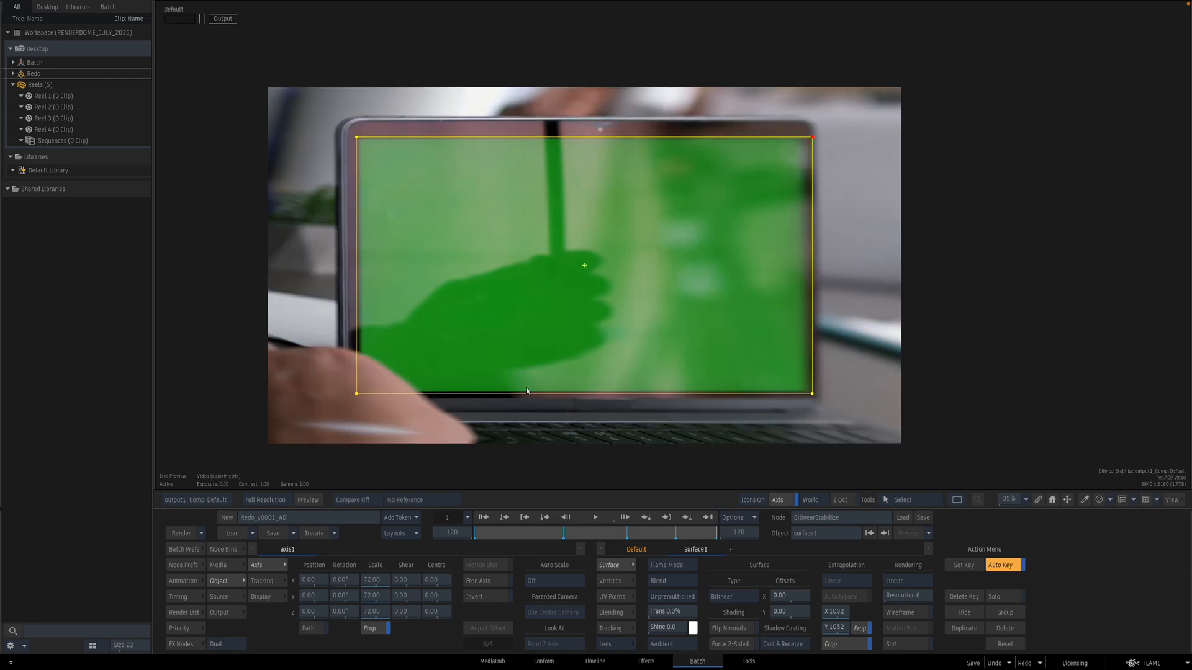
{"action": "key", "text": "Escape"}
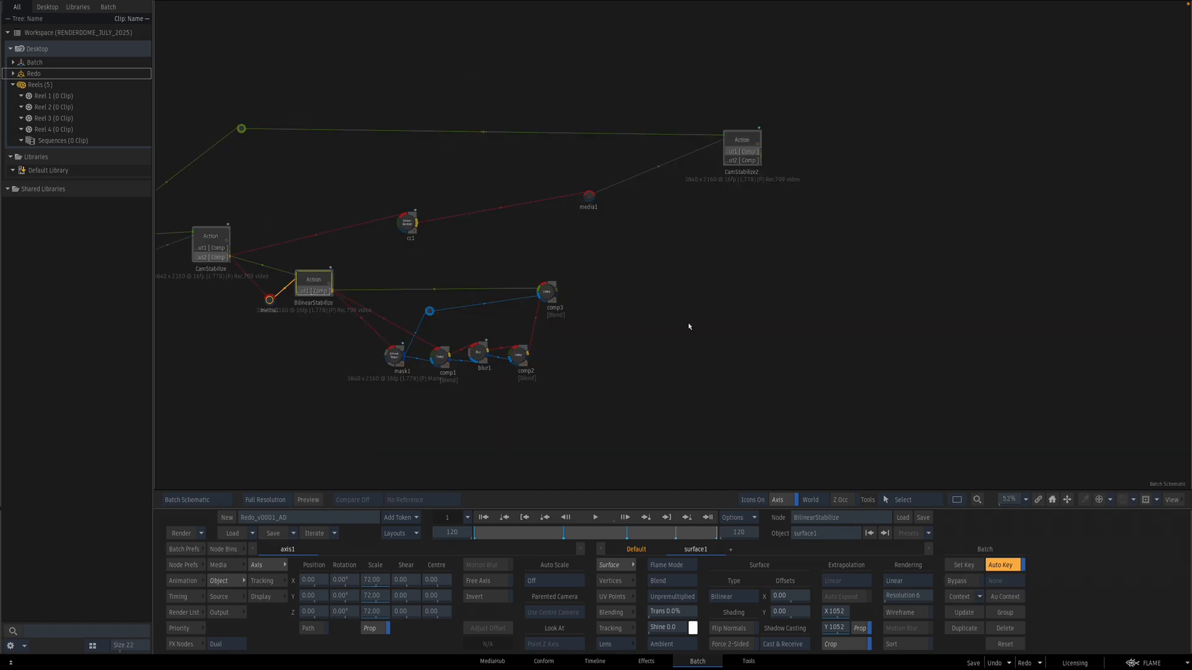
Step: Copy and paste the BilinearStabilize Action and place the copy to the right of the third Comp
{"action": "left_click_drag", "start_coordinate": [687, 330], "coordinate": [664, 357]}
{"action": "left_click", "coordinate": [524, 323]}
{"action": "left_click_drag", "start_coordinate": [525, 324], "coordinate": [514, 323]}
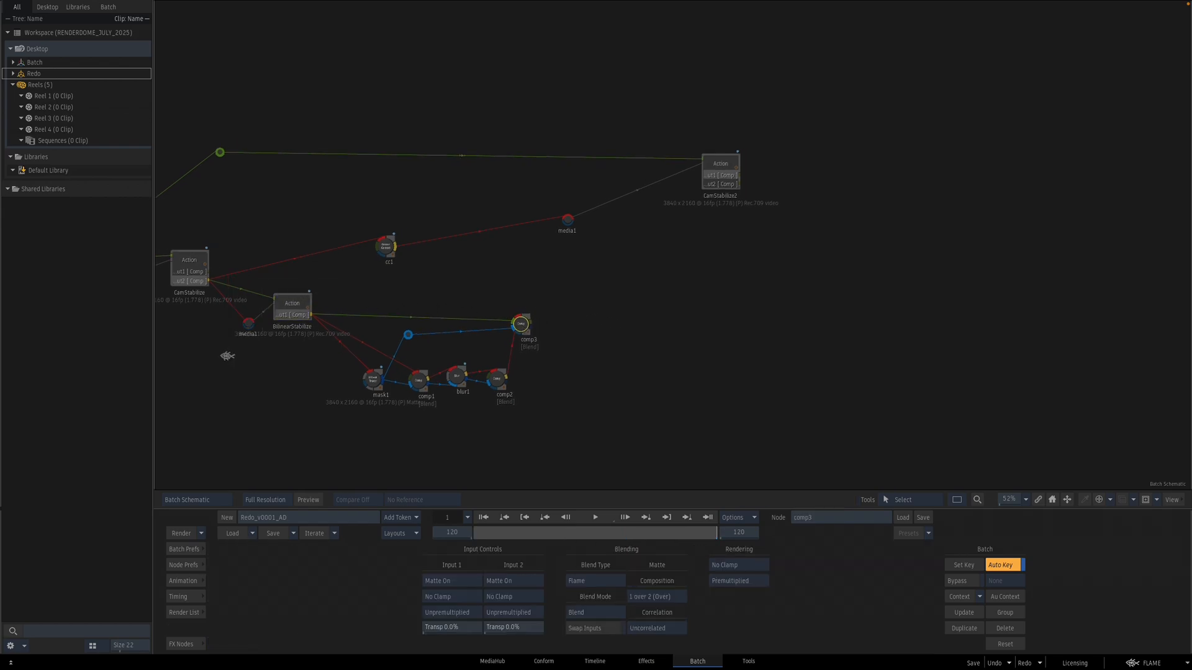
{"action": "left_click", "coordinate": [290, 326]}
{"action": "key", "text": "ctrl+c"}
{"action": "key", "text": "ctrl+v"}
{"action": "left_click_drag", "start_coordinate": [332, 307], "coordinate": [644, 293]}
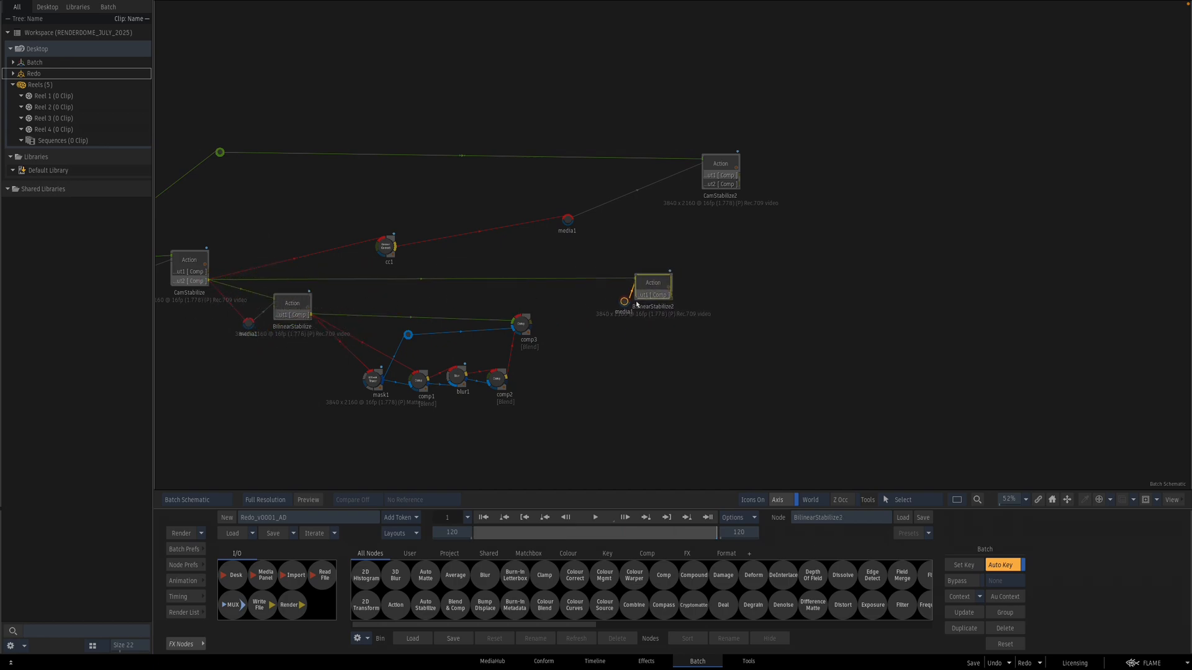
Step: Add a second colour correction node cc2 feeding the copied Action and shift its hue and gain
{"action": "left_click_drag", "start_coordinate": [710, 350], "coordinate": [652, 359]}
{"action": "left_click_drag", "start_coordinate": [566, 312], "coordinate": [503, 314]}
{"action": "left_click_drag", "start_coordinate": [328, 259], "coordinate": [415, 310]}
{"action": "double_click", "coordinate": [415, 310]}
{"action": "left_click_drag", "start_coordinate": [345, 601], "coordinate": [327, 586]}
{"action": "left_click", "coordinate": [685, 309]}
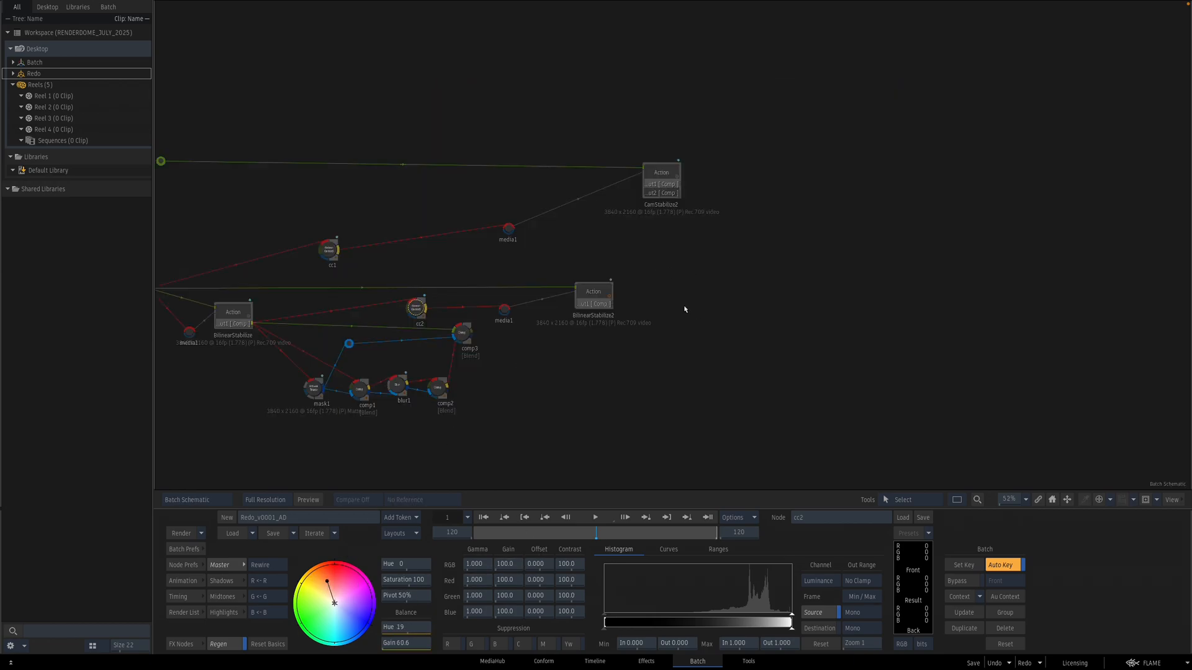
Step: In the copied Action, copy the surface's UV point data to vertex animation
{"action": "double_click", "coordinate": [598, 296]}
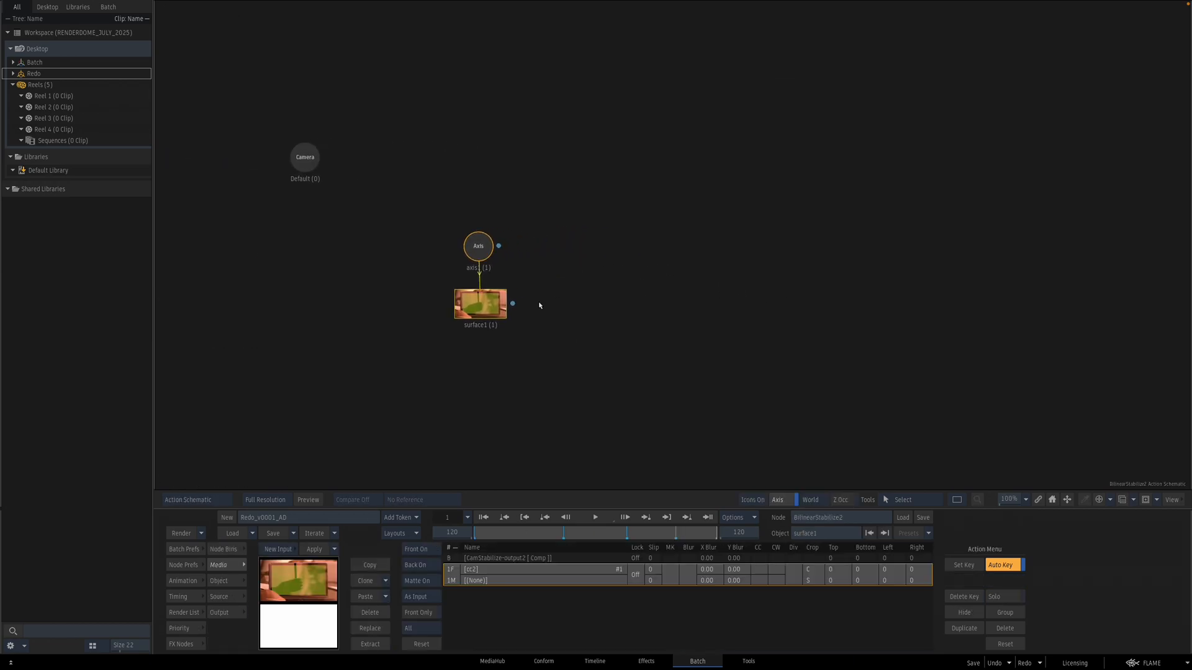
{"action": "double_click", "coordinate": [489, 304]}
{"action": "key", "text": "F4"}
{"action": "key", "text": "Escape"}
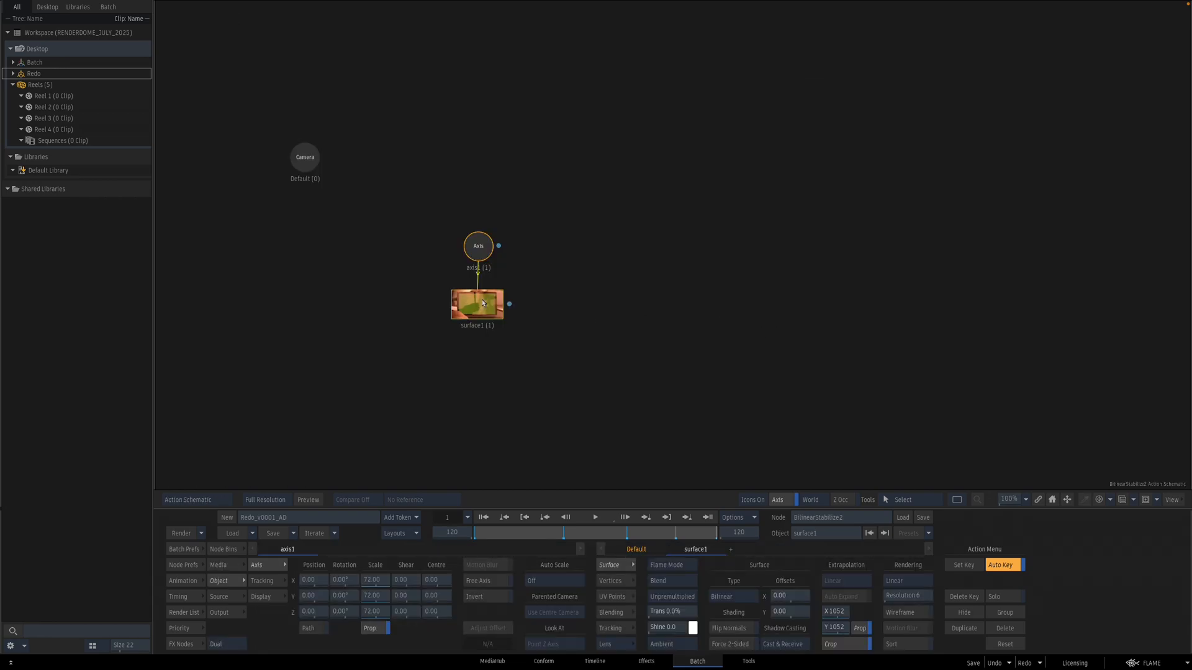
{"action": "key", "text": "F4"}
{"action": "left_click", "coordinate": [612, 596]}
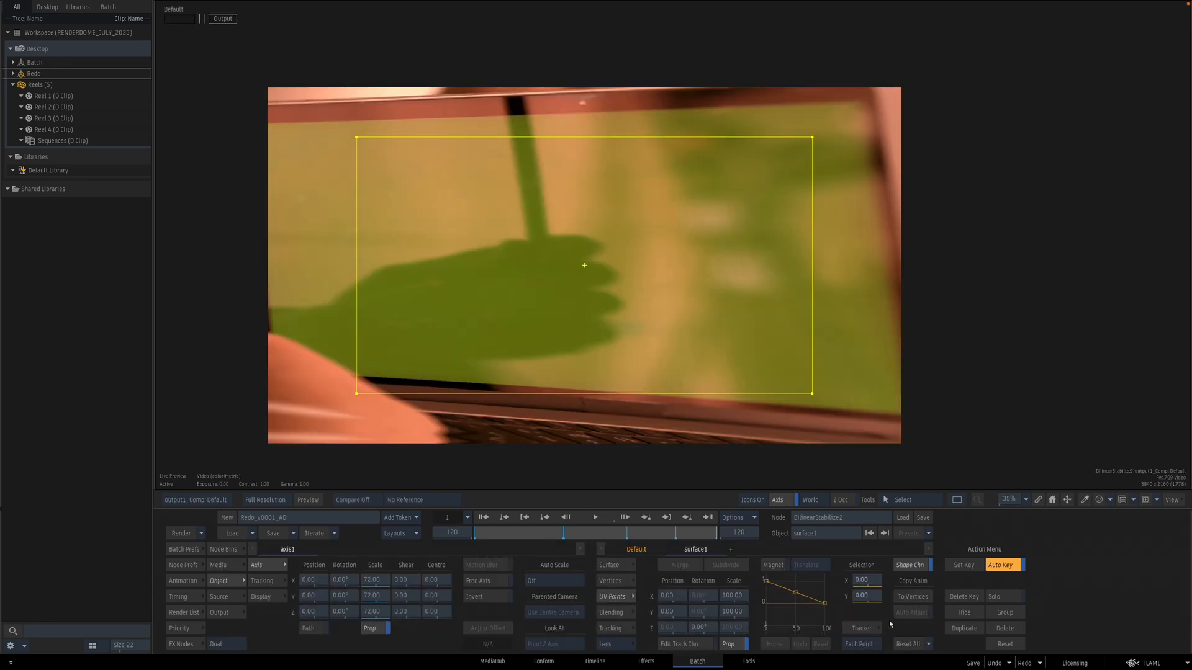
{"action": "left_click", "coordinate": [918, 598]}
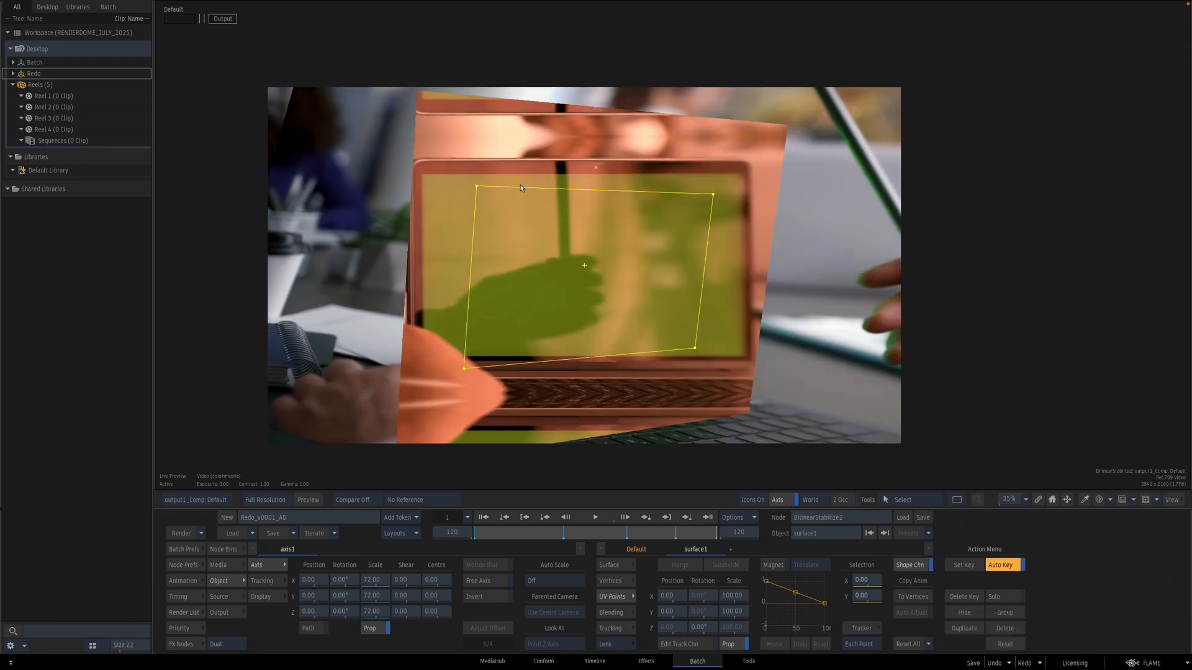
{"action": "left_click", "coordinate": [907, 644]}
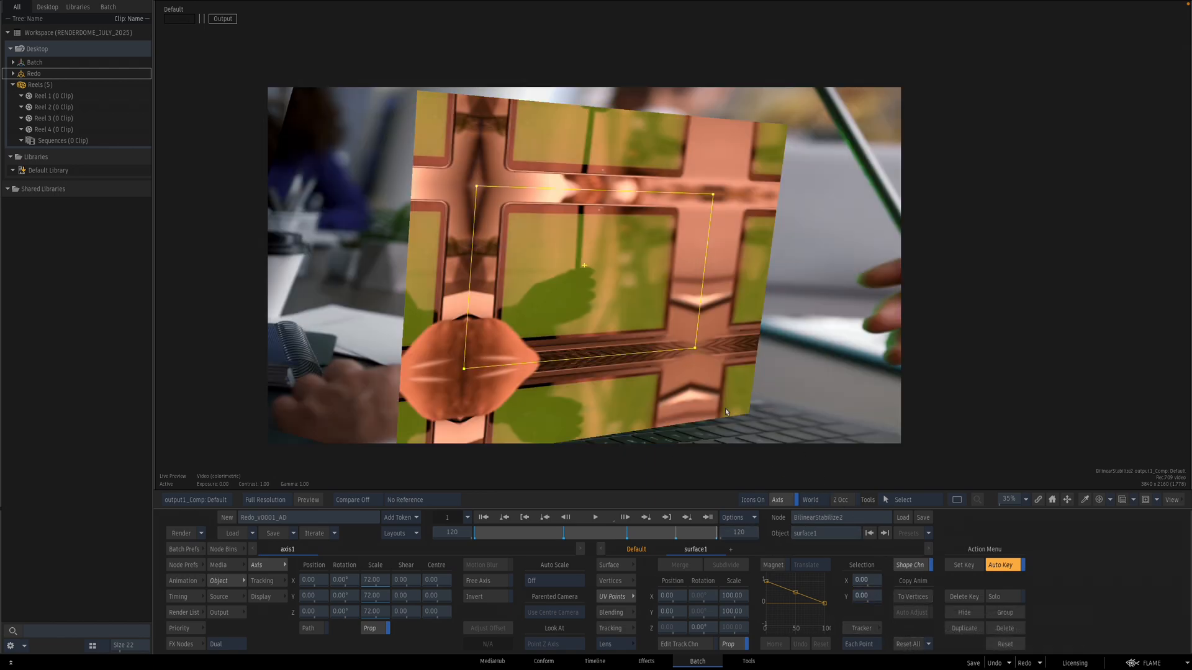
Step: Reset the surface's parameters and scrub through the clip to check the stabilized result
{"action": "key", "text": "grave"}
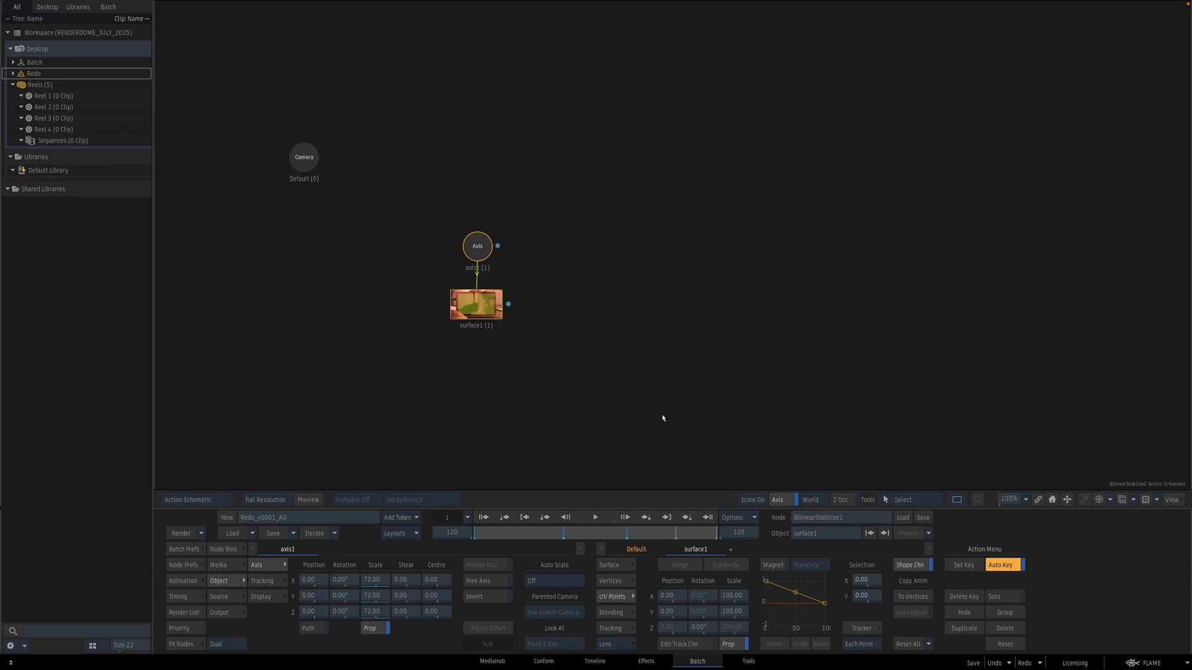
{"action": "key", "text": "F4"}
{"action": "left_click", "coordinate": [628, 565]}
{"action": "left_click", "coordinate": [839, 611], "text": "ctrl"}
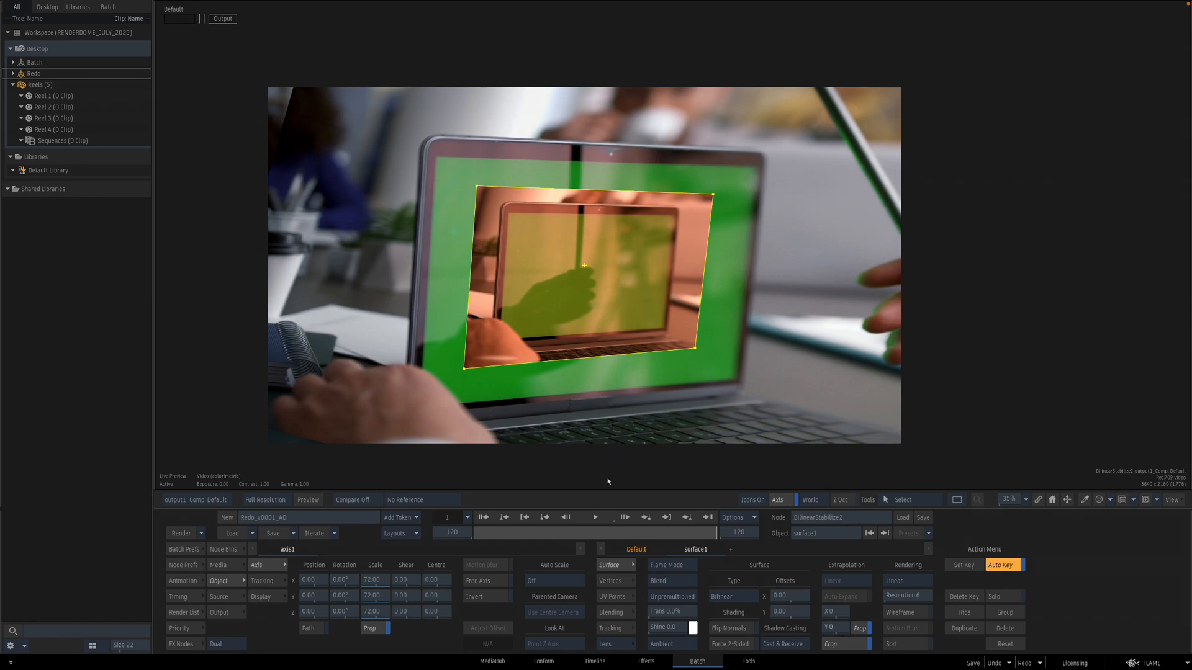
{"action": "left_click_drag", "start_coordinate": [706, 533], "coordinate": [543, 519]}
{"action": "key", "text": "Escape"}
Step: Compare the original BilinearStabilize Action's result with its source in the viewer
{"action": "left_click_drag", "start_coordinate": [403, 336], "coordinate": [533, 341]}
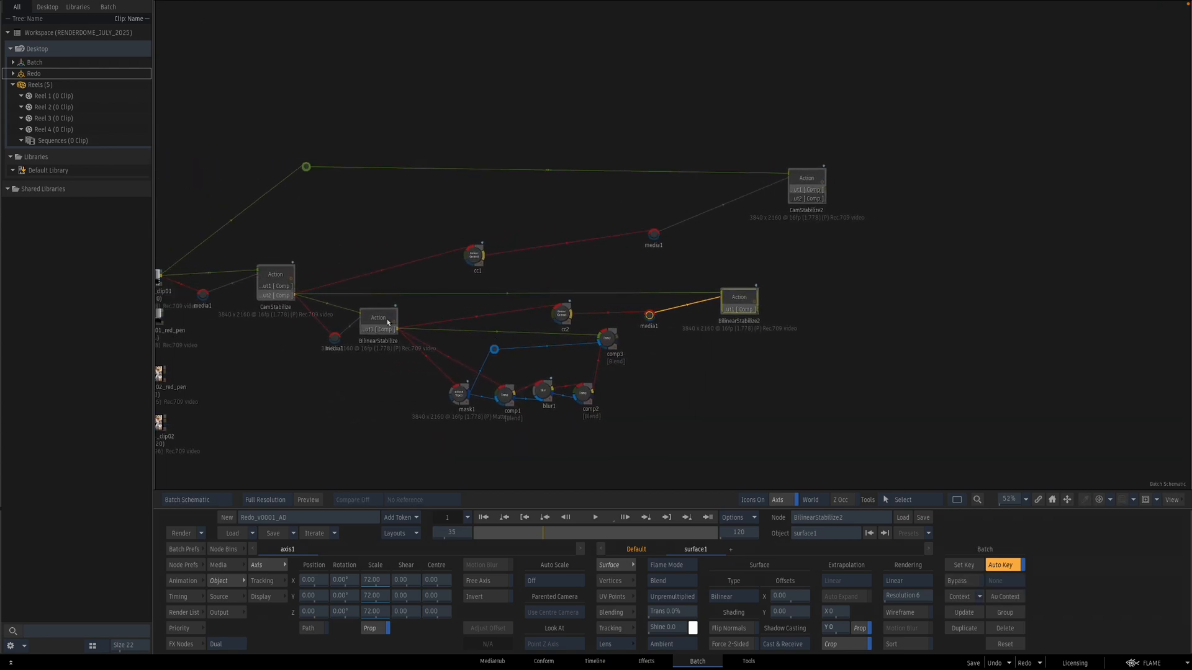
{"action": "double_click", "coordinate": [387, 321]}
{"action": "key", "text": "F4"}
{"action": "key", "text": "F2"}
{"action": "key", "text": "F4"}
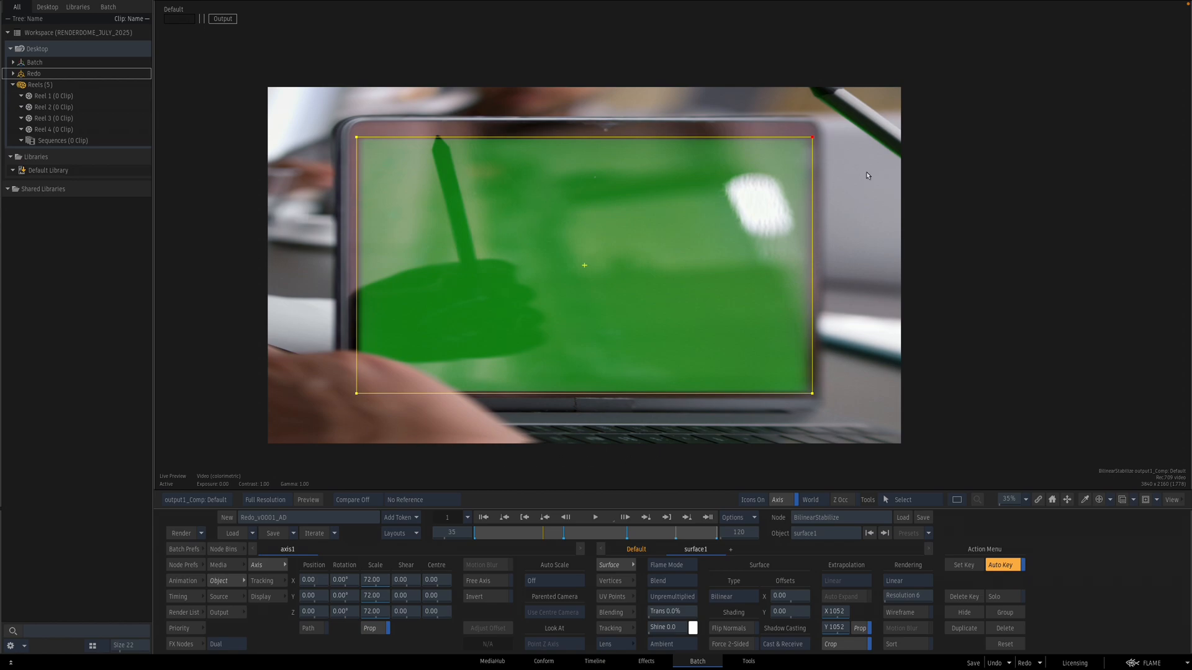
{"action": "key", "text": "Escape"}
Step: Toggle Invert on the copied Action's axis and compare the result against the source clip across frames
{"action": "left_click_drag", "start_coordinate": [838, 345], "coordinate": [658, 347]}
{"action": "double_click", "coordinate": [557, 302]}
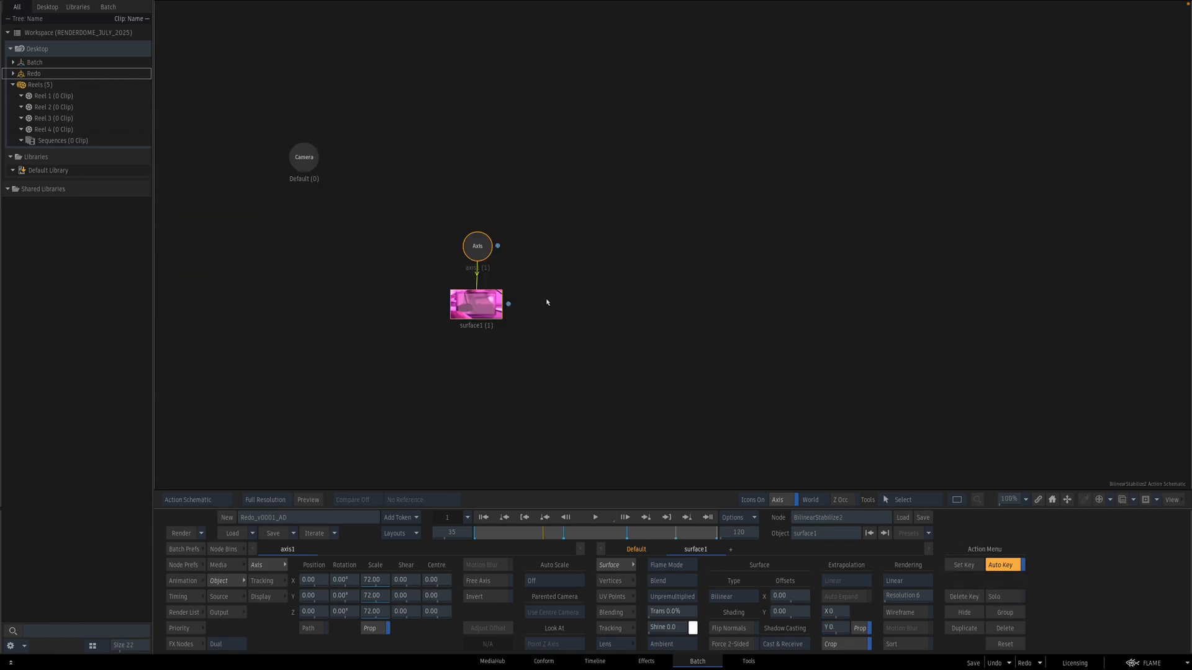
{"action": "left_click", "coordinate": [489, 253]}
{"action": "key", "text": "F4"}
{"action": "left_click", "coordinate": [495, 597]}
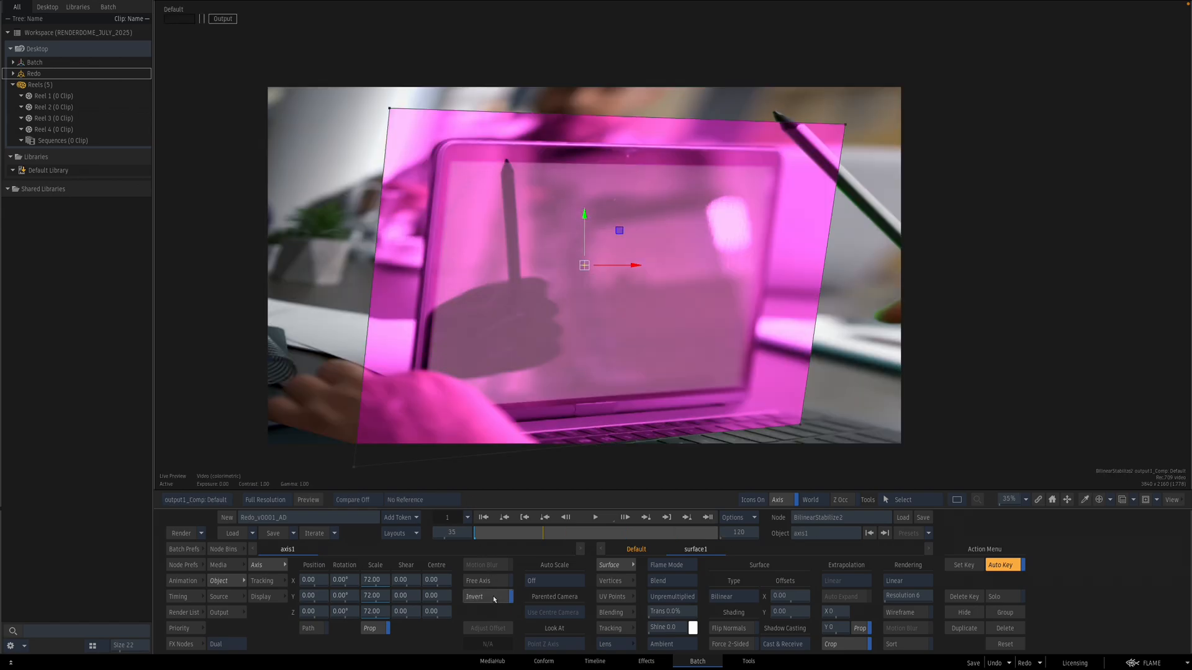
{"action": "key", "text": "F2"}
{"action": "key", "text": "F4"}
{"action": "key", "text": "F2"}
{"action": "key", "text": "F4"}
{"action": "key", "text": "F2"}
{"action": "key", "text": "F4"}
{"action": "key", "text": "F2"}
{"action": "key", "text": "F4"}
{"action": "left_click_drag", "start_coordinate": [572, 533], "coordinate": [659, 533]}
{"action": "key", "text": "F2"}
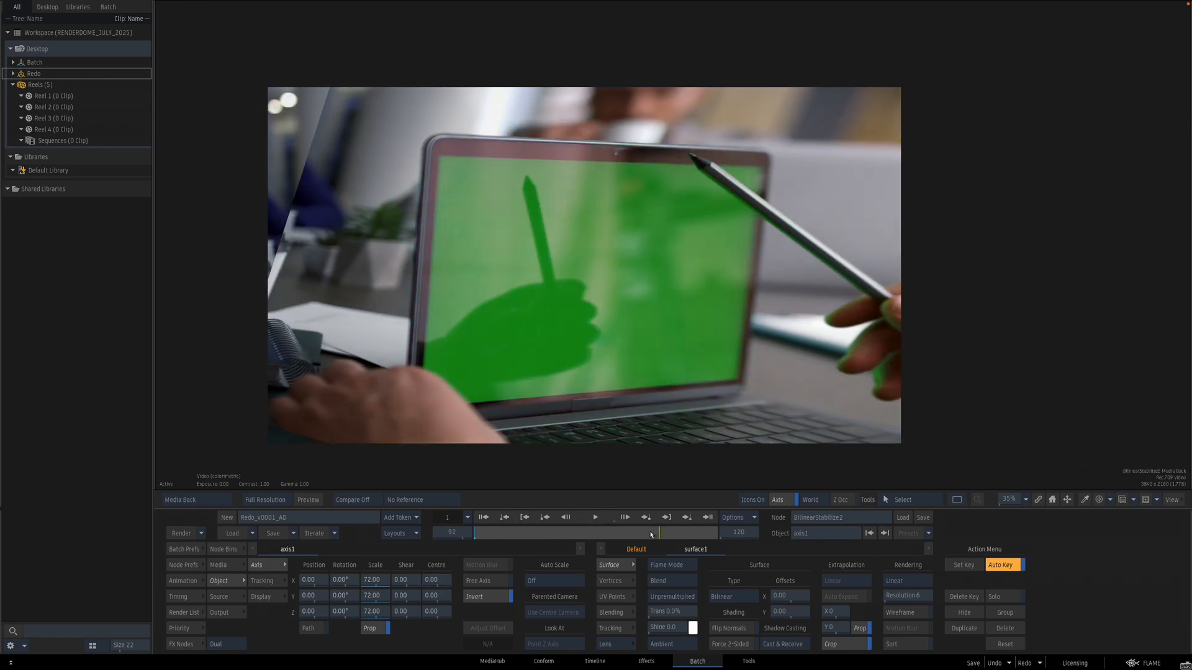
{"action": "key", "text": "F4"}
{"action": "key", "text": "F2"}
{"action": "key", "text": "F4"}
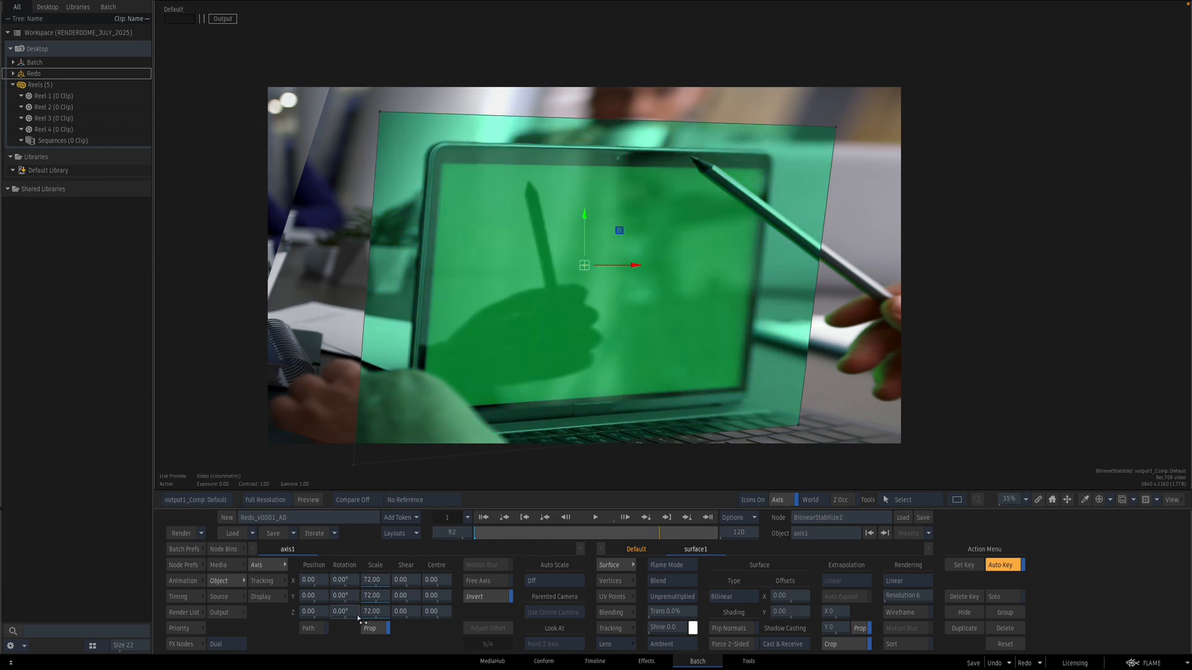
{"action": "left_click", "coordinate": [495, 598]}
{"action": "key", "text": "Escape"}
Step: Reposition the copied Action's media node and preview the copied Action's output
{"action": "left_click_drag", "start_coordinate": [685, 300], "coordinate": [812, 263]}
{"action": "left_click", "coordinate": [522, 327]}
{"action": "left_click_drag", "start_coordinate": [523, 336], "coordinate": [526, 344]}
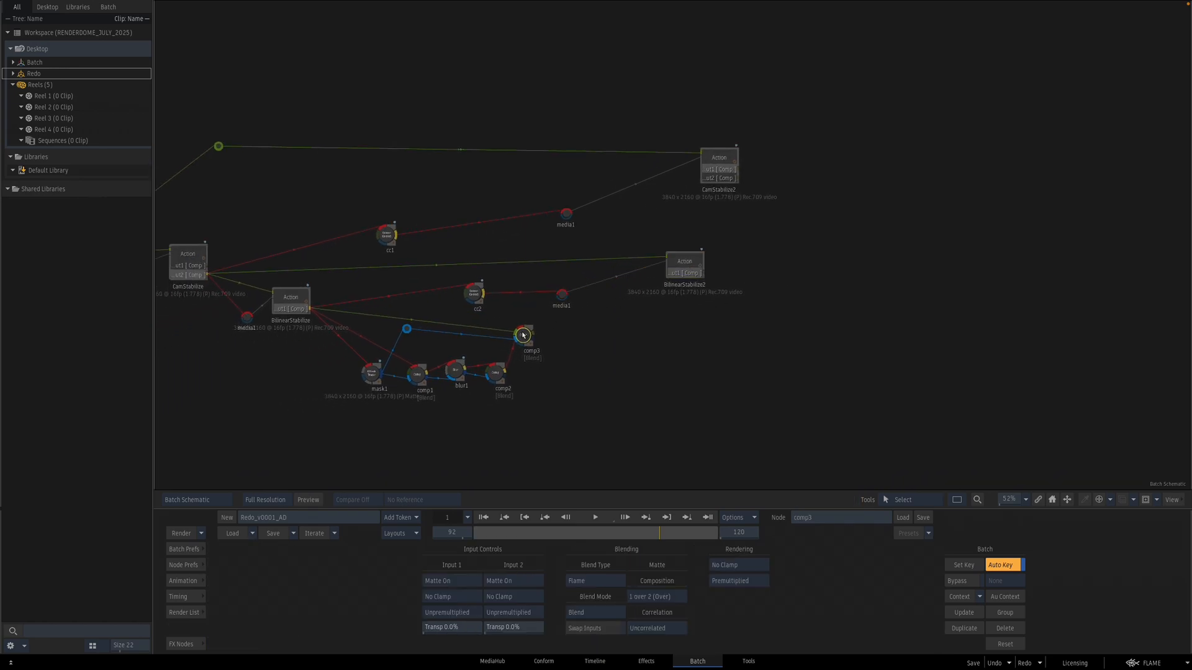
{"action": "left_click_drag", "start_coordinate": [561, 294], "coordinate": [596, 292]}
{"action": "left_click", "coordinate": [686, 266]}
{"action": "key", "text": "F4"}
{"action": "key", "text": "Escape"}
Step: Insert a 2D Transform node on the link between cc2 and the copied Action's media input
{"action": "left_click", "coordinate": [288, 314]}
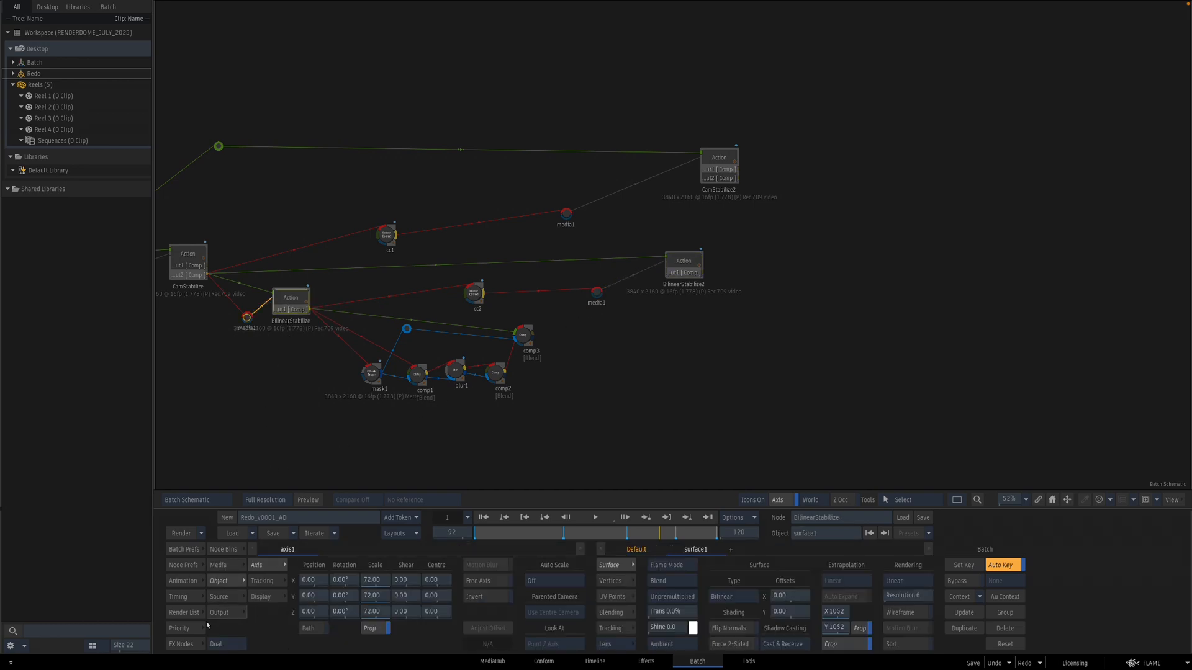
{"action": "left_click", "coordinate": [181, 643]}
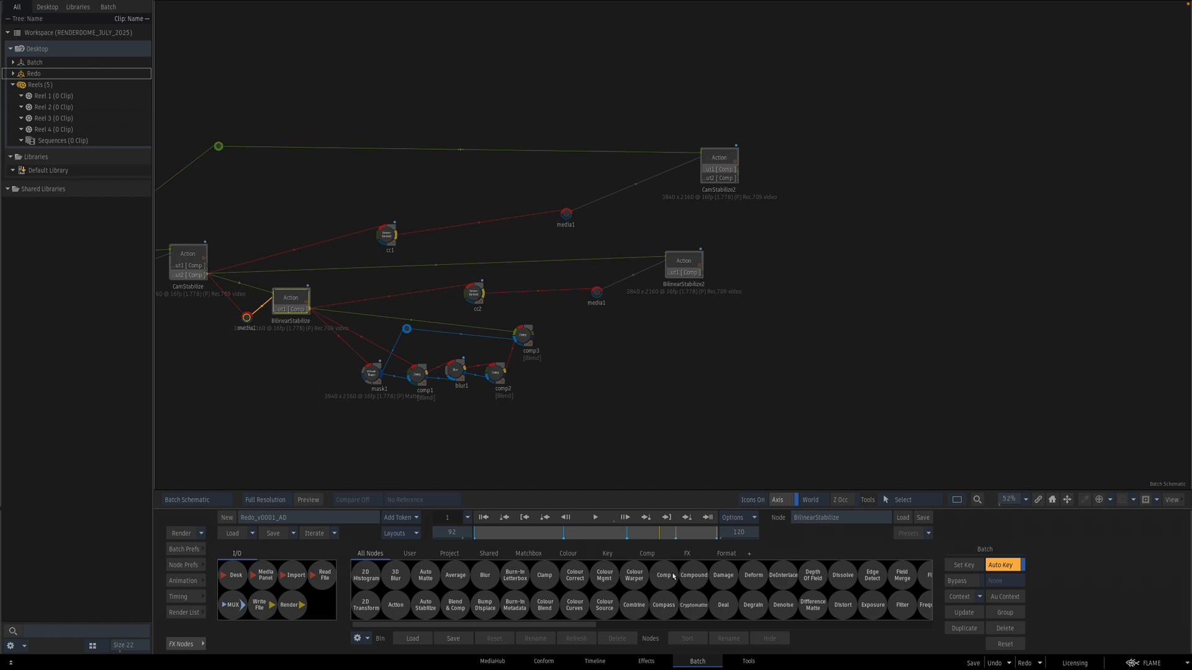
{"action": "key", "text": "2"}
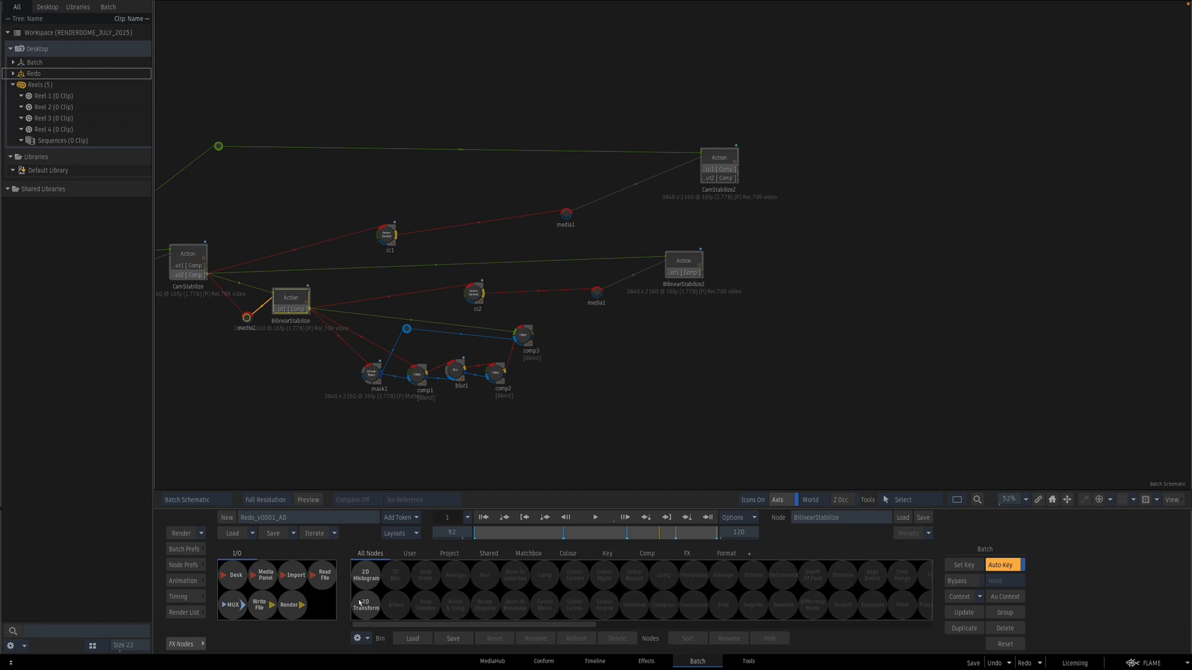
{"action": "left_click_drag", "start_coordinate": [360, 602], "coordinate": [533, 290]}
{"action": "left_click", "coordinate": [306, 314]}
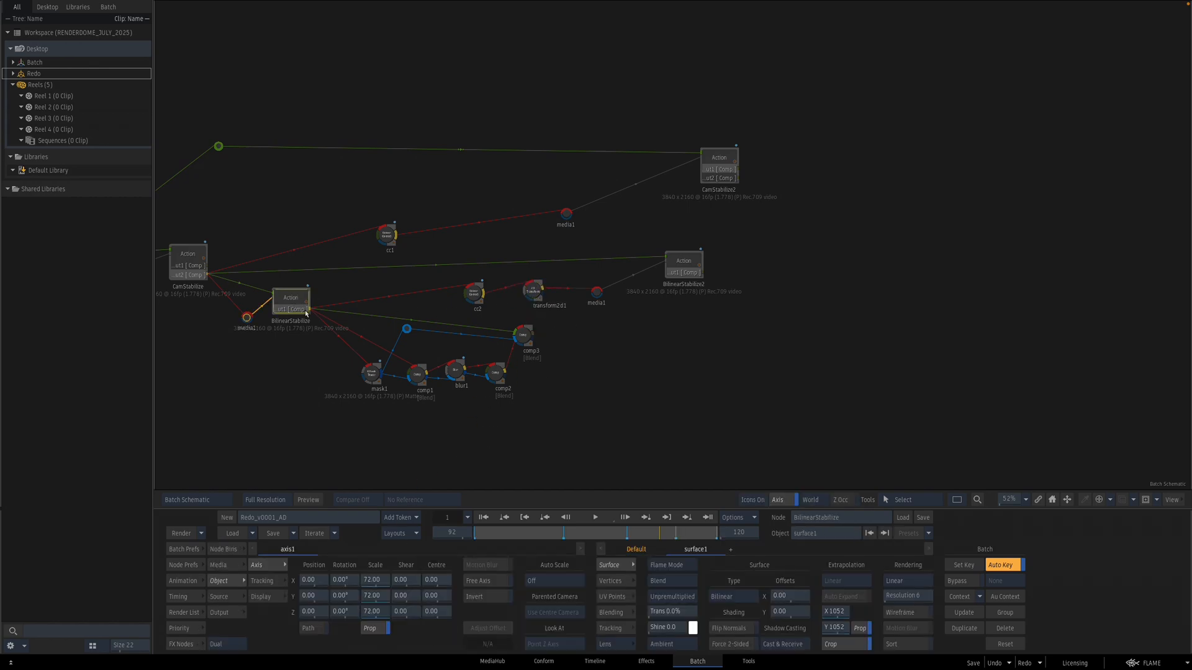
{"action": "left_click", "coordinate": [535, 289]}
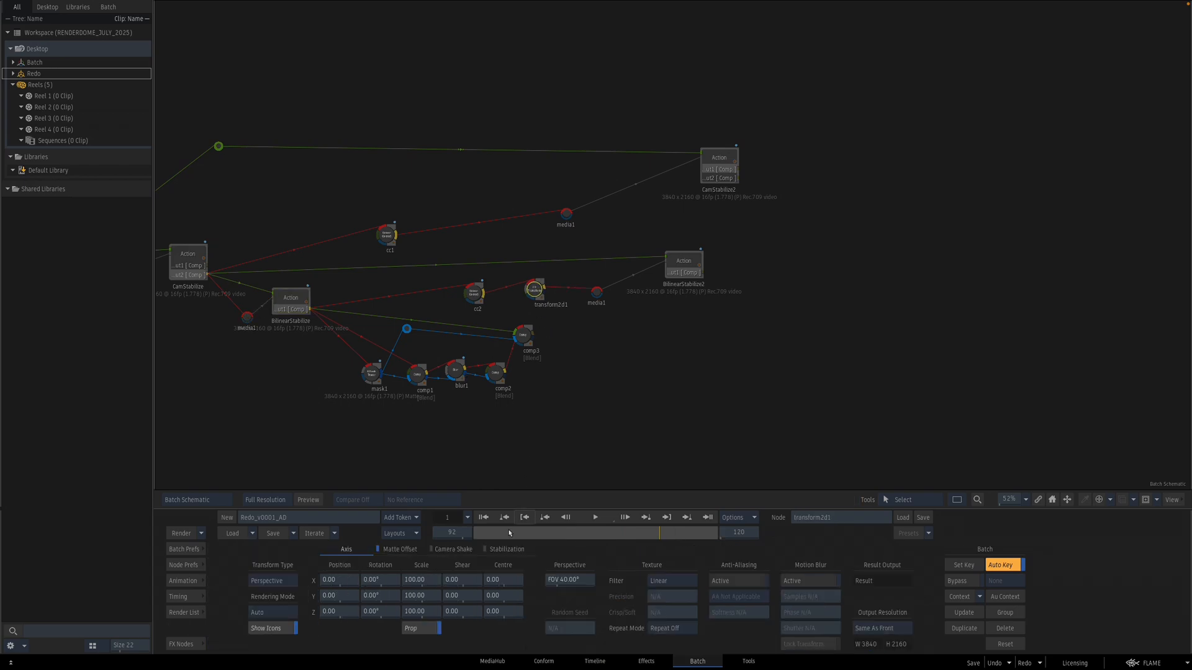
Step: Set the 2D Transform's scale to 138.89 on both axes
{"action": "left_click", "coordinate": [430, 580]}
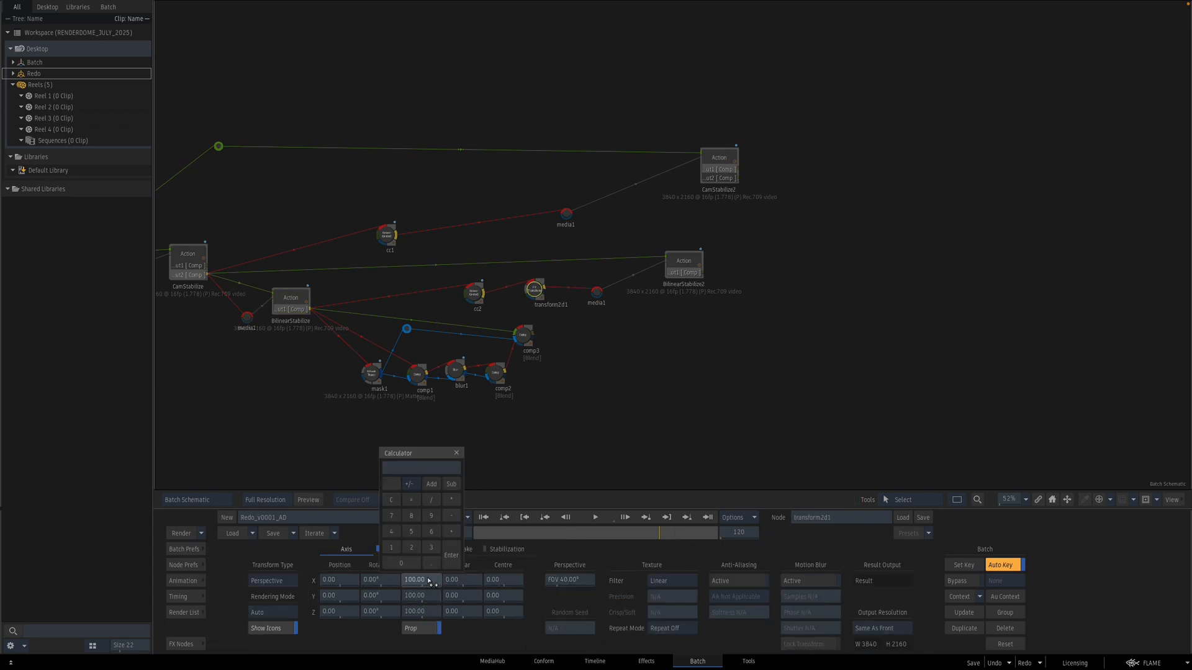
{"action": "type", "text": "10"}
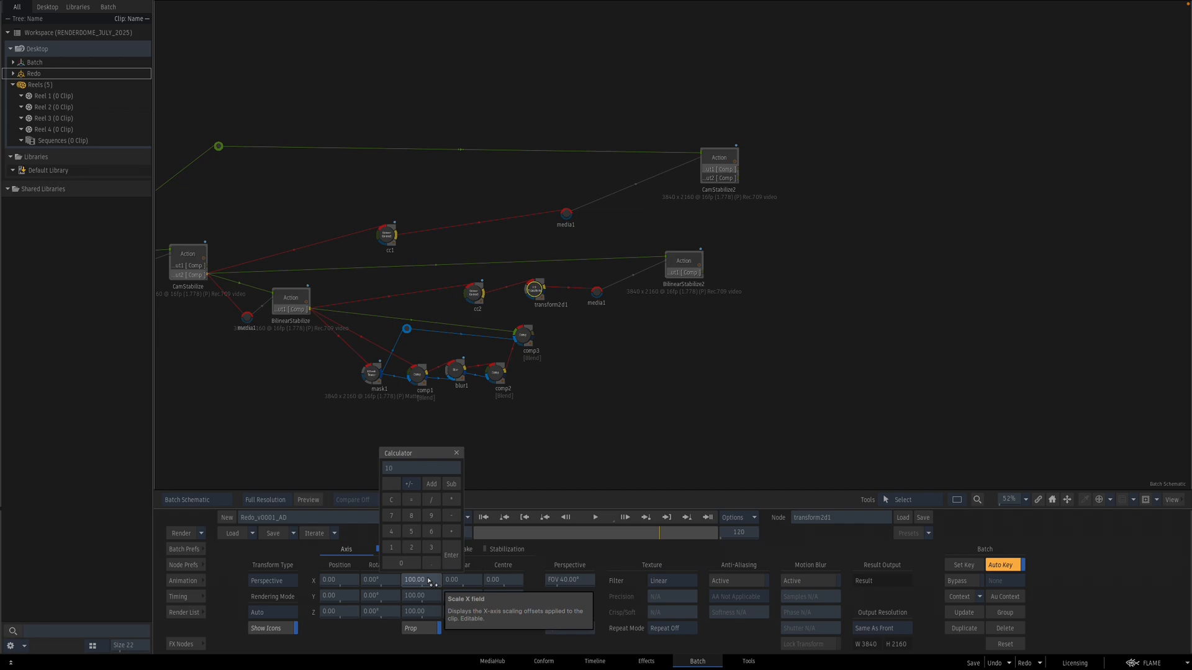
{"action": "key", "text": "Return"}
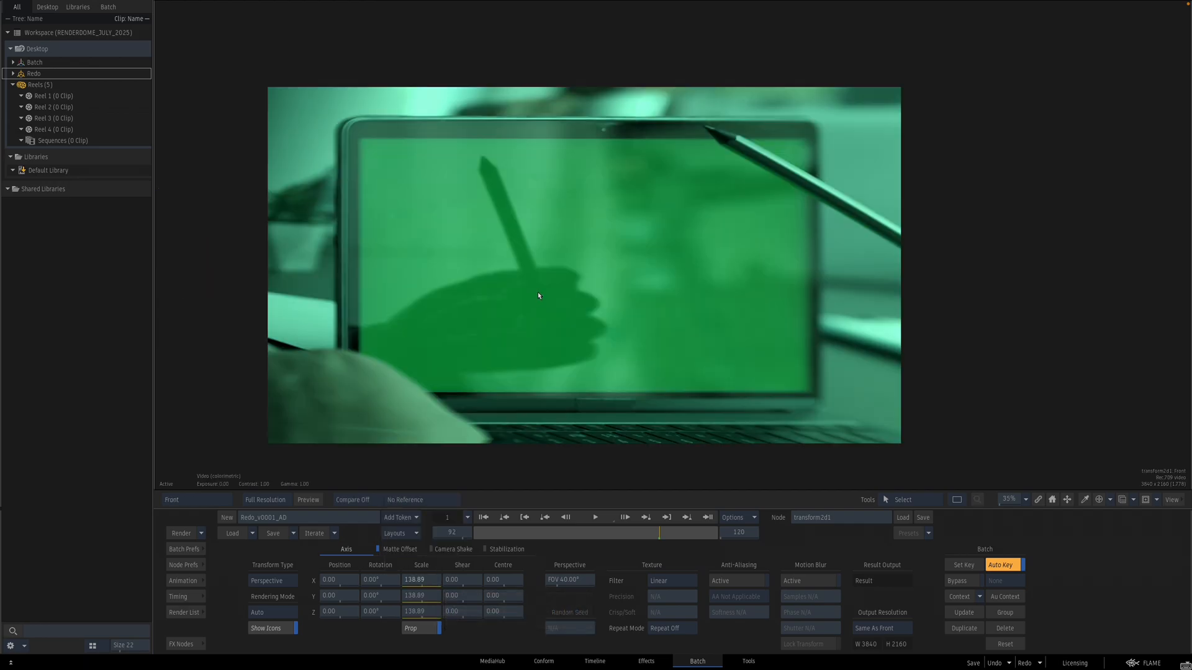
Step: Open the copied Action and inspect its output and node schematic before returning to the batch
{"action": "double_click", "coordinate": [681, 264]}
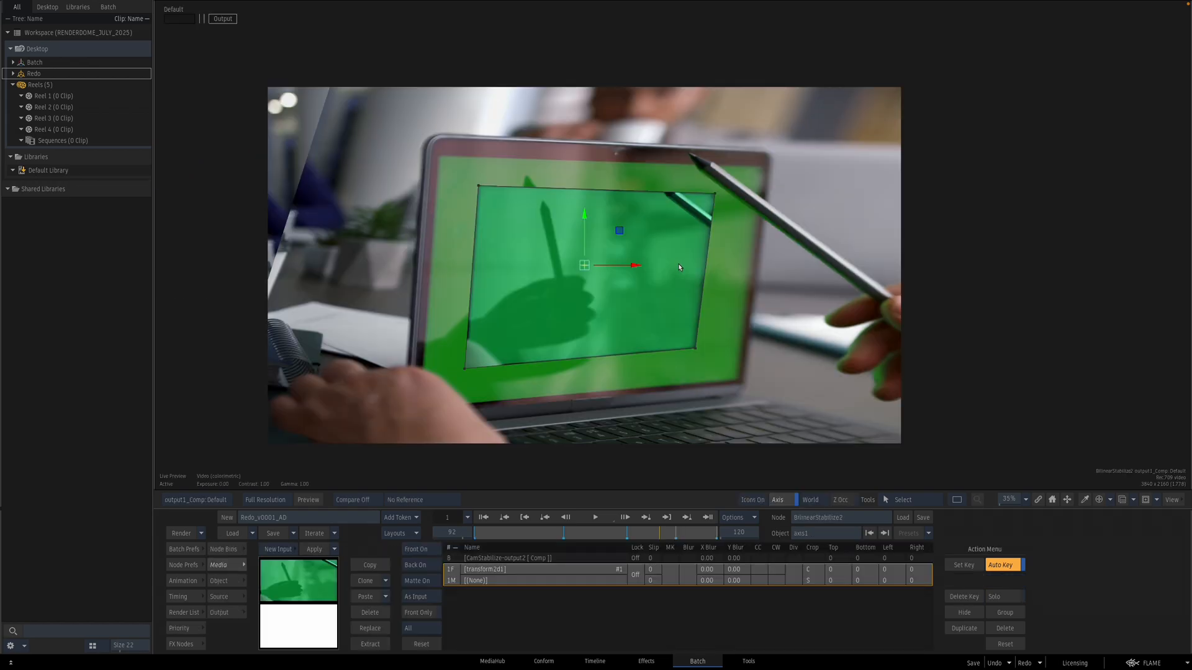
{"action": "key", "text": "Tab"}
{"action": "left_click", "coordinate": [488, 308]}
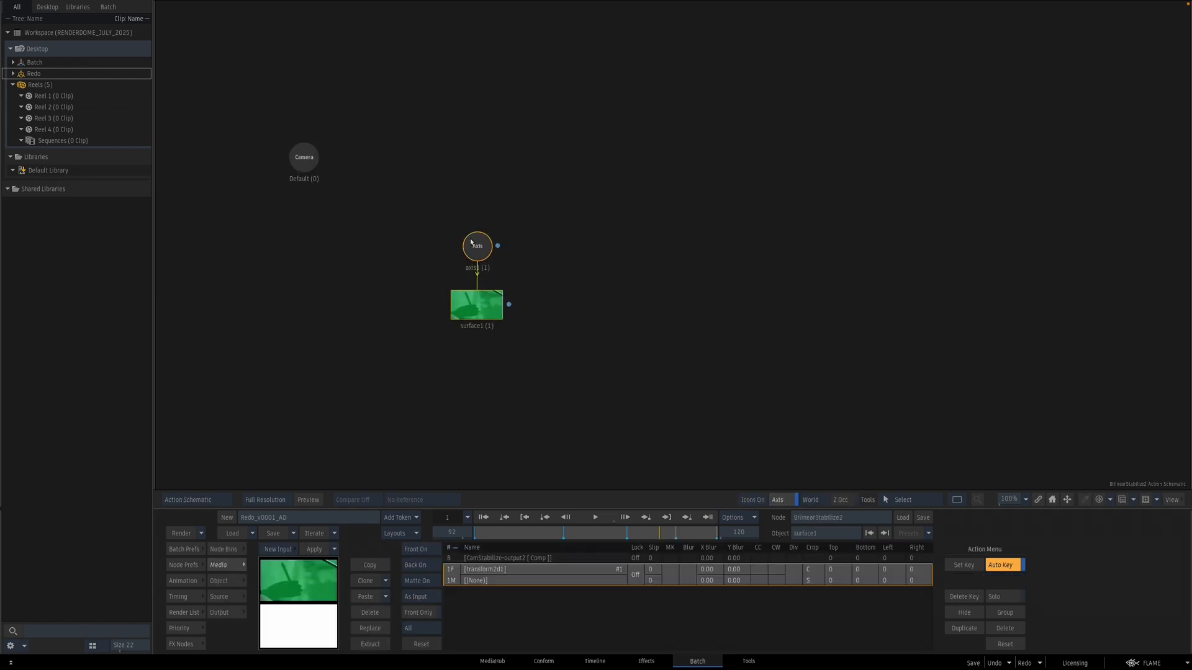
{"action": "left_click", "coordinate": [474, 247]}
{"action": "key", "text": "F4"}
{"action": "key", "text": "Escape"}
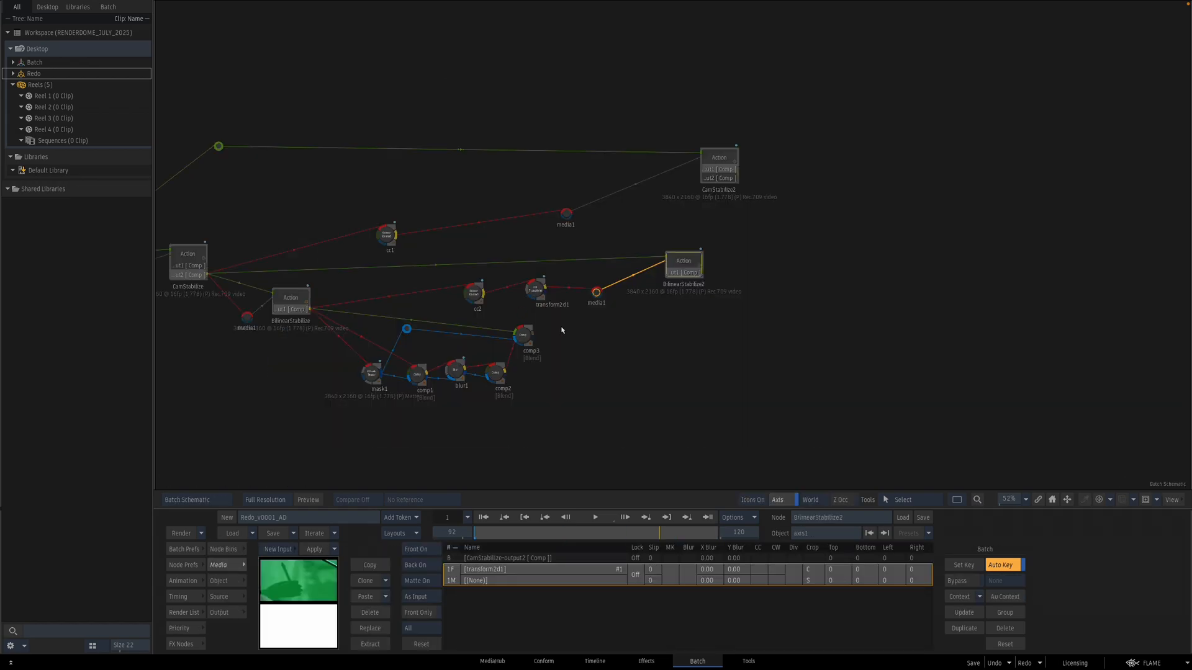
Step: Open the original BilinearStabilize Action, inspect its schematic and result, and select its surface
{"action": "double_click", "coordinate": [302, 306]}
{"action": "key", "text": "Escape"}
{"action": "left_click", "coordinate": [686, 266]}
{"action": "double_click", "coordinate": [301, 305]}
{"action": "key", "text": "F8"}
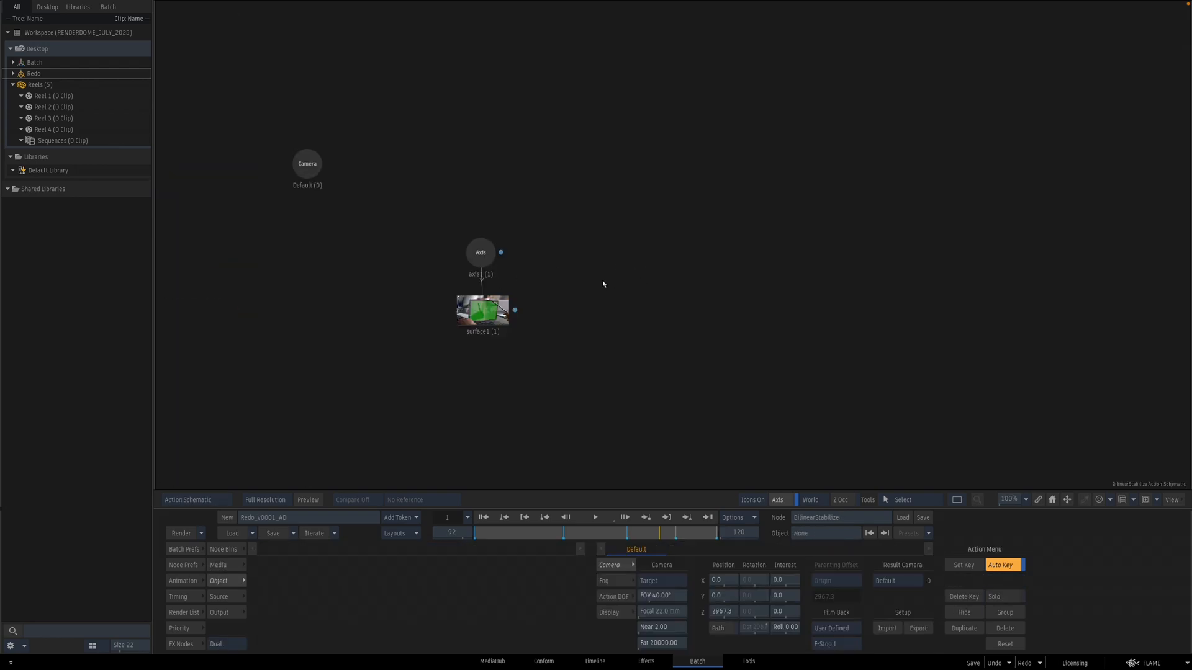
{"action": "key", "text": "F4"}
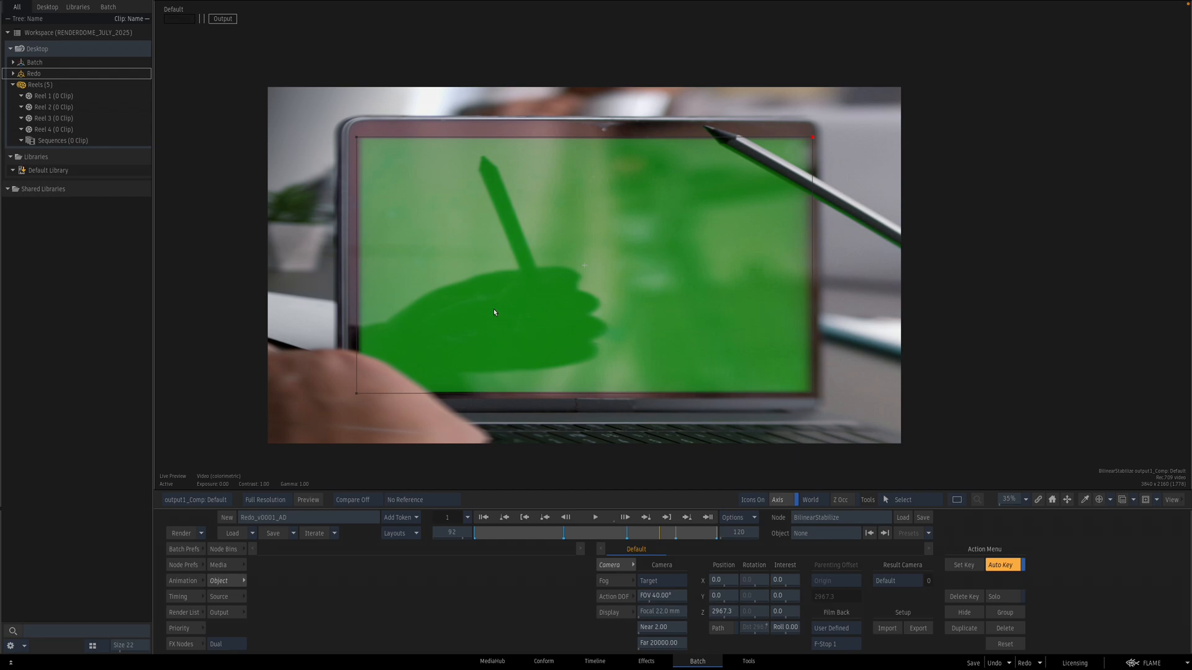
{"action": "key", "text": "F8"}
{"action": "left_click", "coordinate": [472, 313]}
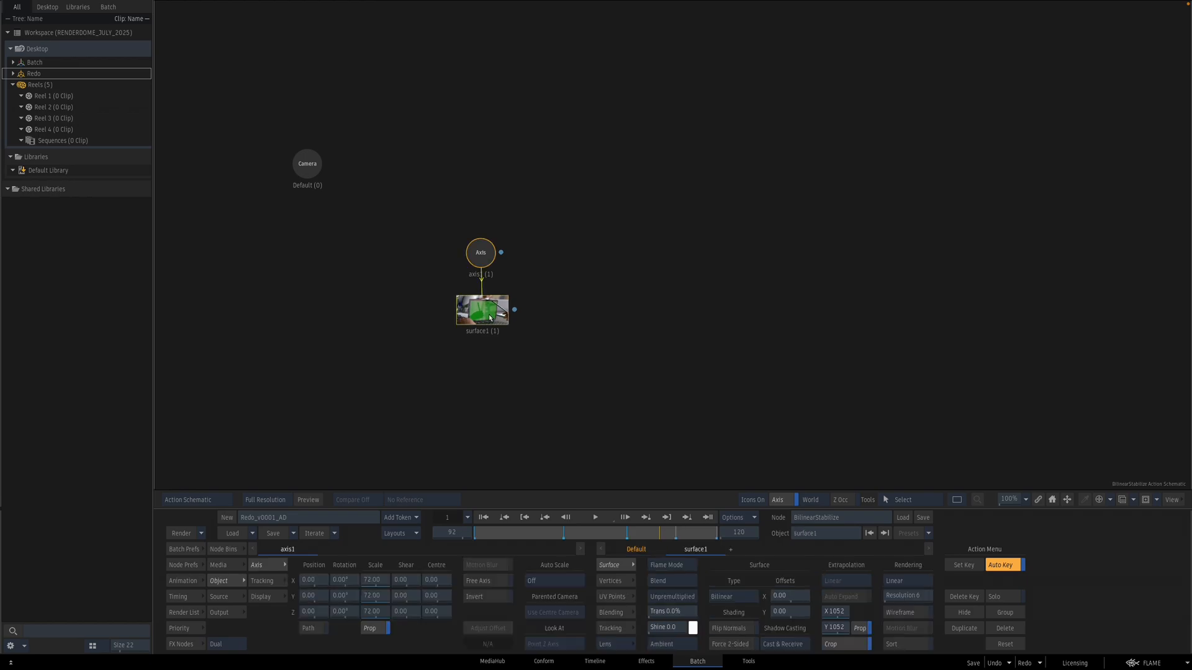
Step: Reset the surface's corner pin and drag its four corners onto the laptop screen's corners
{"action": "double_click", "coordinate": [485, 311]}
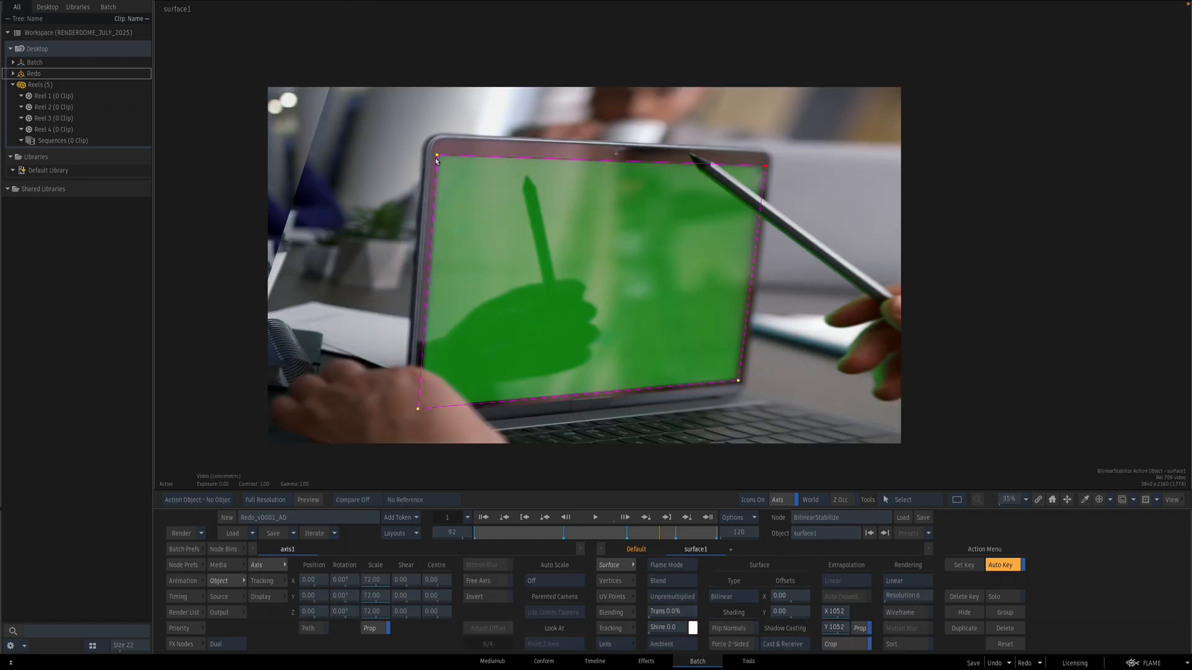
{"action": "left_click_drag", "start_coordinate": [437, 155], "coordinate": [429, 137]}
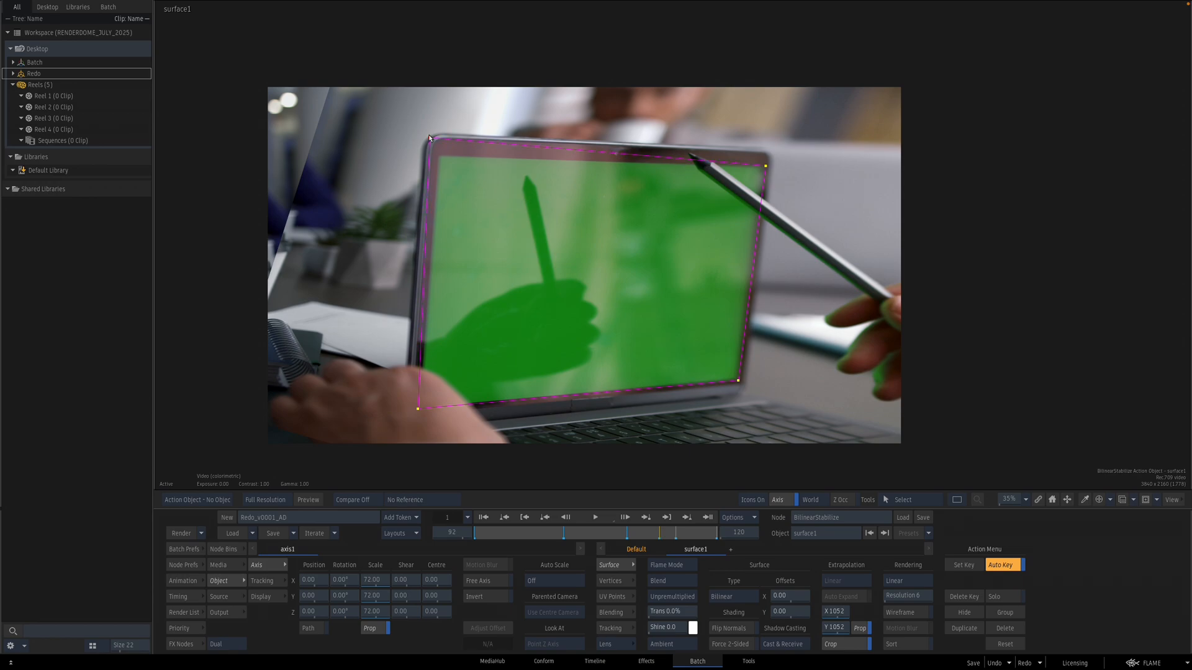
{"action": "left_click", "coordinate": [1008, 646]}
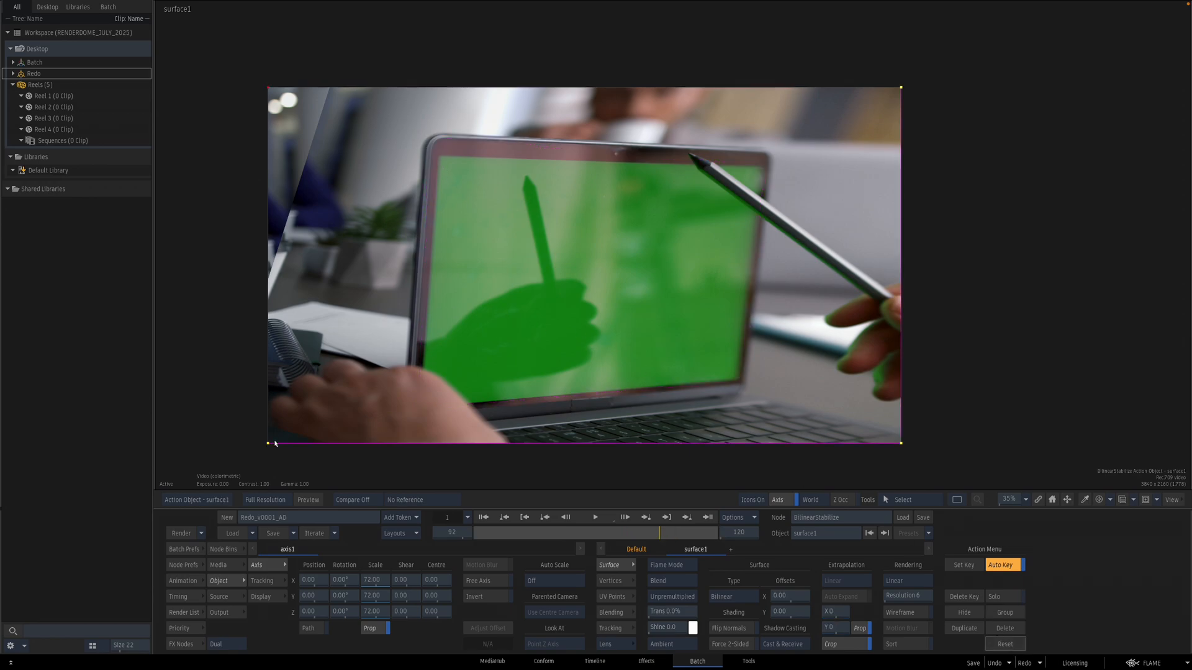
{"action": "left_click_drag", "start_coordinate": [268, 444], "coordinate": [392, 408]}
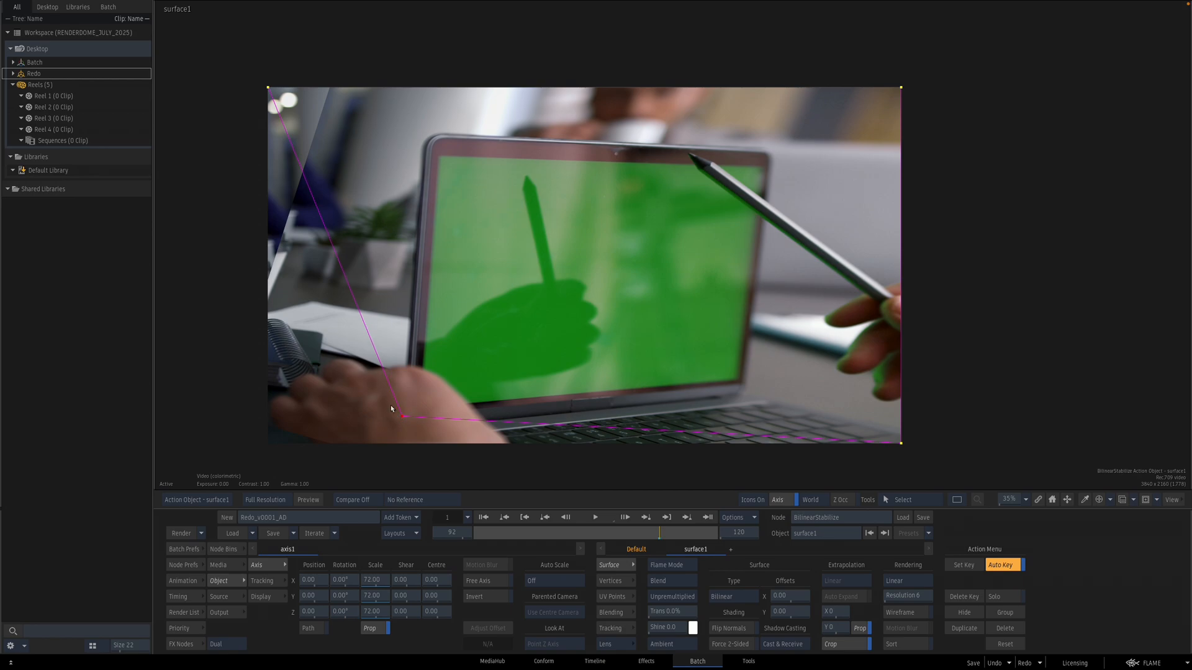
{"action": "left_click_drag", "start_coordinate": [274, 115], "coordinate": [437, 131]}
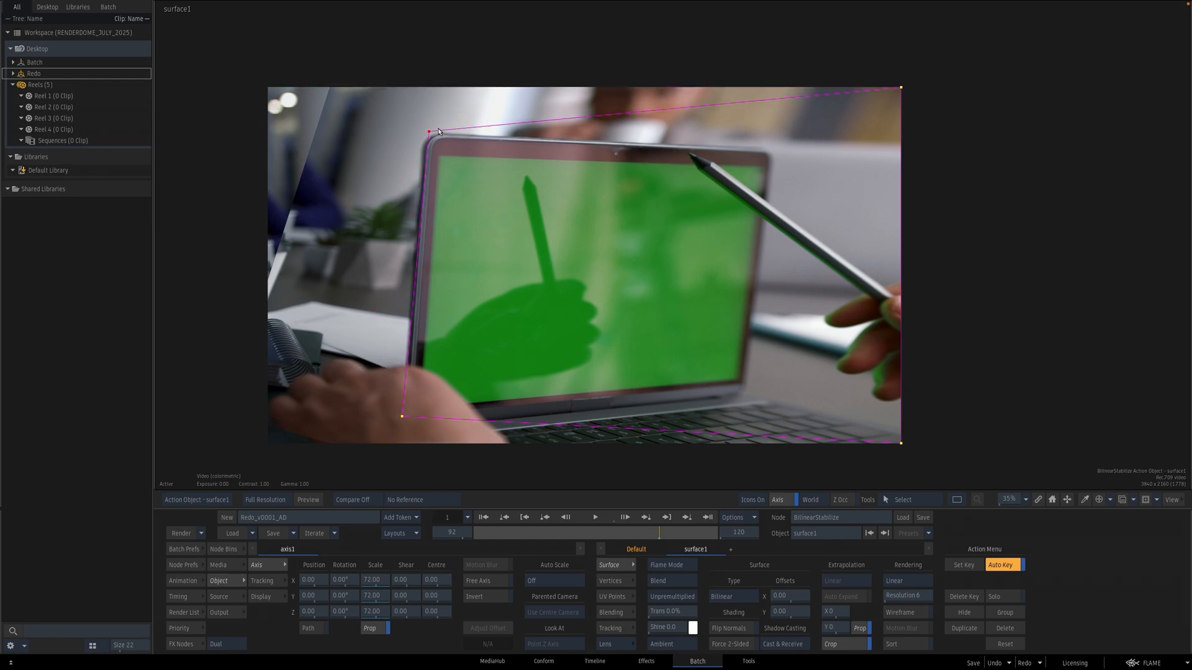
{"action": "left_click_drag", "start_coordinate": [897, 88], "coordinate": [772, 152]}
{"action": "left_click_drag", "start_coordinate": [901, 444], "coordinate": [746, 391]}
Step: Keyframe the surface's corner positions at several frames across the clip so they follow the laptop screen edges
{"action": "left_click_drag", "start_coordinate": [406, 420], "coordinate": [407, 428]}
{"action": "left_click_drag", "start_coordinate": [770, 150], "coordinate": [773, 150]}
{"action": "left_click_drag", "start_coordinate": [430, 132], "coordinate": [429, 132]}
{"action": "left_click", "coordinate": [708, 517]}
{"action": "left_click_drag", "start_coordinate": [424, 133], "coordinate": [425, 134]}
{"action": "left_click_drag", "start_coordinate": [773, 150], "coordinate": [770, 151]}
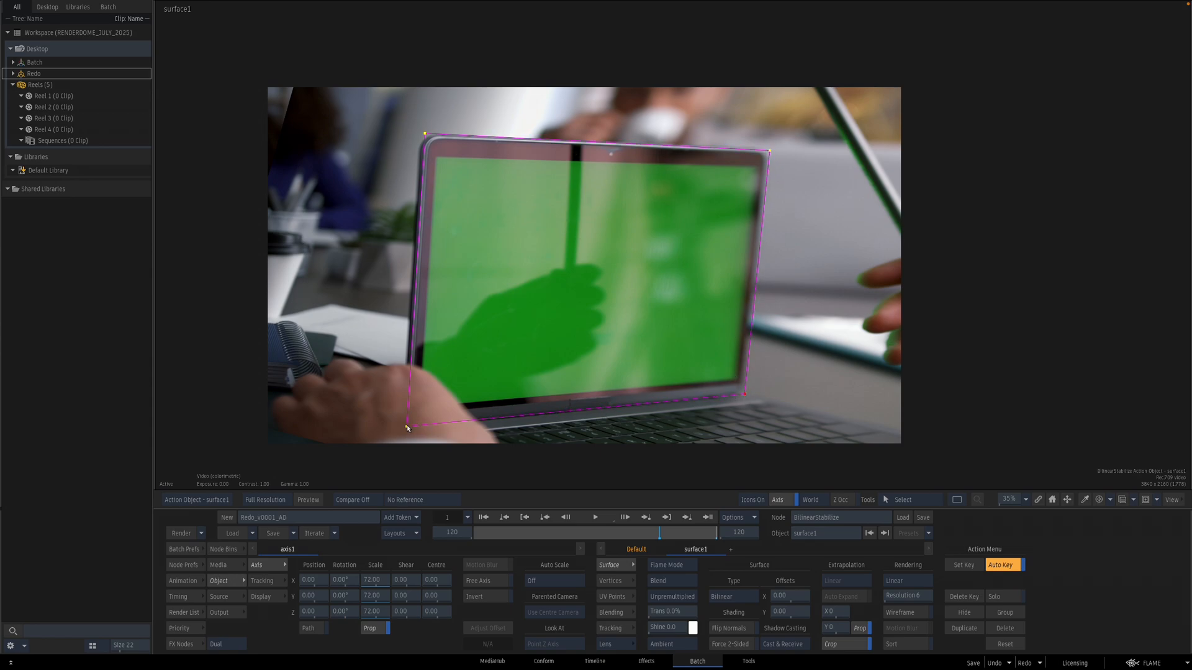
{"action": "left_click", "coordinate": [612, 532]}
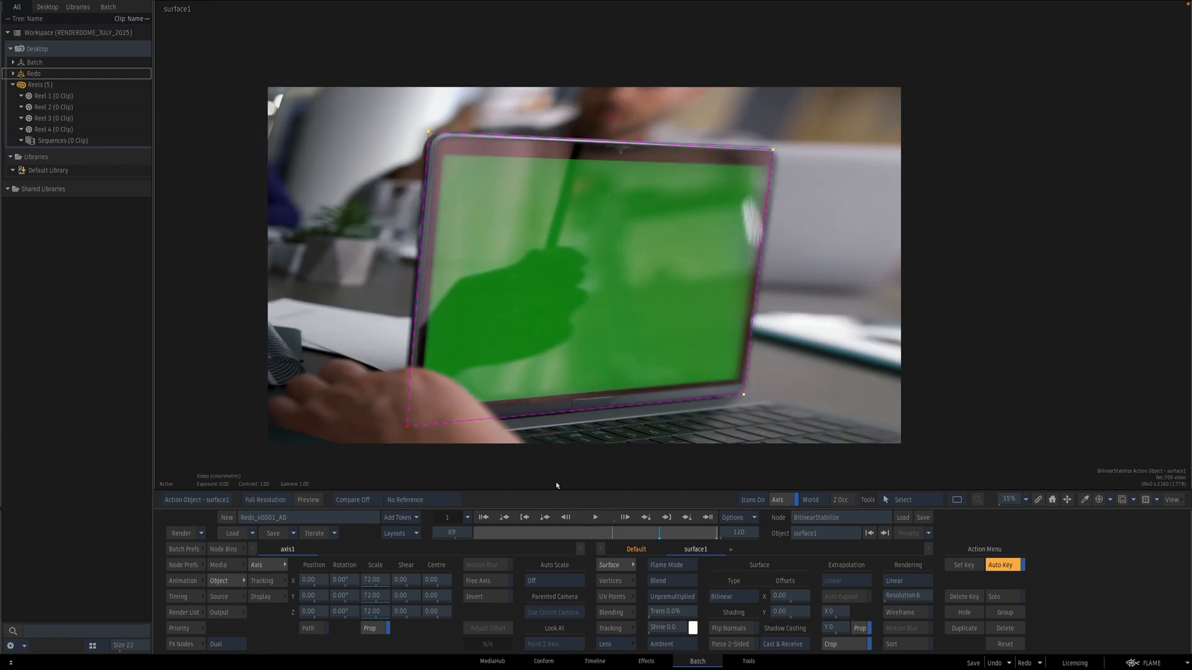
{"action": "left_click_drag", "start_coordinate": [429, 131], "coordinate": [433, 133]}
{"action": "left_click_drag", "start_coordinate": [774, 149], "coordinate": [777, 152]}
{"action": "left_click_drag", "start_coordinate": [745, 397], "coordinate": [747, 397]}
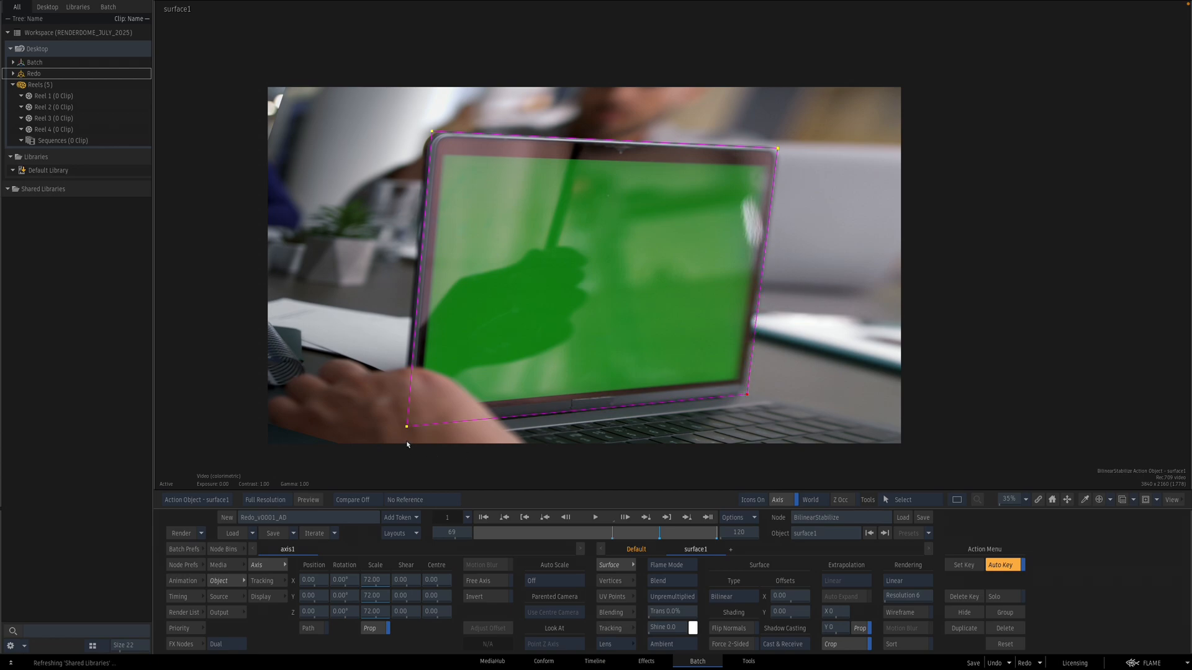
{"action": "left_click_drag", "start_coordinate": [407, 428], "coordinate": [406, 428]}
{"action": "left_click_drag", "start_coordinate": [613, 532], "coordinate": [560, 532]}
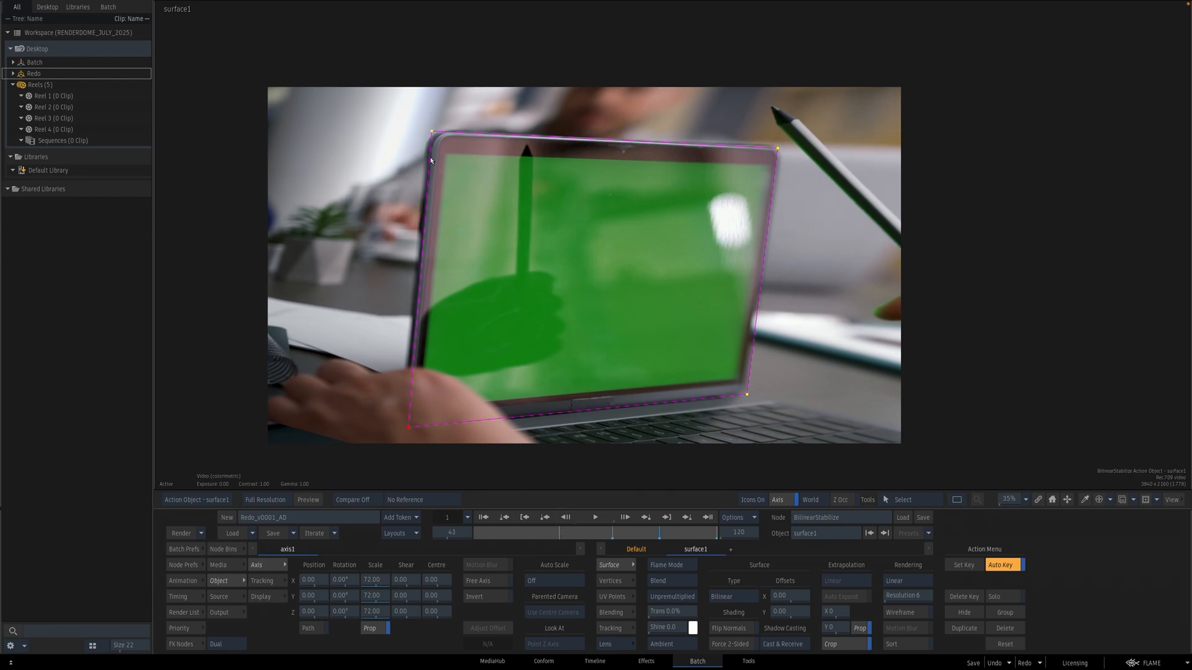
{"action": "left_click", "coordinate": [434, 132]}
{"action": "left_click_drag", "start_coordinate": [777, 149], "coordinate": [781, 147]}
{"action": "left_click_drag", "start_coordinate": [746, 397], "coordinate": [743, 395]}
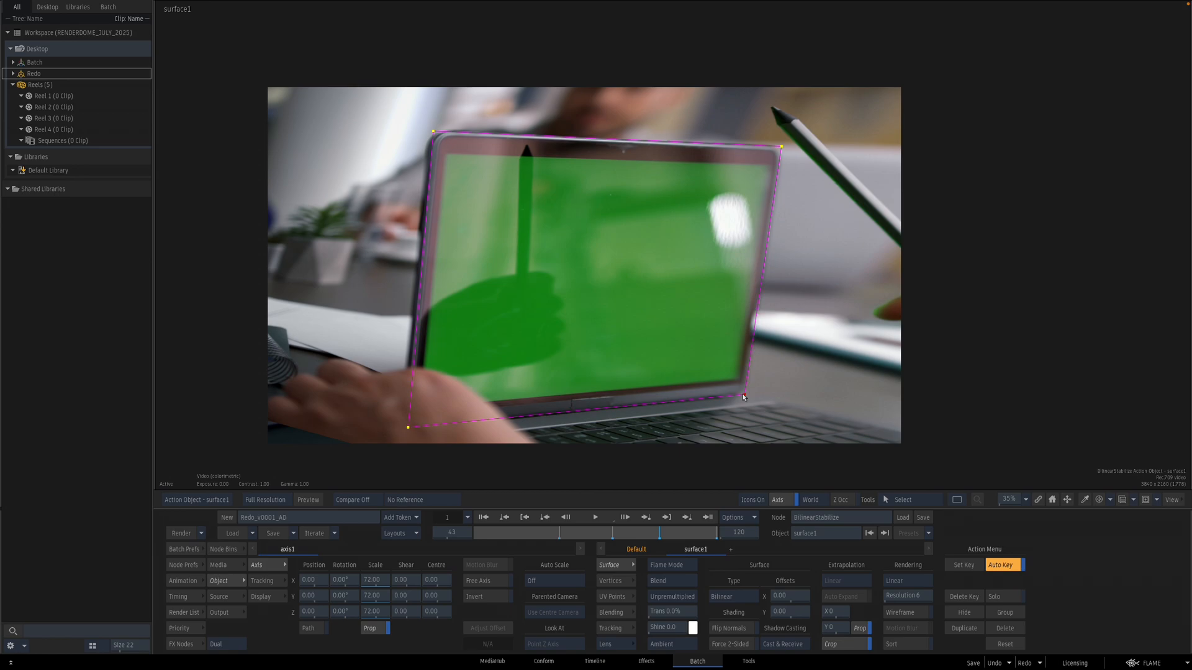
{"action": "left_click", "coordinate": [405, 430]}
{"action": "left_click_drag", "start_coordinate": [521, 535], "coordinate": [472, 531]}
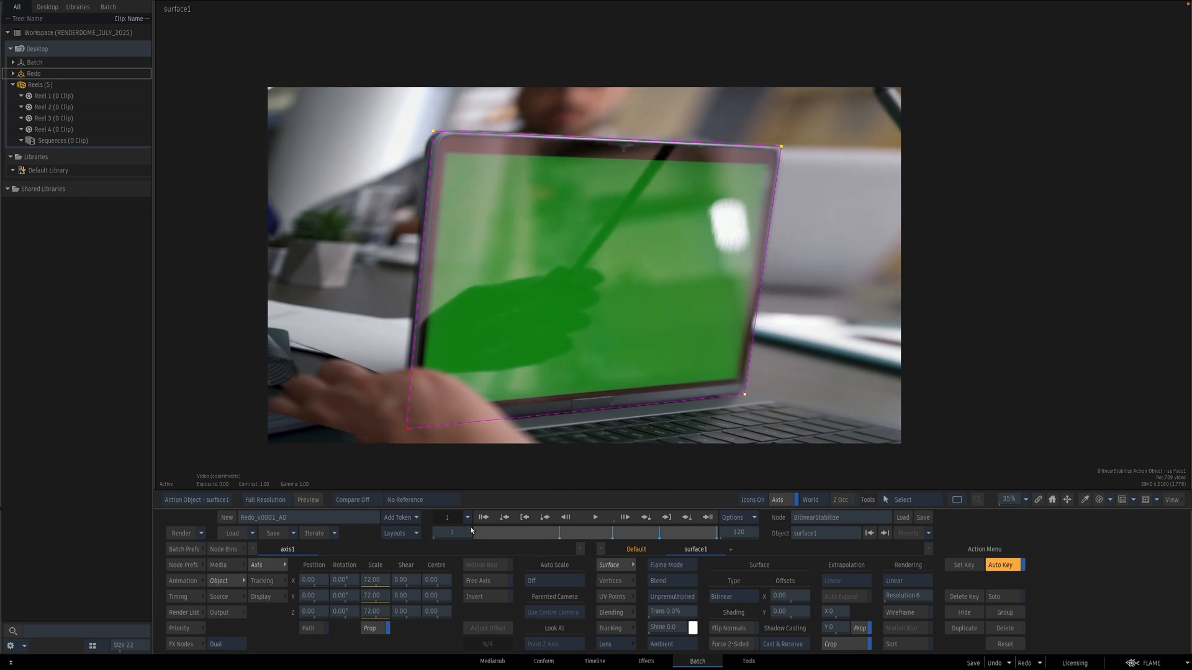
{"action": "left_click_drag", "start_coordinate": [433, 133], "coordinate": [433, 131]}
{"action": "left_click_drag", "start_coordinate": [786, 147], "coordinate": [784, 146]}
{"action": "left_click_drag", "start_coordinate": [483, 534], "coordinate": [707, 525]}
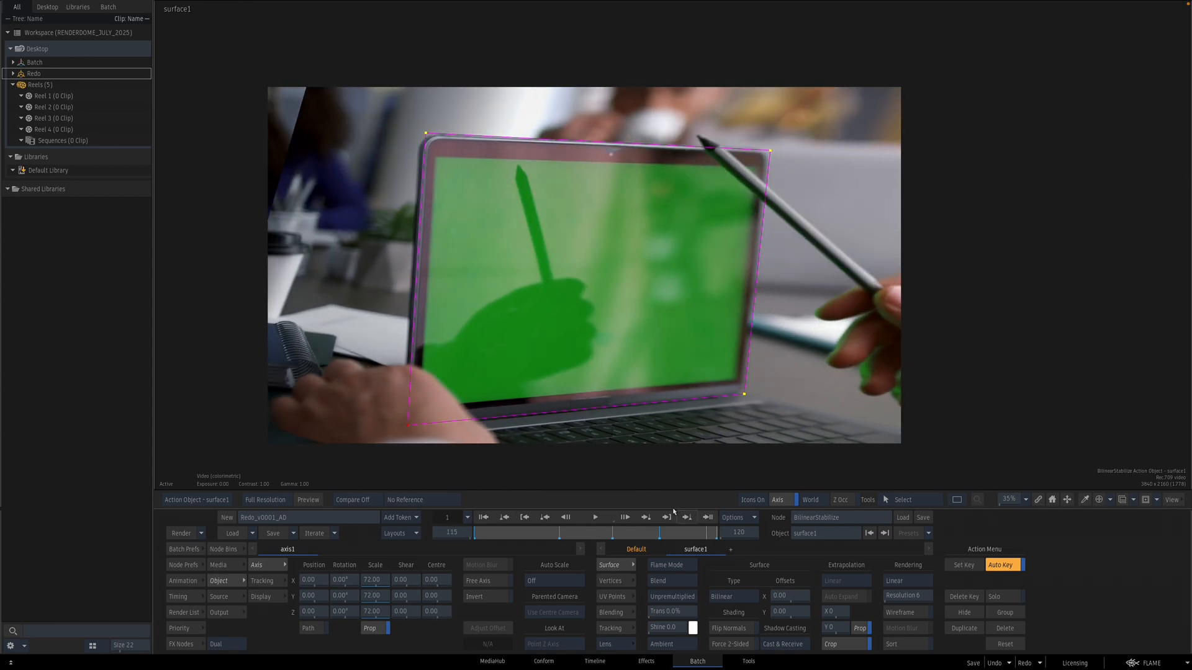
Step: Preview the Action's result across frames and return to the batch schematic
{"action": "key", "text": "F4"}
{"action": "left_click", "coordinate": [495, 537]}
{"action": "key", "text": "F5"}
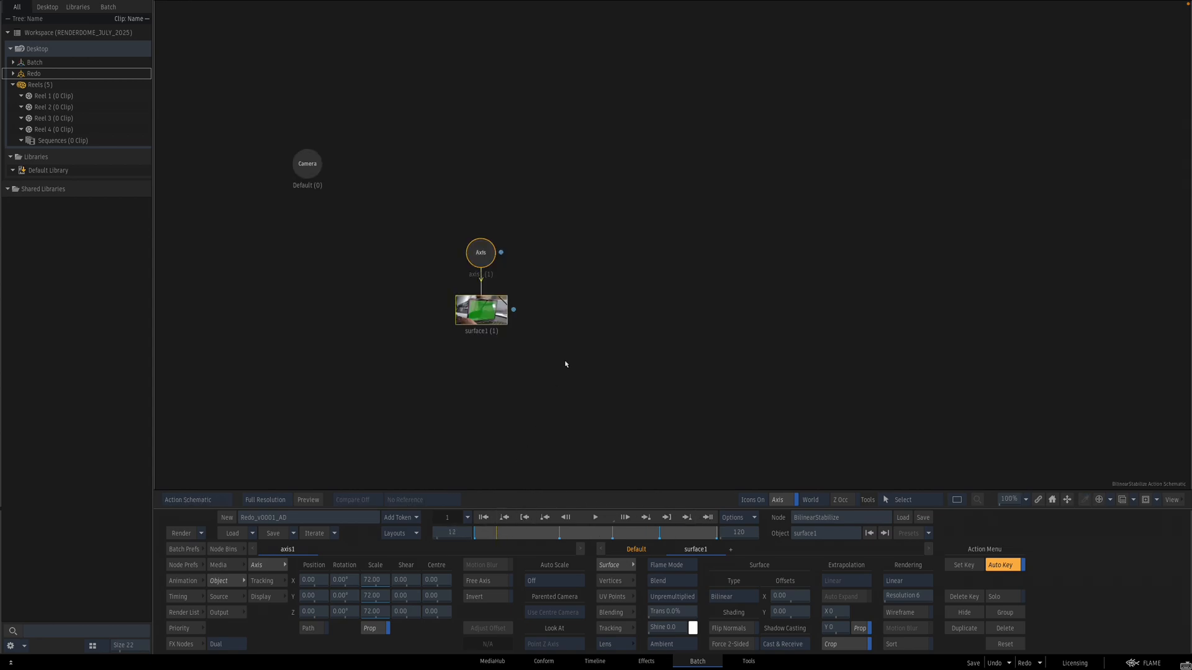
{"action": "key", "text": "F4"}
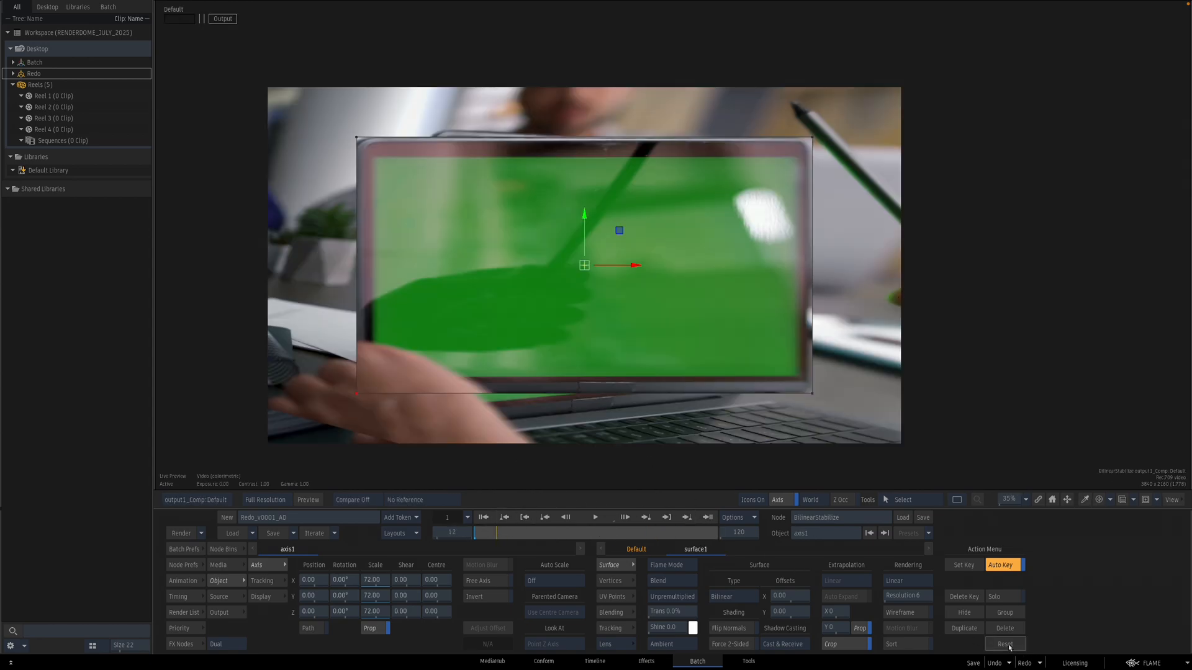
{"action": "left_click_drag", "start_coordinate": [504, 533], "coordinate": [443, 478]}
{"action": "key", "text": "Escape"}
{"action": "left_click", "coordinate": [686, 336]}
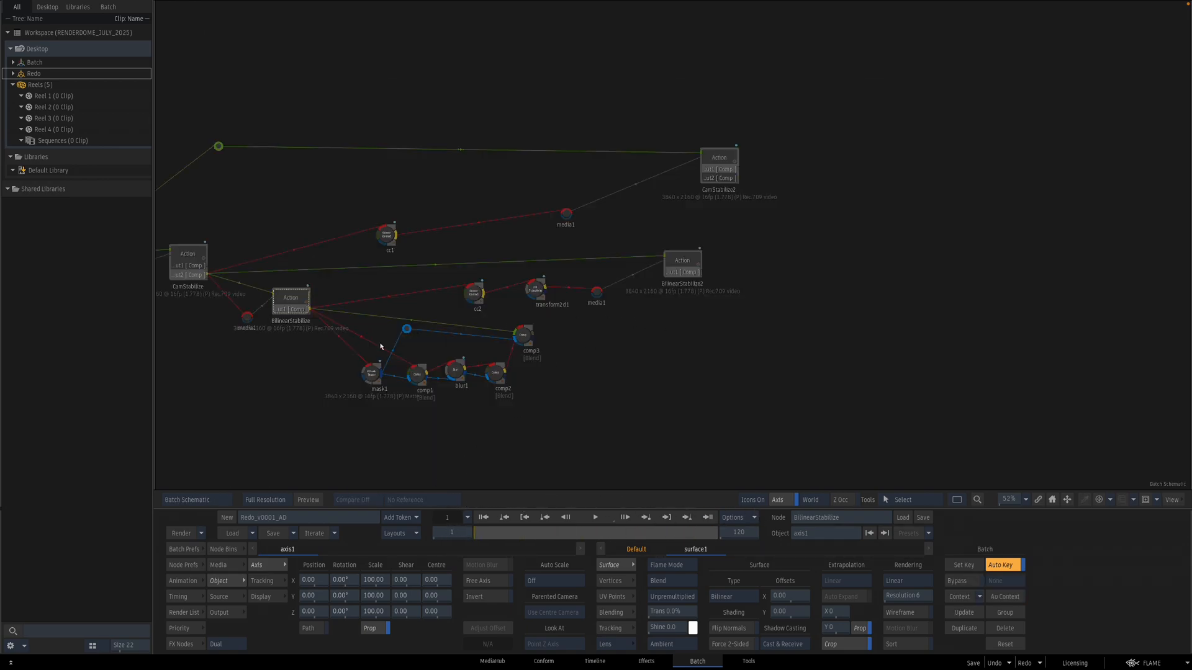
Step: Inspect the mask1 node's GMask shape in the viewer and its animation channels
{"action": "left_click", "coordinate": [372, 377]}
{"action": "key", "text": "F4"}
{"action": "key", "text": "F1"}
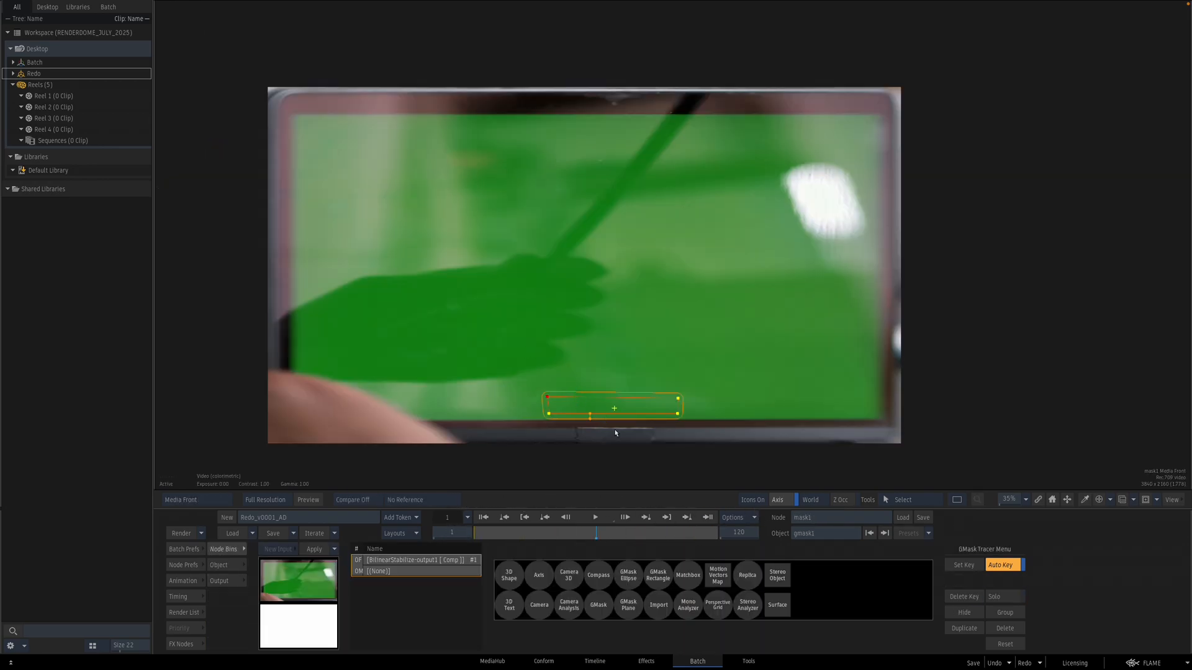
{"action": "left_click_drag", "start_coordinate": [624, 426], "coordinate": [623, 413]}
{"action": "left_click_drag", "start_coordinate": [532, 362], "coordinate": [672, 433]}
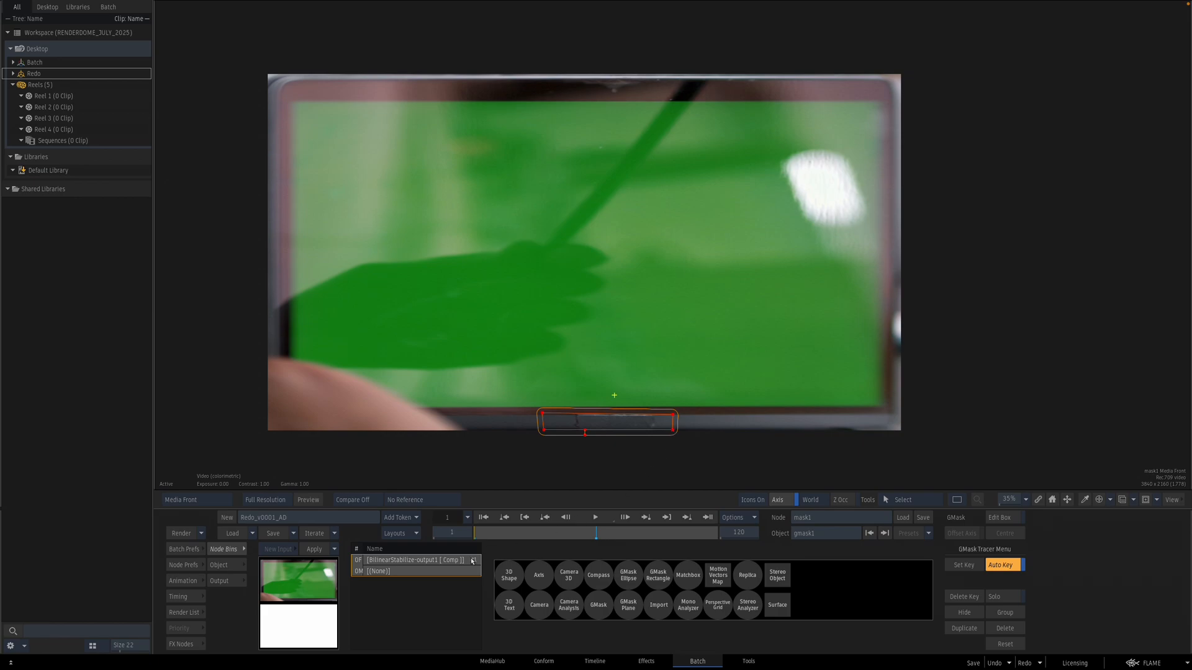
{"action": "left_click", "coordinate": [221, 565]}
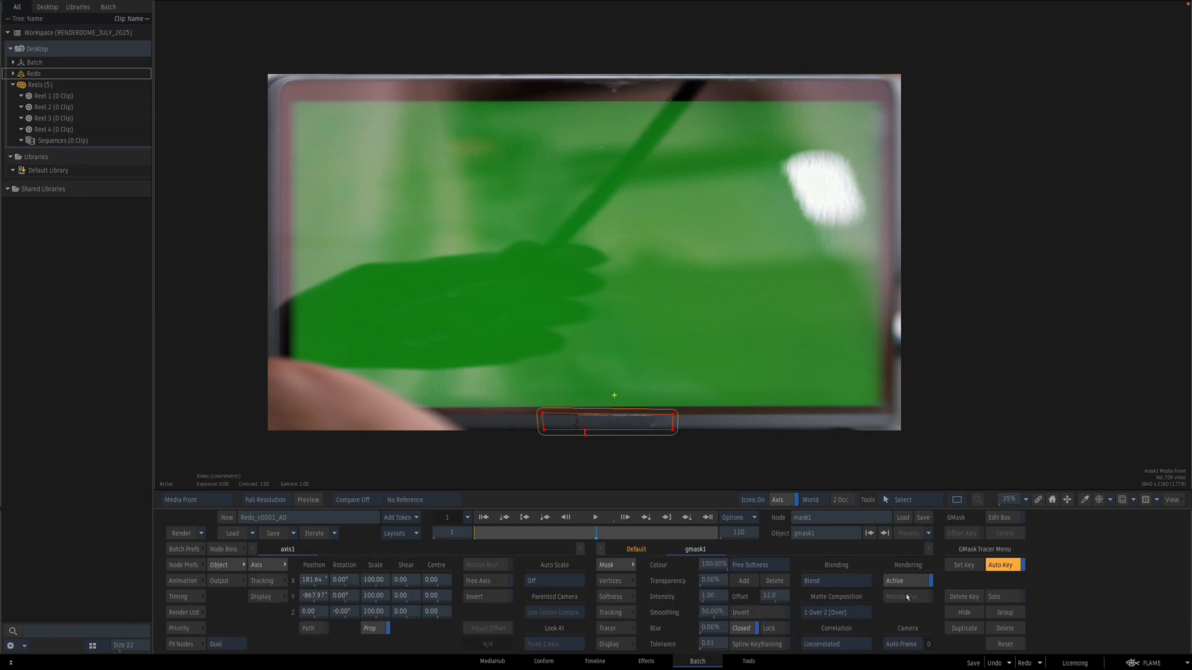
{"action": "left_click", "coordinate": [183, 580]}
{"action": "left_click_drag", "start_coordinate": [503, 534], "coordinate": [430, 542]}
{"action": "key", "text": "Escape"}
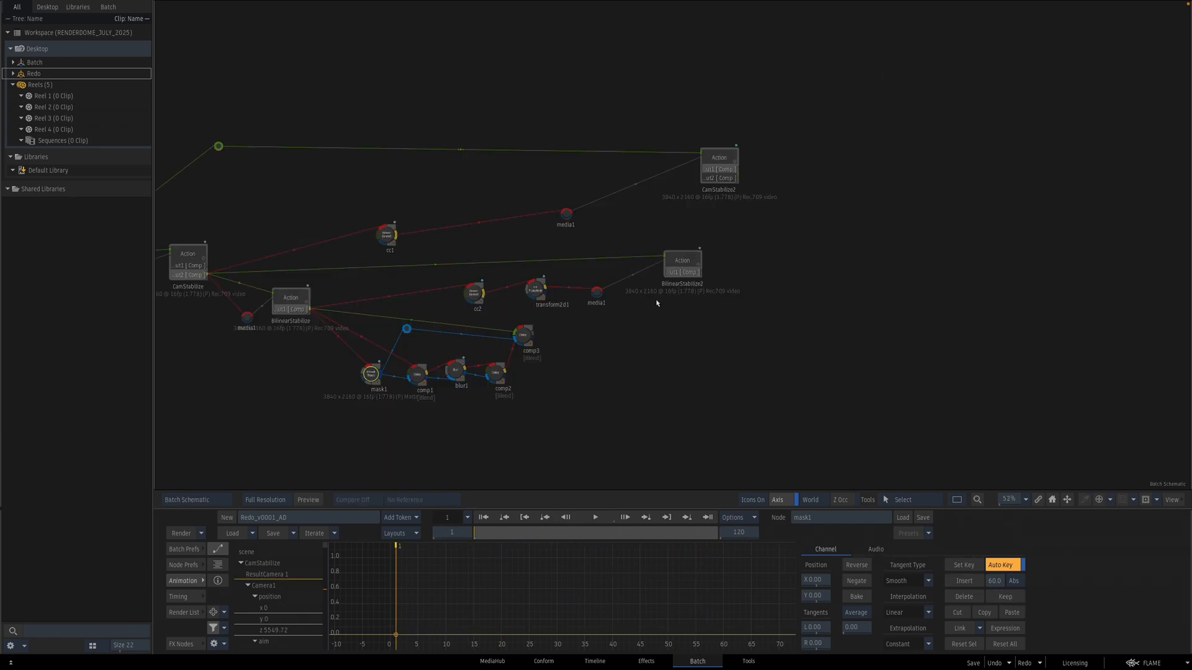
Step: View comp3's result while scrubbing through frames
{"action": "left_click", "coordinate": [522, 336]}
{"action": "key", "text": "F4"}
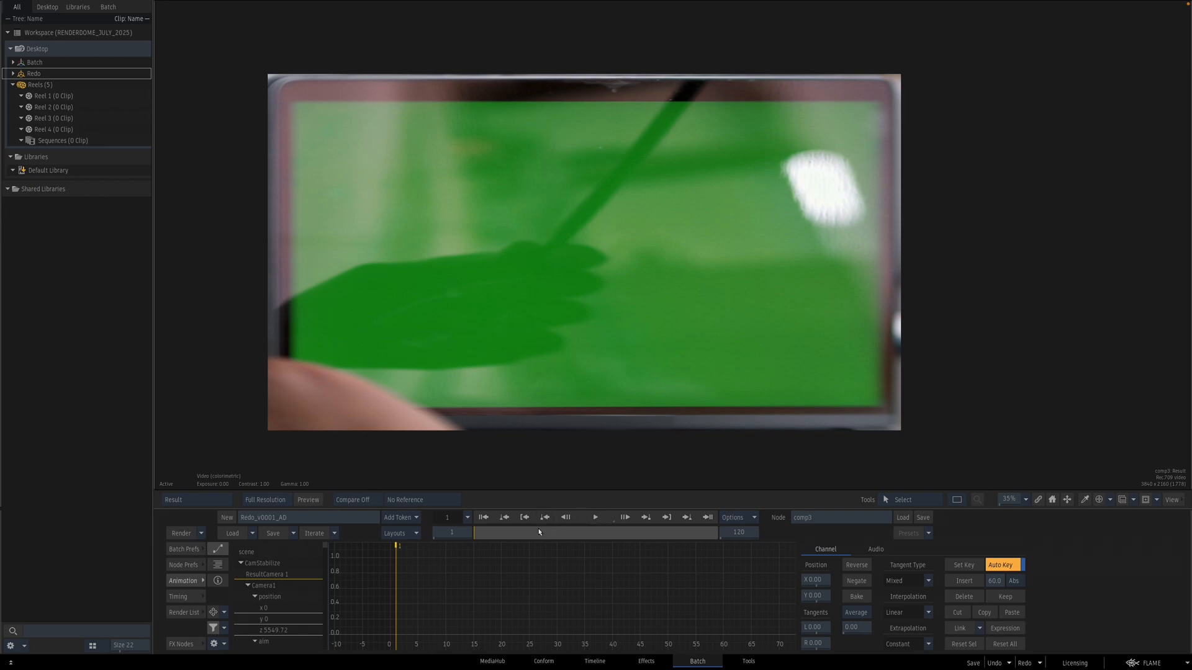
{"action": "left_click_drag", "start_coordinate": [539, 532], "coordinate": [505, 523]}
{"action": "key", "text": "Escape"}
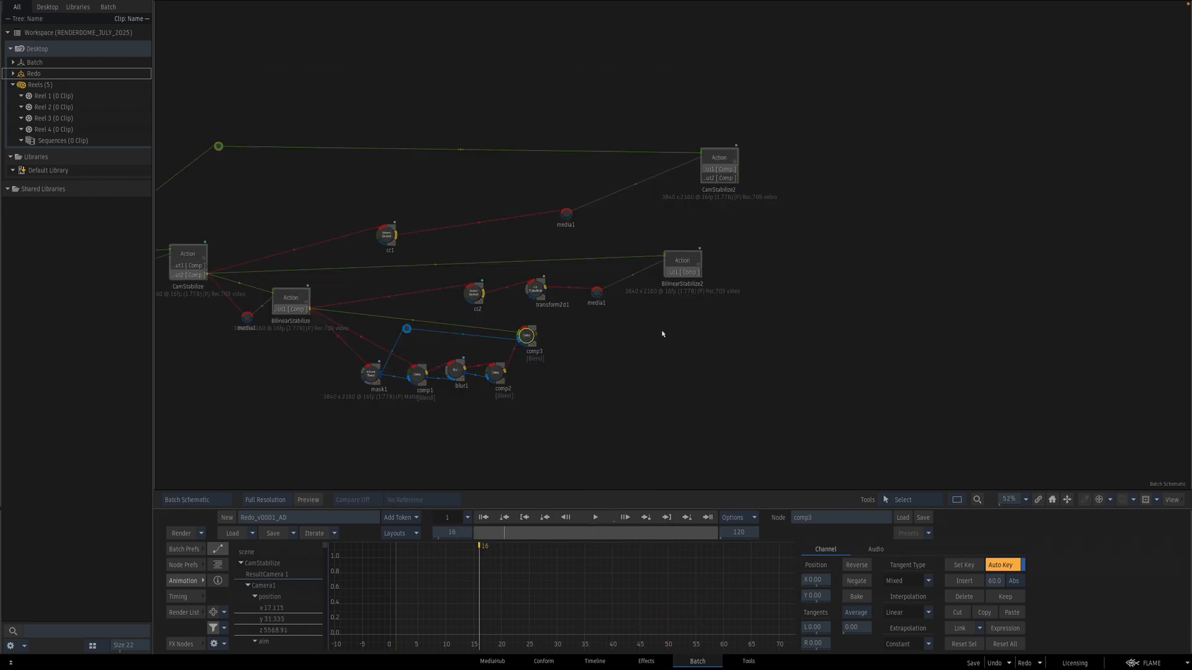
Step: Replace the copied Action with a fresh paste of the updated BilinearStabilize Action
{"action": "left_click_drag", "start_coordinate": [598, 294], "coordinate": [652, 306]}
{"action": "left_click", "coordinate": [309, 298]}
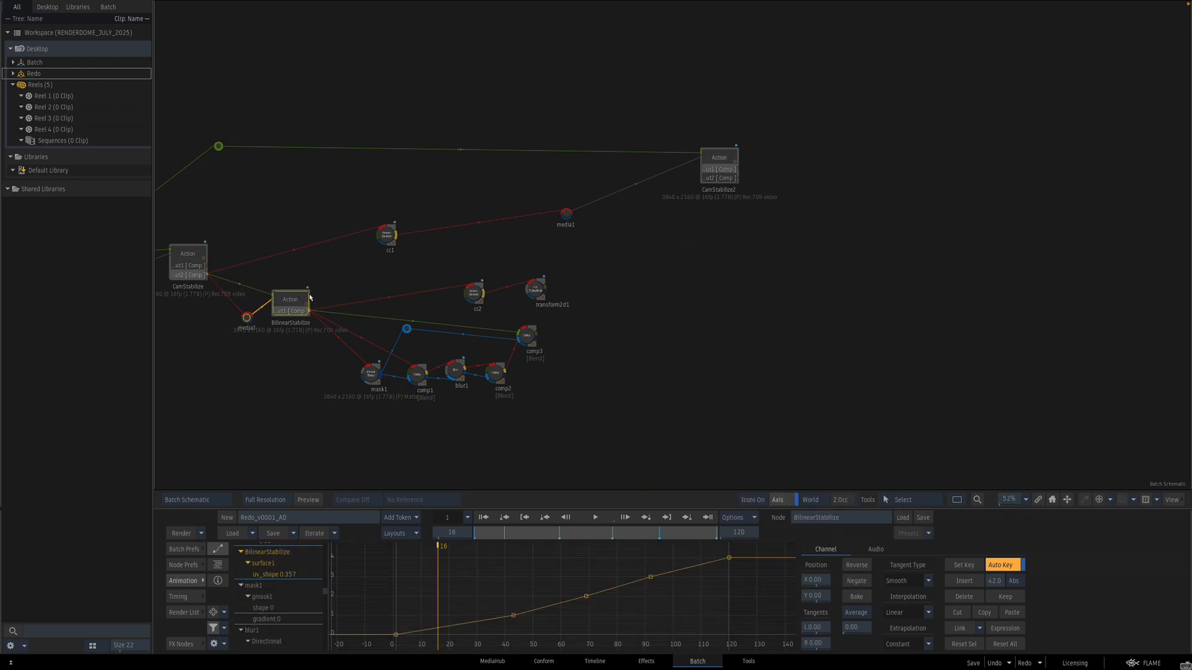
{"action": "key", "text": "ctrl+v"}
{"action": "left_click_drag", "start_coordinate": [311, 287], "coordinate": [744, 262]}
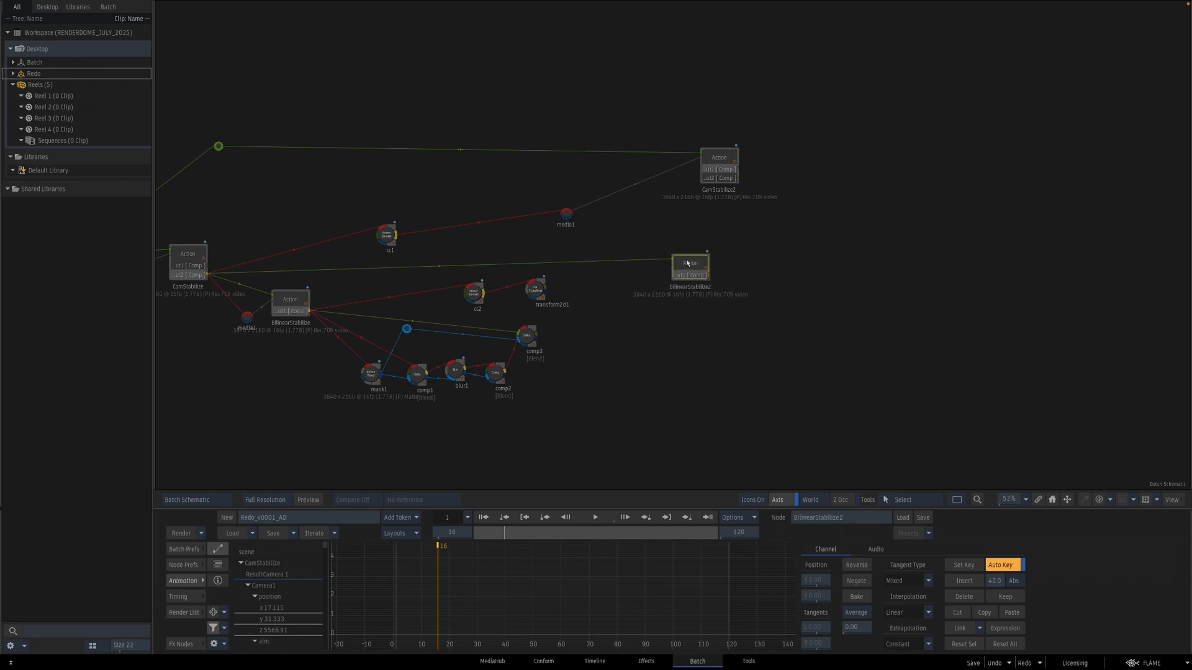
Step: Connect comp3's output to the copied Action's media input
{"action": "left_click", "coordinate": [198, 566]}
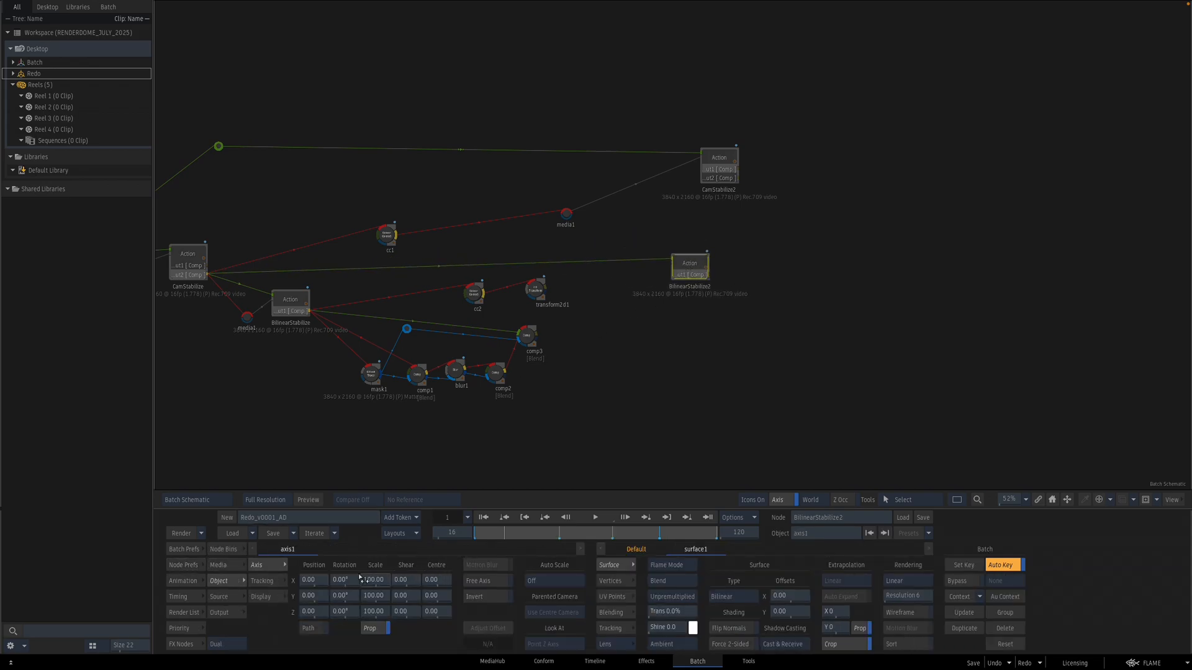
{"action": "left_click", "coordinate": [219, 565]}
{"action": "left_click", "coordinate": [536, 570]}
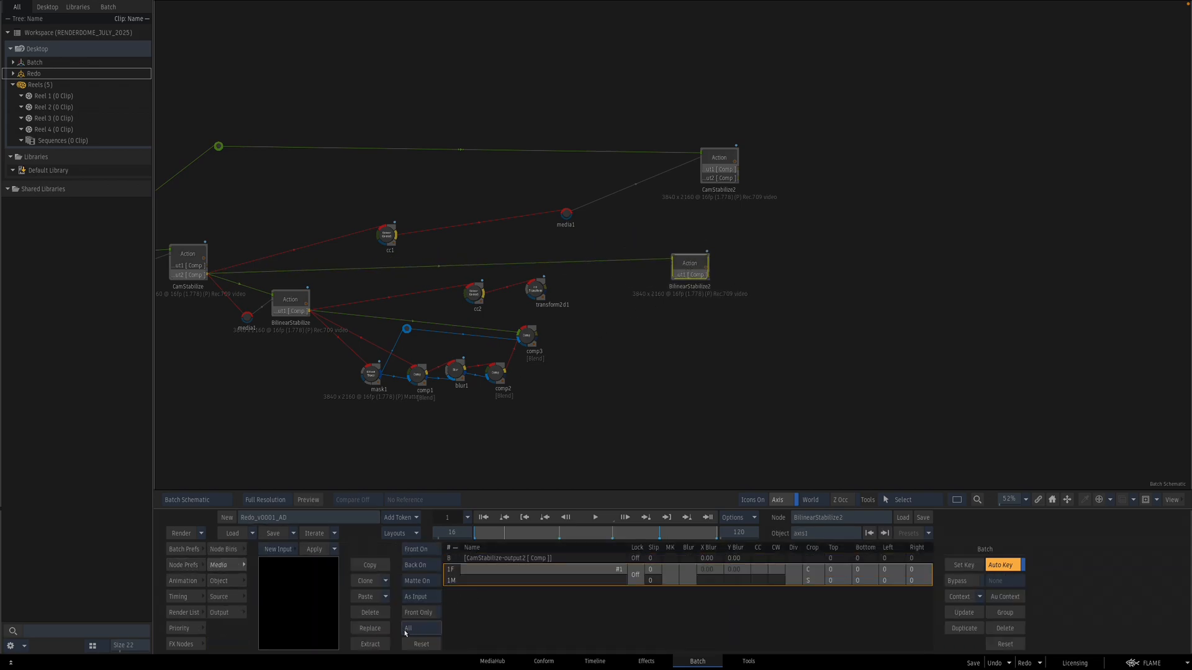
{"action": "left_click_drag", "start_coordinate": [645, 286], "coordinate": [603, 329]}
{"action": "left_click", "coordinate": [691, 272]}
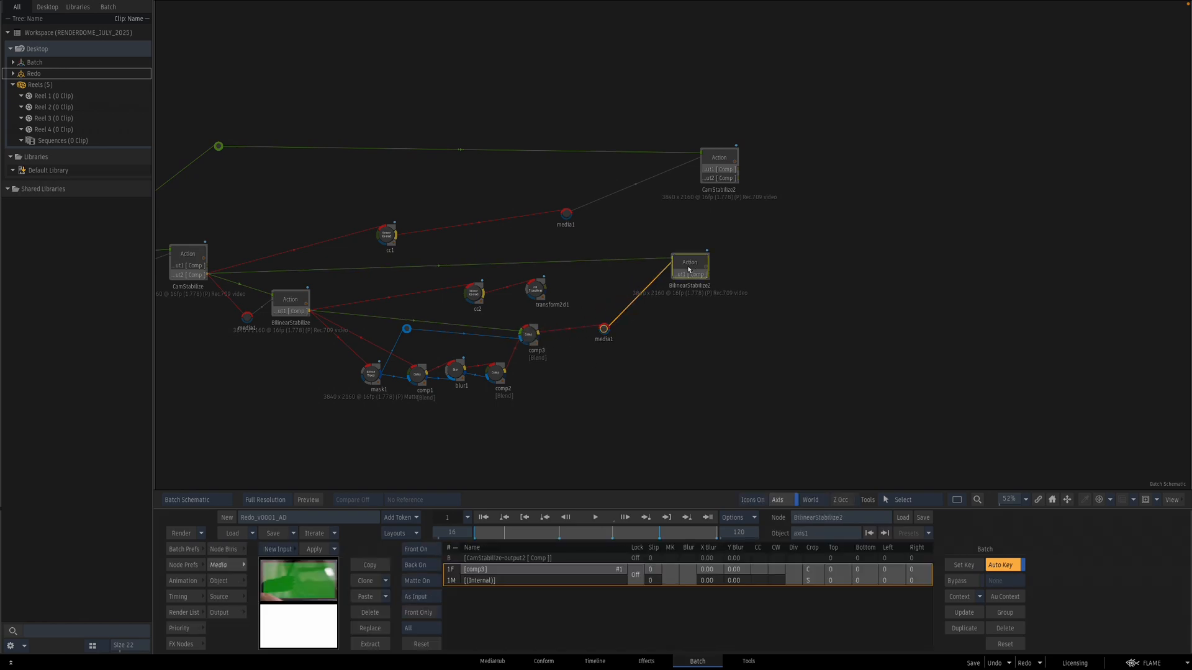
Step: Duplicate the cc2 colour-correct node and insert the copy between comp3 and the copied Action's media input
{"action": "left_click", "coordinate": [475, 293]}
{"action": "key", "text": "ctrl+c"}
{"action": "key", "text": "ctrl+v"}
{"action": "left_click_drag", "start_coordinate": [499, 268], "coordinate": [571, 324]}
{"action": "key", "text": "F4"}
{"action": "key", "text": "Escape"}
Step: Open the copied BilinearStabilize2 Action's surface and map its UV points to the vertices, resetting all UVs so the media fills the laptop screen
{"action": "left_click", "coordinate": [692, 273]}
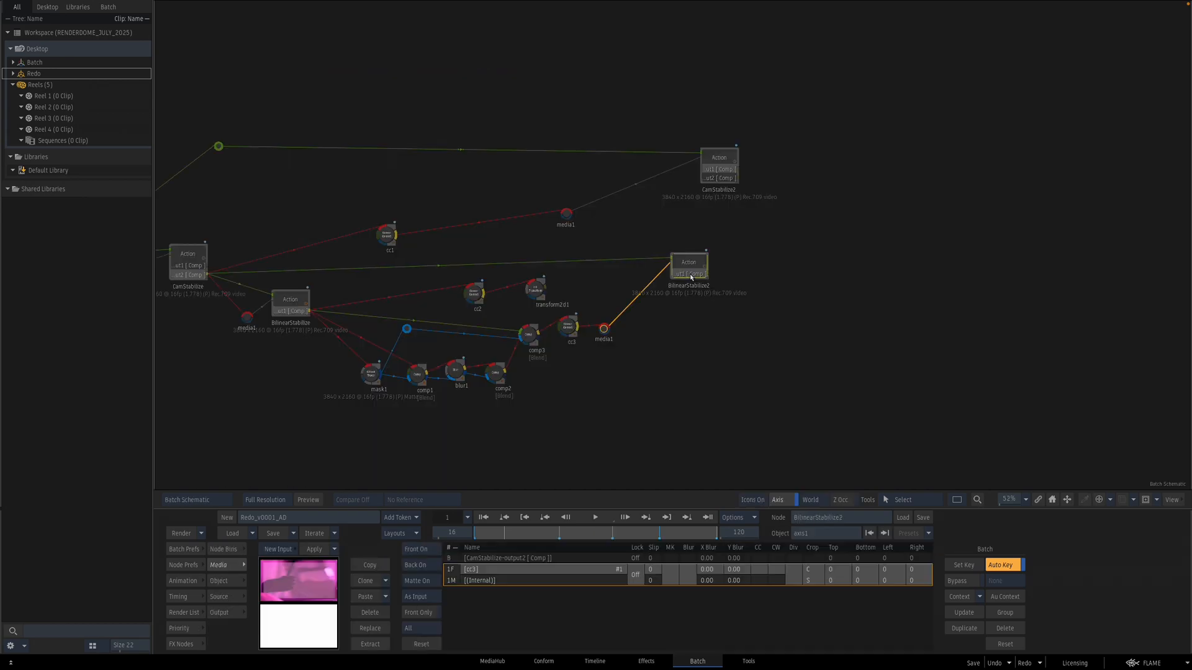
{"action": "key", "text": "F4"}
{"action": "key", "text": "Escape"}
{"action": "left_click", "coordinate": [675, 301]}
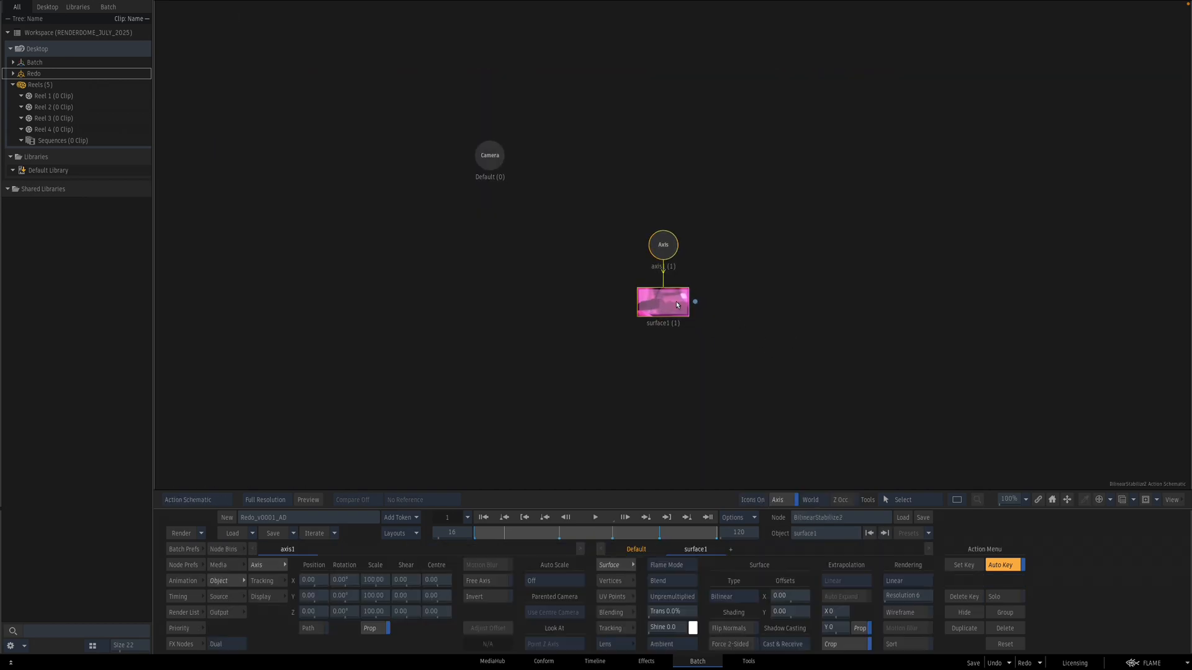
{"action": "key", "text": "F1"}
{"action": "left_click", "coordinate": [612, 596]}
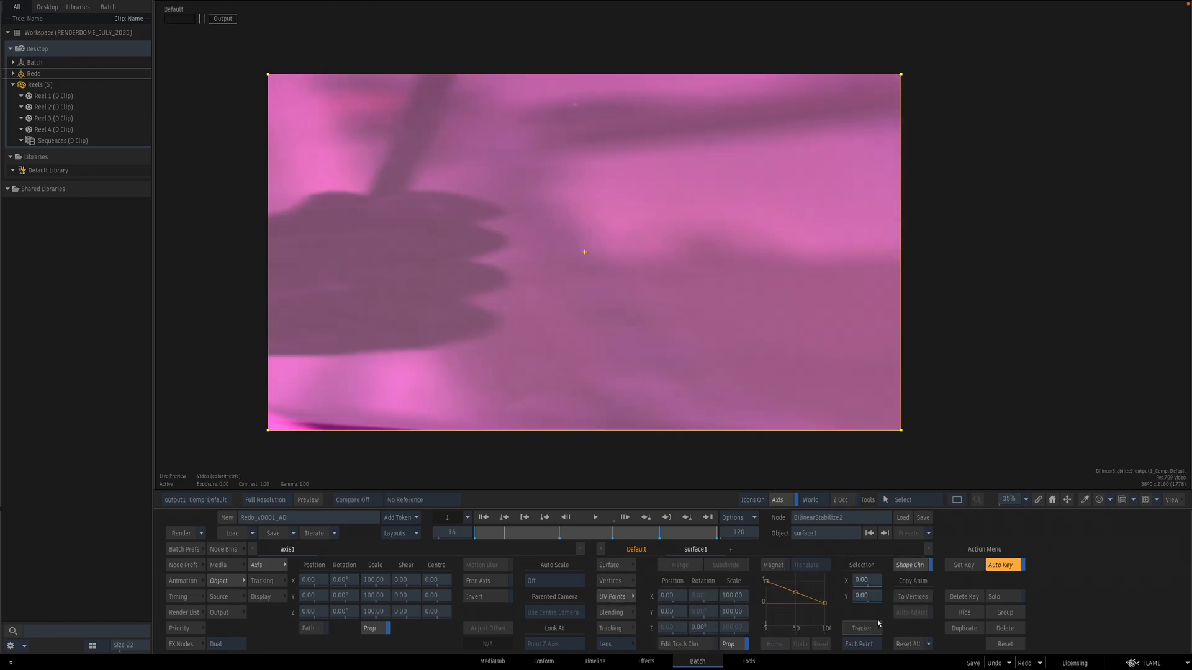
{"action": "left_click", "coordinate": [911, 598]}
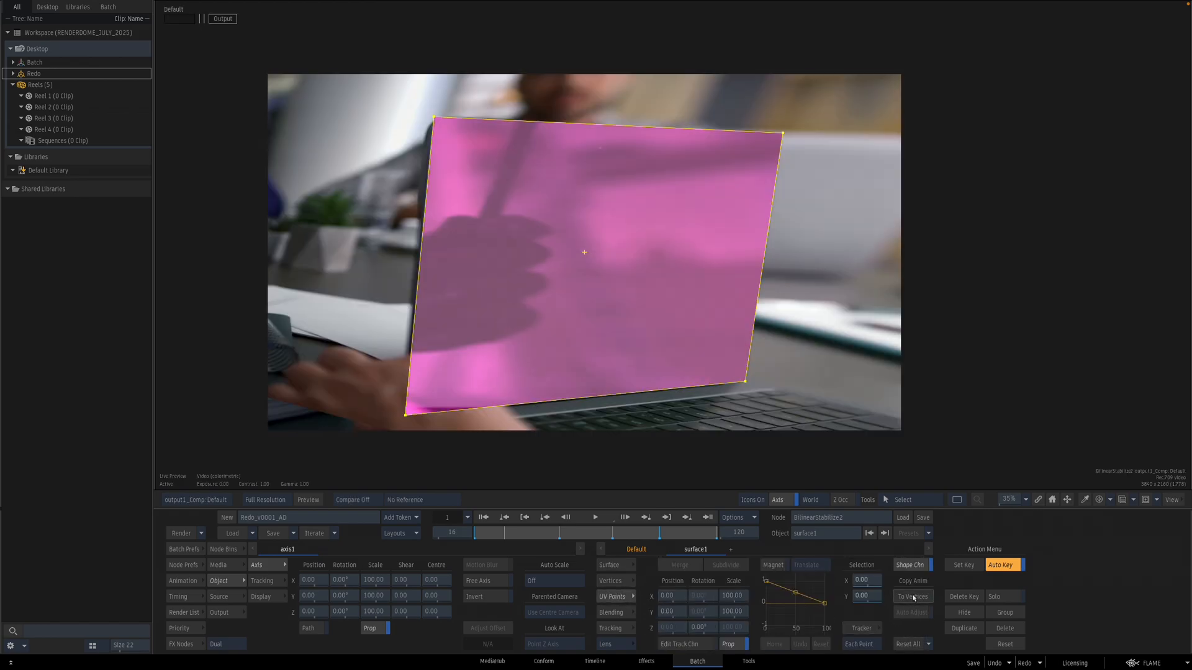
{"action": "left_click", "coordinate": [907, 645]}
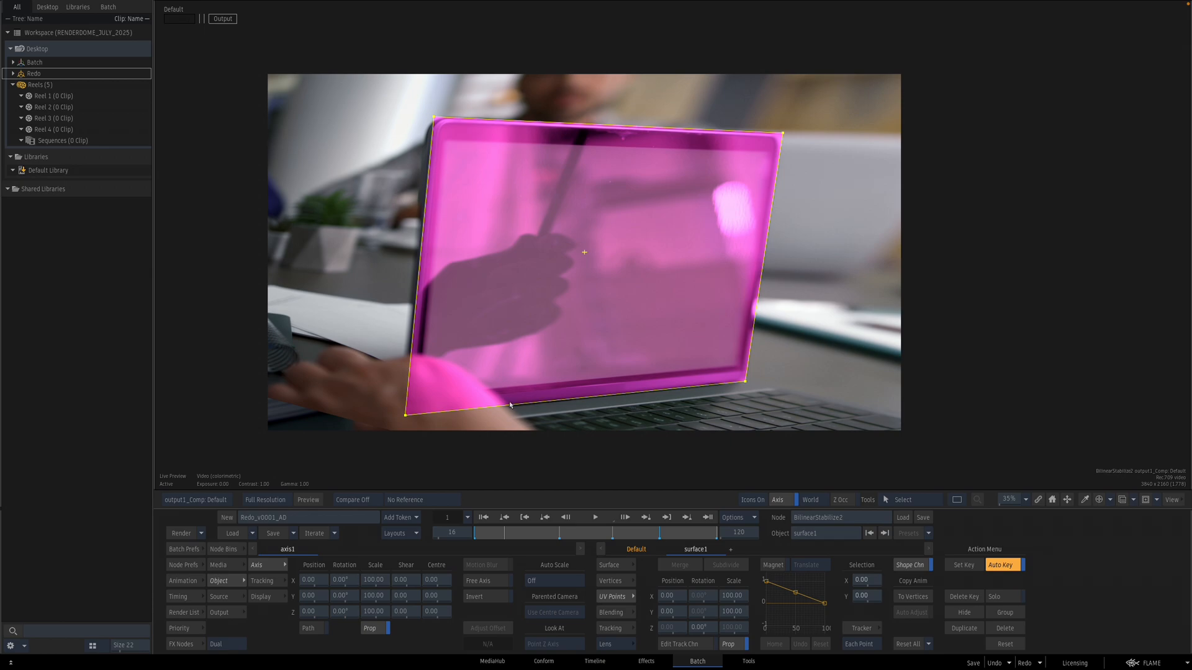
Step: Compare the surface's media and composite result across views while scrubbing back to frame 1
{"action": "key", "text": "F2"}
{"action": "key", "text": "F4"}
{"action": "left_click_drag", "start_coordinate": [610, 532], "coordinate": [467, 532]}
{"action": "key", "text": "F2"}
{"action": "key", "text": "F4"}
{"action": "key", "text": "F1"}
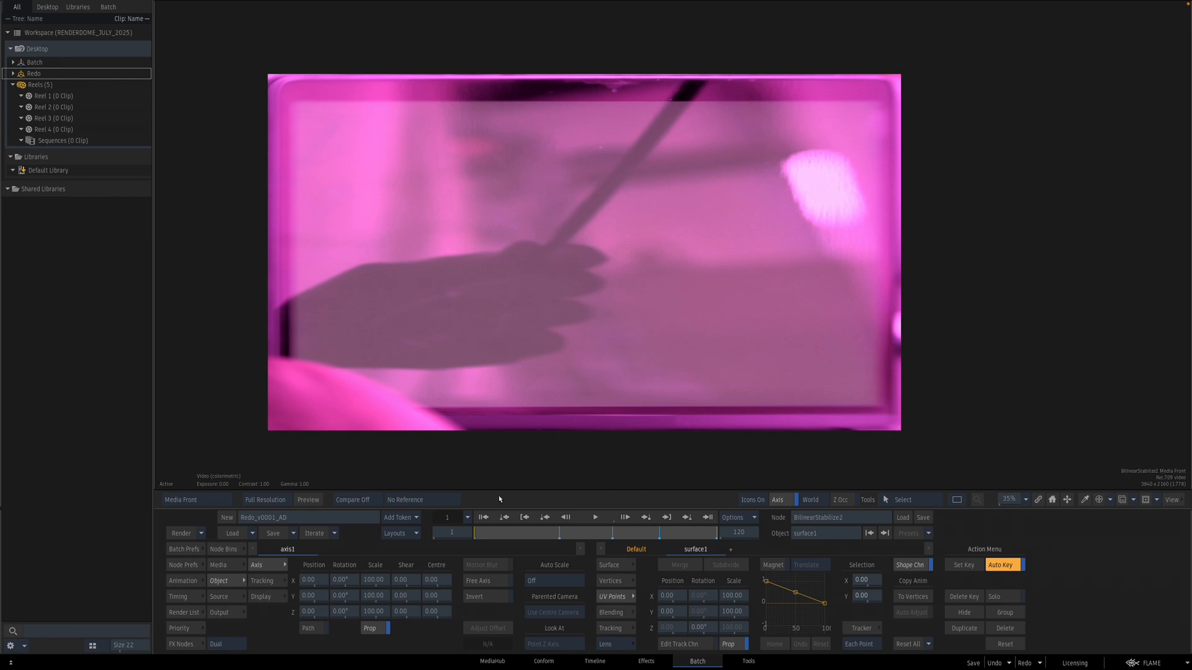
{"action": "key", "text": "F8"}
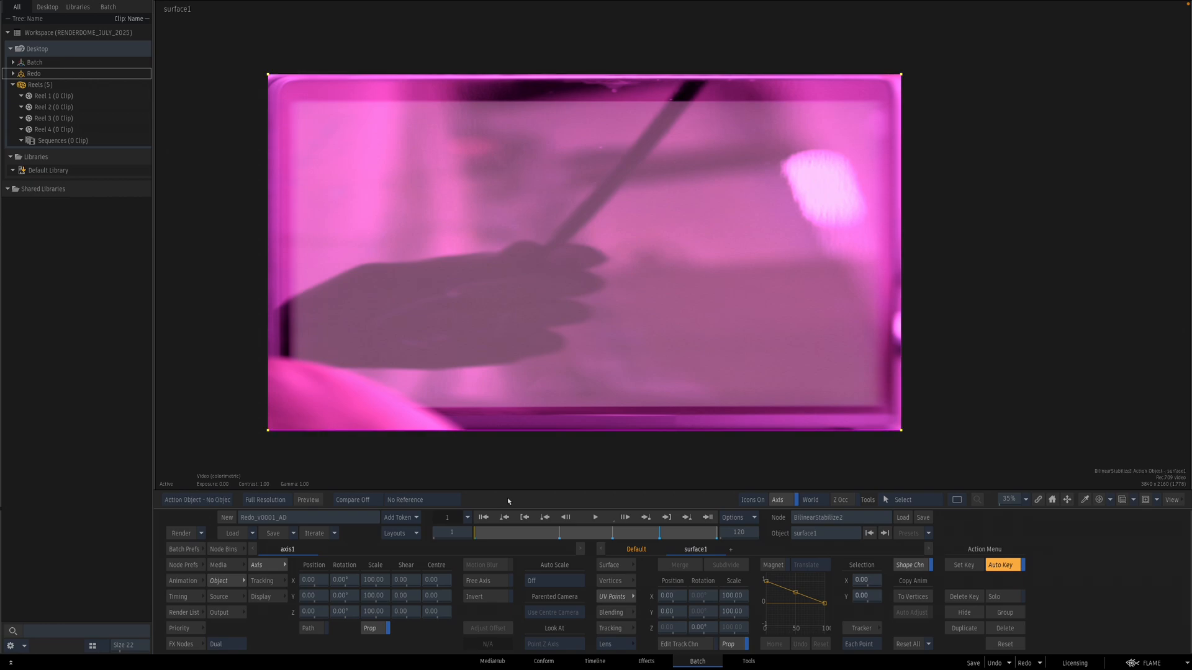
{"action": "key", "text": "F4"}
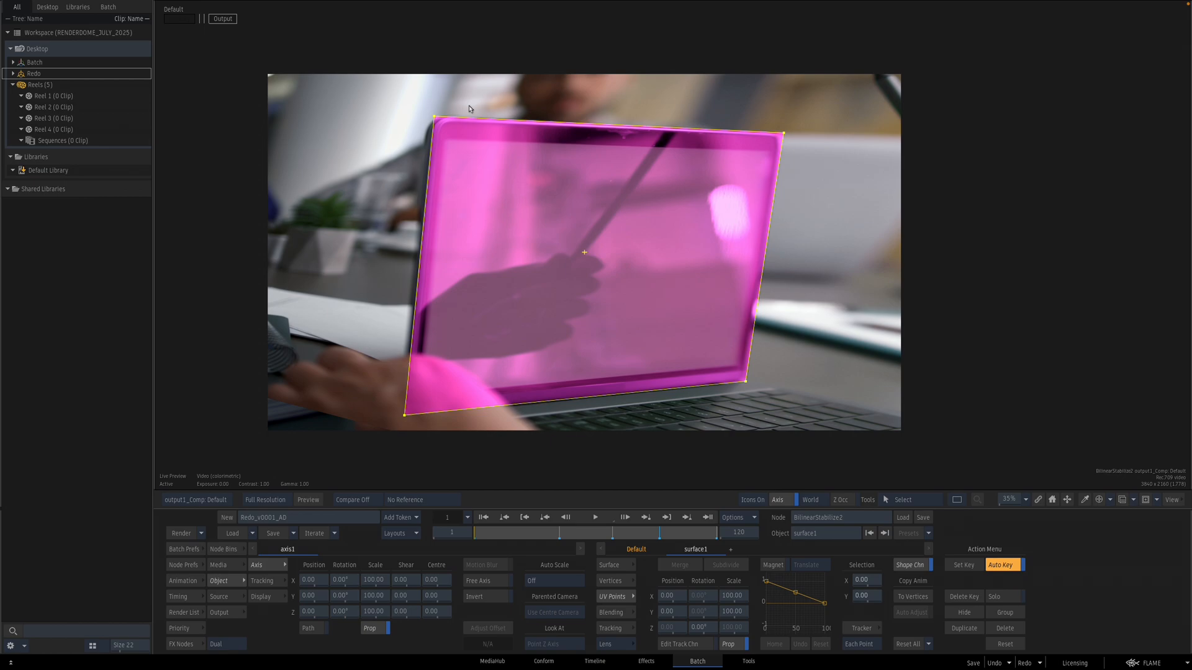
Step: Return to the Batch schematic and open the original BilinearStabilize Action
{"action": "key", "text": "F4"}
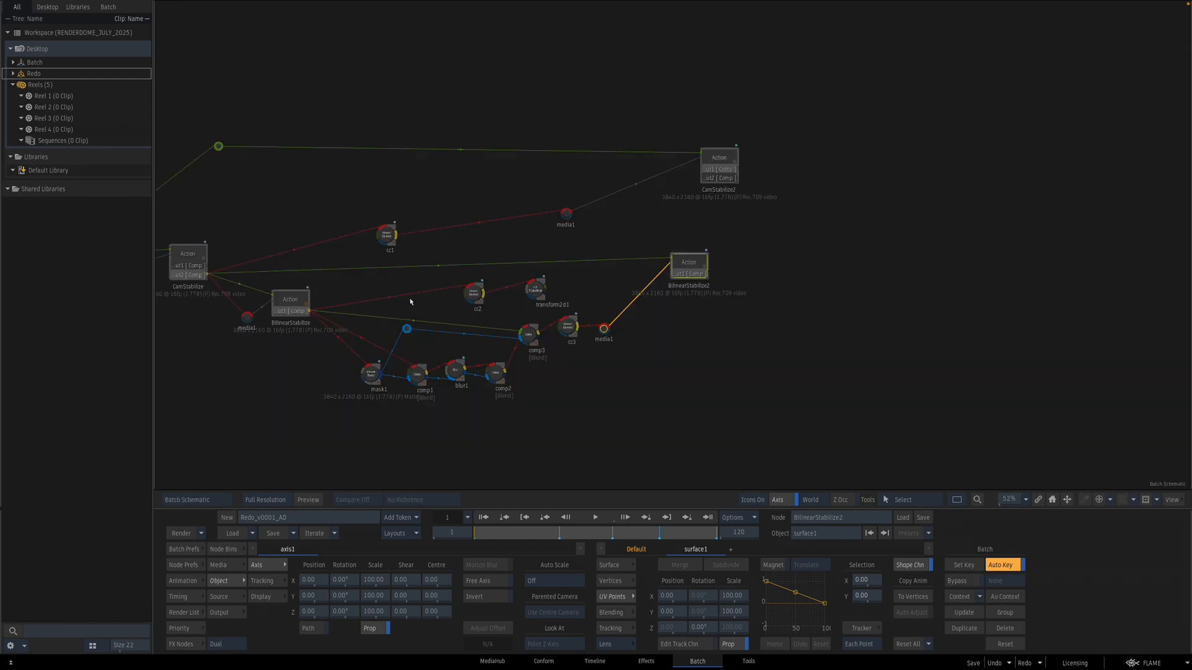
{"action": "double_click", "coordinate": [287, 301]}
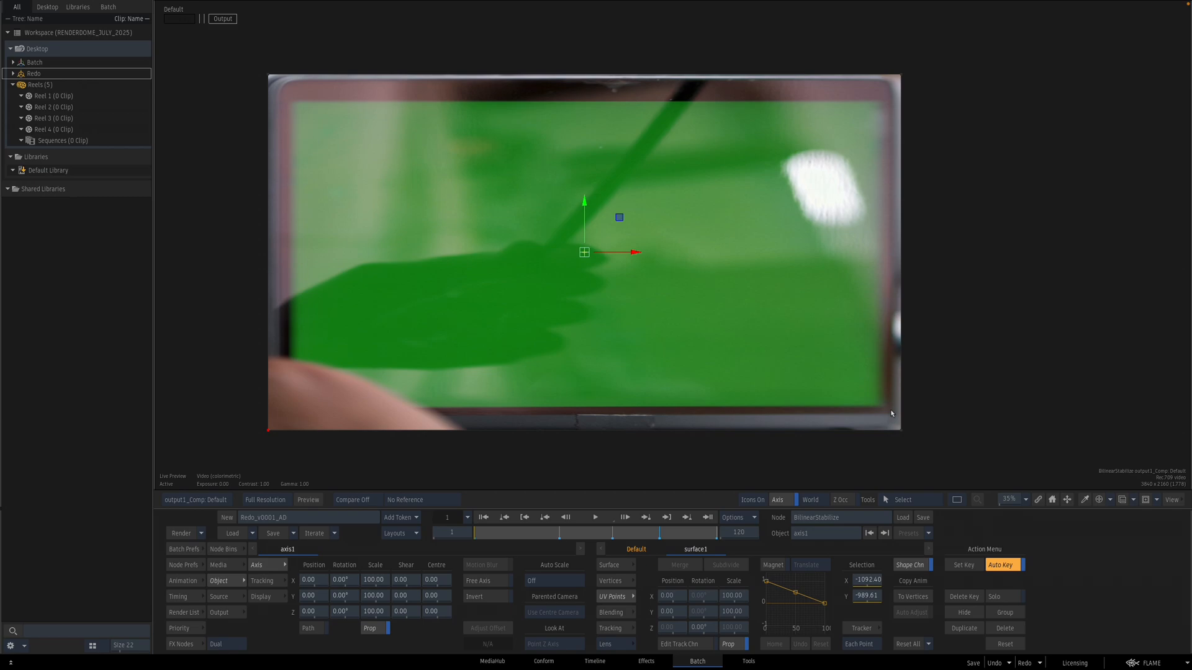
Step: Inspect the stabilized screen surface in the Action views and return to the Batch schematic
{"action": "key", "text": "Escape"}
{"action": "left_click_drag", "start_coordinate": [794, 346], "coordinate": [784, 340]}
{"action": "left_click", "coordinate": [687, 266]}
{"action": "key", "text": "Escape"}
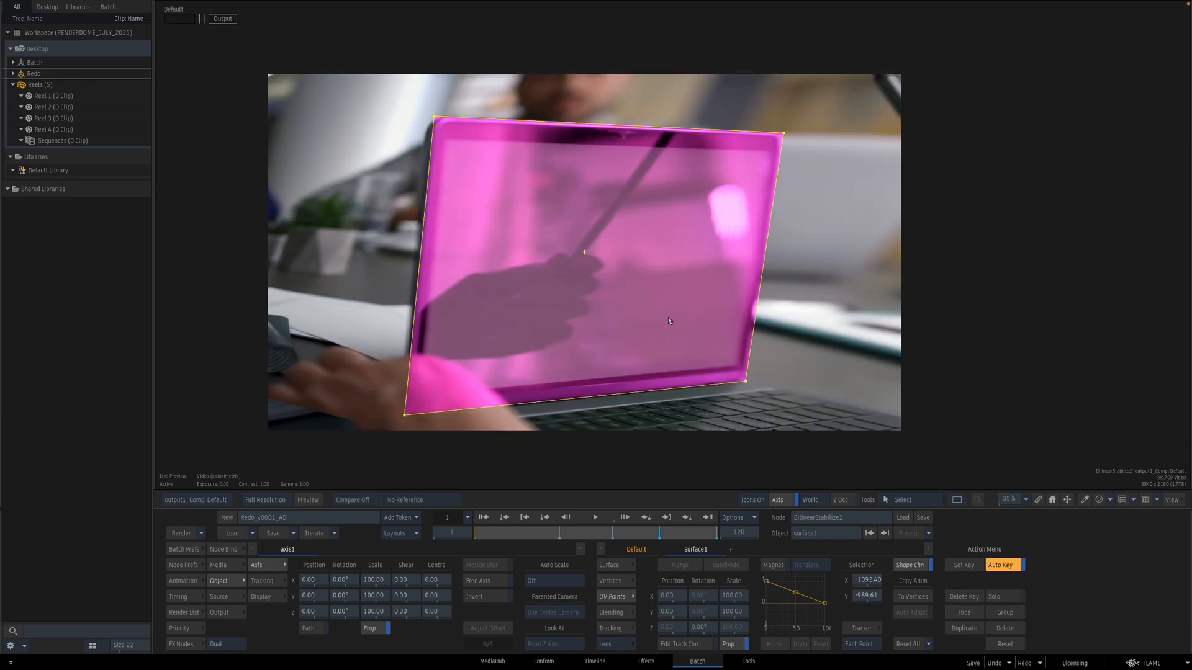
{"action": "key", "text": "Escape"}
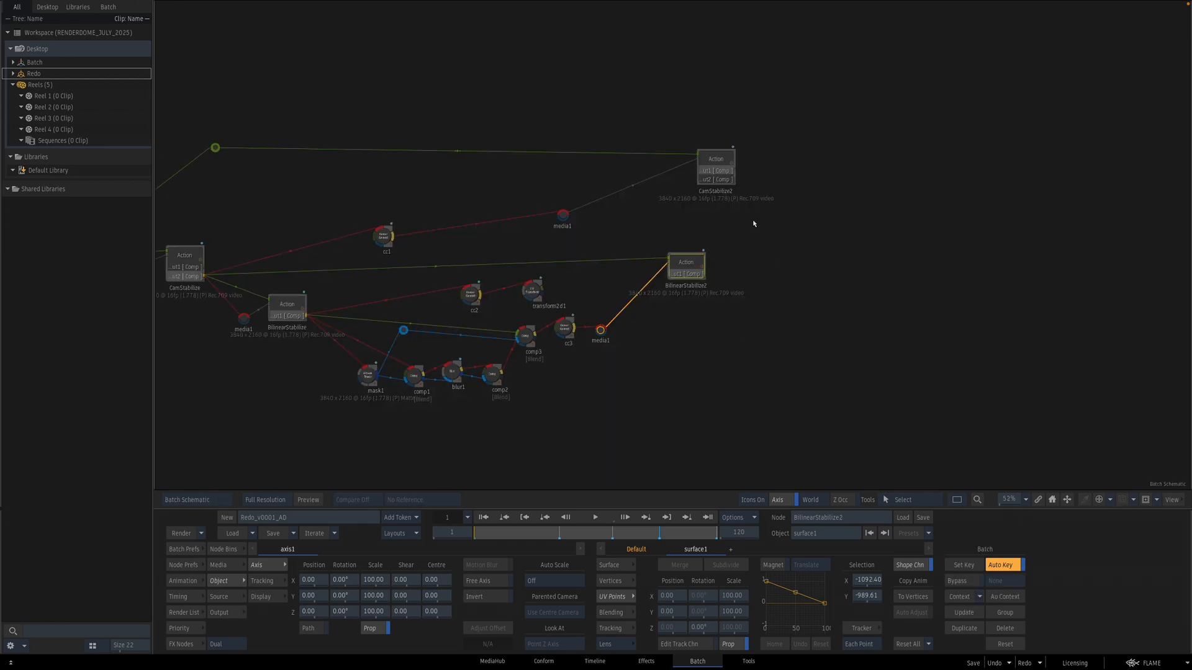
Step: Move CamStabilize2 and its media input beside BilinearStabilize2, feeding BilinearStabilize2's output into CamStabilize2, and check it
{"action": "left_click", "coordinate": [745, 168]}
{"action": "left_click_drag", "start_coordinate": [744, 169], "coordinate": [809, 167]}
{"action": "left_click_drag", "start_coordinate": [563, 215], "coordinate": [777, 269]}
{"action": "left_click", "coordinate": [687, 264]}
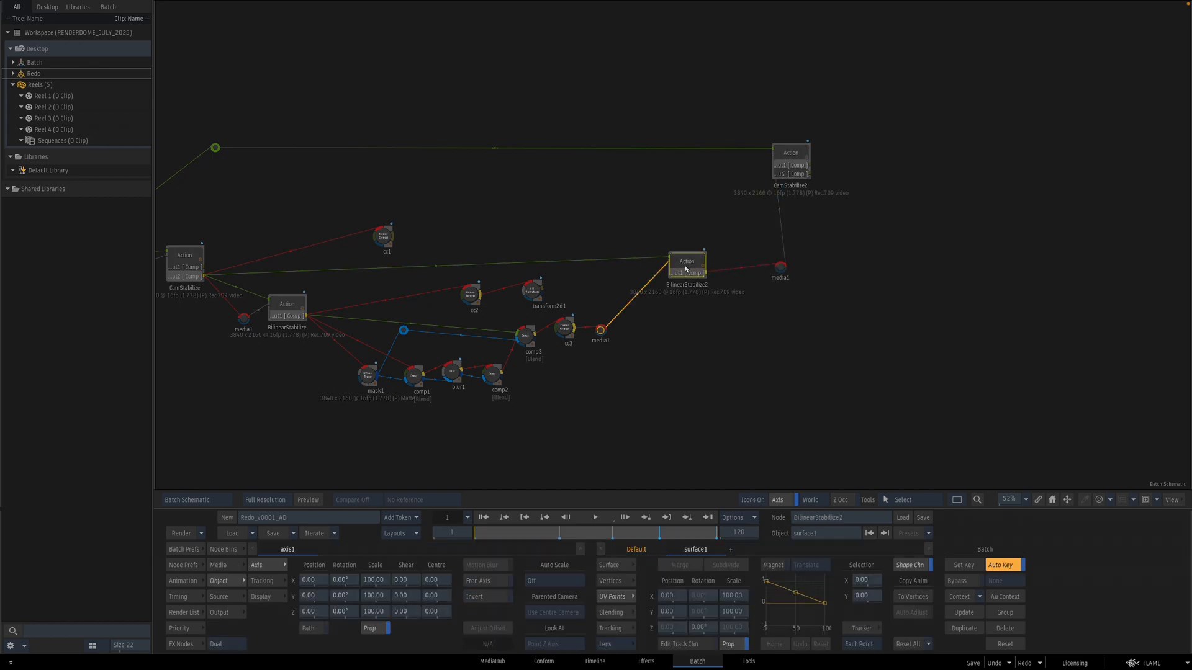
{"action": "double_click", "coordinate": [789, 162]}
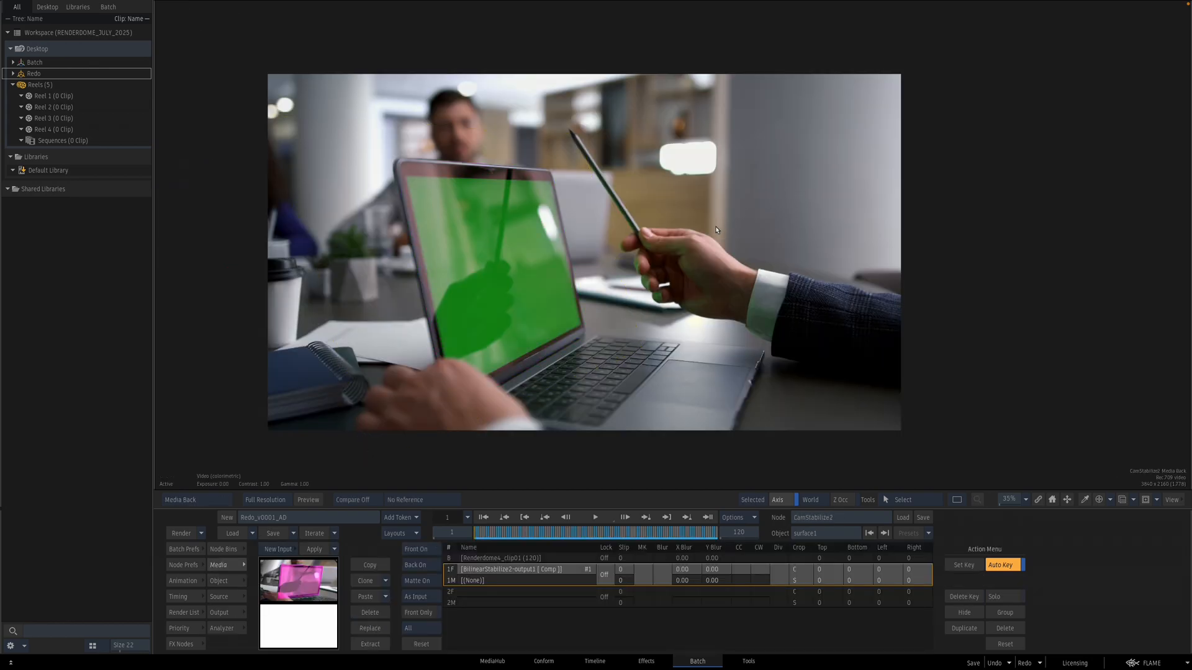
{"action": "mouse_move", "coordinate": [500, 534]}
{"action": "left_mouse_down"}
{"action": "mouse_move", "coordinate": [715, 524]}
{"action": "mouse_move", "coordinate": [607, 513]}
{"action": "left_mouse_up"}
{"action": "key", "text": "Escape"}
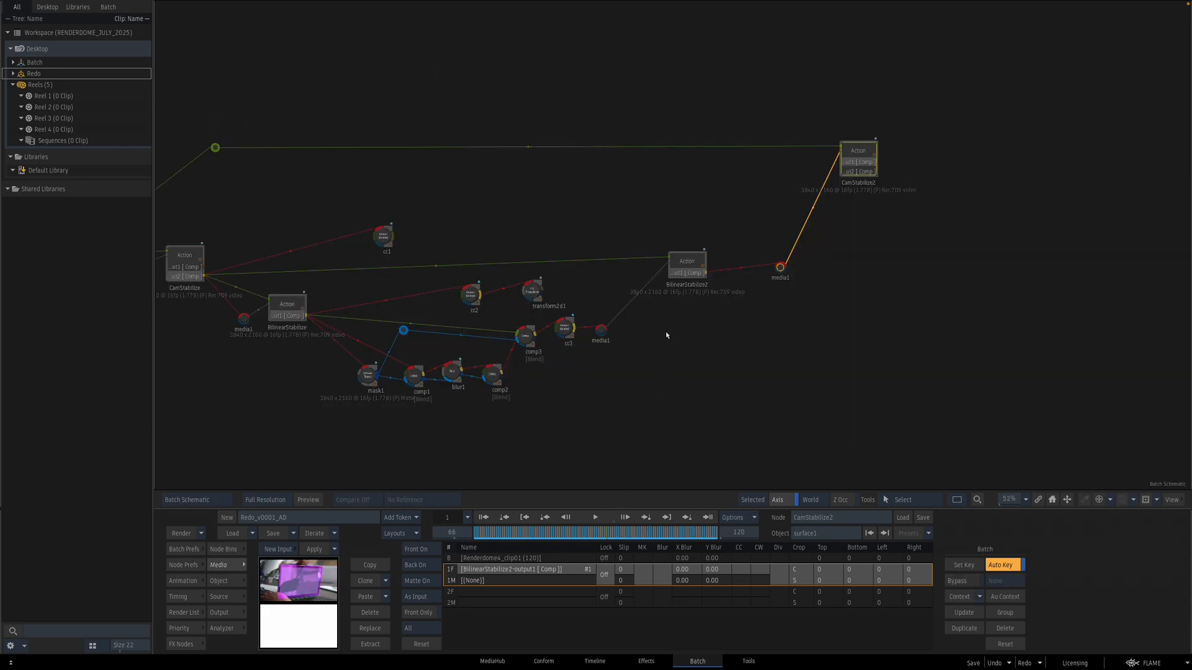
Step: Insert a Text node between comp3 and the media input of BilinearStabilize2
{"action": "left_click_drag", "start_coordinate": [656, 345], "coordinate": [724, 346]}
{"action": "mouse_move", "coordinate": [650, 347]}
{"action": "left_mouse_down"}
{"action": "mouse_move", "coordinate": [654, 315]}
{"action": "mouse_move", "coordinate": [628, 366]}
{"action": "mouse_move", "coordinate": [691, 378]}
{"action": "left_mouse_up"}
{"action": "left_click_drag", "start_coordinate": [635, 332], "coordinate": [528, 599]}
{"action": "scroll", "coordinate": [726, 606], "scroll_direction": "down", "scroll_amount": 10}
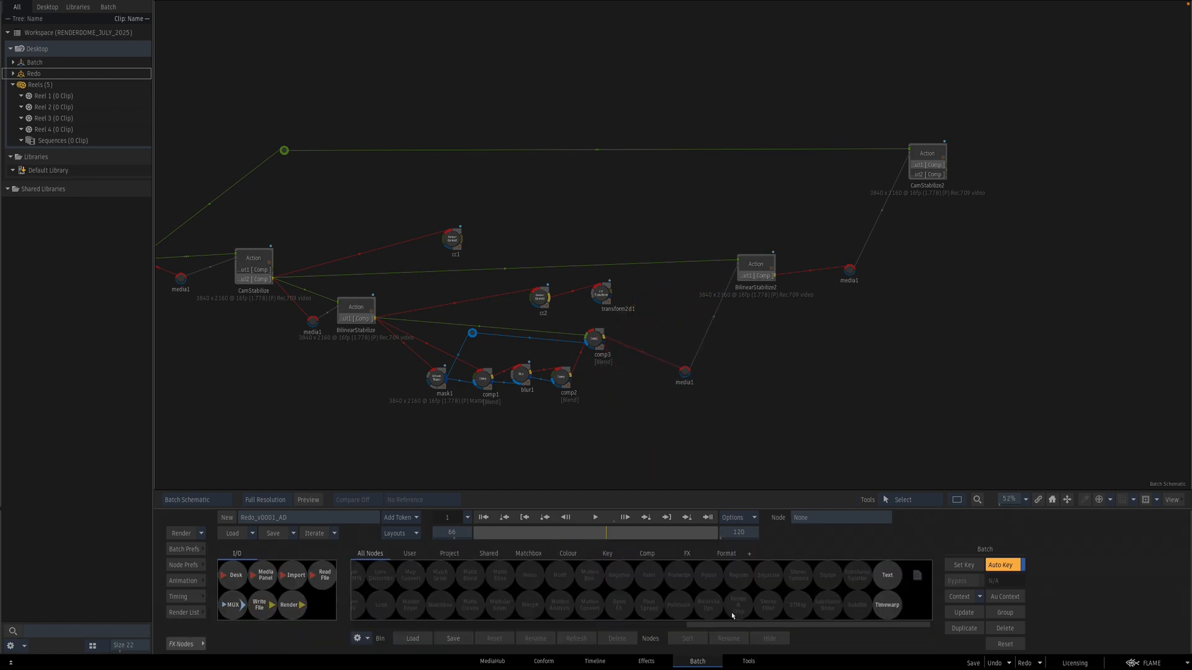
{"action": "left_click_drag", "start_coordinate": [884, 582], "coordinate": [637, 348]}
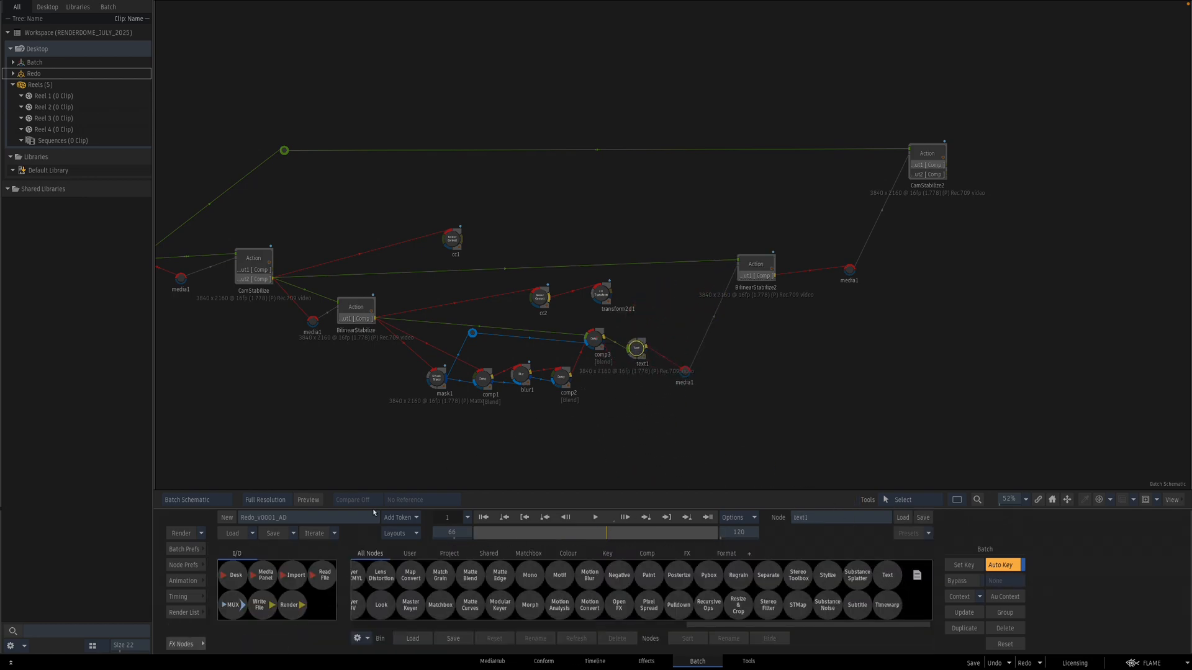
Step: Rename the batch as REDO
{"action": "left_click", "coordinate": [326, 520]}
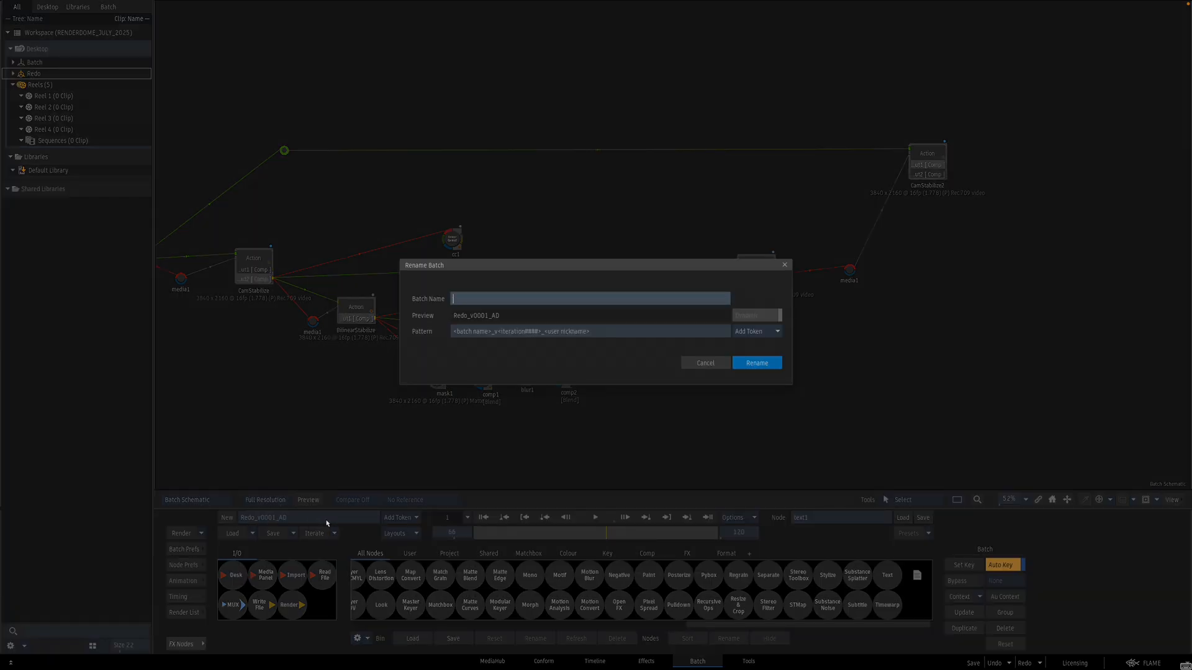
{"action": "type", "text": "GGGMMWMW"}
{"action": "key", "text": "BackSpace"}
{"action": "key", "text": "BackSpace"}
{"action": "key", "text": "BackSpace"}
{"action": "key", "text": "BackSpace"}
{"action": "key", "text": "BackSpace"}
{"action": "key", "text": "BackSpace"}
{"action": "key", "text": "BackSpace"}
{"action": "type", "text": "REEDO"}
{"action": "key", "text": "Return"}
{"action": "key", "text": "Return"}
Step: Open the text1 node's editor and browse the font library without loading a font
{"action": "double_click", "coordinate": [640, 350]}
{"action": "left_click", "coordinate": [449, 568]}
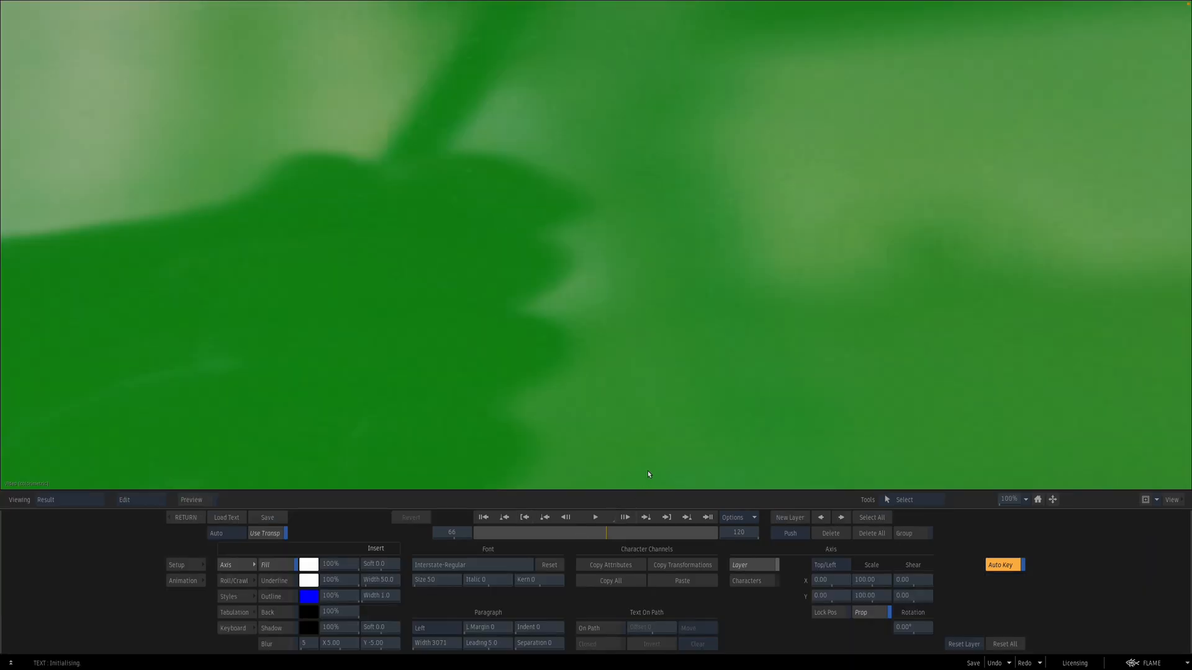
{"action": "left_click", "coordinate": [511, 565]}
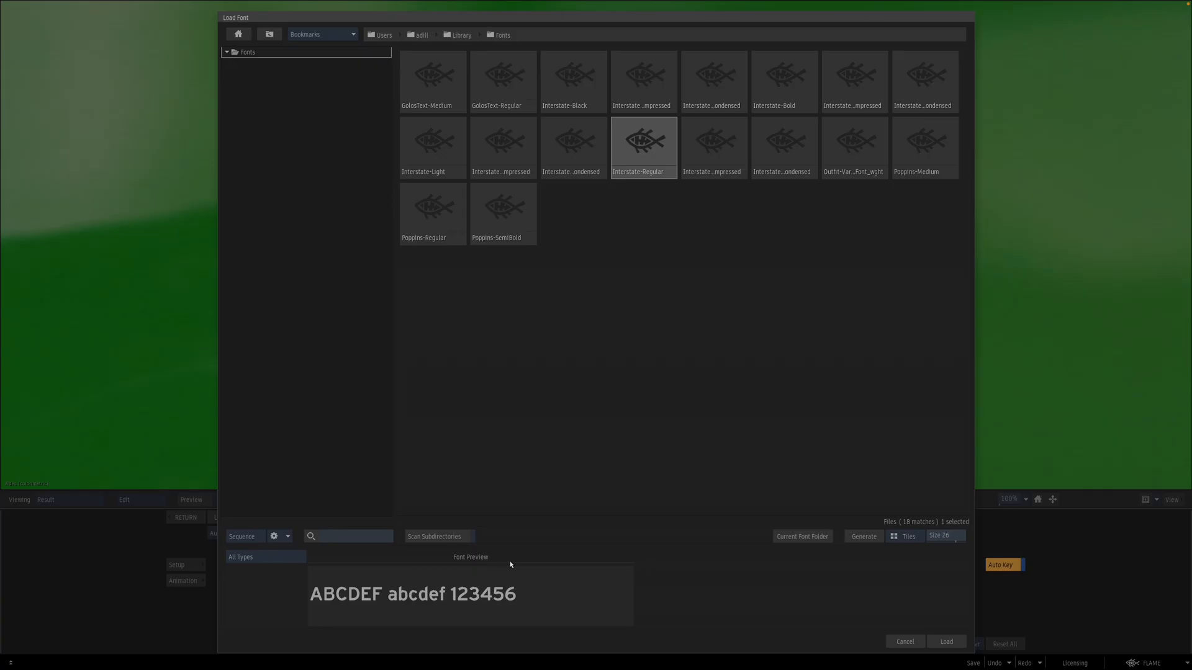
{"action": "left_click", "coordinate": [905, 642]}
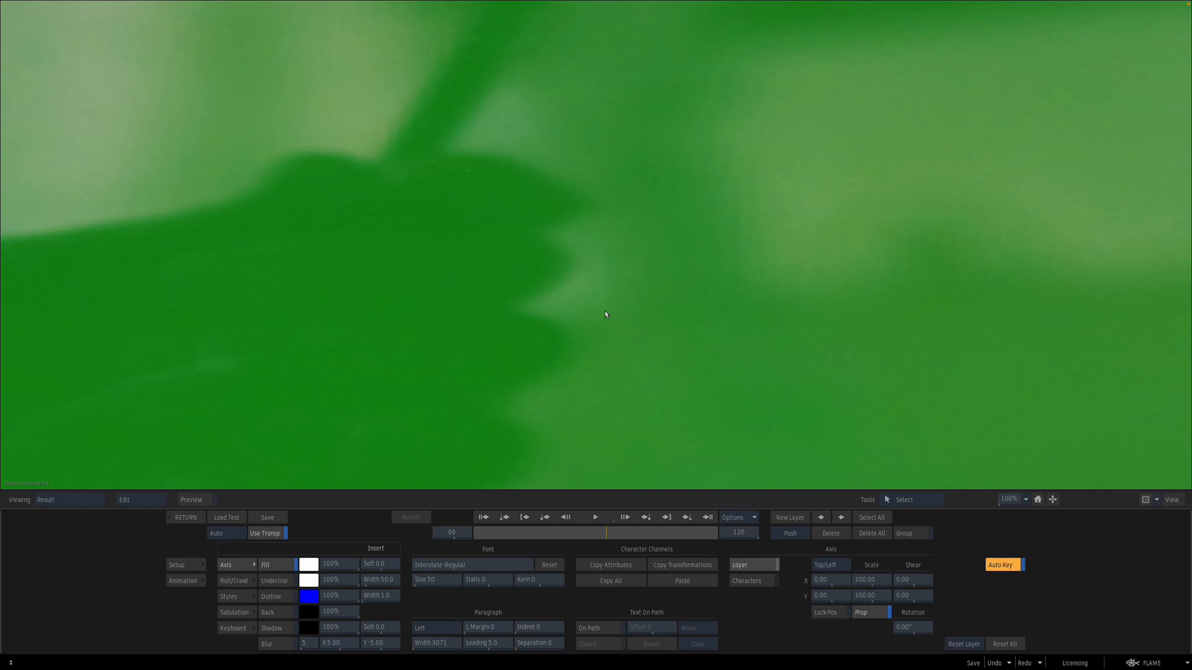
{"action": "mouse_move", "coordinate": [1012, 500]}
{"action": "left_mouse_down"}
{"action": "mouse_move", "coordinate": [979, 503]}
{"action": "mouse_move", "coordinate": [993, 498]}
{"action": "left_mouse_up"}
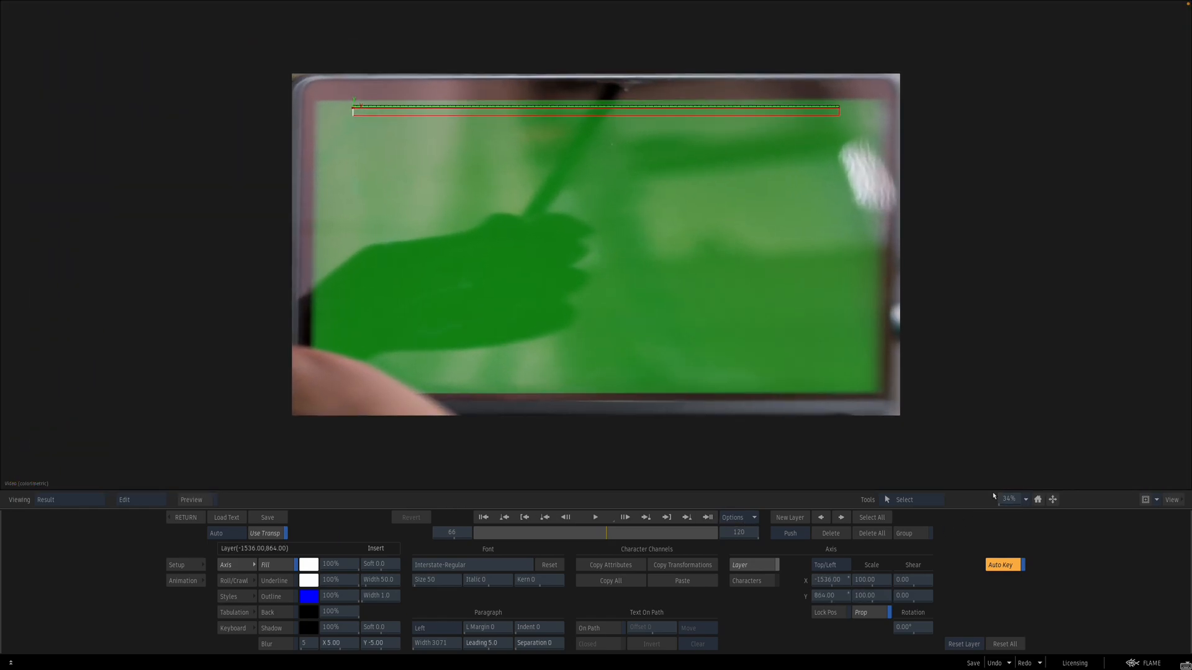
Step: Enter the text LETS GOOOOOO and set its size to 932
{"action": "type", "text": "LETS GOOOOOO"}
{"action": "key", "text": "ctrl+a"}
{"action": "left_click_drag", "start_coordinate": [438, 581], "coordinate": [534, 581]}
{"action": "left_click_drag", "start_coordinate": [465, 599], "coordinate": [644, 567]}
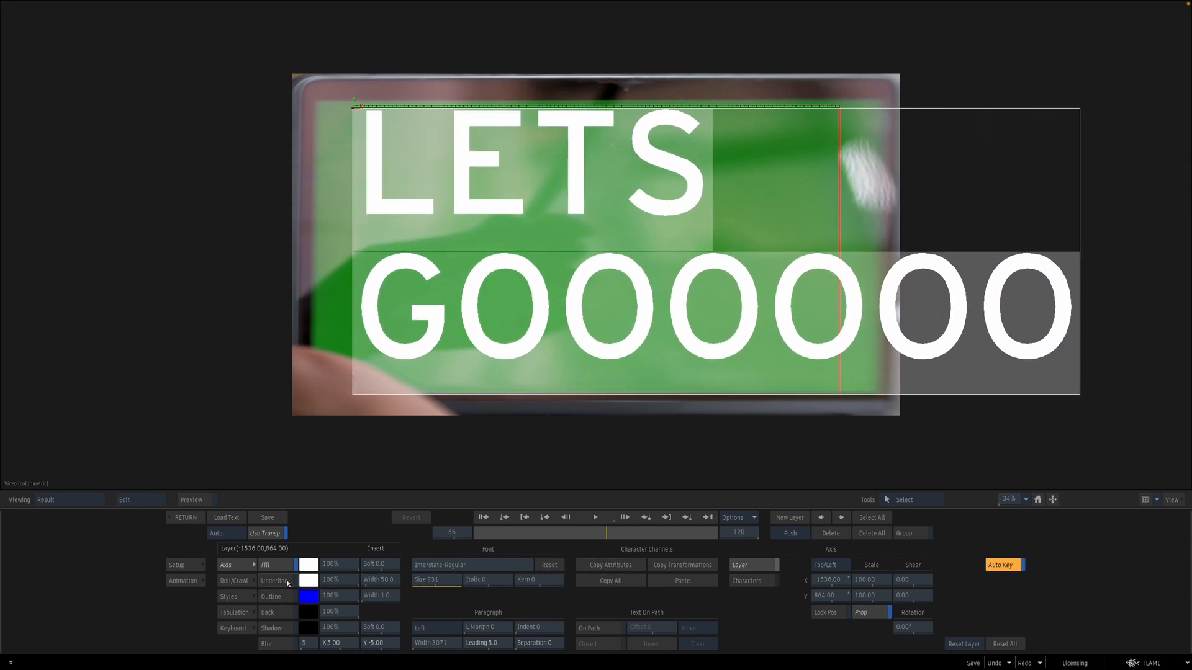
Step: Enable the text shadow, adjust its offset, and leave the text editor
{"action": "left_click", "coordinate": [284, 628]}
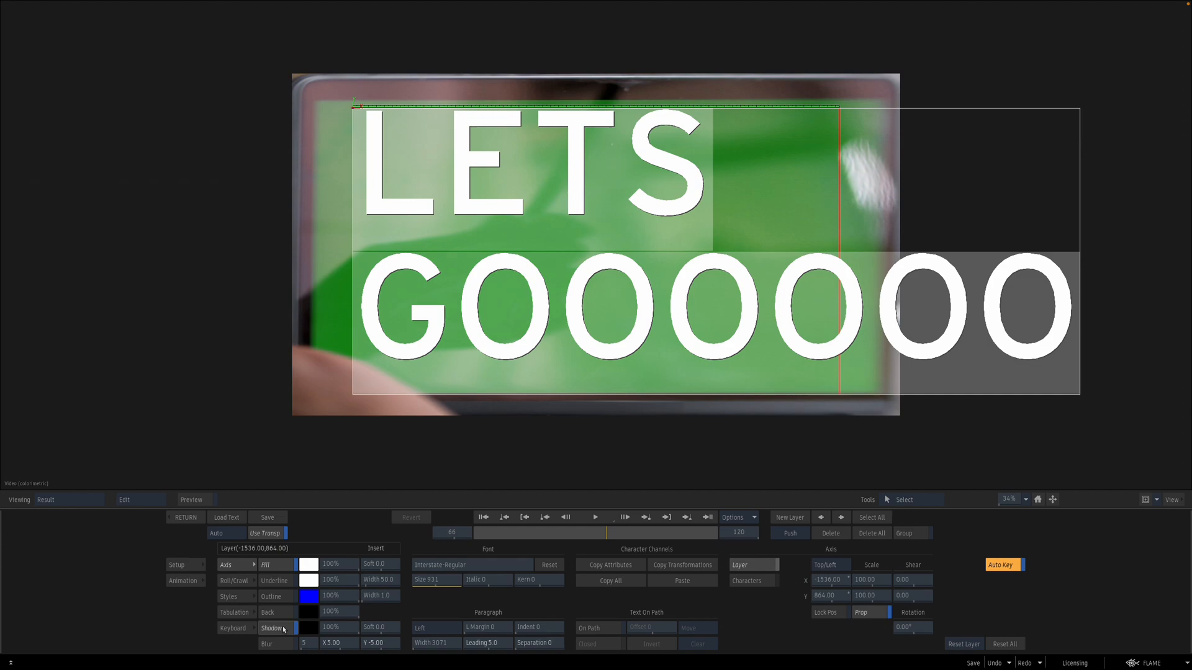
{"action": "left_click_drag", "start_coordinate": [341, 646], "coordinate": [404, 628]}
{"action": "left_click", "coordinate": [185, 517]}
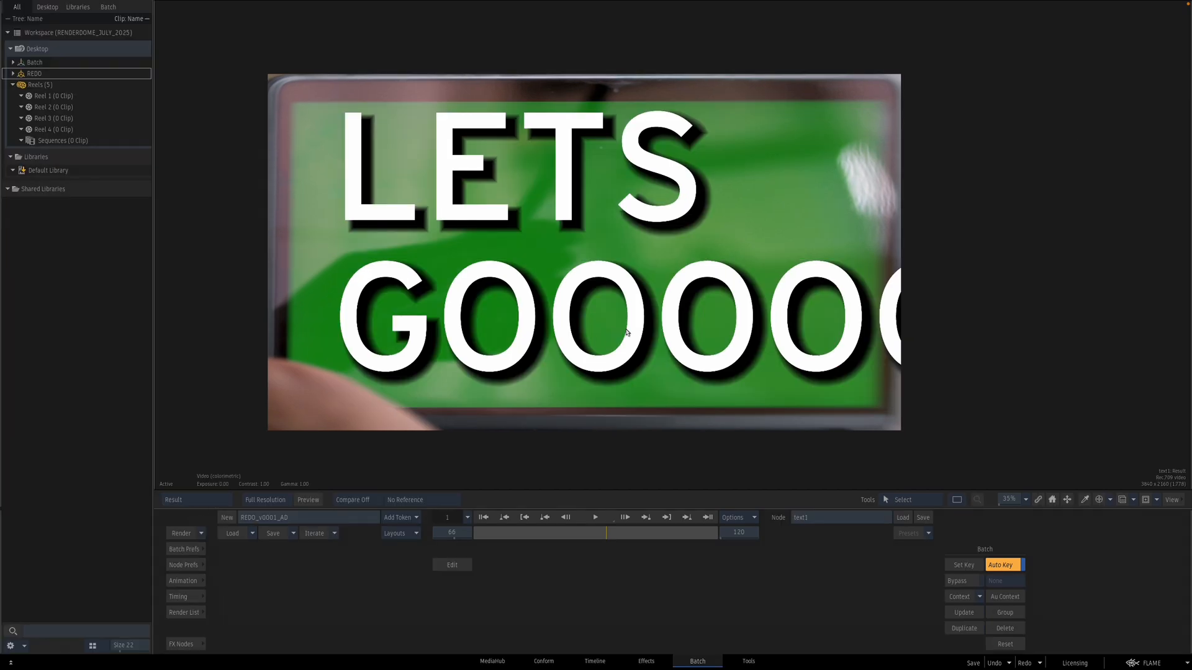
Step: Open CamStabilize2 to review the text composited onto the laptop screen
{"action": "key", "text": "Escape"}
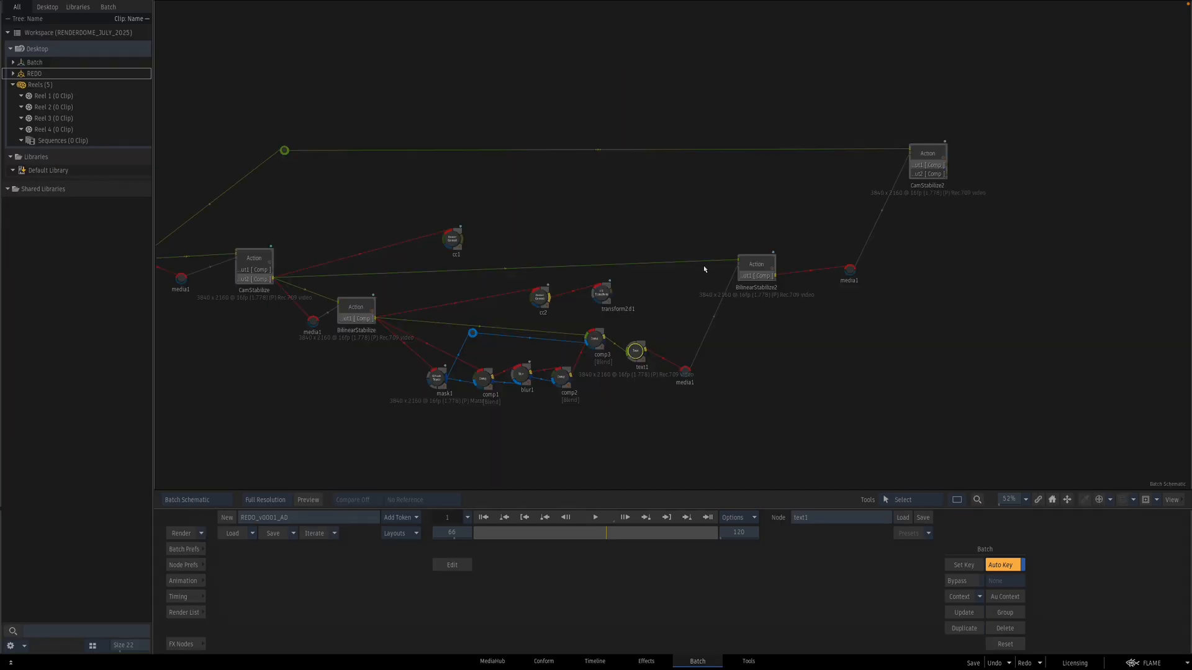
{"action": "double_click", "coordinate": [935, 155]}
{"action": "key", "text": "shift+i"}
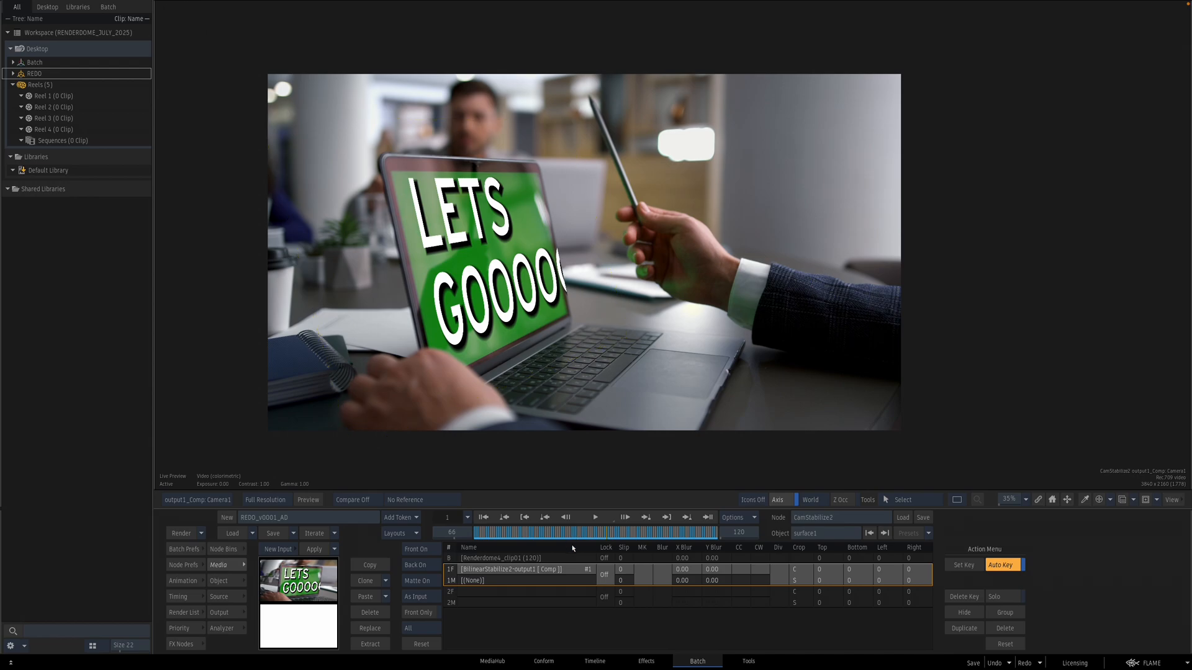
{"action": "left_click_drag", "start_coordinate": [503, 538], "coordinate": [513, 506]}
{"action": "key", "text": "Escape"}
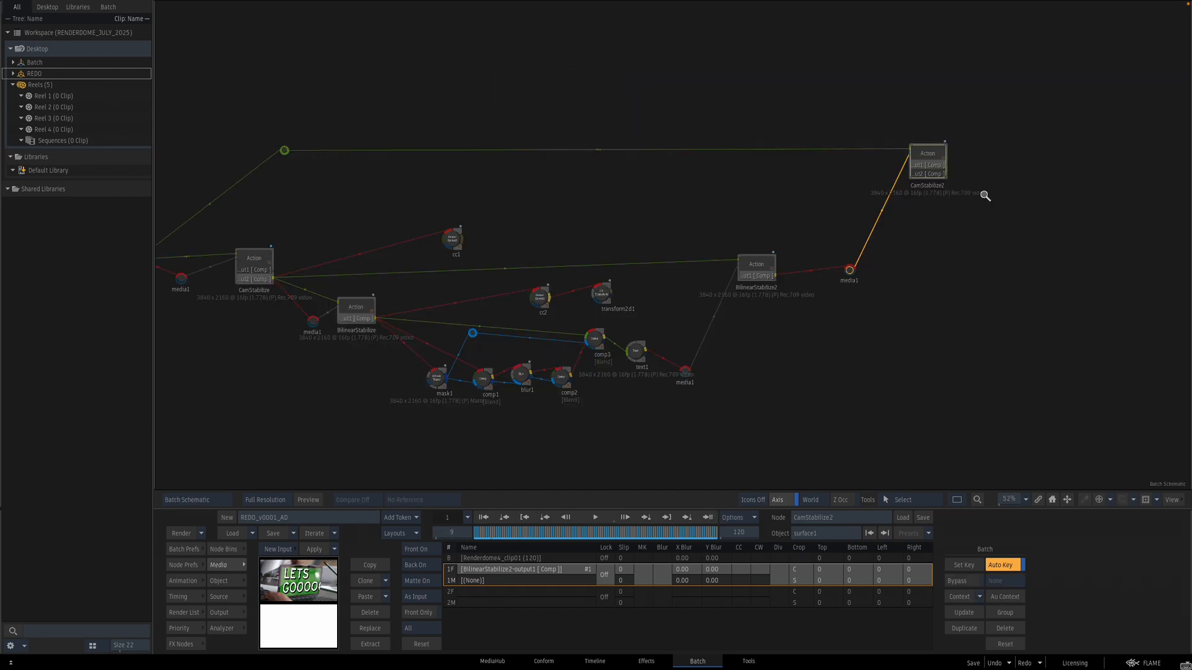
Step: Rename the BilinearStabilize2 node as Bilinear_Destabilize
{"action": "left_click_drag", "start_coordinate": [982, 197], "coordinate": [891, 247]}
{"action": "left_click_drag", "start_coordinate": [714, 309], "coordinate": [717, 291]}
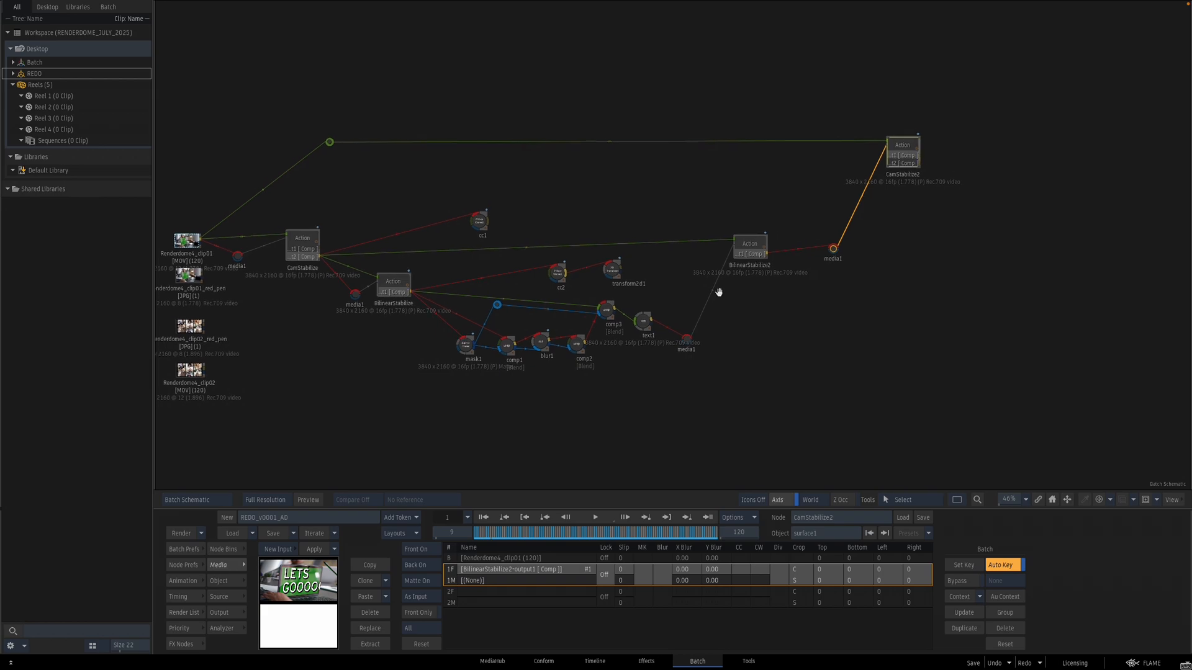
{"action": "left_click_drag", "start_coordinate": [758, 249], "coordinate": [757, 255]}
{"action": "left_click", "coordinate": [847, 516]}
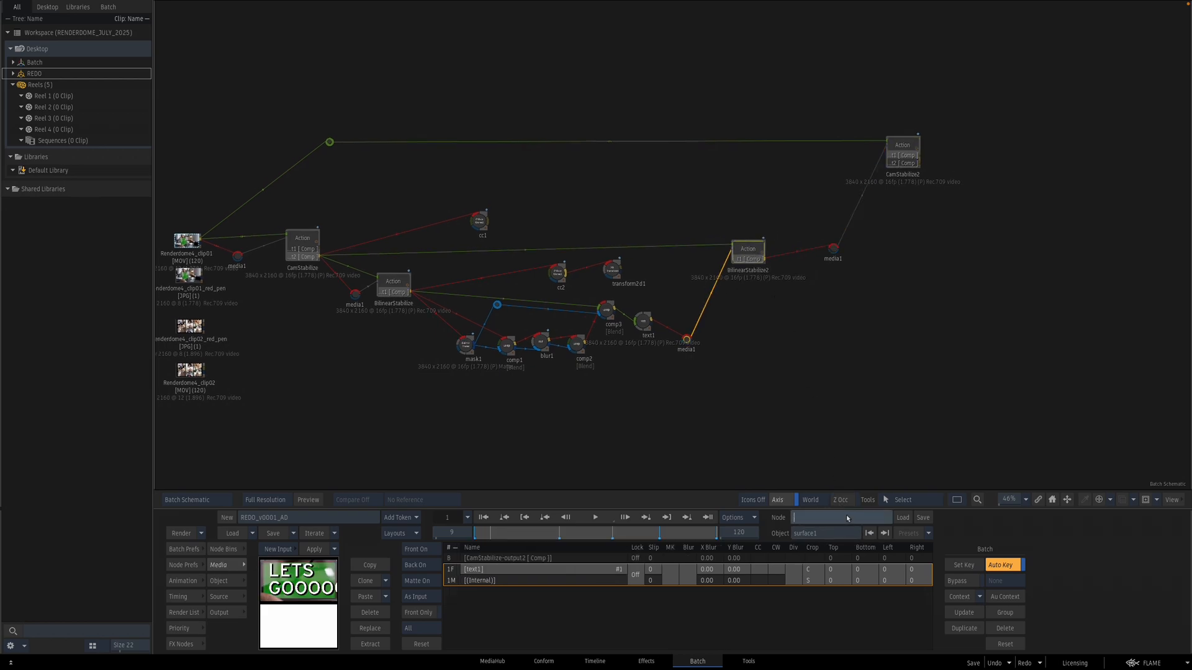
{"action": "type", "text": "Bilinear_Destabilize"}
{"action": "key", "text": "Return"}
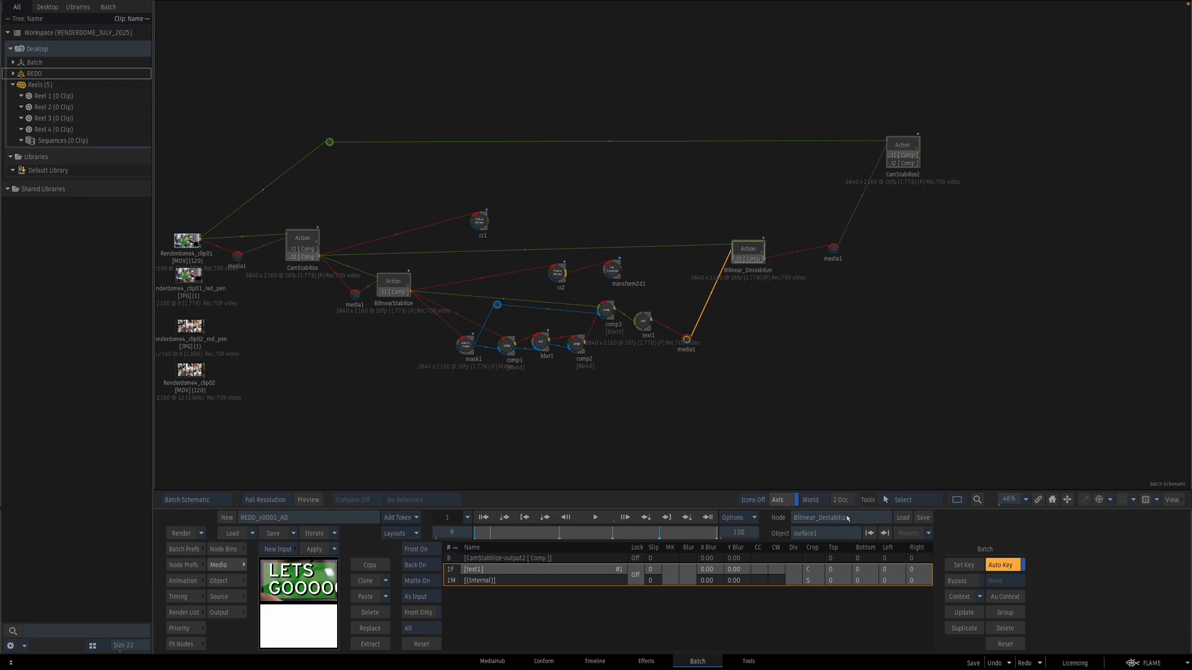
Step: Rename the CamStabilize2 node as CamDestabilize
{"action": "left_click", "coordinate": [908, 149]}
{"action": "left_click", "coordinate": [851, 518]}
{"action": "key", "text": "BackSpace"}
{"action": "type", "text": "CamDestabilize"}
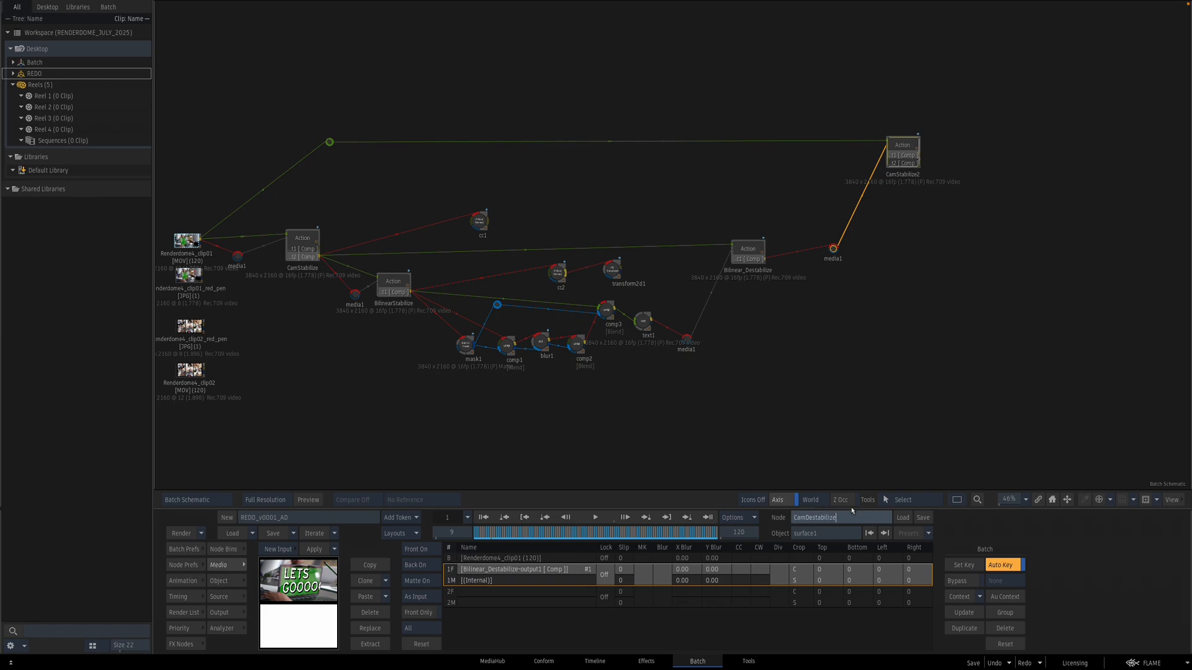
{"action": "key", "text": "Return"}
Step: Delete the unused cc1, cc2 and transform2d1 nodes from the schematic
{"action": "left_click", "coordinate": [966, 342]}
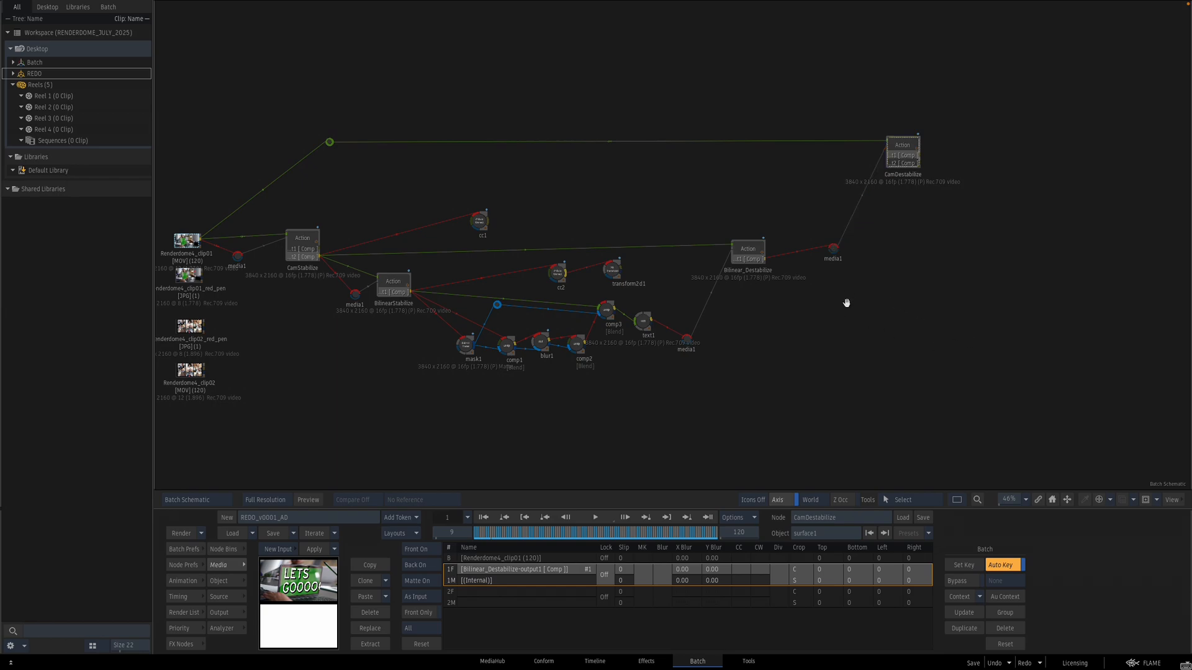
{"action": "left_click", "coordinate": [483, 219]}
{"action": "left_click", "coordinate": [438, 323]}
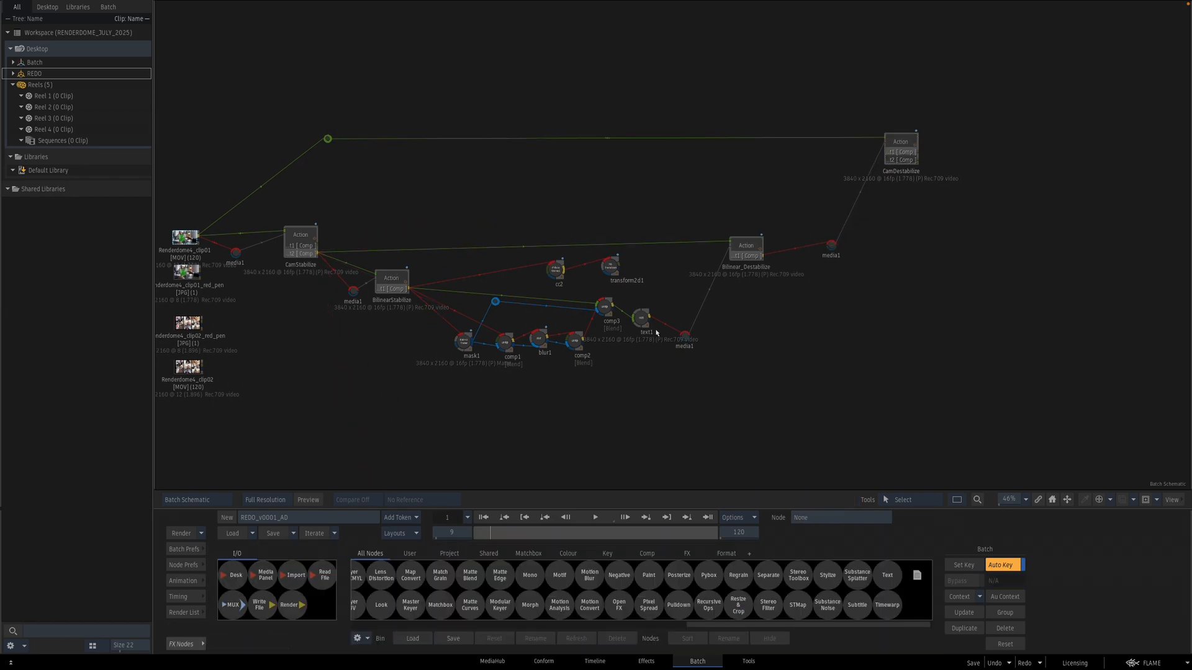
{"action": "left_click_drag", "start_coordinate": [612, 269], "coordinate": [489, 665]}
{"action": "left_click_drag", "start_coordinate": [559, 273], "coordinate": [509, 665]}
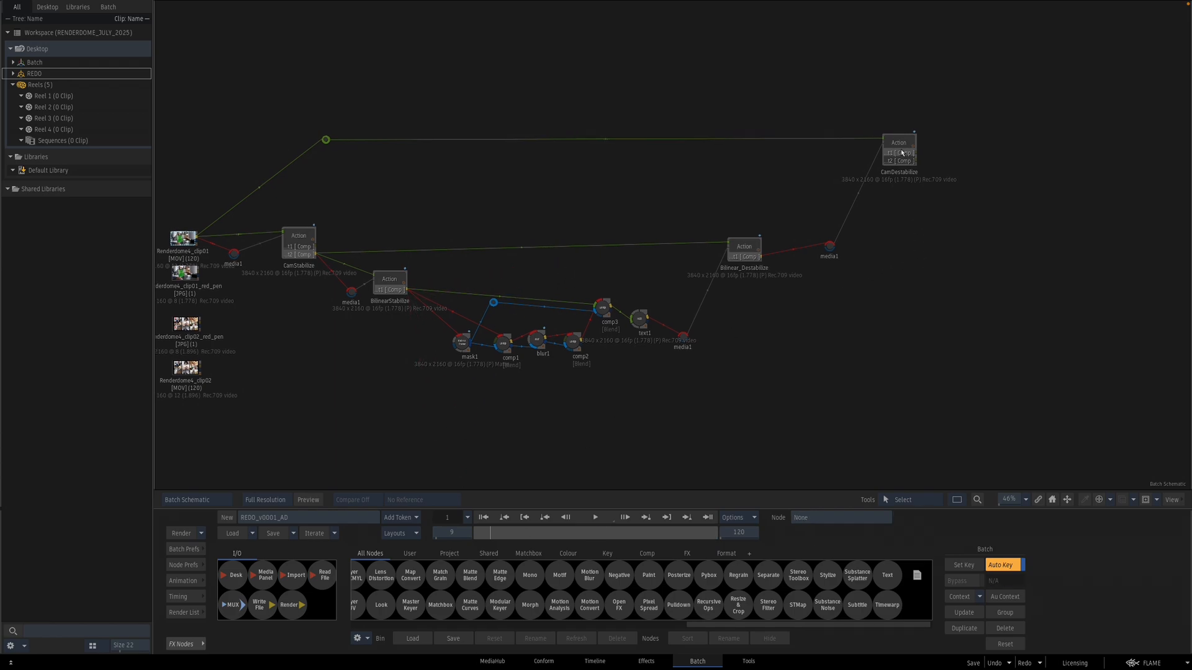
Step: Open BilinearStabilize and CamDestabilize to review their outputs
{"action": "left_click_drag", "start_coordinate": [900, 153], "coordinate": [910, 145]}
{"action": "left_click_drag", "start_coordinate": [744, 357], "coordinate": [824, 277]}
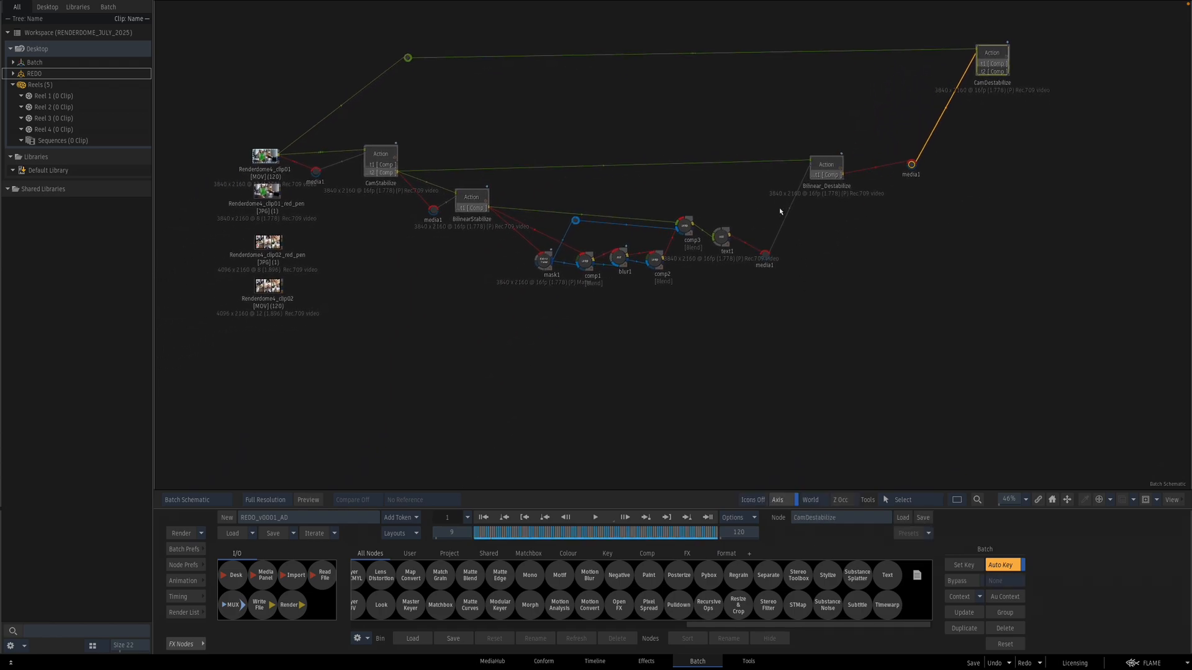
{"action": "double_click", "coordinate": [485, 202]}
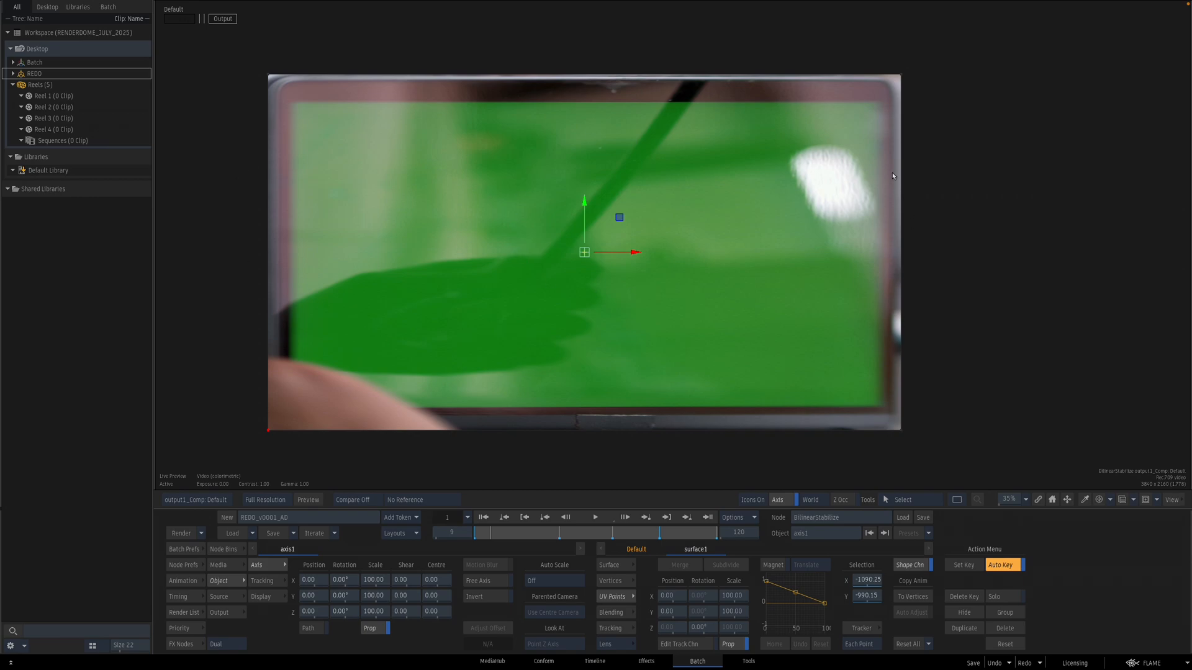
{"action": "key", "text": "Escape"}
{"action": "double_click", "coordinate": [992, 53]}
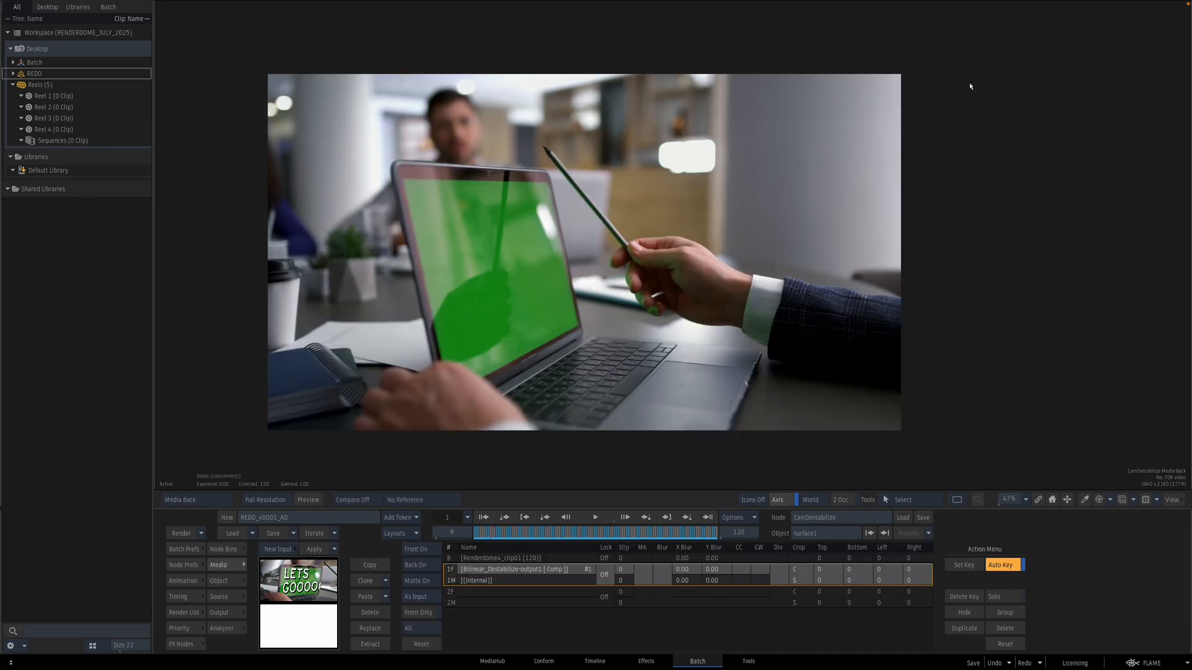
{"action": "key", "text": "Escape"}
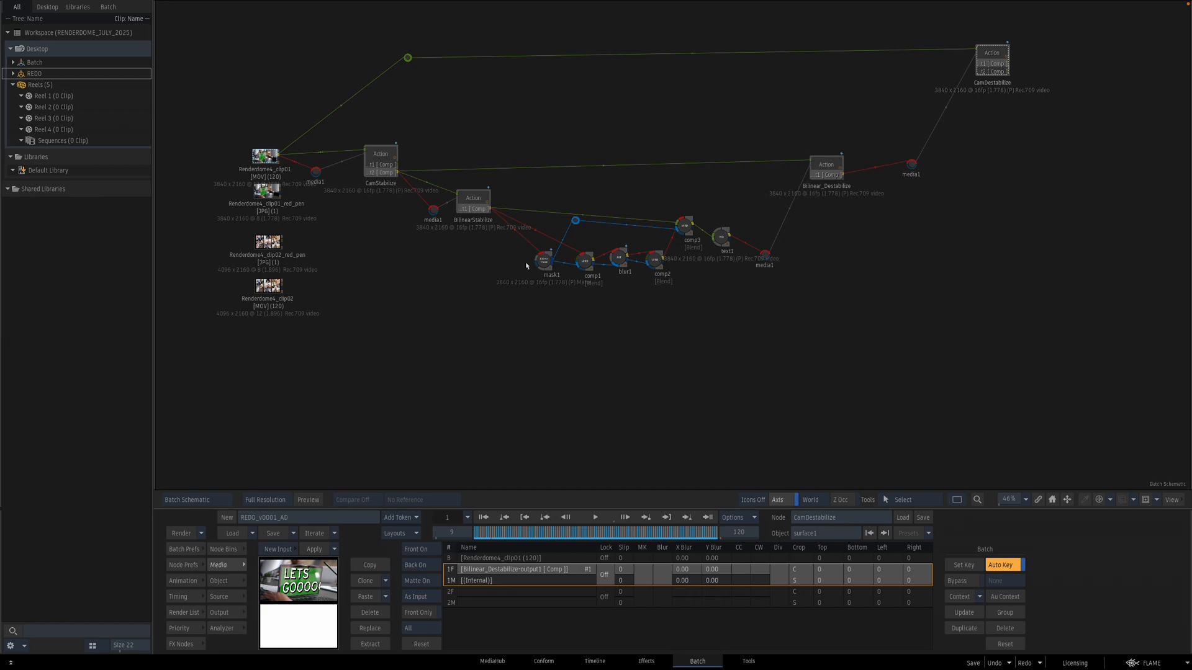
Step: Add two MUX nodes after the BilinearStabilize output, one beside mask1 and one further below
{"action": "left_click", "coordinate": [545, 266]}
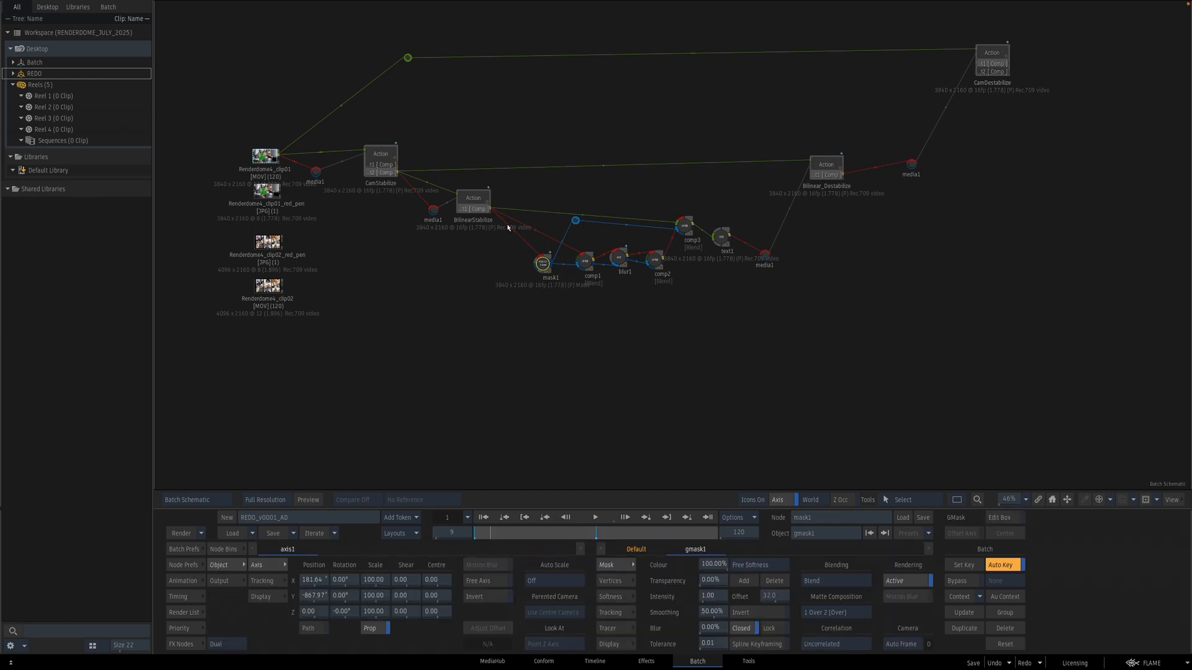
{"action": "left_click", "coordinate": [223, 644]}
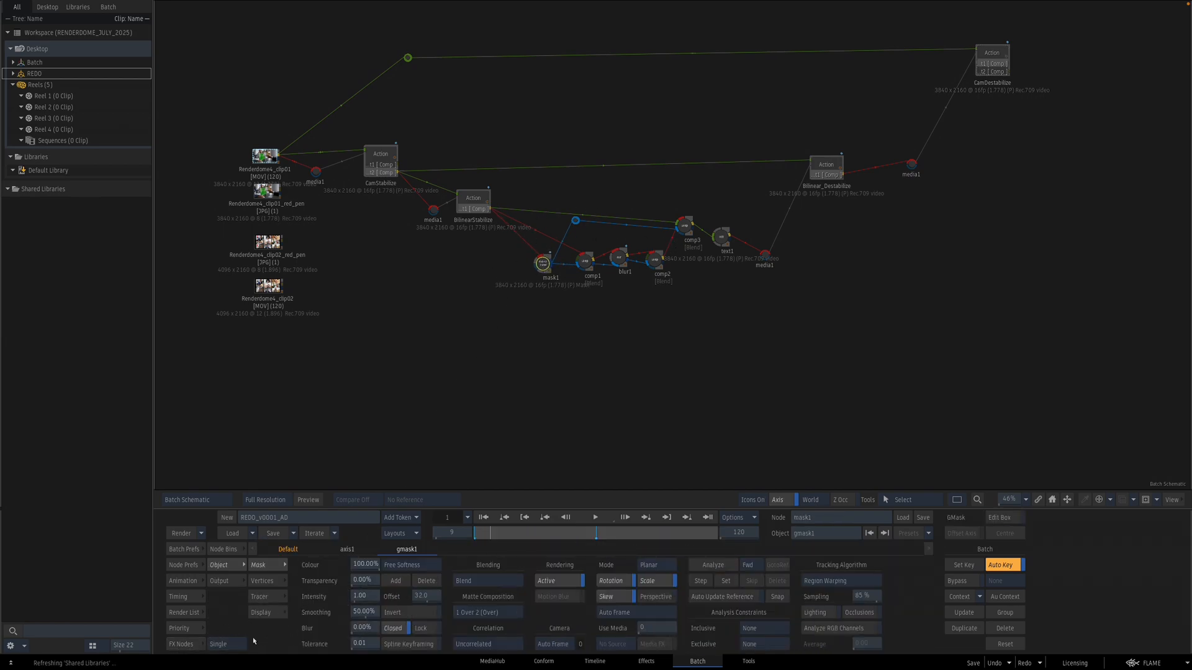
{"action": "left_click", "coordinate": [195, 644]}
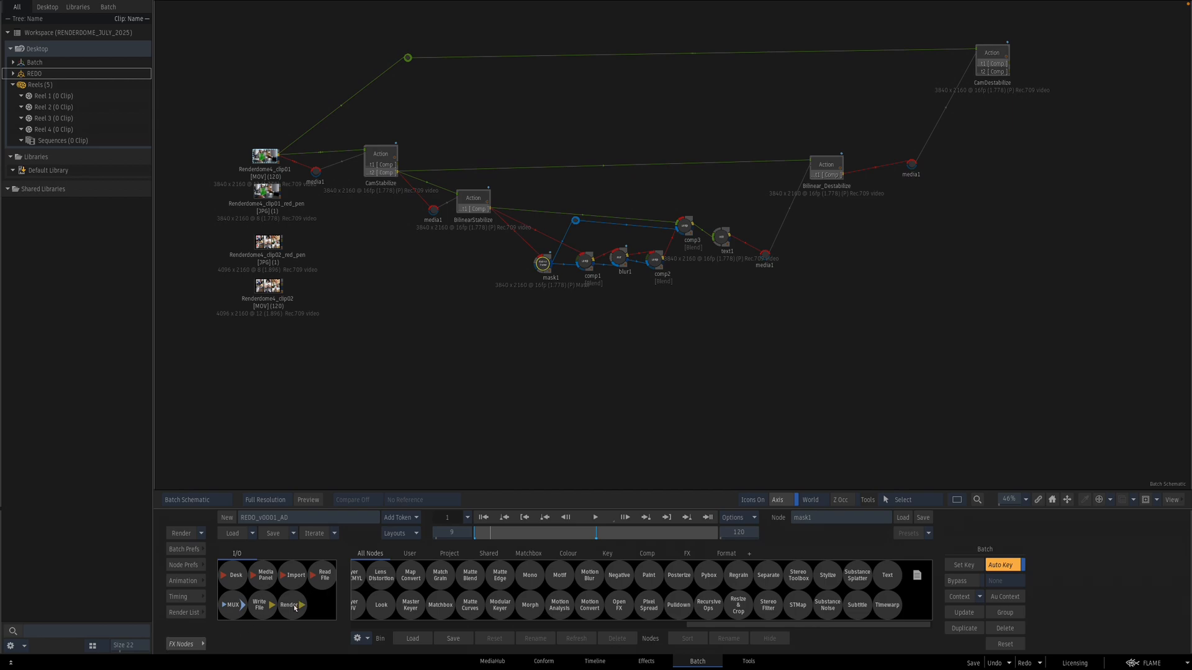
{"action": "left_click_drag", "start_coordinate": [239, 613], "coordinate": [516, 216]}
{"action": "left_click_drag", "start_coordinate": [234, 608], "coordinate": [523, 380]}
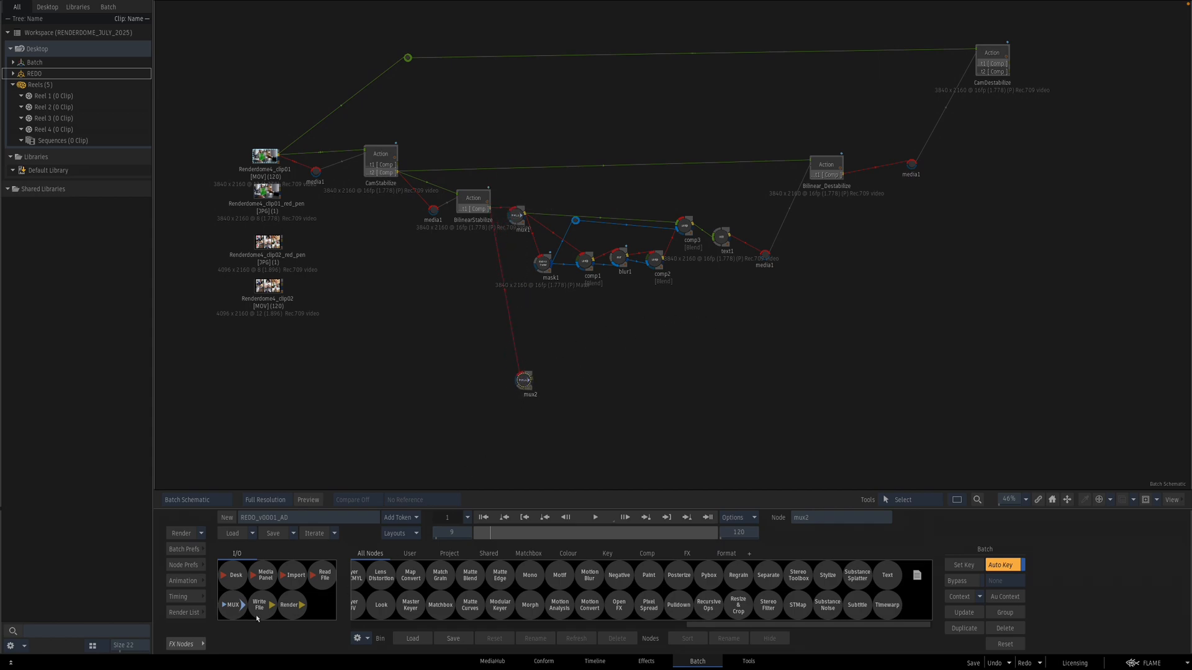
Step: Add a Paint node above the first MUX and open it, moving to frame 28
{"action": "mouse_move", "coordinate": [649, 575]}
{"action": "left_mouse_down"}
{"action": "mouse_move", "coordinate": [654, 478]}
{"action": "mouse_move", "coordinate": [553, 198]}
{"action": "mouse_move", "coordinate": [593, 180]}
{"action": "left_mouse_up"}
{"action": "double_click", "coordinate": [593, 180]}
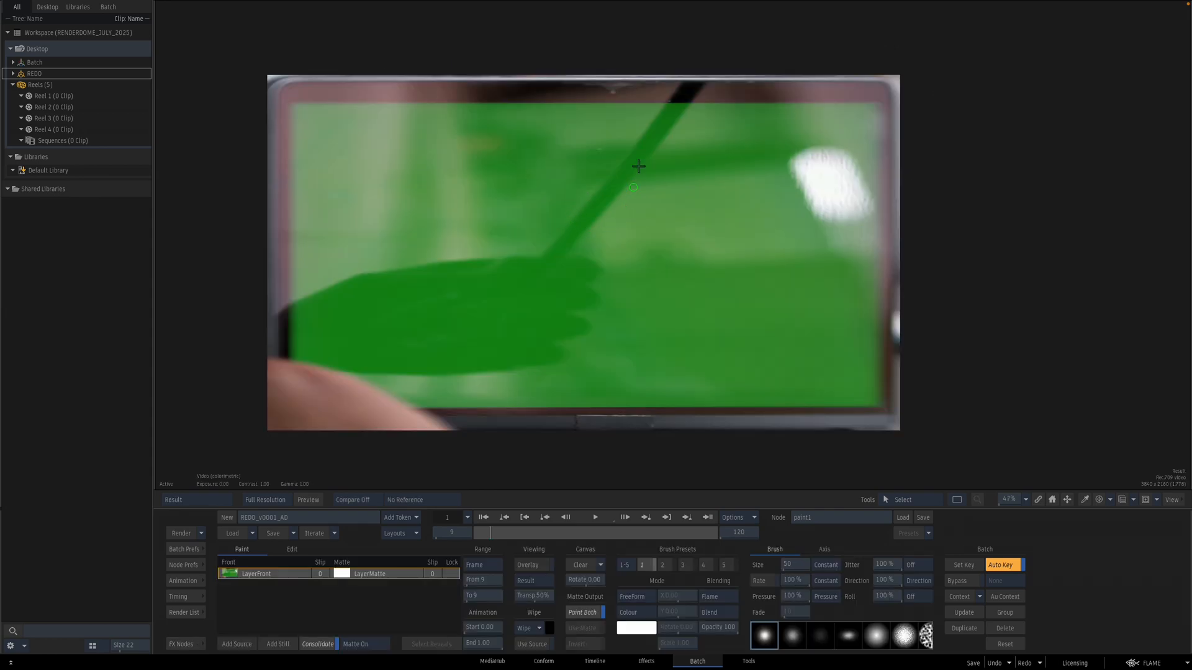
{"action": "mouse_move", "coordinate": [494, 534]}
{"action": "left_mouse_down"}
{"action": "mouse_move", "coordinate": [646, 538]}
{"action": "mouse_move", "coordinate": [529, 538]}
{"action": "left_mouse_up"}
{"action": "key", "text": "Escape"}
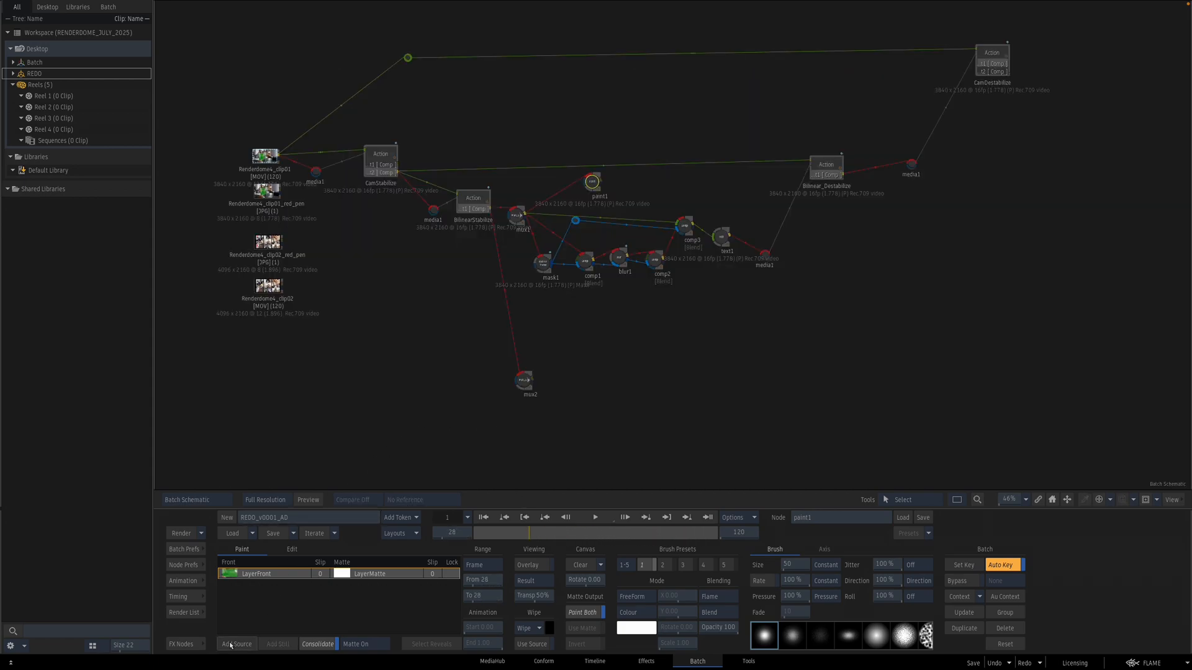
Step: Add an Action node after the BilinearStabilize output and open its schematic, selecting the axis
{"action": "left_click", "coordinate": [196, 645]}
{"action": "scroll", "coordinate": [398, 604], "scroll_direction": "up", "scroll_amount": 5}
{"action": "left_click_drag", "start_coordinate": [395, 605], "coordinate": [571, 185]}
{"action": "key", "text": "n"}
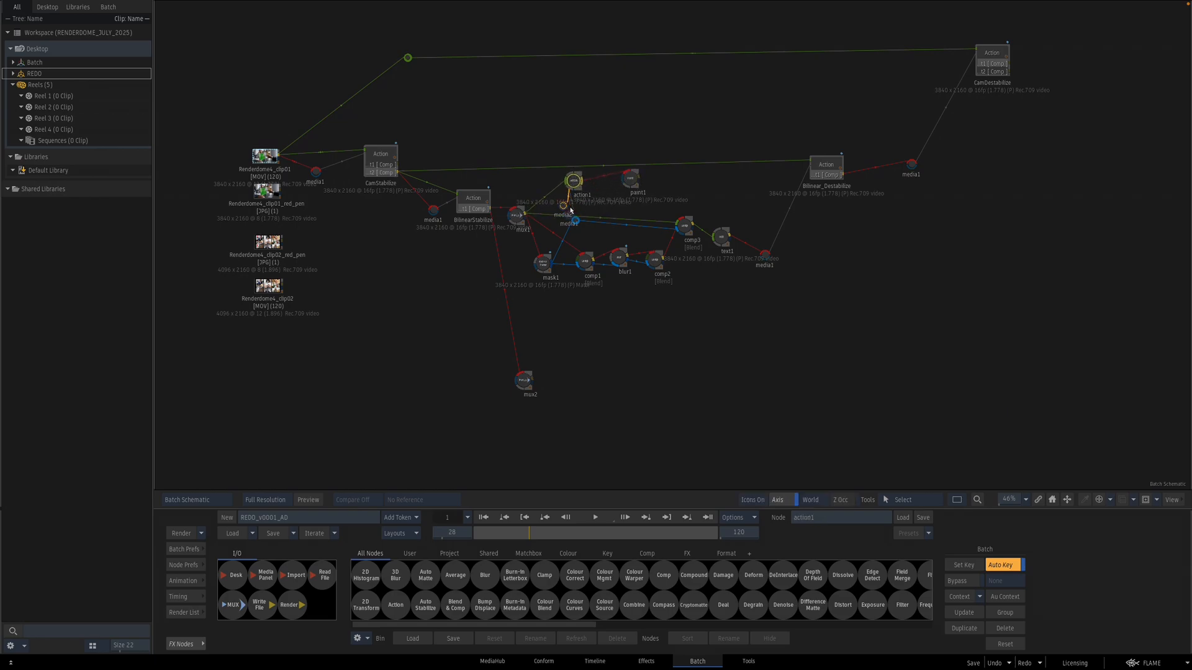
{"action": "left_click", "coordinate": [994, 663]}
{"action": "left_click_drag", "start_coordinate": [568, 219], "coordinate": [528, 195]}
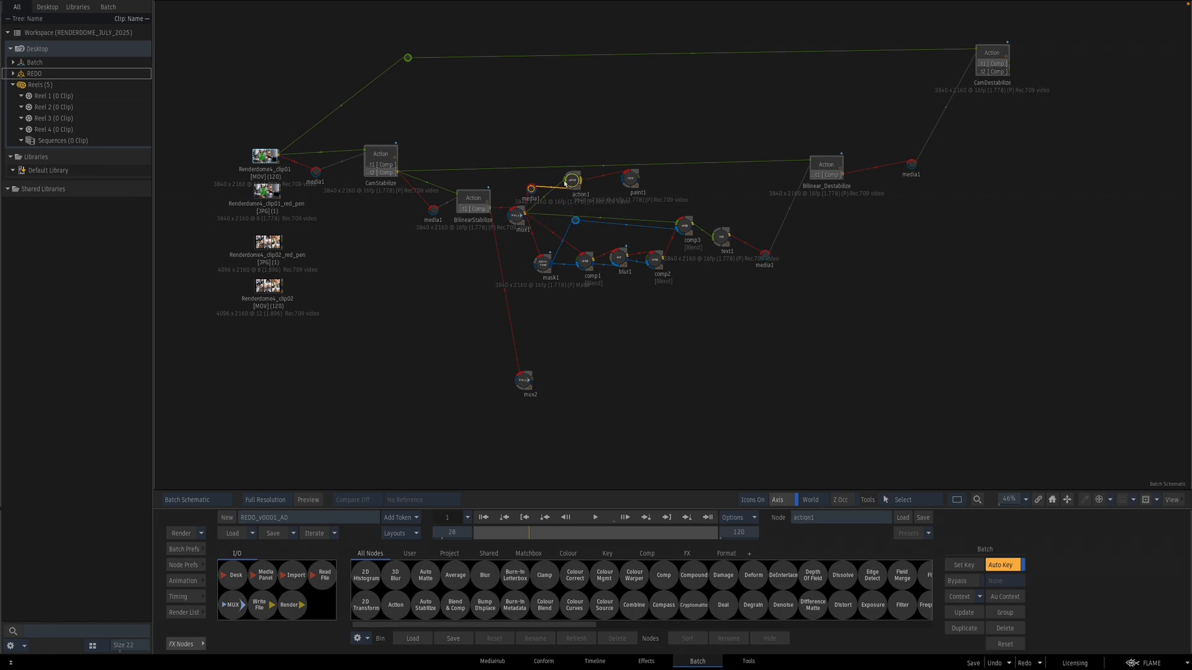
{"action": "double_click", "coordinate": [570, 183]}
{"action": "key", "text": "Delete"}
{"action": "left_click", "coordinate": [673, 245]}
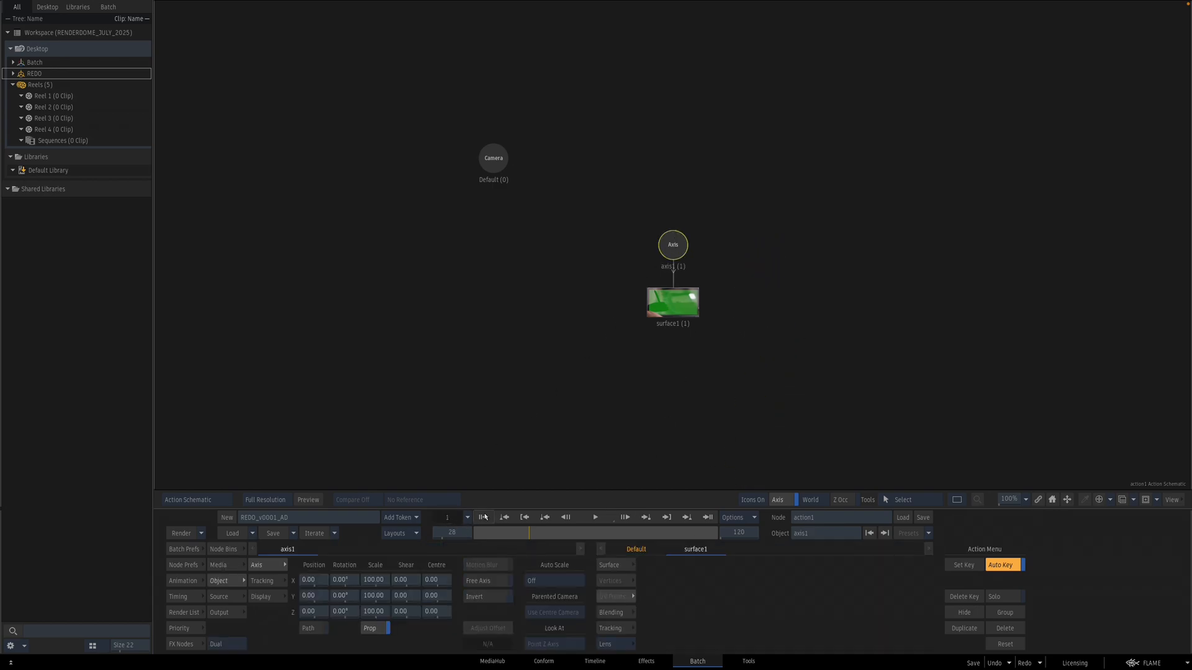
Step: Open a Stabilizer on the axis and place the tracker box on the laptop's top bezel edge
{"action": "left_click", "coordinate": [485, 518]}
{"action": "key", "text": "F4"}
{"action": "left_click", "coordinate": [262, 581]}
{"action": "left_click", "coordinate": [429, 565]}
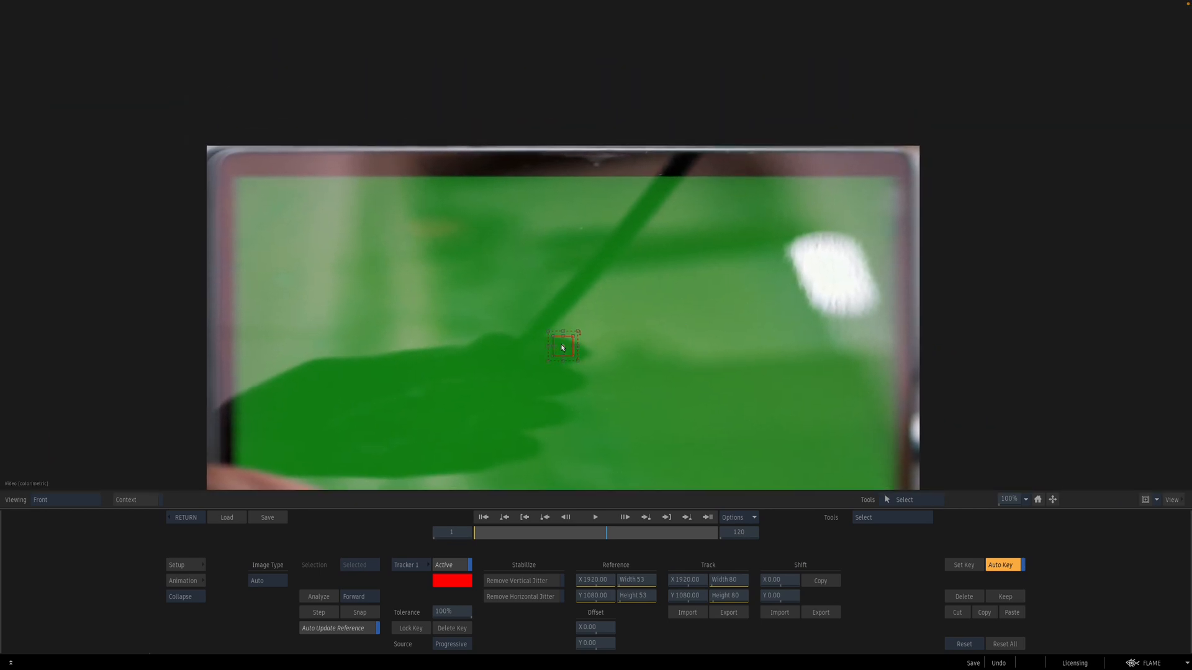
{"action": "left_click_drag", "start_coordinate": [563, 348], "coordinate": [595, 164]}
Step: Analyze the tracker, stepping back through frames 13 to 21 and re-analyzing with tolerance at 99%
{"action": "left_click", "coordinate": [327, 597]}
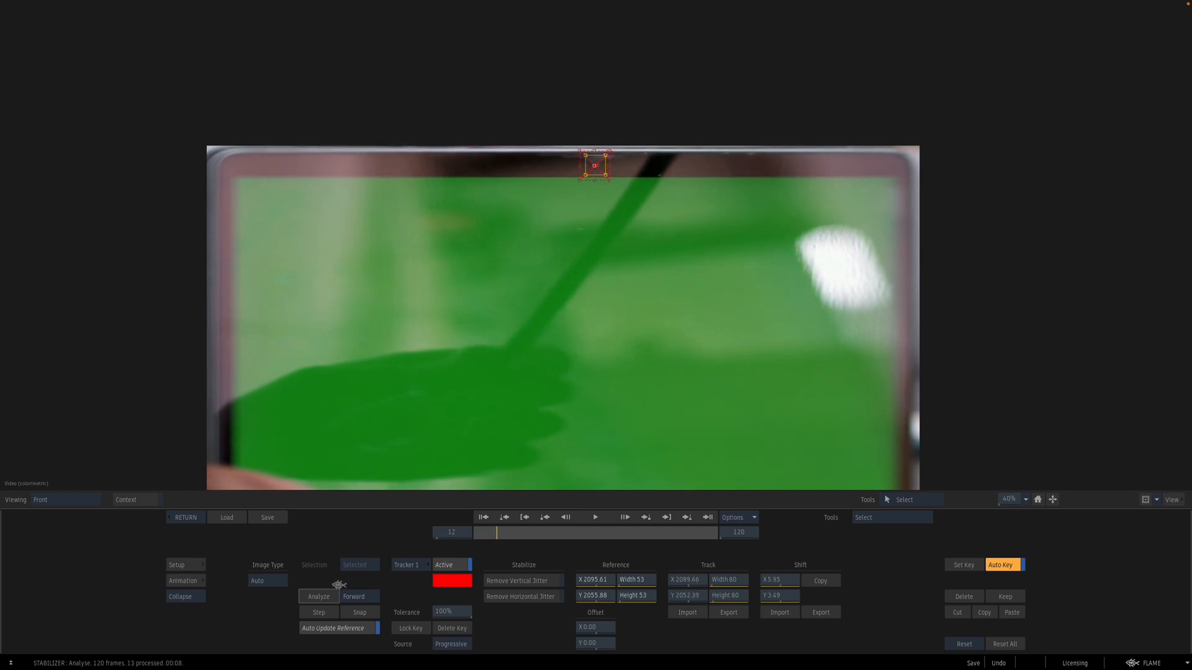
{"action": "key", "text": "Left"}
{"action": "key", "text": "Left"}
{"action": "key", "text": "Left"}
{"action": "key", "text": "Left"}
{"action": "key", "text": "Left"}
{"action": "key", "text": "Left"}
{"action": "key", "text": "Left"}
{"action": "key", "text": "Left"}
{"action": "key", "text": "Left"}
{"action": "key", "text": "Left"}
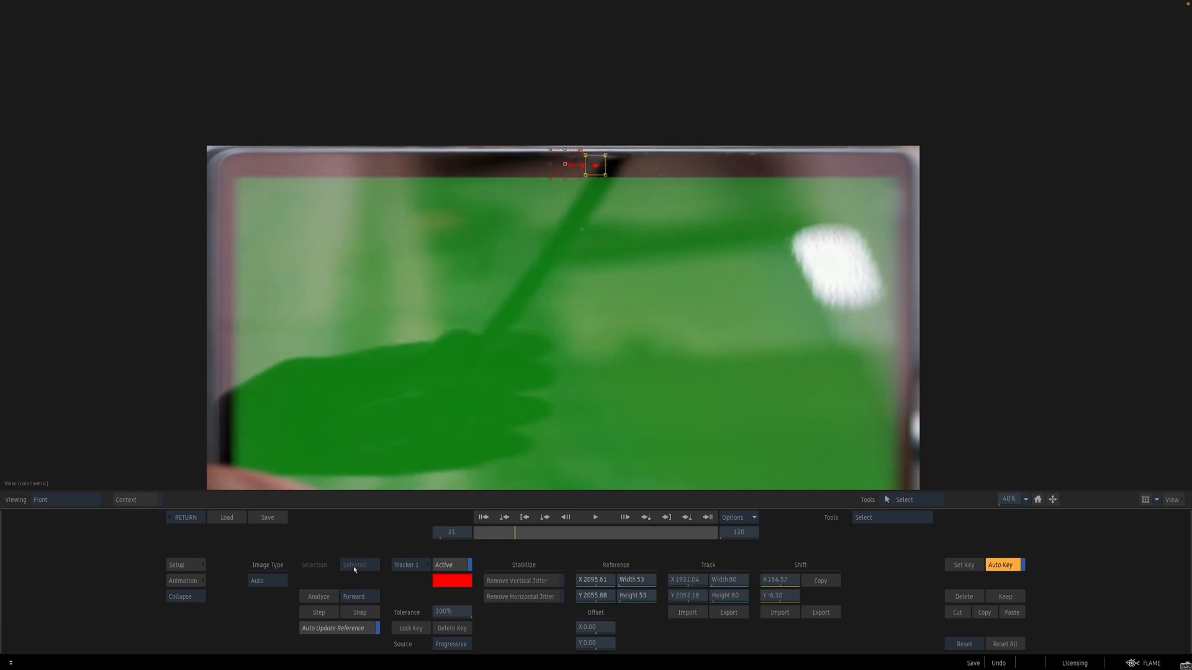
{"action": "key", "text": "Left"}
{"action": "key", "text": "Left"}
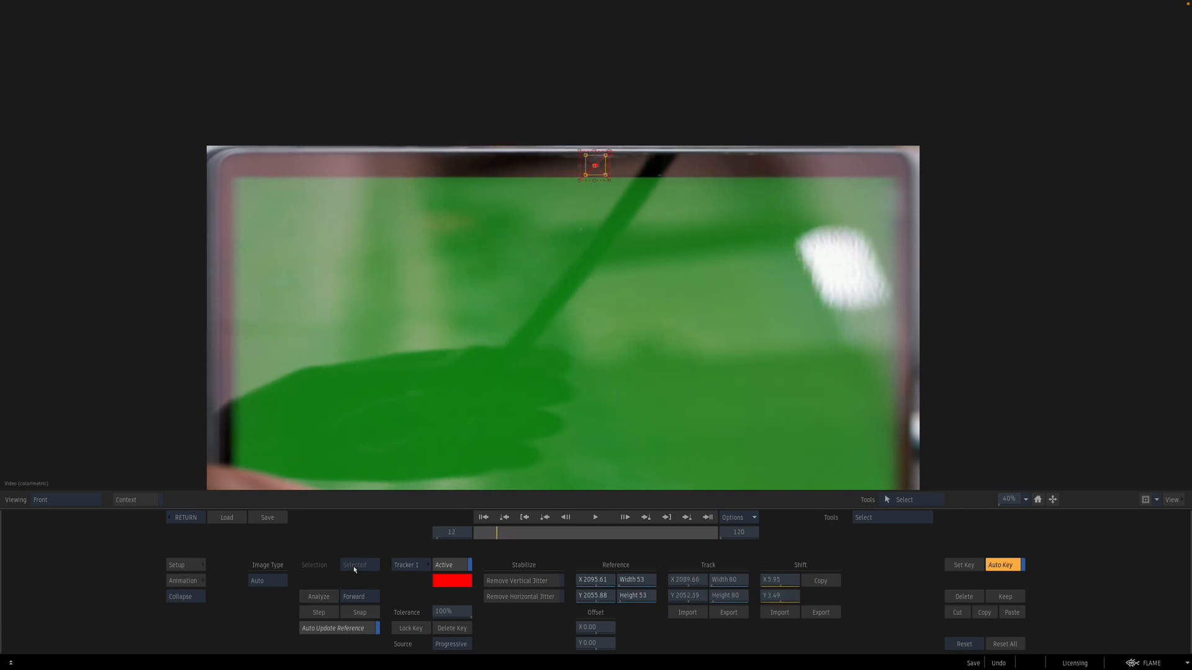
{"action": "key", "text": "Right"}
{"action": "key", "text": "Right"}
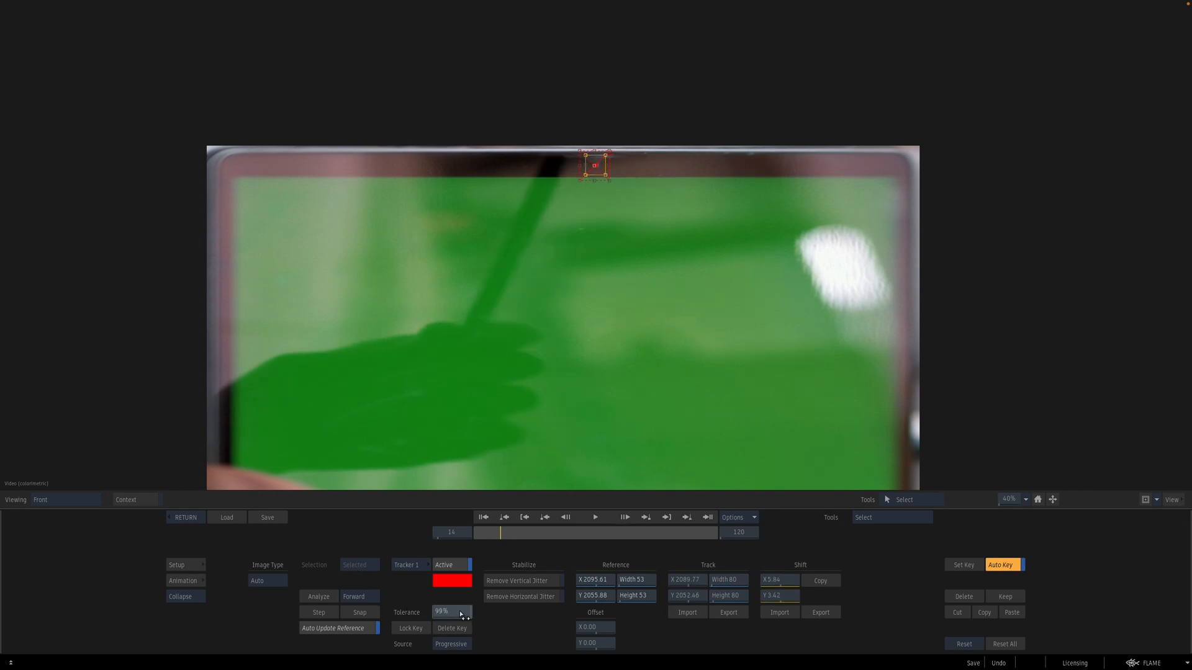
{"action": "left_click", "coordinate": [326, 598]}
{"action": "left_click", "coordinate": [325, 599]}
{"action": "key", "text": "Left"}
{"action": "key", "text": "Left"}
{"action": "key", "text": "Left"}
{"action": "key", "text": "Left"}
{"action": "key", "text": "Left"}
{"action": "key", "text": "Left"}
{"action": "key", "text": "Left"}
{"action": "key", "text": "Left"}
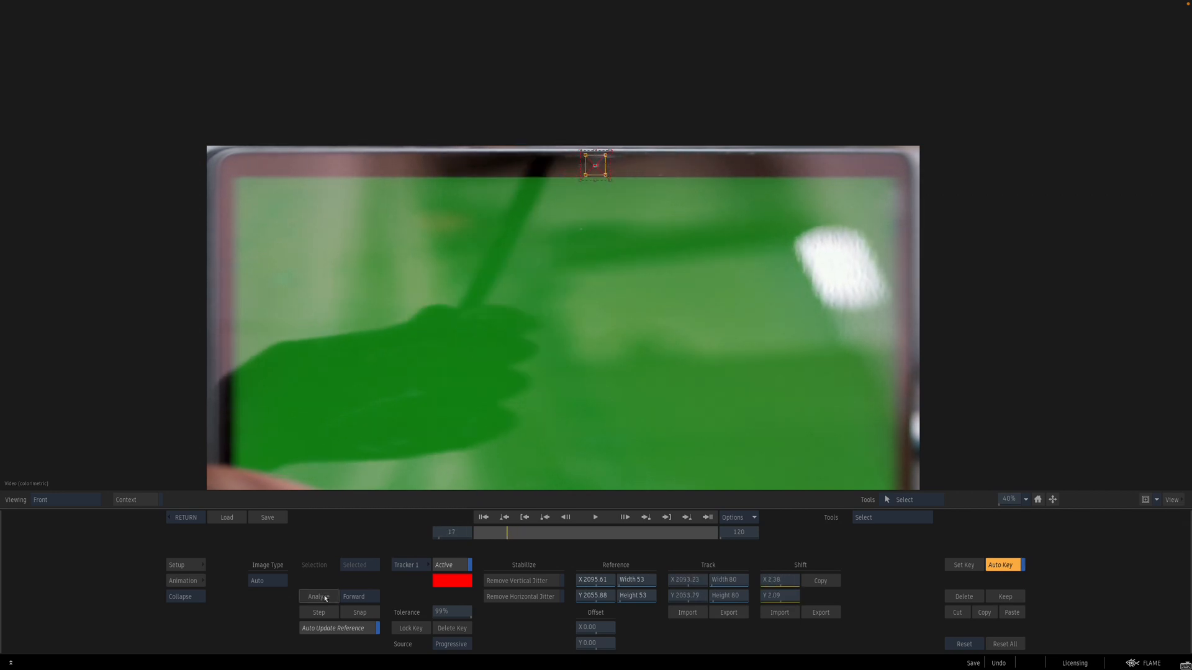
Step: Re-analyze the track with tolerance at 98% from the drifting frames until it reaches frame 120
{"action": "key", "text": "Right"}
{"action": "key", "text": "Right"}
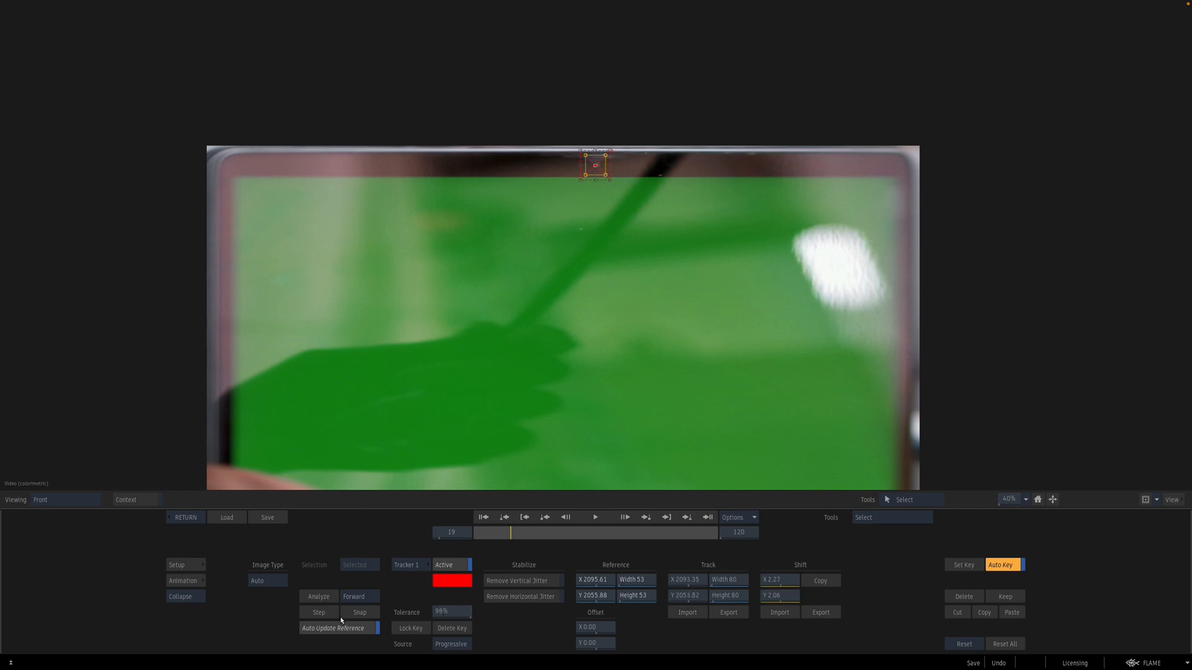
{"action": "left_click", "coordinate": [325, 598]}
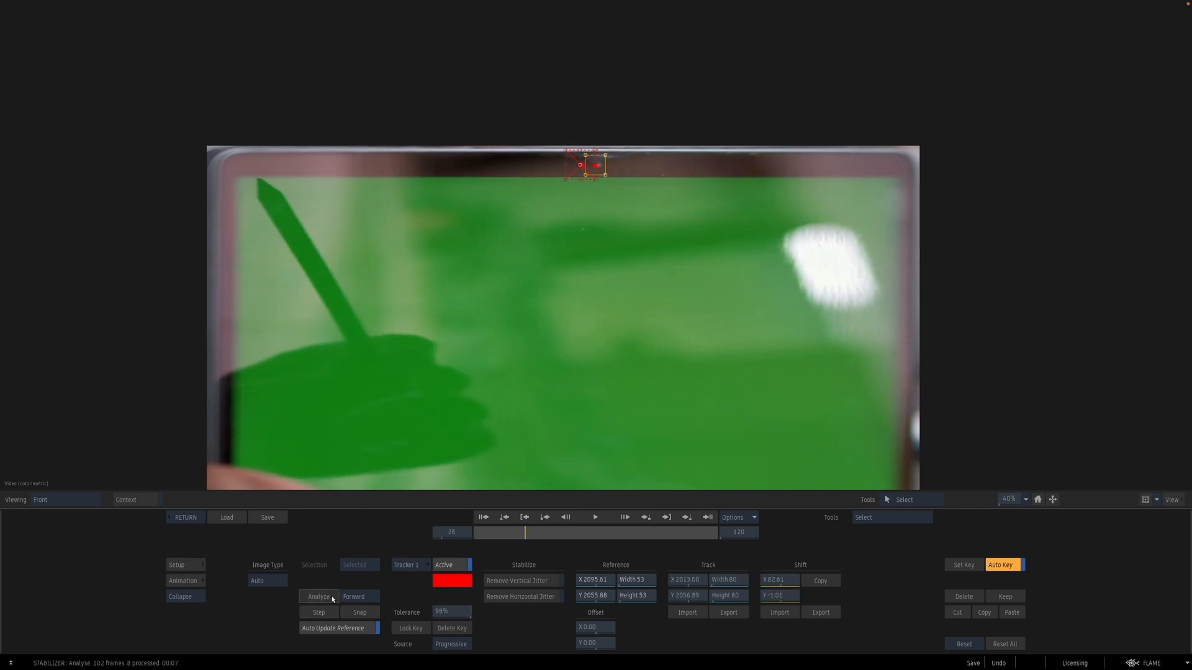
{"action": "key", "text": "Left"}
{"action": "key", "text": "Left"}
{"action": "key", "text": "Left"}
{"action": "key", "text": "Left"}
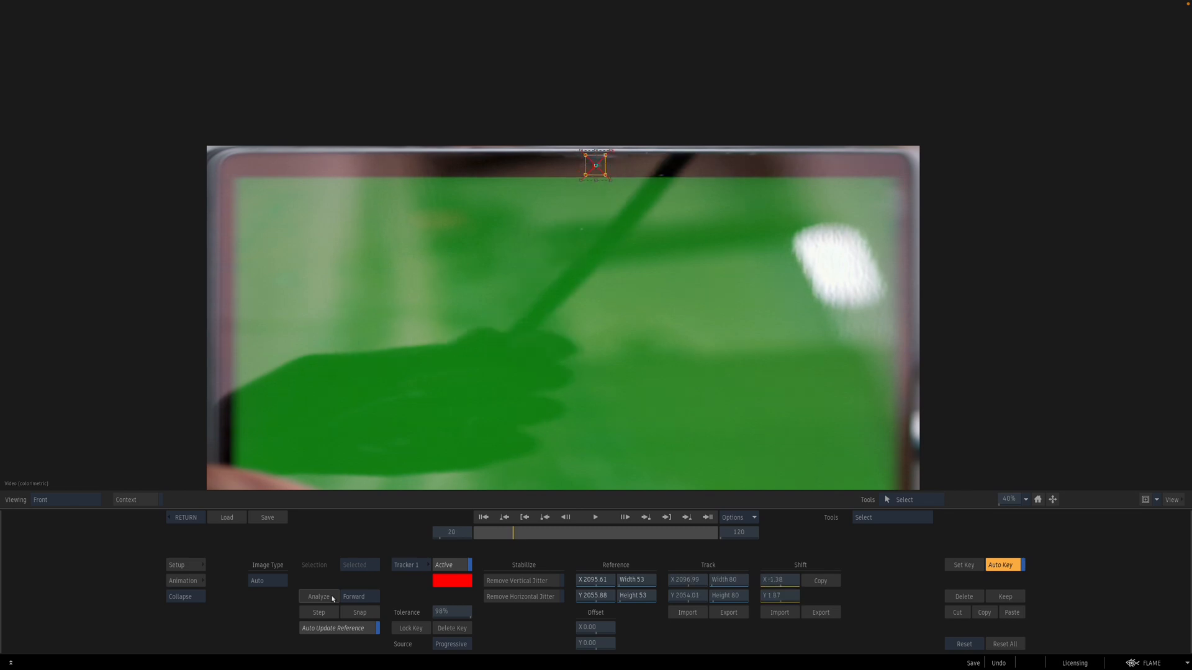
{"action": "left_click", "coordinate": [333, 599]}
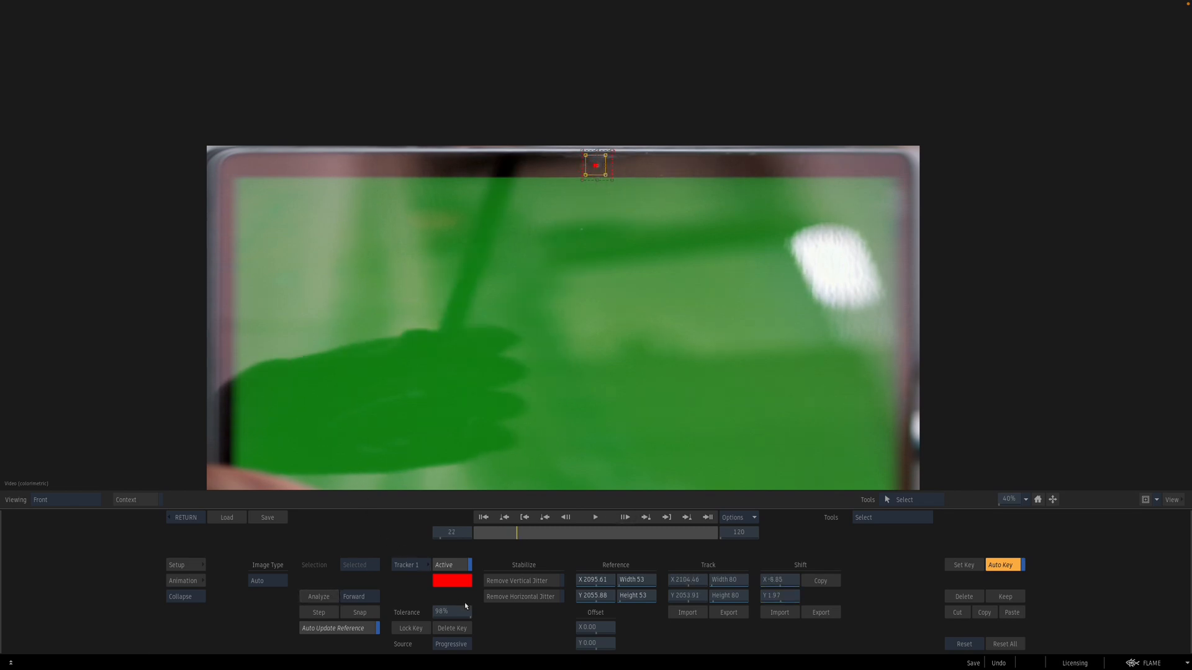
{"action": "left_click", "coordinate": [324, 596]}
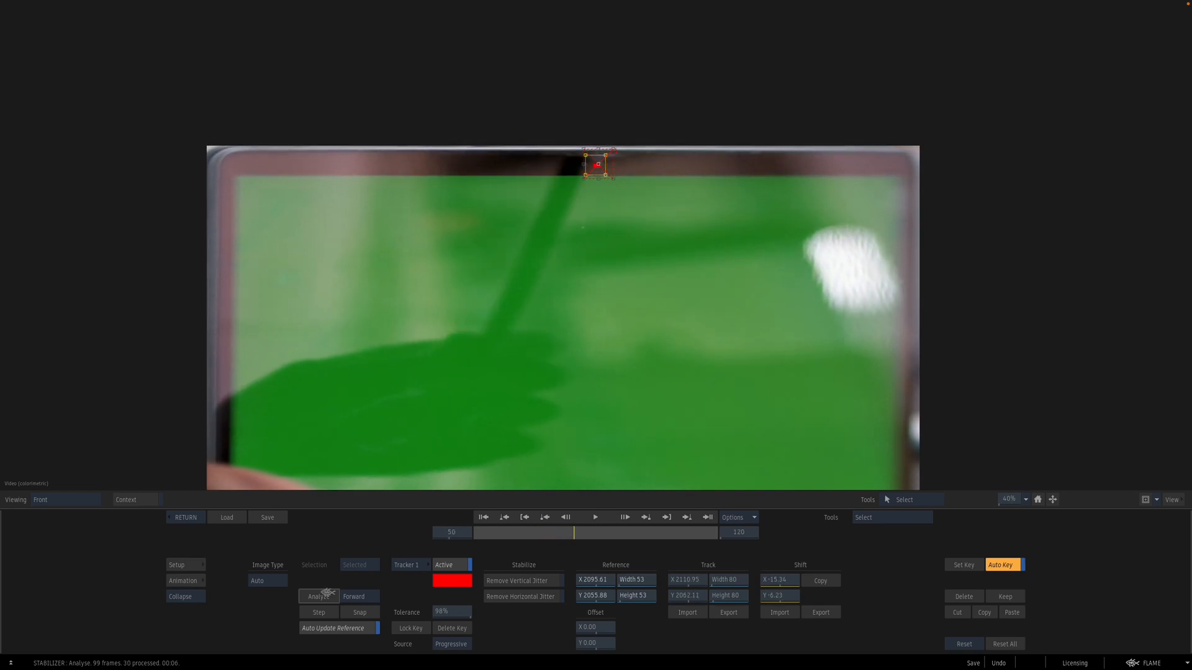
{"action": "left_click", "coordinate": [328, 588]}
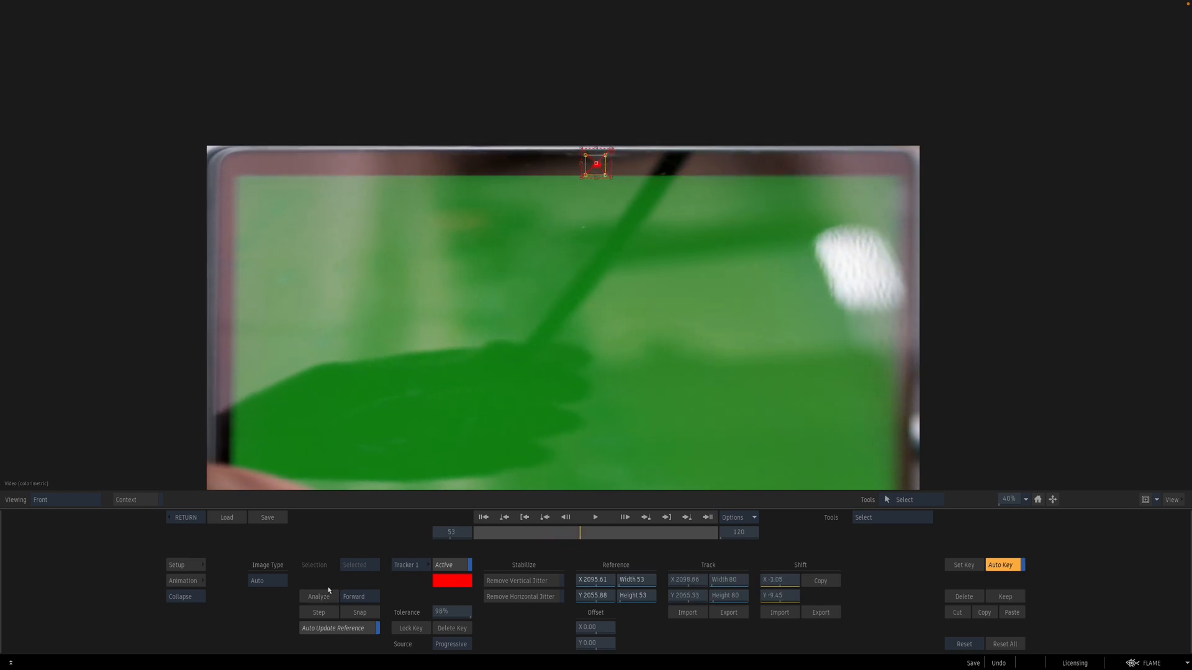
{"action": "left_click", "coordinate": [321, 590]}
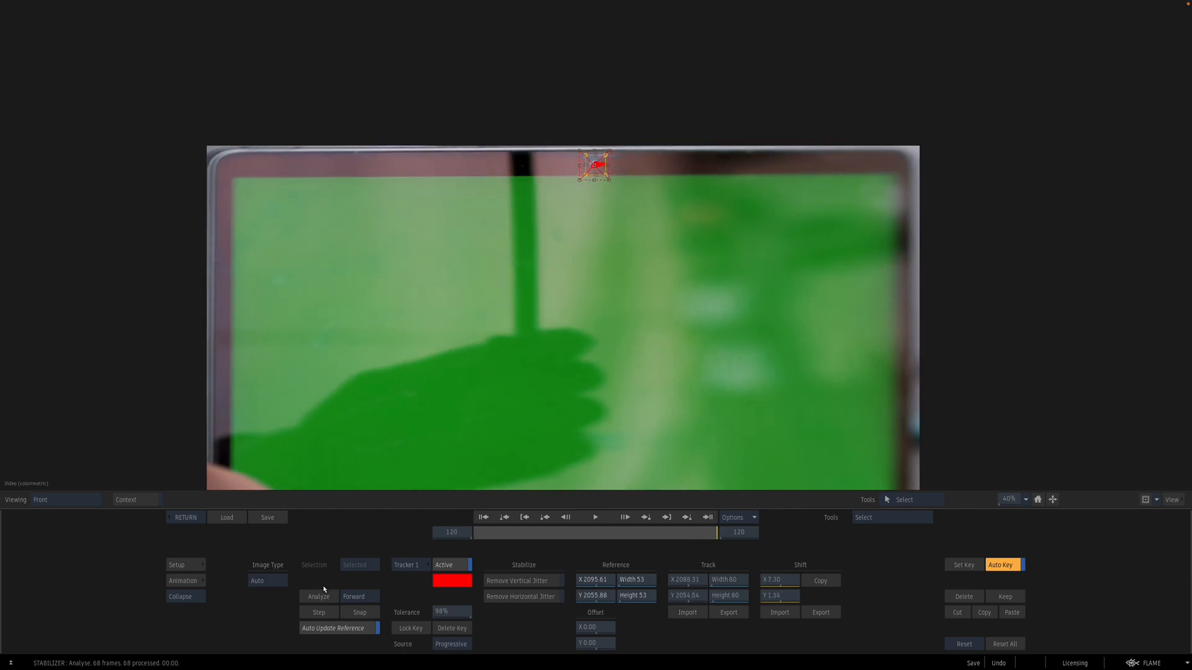
Step: Return to the Action and open the Animation editor to examine the axis position curves
{"action": "left_click", "coordinate": [183, 519]}
{"action": "left_click", "coordinate": [183, 581]}
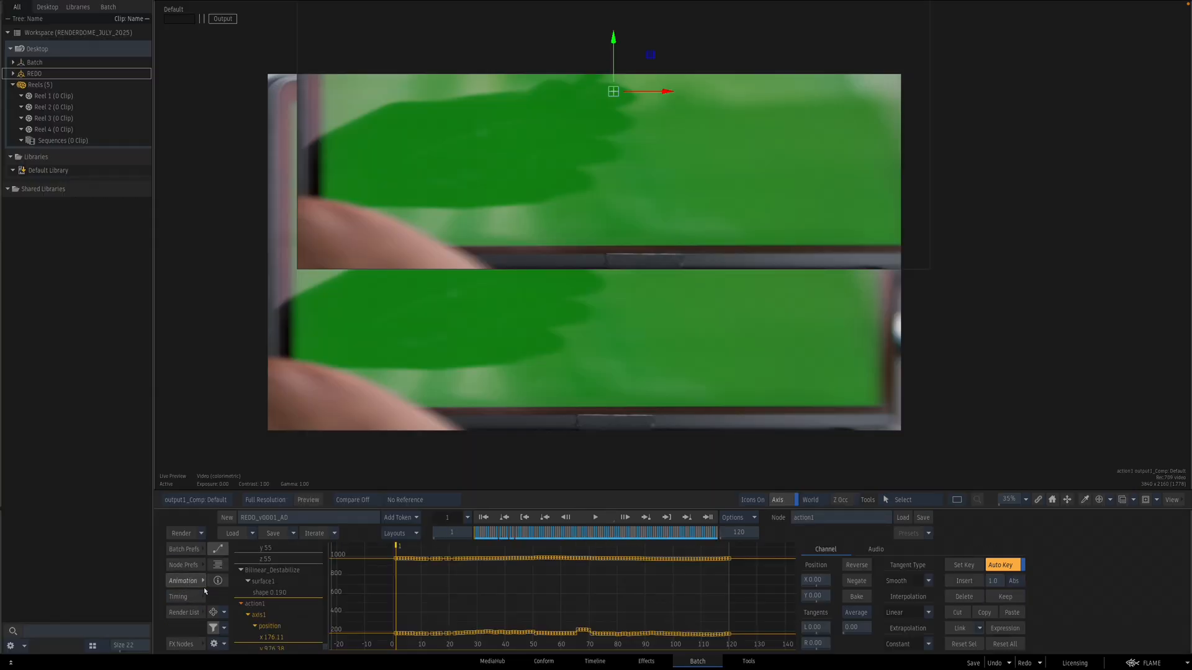
{"action": "left_click_drag", "start_coordinate": [578, 540], "coordinate": [593, 540]}
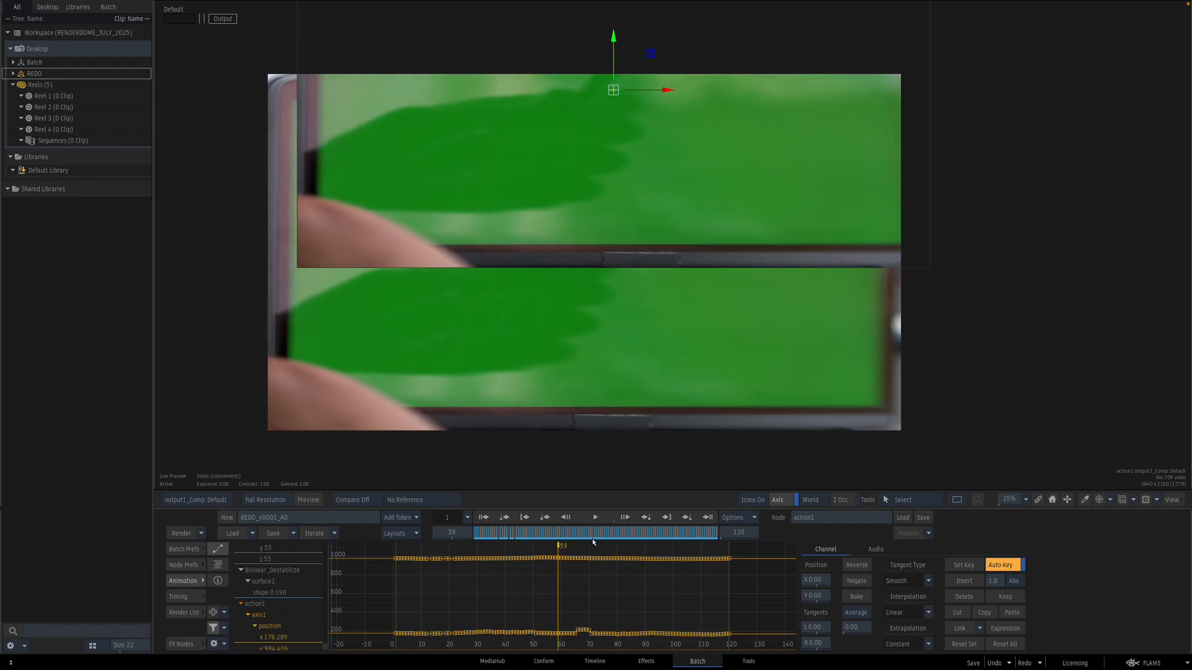
{"action": "left_click", "coordinate": [262, 648]}
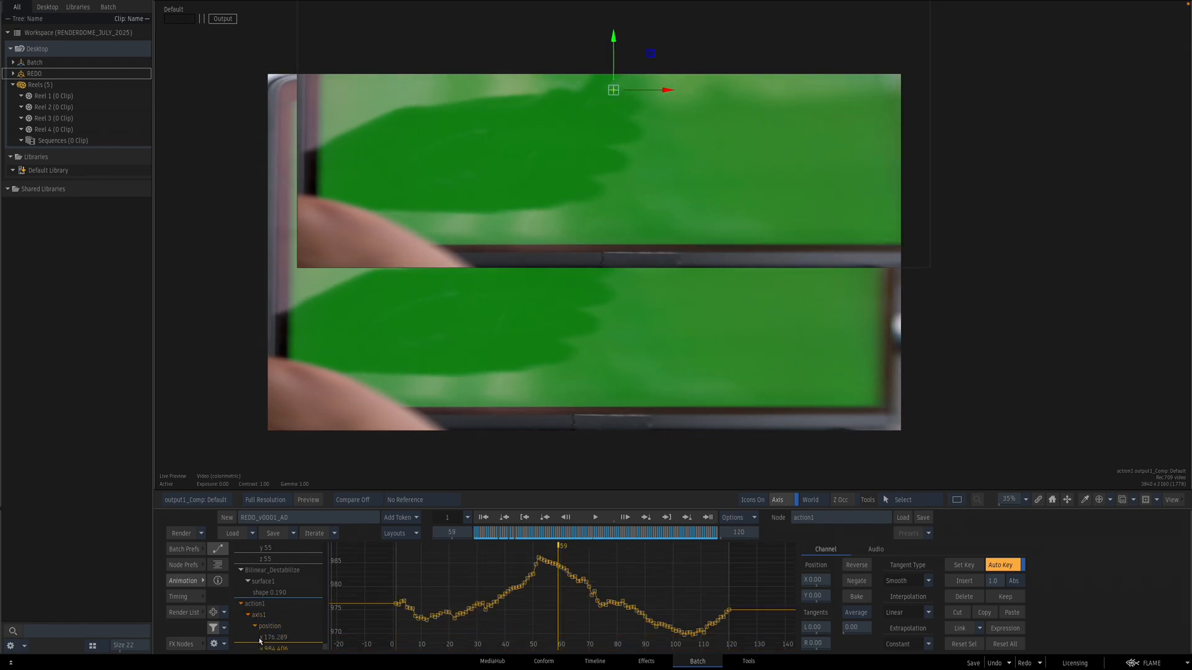
{"action": "left_click", "coordinate": [261, 639]}
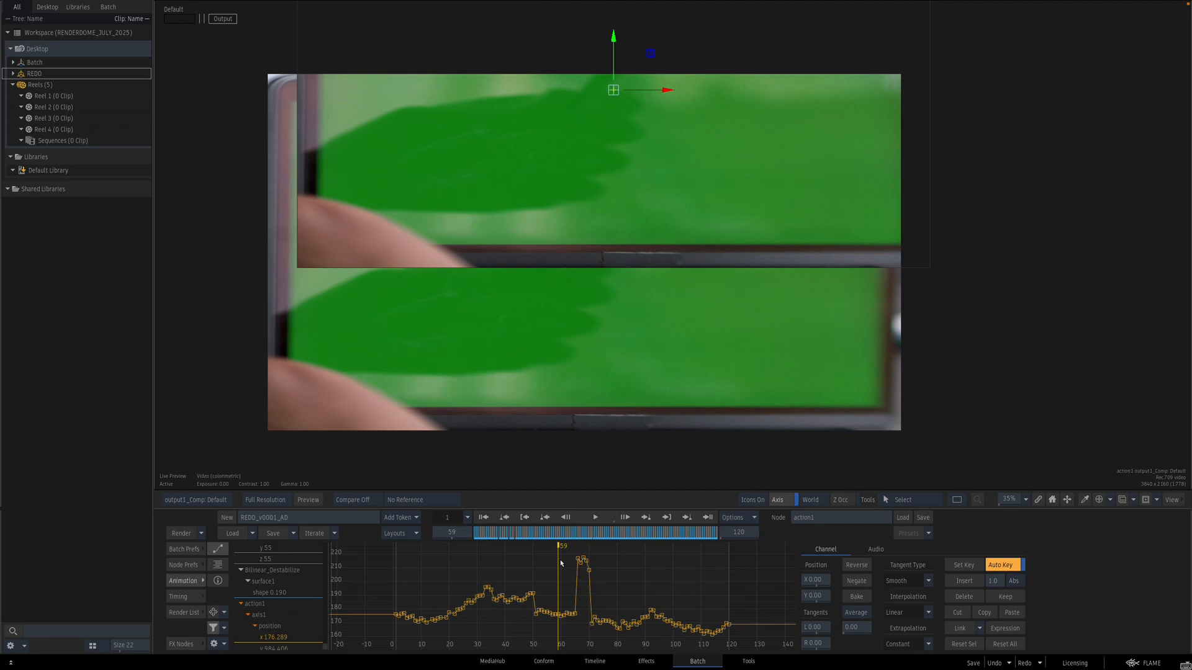
{"action": "left_click_drag", "start_coordinate": [611, 580], "coordinate": [611, 580]}
{"action": "left_click_drag", "start_coordinate": [594, 533], "coordinate": [563, 533]}
Step: Switch to the Action schematic, open the axis and enable Invert
{"action": "key", "text": "grave"}
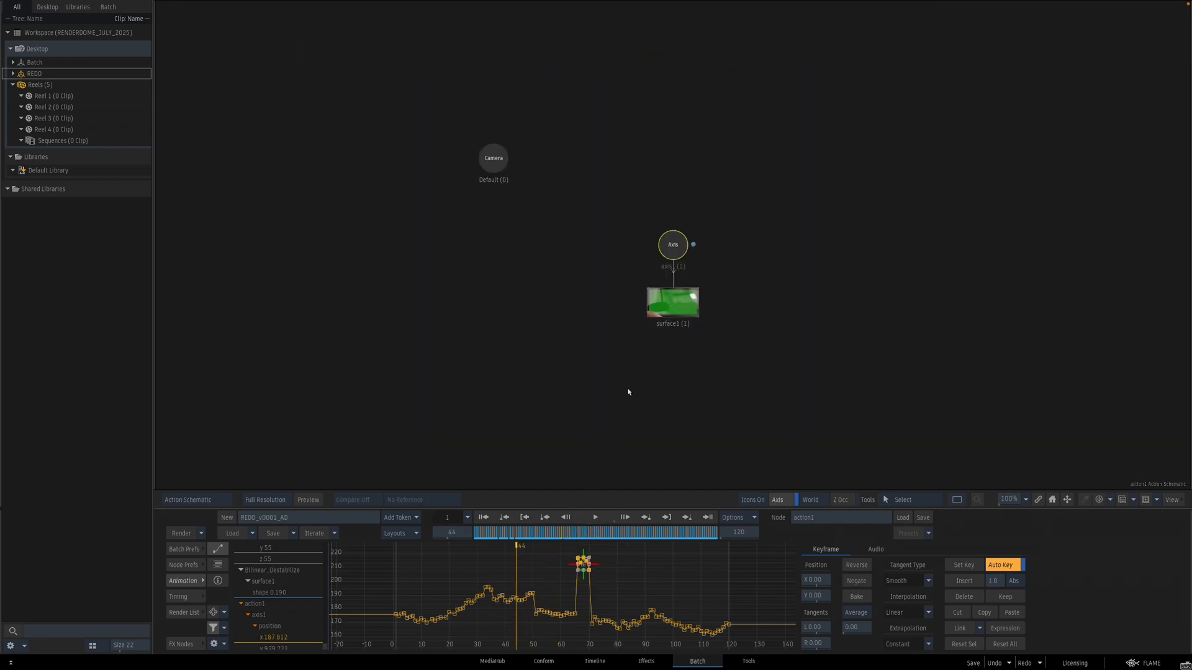
{"action": "double_click", "coordinate": [681, 245]}
{"action": "key", "text": "grave"}
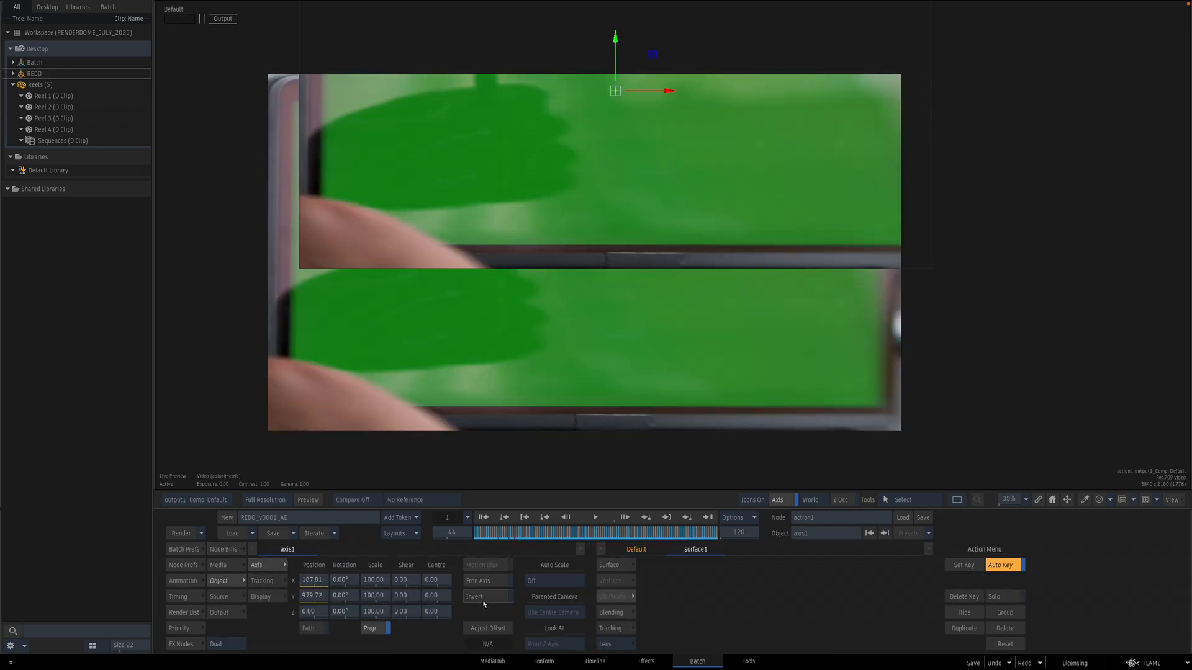
{"action": "left_click", "coordinate": [484, 598]}
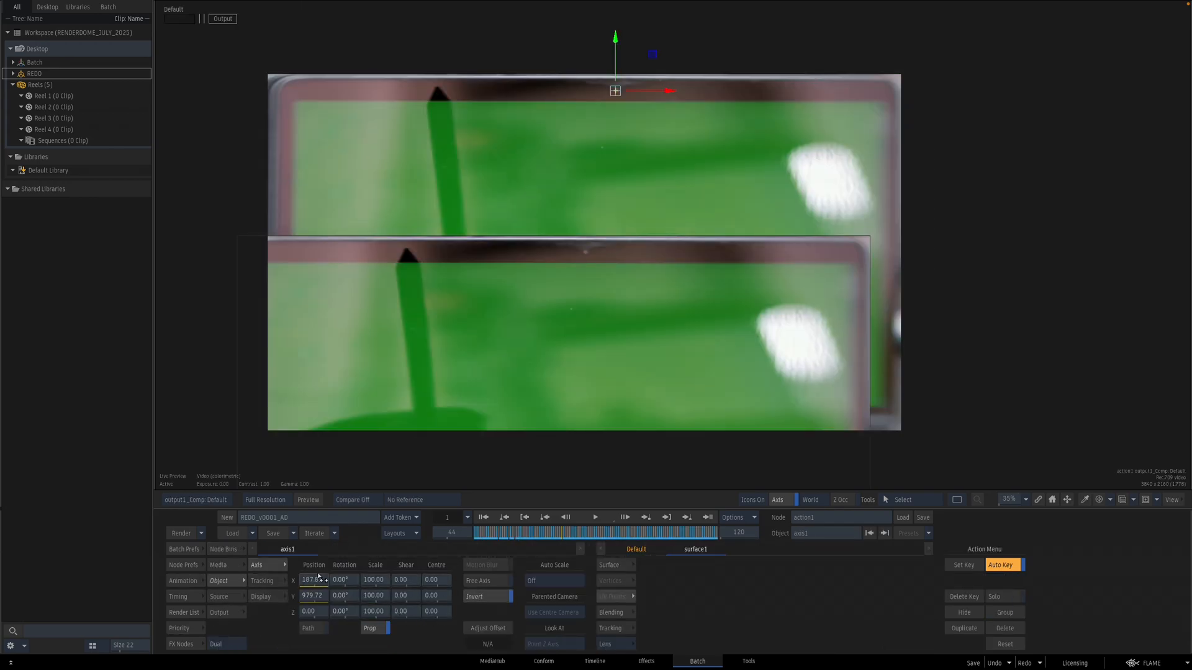
Step: Select and adjust the axis y position keyframes from frame 50 onward in the curve editor
{"action": "left_click_drag", "start_coordinate": [586, 536], "coordinate": [575, 533]}
{"action": "left_click", "coordinate": [183, 581]}
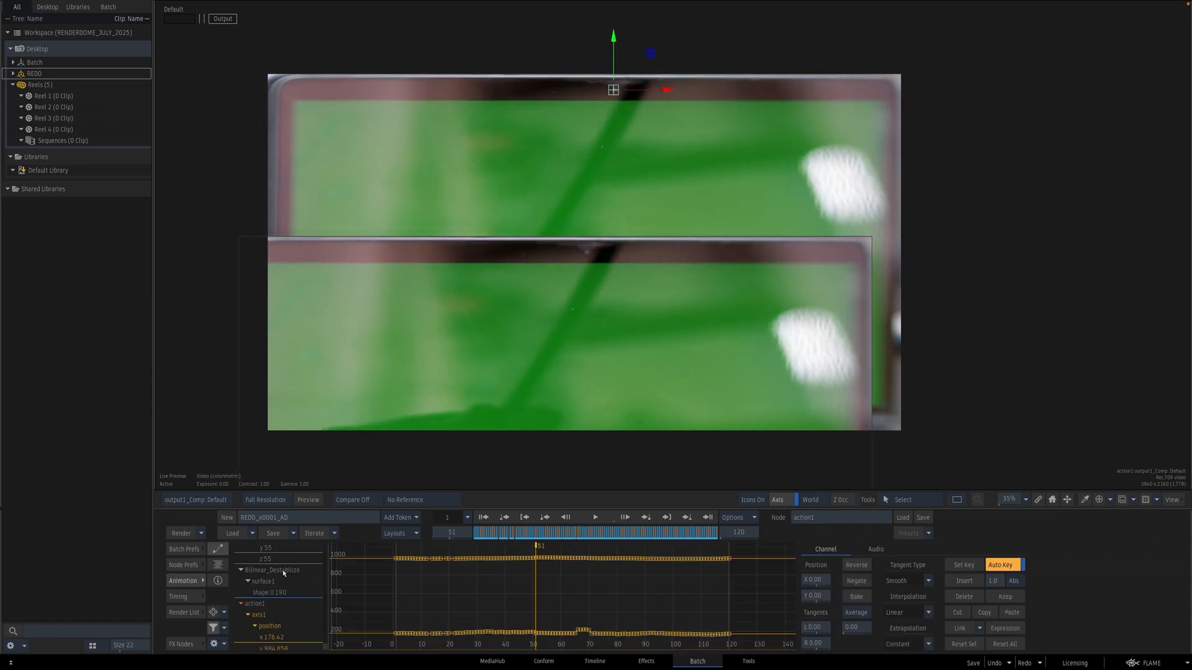
{"action": "left_click_drag", "start_coordinate": [576, 533], "coordinate": [575, 533]}
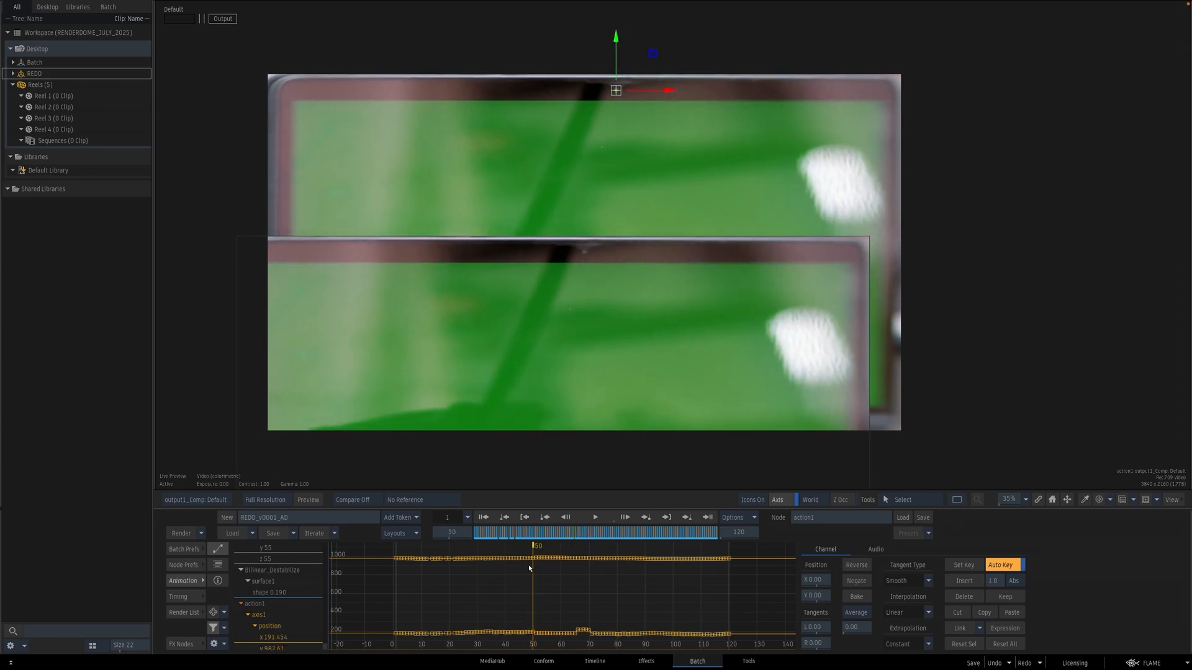
{"action": "left_click", "coordinate": [262, 638]}
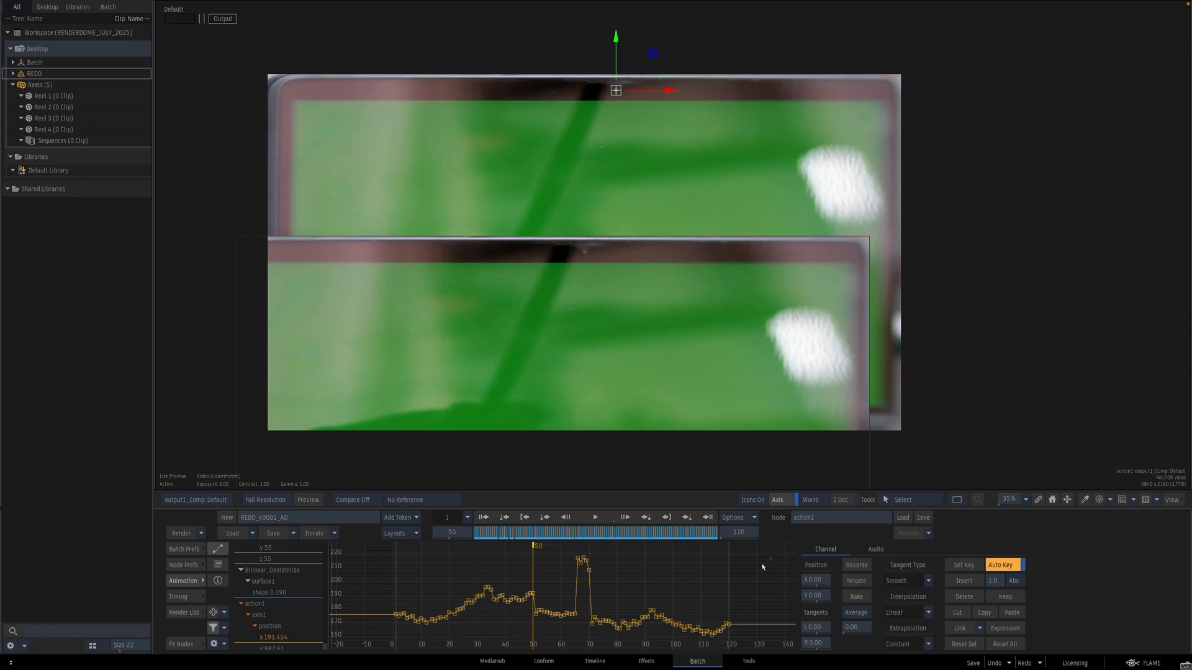
{"action": "left_click_drag", "start_coordinate": [535, 642], "coordinate": [541, 644]}
{"action": "left_click_drag", "start_coordinate": [832, 603], "coordinate": [830, 604]}
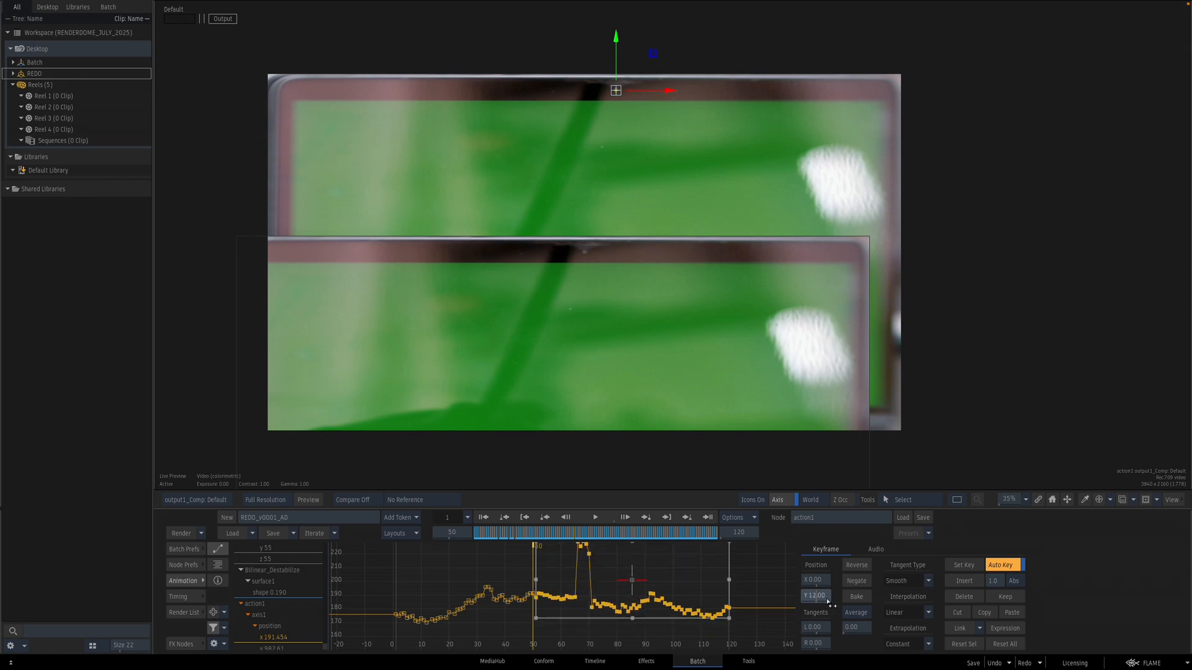
{"action": "left_click", "coordinate": [534, 634]}
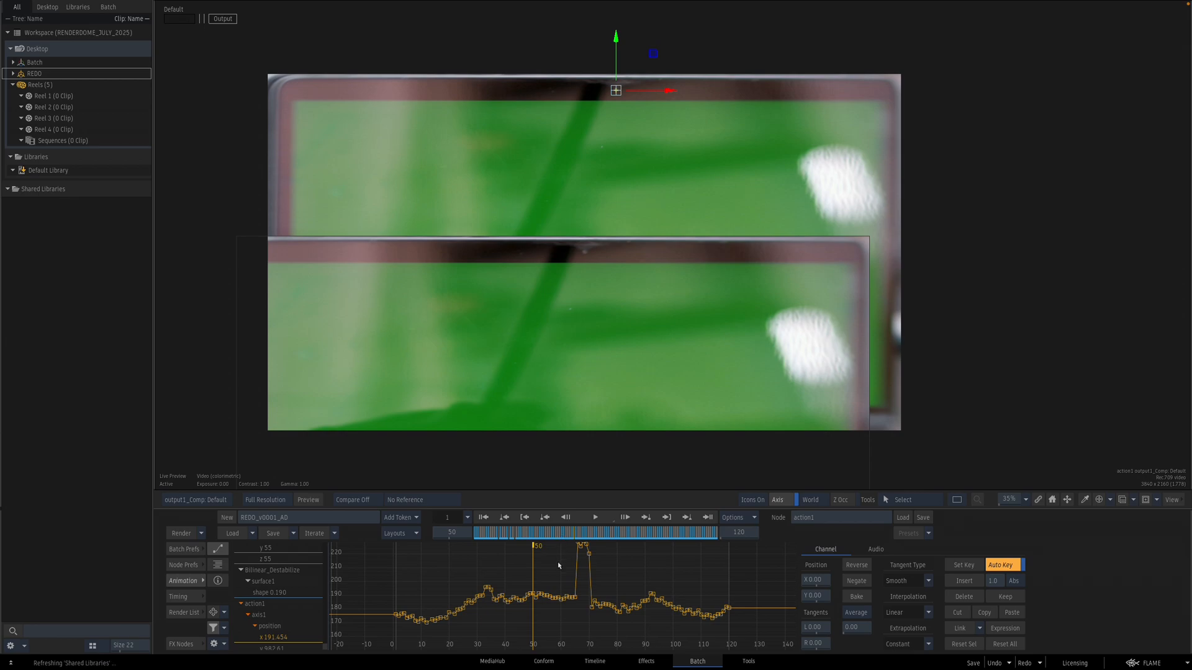
Step: Box-select the spiking y position keyframes around frame 68, delete them, and return to the axis settings
{"action": "left_click", "coordinate": [538, 602]}
{"action": "left_click_drag", "start_coordinate": [573, 537], "coordinate": [611, 583]}
{"action": "left_click", "coordinate": [963, 597]}
{"action": "mouse_move", "coordinate": [607, 534]}
{"action": "left_mouse_down"}
{"action": "mouse_move", "coordinate": [561, 534]}
{"action": "mouse_move", "coordinate": [723, 529]}
{"action": "mouse_move", "coordinate": [553, 514]}
{"action": "mouse_move", "coordinate": [659, 506]}
{"action": "mouse_move", "coordinate": [601, 515]}
{"action": "left_mouse_up"}
{"action": "left_click", "coordinate": [196, 585]}
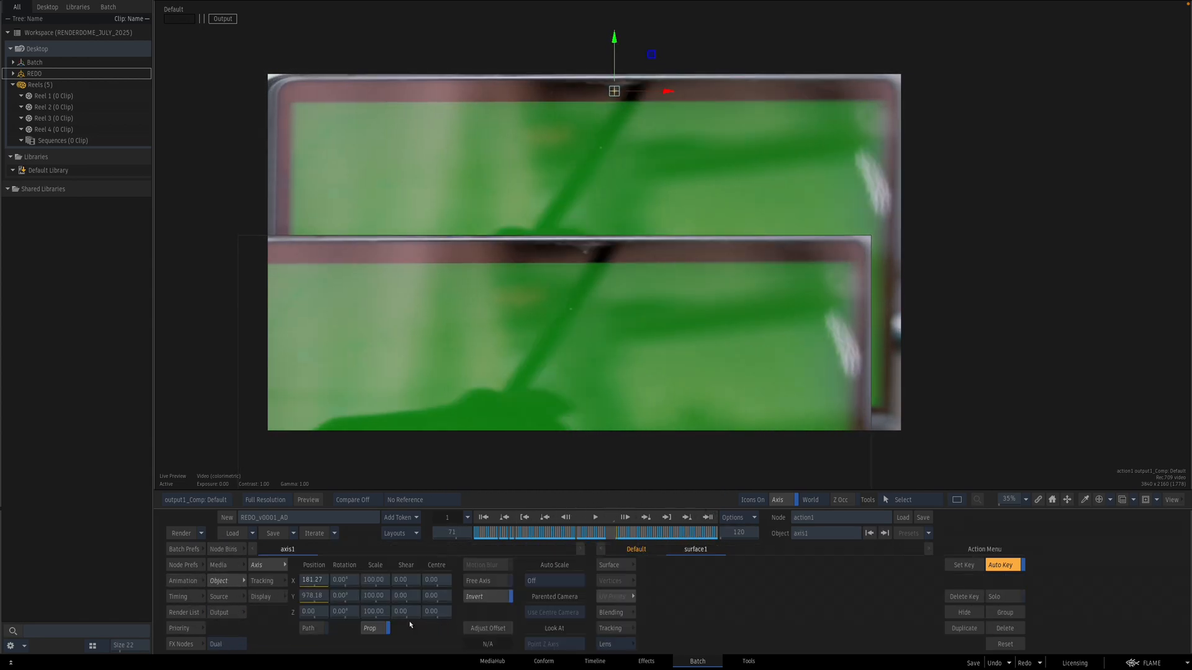
Step: Leave the Action and open the paint1 node from the batch schematic
{"action": "left_click", "coordinate": [230, 613]}
{"action": "key", "text": "F4"}
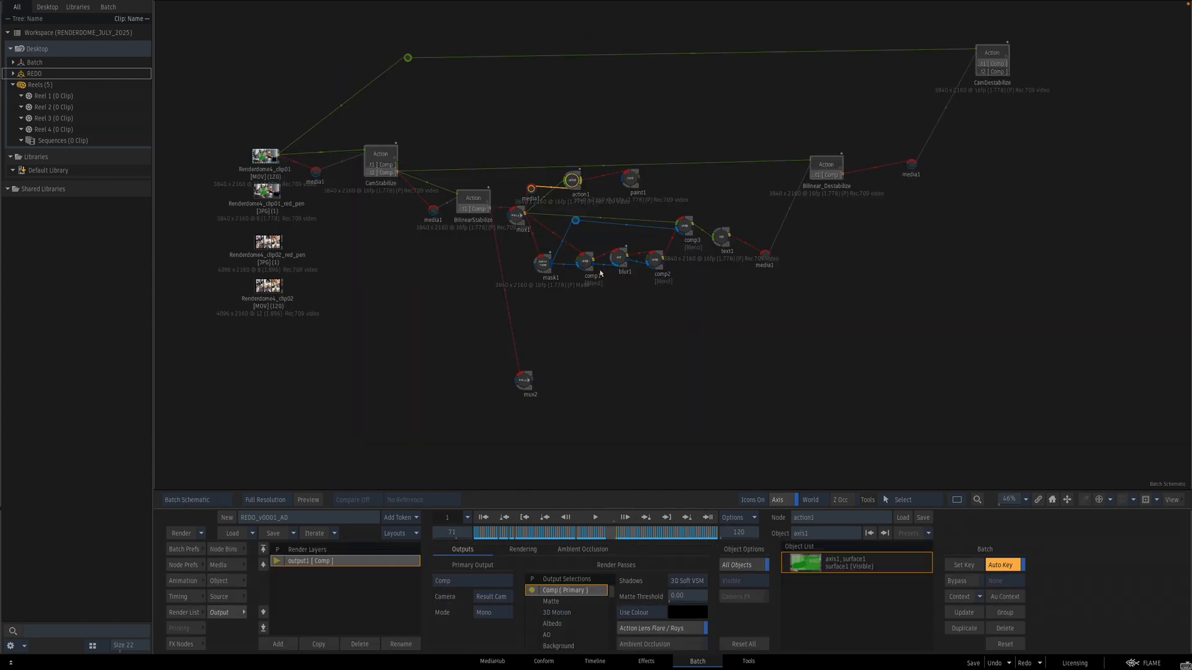
{"action": "mouse_move", "coordinate": [699, 273]}
{"action": "left_mouse_down"}
{"action": "mouse_move", "coordinate": [644, 335]}
{"action": "mouse_move", "coordinate": [589, 355]}
{"action": "left_mouse_up"}
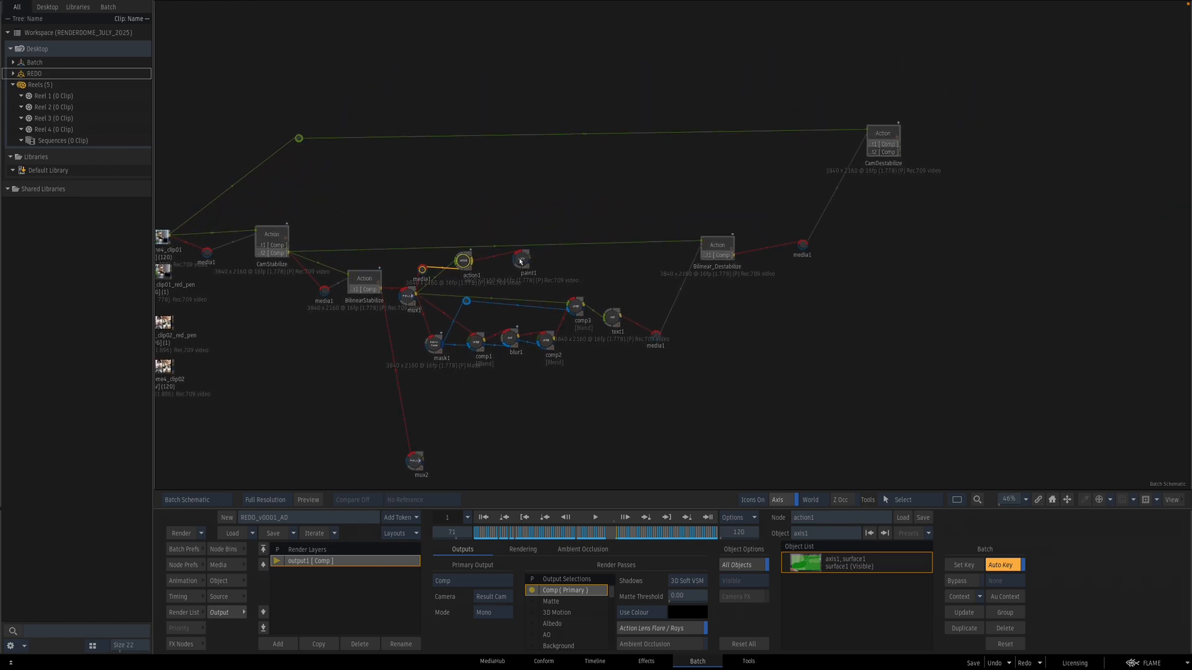
{"action": "double_click", "coordinate": [521, 260]}
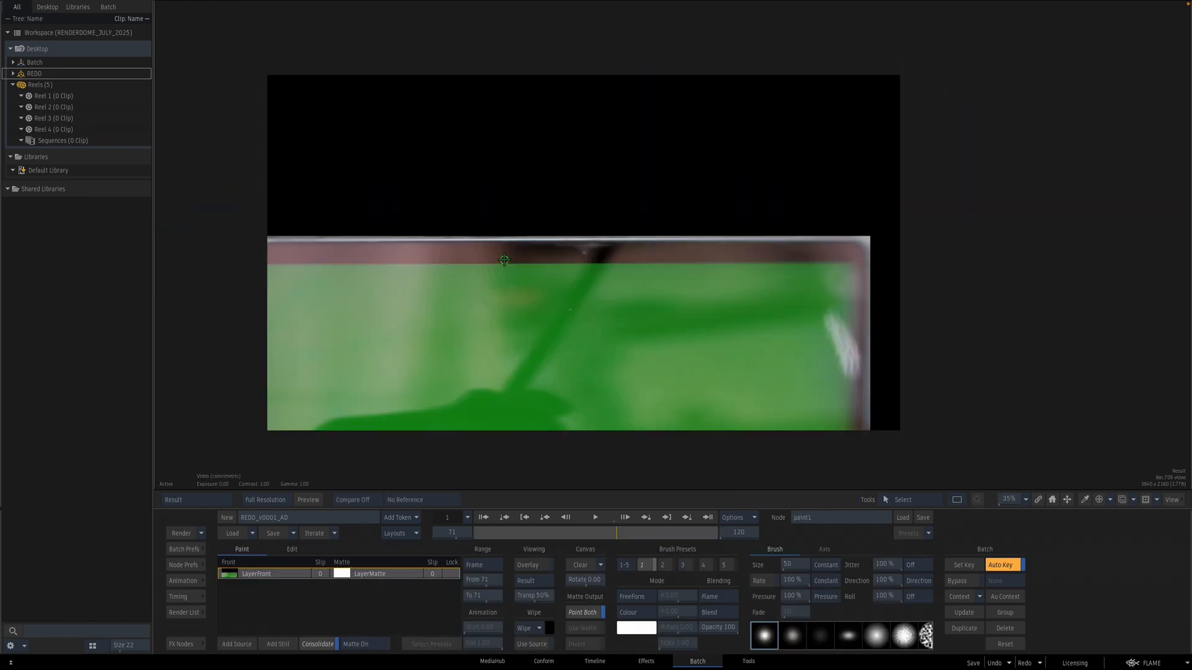
Step: Set the paint brush mode to Smear and the paint range to Sequence
{"action": "left_click", "coordinate": [648, 613]}
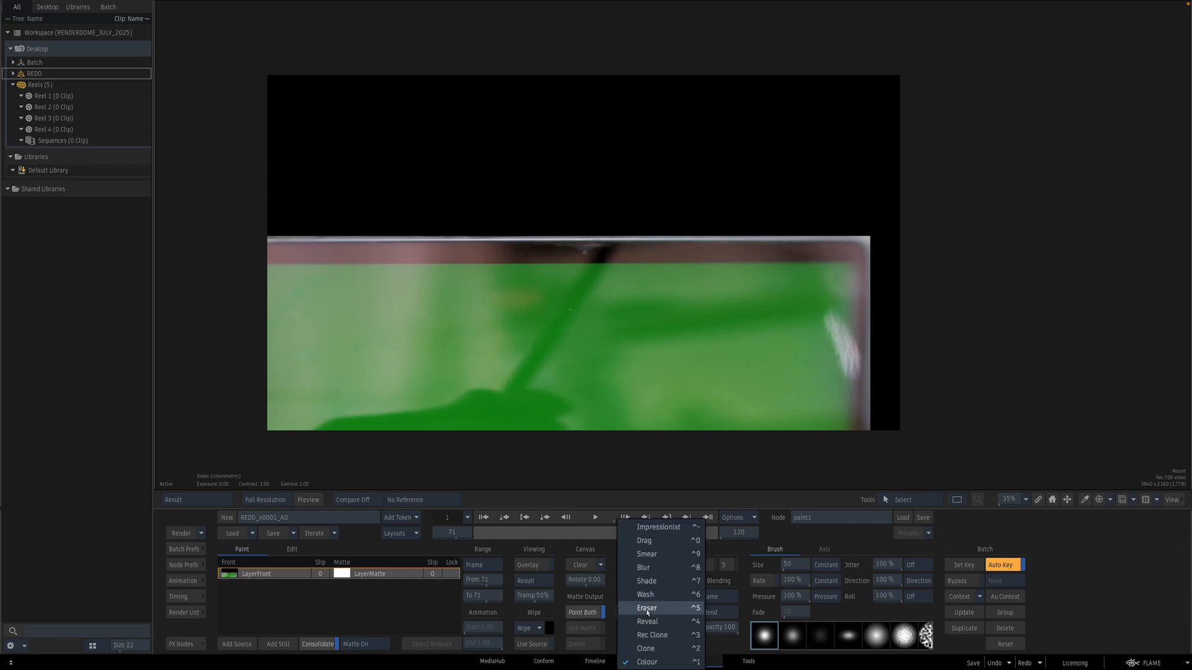
{"action": "left_click", "coordinate": [651, 540]}
{"action": "left_click", "coordinate": [476, 565]}
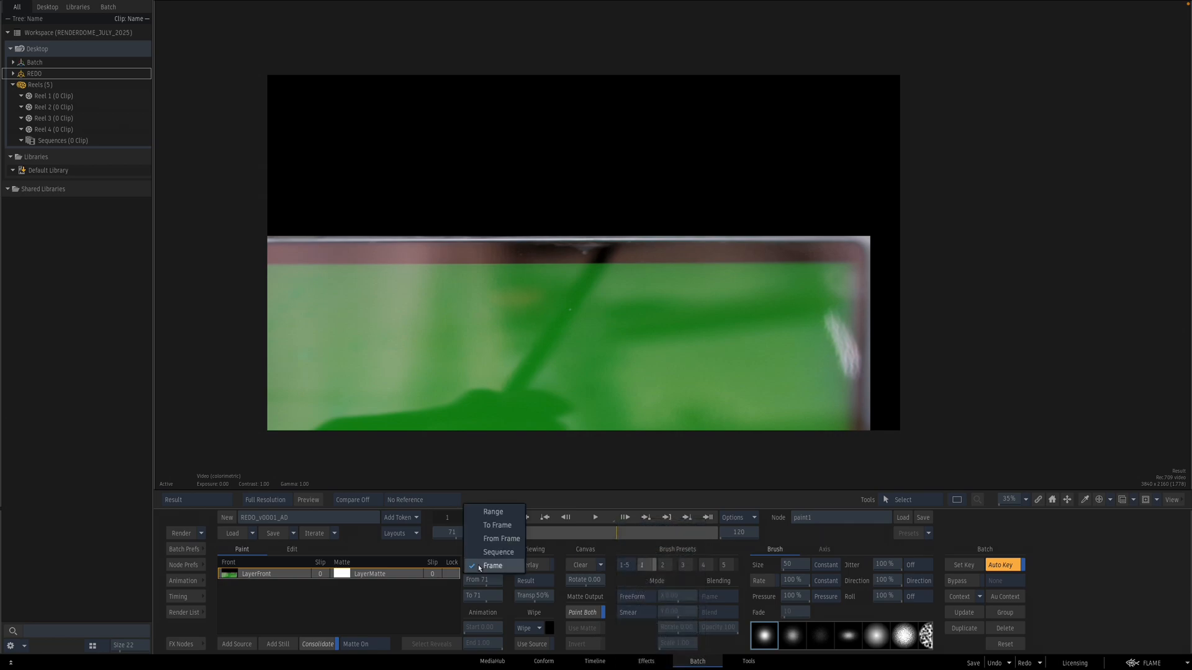
{"action": "left_click", "coordinate": [491, 549]}
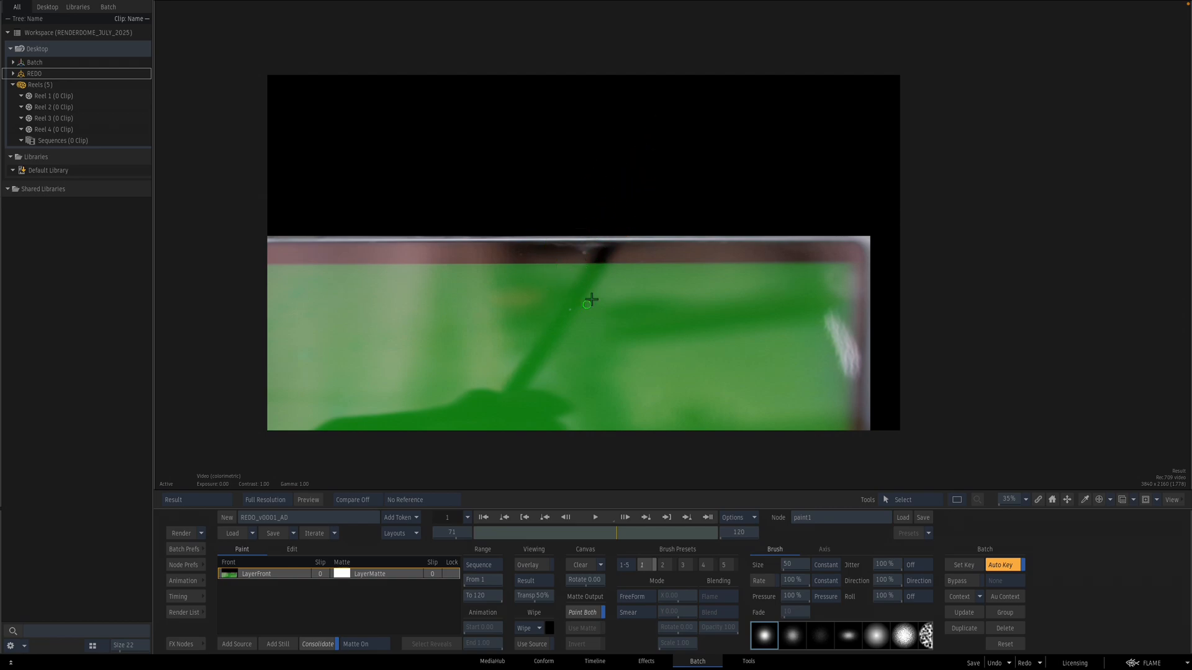
Step: Smear-paint along the laptop's top bezel where the fingers overlap it
{"action": "left_click_drag", "start_coordinate": [615, 535], "coordinate": [638, 544]}
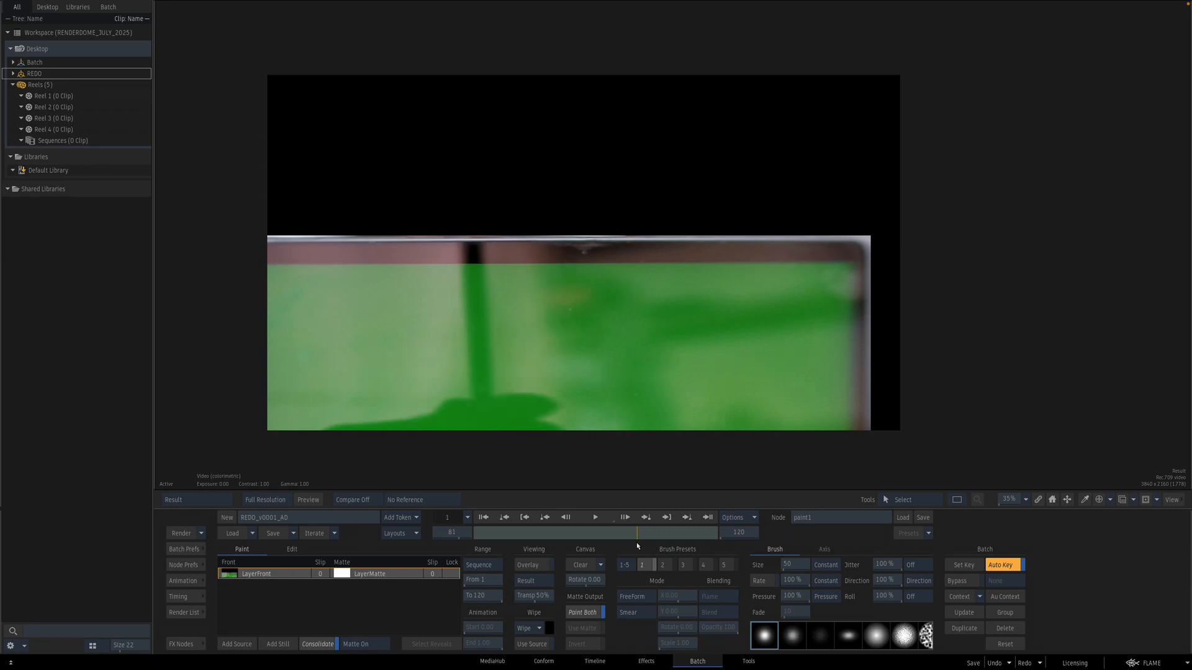
{"action": "left_click_drag", "start_coordinate": [637, 543], "coordinate": [637, 543]}
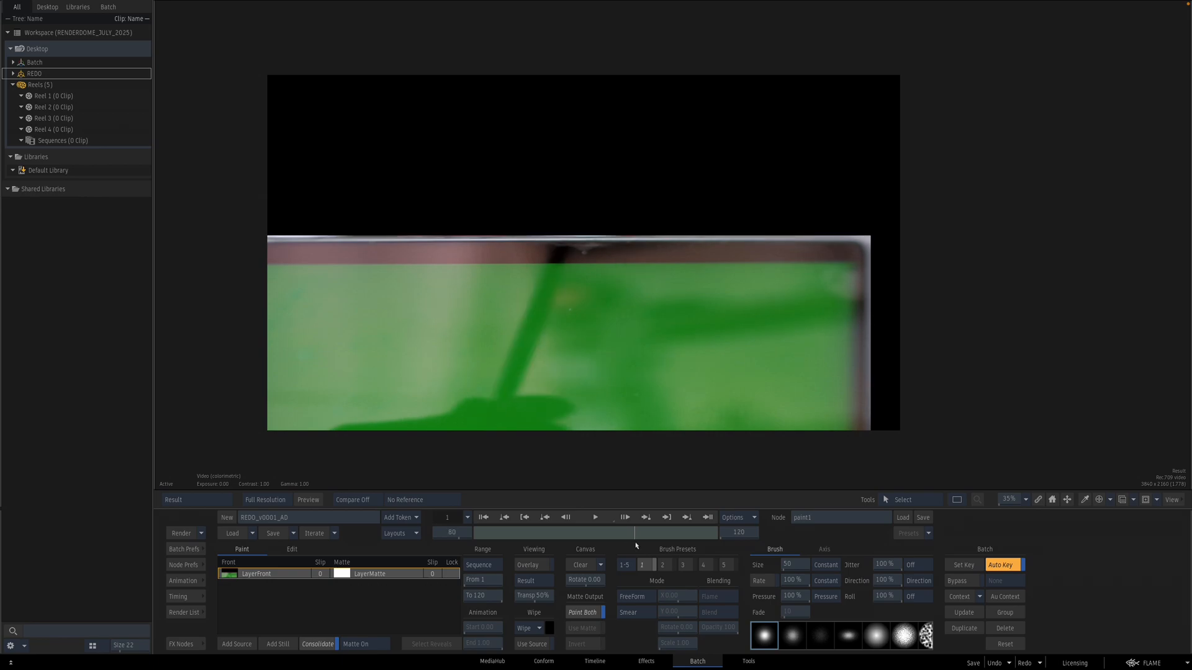
{"action": "left_click_drag", "start_coordinate": [530, 266], "coordinate": [632, 270]}
{"action": "left_click_drag", "start_coordinate": [477, 268], "coordinate": [508, 268]}
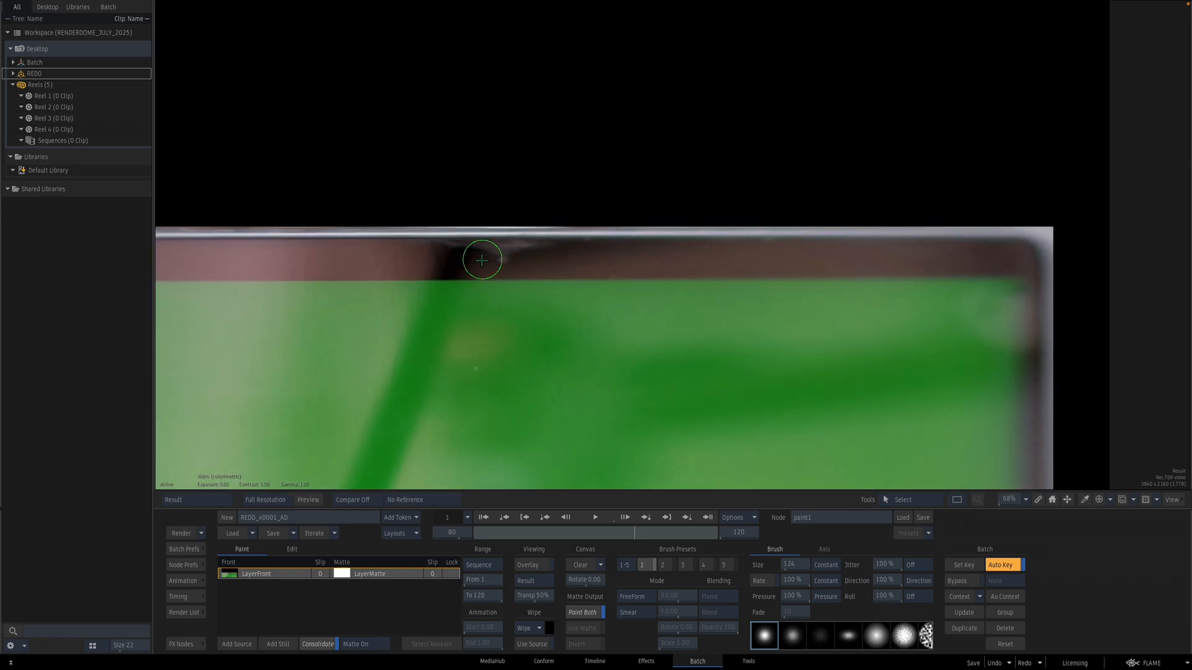
{"action": "left_click_drag", "start_coordinate": [482, 263], "coordinate": [493, 266]}
Step: Switch the brush mode to Drag and drag strokes upward from the top bezel above the screen
{"action": "left_click", "coordinate": [640, 614]}
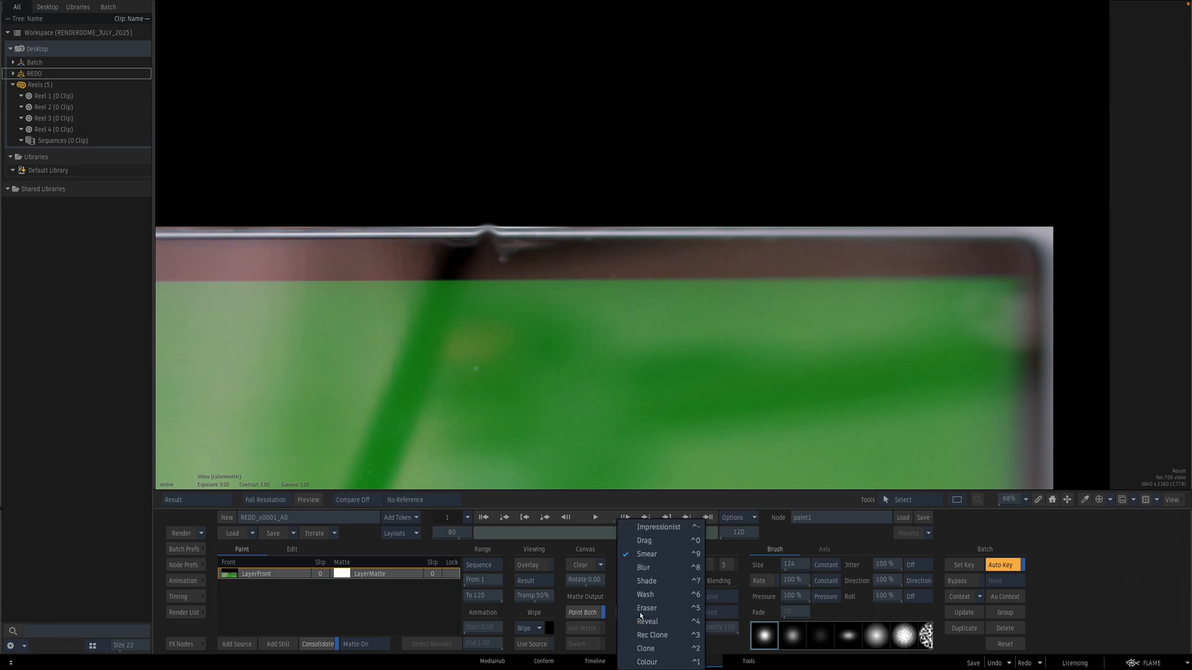
{"action": "left_click", "coordinate": [644, 541]}
{"action": "mouse_move", "coordinate": [481, 260]}
{"action": "left_mouse_down"}
{"action": "mouse_move", "coordinate": [487, 227]}
{"action": "mouse_move", "coordinate": [456, 236]}
{"action": "mouse_move", "coordinate": [459, 198]}
{"action": "left_mouse_up"}
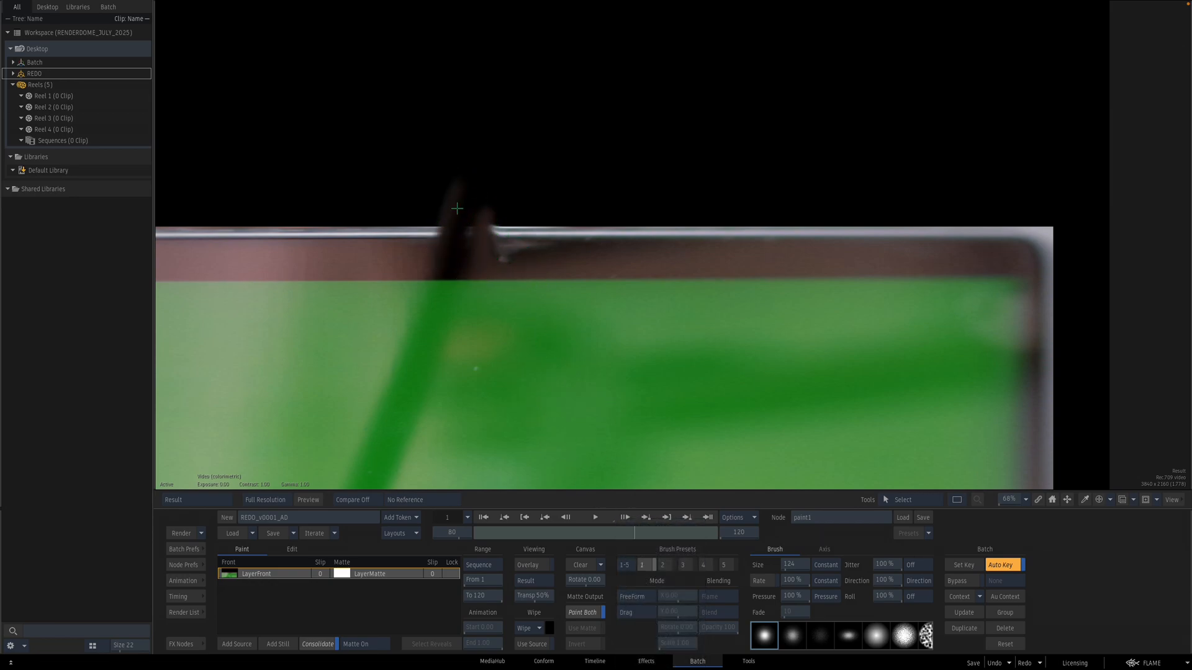
{"action": "left_click_drag", "start_coordinate": [439, 258], "coordinate": [455, 204]}
{"action": "mouse_move", "coordinate": [522, 267]}
{"action": "left_mouse_down"}
{"action": "mouse_move", "coordinate": [521, 216]}
{"action": "mouse_move", "coordinate": [534, 235]}
{"action": "mouse_move", "coordinate": [564, 197]}
{"action": "mouse_move", "coordinate": [567, 232]}
{"action": "mouse_move", "coordinate": [616, 180]}
{"action": "left_mouse_up"}
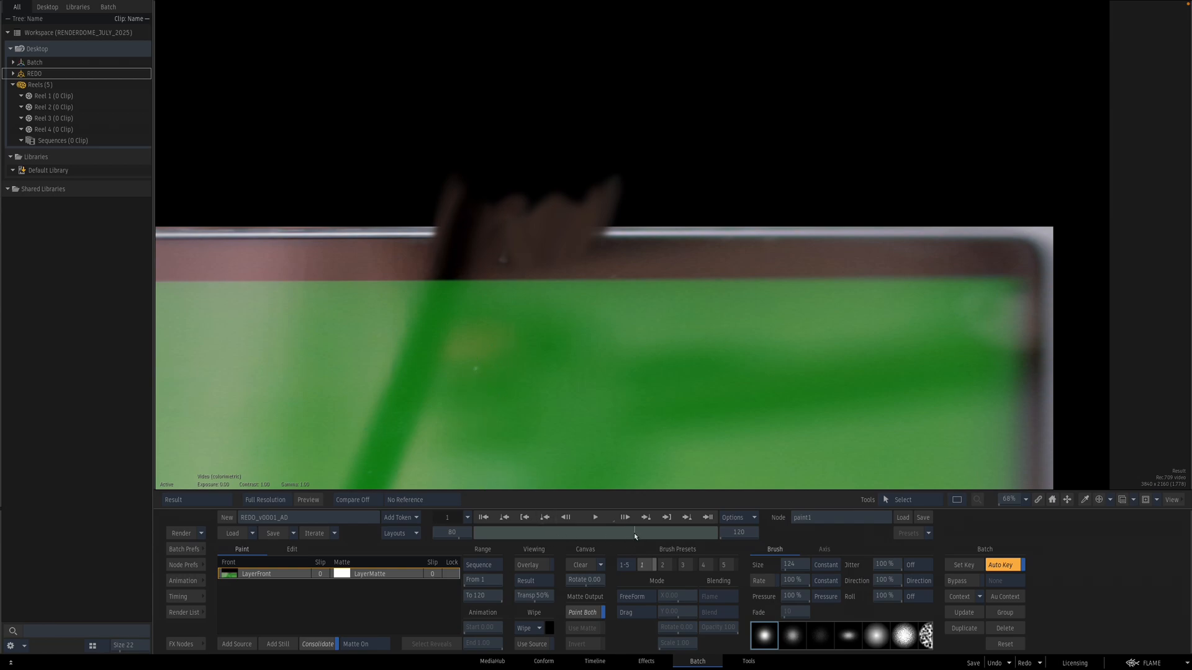
Step: Scrub through the clip to review the paint strokes, then return to the batch schematic
{"action": "left_click_drag", "start_coordinate": [630, 538], "coordinate": [619, 538]}
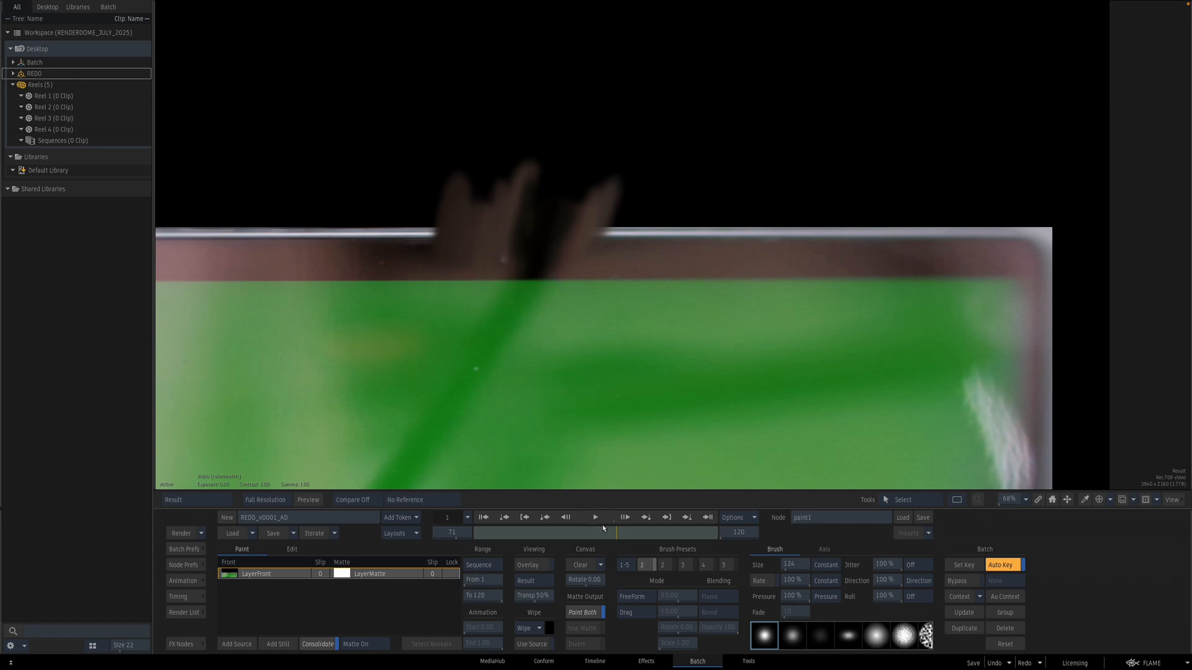
{"action": "left_click_drag", "start_coordinate": [608, 534], "coordinate": [649, 537]}
{"action": "key", "text": "Tab"}
Step: Duplicate the Action node, connect the copy after paint1, and open it
{"action": "left_click_drag", "start_coordinate": [710, 370], "coordinate": [632, 282]}
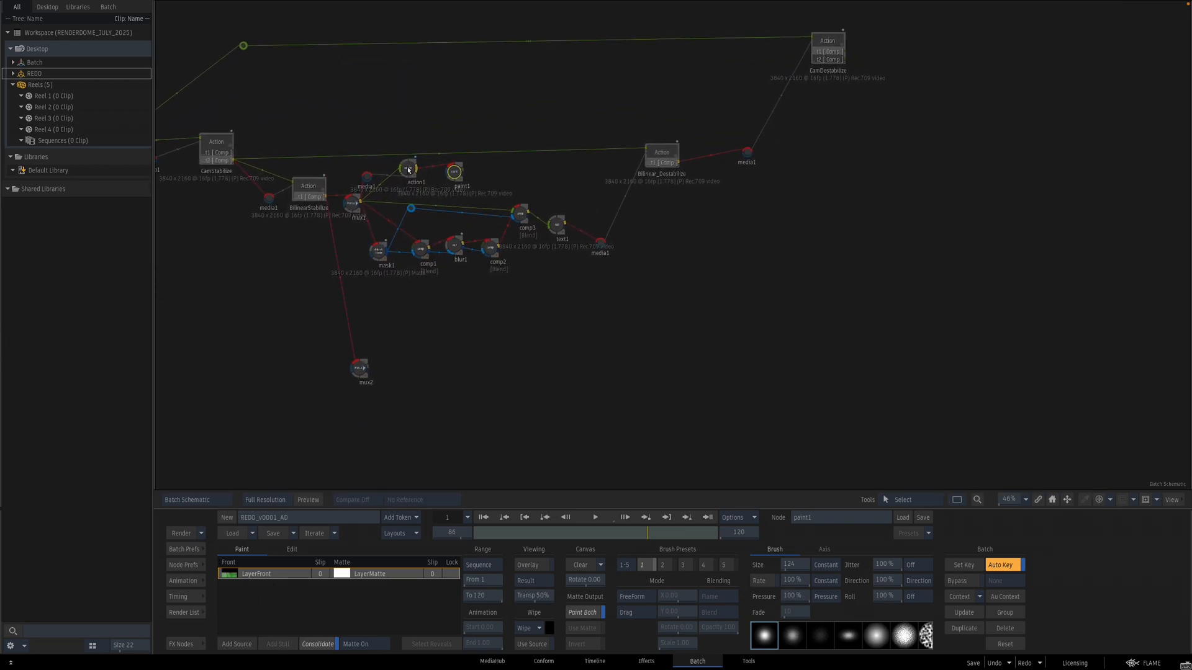
{"action": "key", "text": "ctrl+d"}
{"action": "left_click_drag", "start_coordinate": [362, 189], "coordinate": [498, 184]}
{"action": "mouse_move", "coordinate": [498, 184]}
{"action": "left_mouse_down"}
{"action": "mouse_move", "coordinate": [372, 200]}
{"action": "mouse_move", "coordinate": [536, 170]}
{"action": "left_mouse_up"}
{"action": "mouse_move", "coordinate": [458, 193]}
{"action": "left_mouse_down"}
{"action": "mouse_move", "coordinate": [482, 173]}
{"action": "mouse_move", "coordinate": [513, 185]}
{"action": "left_mouse_up"}
{"action": "double_click", "coordinate": [512, 185]}
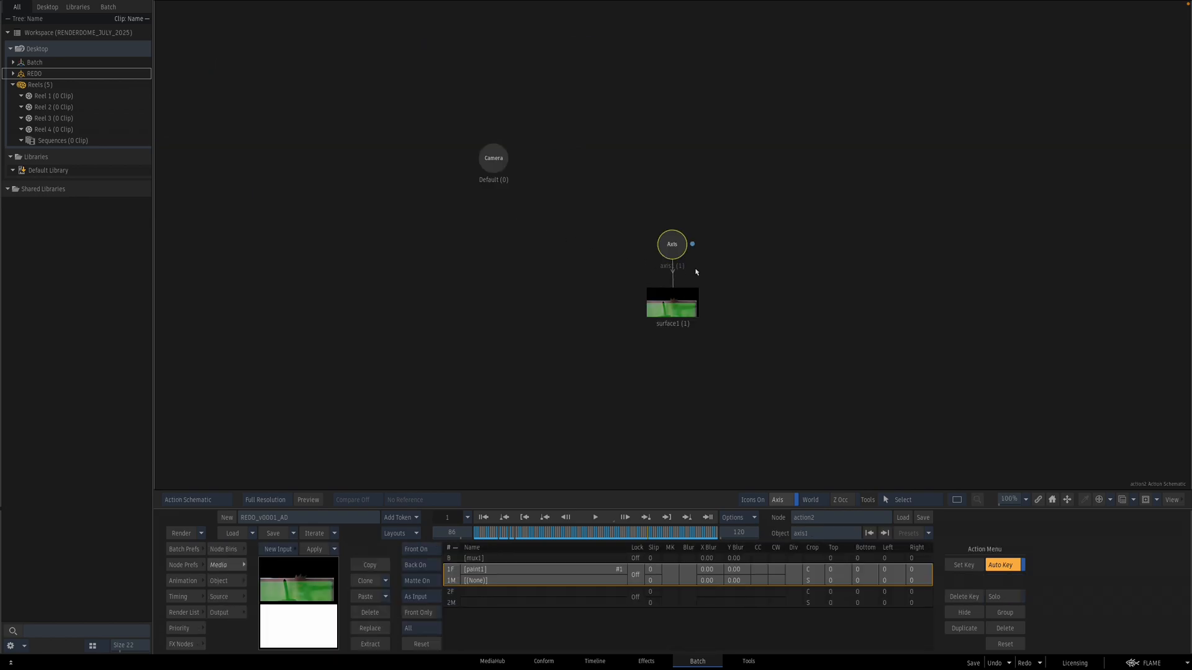
Step: Inspect the duplicated Action's axis and output settings and its result view
{"action": "double_click", "coordinate": [673, 244]}
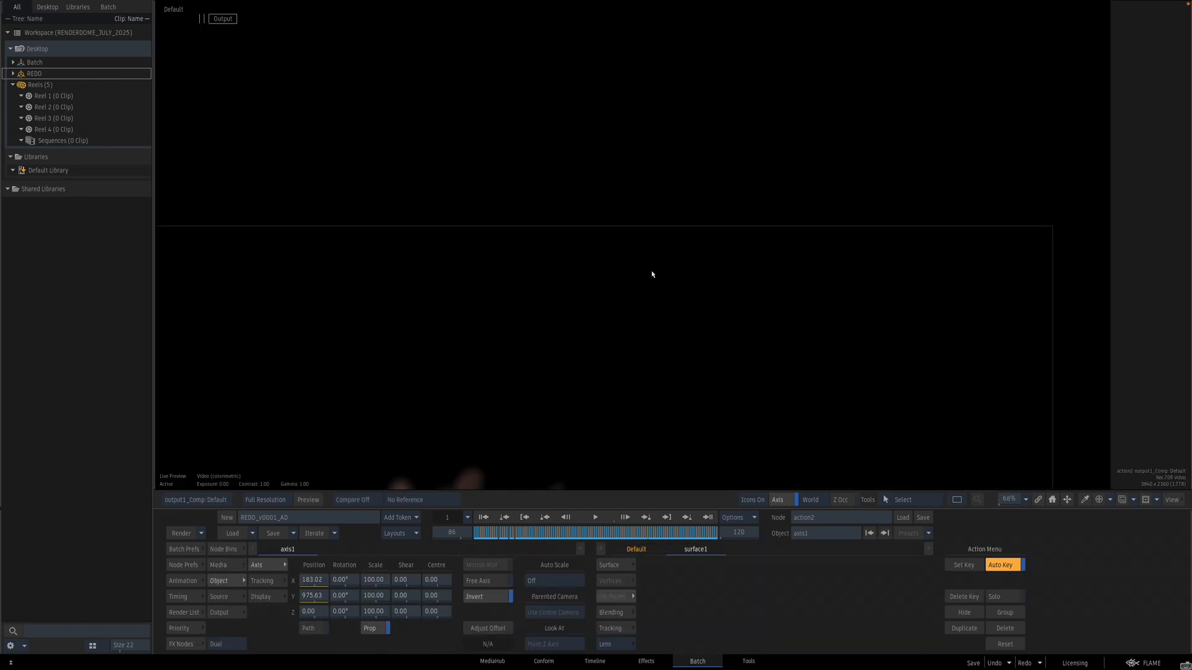
{"action": "left_click", "coordinate": [230, 613]}
{"action": "left_click", "coordinate": [641, 612]}
{"action": "left_click_drag", "start_coordinate": [805, 344], "coordinate": [702, 386]}
{"action": "key", "text": "F8"}
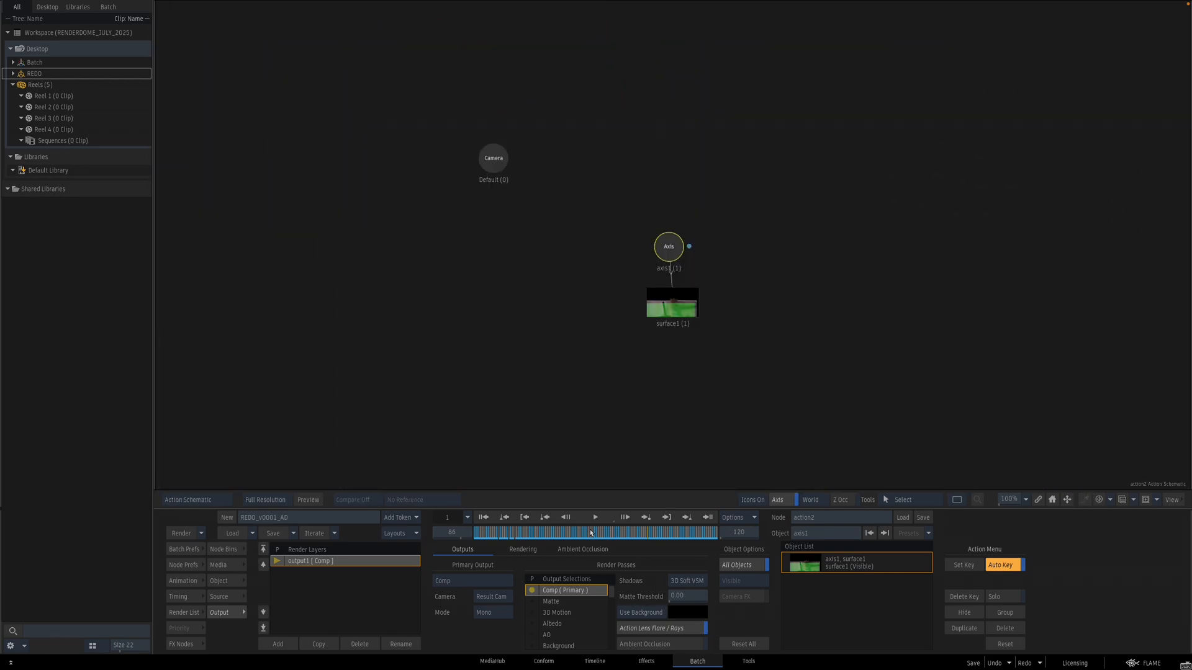
{"action": "left_click", "coordinate": [670, 250]}
{"action": "key", "text": "F4"}
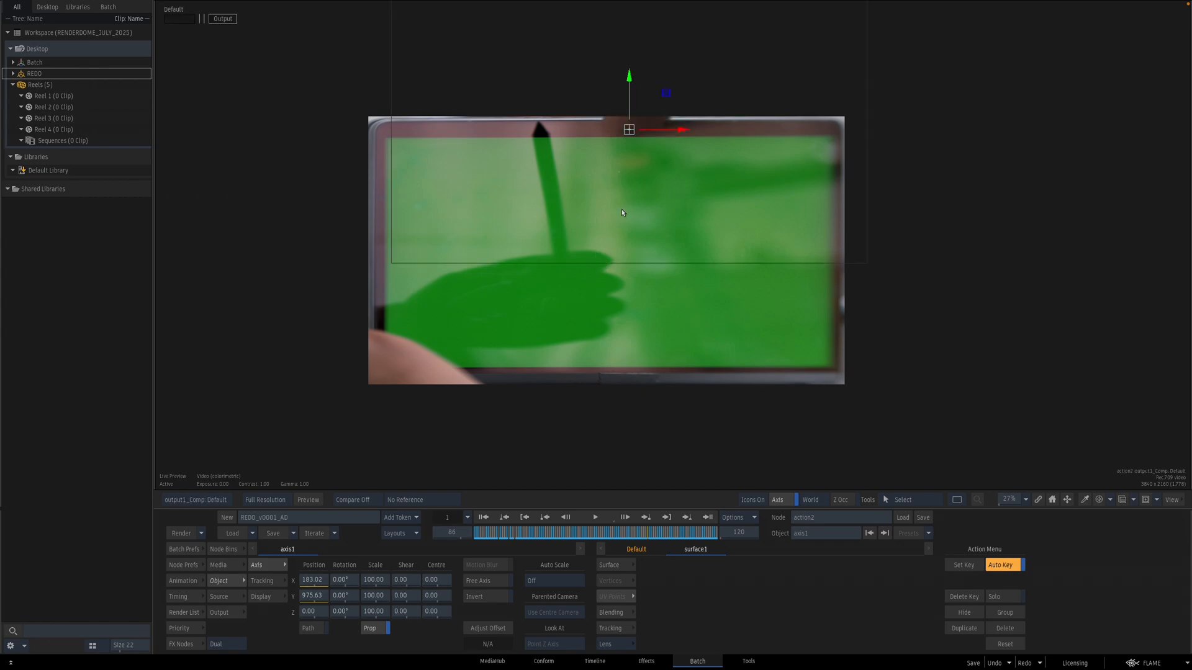
{"action": "key", "text": "F4"}
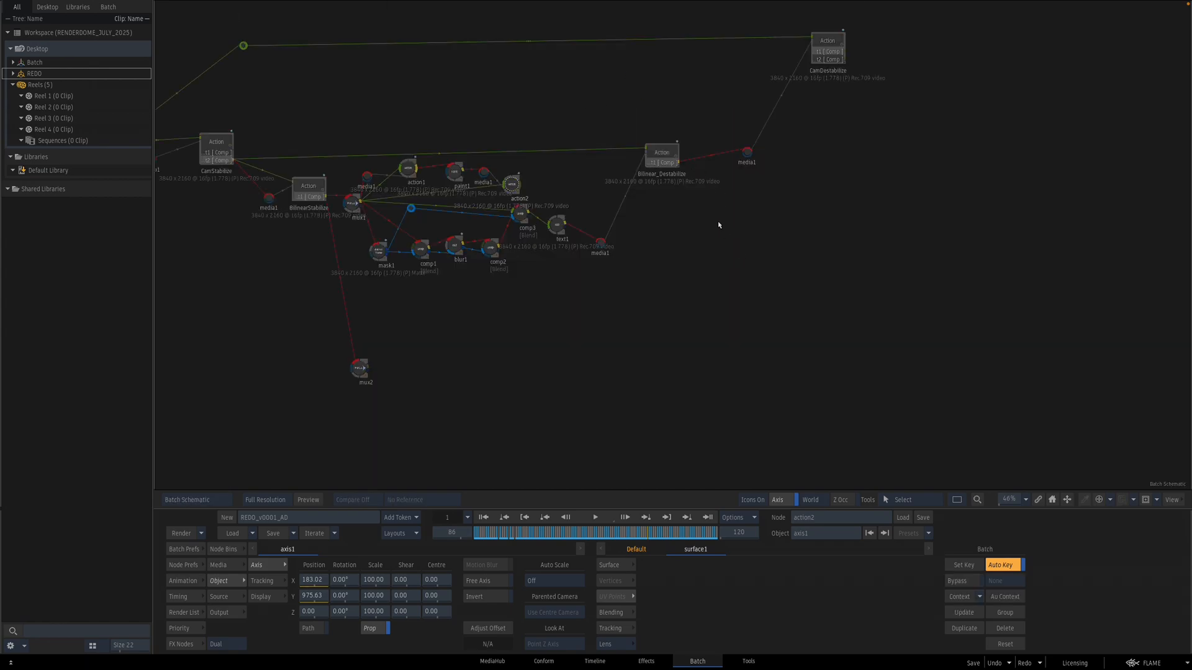
Step: Add a new Action node fed by action2 ahead of Bilinear_Destabilize
{"action": "left_click", "coordinate": [662, 157]}
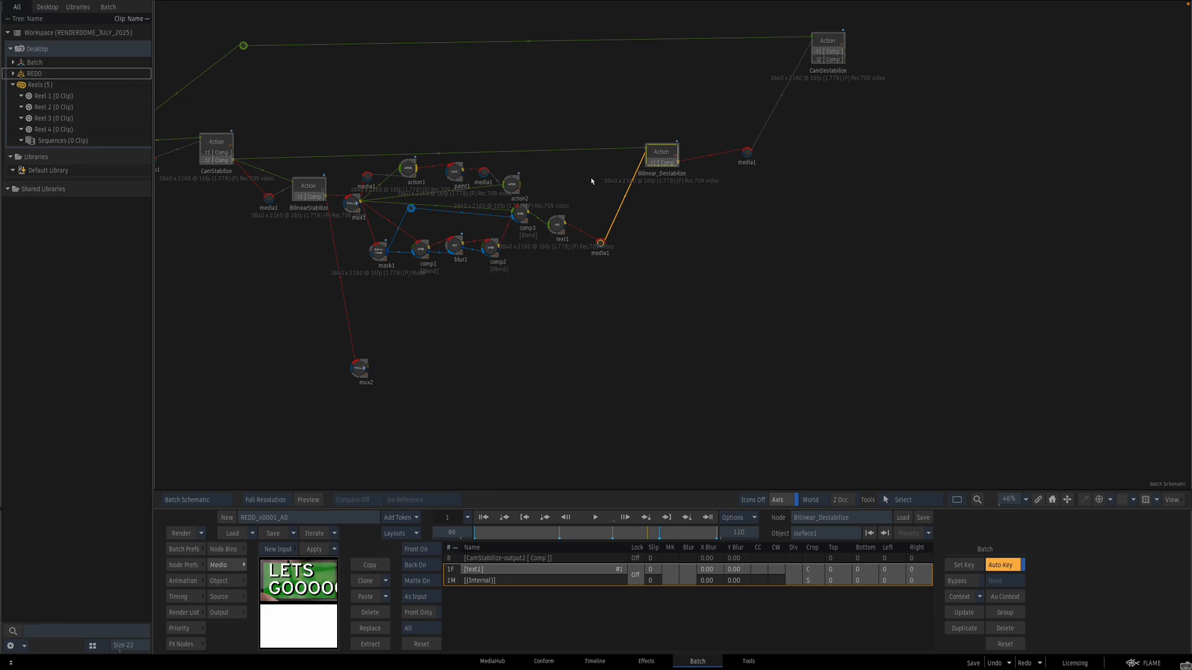
{"action": "left_click_drag", "start_coordinate": [607, 246], "coordinate": [646, 234]}
{"action": "left_click_drag", "start_coordinate": [558, 225], "coordinate": [546, 590]}
{"action": "left_click_drag", "start_coordinate": [396, 606], "coordinate": [594, 220]}
{"action": "key", "text": "n"}
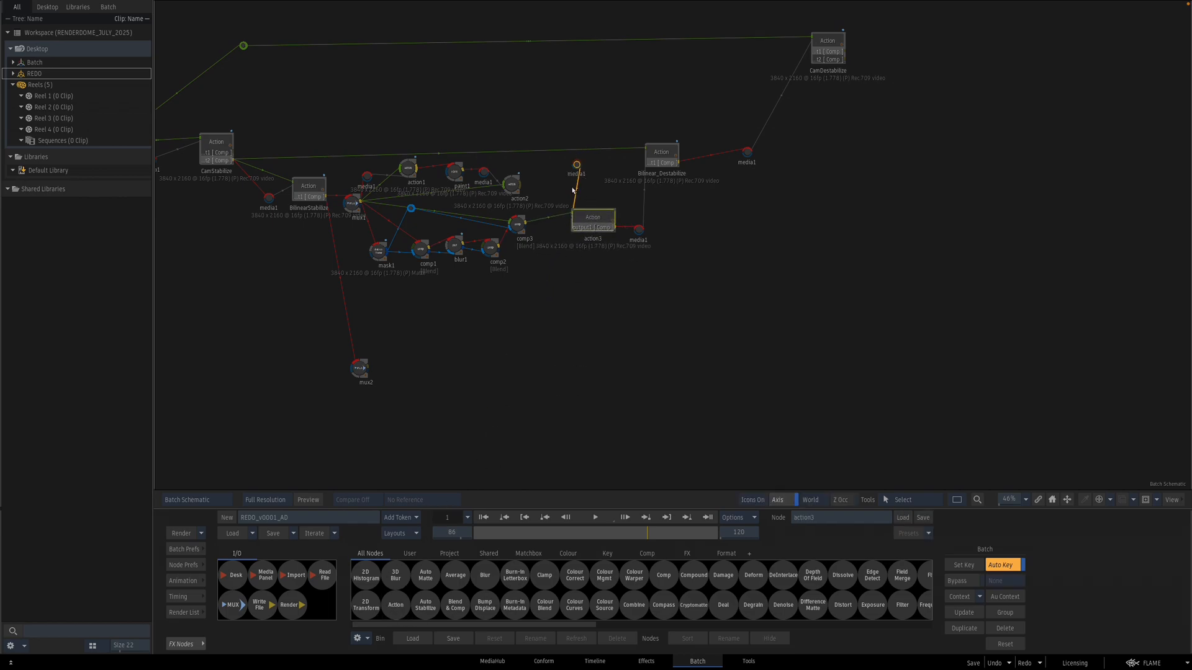
{"action": "left_click_drag", "start_coordinate": [578, 165], "coordinate": [552, 184]}
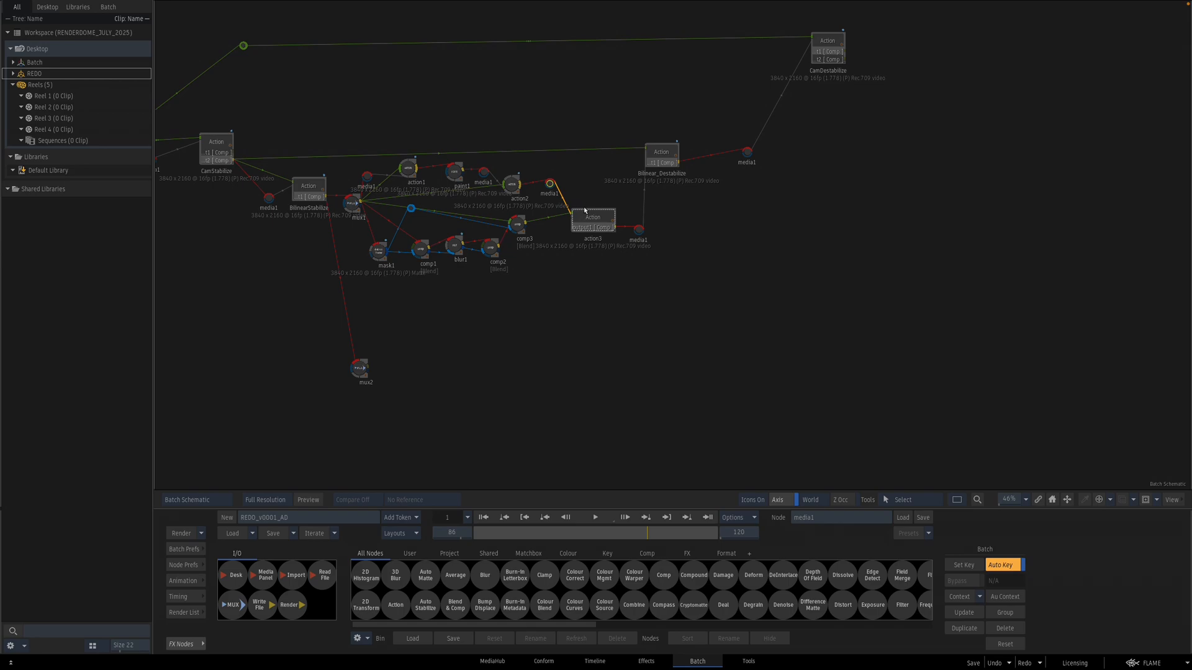
Step: Open the new Action and add a GMask to it
{"action": "double_click", "coordinate": [583, 221]}
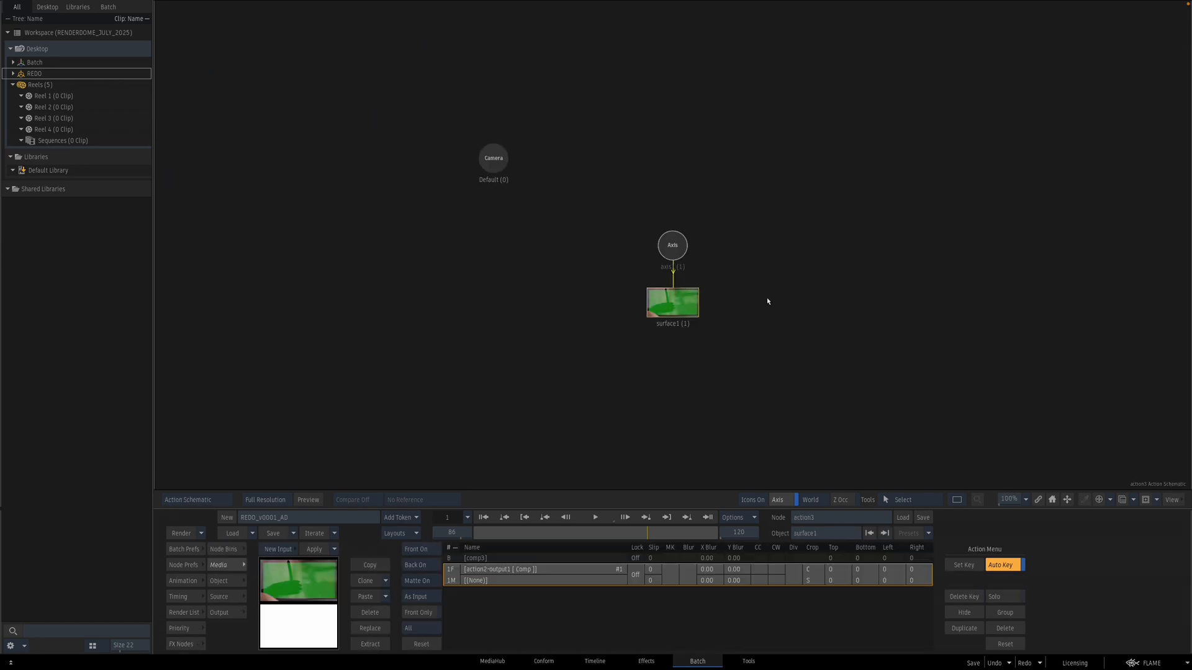
{"action": "left_click_drag", "start_coordinate": [724, 214], "coordinate": [639, 325]}
{"action": "key", "text": "F4"}
{"action": "left_click", "coordinate": [225, 550]}
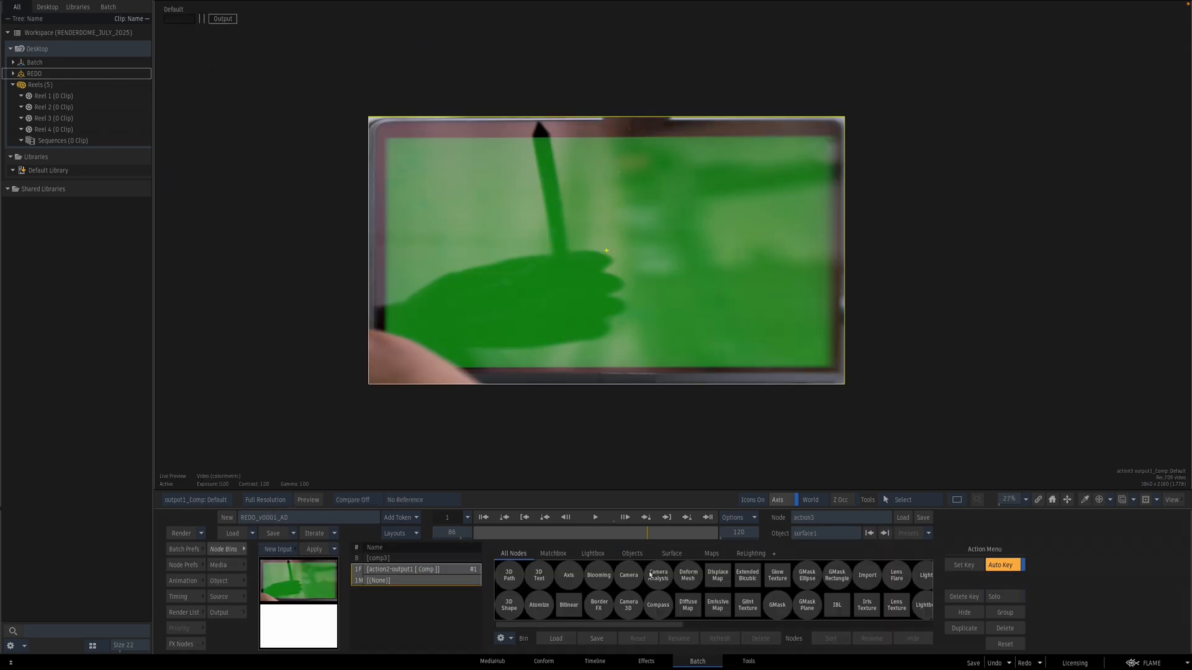
{"action": "left_click", "coordinate": [776, 605]}
{"action": "left_click", "coordinate": [582, 122]}
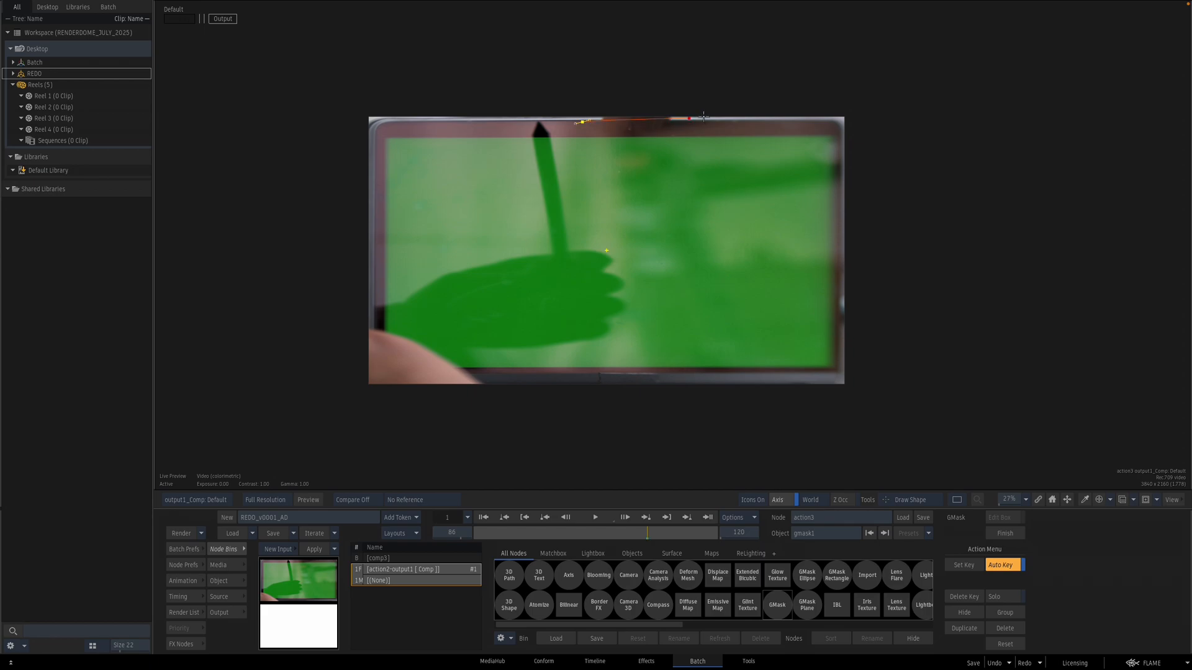
{"action": "left_click", "coordinate": [583, 122]}
{"action": "key", "text": "F4"}
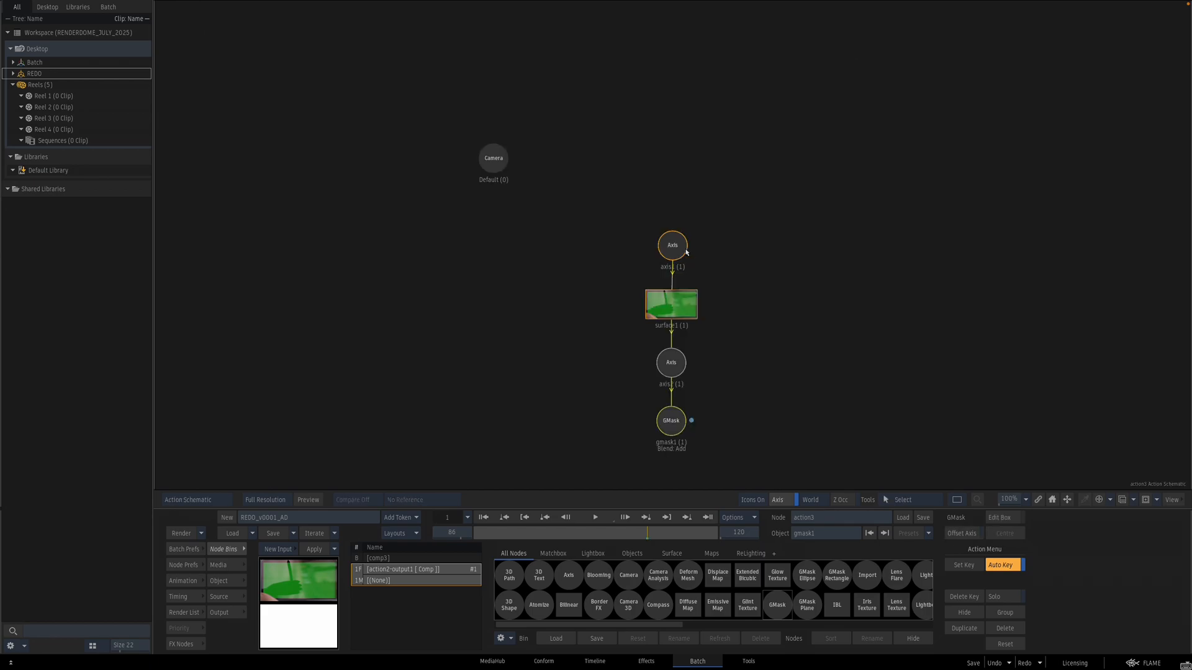
Step: Draw an inverted GMask shape over the laptop's top bezel strip and adjust its corner points
{"action": "double_click", "coordinate": [675, 430]}
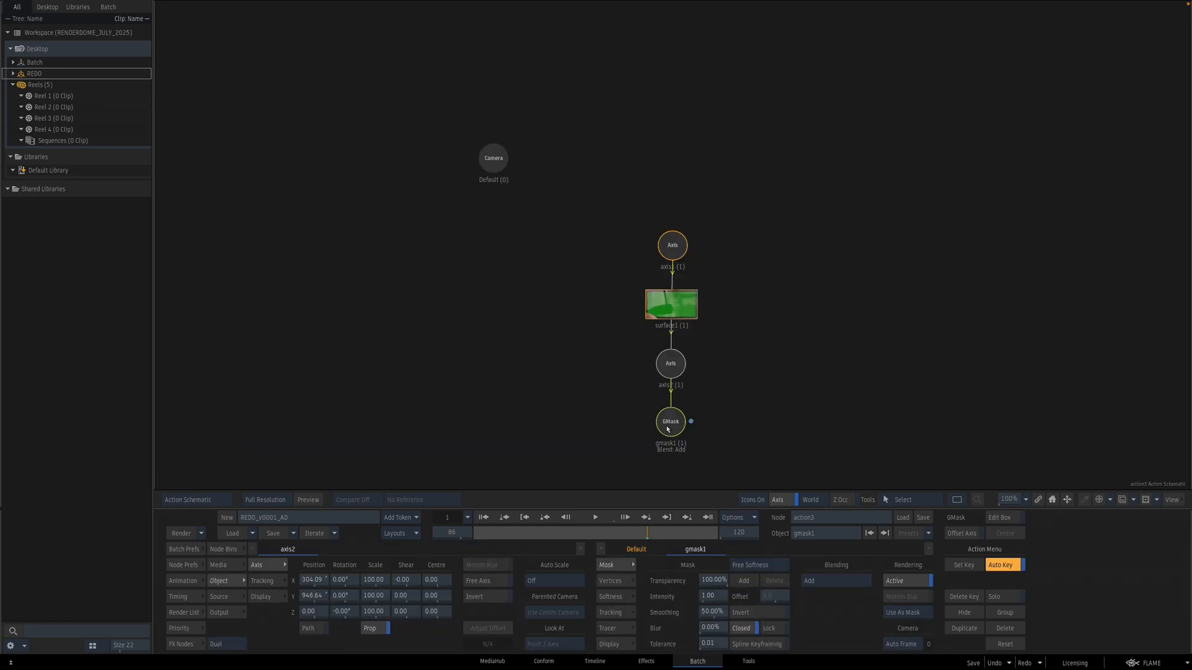
{"action": "key", "text": "F1"}
{"action": "left_click_drag", "start_coordinate": [608, 306], "coordinate": [604, 368]}
{"action": "left_click_drag", "start_coordinate": [576, 350], "coordinate": [666, 267]}
{"action": "left_click", "coordinate": [765, 222]}
{"action": "left_click_drag", "start_coordinate": [764, 221], "coordinate": [762, 222]}
{"action": "left_click_drag", "start_coordinate": [425, 220], "coordinate": [424, 226]}
{"action": "left_click", "coordinate": [464, 223]}
{"action": "left_click", "coordinate": [465, 222]}
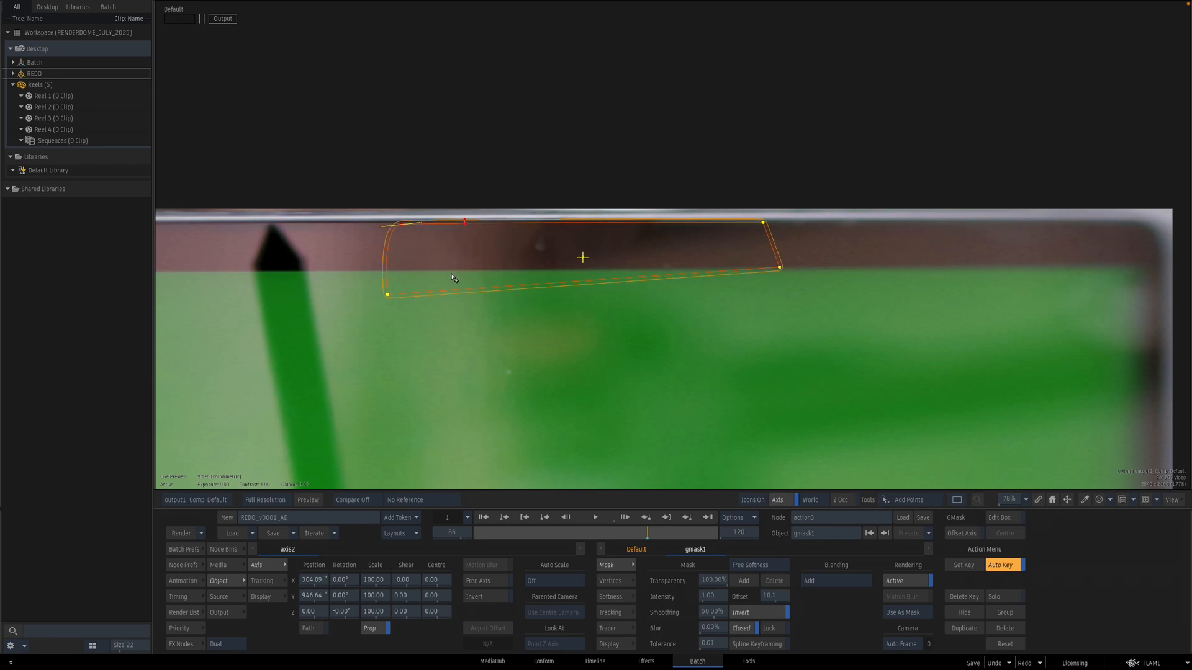
{"action": "left_click_drag", "start_coordinate": [388, 298], "coordinate": [395, 271]}
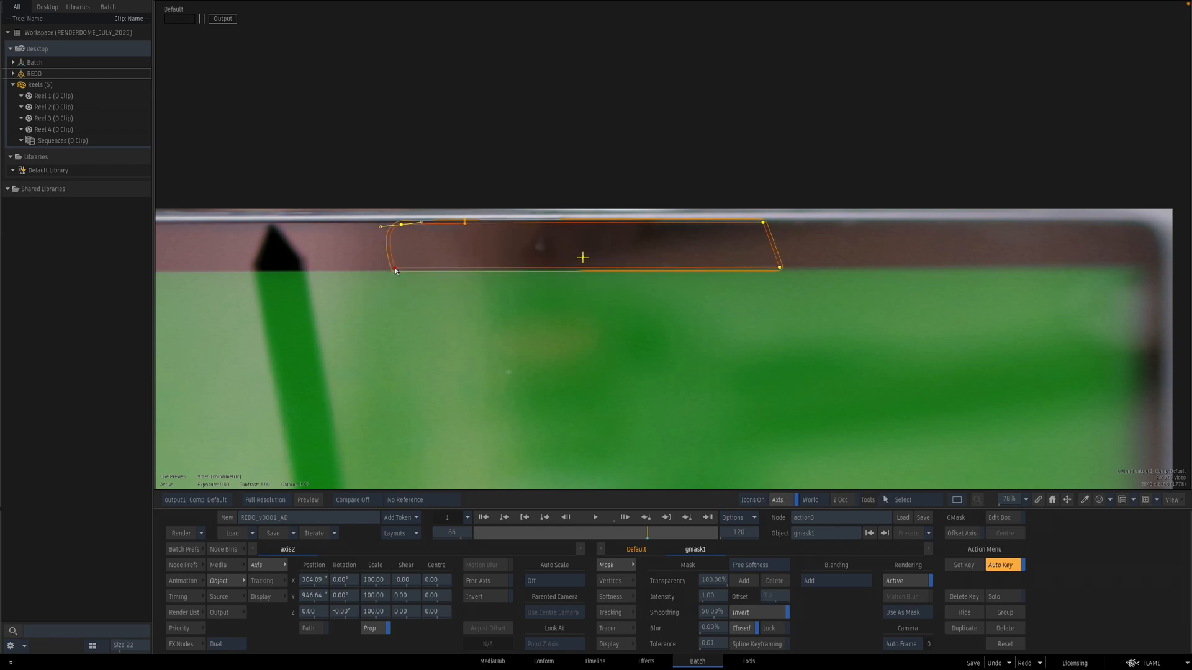
{"action": "left_click_drag", "start_coordinate": [779, 268], "coordinate": [774, 266]}
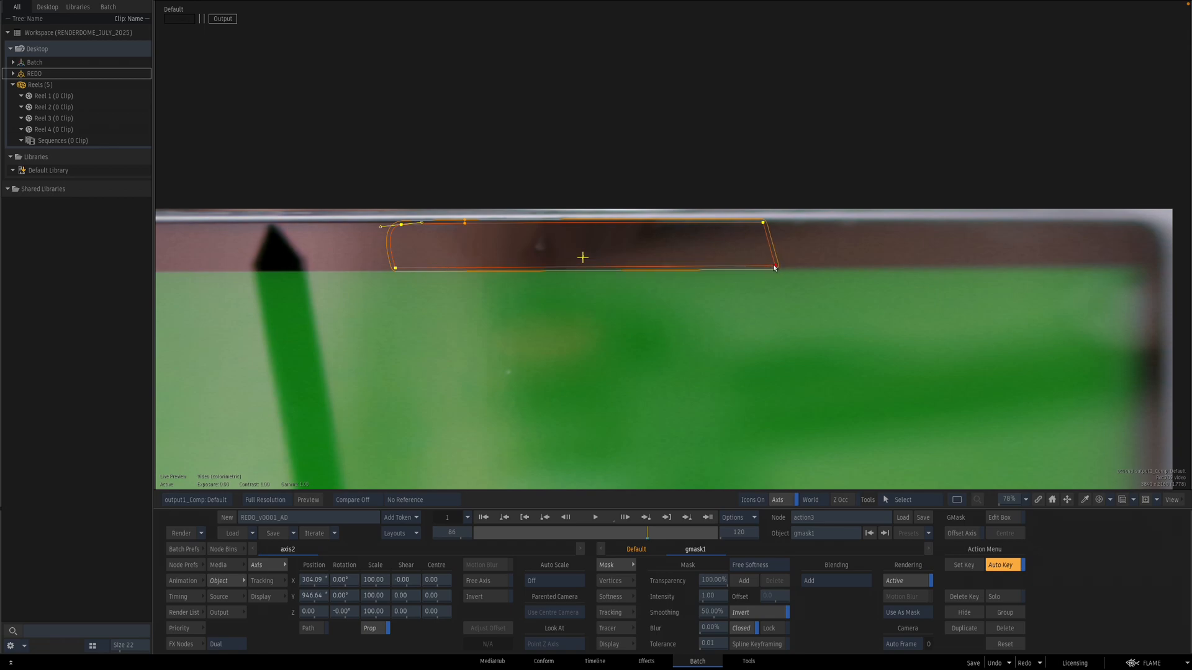
{"action": "left_click", "coordinate": [763, 225]}
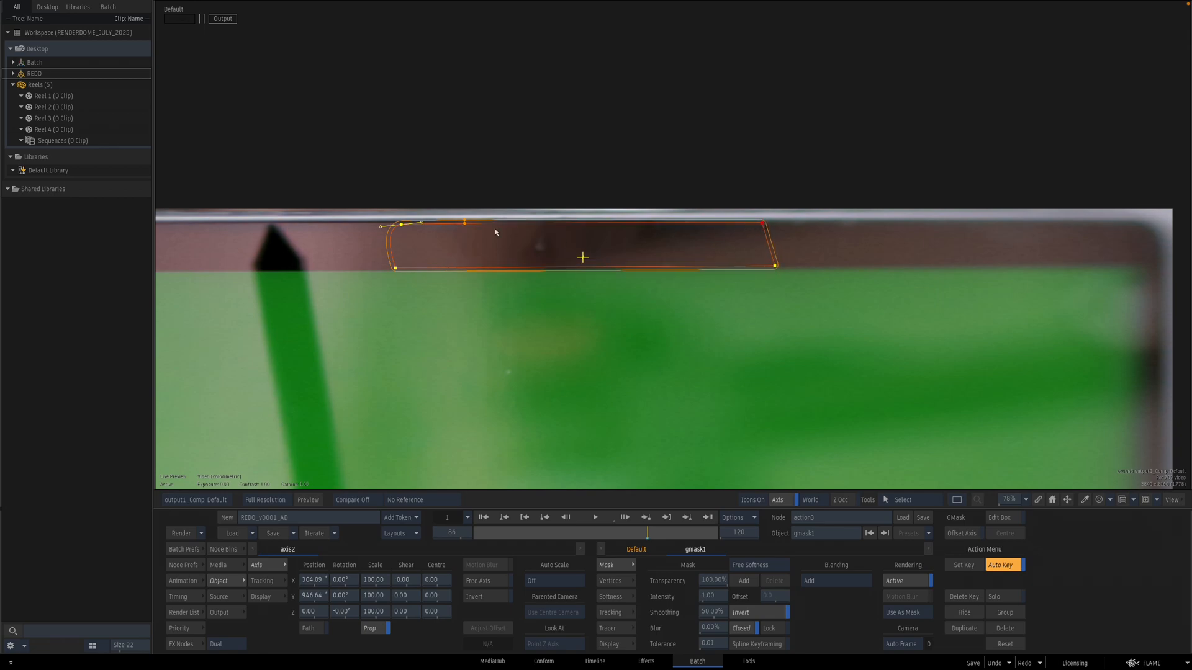
{"action": "left_click_drag", "start_coordinate": [422, 222], "coordinate": [421, 222]}
Step: Review the masked composite across frames in the Action result and schematic views
{"action": "mouse_move", "coordinate": [637, 536]}
{"action": "left_mouse_down"}
{"action": "mouse_move", "coordinate": [542, 527]}
{"action": "mouse_move", "coordinate": [626, 521]}
{"action": "left_mouse_up"}
{"action": "key", "text": "Escape"}
{"action": "left_click_drag", "start_coordinate": [759, 301], "coordinate": [730, 304]}
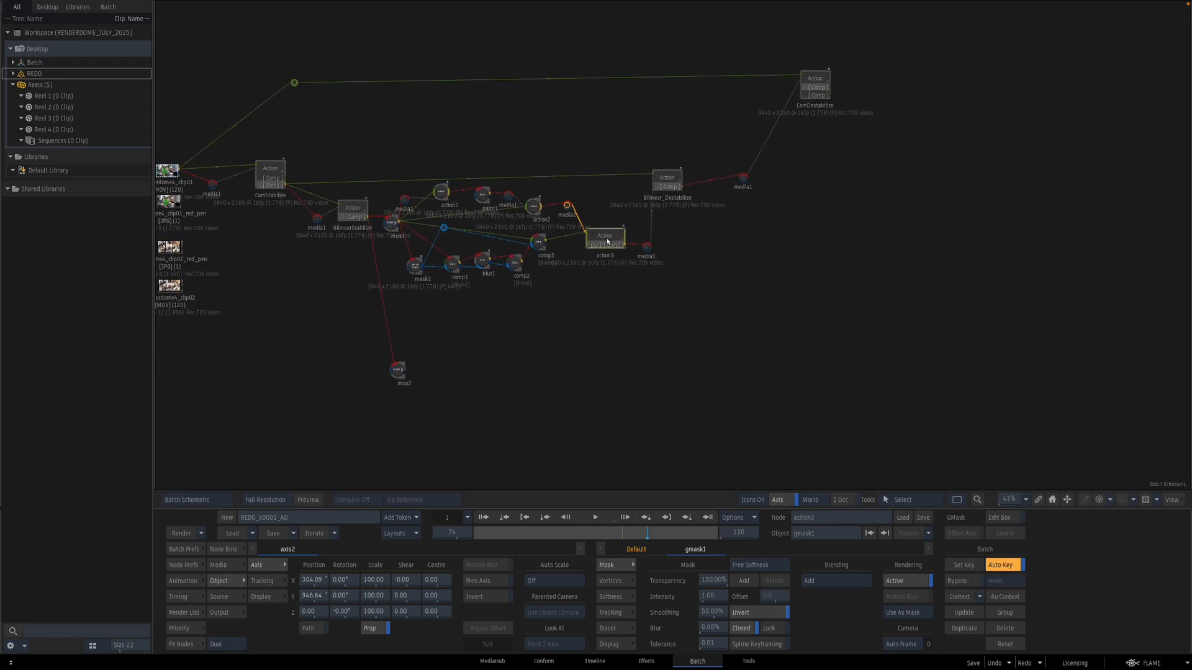
{"action": "double_click", "coordinate": [605, 247]}
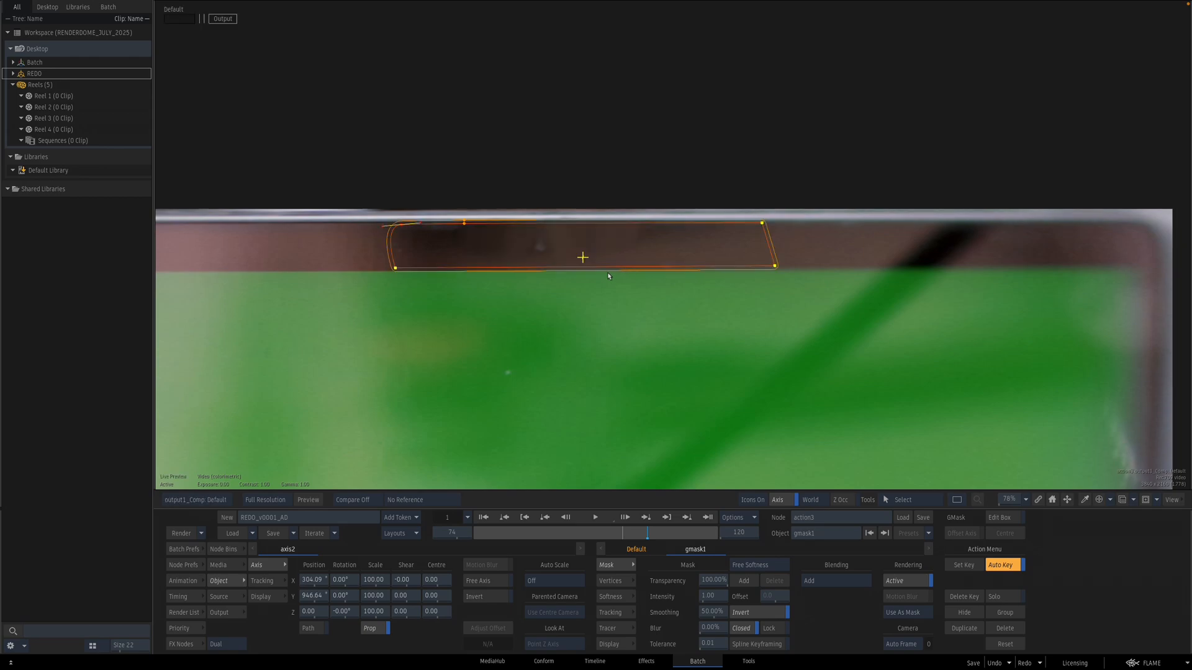
{"action": "key", "text": "Escape"}
{"action": "key", "text": "F2"}
{"action": "key", "text": "F4"}
{"action": "key", "text": "F2"}
{"action": "key", "text": "F4"}
{"action": "key", "text": "Escape"}
{"action": "key", "text": "F4"}
{"action": "key", "text": "Escape"}
Step: Open paint1 to inspect the painted bezel area
{"action": "double_click", "coordinate": [482, 193]}
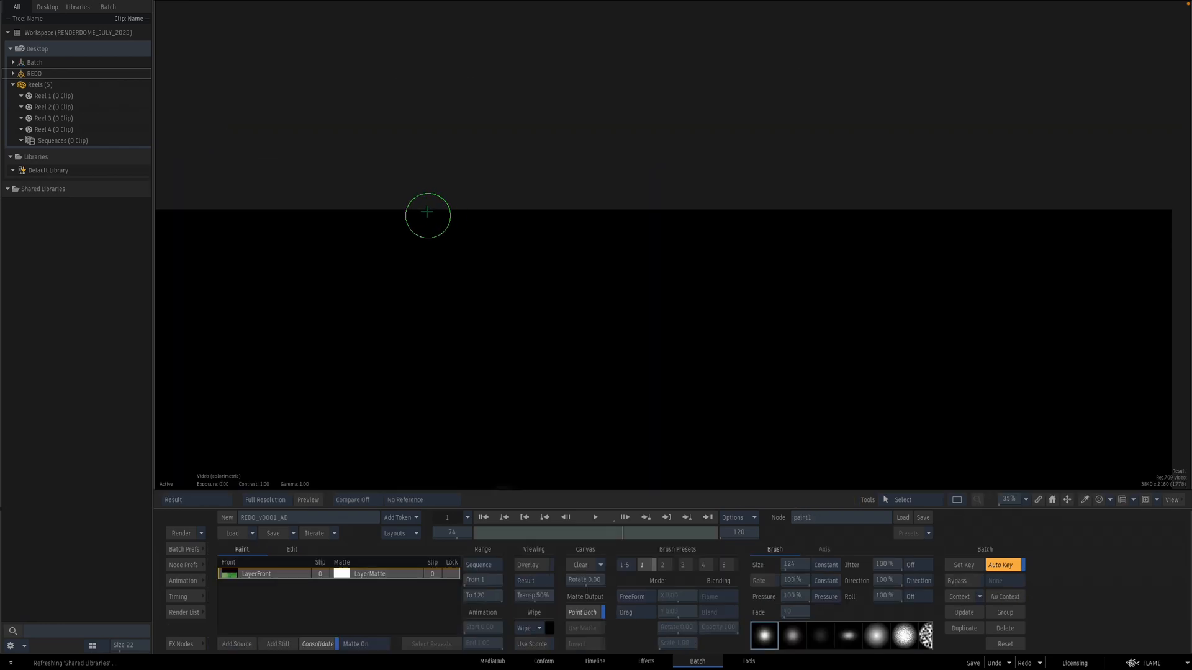
{"action": "mouse_move", "coordinate": [669, 351]}
{"action": "left_mouse_down"}
{"action": "mouse_move", "coordinate": [590, 375]}
{"action": "mouse_move", "coordinate": [632, 304]}
{"action": "left_mouse_up"}
{"action": "mouse_move", "coordinate": [525, 362]}
{"action": "left_mouse_down"}
{"action": "mouse_move", "coordinate": [602, 327]}
{"action": "mouse_move", "coordinate": [501, 339]}
{"action": "mouse_move", "coordinate": [520, 346]}
{"action": "left_mouse_up"}
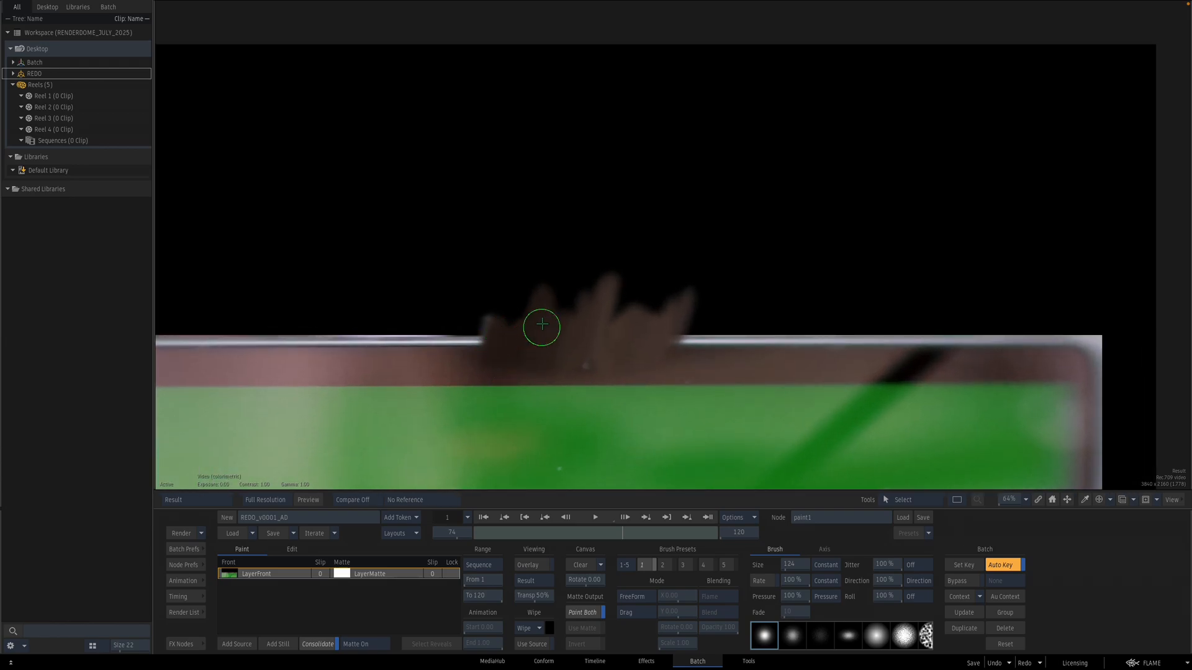
{"action": "key", "text": "Escape"}
Step: Open the Bilinear_Destabilize Action to view the composite, then open the mux2 node
{"action": "scroll", "coordinate": [697, 325], "scroll_direction": "down", "scroll_amount": 2}
{"action": "left_click", "coordinate": [614, 220]}
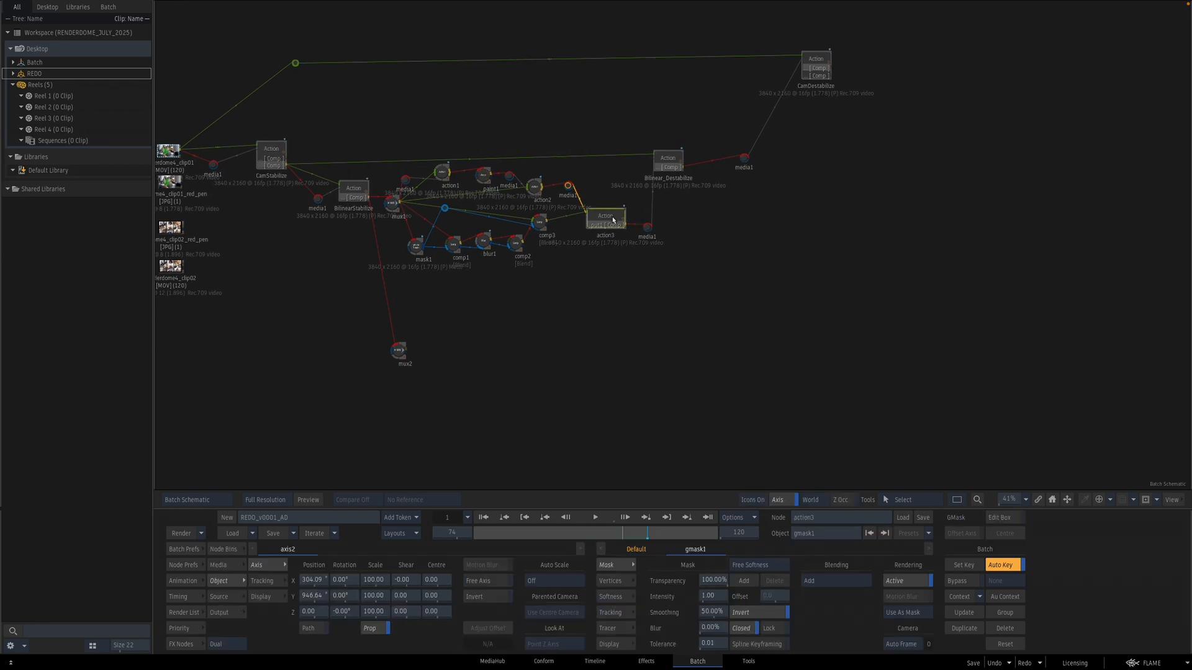
{"action": "double_click", "coordinate": [669, 162]}
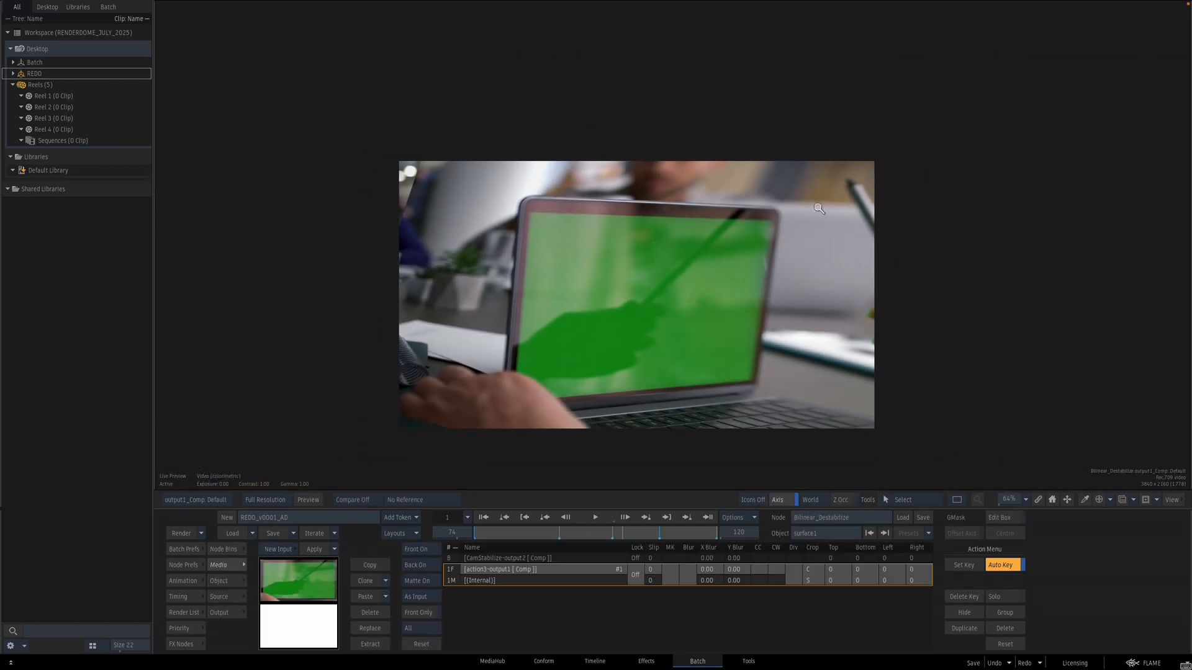
{"action": "left_click_drag", "start_coordinate": [638, 299], "coordinate": [677, 370]}
{"action": "key", "text": "Escape"}
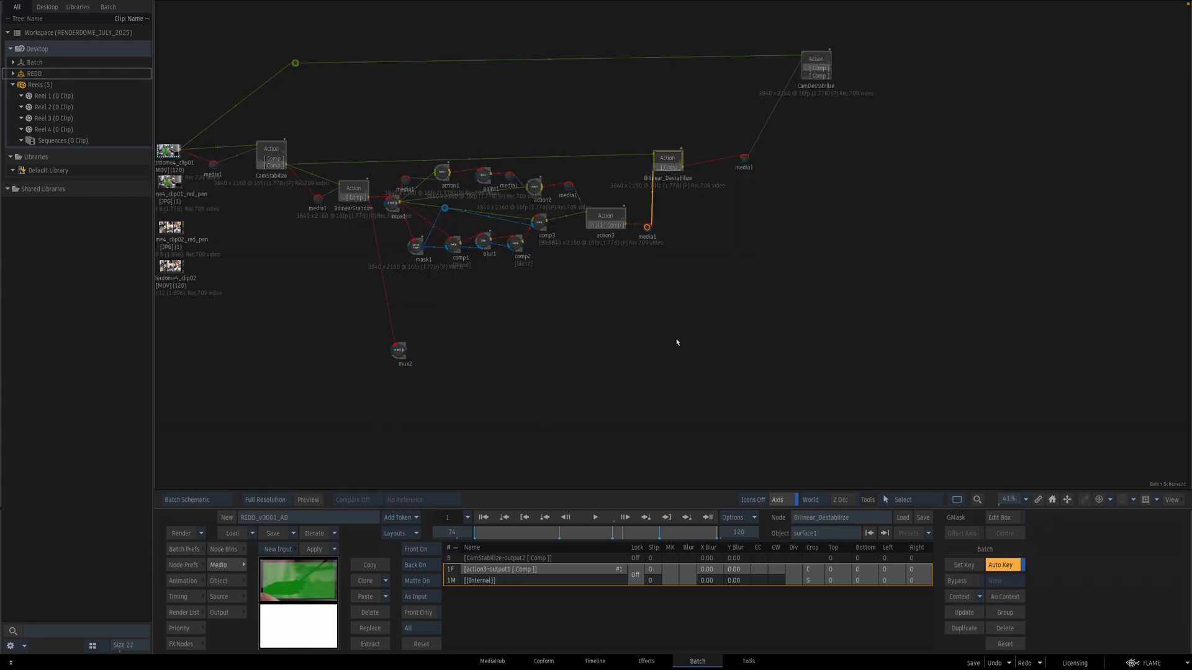
{"action": "left_click_drag", "start_coordinate": [652, 394], "coordinate": [741, 353]}
{"action": "double_click", "coordinate": [489, 312]}
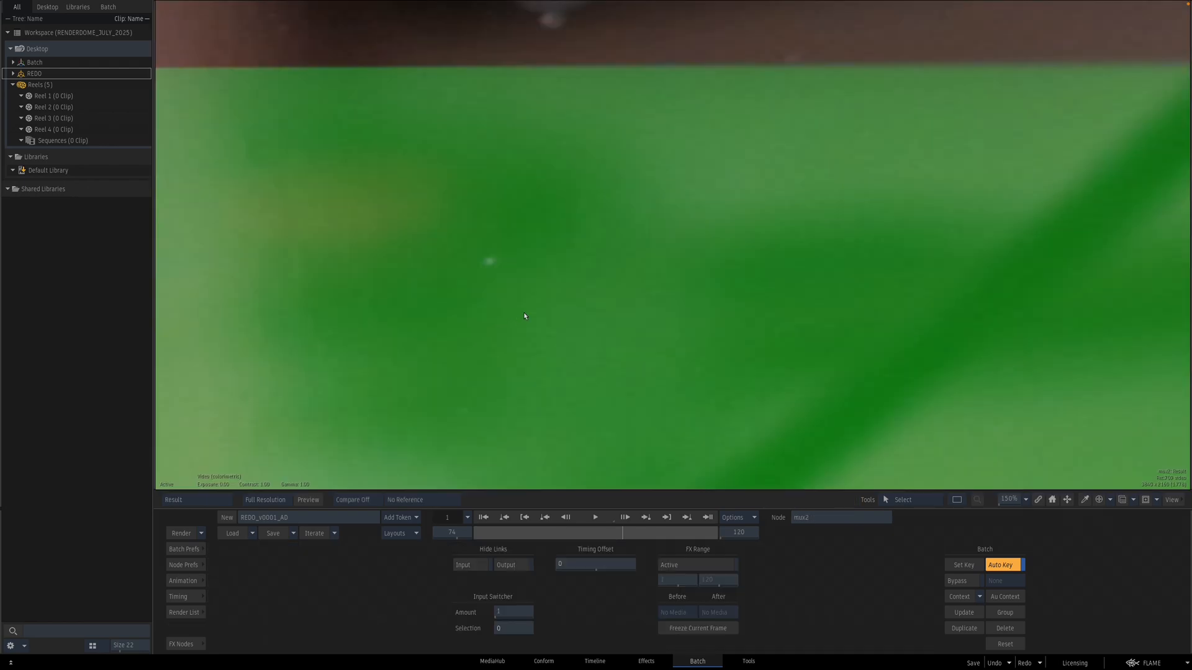
Step: Add a new Action node to the batch schematic fed by the mux2 node
{"action": "key", "text": "Escape"}
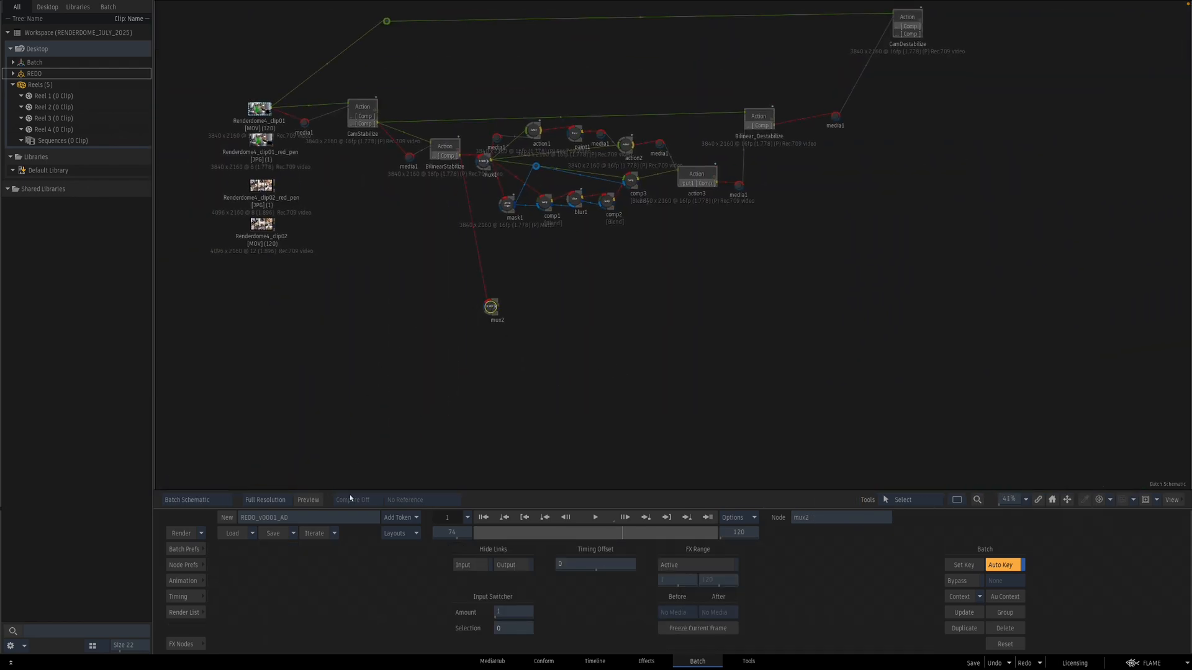
{"action": "left_click", "coordinate": [191, 645]}
{"action": "left_click", "coordinate": [193, 644]}
{"action": "left_click", "coordinate": [188, 643]}
{"action": "left_click_drag", "start_coordinate": [401, 610], "coordinate": [605, 310]}
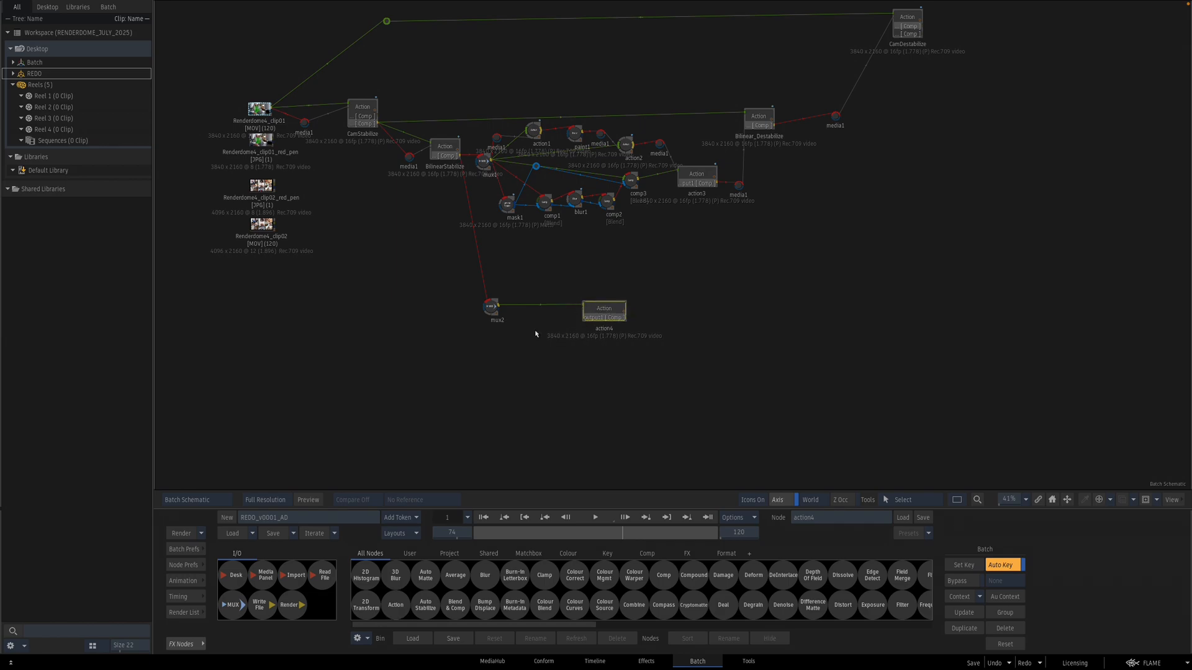
Step: Connect the Renderdome4_clip02 clip as a media input of the new action4 node
{"action": "left_click_drag", "start_coordinate": [266, 224], "coordinate": [362, 369]}
{"action": "left_click", "coordinate": [591, 322]}
{"action": "left_click_drag", "start_coordinate": [589, 324], "coordinate": [528, 375]}
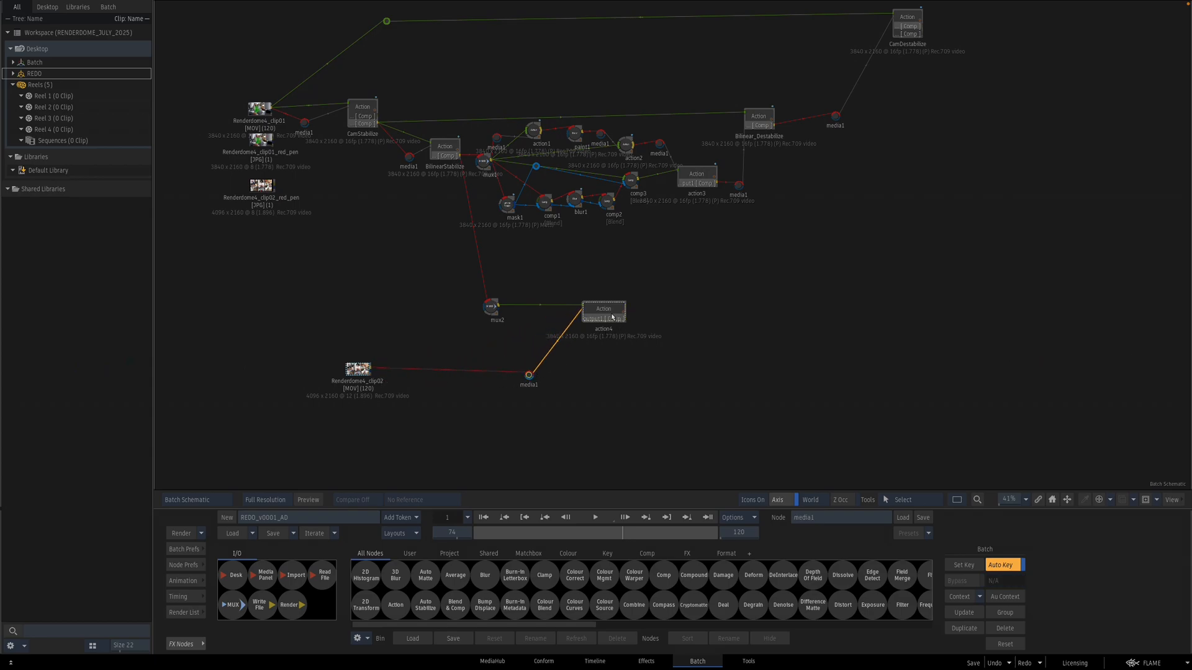
Step: Open action4, select the clip surface and set its transparency to 84%
{"action": "double_click", "coordinate": [611, 318]}
{"action": "key", "text": "F4"}
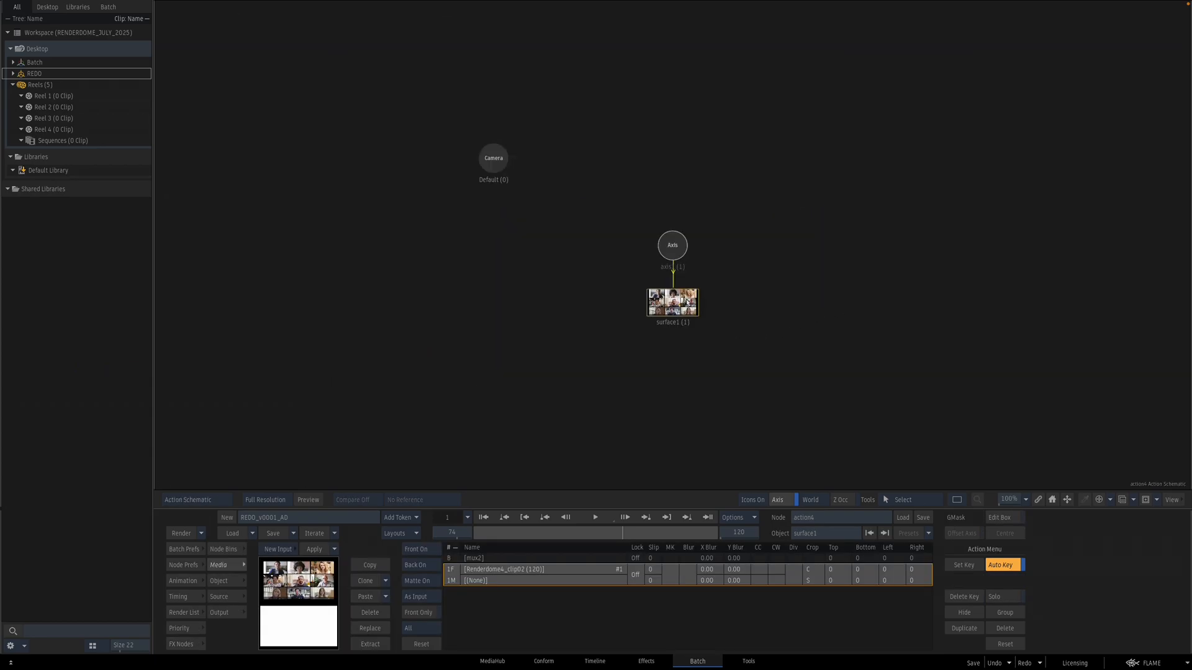
{"action": "left_click", "coordinate": [687, 299]}
{"action": "key", "text": "F4"}
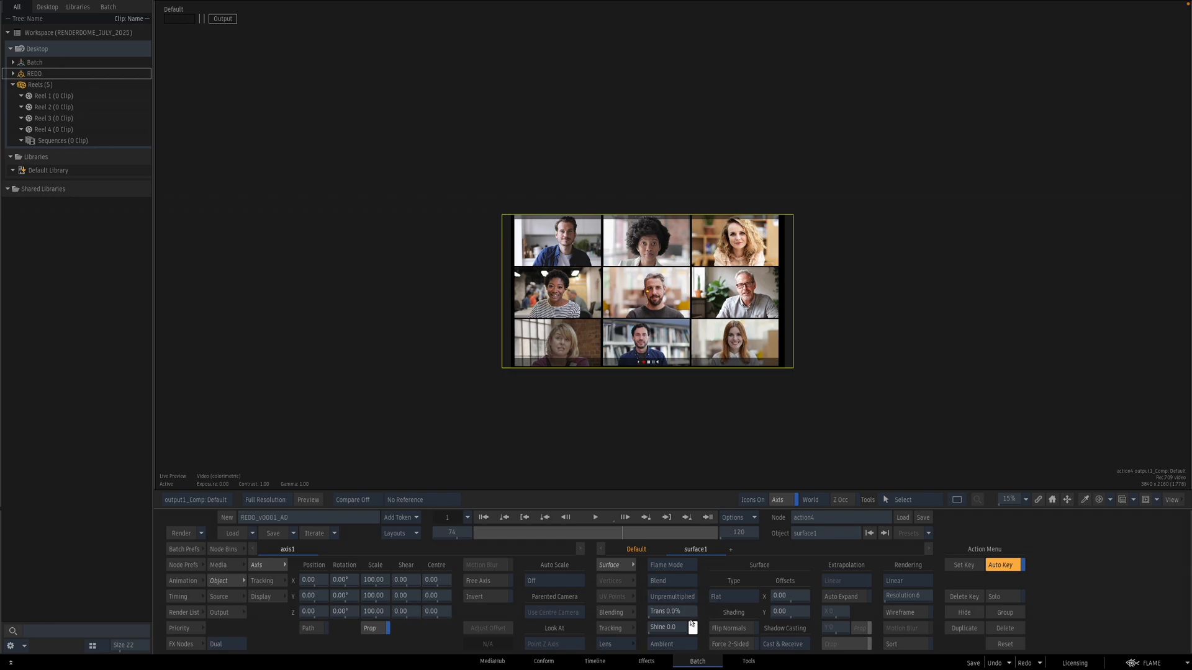
{"action": "left_click_drag", "start_coordinate": [683, 611], "coordinate": [714, 610]}
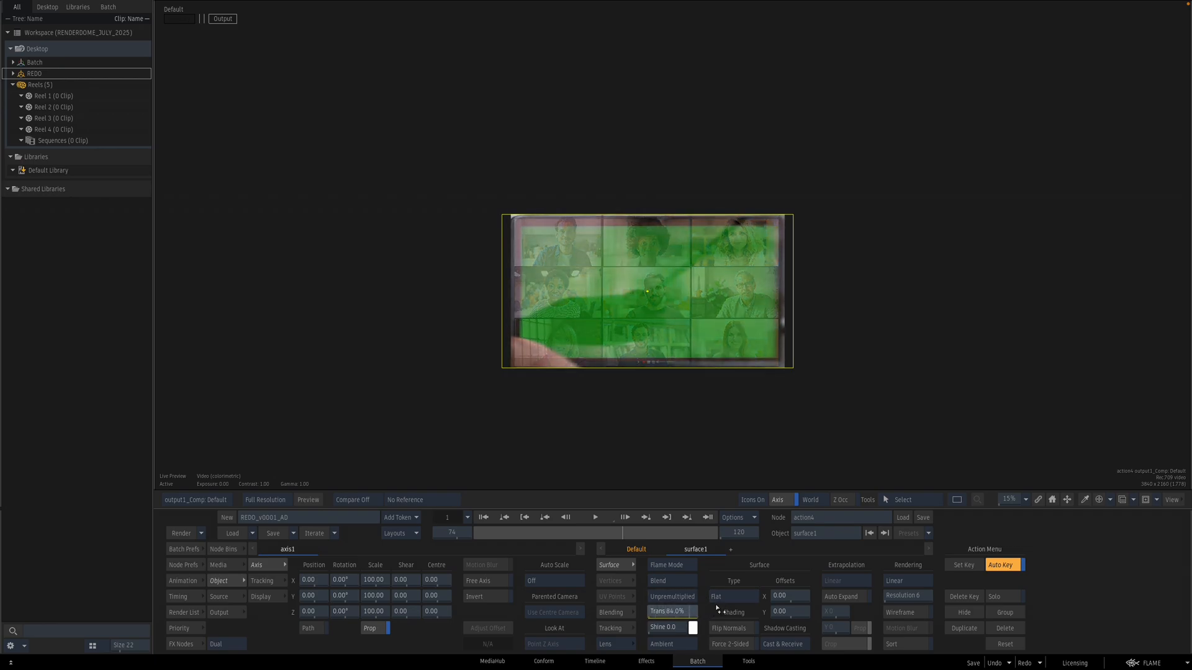
Step: Move and scale the clip surface to fit the laptop screen, at position 36, -24 and scale 97 by 89
{"action": "left_click_drag", "start_coordinate": [584, 444], "coordinate": [693, 409]}
{"action": "left_click_drag", "start_coordinate": [693, 407], "coordinate": [683, 317]}
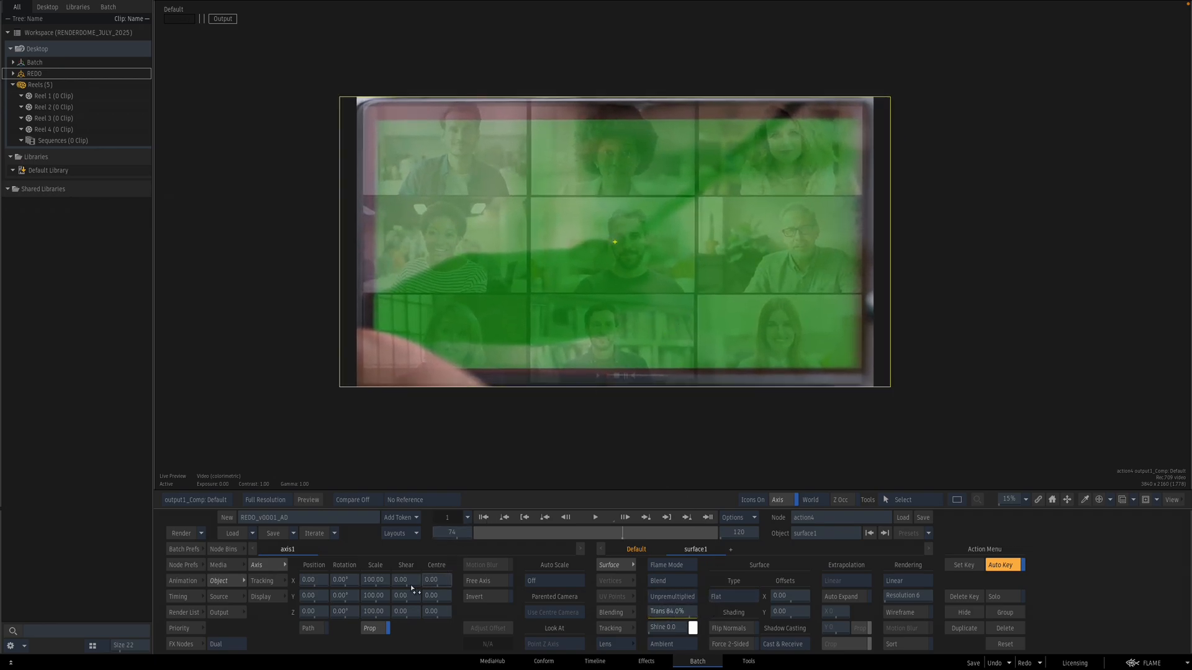
{"action": "left_click_drag", "start_coordinate": [380, 583], "coordinate": [380, 597]}
{"action": "left_click", "coordinate": [380, 629]}
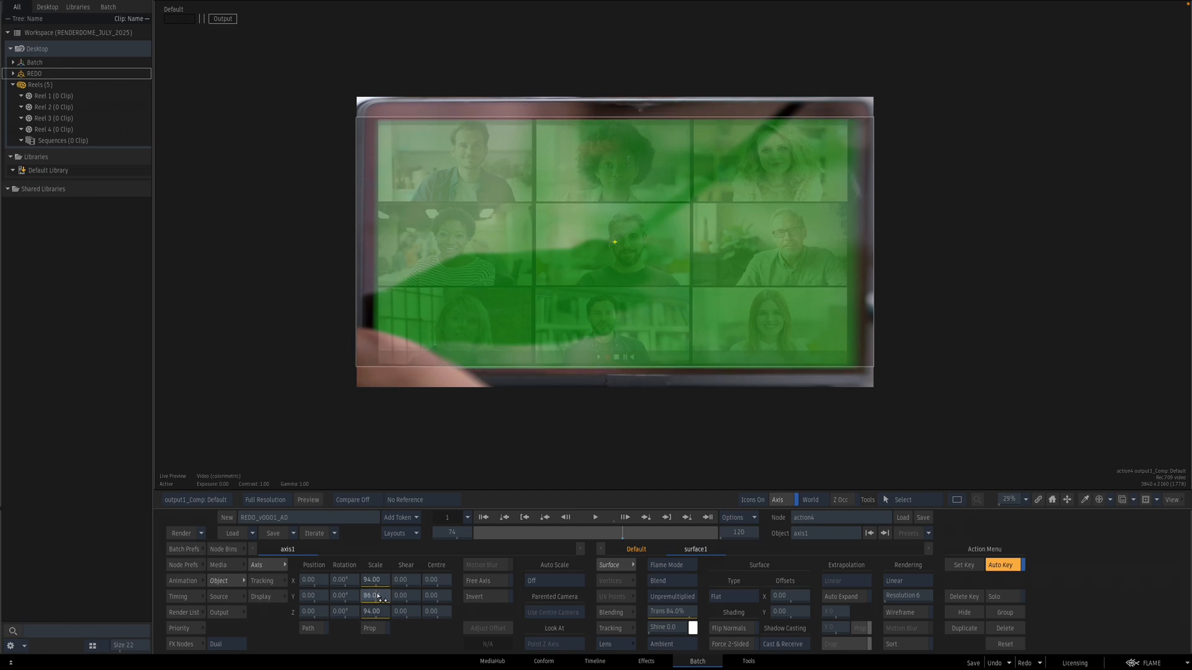
{"action": "left_click_drag", "start_coordinate": [844, 390], "coordinate": [787, 378]}
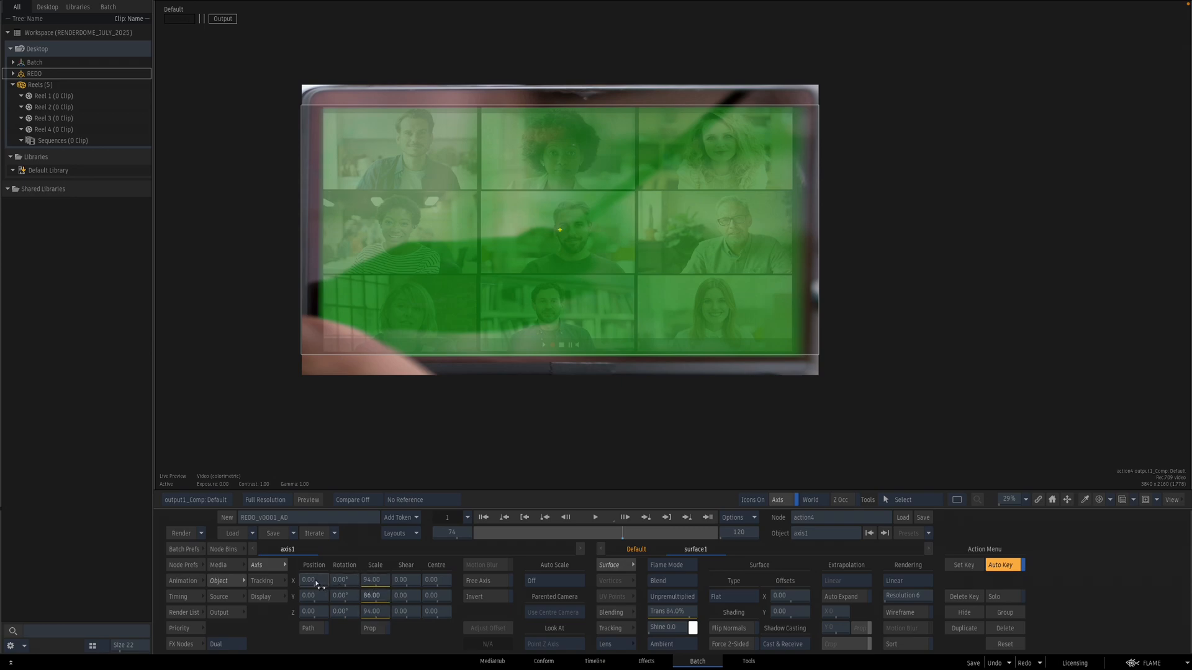
{"action": "left_click_drag", "start_coordinate": [318, 586], "coordinate": [382, 586]}
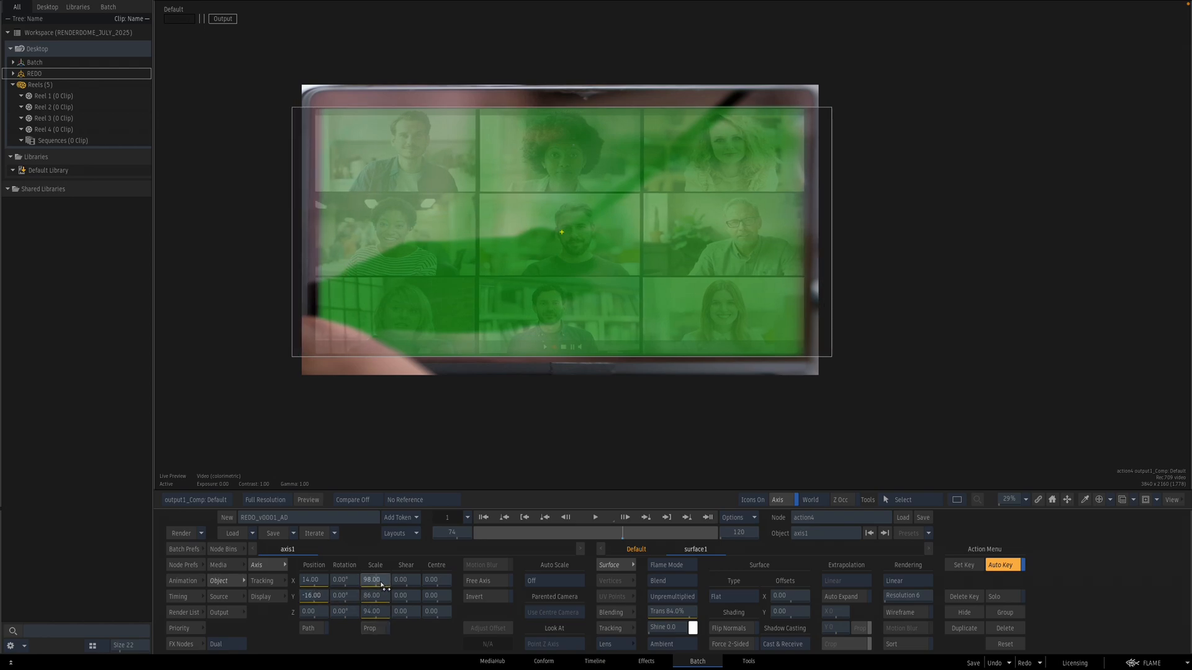
{"action": "left_click_drag", "start_coordinate": [320, 586], "coordinate": [323, 601]}
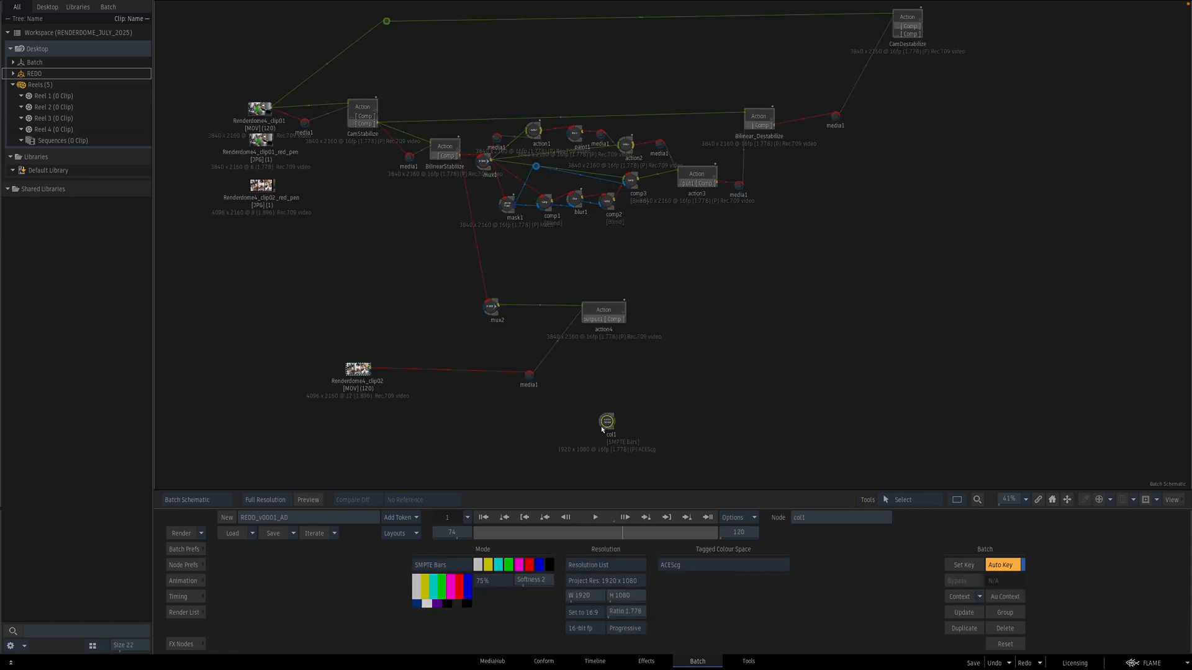
{"action": "left_click_drag", "start_coordinate": [600, 426], "coordinate": [611, 489]}
{"action": "left_click", "coordinate": [600, 310]}
{"action": "double_click", "coordinate": [600, 310]}
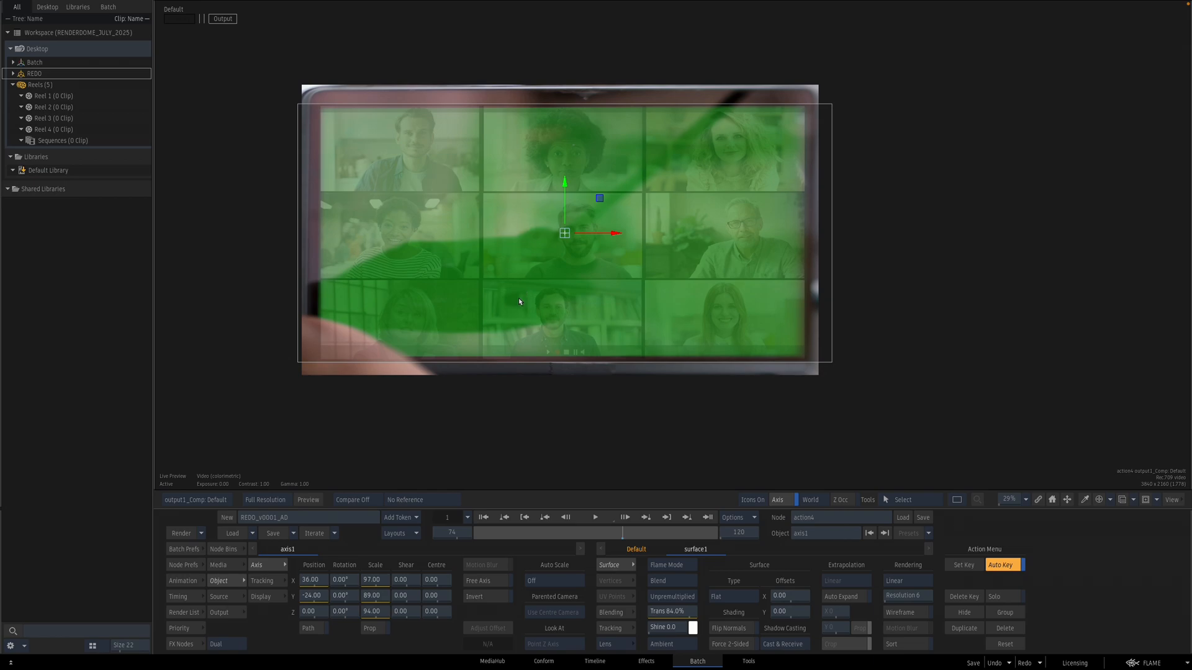
{"action": "left_click_drag", "start_coordinate": [603, 293], "coordinate": [643, 286]}
{"action": "left_click_drag", "start_coordinate": [804, 146], "coordinate": [779, 195]}
{"action": "left_click", "coordinate": [849, 117]}
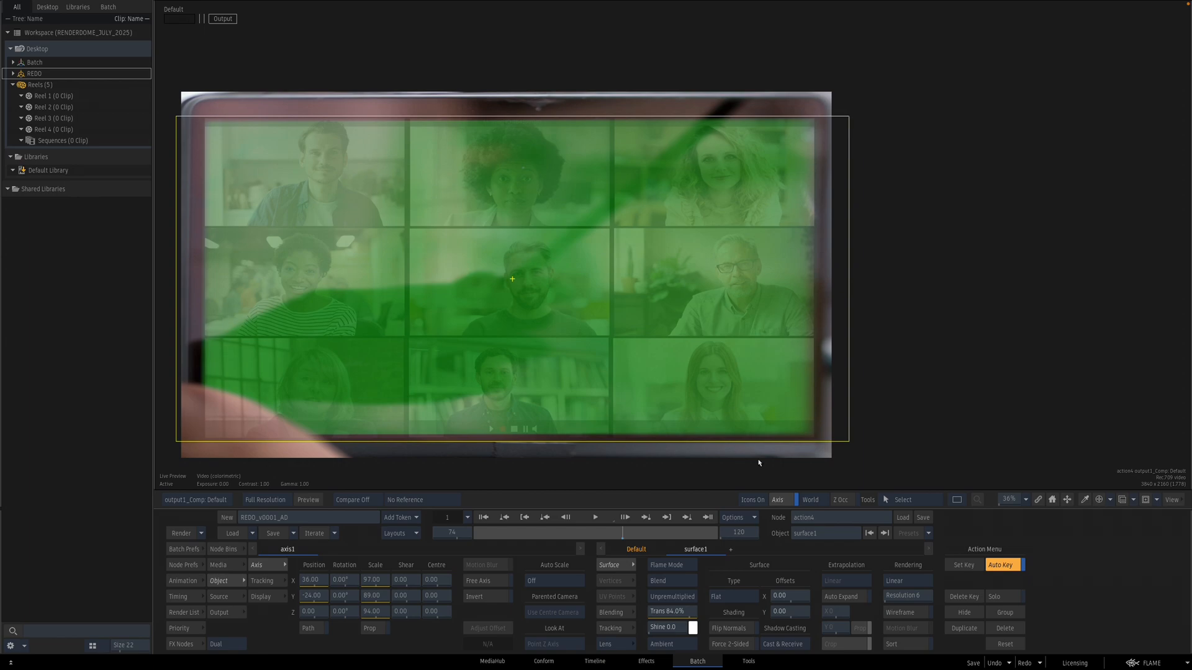
Step: Switch the surface to Bilinear, pin its corners to the screen edges, and restore transparency to 0%
{"action": "left_click", "coordinate": [733, 597]}
{"action": "left_click", "coordinate": [733, 582]}
{"action": "left_click_drag", "start_coordinate": [852, 117], "coordinate": [855, 129]}
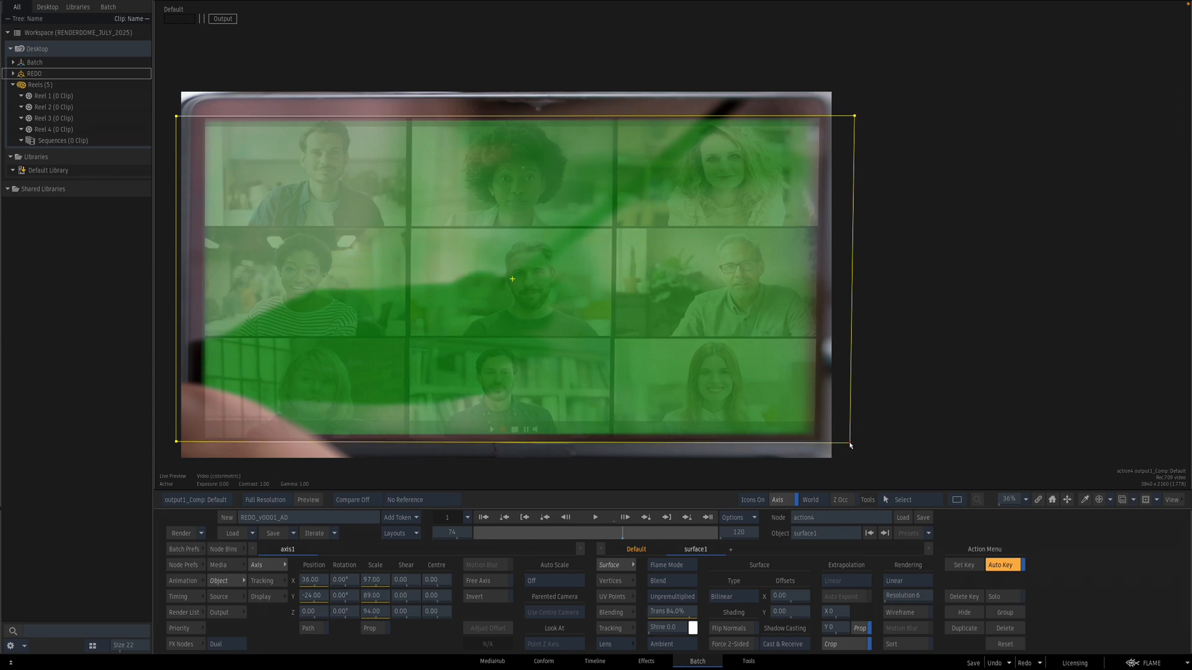
{"action": "left_click_drag", "start_coordinate": [678, 425], "coordinate": [849, 405]}
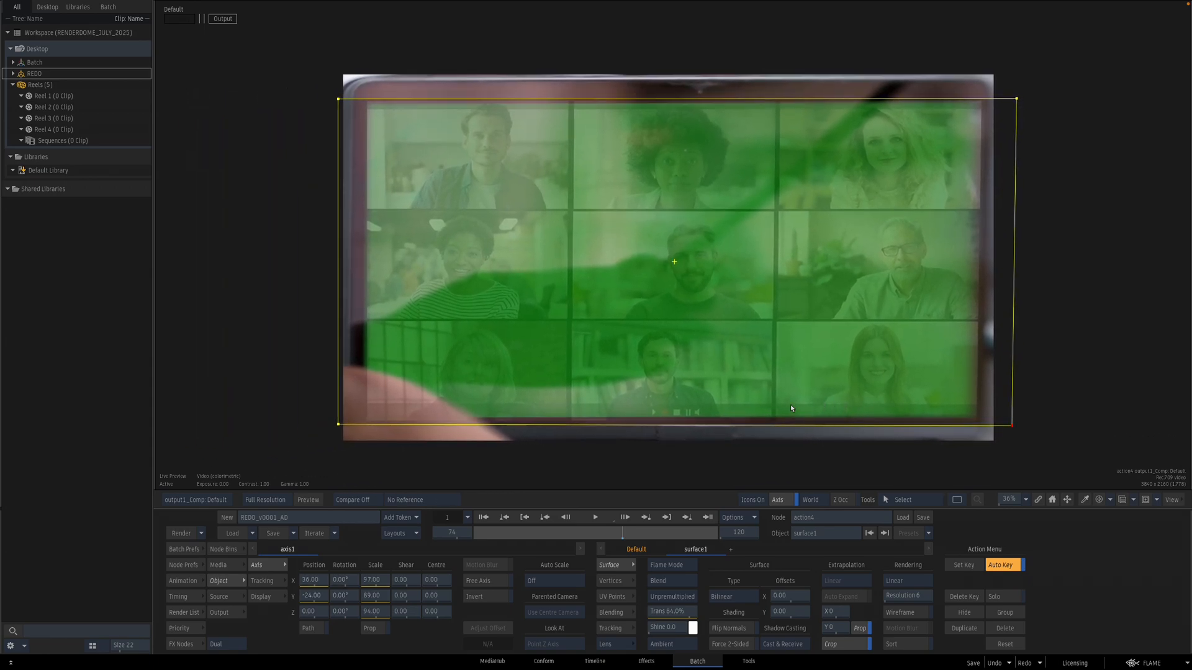
{"action": "left_click_drag", "start_coordinate": [341, 427], "coordinate": [331, 427]}
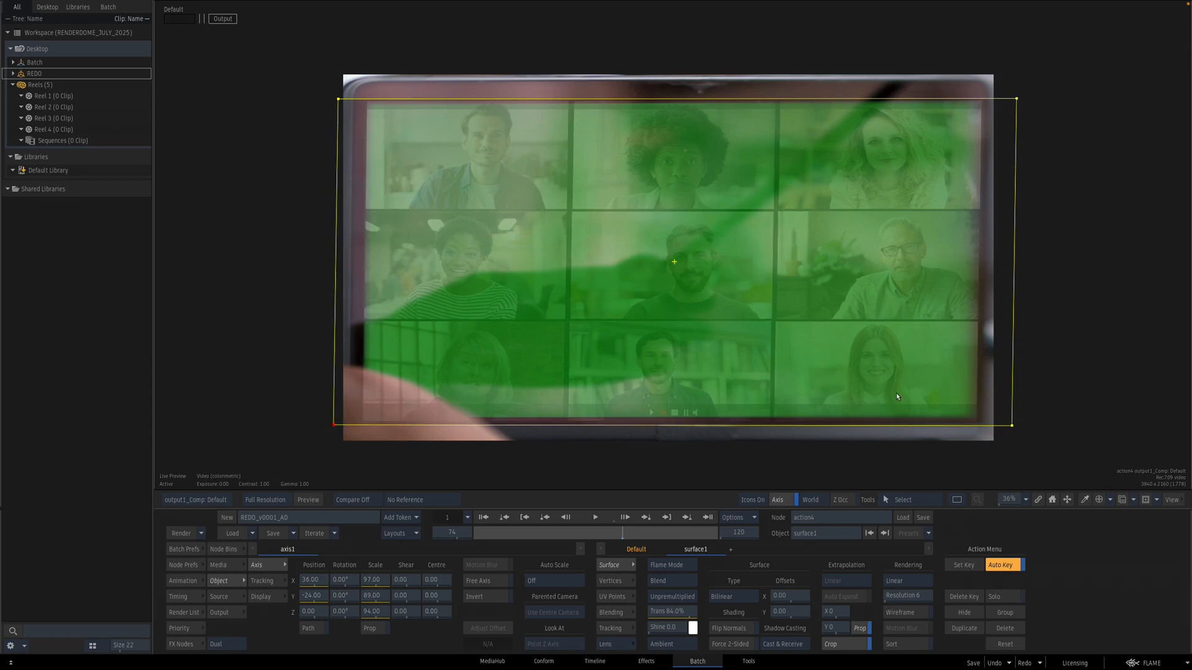
{"action": "left_click_drag", "start_coordinate": [1012, 427], "coordinate": [1012, 433]}
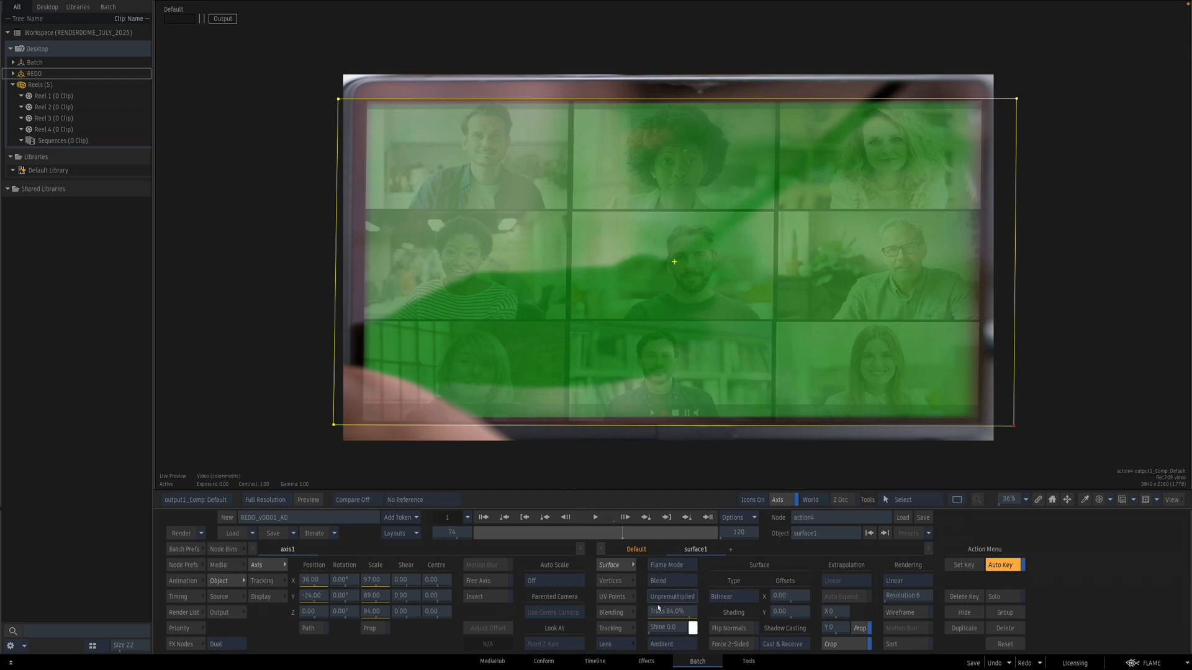
{"action": "left_click", "coordinate": [682, 612], "text": "ctrl"}
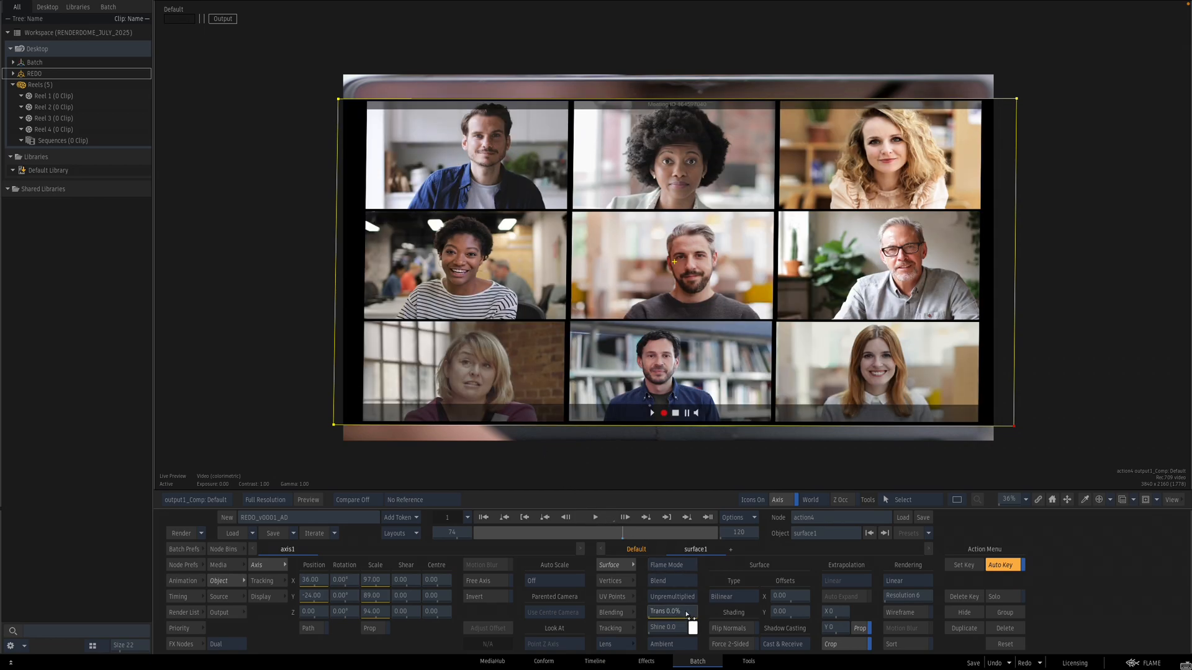
{"action": "key", "text": "Escape"}
Step: Add a second media input to Bilinear_Destabilize and feed it with action4's output
{"action": "left_click_drag", "start_coordinate": [876, 331], "coordinate": [712, 365]}
{"action": "left_click_drag", "start_coordinate": [731, 190], "coordinate": [732, 199]}
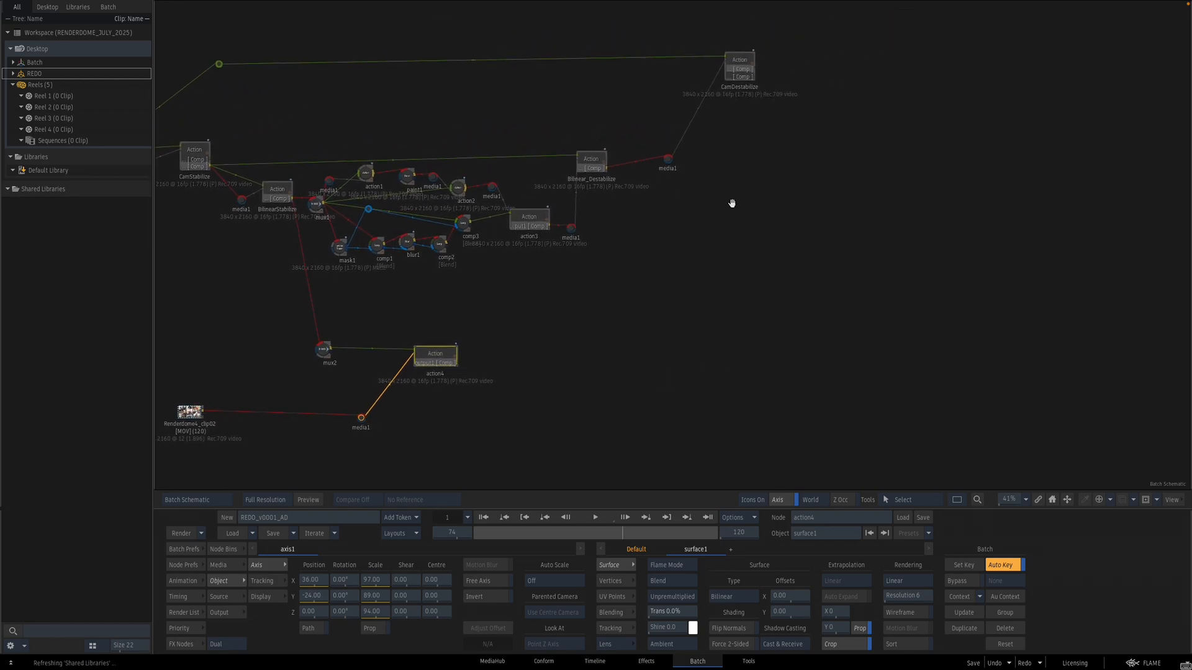
{"action": "left_click", "coordinate": [604, 169]}
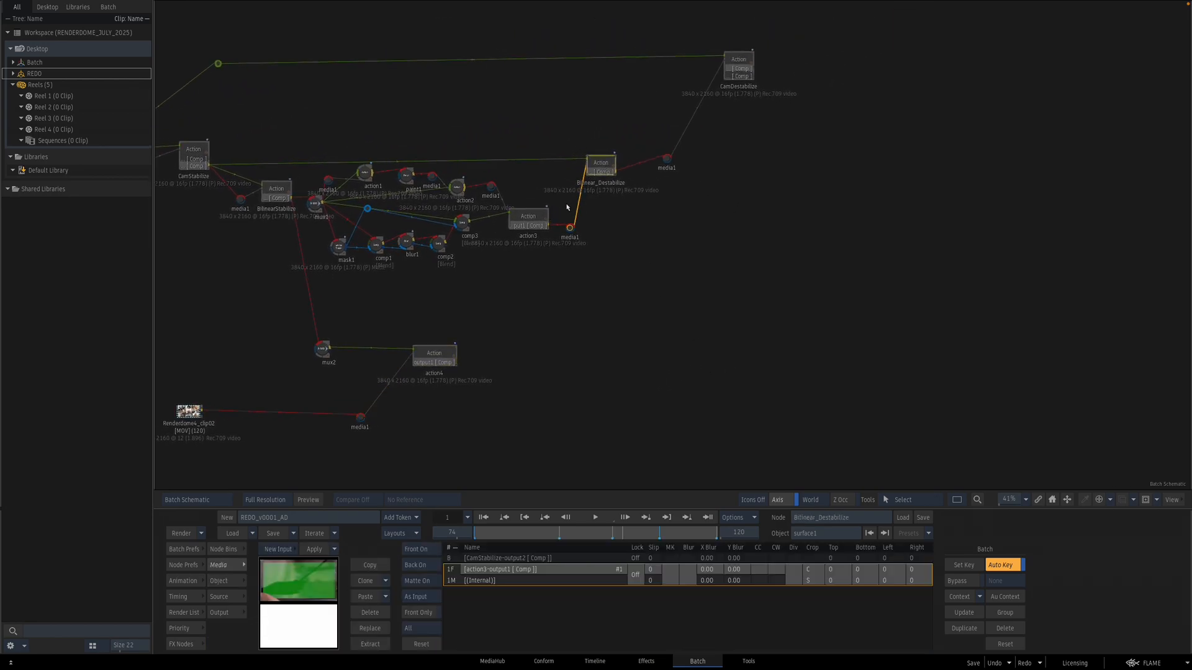
{"action": "key", "text": "n"}
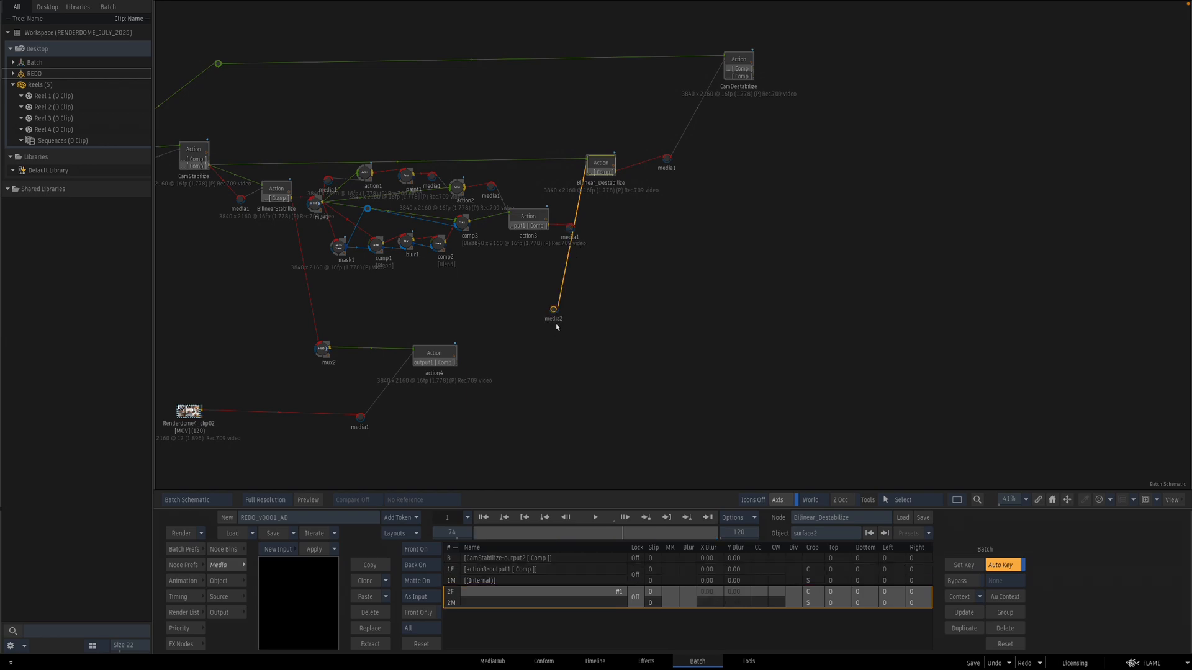
{"action": "left_click_drag", "start_coordinate": [554, 312], "coordinate": [556, 370]}
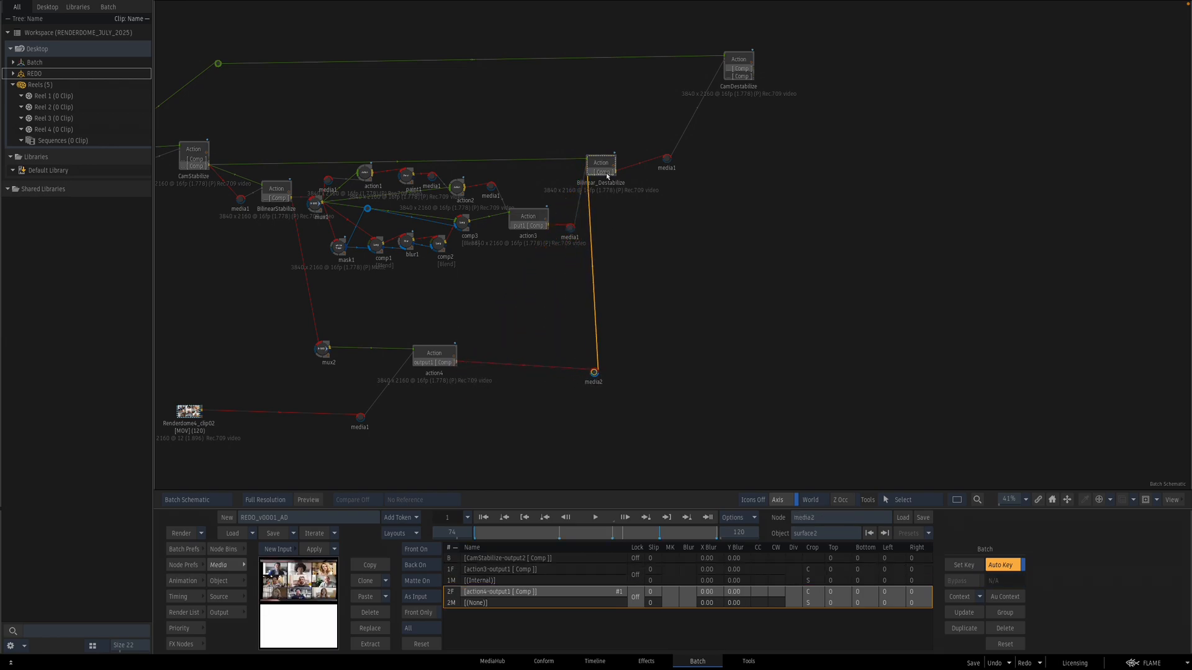
Step: Inside Bilinear_Destabilize, link the new surface2 beside surface1 and parent it to axis1
{"action": "double_click", "coordinate": [605, 169]}
{"action": "left_click_drag", "start_coordinate": [863, 287], "coordinate": [697, 280]}
{"action": "key", "text": "shift+l"}
{"action": "left_click_drag", "start_coordinate": [569, 305], "coordinate": [644, 312]}
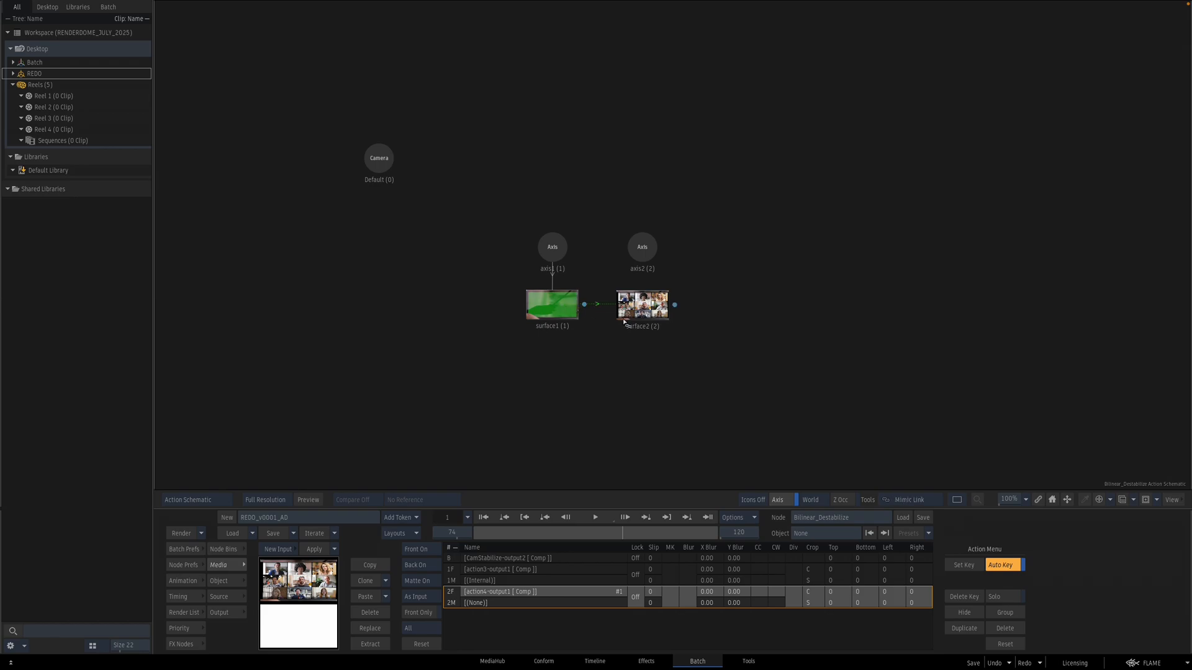
{"action": "left_click_drag", "start_coordinate": [561, 249], "coordinate": [649, 313]}
Step: Add a render output layer named CLEAN_SCREEN
{"action": "left_click", "coordinate": [221, 612]}
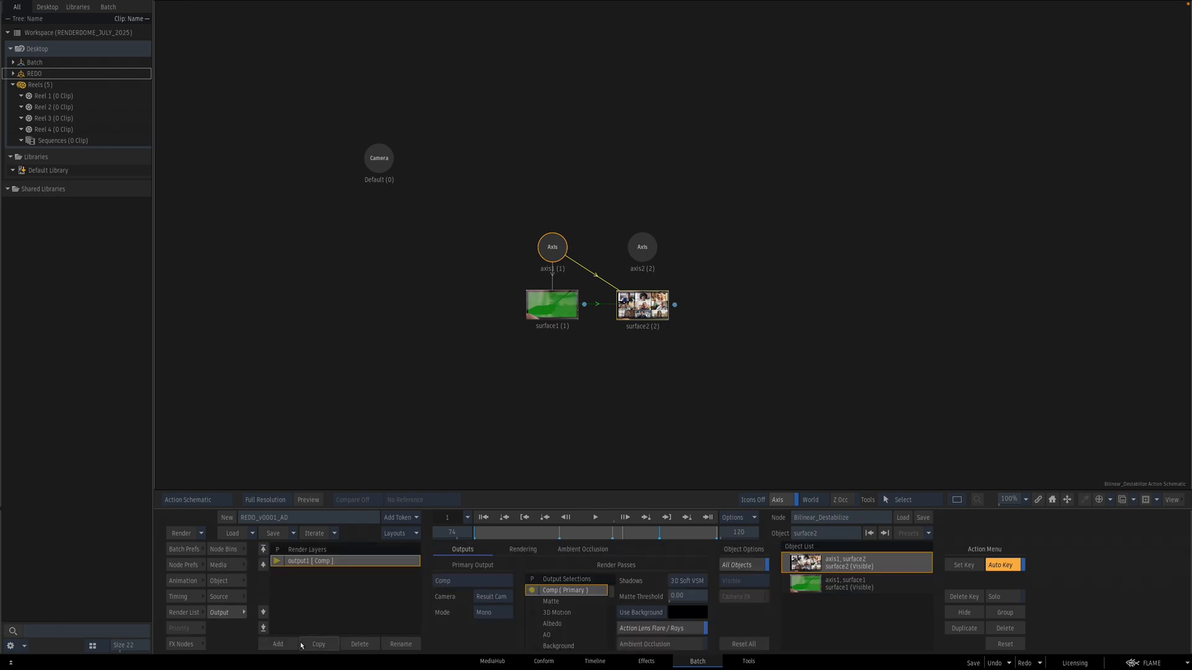
{"action": "left_click", "coordinate": [278, 644]}
{"action": "left_click", "coordinate": [417, 644]}
{"action": "key", "text": "BackSpace"}
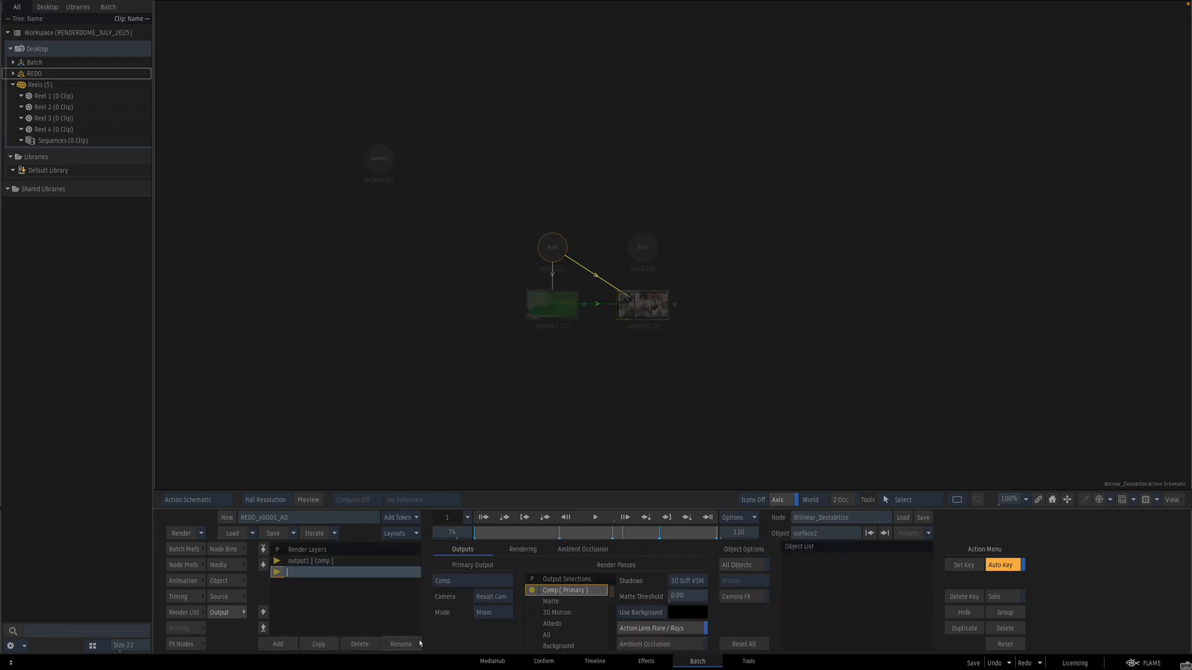
{"action": "type", "text": "CLEAN_SCREEN"}
{"action": "key", "text": "Return"}
Step: Add another render output layer named SCREEN_CONTENT
{"action": "left_click", "coordinate": [278, 644]}
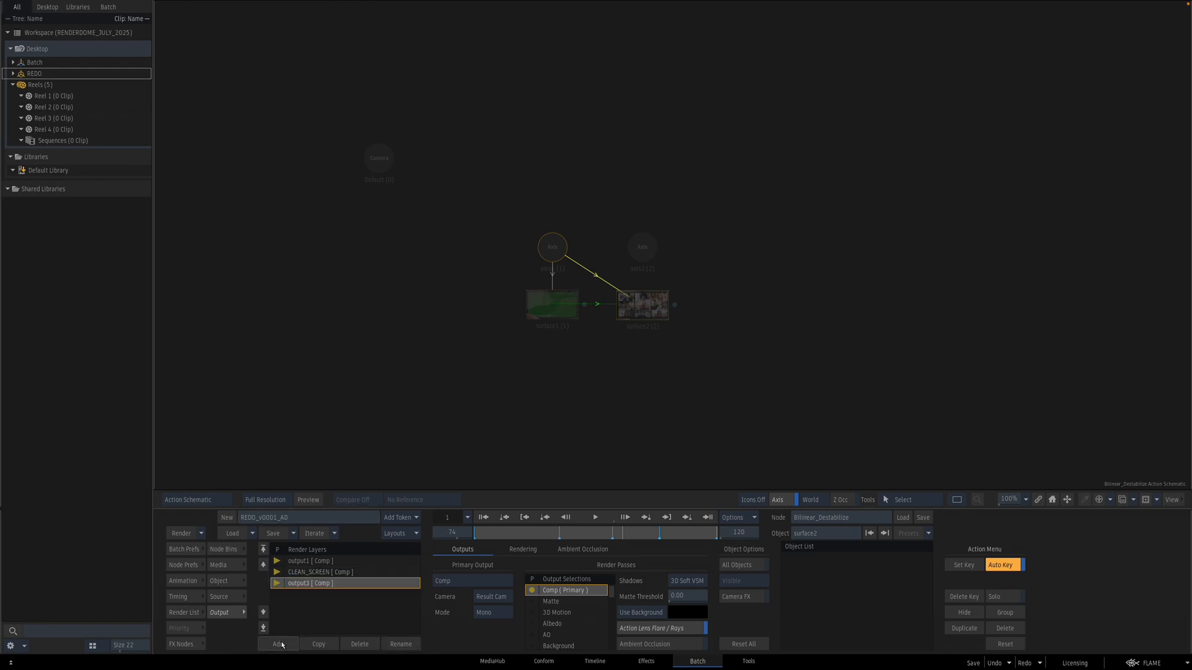
{"action": "left_click", "coordinate": [404, 646]}
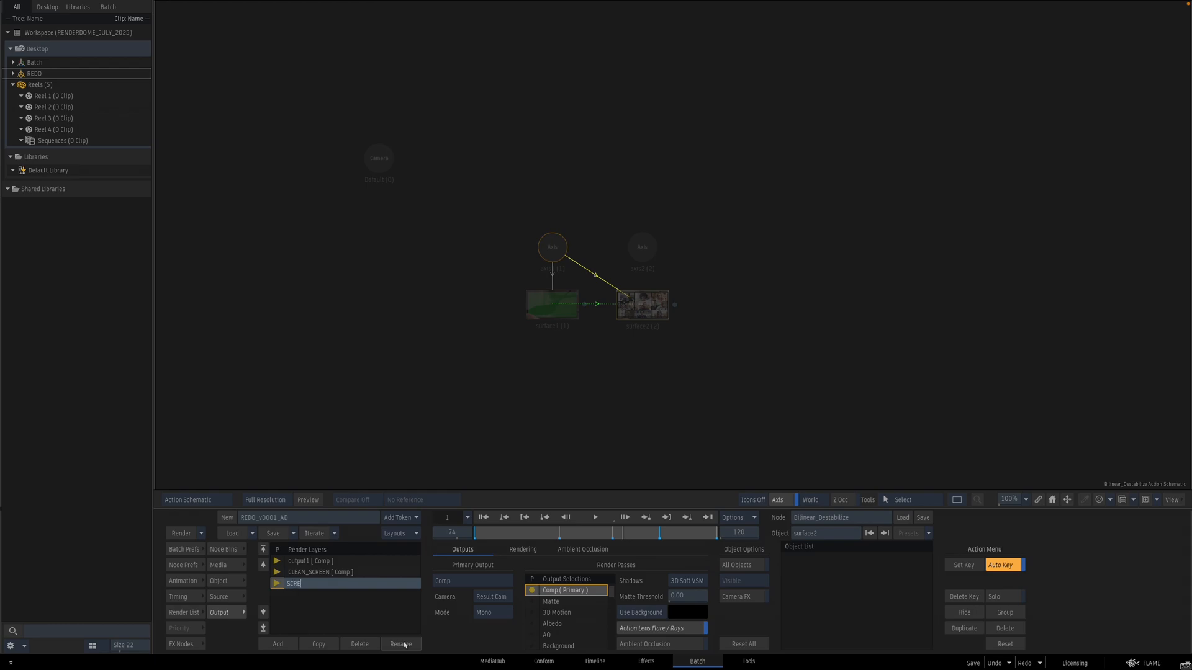
{"action": "key", "text": "Return"}
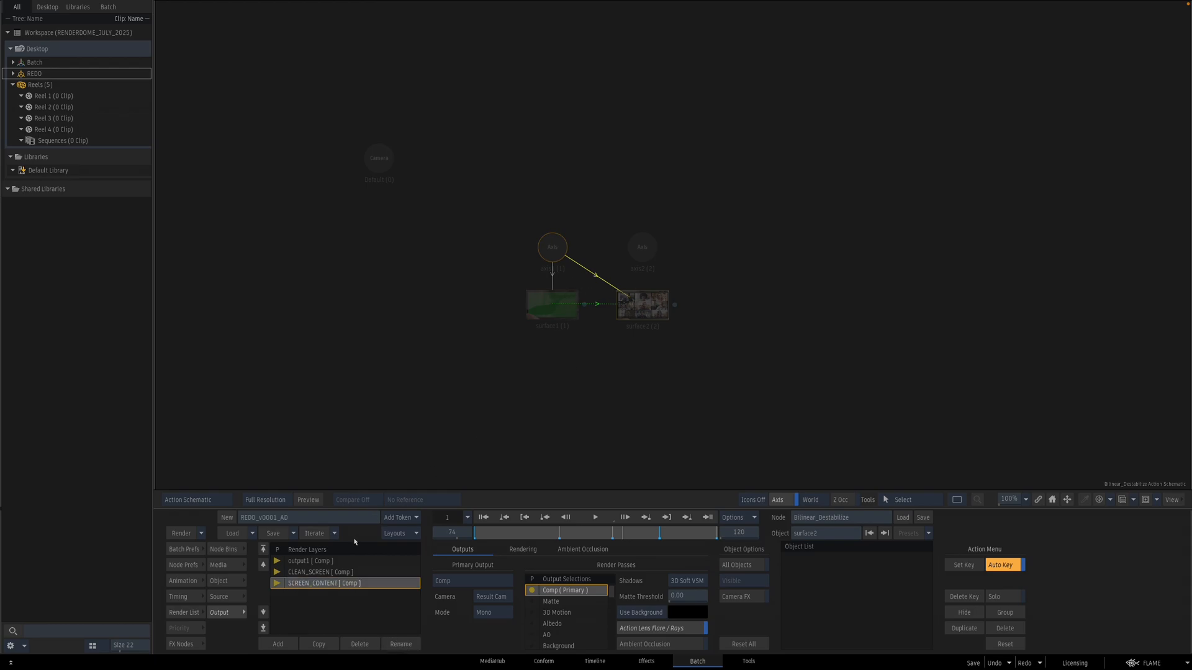
Step: Assign surface1 to the CLEAN_SCREEN output and surface2 to the SCREEN_CONTENT output, then return to the batch
{"action": "left_click", "coordinate": [374, 571]}
{"action": "key", "text": "shift+o"}
{"action": "left_click", "coordinate": [555, 296]}
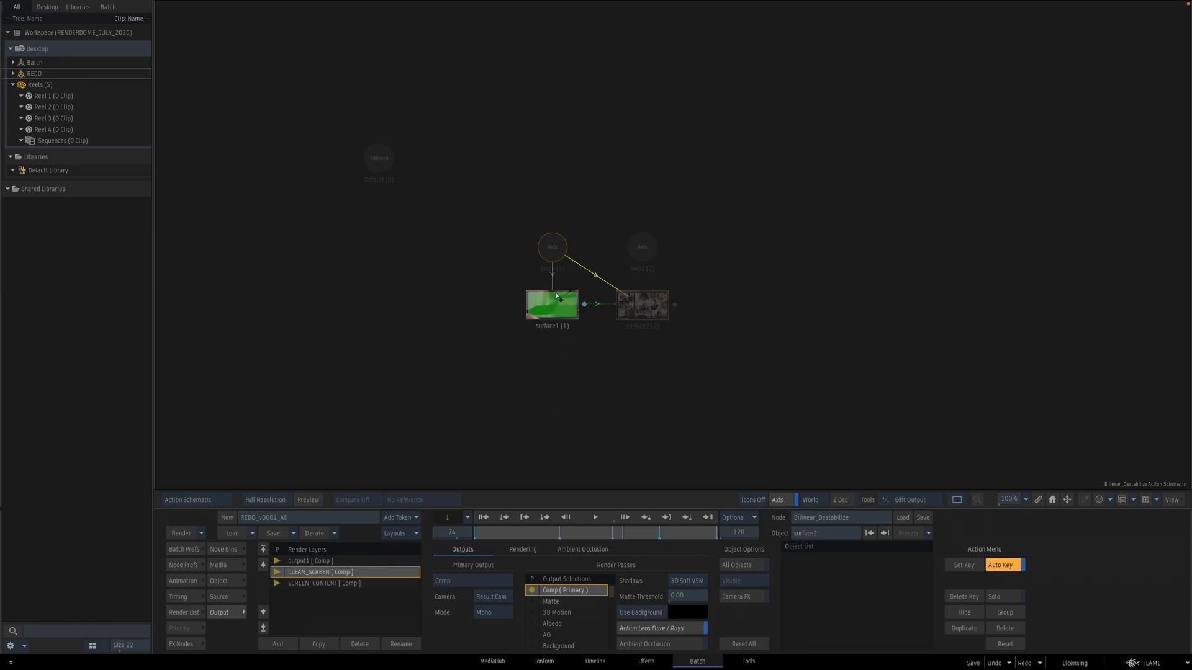
{"action": "left_click", "coordinate": [363, 582]}
{"action": "left_click", "coordinate": [638, 306]}
{"action": "left_click", "coordinate": [552, 249]}
{"action": "key", "text": "F4"}
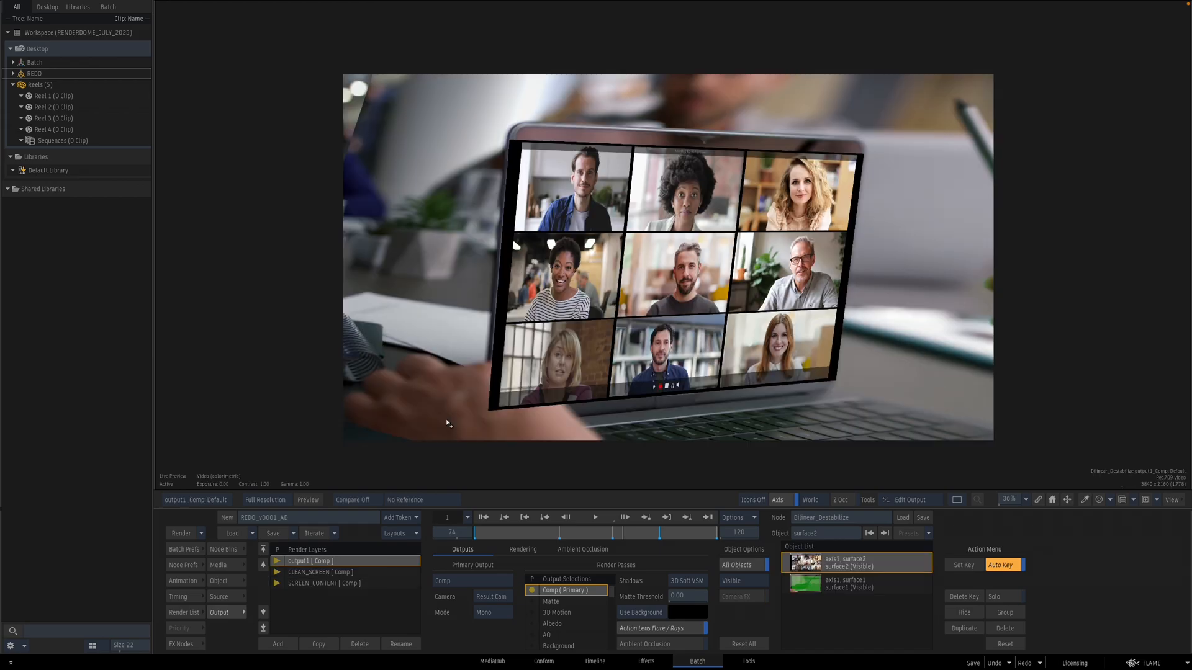
{"action": "left_click", "coordinate": [374, 573]}
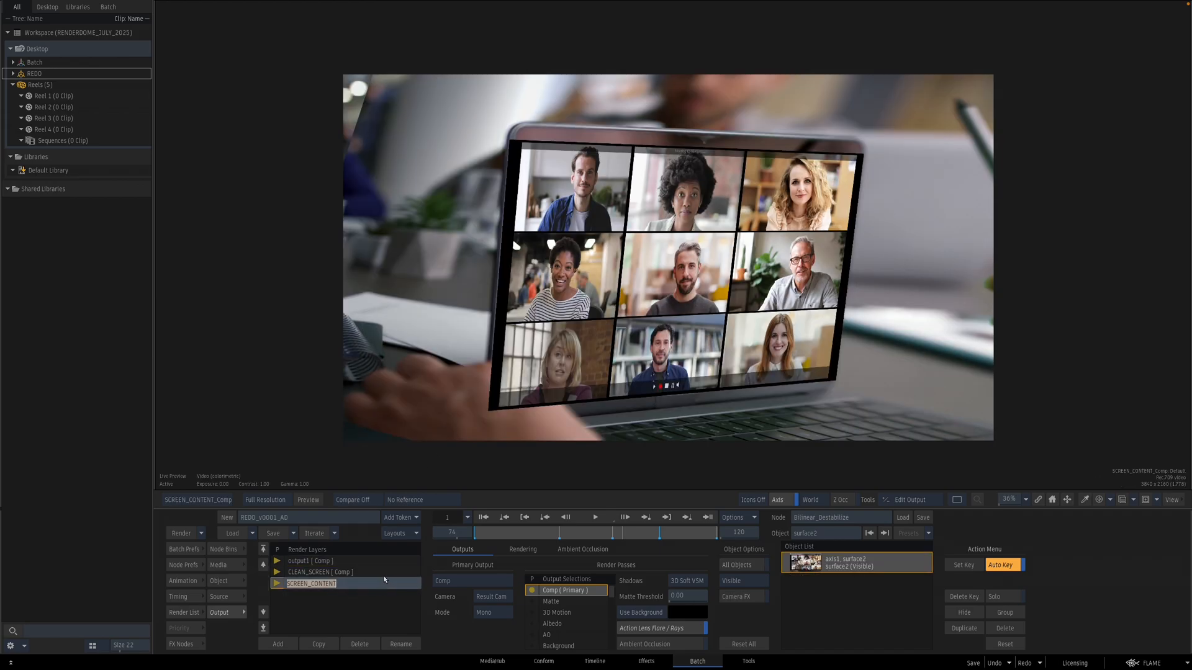
{"action": "key", "text": "Escape"}
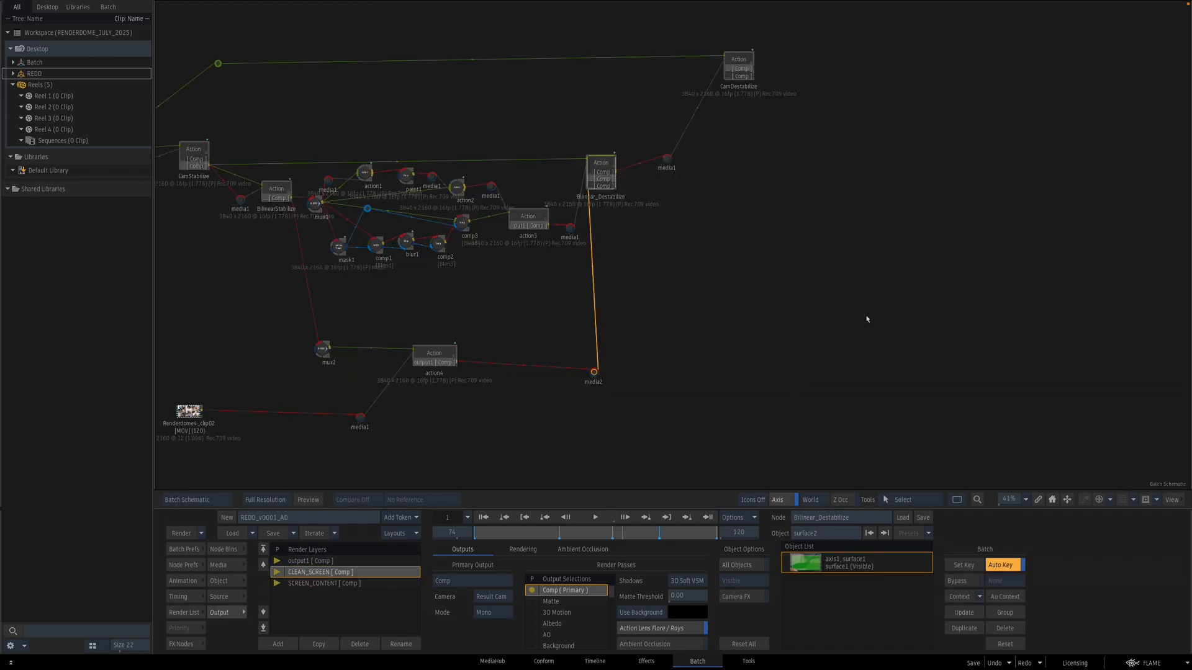
Step: Add a Gradient node to the batch schematic and view its output
{"action": "double_click", "coordinate": [440, 354]}
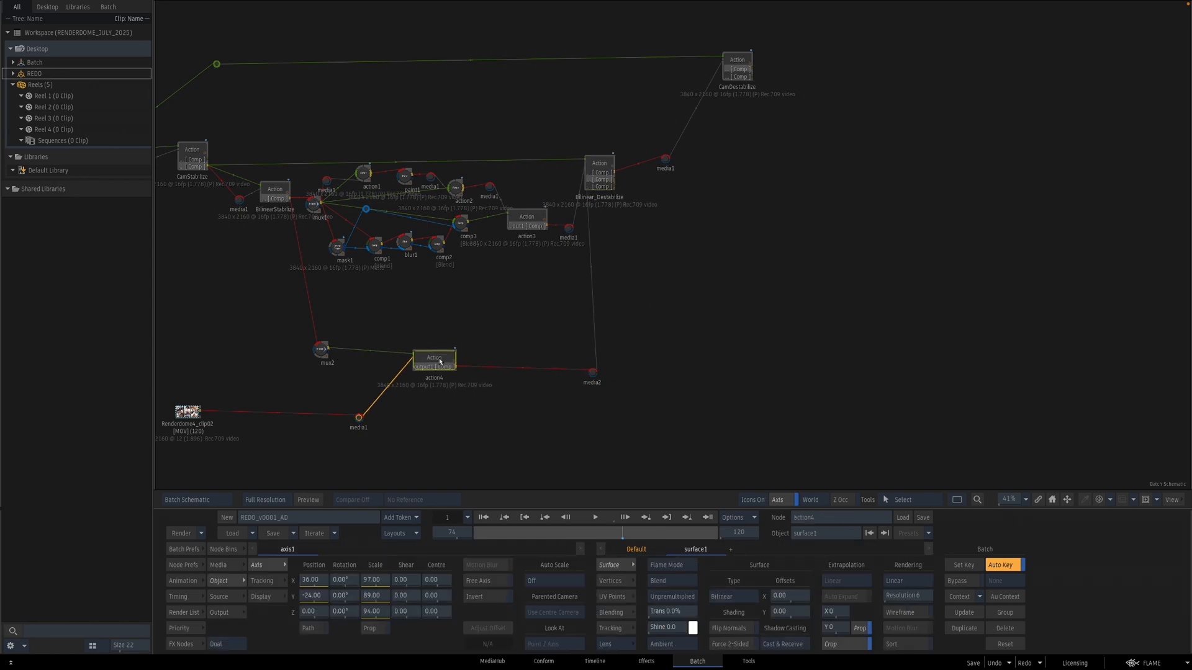
{"action": "key", "text": "Escape"}
{"action": "left_click", "coordinate": [182, 645]}
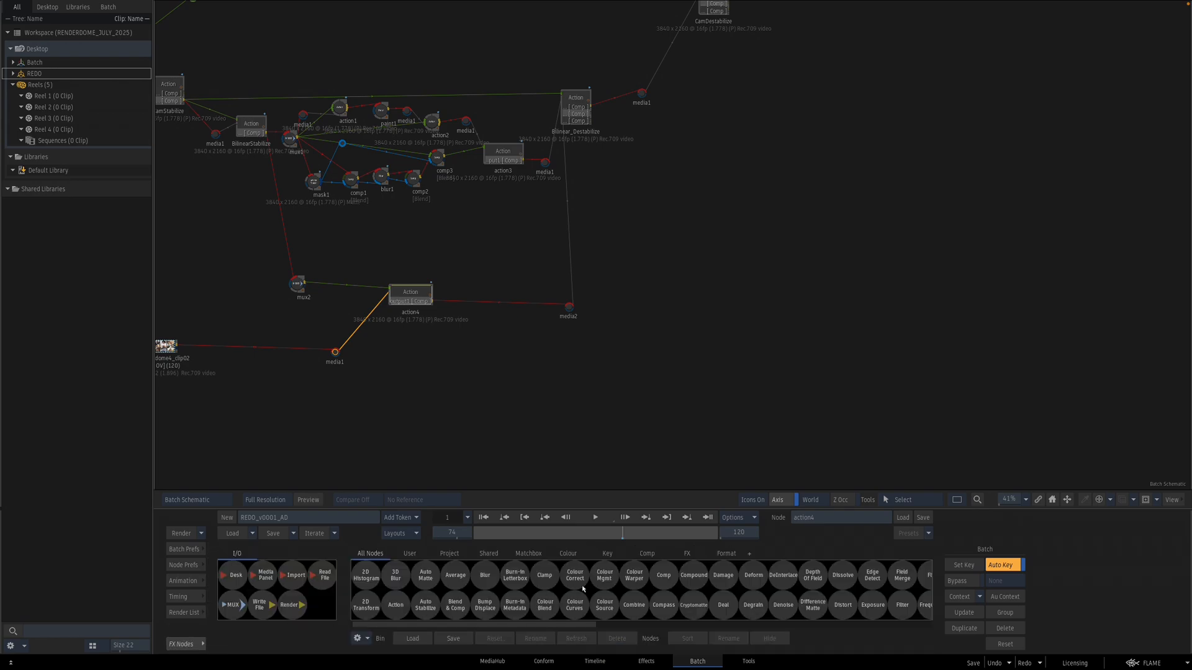
{"action": "scroll", "coordinate": [645, 599], "scroll_direction": "right", "scroll_amount": 5}
{"action": "left_click_drag", "start_coordinate": [673, 580], "coordinate": [509, 374]}
{"action": "key", "text": "F1"}
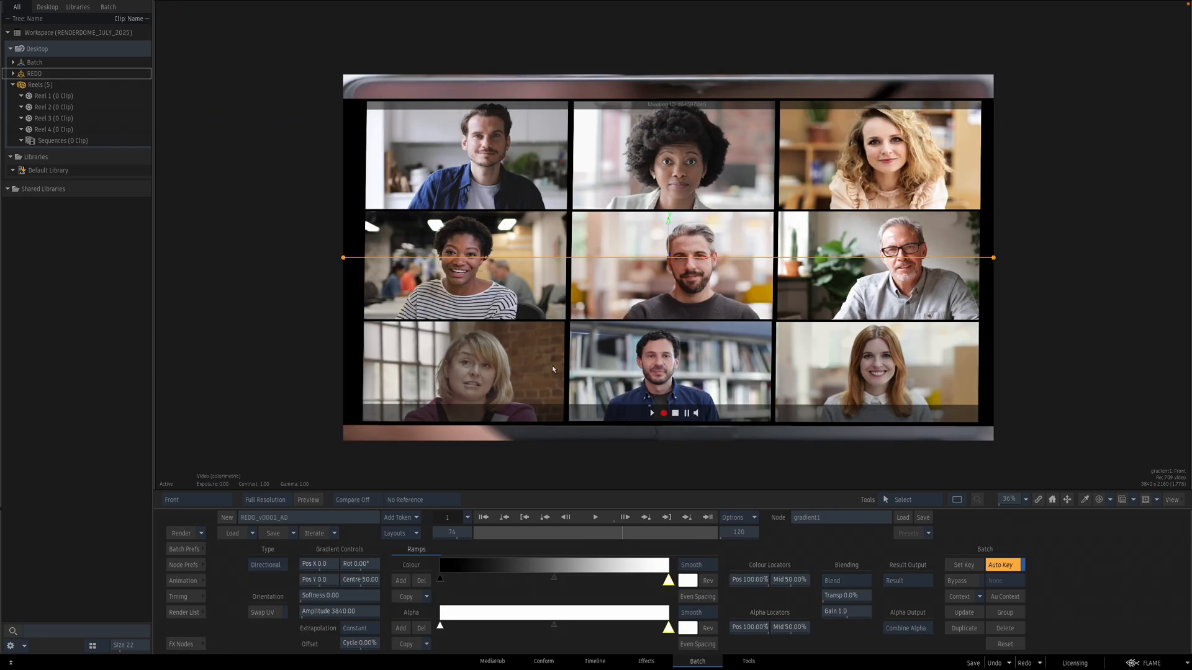
{"action": "key", "text": "F4"}
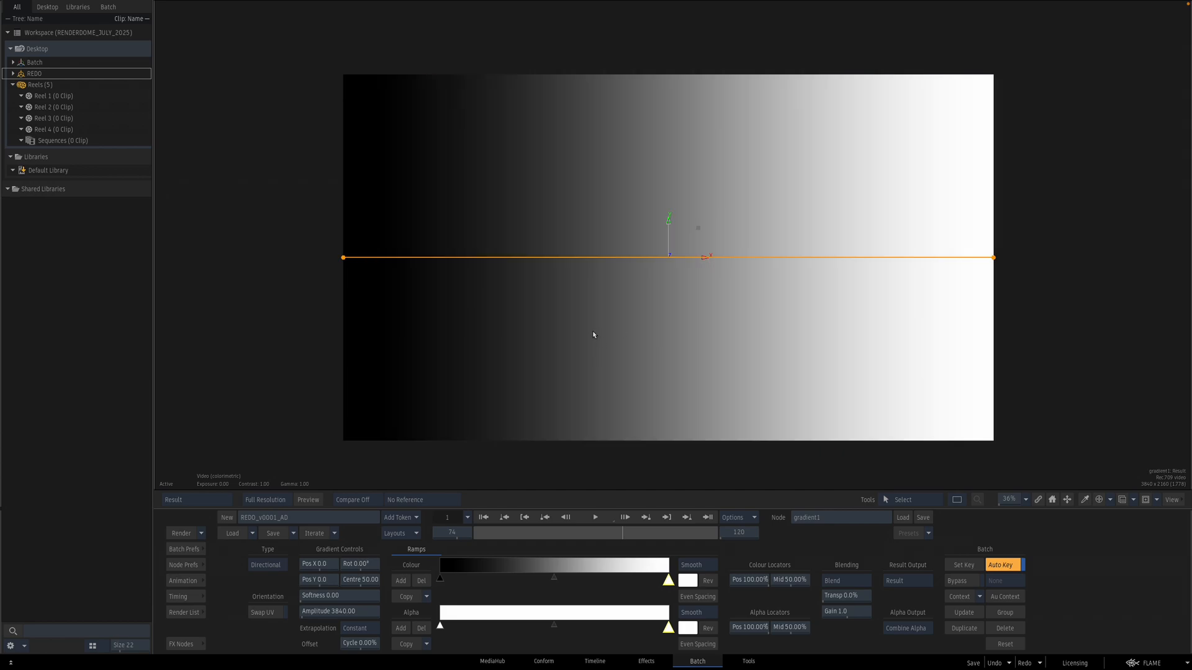
Step: Set the gradient's colour ramp interpolation to Linear and return to the batch schematic
{"action": "left_click", "coordinate": [705, 566]}
{"action": "key", "text": "Escape"}
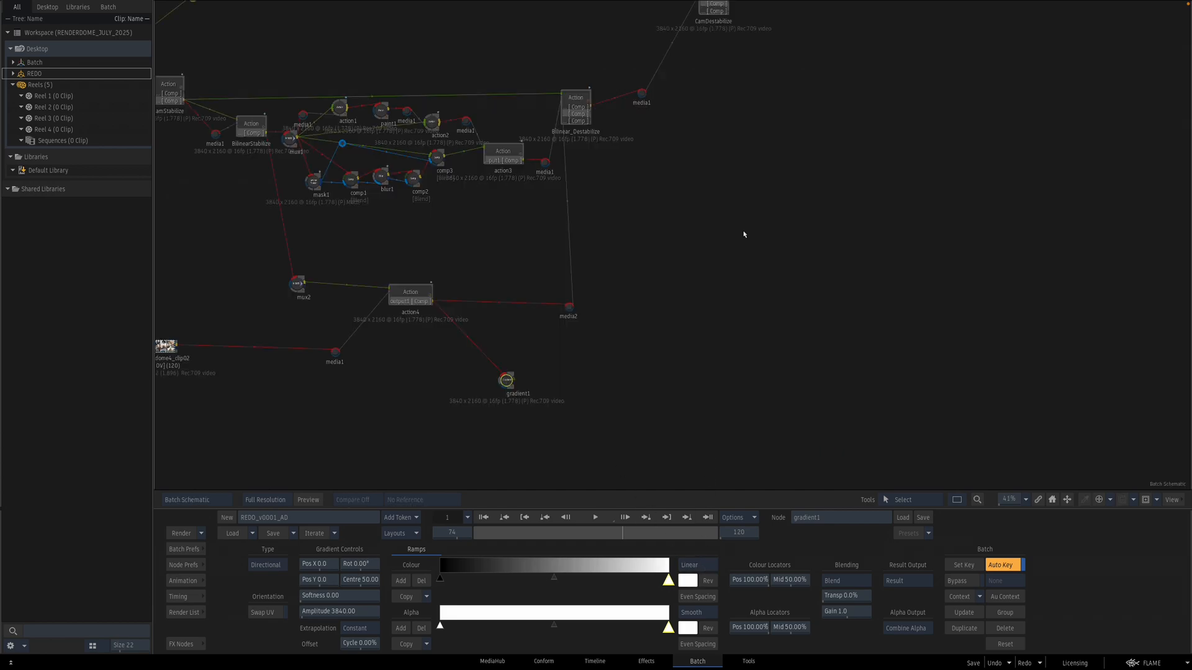
Step: Connect the gradient node to the Bilinear_Destabilize Action as a new media input and open that Action
{"action": "left_click_drag", "start_coordinate": [579, 111], "coordinate": [589, 111]}
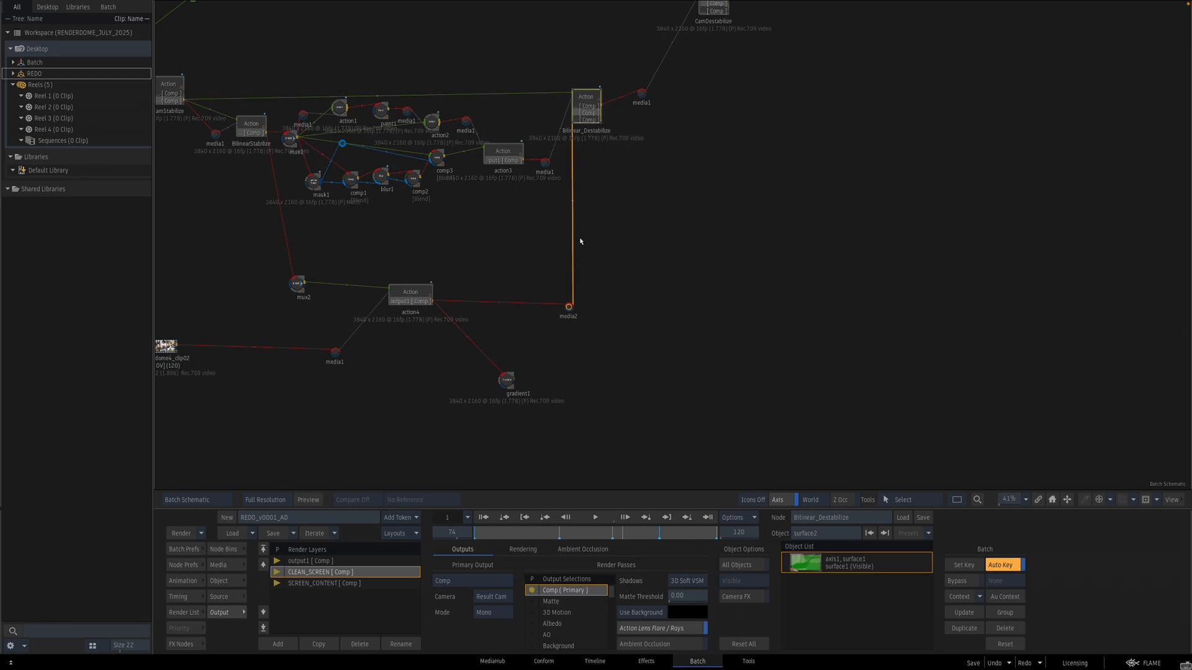
{"action": "key", "text": "n"}
{"action": "left_click_drag", "start_coordinate": [564, 404], "coordinate": [597, 387]}
{"action": "left_click_drag", "start_coordinate": [587, 106], "coordinate": [591, 93]}
{"action": "double_click", "coordinate": [591, 93]}
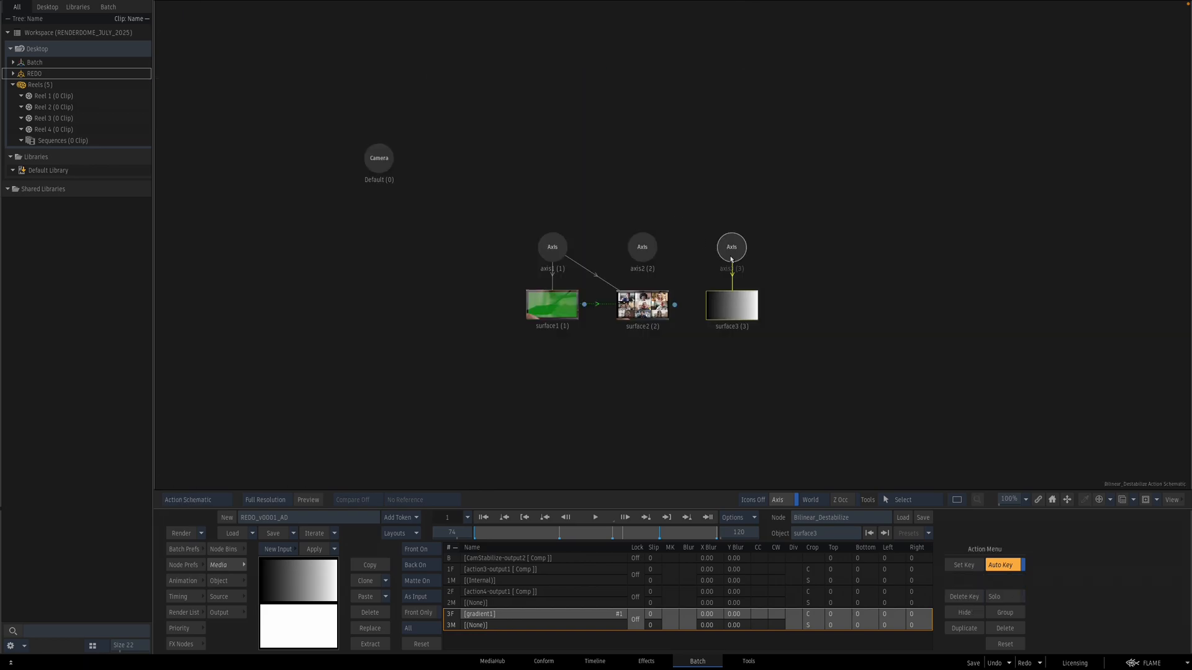
Step: Parent the gradient surface to axis1 so it sits on the laptop screen, and preview the result
{"action": "left_click", "coordinate": [753, 287]}
{"action": "mouse_move", "coordinate": [566, 250]}
{"action": "left_mouse_down"}
{"action": "mouse_move", "coordinate": [714, 282]}
{"action": "mouse_move", "coordinate": [736, 302]}
{"action": "left_mouse_up"}
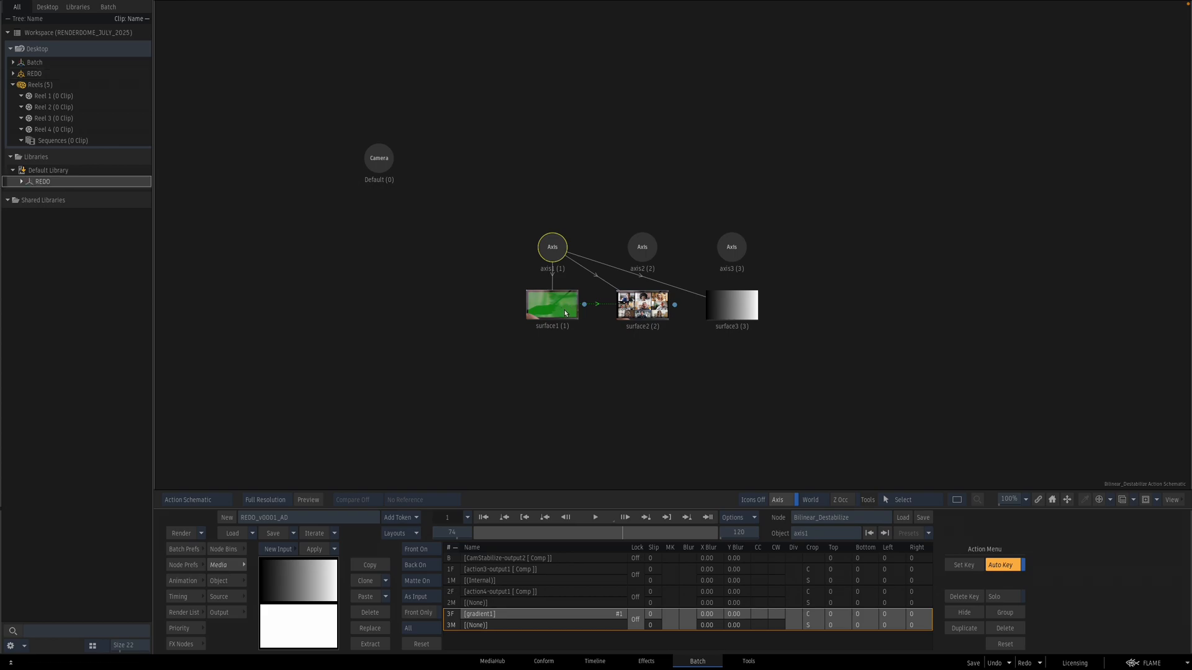
{"action": "mouse_move", "coordinate": [566, 308]}
{"action": "left_mouse_down"}
{"action": "mouse_move", "coordinate": [711, 317]}
{"action": "mouse_move", "coordinate": [551, 319]}
{"action": "left_mouse_up"}
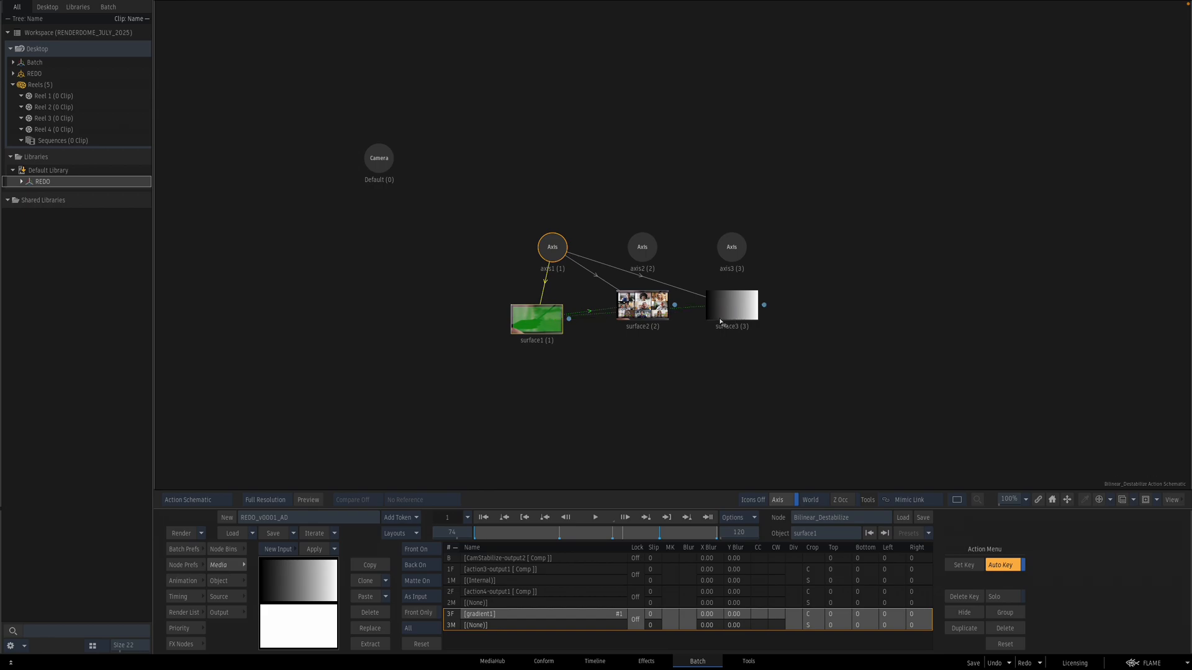
{"action": "left_click_drag", "start_coordinate": [730, 322], "coordinate": [733, 358]}
{"action": "key", "text": "F4"}
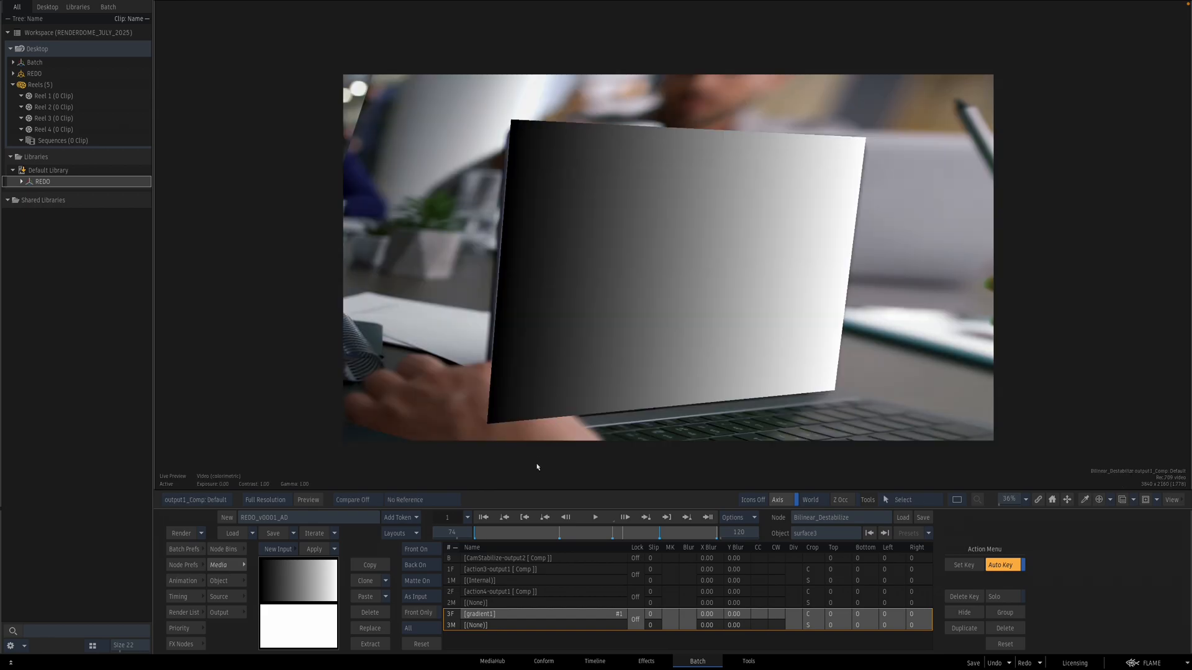
{"action": "key", "text": "F8"}
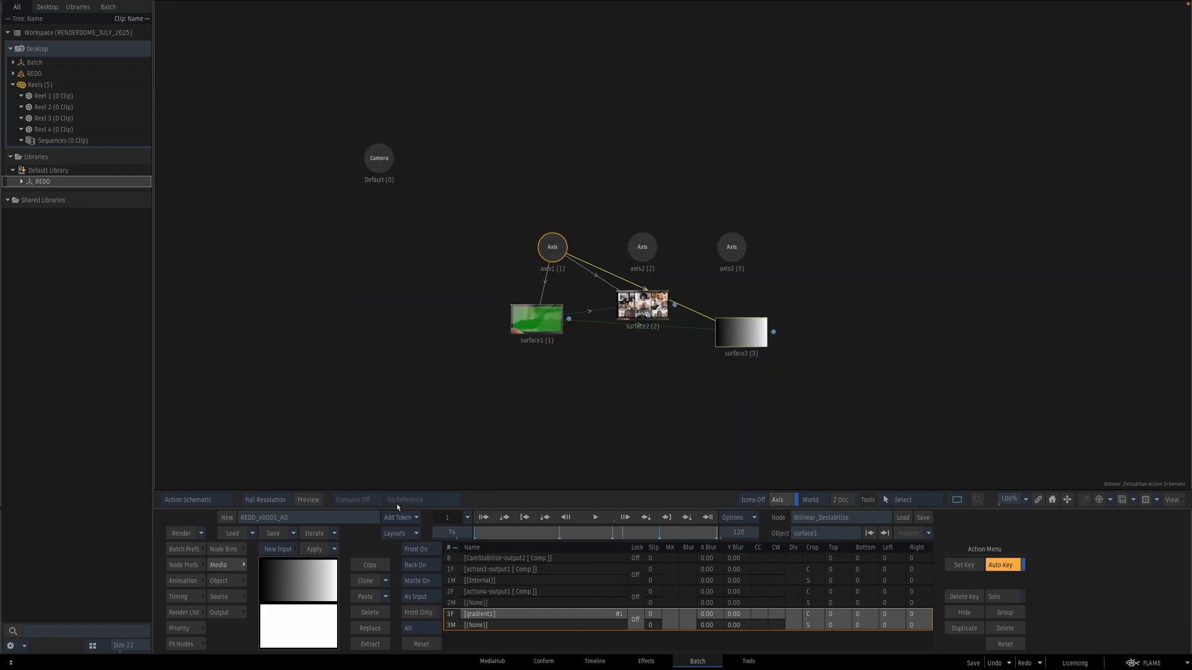
{"action": "left_click", "coordinate": [195, 642]}
{"action": "scroll", "coordinate": [434, 580], "scroll_direction": "left", "scroll_amount": 5}
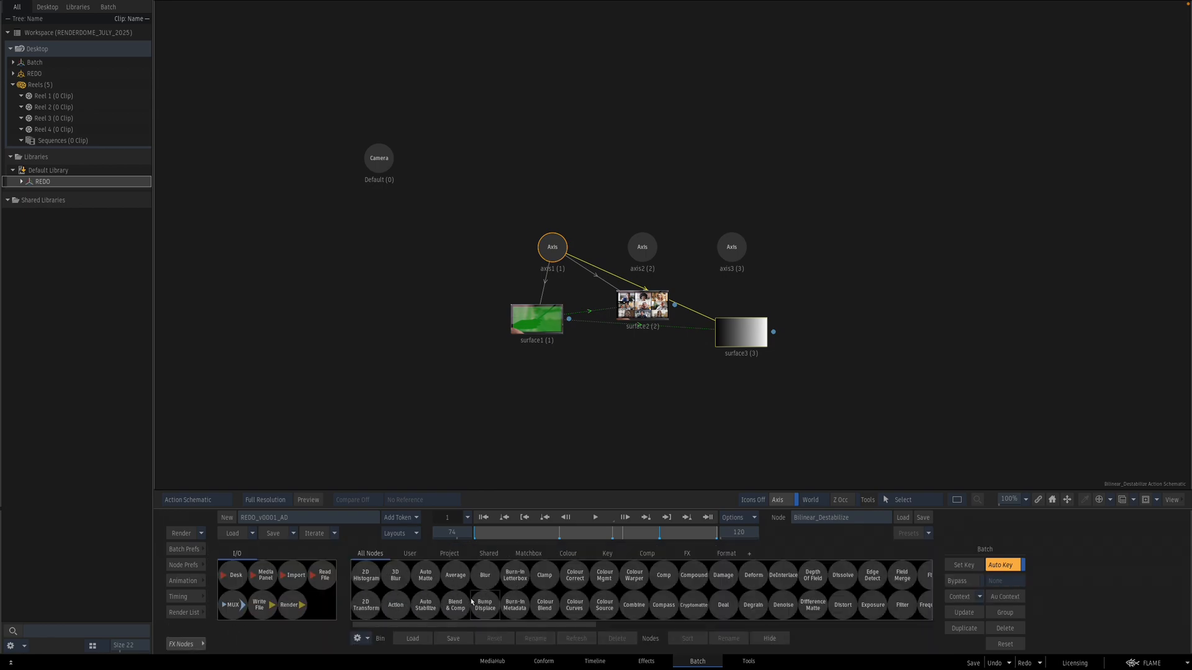
{"action": "left_click", "coordinate": [411, 554]}
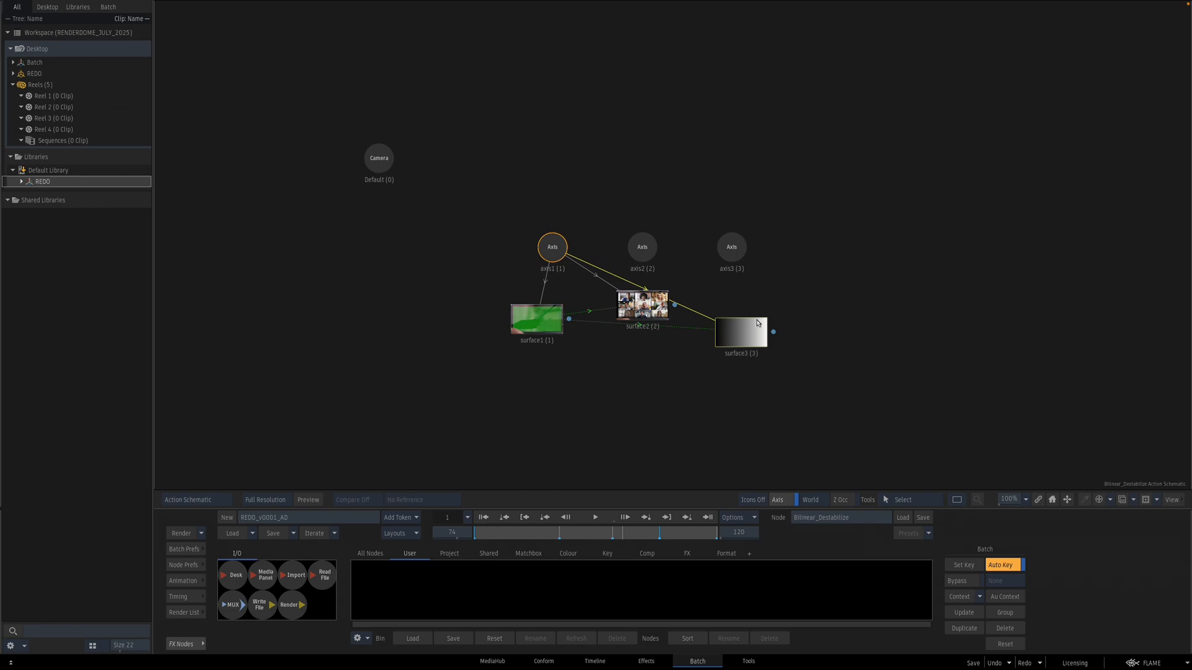
Step: Reposition the gradient surface and its axis3 in the Action schematic and preview the composite
{"action": "left_click_drag", "start_coordinate": [757, 323], "coordinate": [765, 321]}
{"action": "mouse_move", "coordinate": [742, 248]}
{"action": "left_mouse_down"}
{"action": "mouse_move", "coordinate": [702, 298]}
{"action": "mouse_move", "coordinate": [754, 266]}
{"action": "left_mouse_up"}
{"action": "key", "text": "F4"}
{"action": "mouse_move", "coordinate": [382, 577]}
{"action": "left_mouse_down"}
{"action": "mouse_move", "coordinate": [422, 575]}
{"action": "mouse_move", "coordinate": [385, 580]}
{"action": "left_mouse_up"}
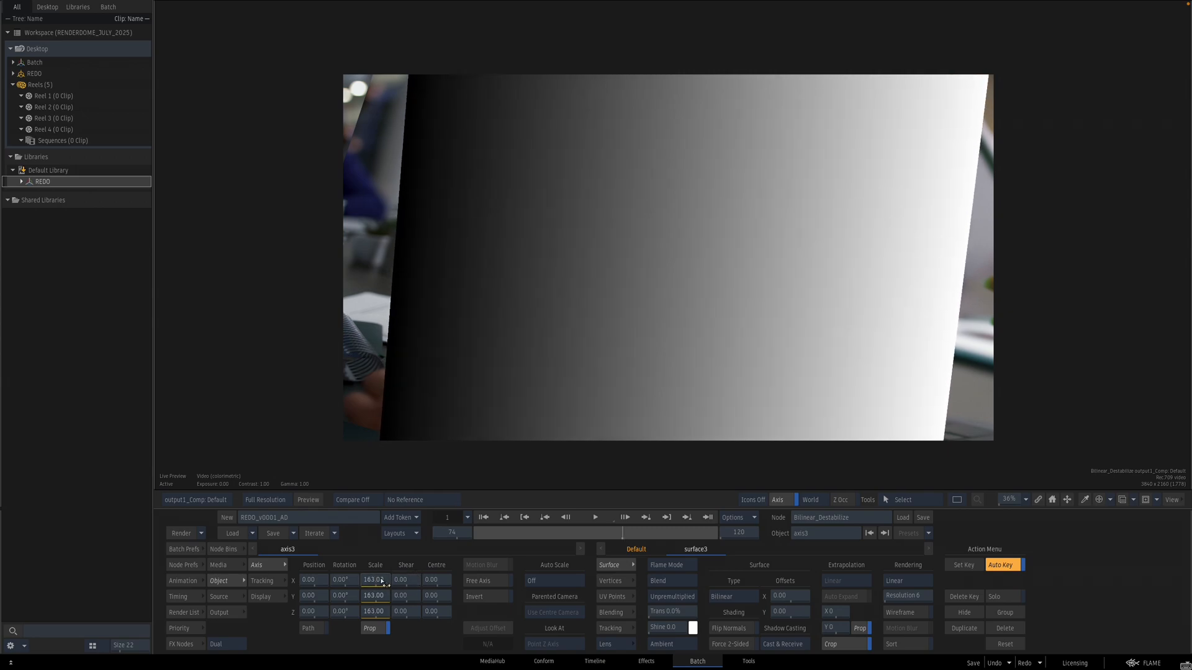
Step: Open the Action's output settings and switch output1's background to a solid colour
{"action": "left_click", "coordinate": [222, 613]}
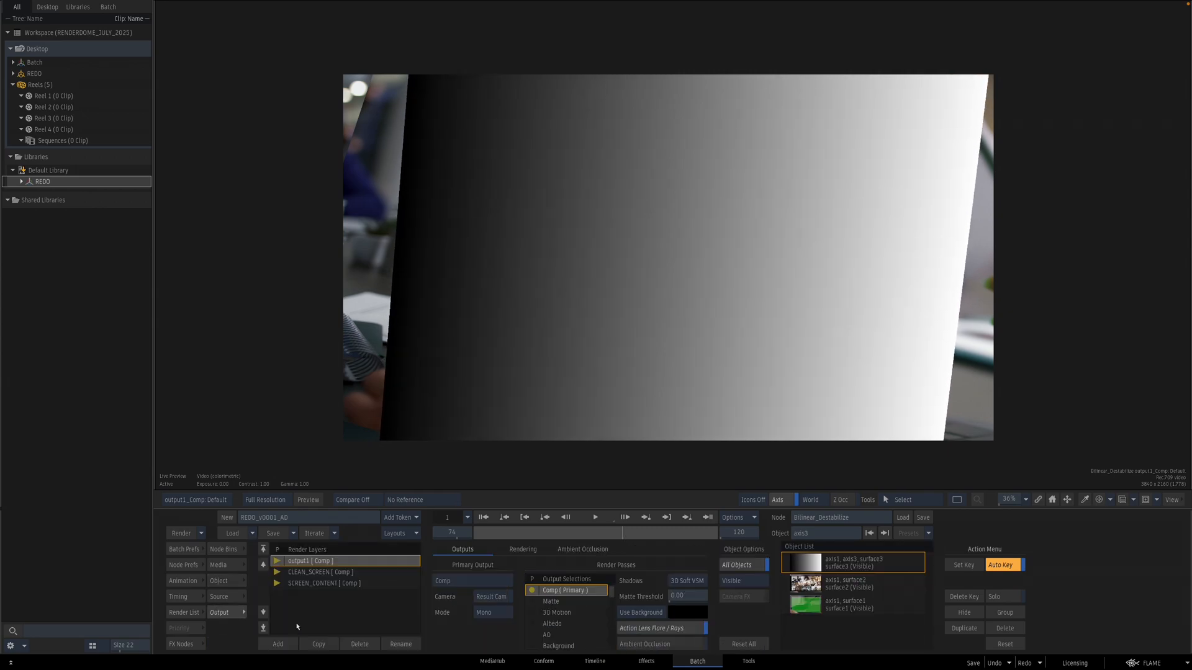
{"action": "left_click", "coordinate": [643, 614]}
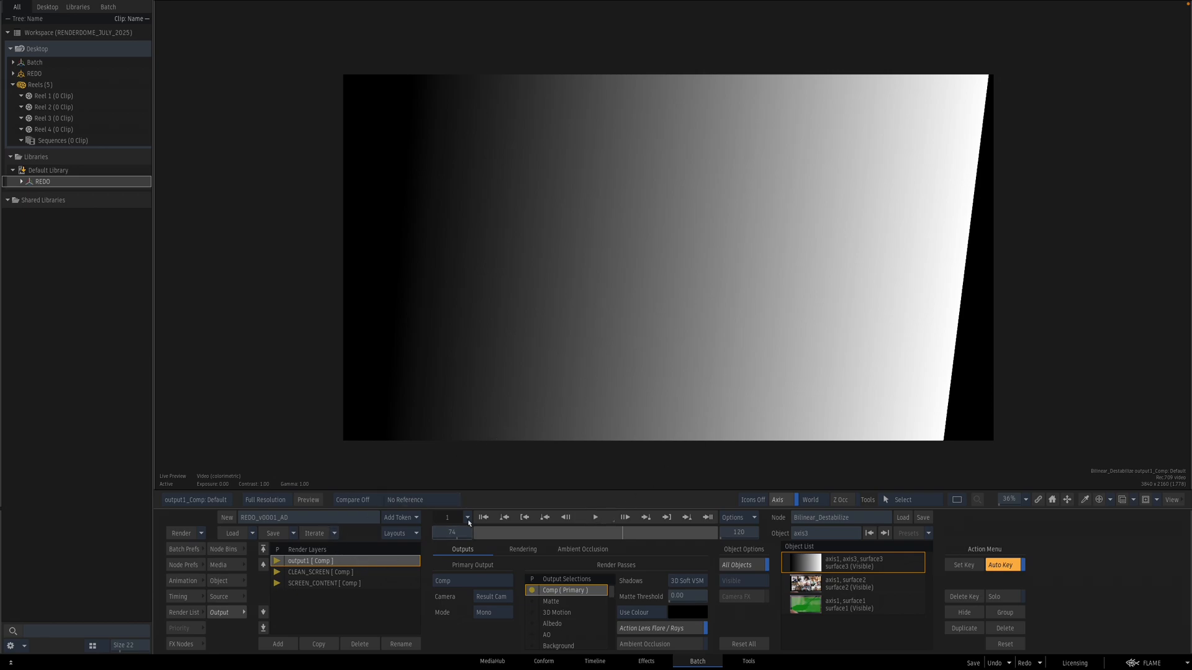
Step: Select the CLEAN_SCREEN output layer and toggle the gradient surface's inclusion in it
{"action": "key", "text": "grave"}
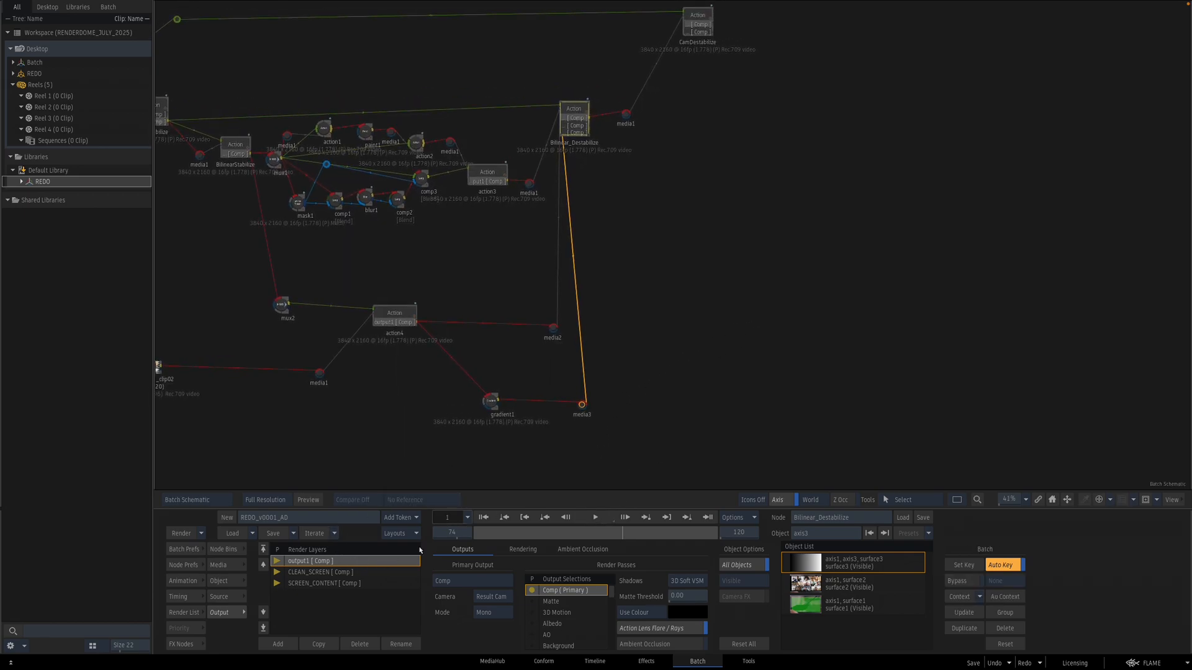
{"action": "left_click", "coordinate": [358, 573]}
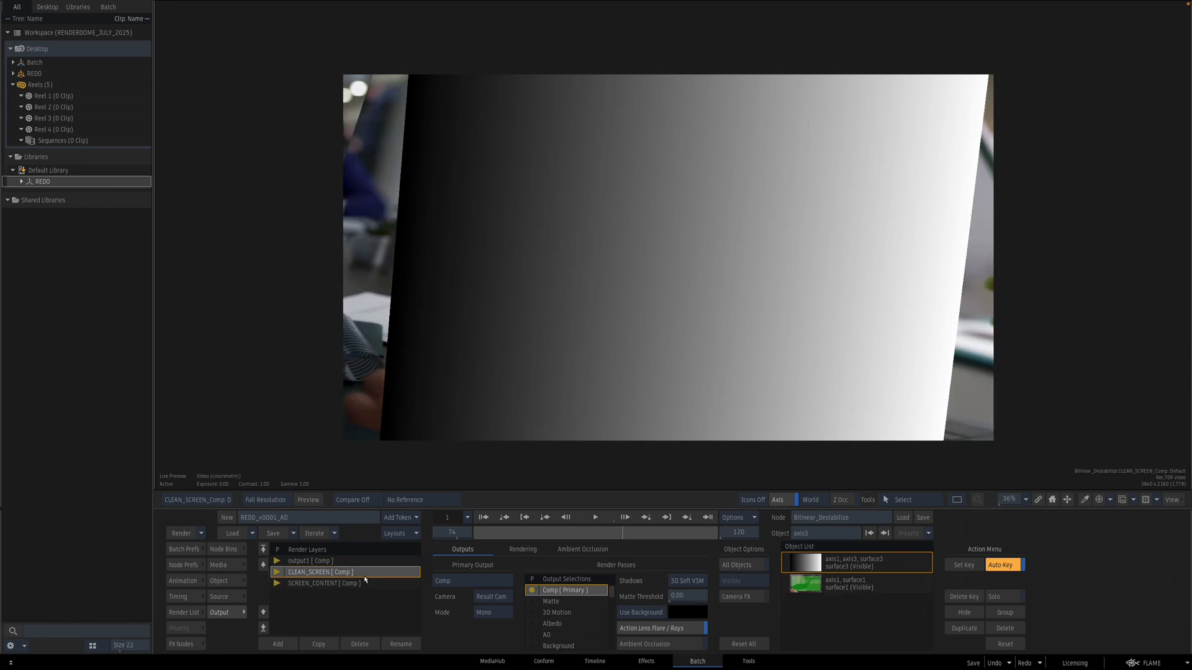
{"action": "key", "text": "grave"}
{"action": "left_click", "coordinate": [757, 335]}
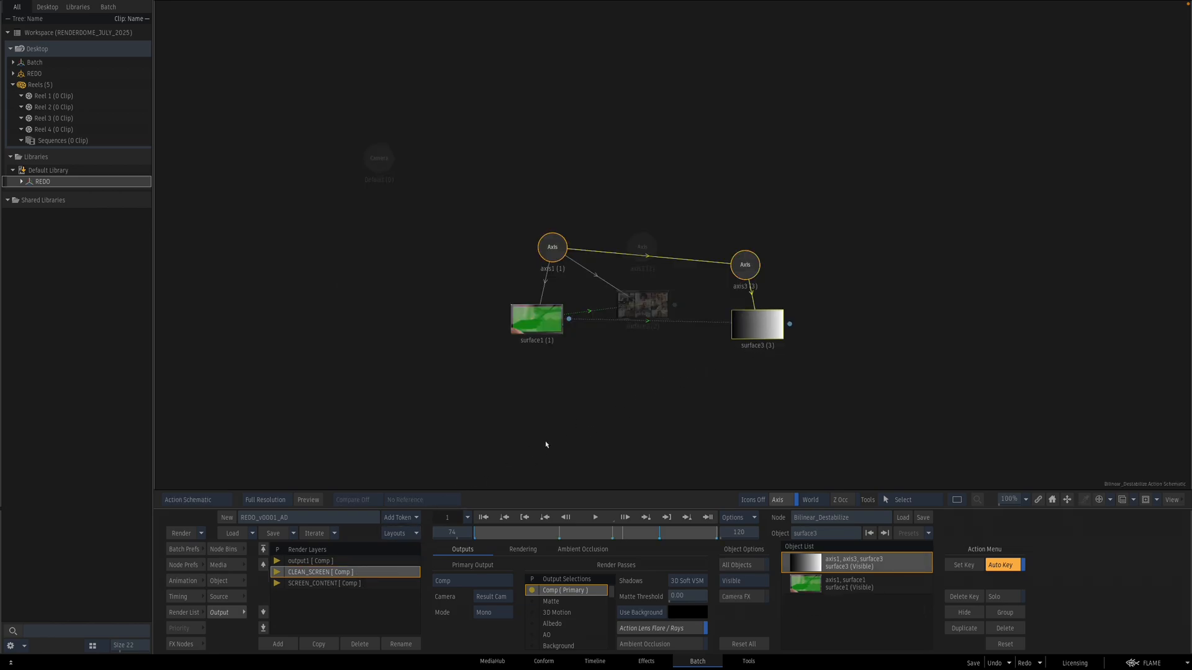
{"action": "left_click_drag", "start_coordinate": [745, 336], "coordinate": [744, 337]}
{"action": "left_click", "coordinate": [761, 327]}
{"action": "key", "text": "shift+o"}
{"action": "left_click", "coordinate": [756, 330]}
Step: Add a new render output layer named Grad
{"action": "left_click", "coordinate": [355, 586]}
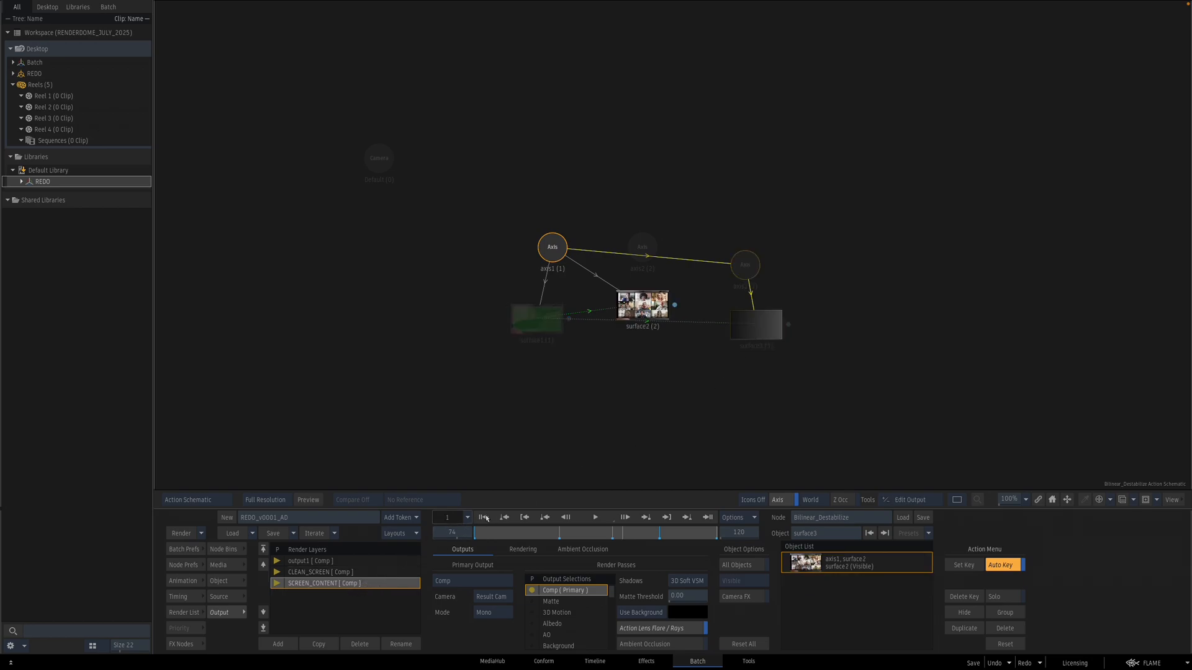
{"action": "left_click", "coordinate": [278, 644]}
{"action": "left_click", "coordinate": [403, 644]}
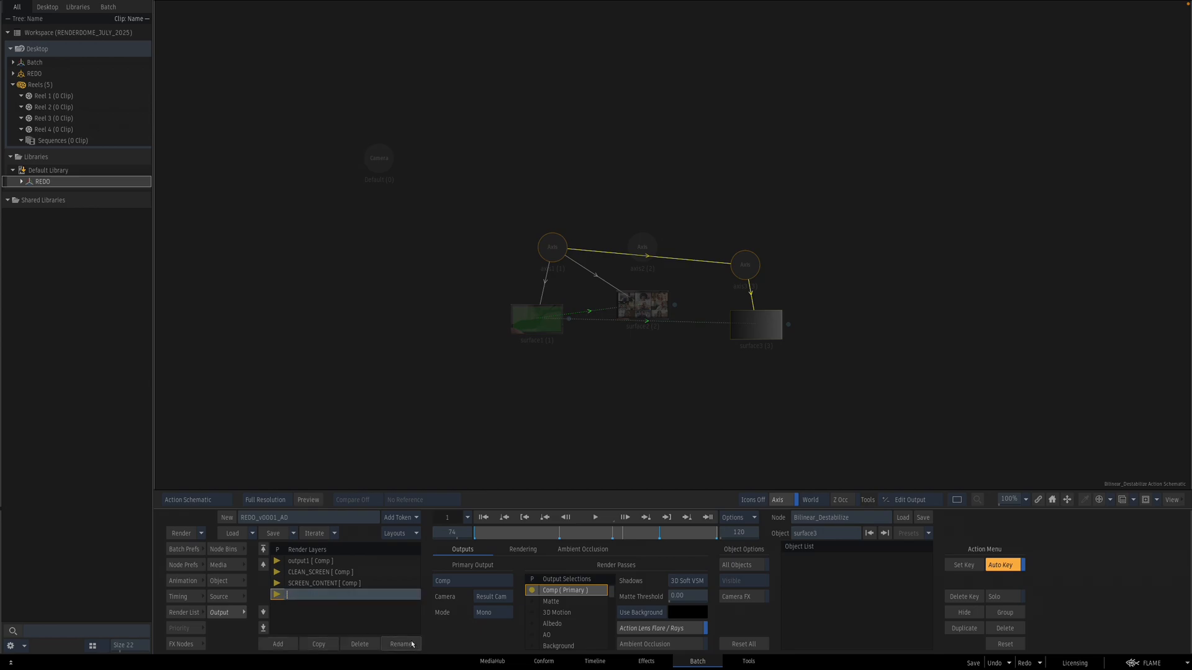
{"action": "type", "text": "Grad"}
{"action": "key", "text": "Return"}
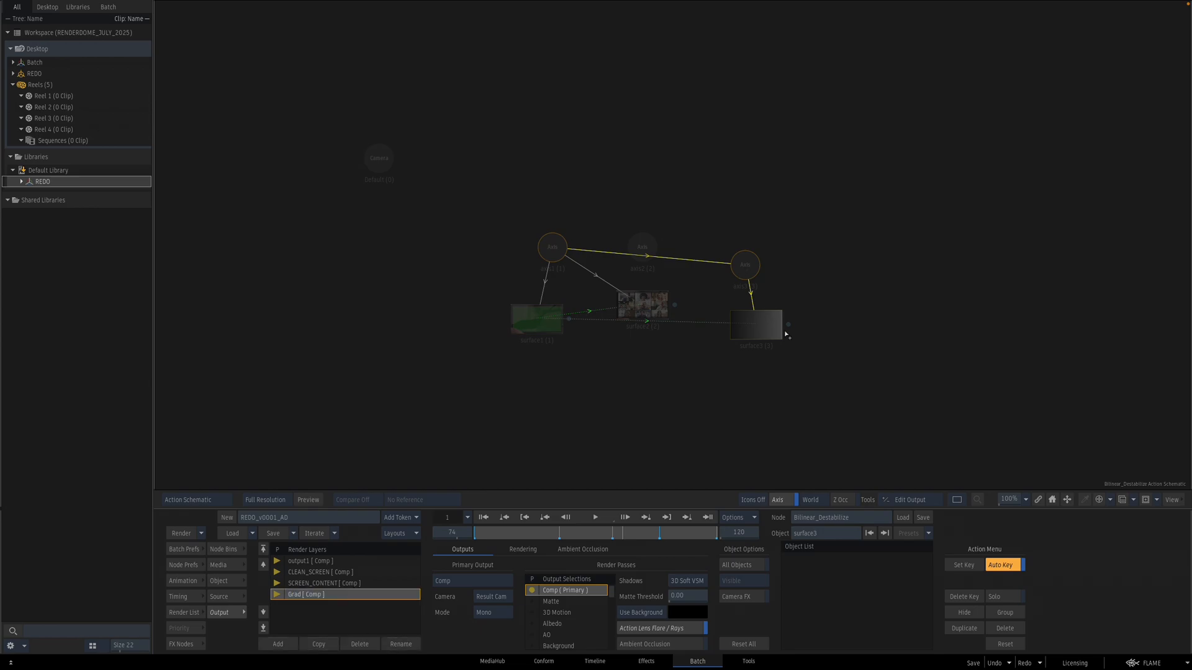
Step: Assign the gradient surface and axis1 to the Grad output layer and preview it
{"action": "left_click", "coordinate": [766, 332]}
{"action": "left_click", "coordinate": [550, 248]}
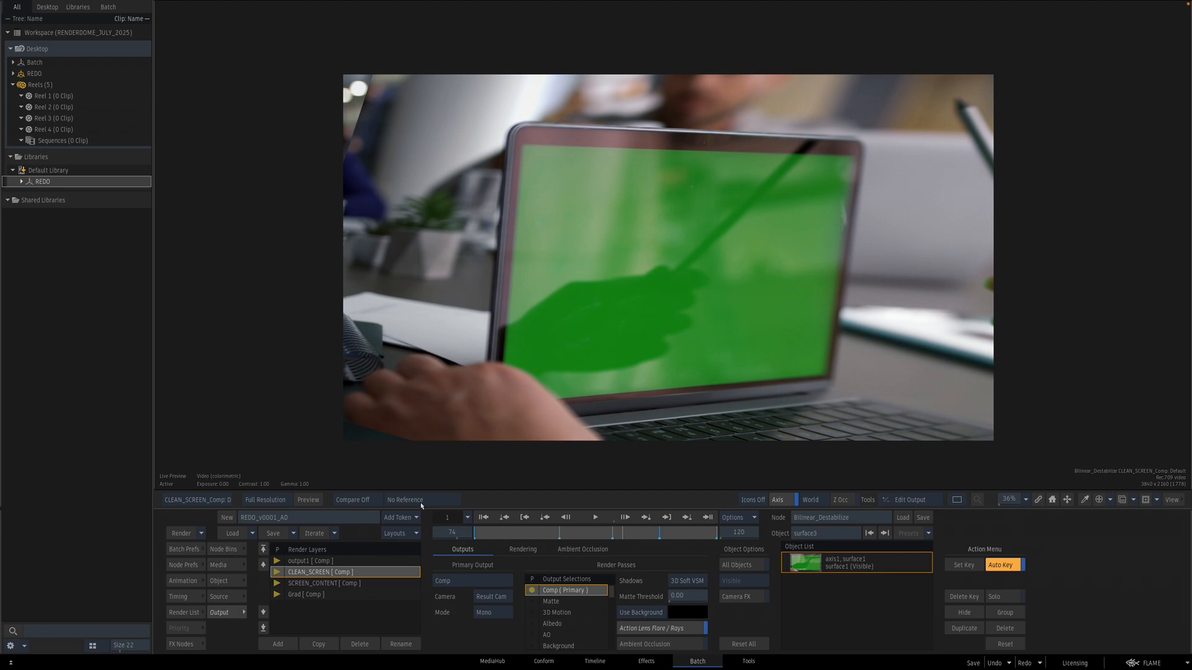
{"action": "left_click", "coordinate": [375, 584]}
{"action": "left_click", "coordinate": [377, 594]}
{"action": "key", "text": "Escape"}
{"action": "key", "text": "F4"}
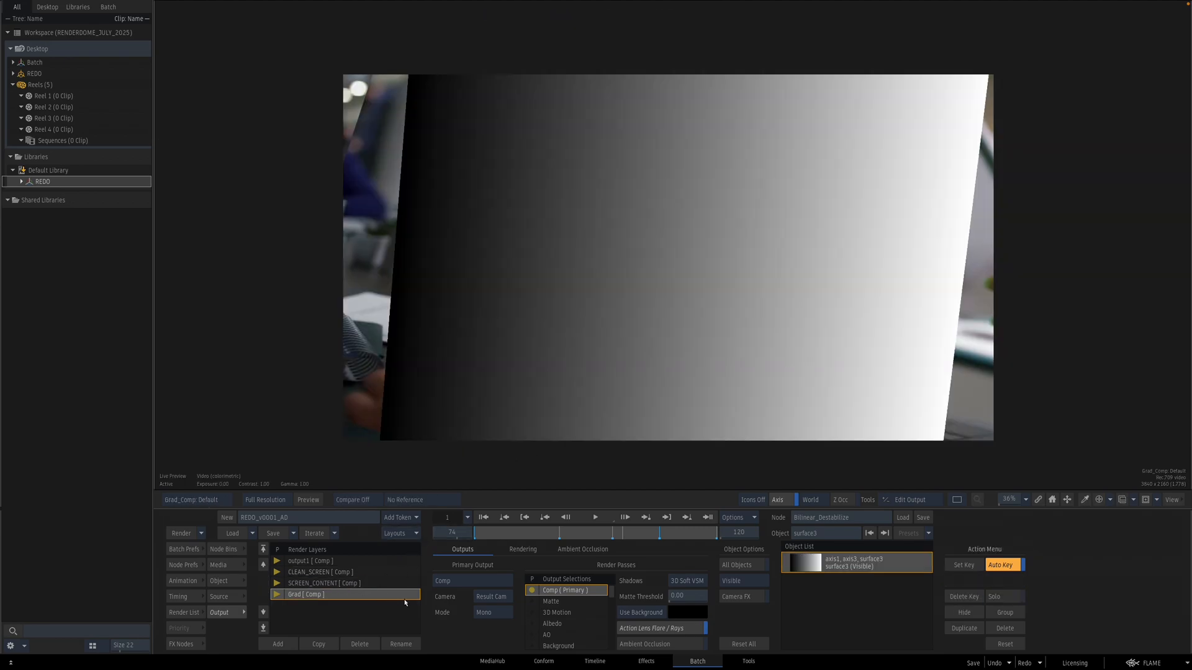
Step: Switch the Grad and SCREEN_CONTENT output backgrounds to a solid colour, then return to the batch
{"action": "left_click", "coordinate": [642, 614]}
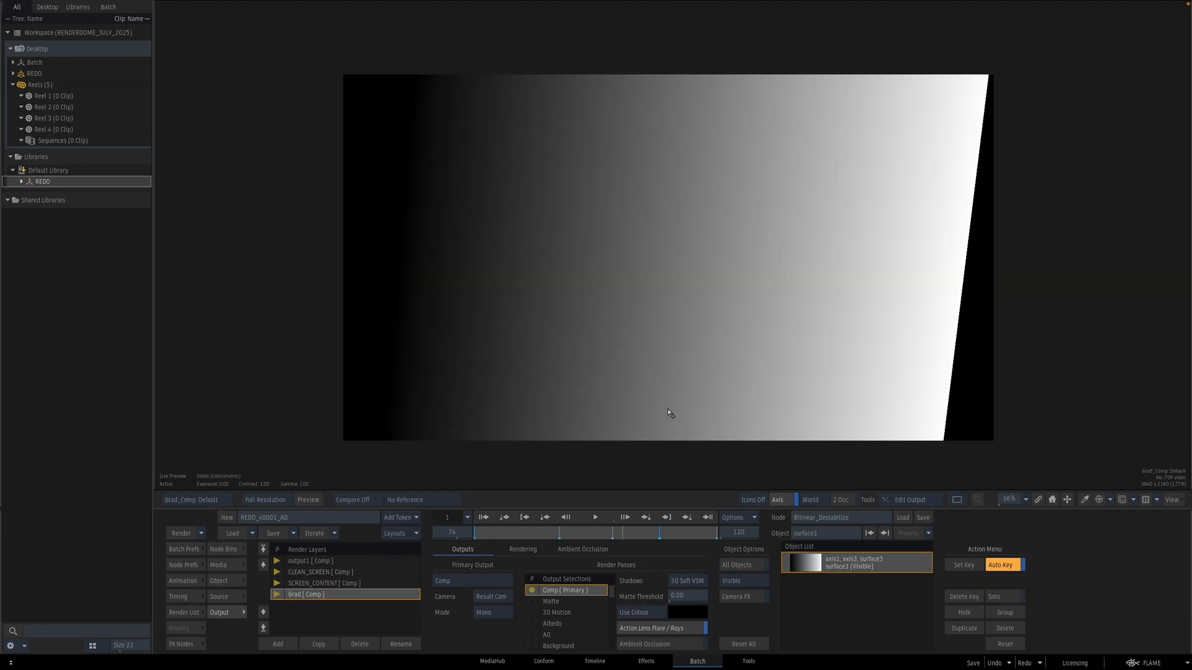
{"action": "left_click", "coordinate": [366, 574]}
{"action": "left_click", "coordinate": [372, 584]}
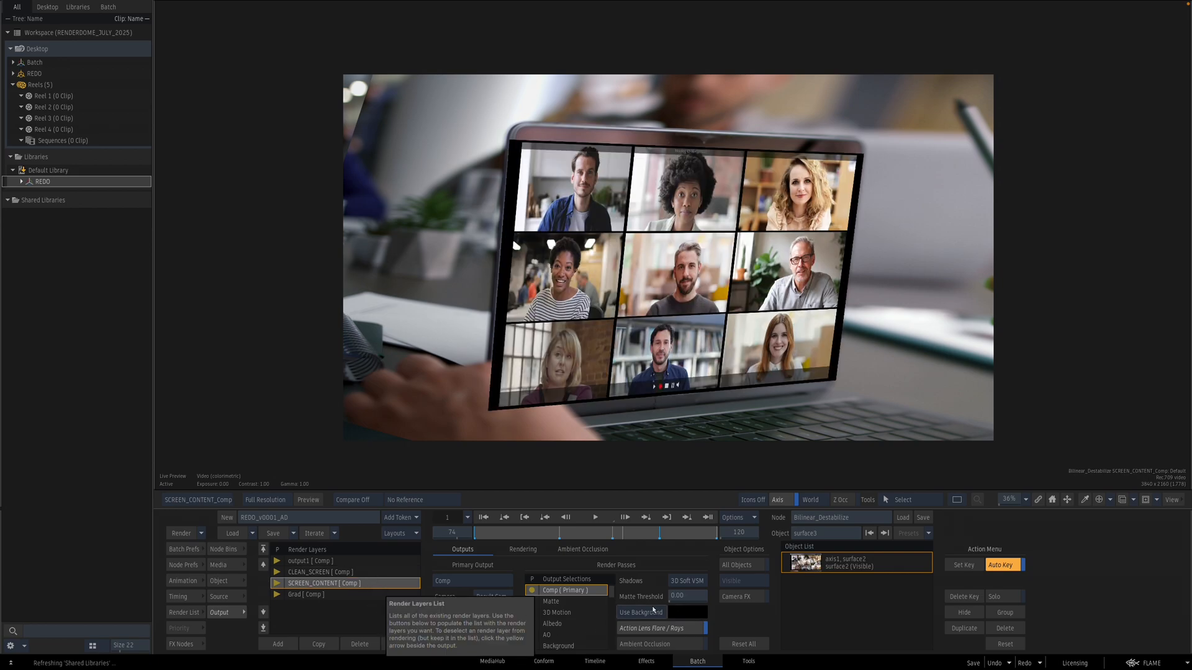
{"action": "left_click", "coordinate": [644, 607]}
{"action": "key", "text": "Escape"}
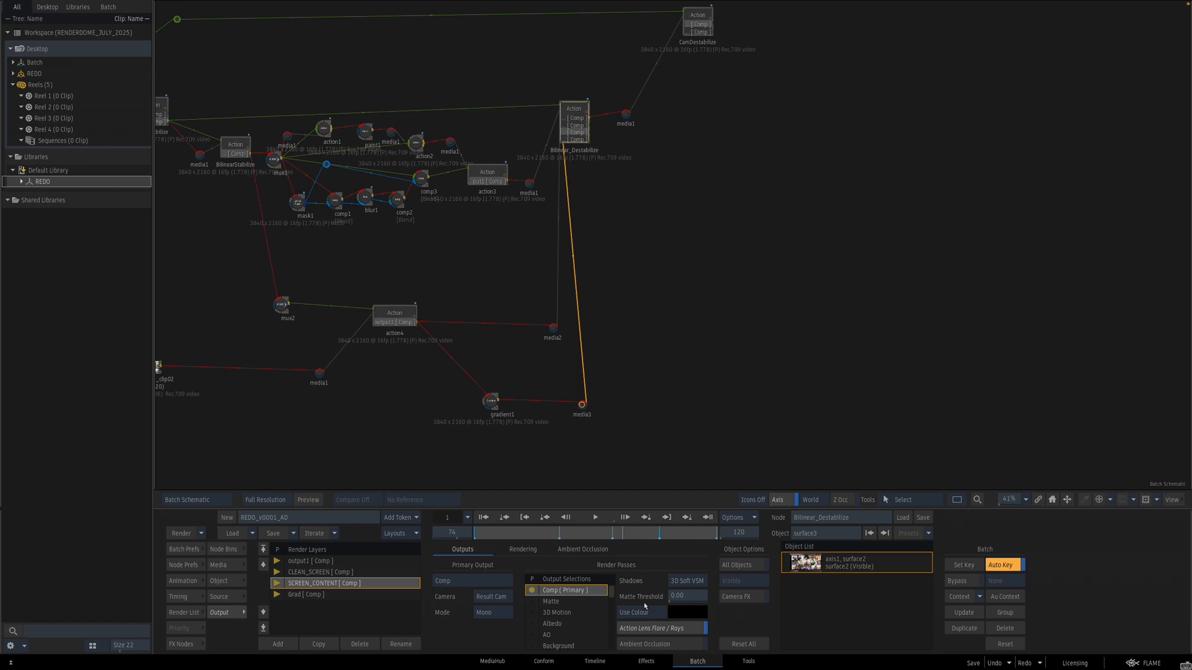
Step: Set action4's output1 background to a solid colour and return to the batch
{"action": "left_click", "coordinate": [400, 329]}
{"action": "key", "text": "F4"}
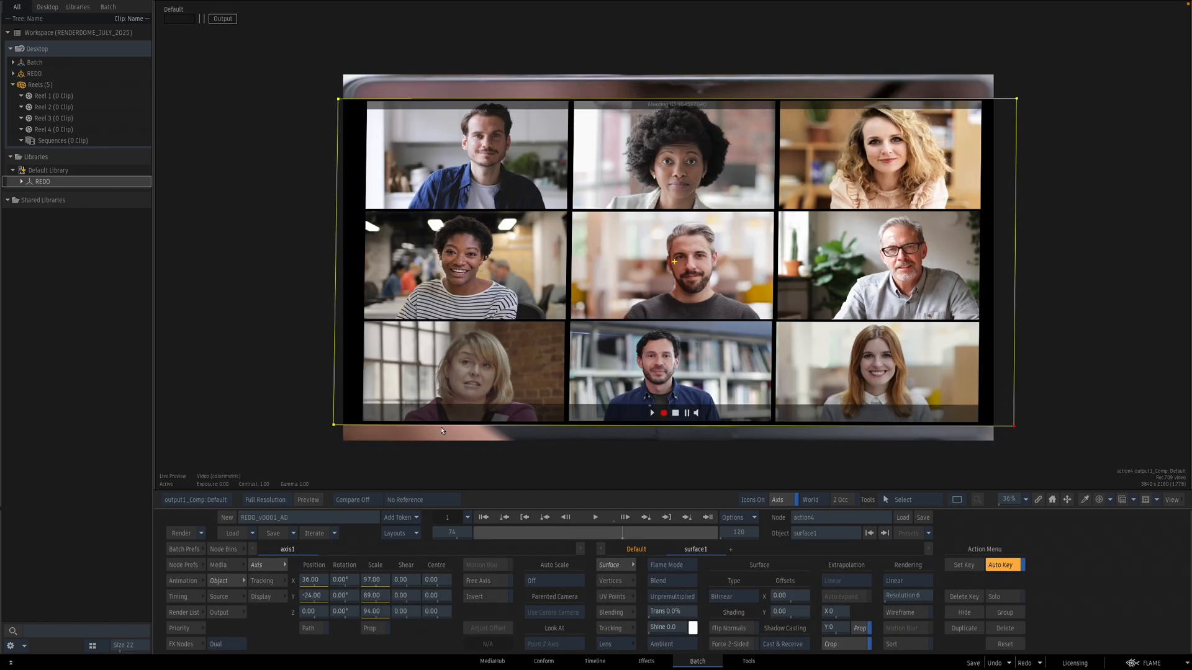
{"action": "left_click", "coordinate": [231, 614]}
{"action": "left_click", "coordinate": [641, 613]}
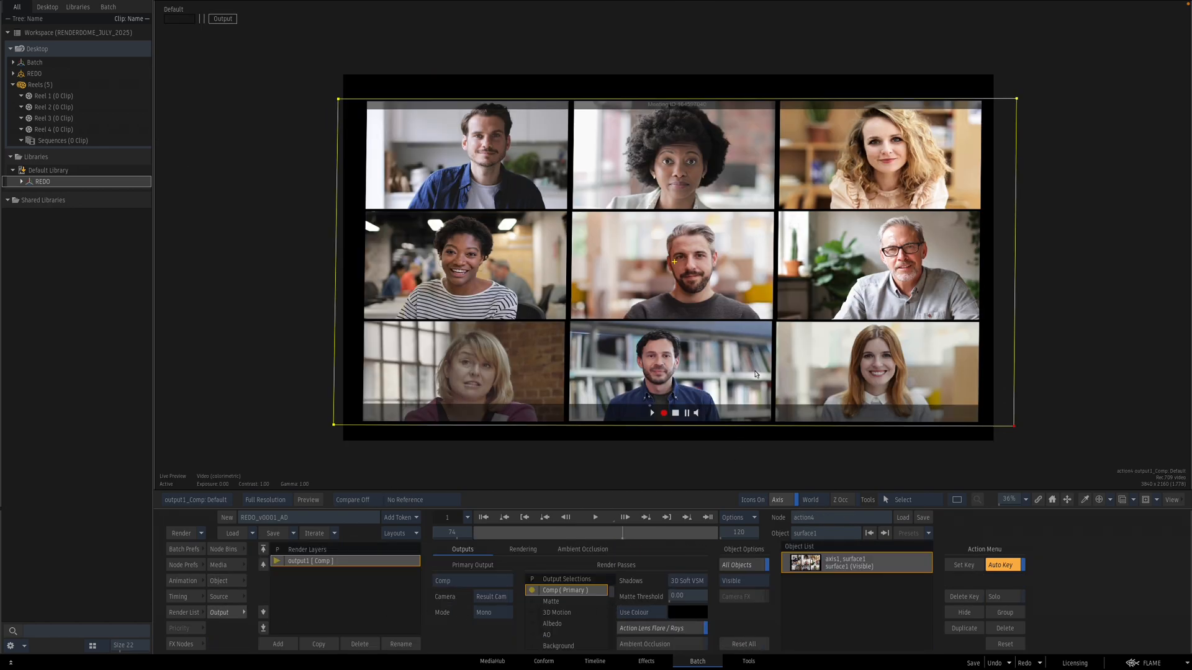
{"action": "key", "text": "Escape"}
Step: Connect Bilinear_Destabilize's CLEAN_SCREEN output to the CamDestabilize Action's front media input
{"action": "left_click", "coordinate": [681, 43]}
{"action": "key", "text": "F4"}
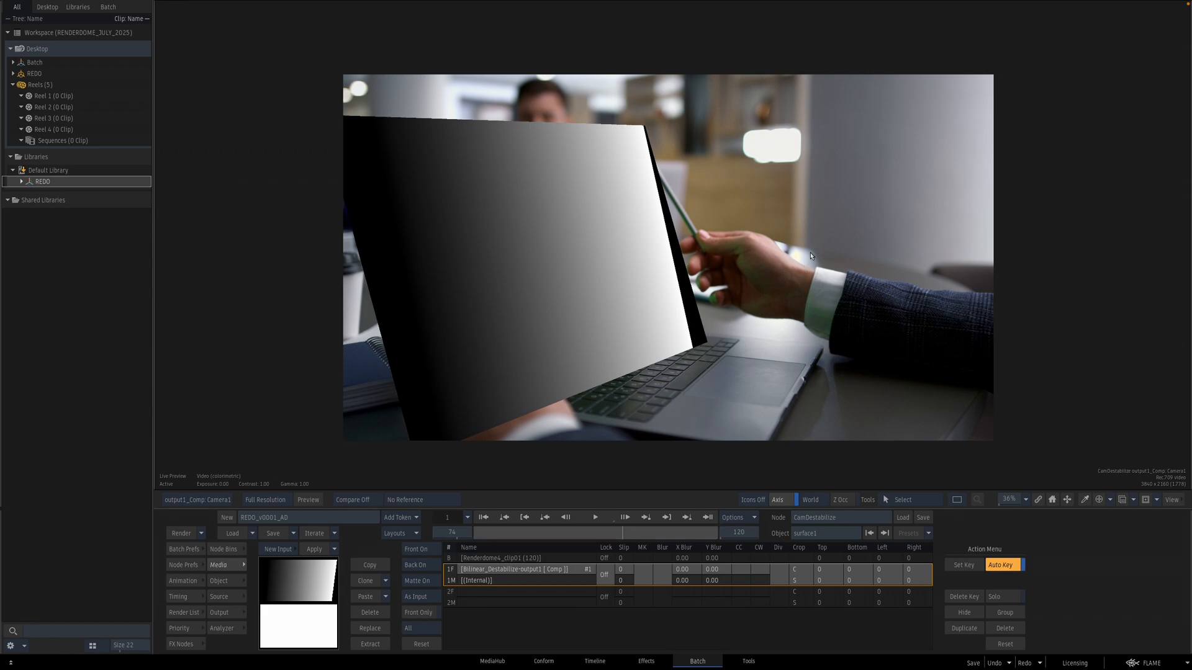
{"action": "key", "text": "Escape"}
{"action": "left_click_drag", "start_coordinate": [679, 92], "coordinate": [740, 77]}
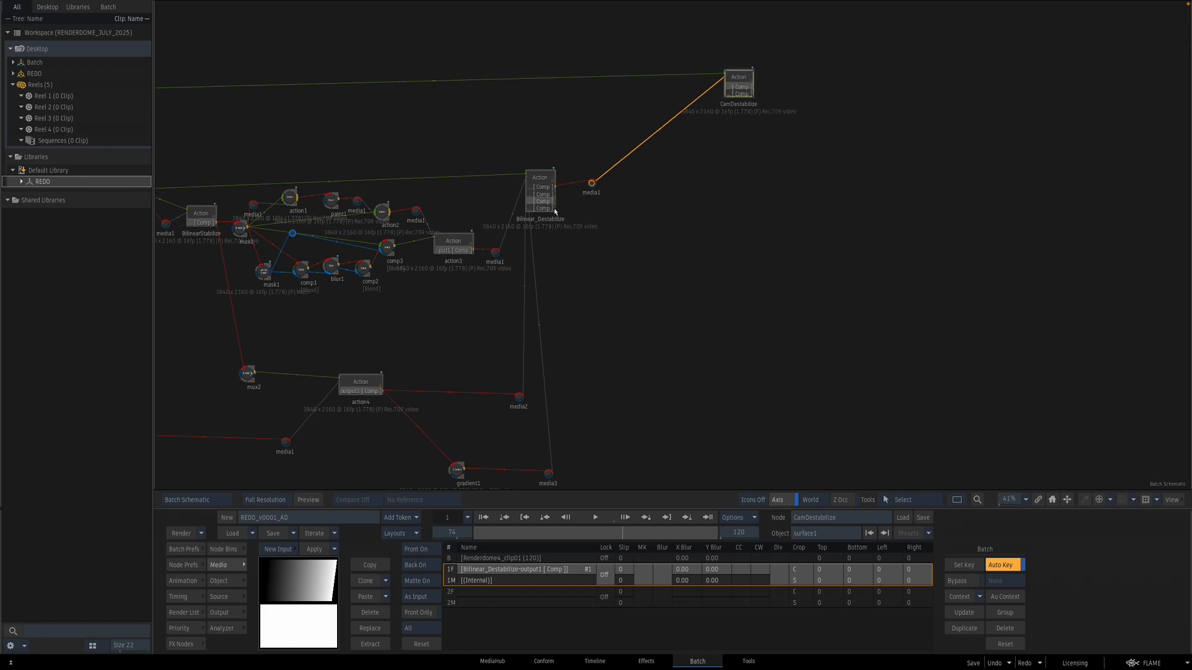
{"action": "left_click_drag", "start_coordinate": [556, 209], "coordinate": [610, 209]}
{"action": "left_click_drag", "start_coordinate": [563, 175], "coordinate": [662, 185]}
{"action": "scroll", "coordinate": [665, 205], "scroll_direction": "up", "scroll_amount": 5}
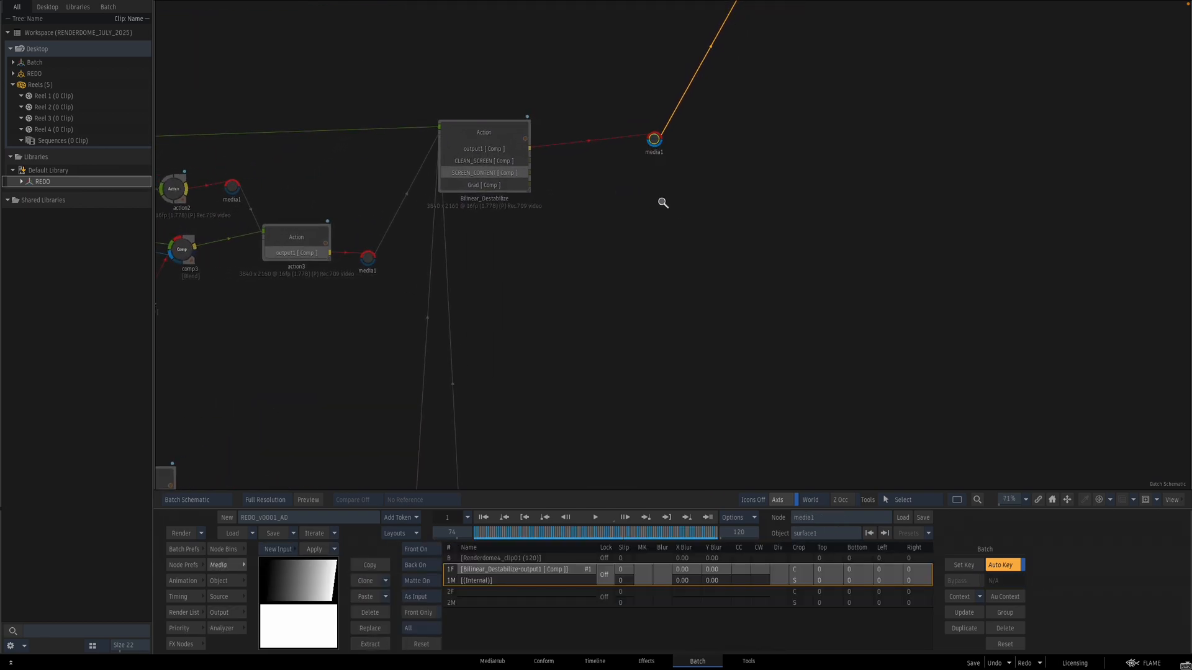
{"action": "left_click", "coordinate": [654, 133]}
{"action": "left_click_drag", "start_coordinate": [650, 143], "coordinate": [674, 163]}
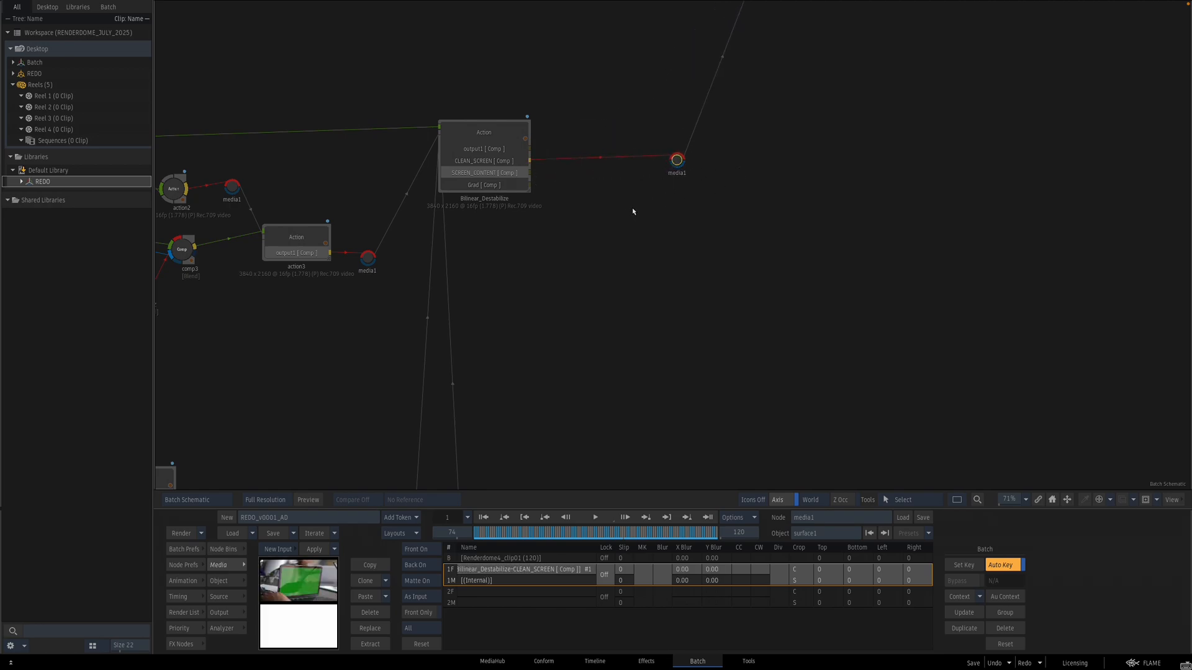
Step: Feed the SCREEN_CONTENT and Grad outputs into CamDestabilize as new media inputs and open that Action
{"action": "key", "text": "p"}
{"action": "key", "text": "p"}
{"action": "left_click_drag", "start_coordinate": [641, 191], "coordinate": [648, 230]}
{"action": "left_click_drag", "start_coordinate": [794, 154], "coordinate": [618, 364]}
{"action": "double_click", "coordinate": [612, 171]}
{"action": "left_click_drag", "start_coordinate": [893, 279], "coordinate": [783, 283]}
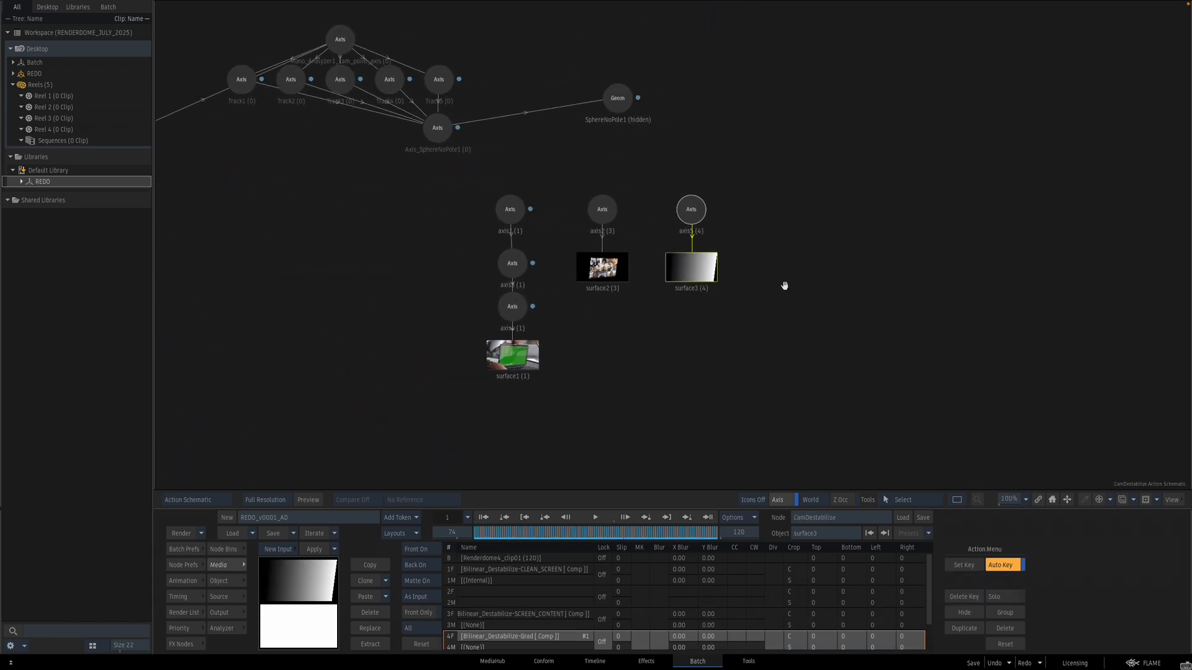
Step: Parent the video-call and gradient surfaces under axis4 alongside the clean screen surface
{"action": "left_click_drag", "start_coordinate": [587, 260], "coordinate": [577, 349]}
{"action": "mouse_move", "coordinate": [581, 316]}
{"action": "left_mouse_down"}
{"action": "mouse_move", "coordinate": [528, 321]}
{"action": "mouse_move", "coordinate": [567, 352]}
{"action": "left_mouse_up"}
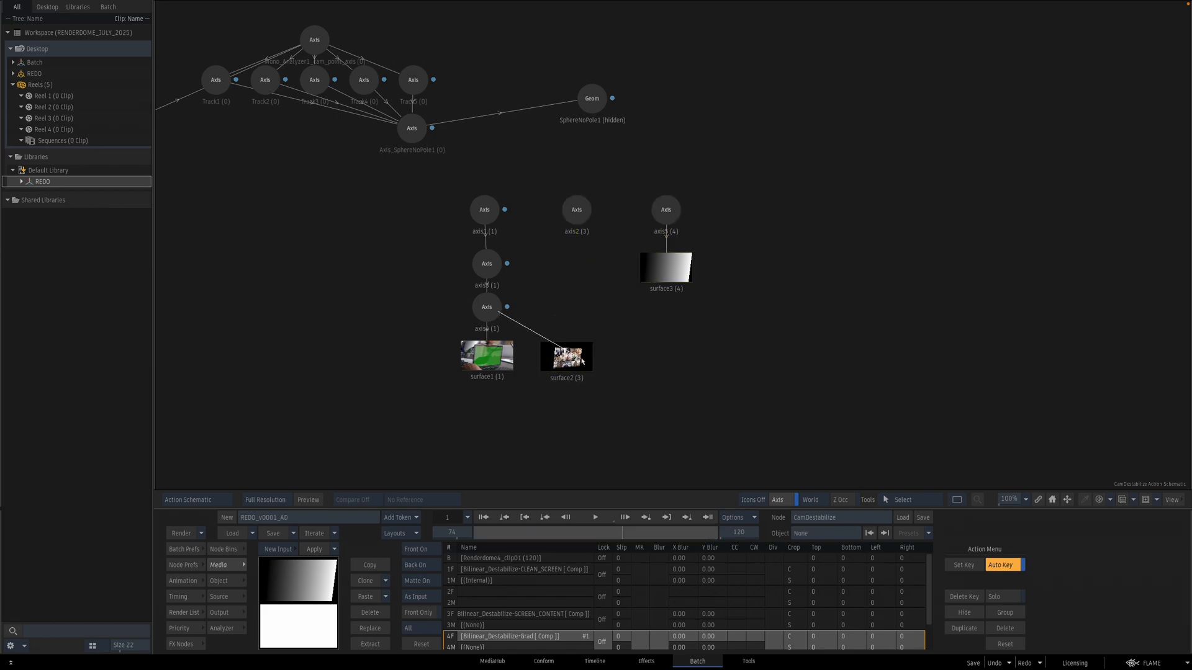
{"action": "left_click_drag", "start_coordinate": [651, 241], "coordinate": [680, 241]}
{"action": "left_click_drag", "start_coordinate": [664, 271], "coordinate": [632, 366]}
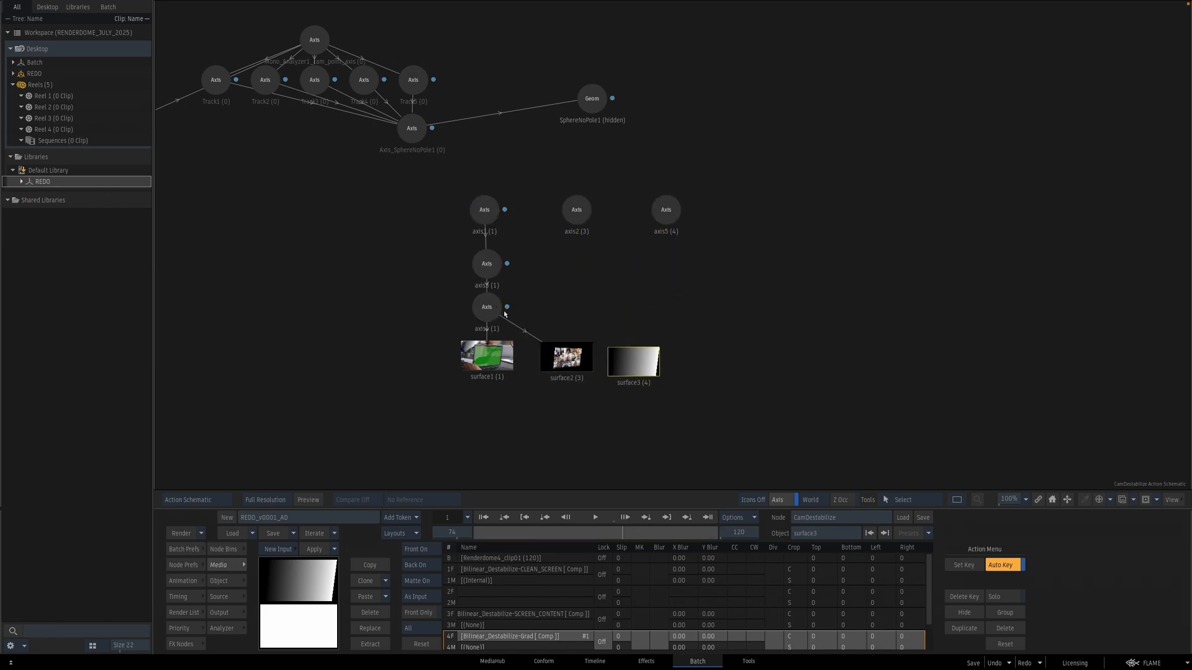
{"action": "mouse_move", "coordinate": [501, 309]}
{"action": "left_mouse_down"}
{"action": "mouse_move", "coordinate": [548, 299]}
{"action": "mouse_move", "coordinate": [643, 364]}
{"action": "left_mouse_up"}
Step: Hide the gradient surface and preview the CamDestabilize composite
{"action": "left_click", "coordinate": [487, 357]}
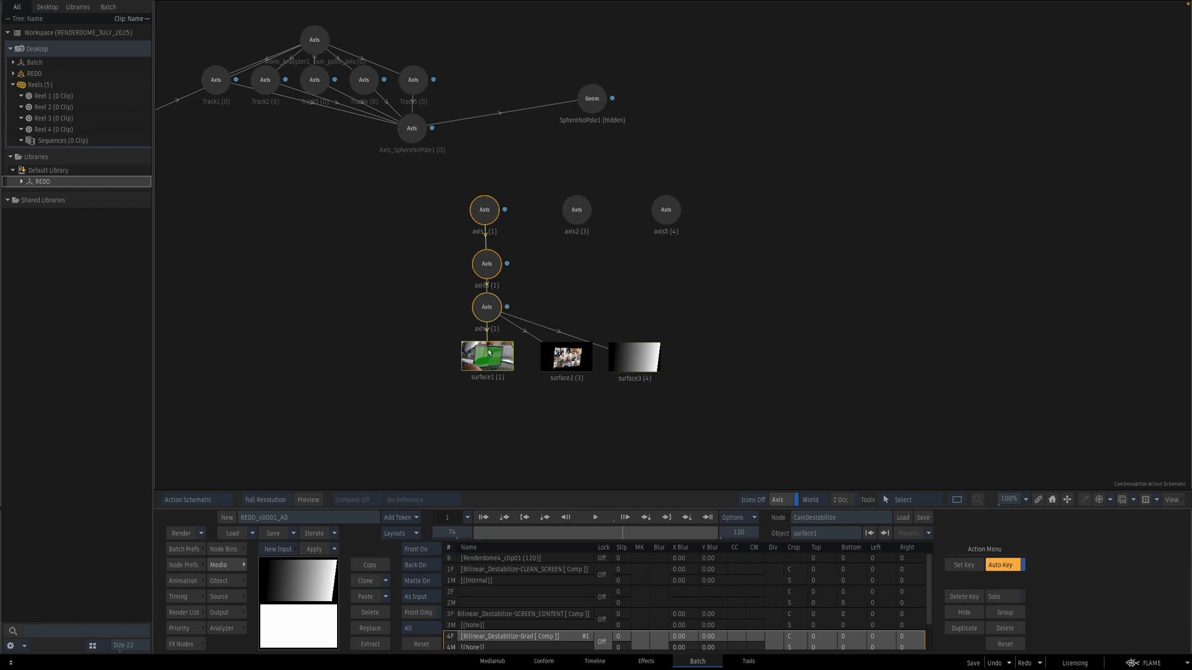
{"action": "left_click", "coordinate": [640, 359]}
{"action": "key", "text": "F4"}
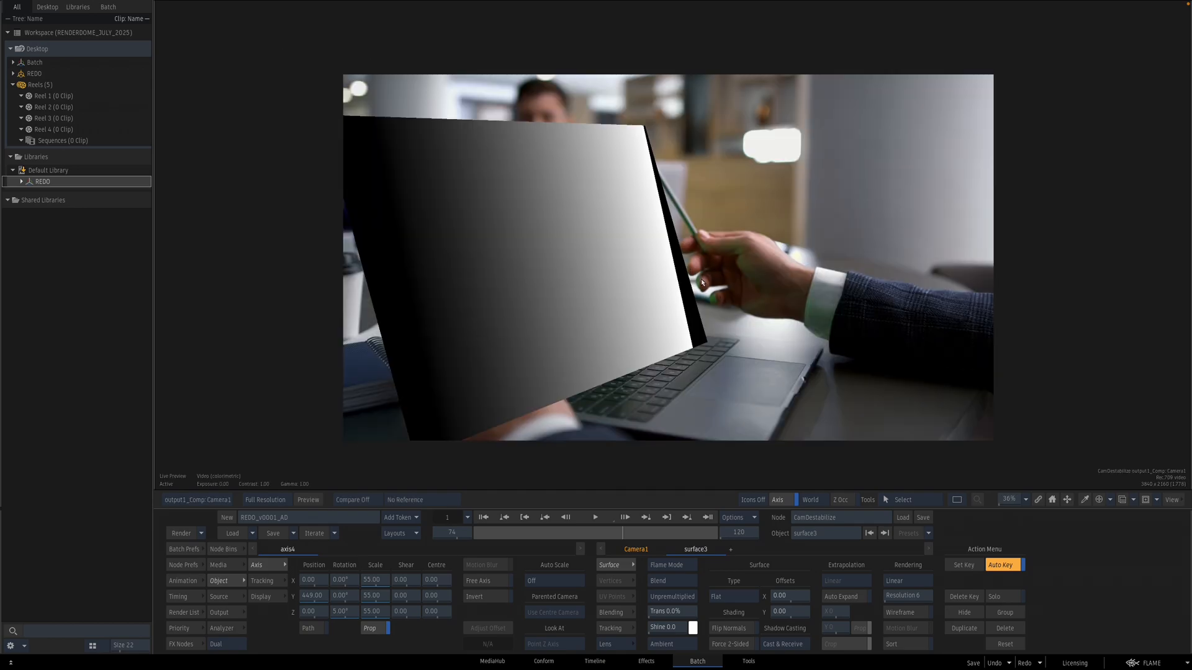
{"action": "key", "text": "Escape"}
{"action": "key", "text": "F4"}
{"action": "key", "text": "h"}
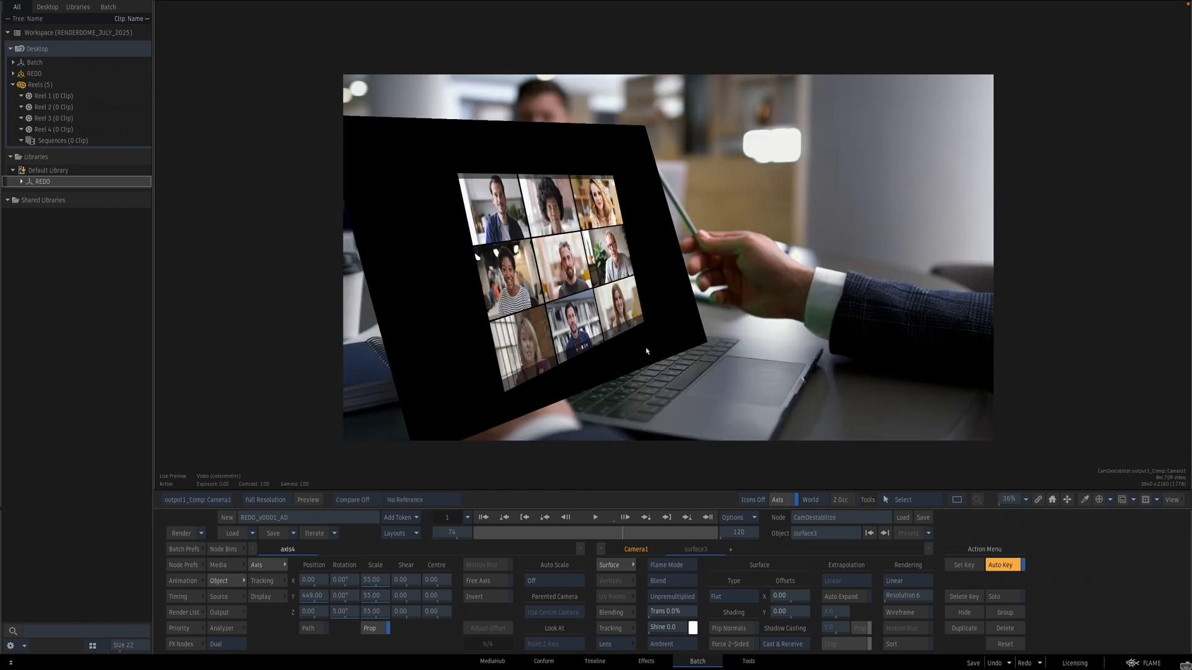
Step: Add a third render layer to the CamDestabilize Action and name it Clean_Screen
{"action": "key", "text": "Escape"}
{"action": "left_click", "coordinate": [568, 359]}
{"action": "key", "text": "F4"}
{"action": "left_click", "coordinate": [223, 613]}
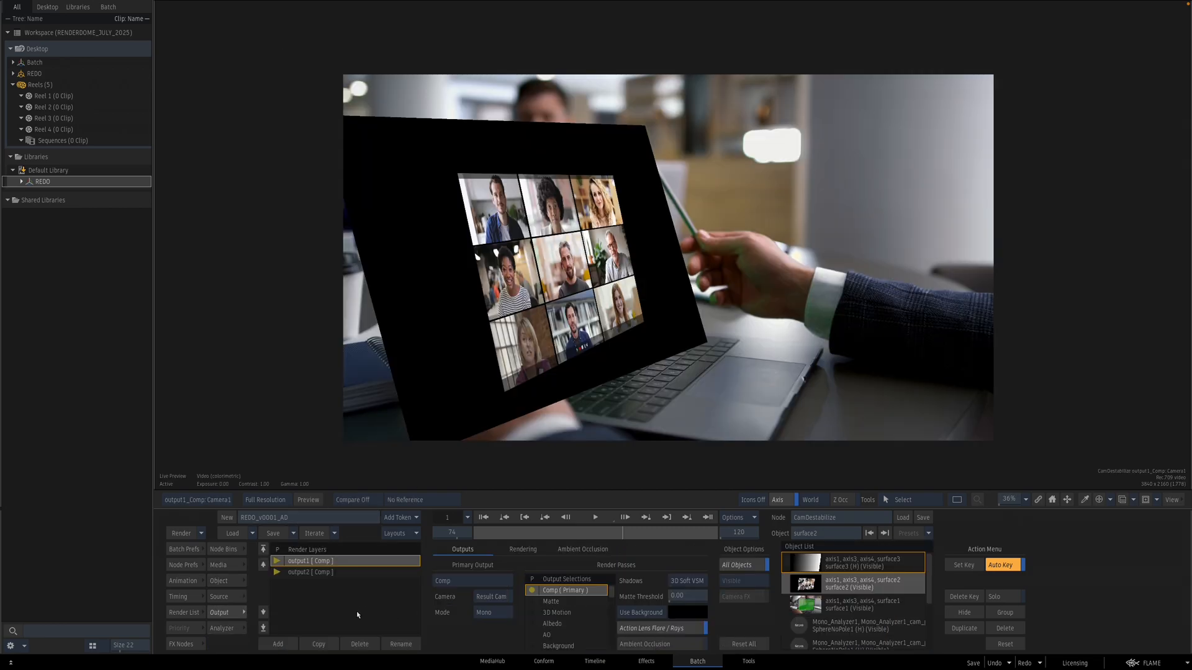
{"action": "left_click", "coordinate": [279, 645]}
{"action": "left_click", "coordinate": [411, 643]}
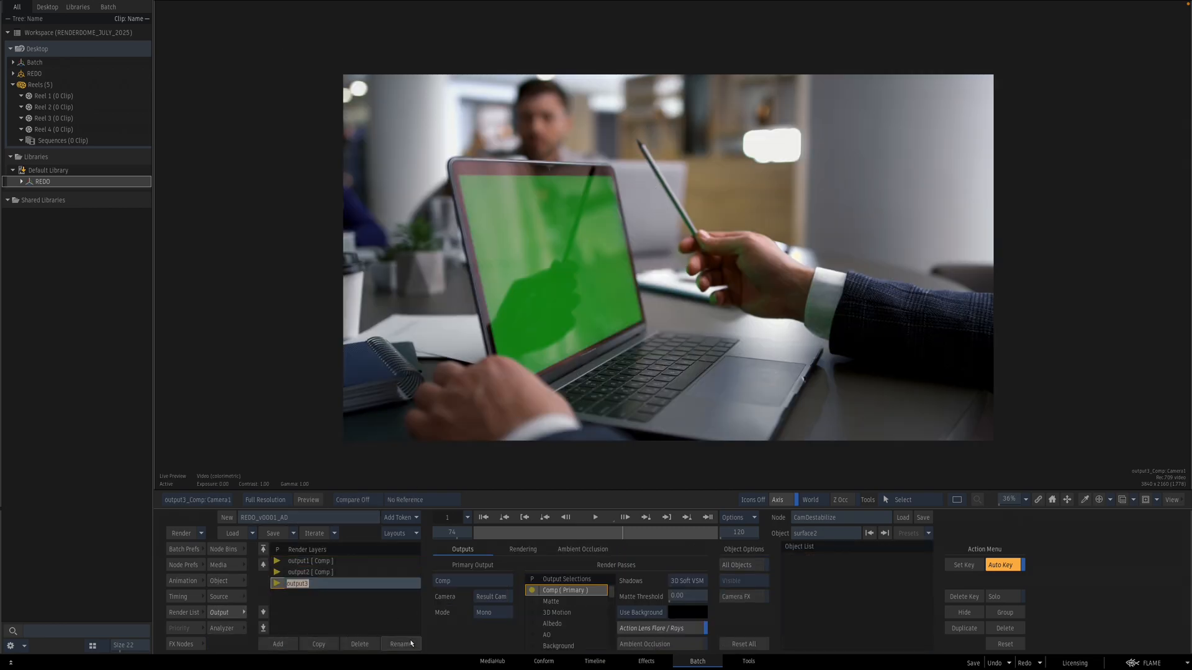
{"action": "type", "text": "Clean_Screen"}
{"action": "key", "text": "Return"}
Step: Add another render layer and name it ScreenContenty
{"action": "left_click", "coordinate": [276, 645]}
{"action": "left_click", "coordinate": [402, 639]}
{"action": "type", "text": "ScreenContenty"}
{"action": "key", "text": "Return"}
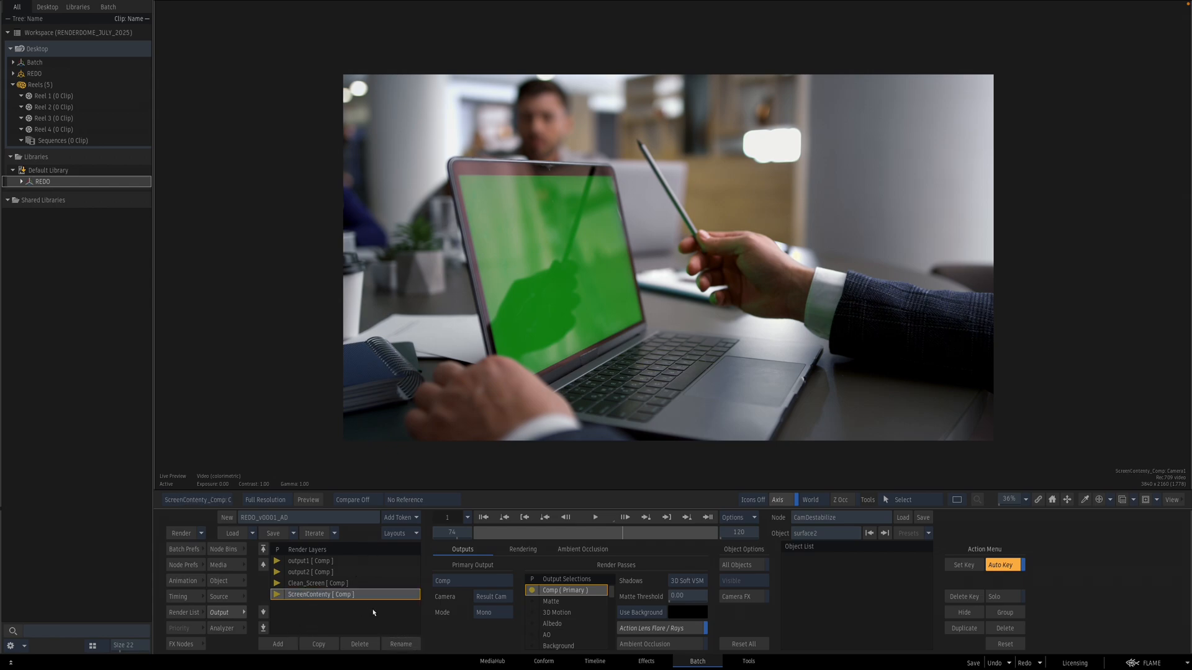
Step: Add a fifth render layer and name it Grad
{"action": "left_click", "coordinate": [278, 645]}
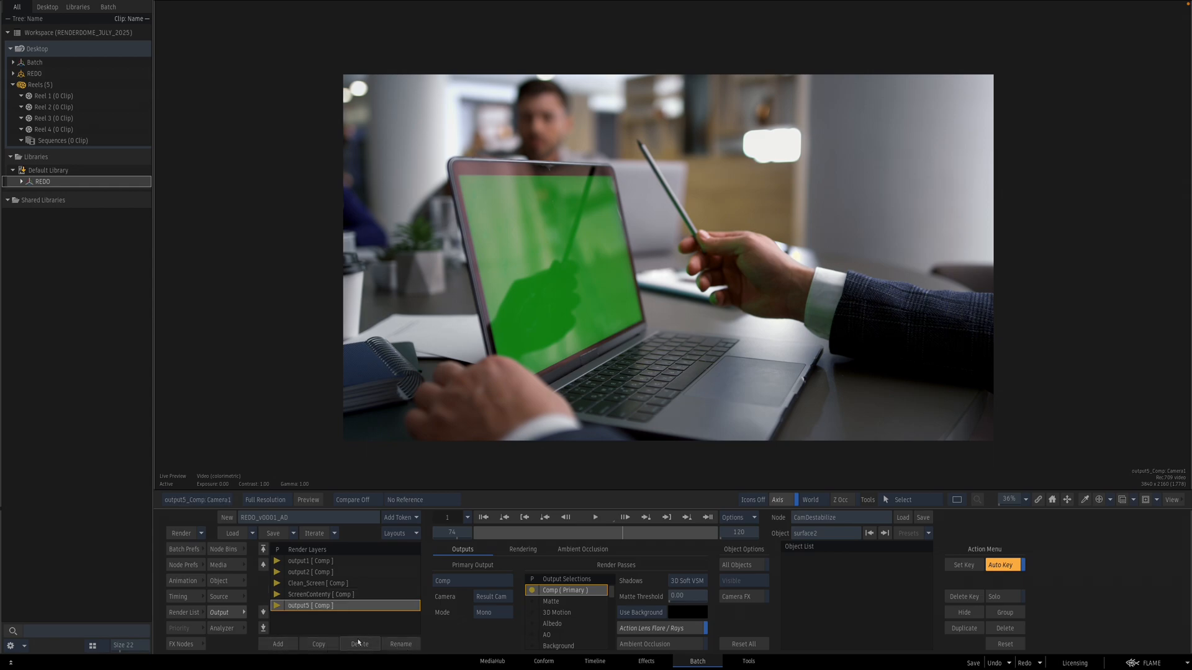
{"action": "left_click", "coordinate": [401, 645]}
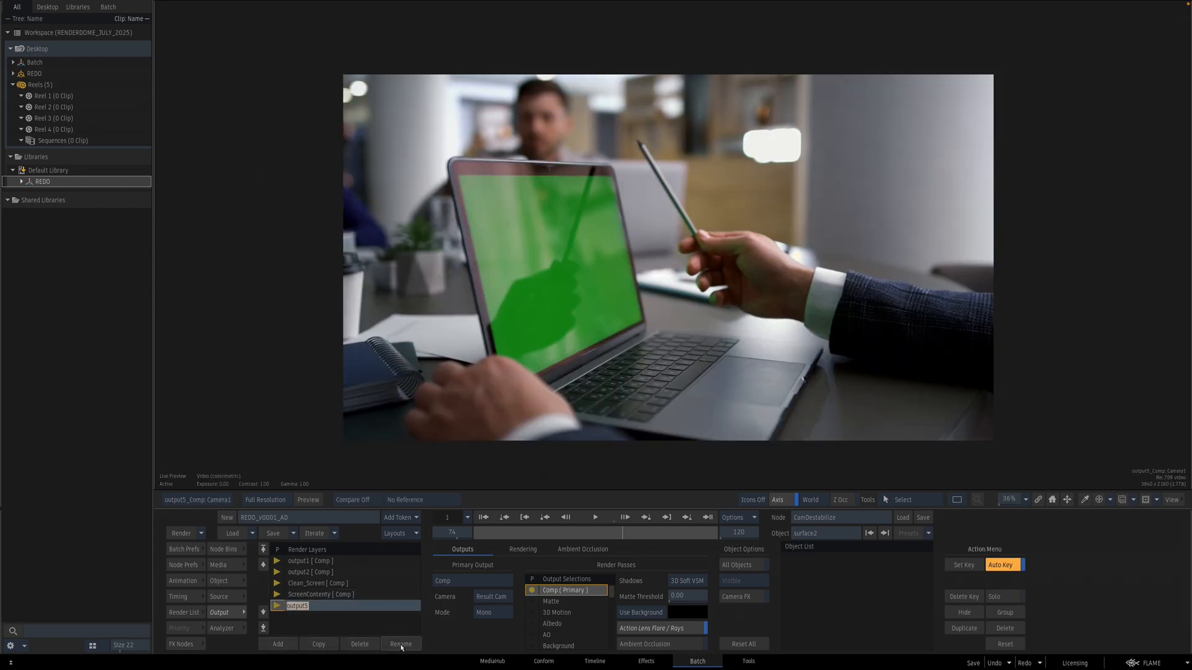
{"action": "type", "text": "Grad"}
{"action": "key", "text": "Return"}
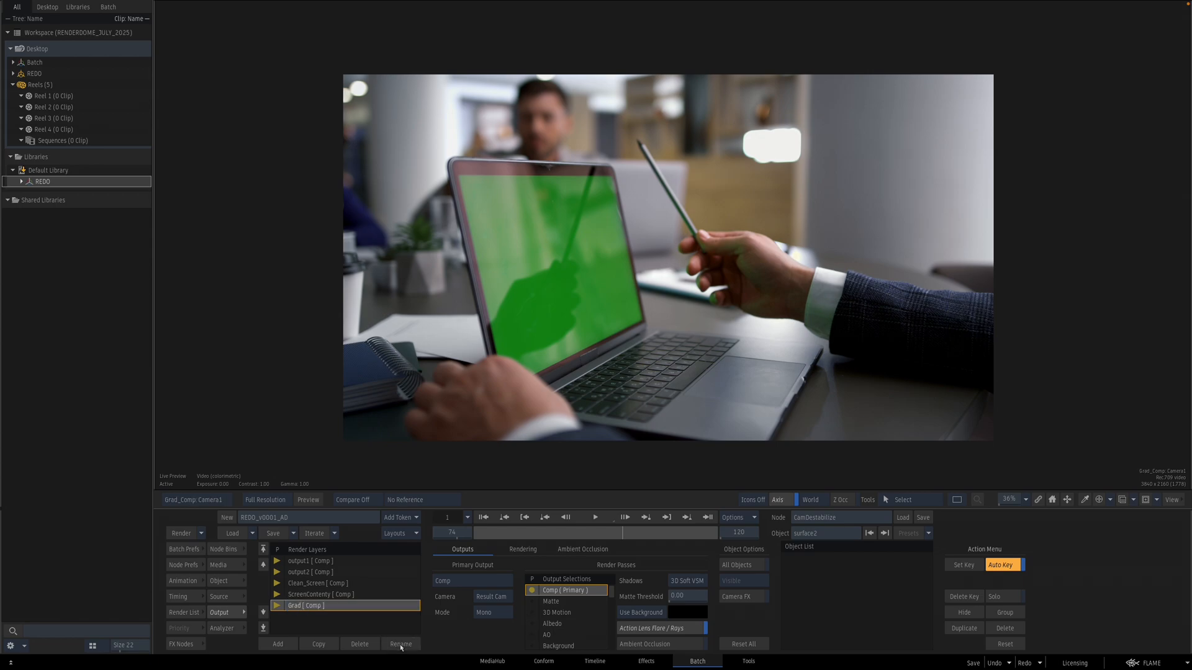
Step: Assign the gradient surface and its parent axes to the Grad layer and give it a solid colour background
{"action": "key", "text": "e"}
{"action": "left_click", "coordinate": [638, 356]}
{"action": "left_click", "coordinate": [487, 308]}
{"action": "left_click", "coordinate": [488, 263]}
{"action": "left_click", "coordinate": [488, 211]}
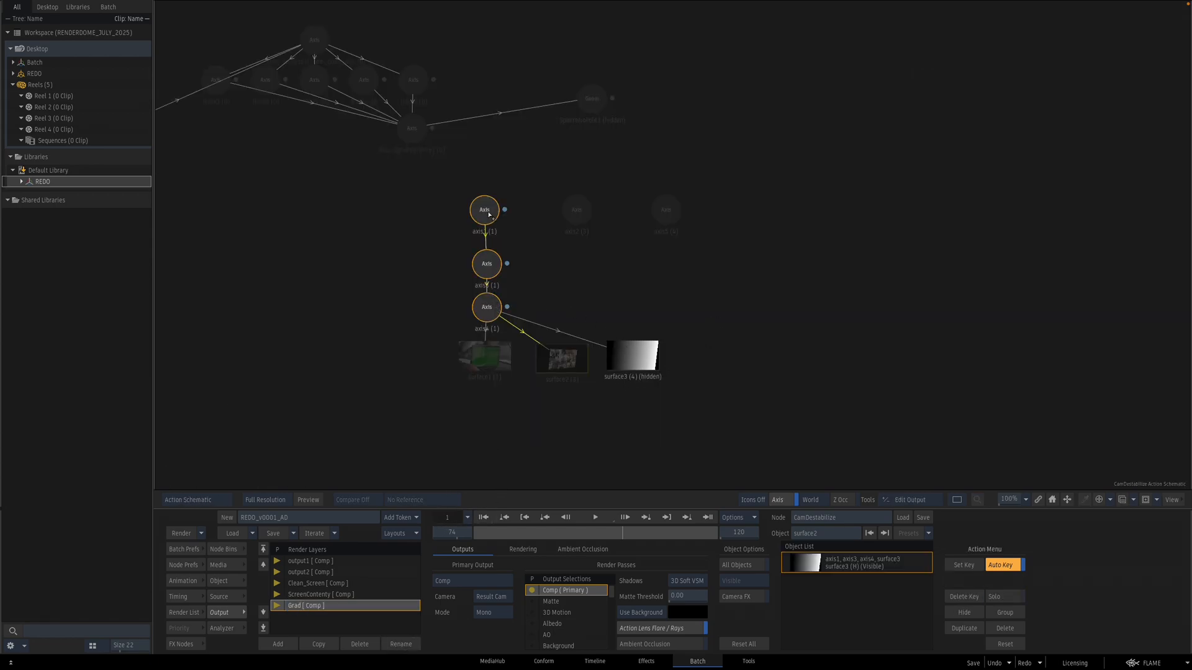
{"action": "left_click", "coordinate": [620, 613]}
Step: Assign the video-call surface and its parent axes to the ScreenContenty layer with a solid colour background
{"action": "left_click", "coordinate": [337, 595]}
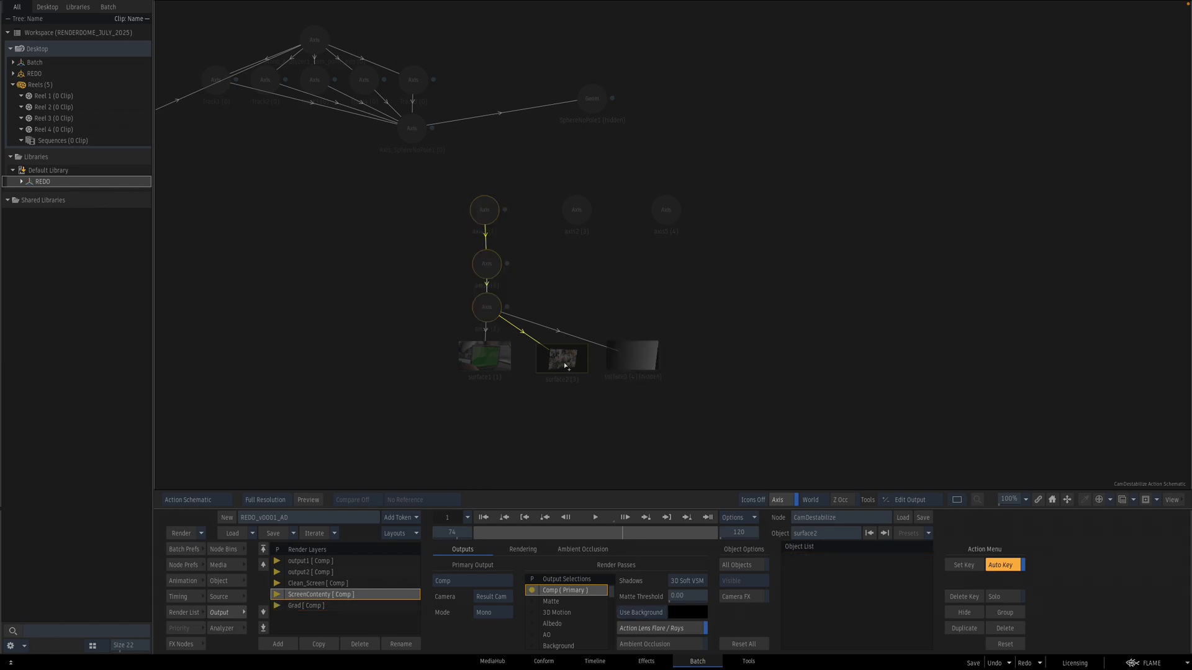
{"action": "left_click", "coordinate": [562, 359]}
{"action": "left_click", "coordinate": [487, 307]}
{"action": "left_click", "coordinate": [486, 263]}
{"action": "left_click", "coordinate": [481, 208]}
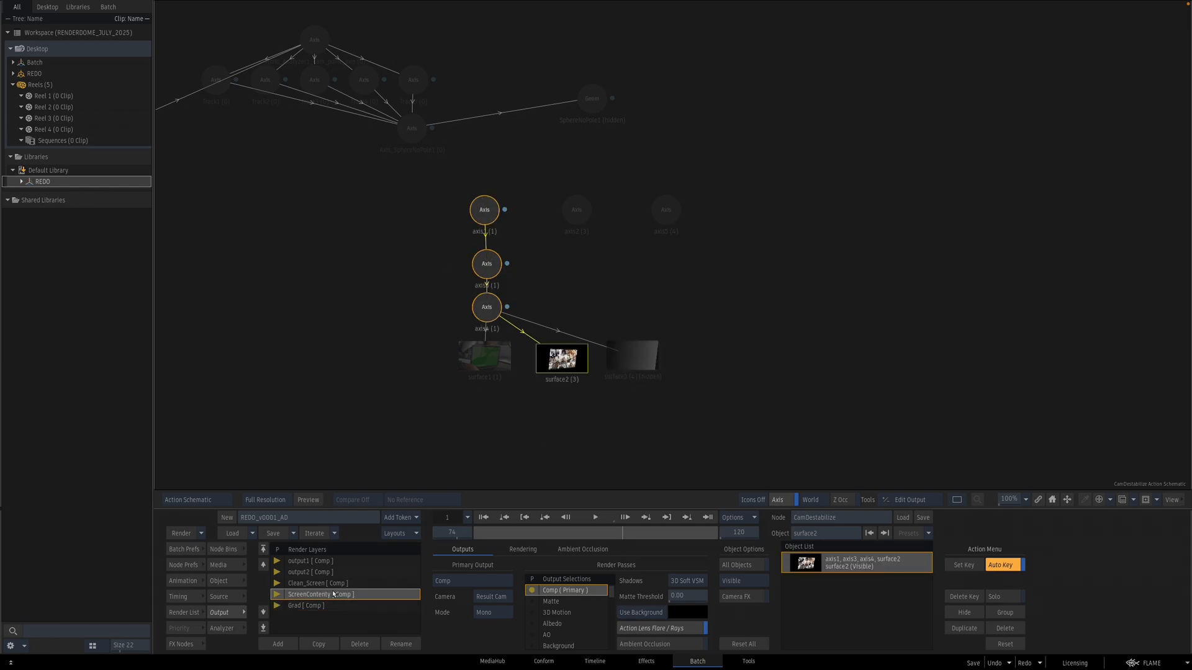
{"action": "left_click", "coordinate": [658, 615]}
Step: Preview the Grad, ScreenContenty and Clean_Screen render layer outputs
{"action": "key", "text": "F4"}
{"action": "key", "text": "Escape"}
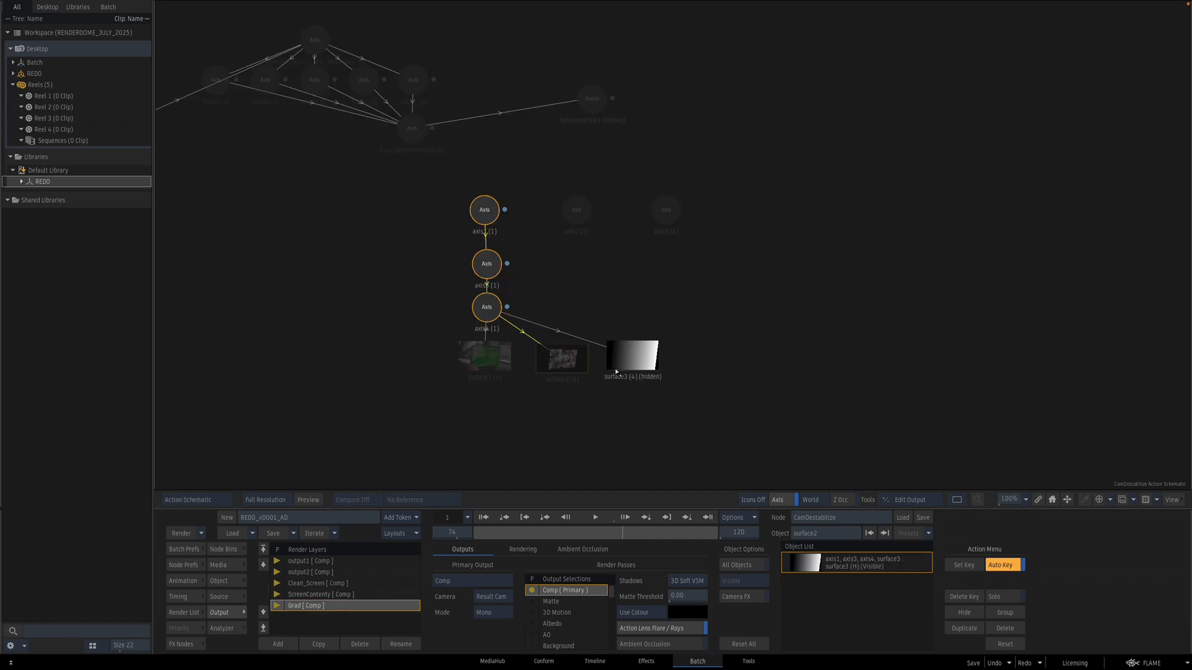
{"action": "left_click", "coordinate": [633, 360]}
{"action": "key", "text": "F4"}
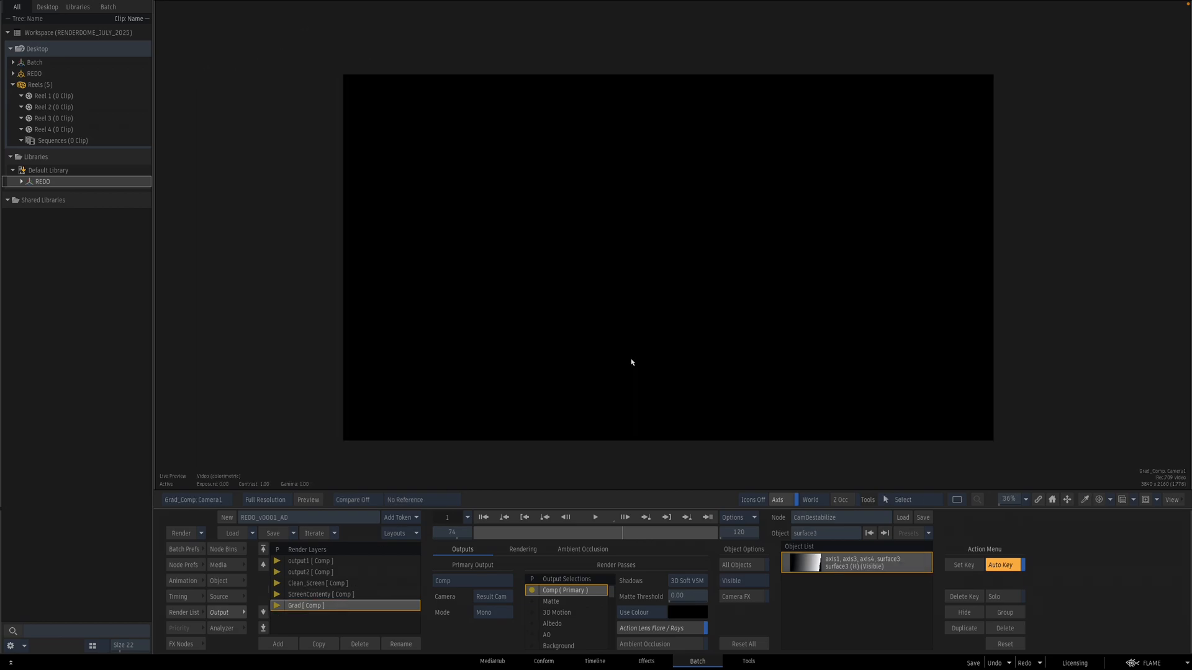
{"action": "left_click", "coordinate": [336, 594]}
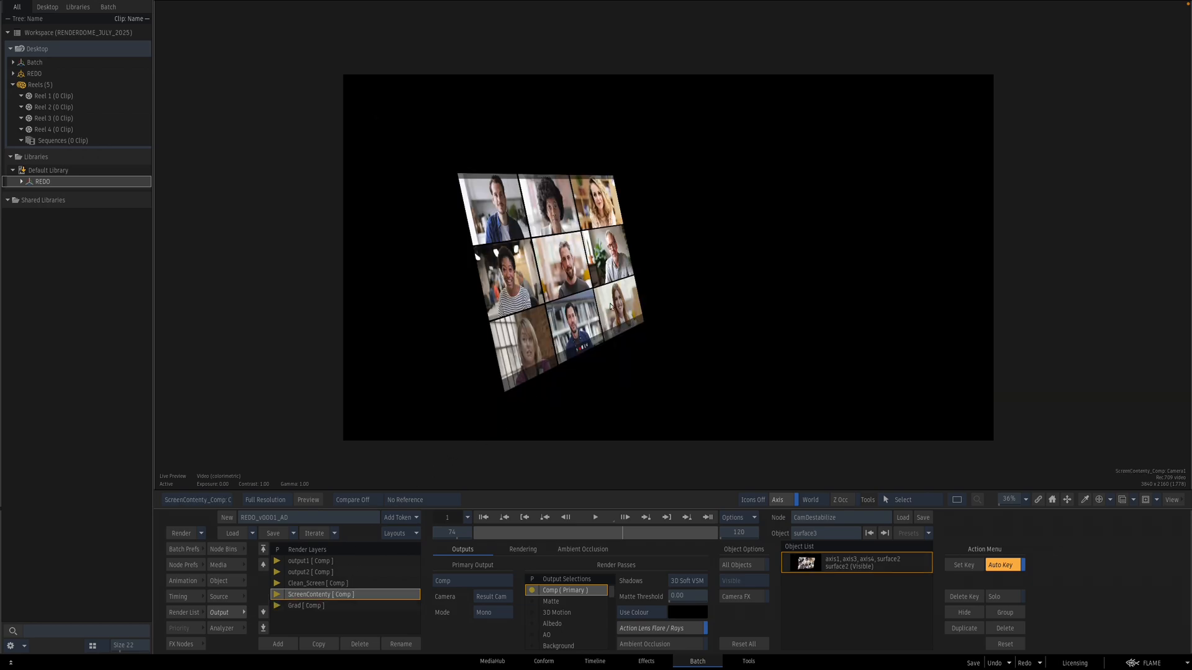
{"action": "left_click", "coordinate": [332, 584]}
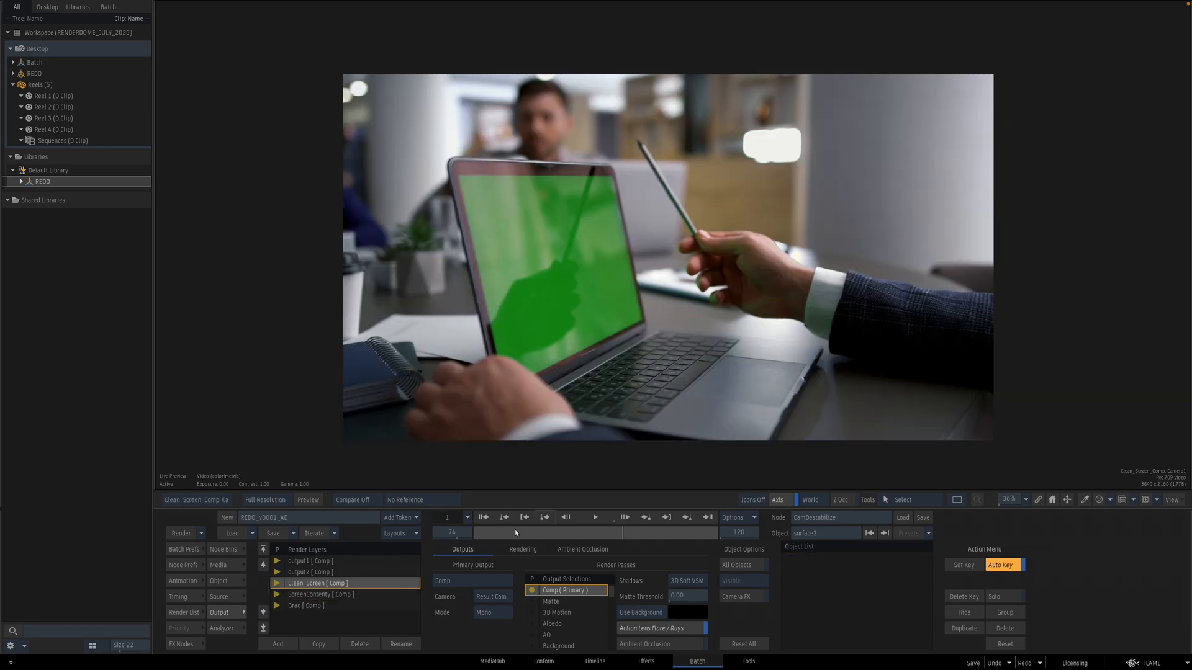
{"action": "left_click", "coordinate": [356, 595]}
{"action": "left_click", "coordinate": [362, 584]}
Step: Assign the clean screen surface with its axis hierarchy to the Clean_Screen layer
{"action": "key", "text": "Escape"}
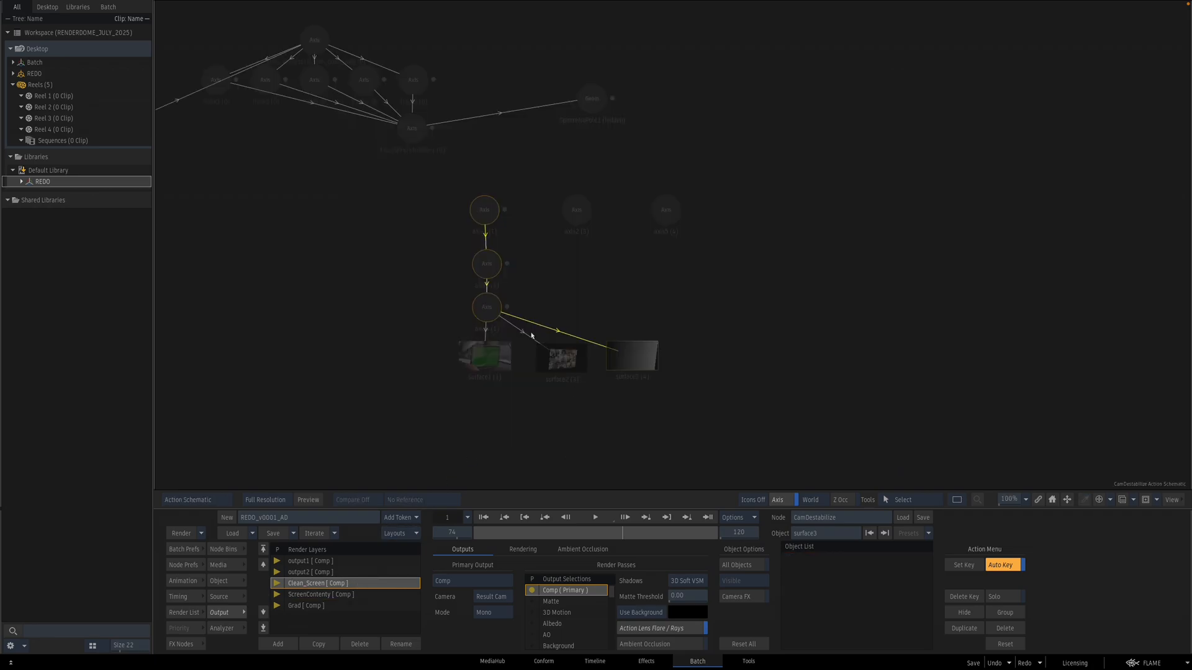
{"action": "key", "text": "shift+o"}
{"action": "left_click", "coordinate": [498, 366]}
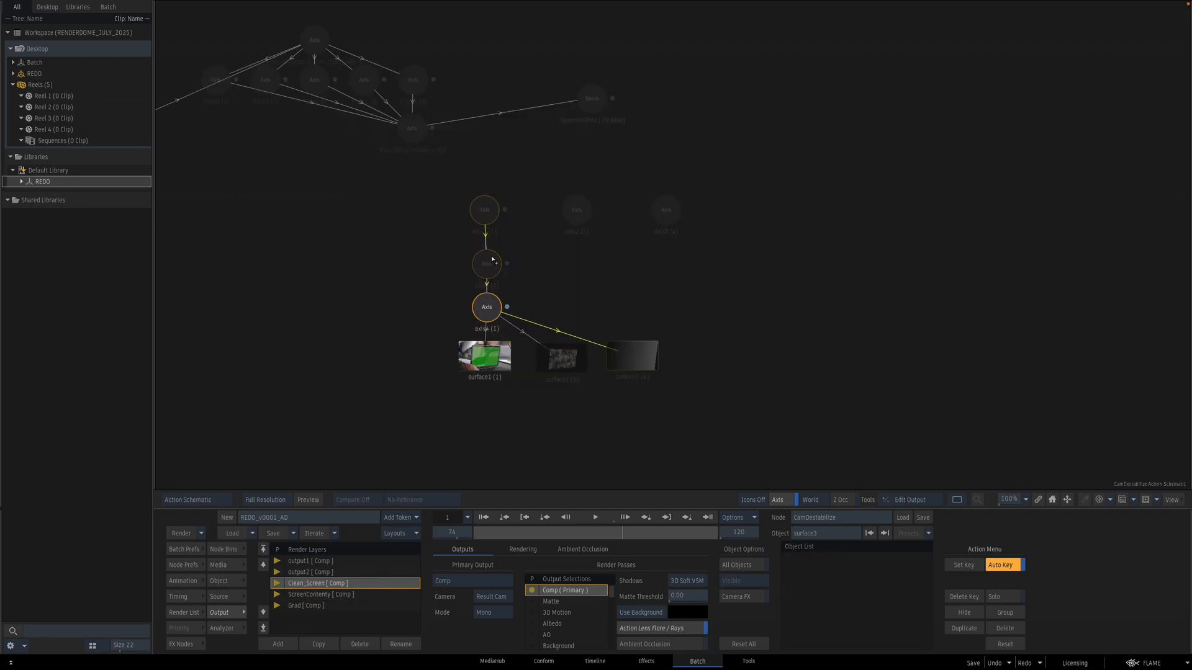
{"action": "key", "text": "Escape"}
{"action": "left_click", "coordinate": [635, 611]}
{"action": "left_click", "coordinate": [639, 612]}
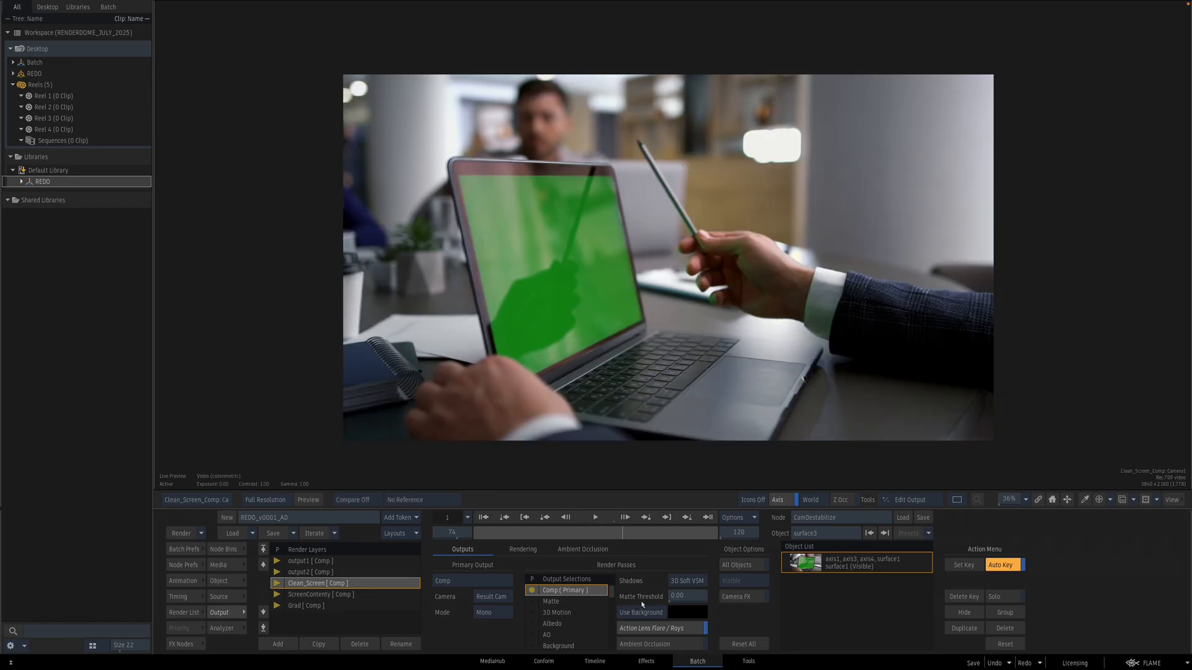
Step: Add a Master Keyer node and the crok_additive_key Matchbox shader from the LOGIK folder to the batch schematic
{"action": "key", "text": "Escape"}
{"action": "left_click_drag", "start_coordinate": [718, 339], "coordinate": [705, 341]}
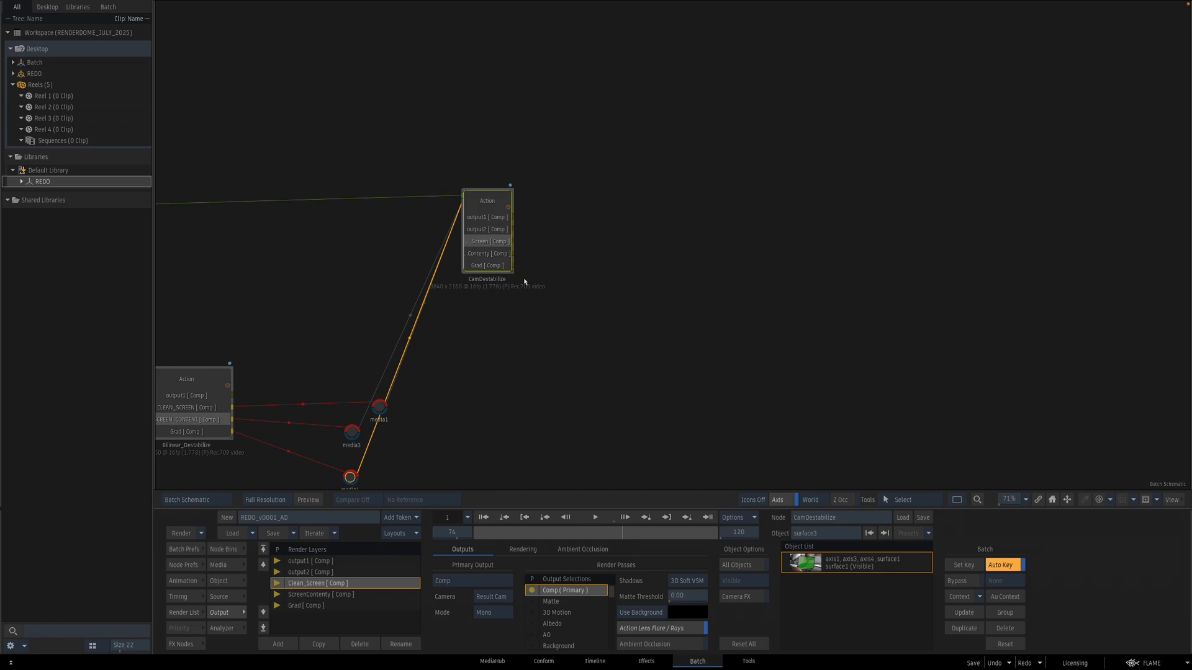
{"action": "left_click_drag", "start_coordinate": [510, 270], "coordinate": [540, 271]}
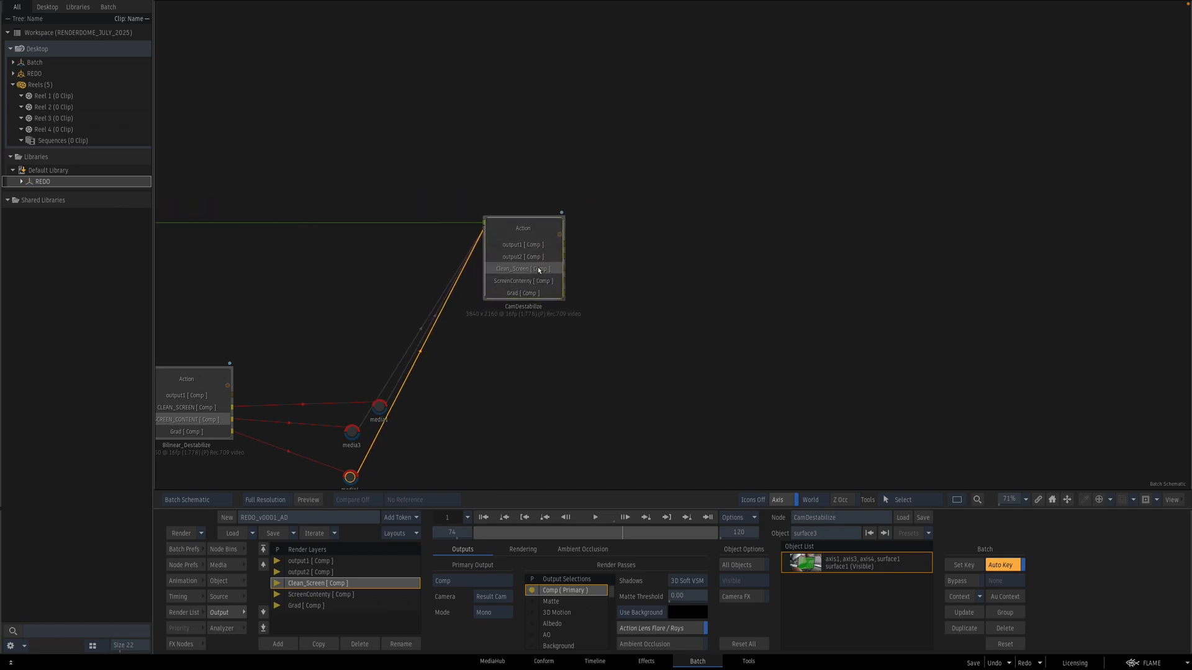
{"action": "left_click_drag", "start_coordinate": [766, 250], "coordinate": [660, 282]}
{"action": "left_click", "coordinate": [199, 645]}
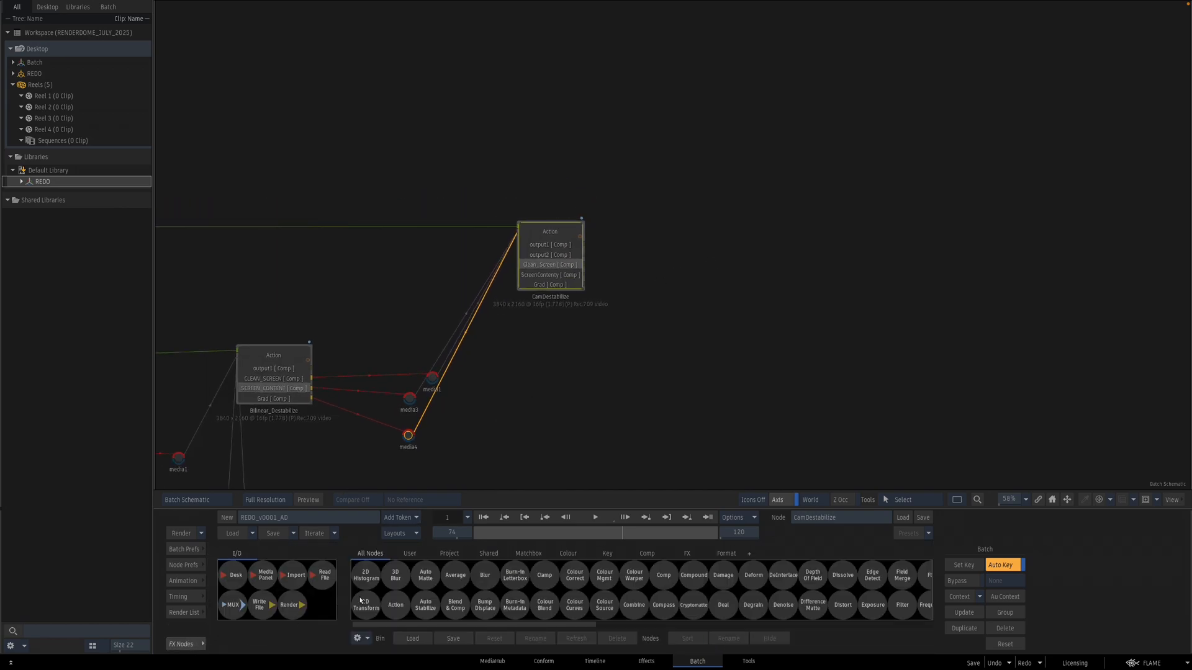
{"action": "scroll", "coordinate": [689, 586], "scroll_direction": "right", "scroll_amount": 5}
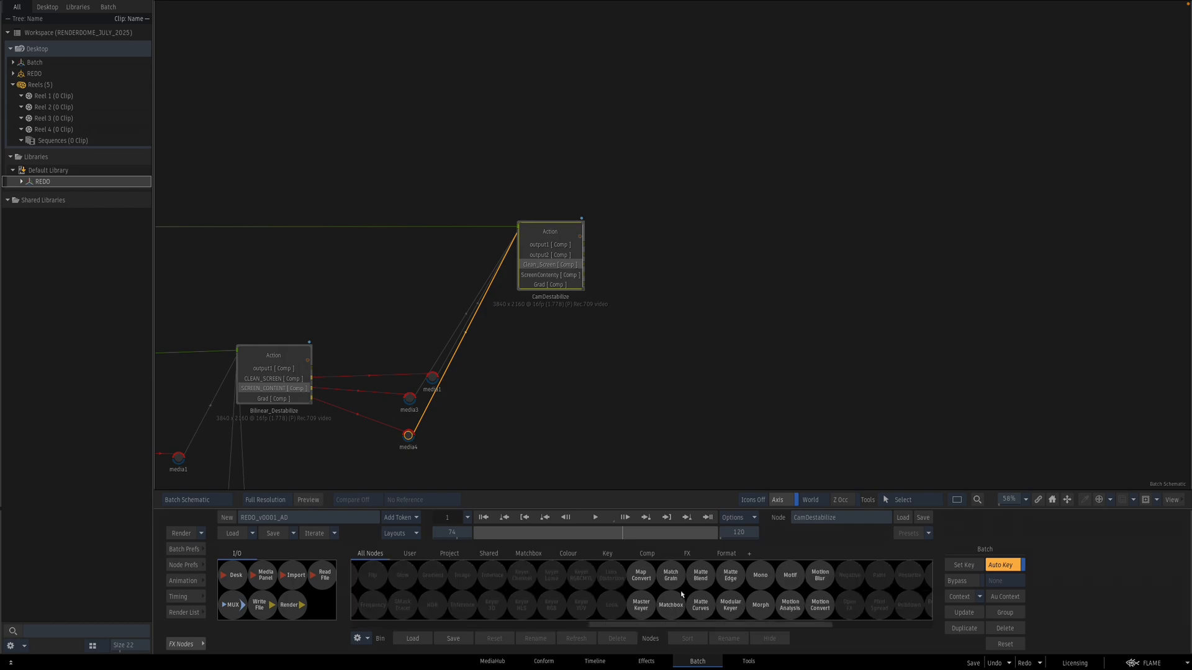
{"action": "left_click_drag", "start_coordinate": [642, 607], "coordinate": [727, 234]}
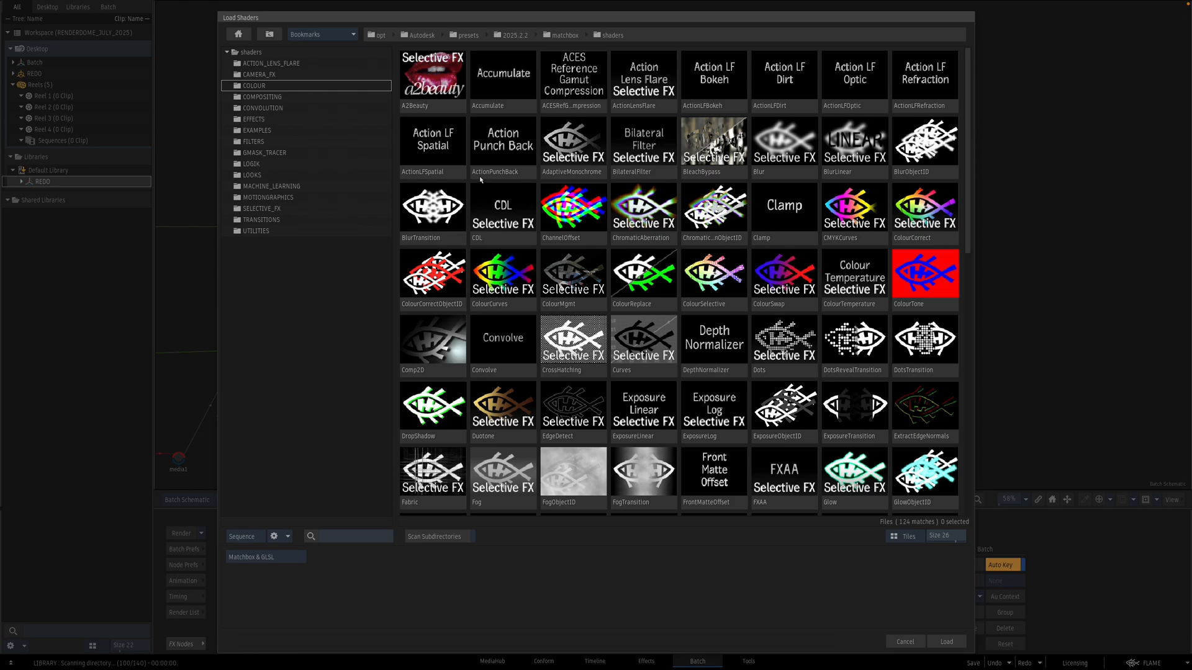
{"action": "double_click", "coordinate": [271, 165]}
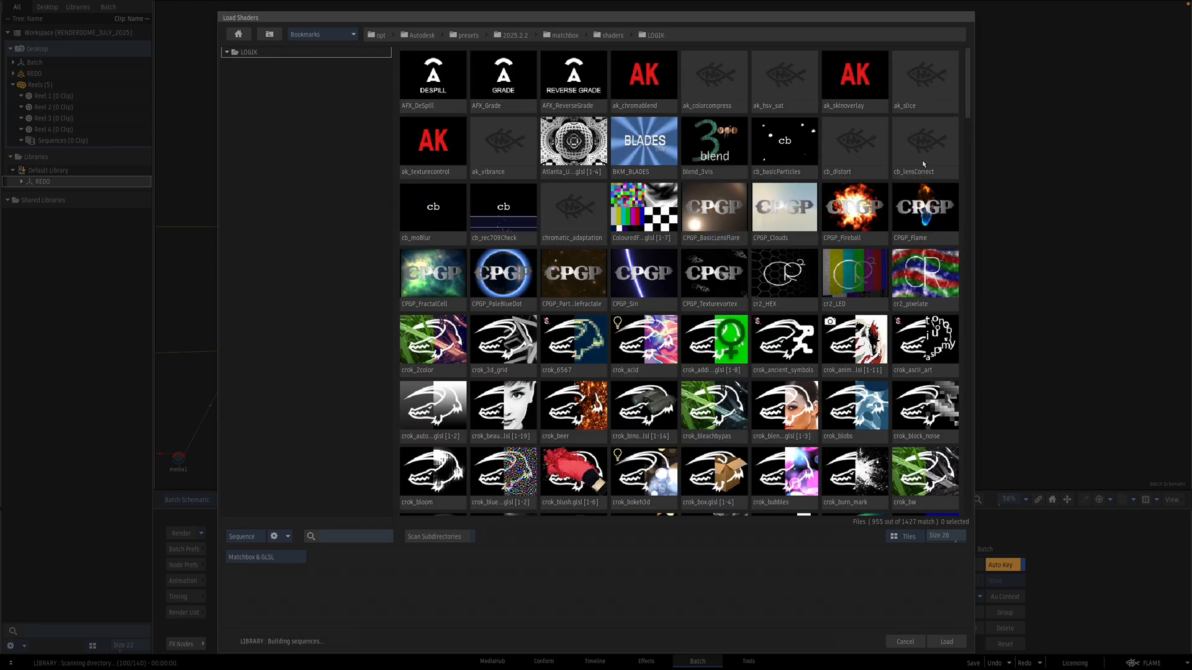
{"action": "double_click", "coordinate": [687, 360]}
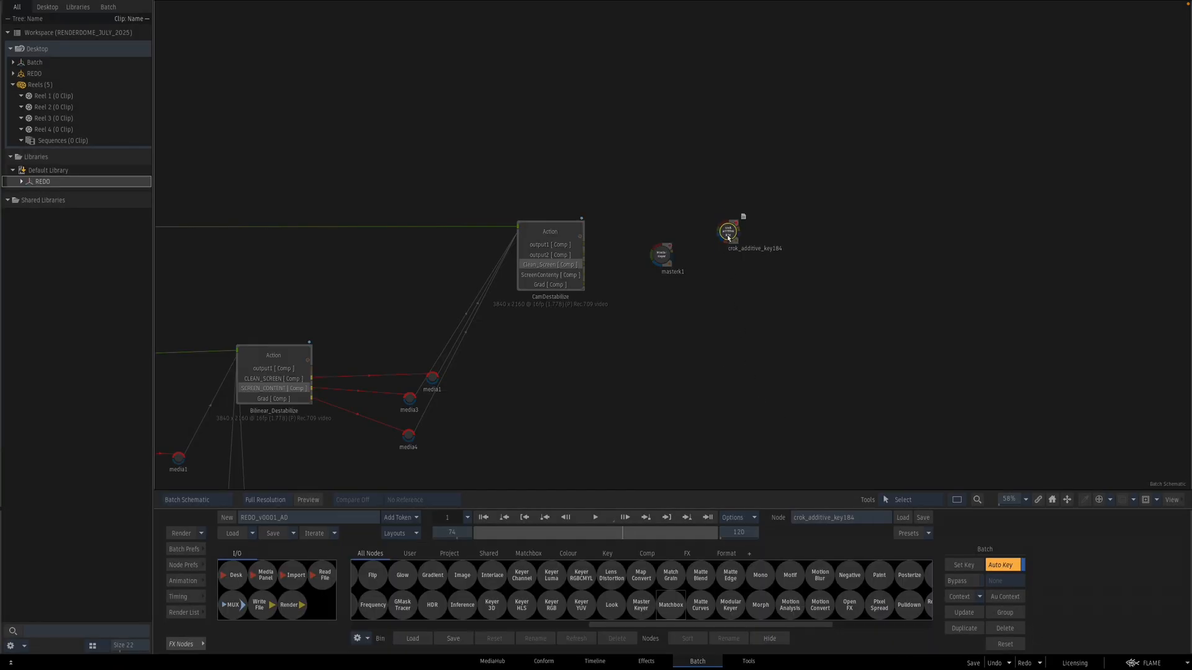
Step: Connect the Master Keyer to the Clean_Screen output, set its result to Front CC, and sample the green screen
{"action": "left_click_drag", "start_coordinate": [666, 254], "coordinate": [611, 260]}
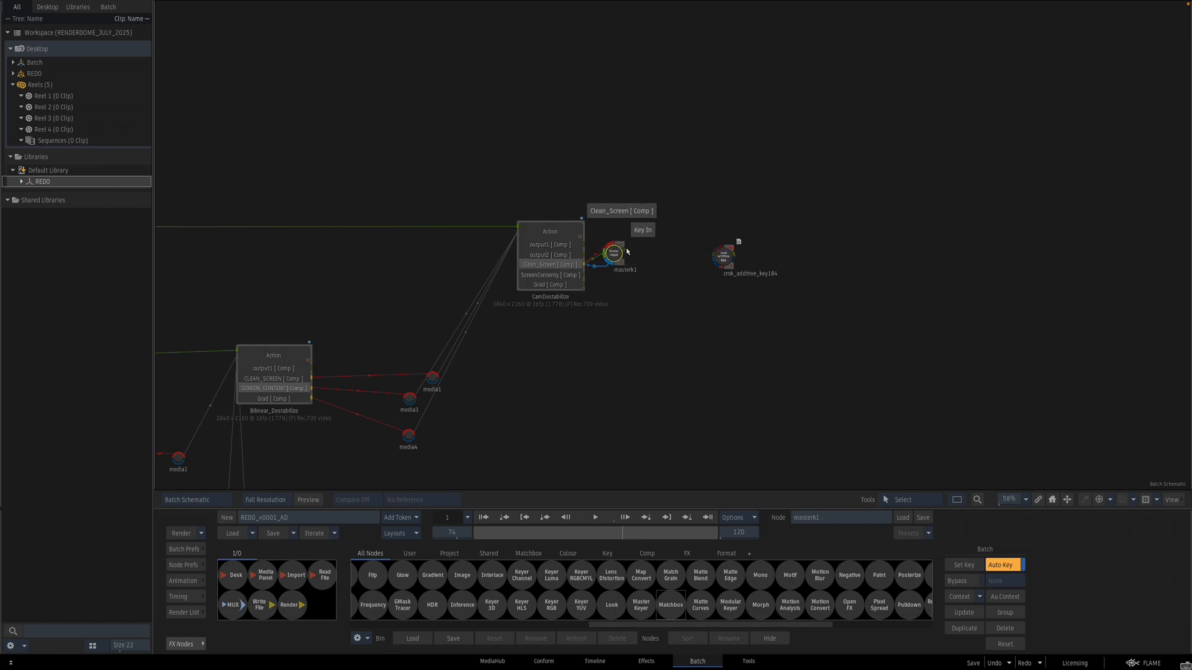
{"action": "double_click", "coordinate": [608, 260]}
{"action": "left_click", "coordinate": [330, 566]}
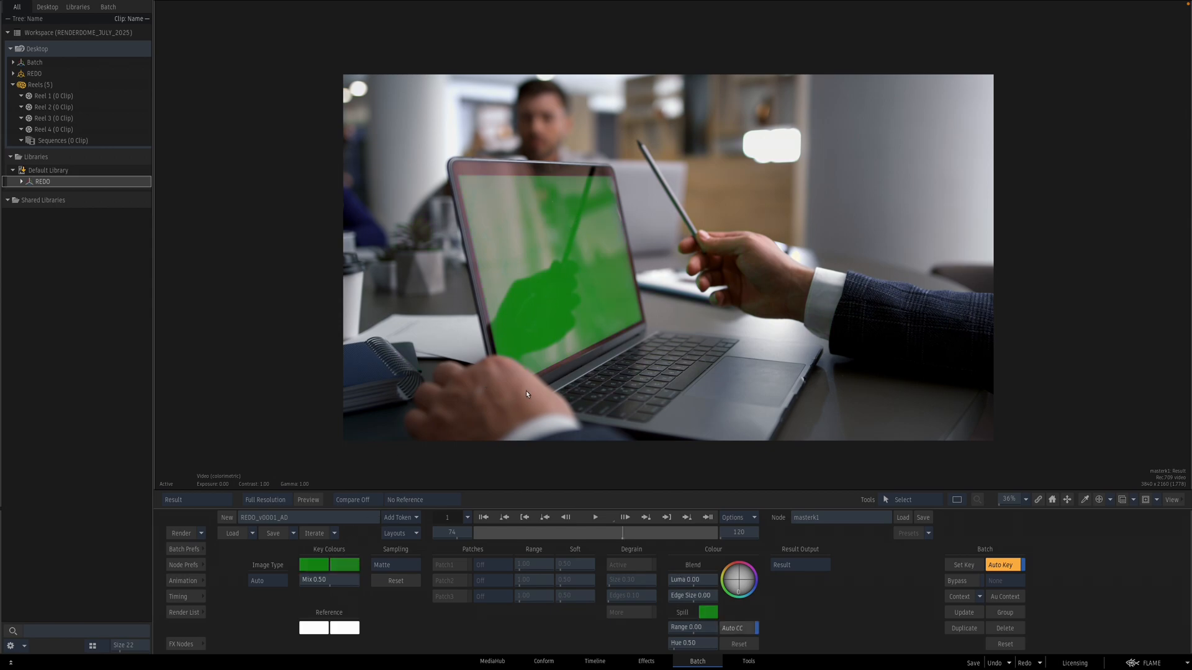
{"action": "left_click", "coordinate": [798, 566]}
{"action": "left_click", "coordinate": [801, 551]}
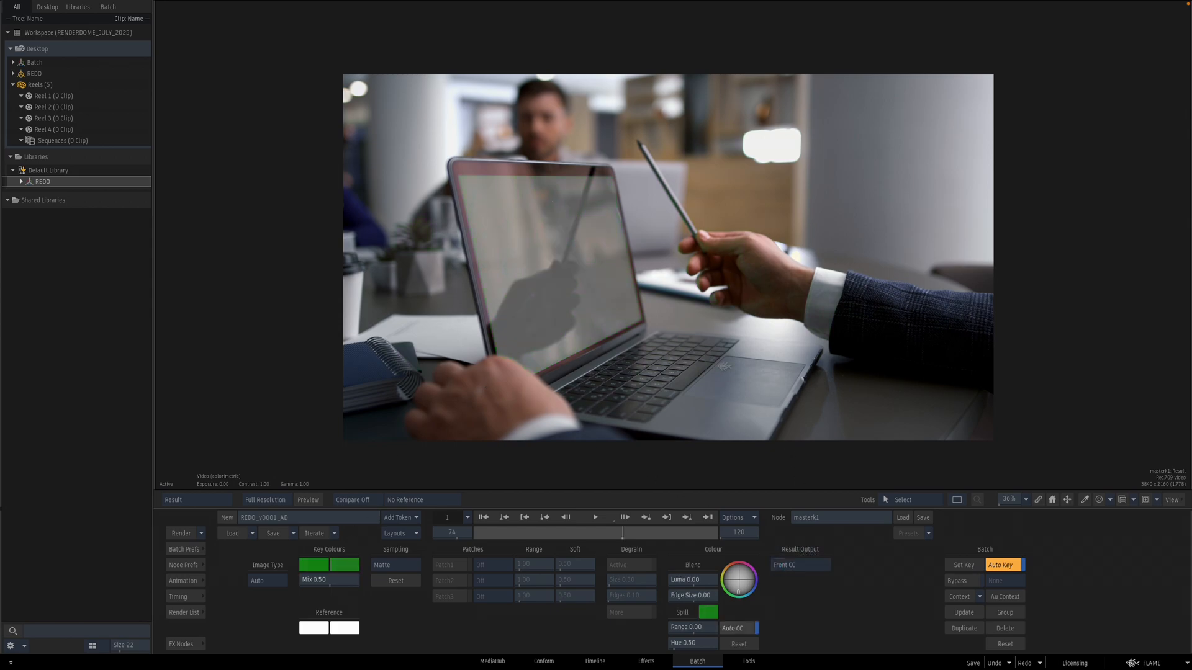
{"action": "left_click_drag", "start_coordinate": [485, 317], "coordinate": [732, 309]}
{"action": "key", "text": "F1"}
{"action": "key", "text": "F4"}
{"action": "key", "text": "F1"}
{"action": "key", "text": "F4"}
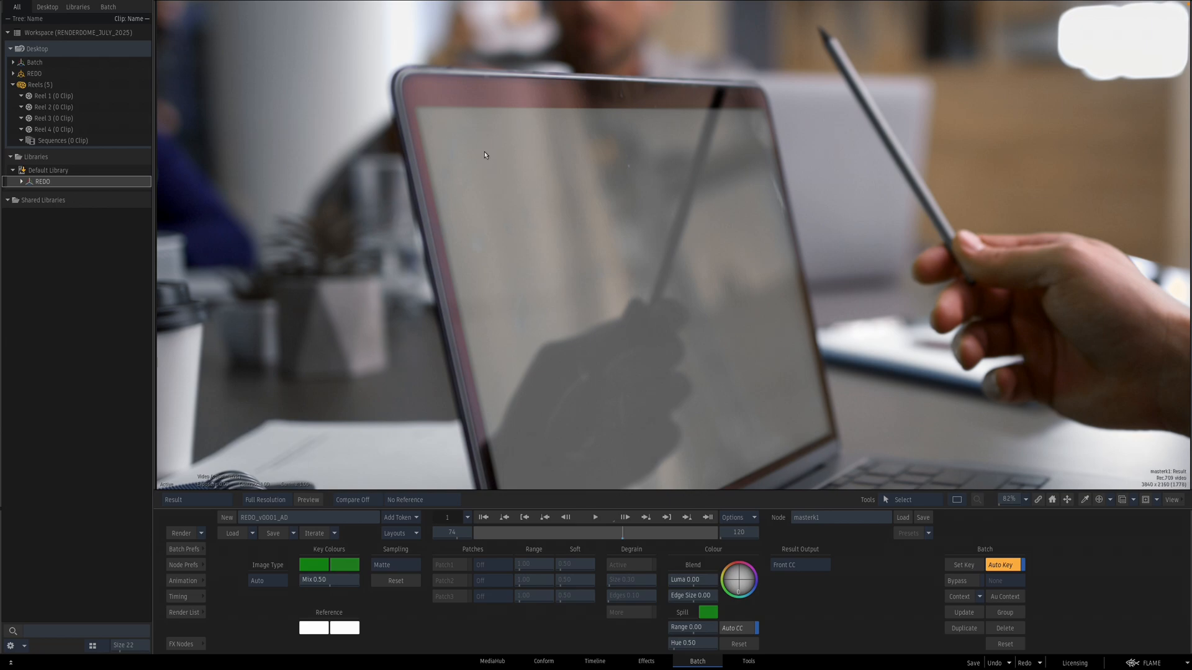
Step: Wire the keyer and CamDestabilize outputs into crok_additive_key and inspect its three inputs and result
{"action": "key", "text": "F4"}
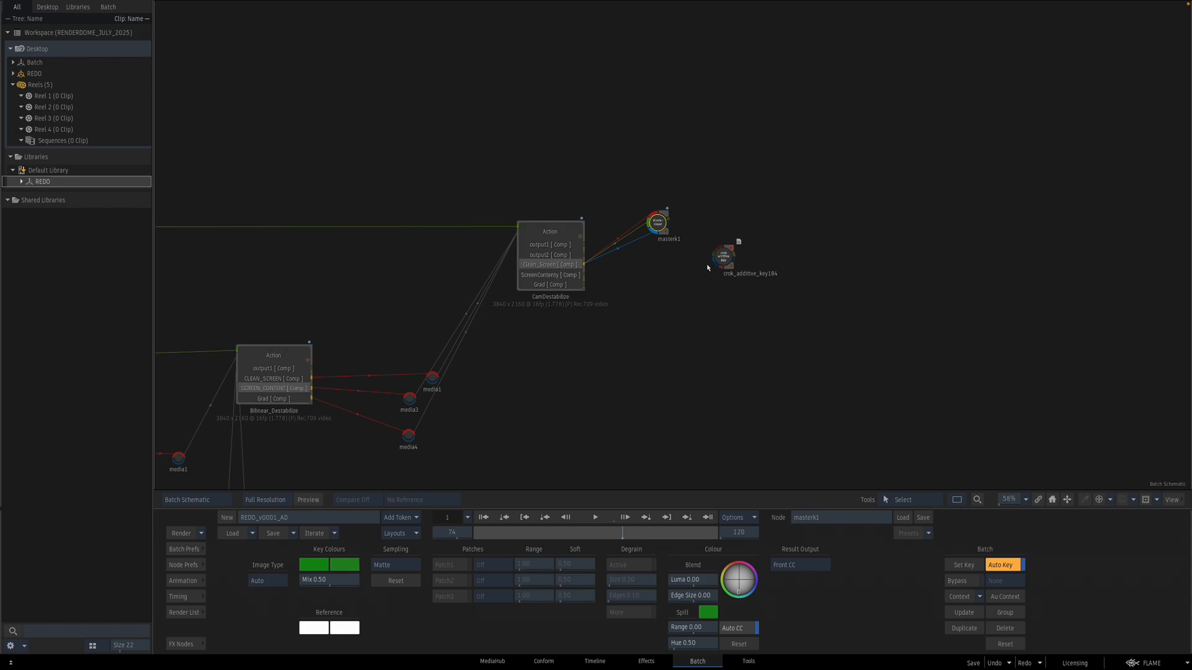
{"action": "mouse_move", "coordinate": [728, 267]}
{"action": "left_mouse_down"}
{"action": "mouse_move", "coordinate": [624, 277]}
{"action": "mouse_move", "coordinate": [696, 271]}
{"action": "mouse_move", "coordinate": [724, 236]}
{"action": "mouse_move", "coordinate": [697, 224]}
{"action": "mouse_move", "coordinate": [727, 228]}
{"action": "mouse_move", "coordinate": [736, 244]}
{"action": "mouse_move", "coordinate": [718, 266]}
{"action": "mouse_move", "coordinate": [605, 278]}
{"action": "mouse_move", "coordinate": [740, 265]}
{"action": "left_mouse_up"}
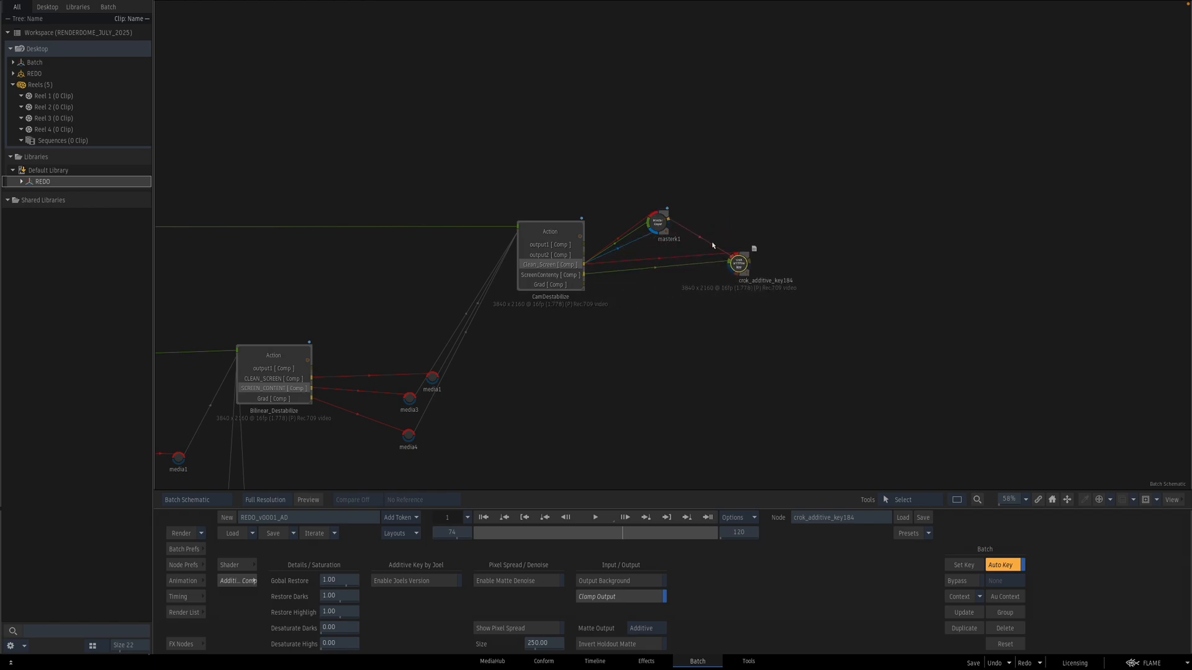
{"action": "left_click", "coordinate": [732, 268]}
{"action": "key", "text": "F1"}
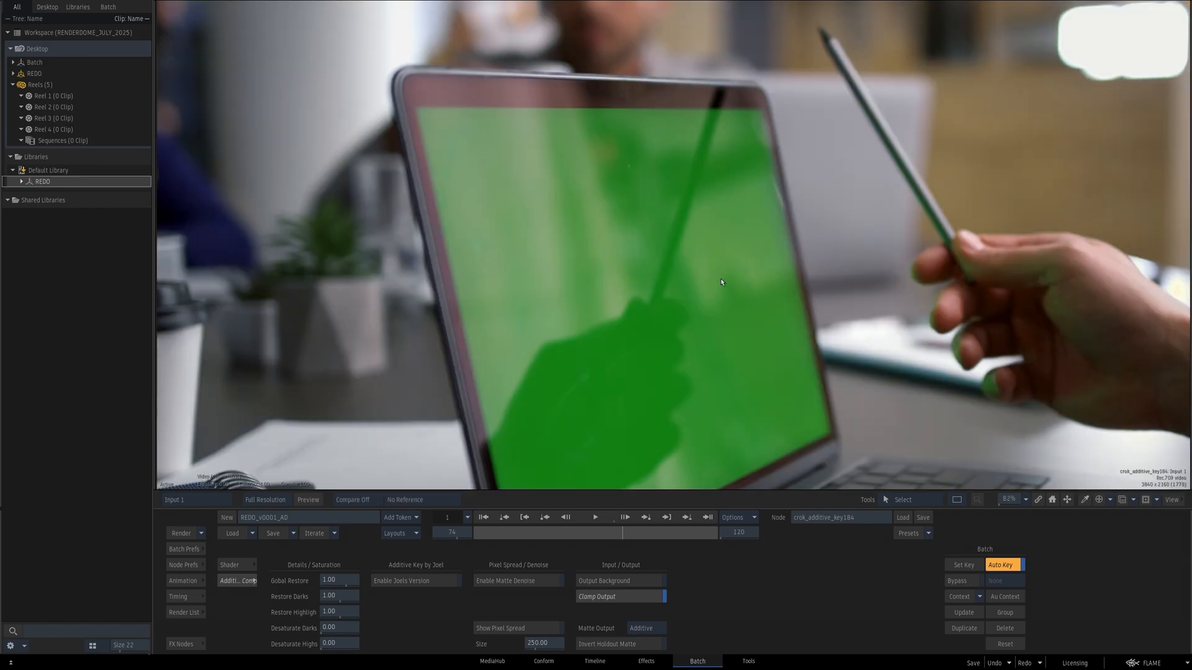
{"action": "key", "text": "F2"}
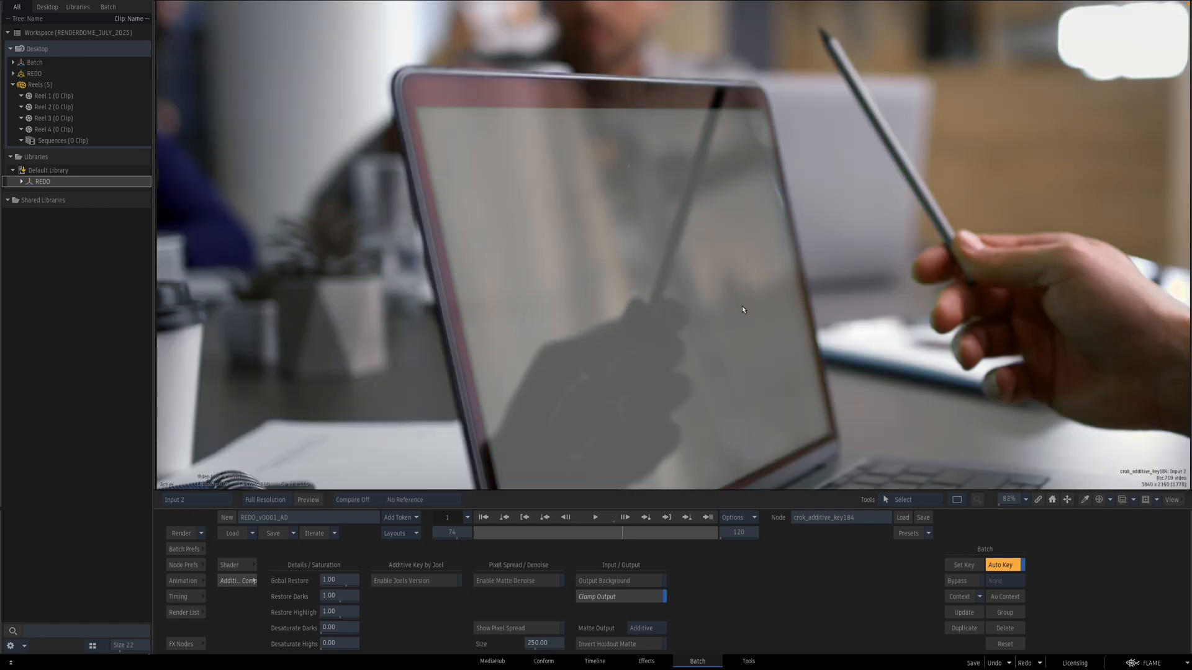
{"action": "key", "text": "F3"}
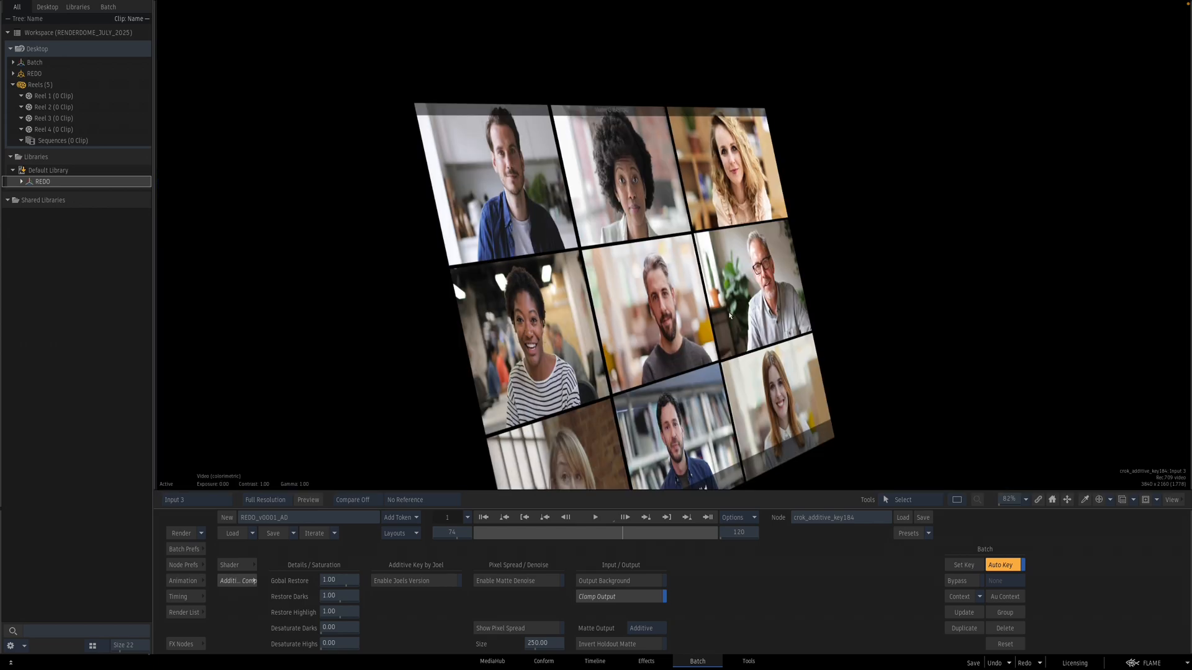
{"action": "key", "text": "F4"}
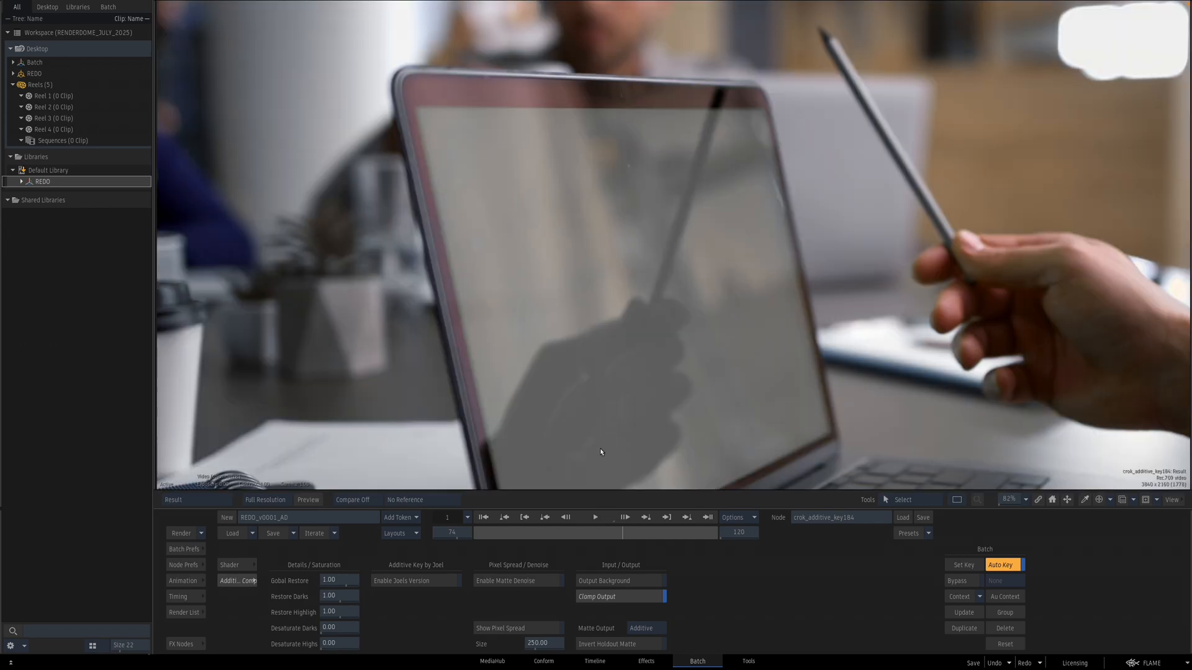
Step: Enable Joels Version in the additive key and raise Blend BG to about 4.49
{"action": "left_click", "coordinate": [440, 580]}
{"action": "left_click_drag", "start_coordinate": [452, 598], "coordinate": [565, 571]}
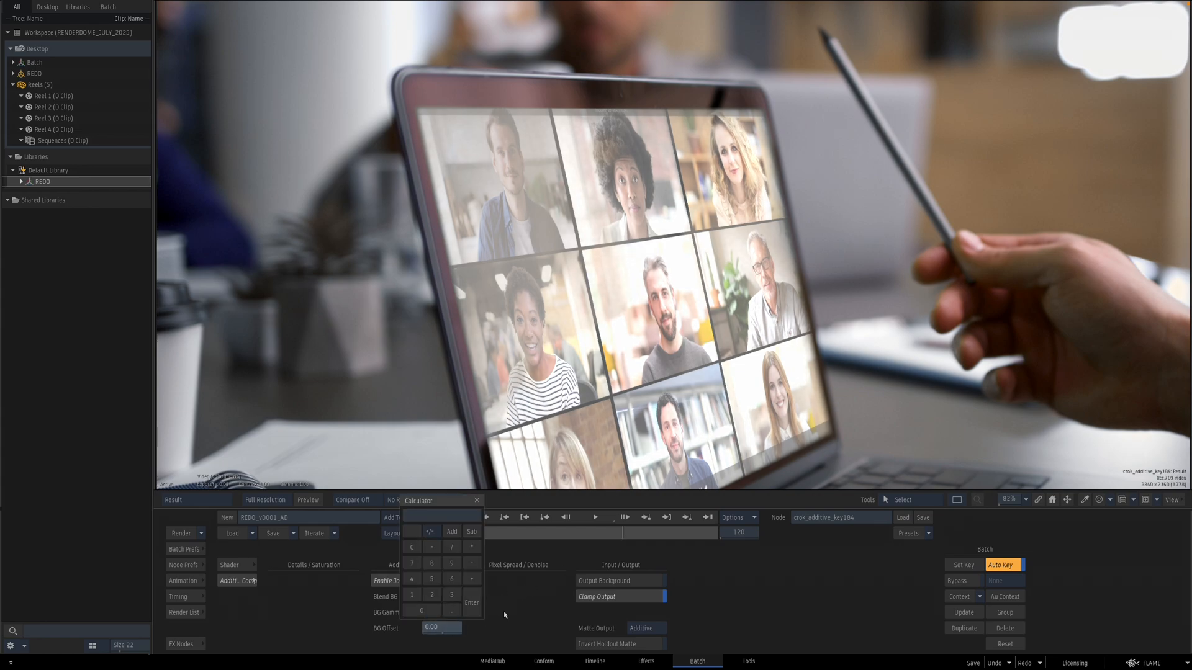
{"action": "left_click_drag", "start_coordinate": [453, 599], "coordinate": [422, 619]}
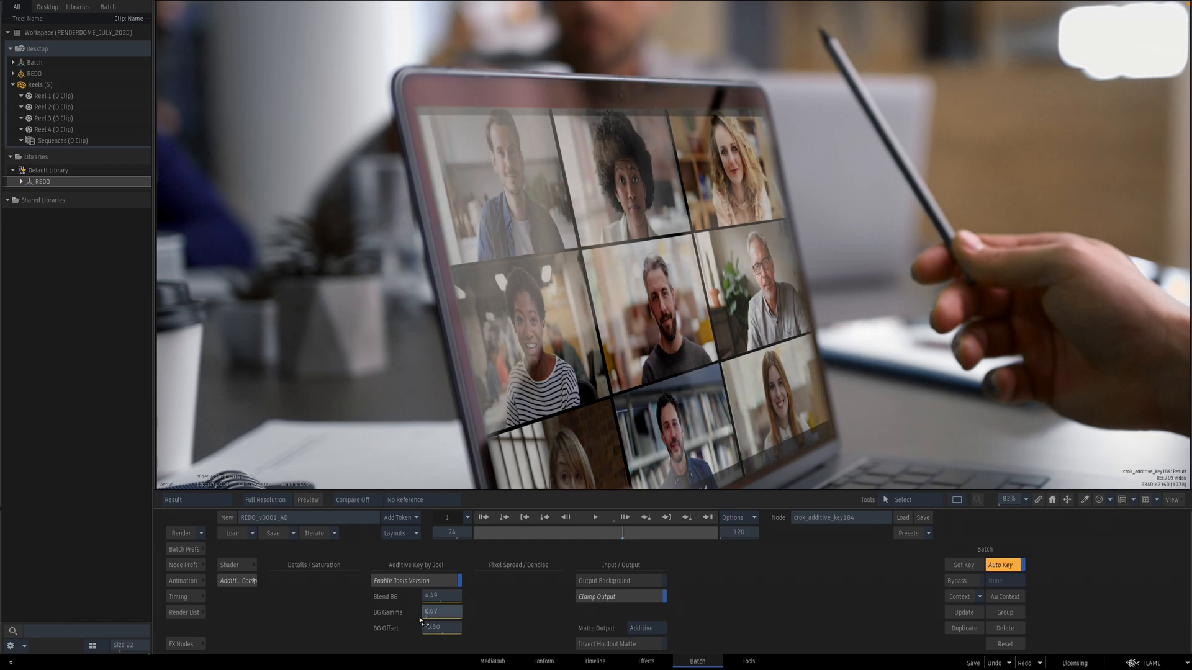
Step: Fine-tune the additive key's Blend BG to about 4.43 and close its editor
{"action": "left_click_drag", "start_coordinate": [453, 595], "coordinate": [452, 595]}
{"action": "scroll", "coordinate": [746, 319], "scroll_direction": "down", "scroll_amount": 3}
{"action": "key", "text": "Escape"}
Step: Add a y_lens_blur Matchbox shader from the LOGIK folder, fed by the CamDestabilize Action's Clean_Screen output
{"action": "left_click_drag", "start_coordinate": [823, 332], "coordinate": [743, 336]}
{"action": "left_click_drag", "start_coordinate": [665, 261], "coordinate": [707, 264]}
{"action": "left_click", "coordinate": [188, 643]}
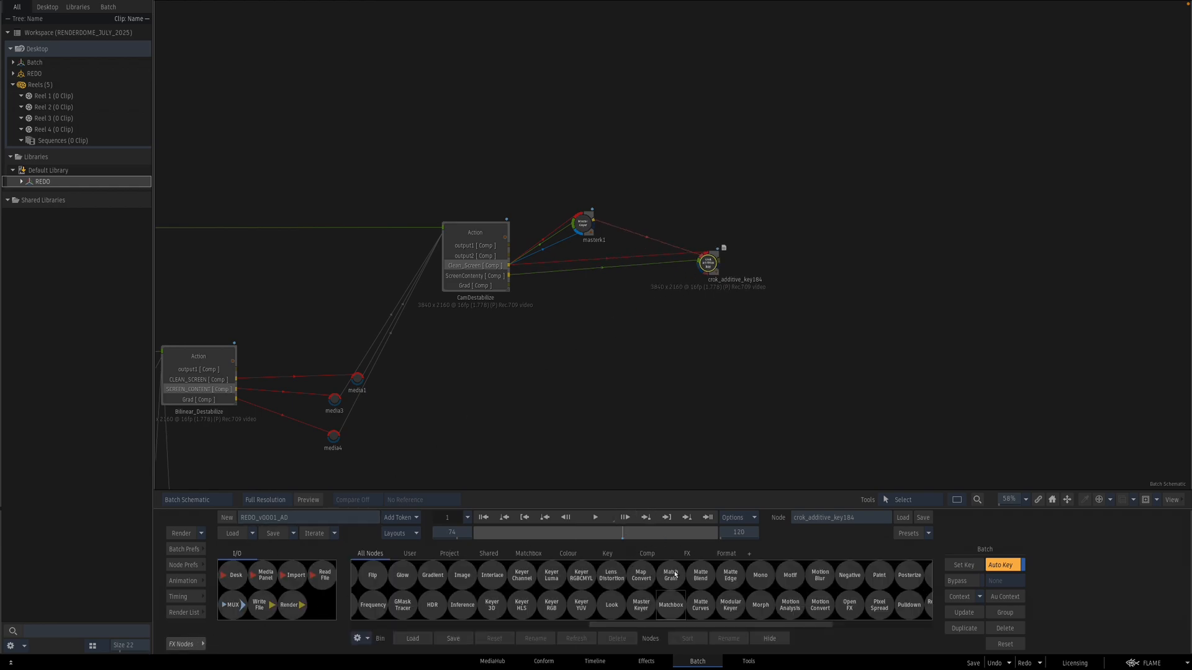
{"action": "key", "text": "m"}
{"action": "left_click_drag", "start_coordinate": [674, 602], "coordinate": [590, 289]}
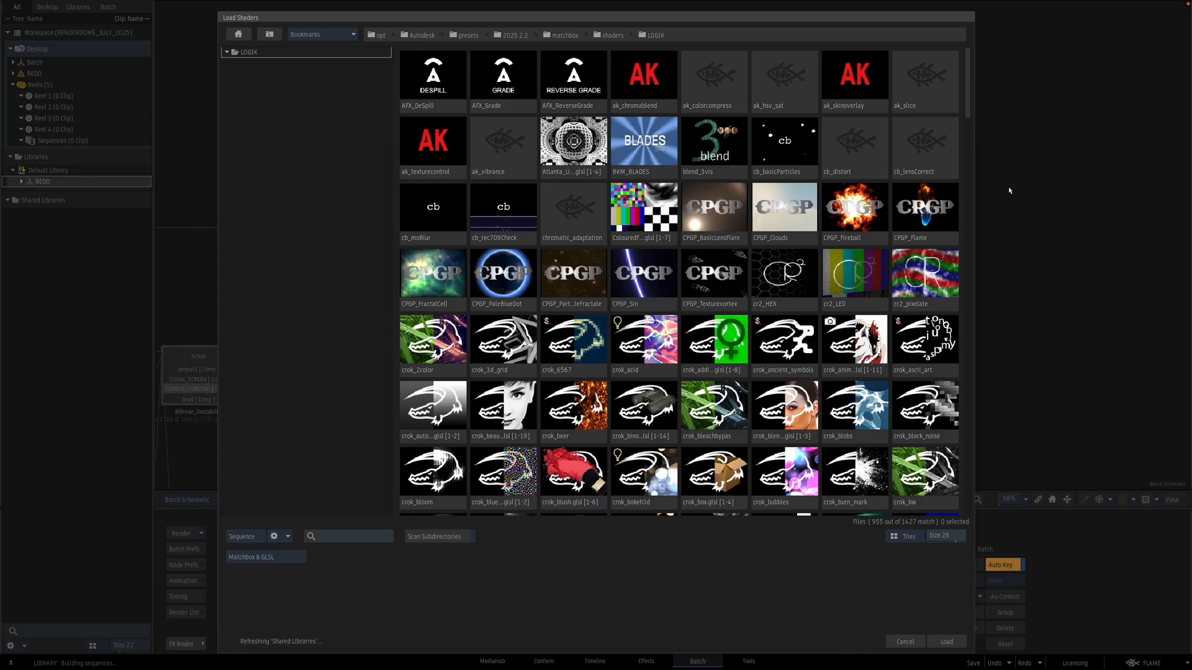
{"action": "left_click_drag", "start_coordinate": [967, 103], "coordinate": [942, 508]}
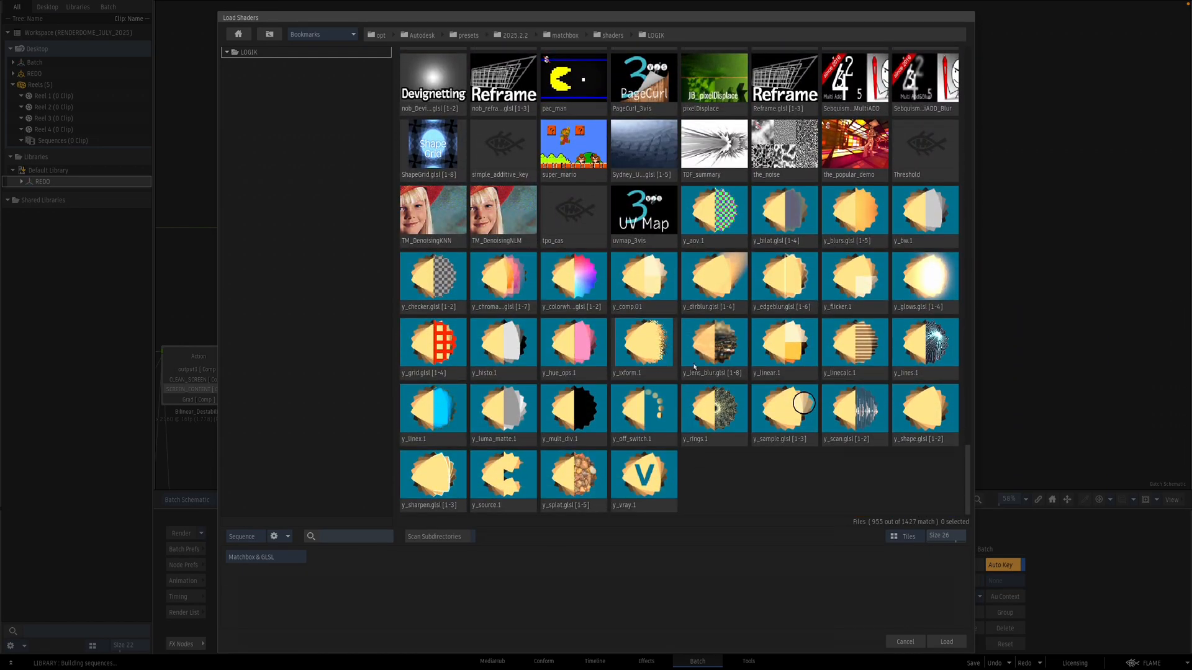
{"action": "double_click", "coordinate": [712, 345]}
{"action": "mouse_move", "coordinate": [588, 291]}
{"action": "left_mouse_down"}
{"action": "mouse_move", "coordinate": [540, 282]}
{"action": "mouse_move", "coordinate": [572, 277]}
{"action": "mouse_move", "coordinate": [569, 290]}
{"action": "mouse_move", "coordinate": [531, 288]}
{"action": "mouse_move", "coordinate": [602, 291]}
{"action": "left_mouse_up"}
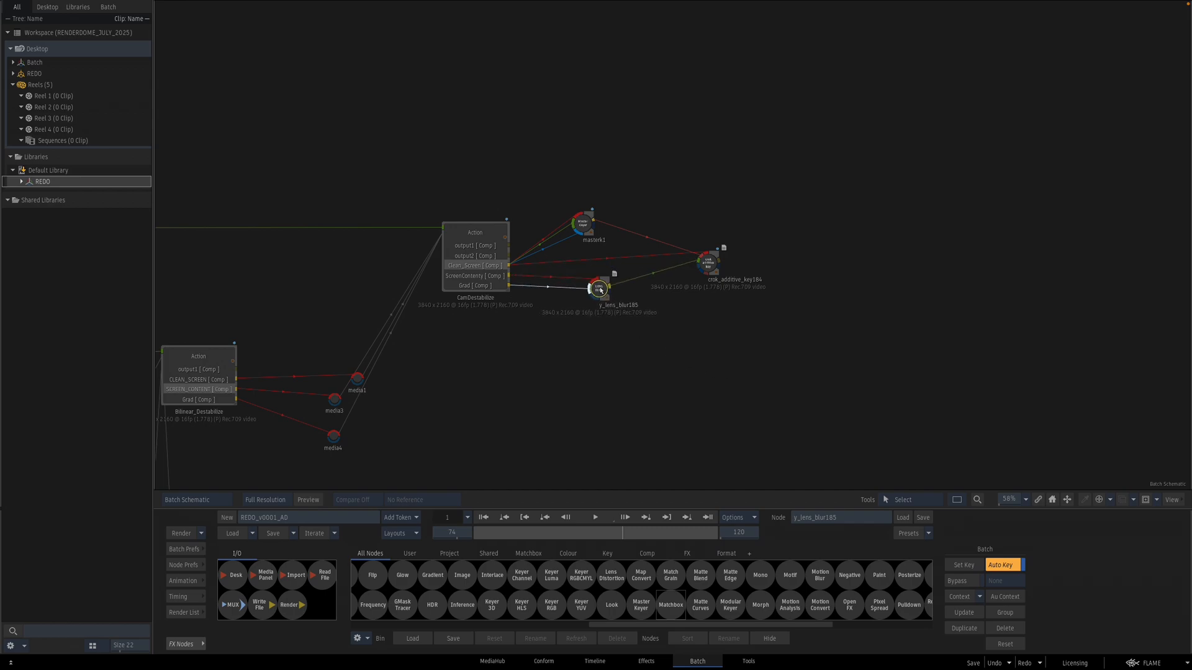
Step: View the lens blur result and set its Gain to 1
{"action": "key", "text": "F4"}
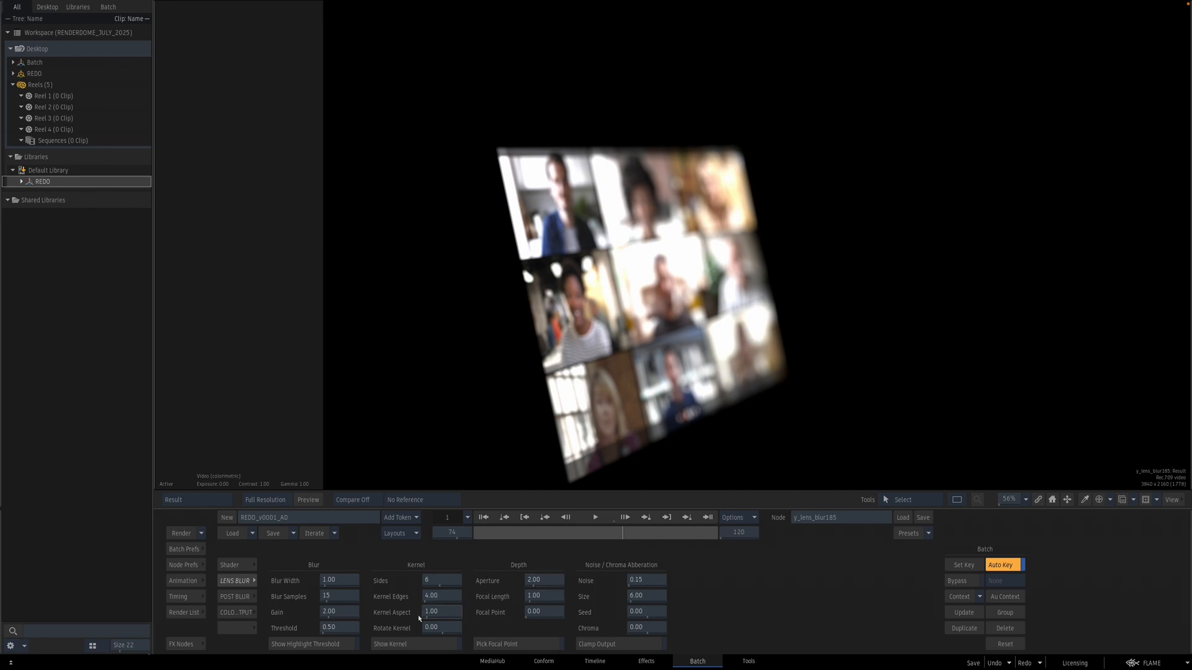
{"action": "left_click", "coordinate": [340, 611]}
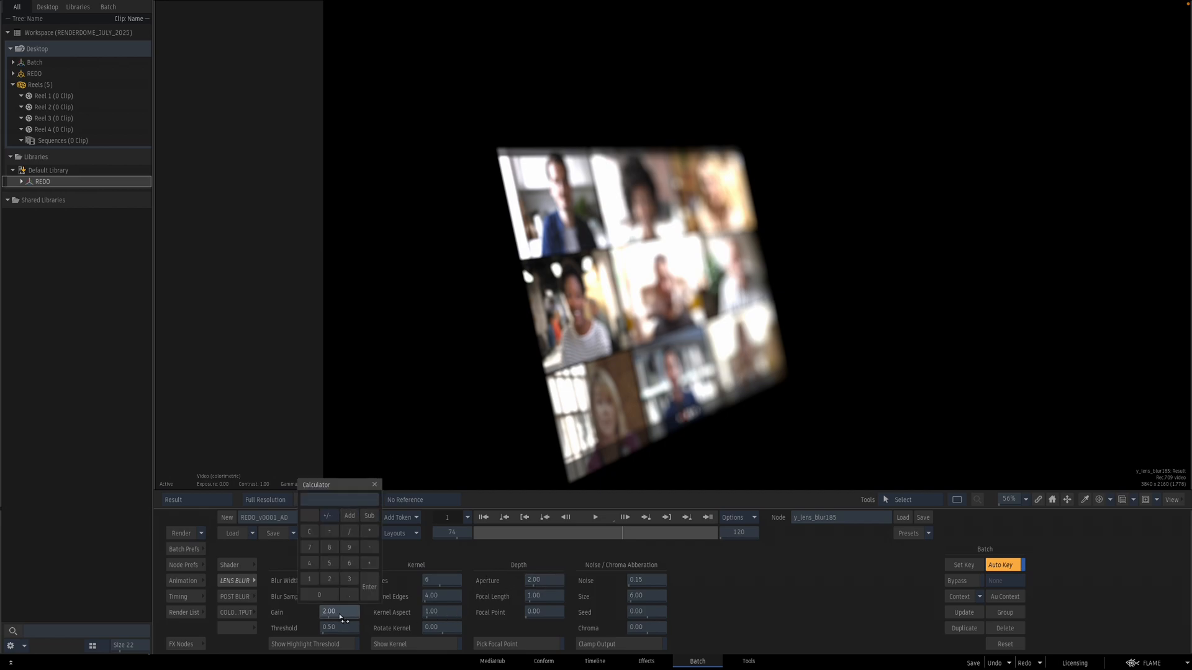
{"action": "type", "text": "1"}
{"action": "key", "text": "Return"}
{"action": "key", "text": "Escape"}
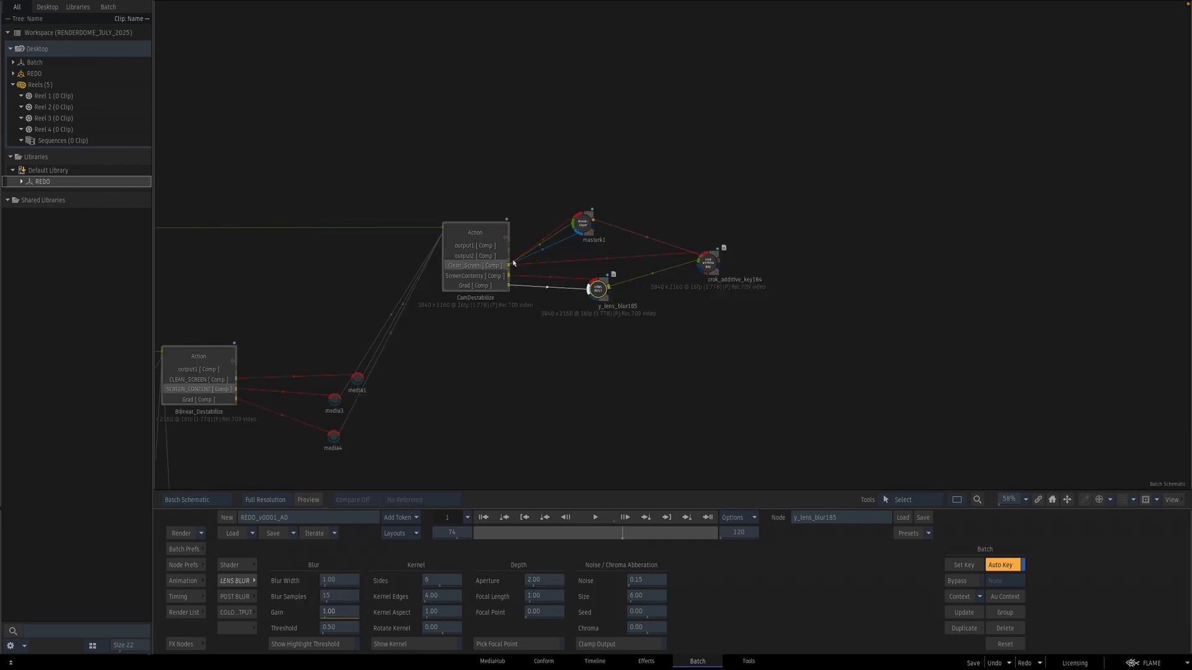
Step: Preview the original green-screen plate, scrub to frame 28, and return to the lens blur node
{"action": "left_click_drag", "start_coordinate": [359, 309], "coordinate": [879, 294]}
{"action": "left_click_drag", "start_coordinate": [443, 268], "coordinate": [956, 286]}
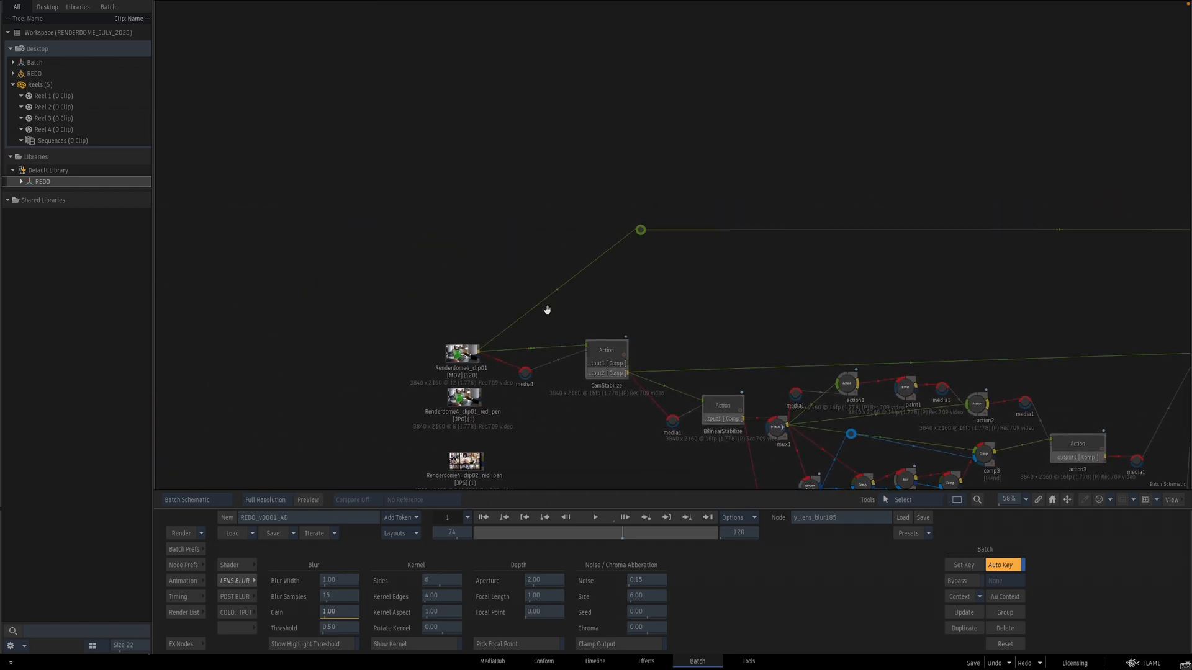
{"action": "left_click", "coordinate": [463, 352]}
{"action": "key", "text": "F4"}
{"action": "left_click_drag", "start_coordinate": [898, 279], "coordinate": [672, 329]}
{"action": "left_click_drag", "start_coordinate": [585, 361], "coordinate": [688, 341]}
{"action": "left_click_drag", "start_coordinate": [619, 535], "coordinate": [527, 525]}
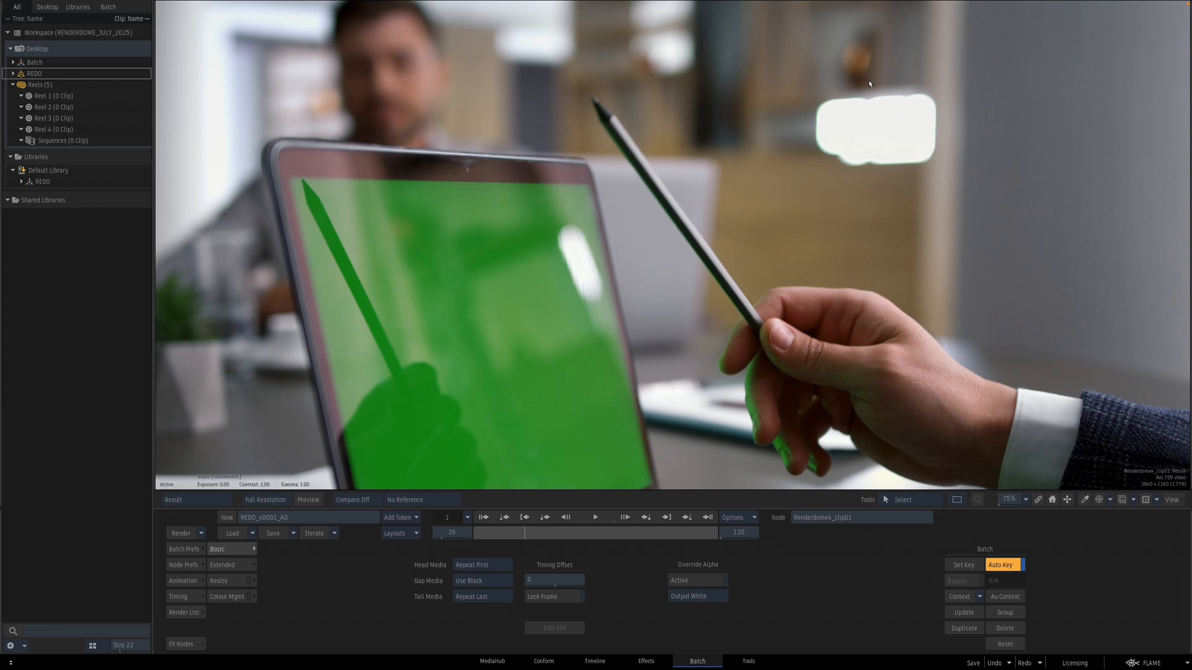
{"action": "key", "text": "Escape"}
{"action": "left_click_drag", "start_coordinate": [936, 326], "coordinate": [366, 223]}
{"action": "left_click_drag", "start_coordinate": [839, 298], "coordinate": [419, 378]}
{"action": "left_click", "coordinate": [622, 266]}
{"action": "key", "text": "Escape"}
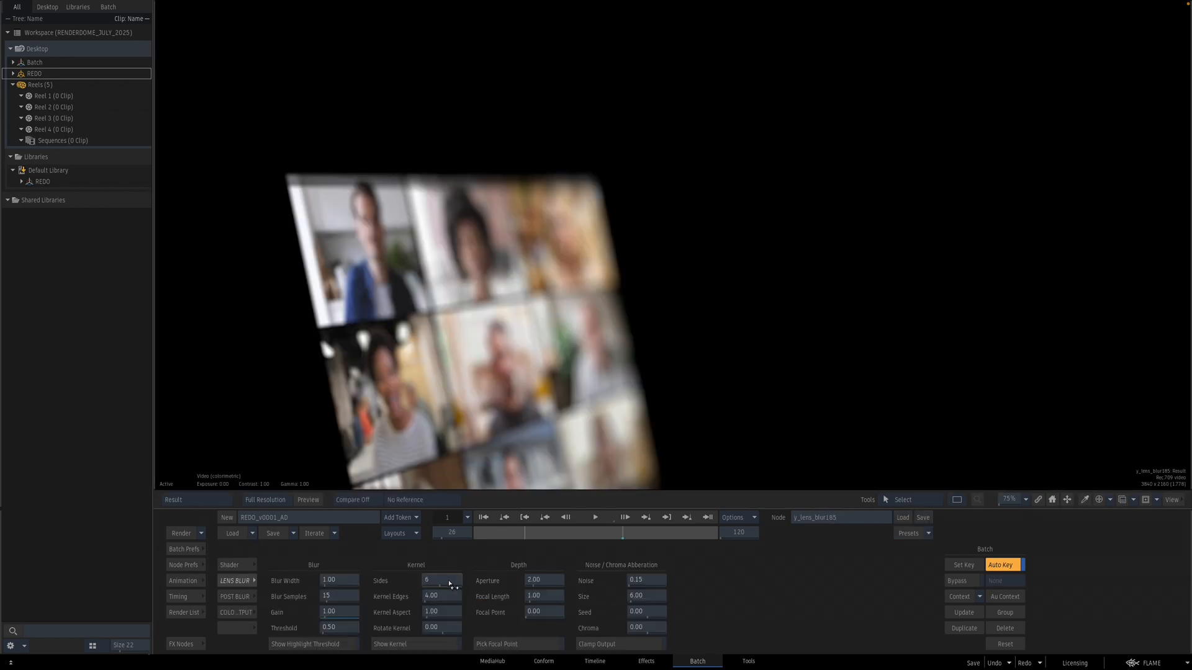
Step: Set the lens blur kernel's Sides to 10
{"action": "left_click", "coordinate": [453, 581]}
{"action": "type", "text": "10"}
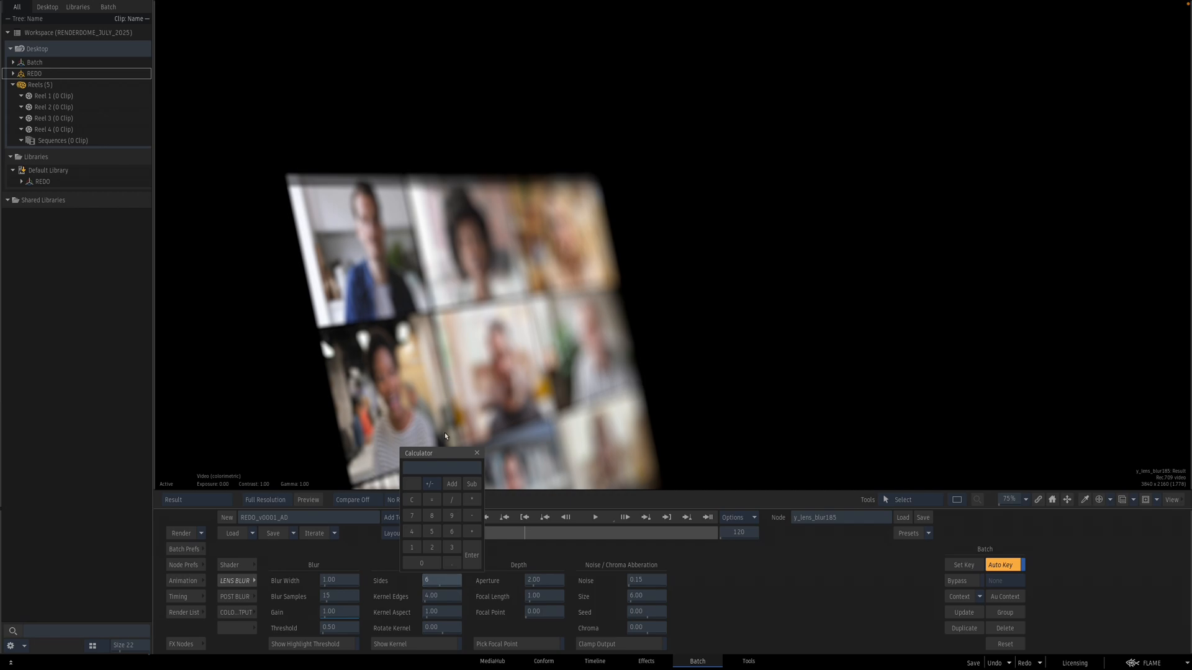
{"action": "key", "text": "Return"}
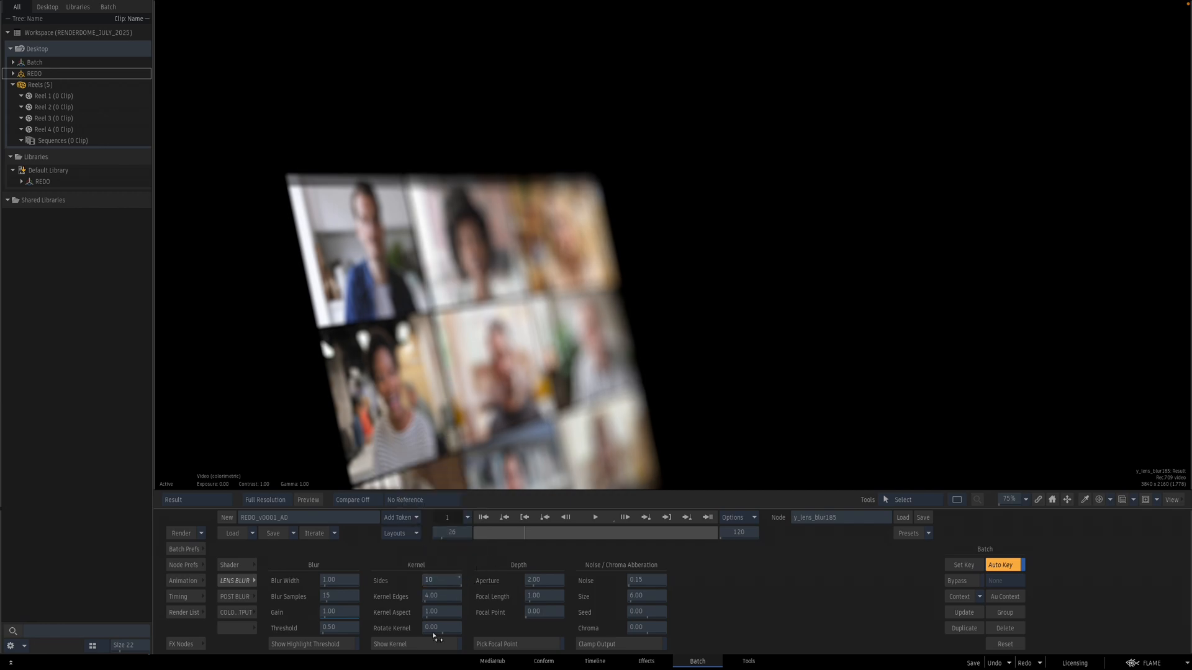
Step: Display the blur kernel shape with Show Kernel, check the matte view, and turn Show Kernel off
{"action": "left_click", "coordinate": [423, 644]}
{"action": "left_click_drag", "start_coordinate": [854, 346], "coordinate": [792, 365]}
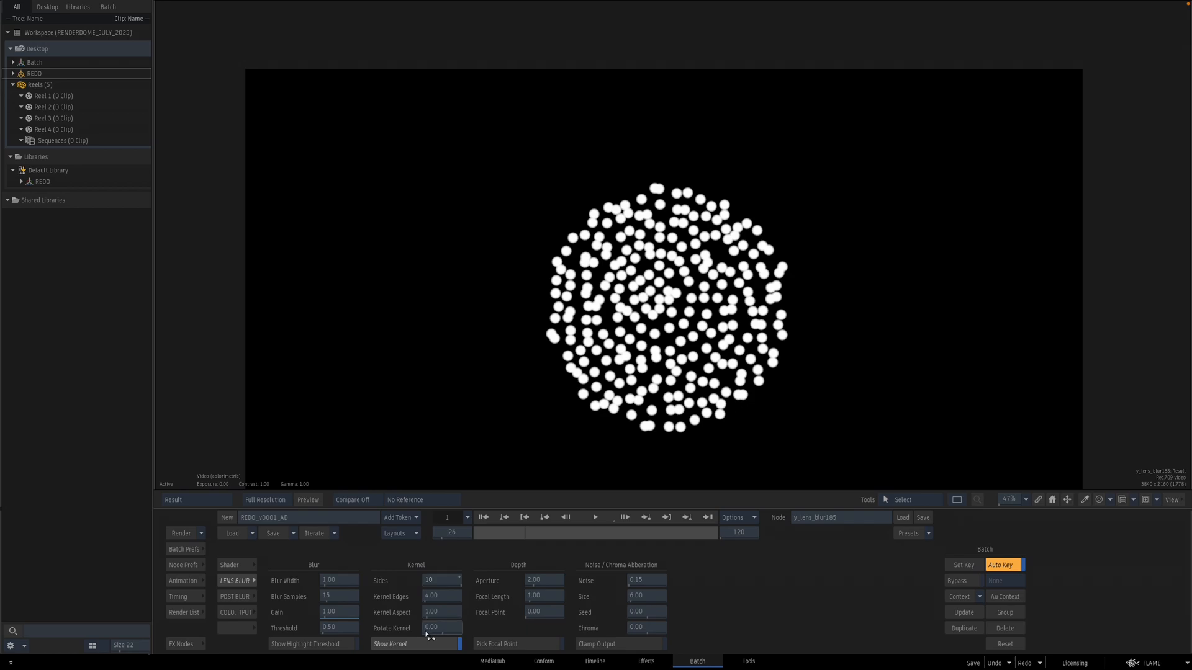
{"action": "mouse_move", "coordinate": [448, 590]}
{"action": "left_mouse_down"}
{"action": "mouse_move", "coordinate": [431, 581]}
{"action": "mouse_move", "coordinate": [461, 581]}
{"action": "left_mouse_up"}
{"action": "key", "text": "F4"}
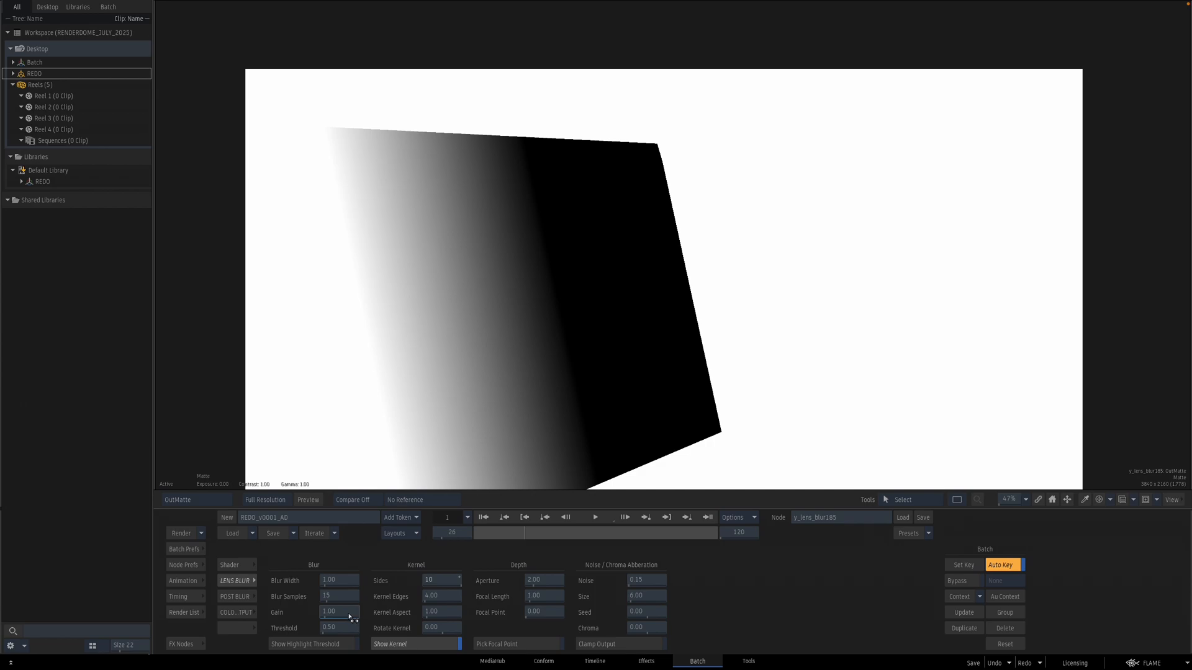
{"action": "key", "text": "F4"}
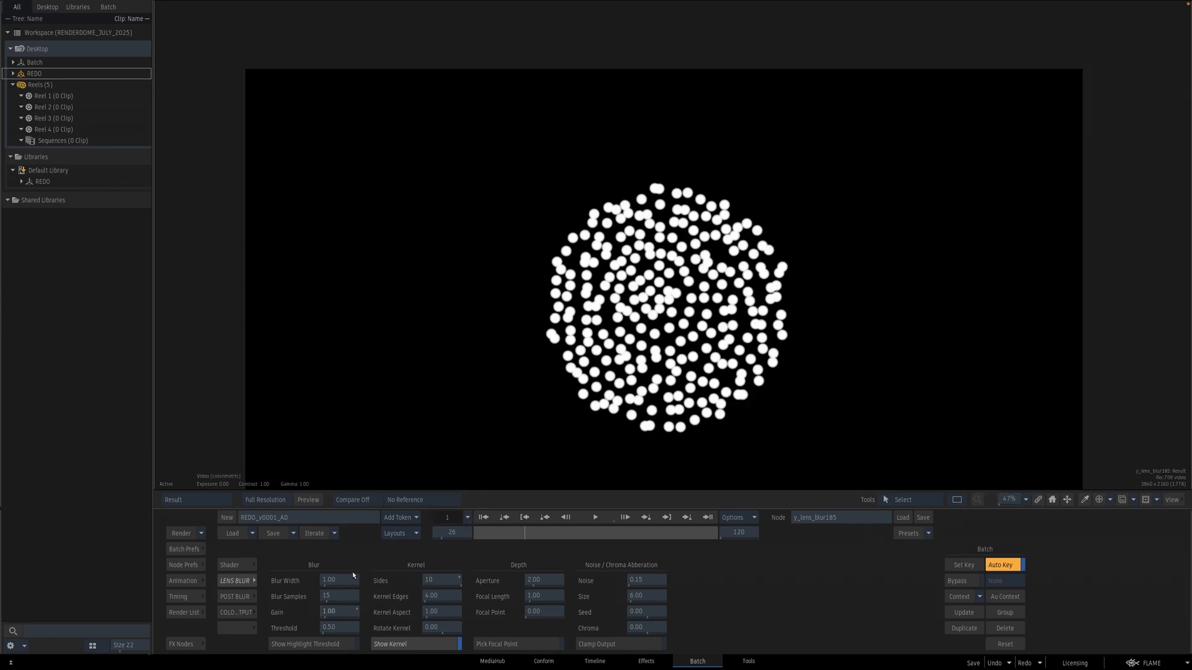
{"action": "left_click", "coordinate": [402, 645]}
{"action": "left_click_drag", "start_coordinate": [517, 384], "coordinate": [566, 419]}
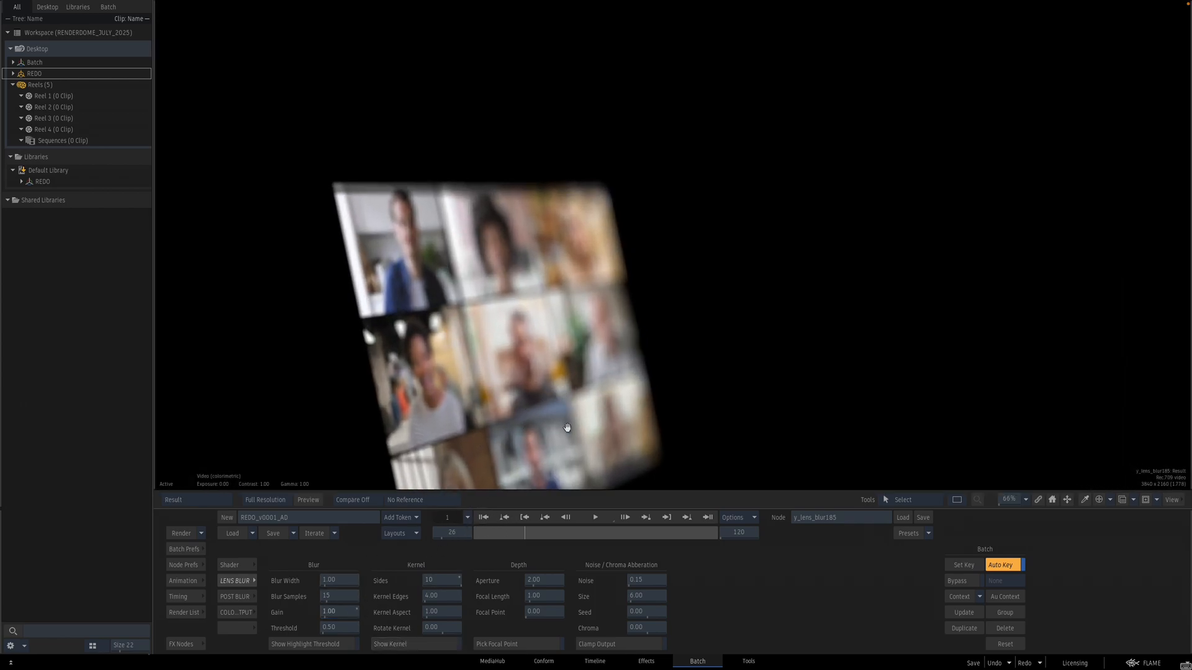
Step: Set the lens blur's Focal Point to about 0.51
{"action": "left_click_drag", "start_coordinate": [541, 614], "coordinate": [572, 613]}
{"action": "key", "text": "Escape"}
{"action": "left_click_drag", "start_coordinate": [543, 340], "coordinate": [652, 287]}
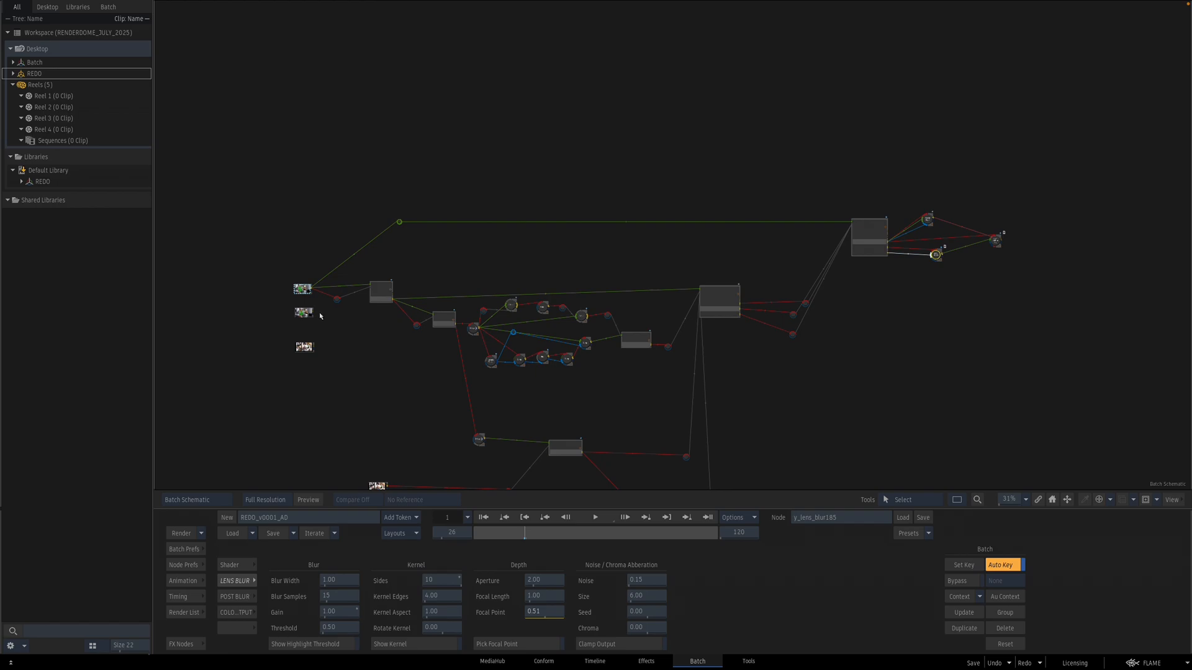
Step: Assign the green-screen source clip to context view 1 and return to the lens blur result
{"action": "key", "text": "c"}
{"action": "left_click", "coordinate": [297, 291]}
{"action": "left_click", "coordinate": [316, 260]}
{"action": "key", "text": "Escape"}
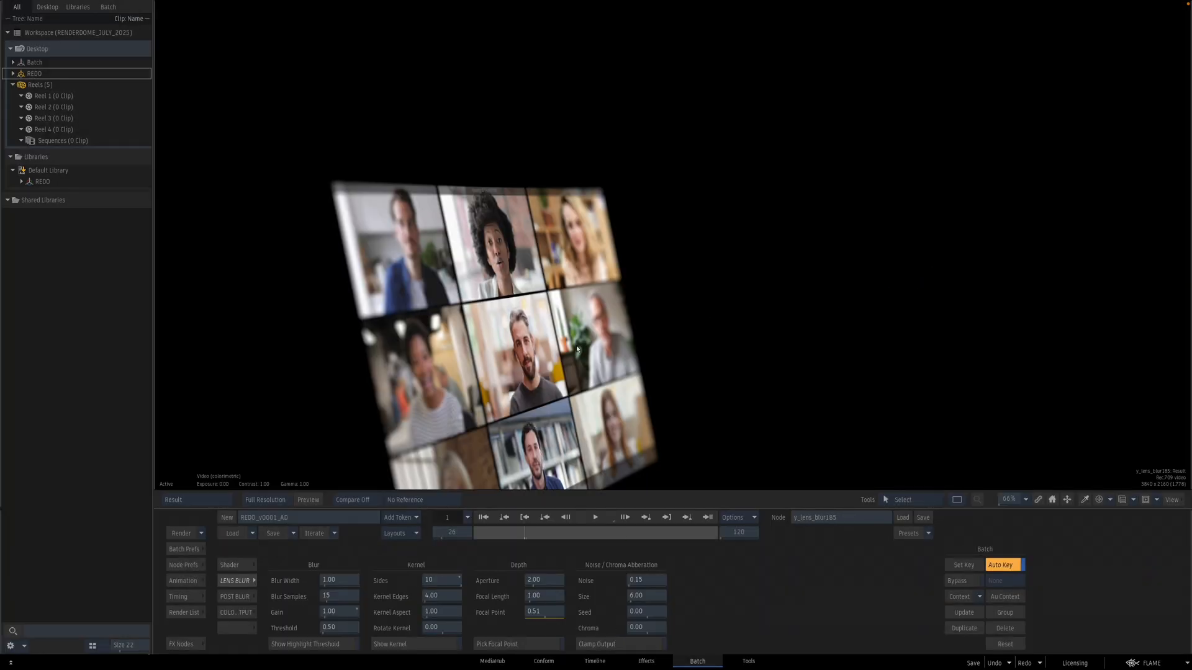
{"action": "key", "text": "1"}
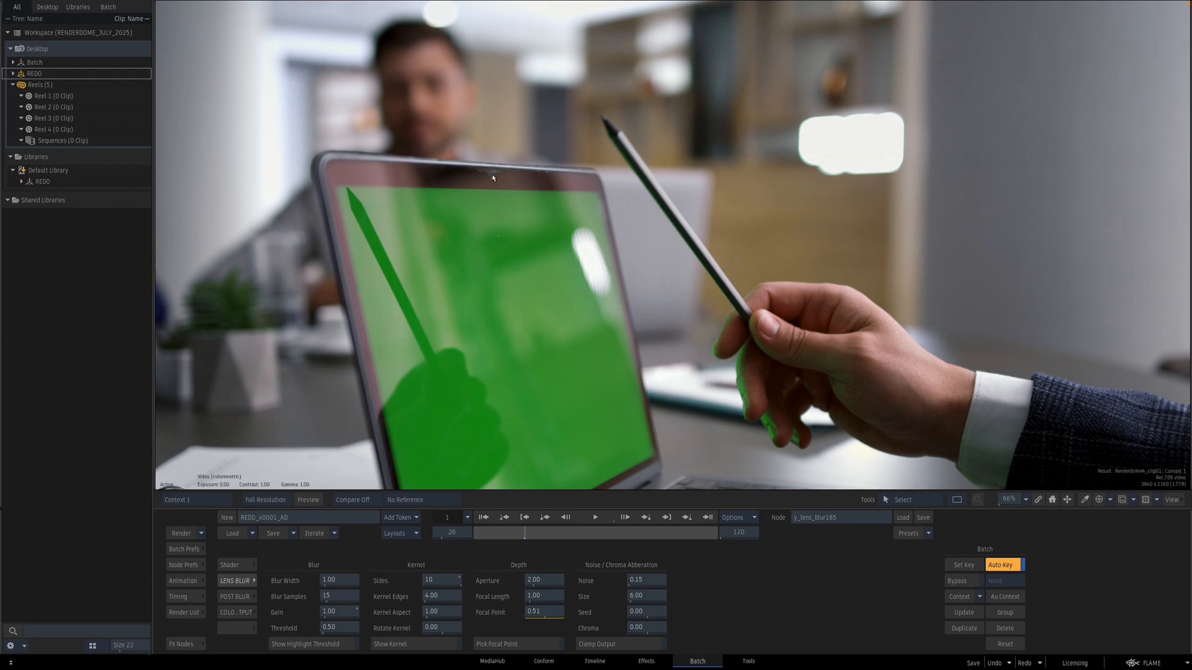
{"action": "key", "text": "F4"}
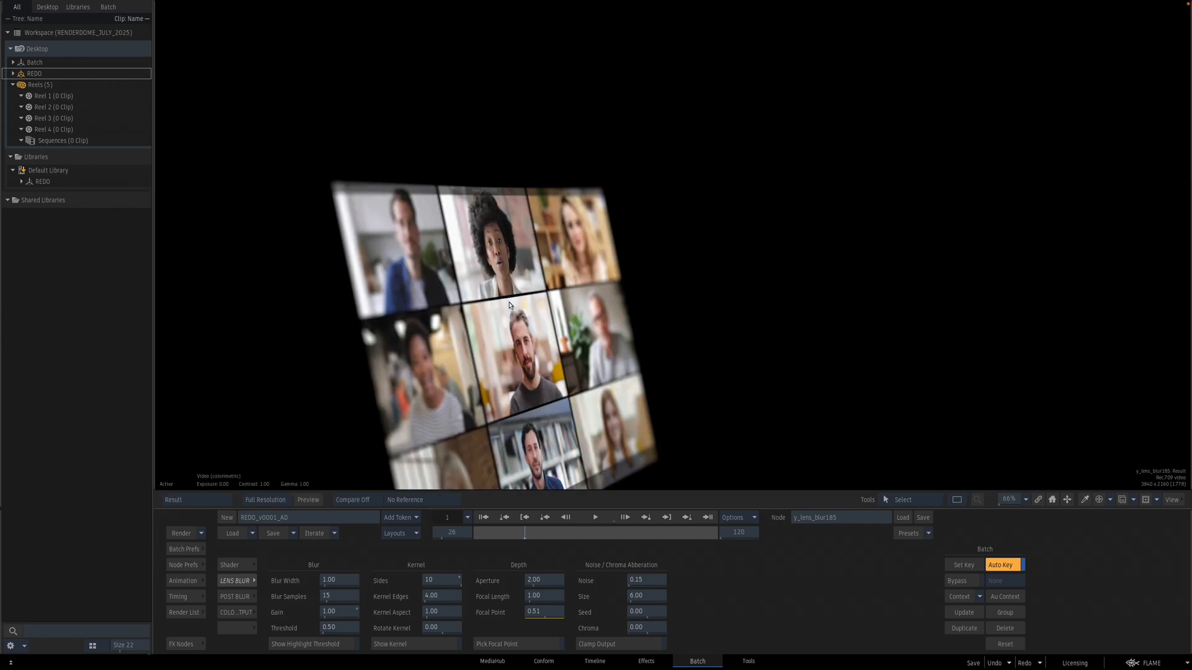
{"action": "key", "text": "Escape"}
{"action": "left_click_drag", "start_coordinate": [995, 306], "coordinate": [740, 283]}
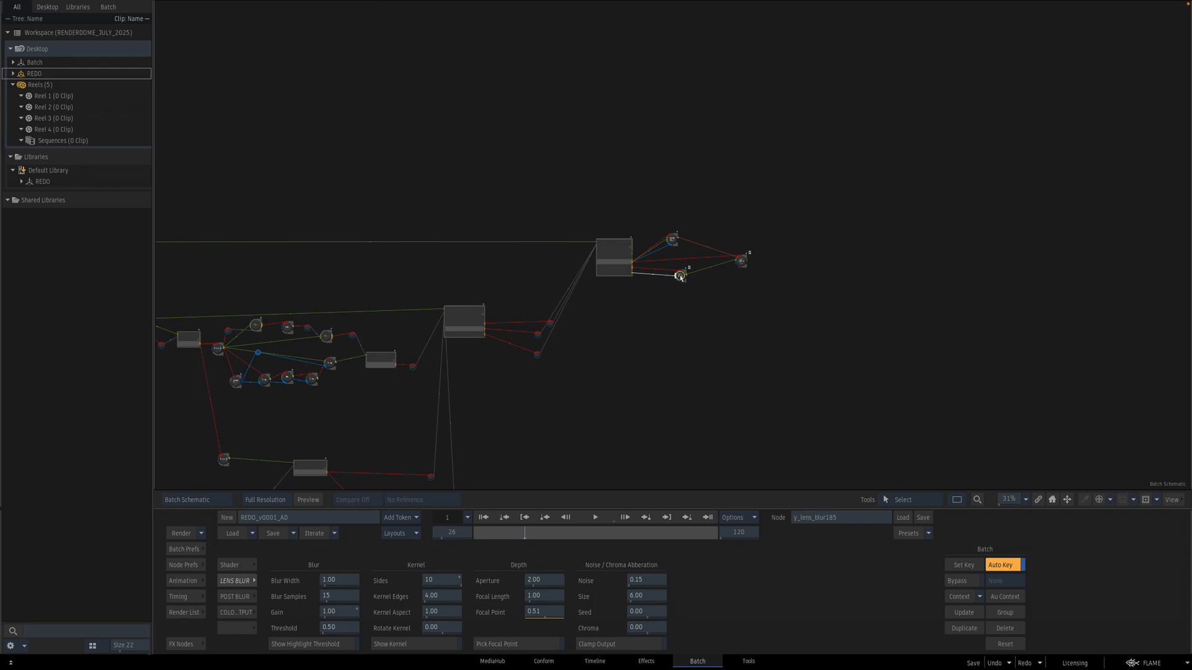
Step: Compare the additive key and lens blur results by switching between schematic and viewer
{"action": "key", "text": "F4"}
{"action": "key", "text": "Escape"}
{"action": "left_click", "coordinate": [741, 258]}
{"action": "key", "text": "F4"}
{"action": "key", "text": "F1"}
{"action": "key", "text": "F4"}
{"action": "key", "text": "F1"}
{"action": "key", "text": "F4"}
{"action": "key", "text": "F4"}
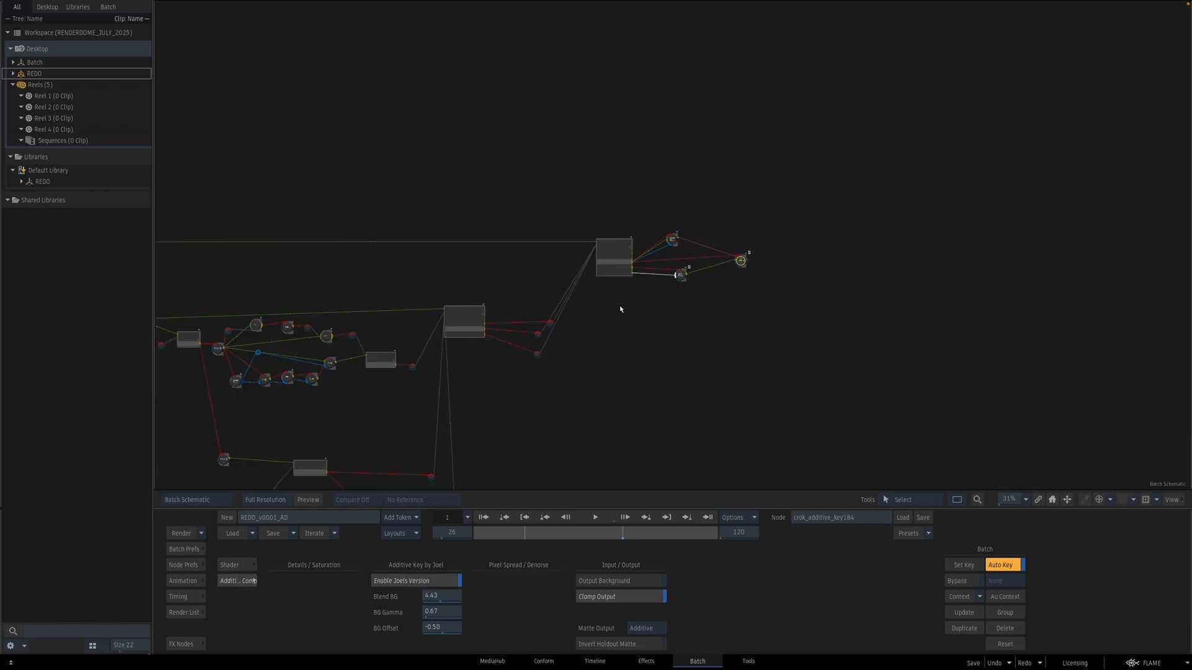
{"action": "left_click", "coordinate": [682, 276]}
{"action": "key", "text": "F4"}
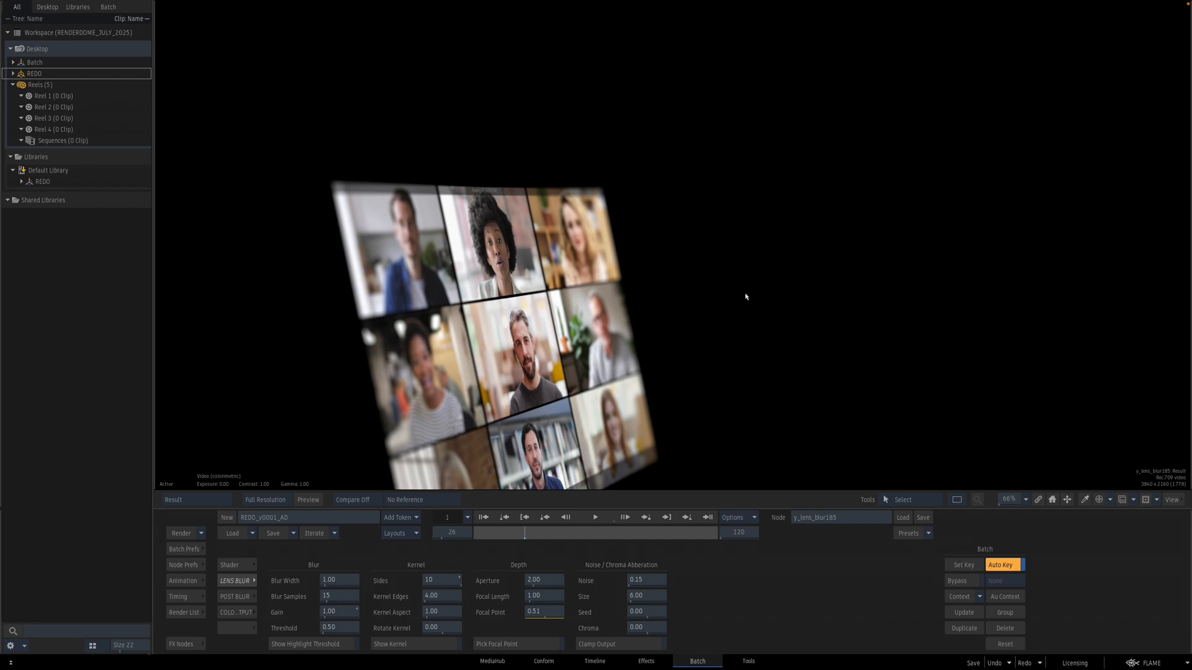
{"action": "key", "text": "F4"}
Step: Assign the additive key result to context view 2 and reselect the lens blur node
{"action": "left_click", "coordinate": [741, 260]}
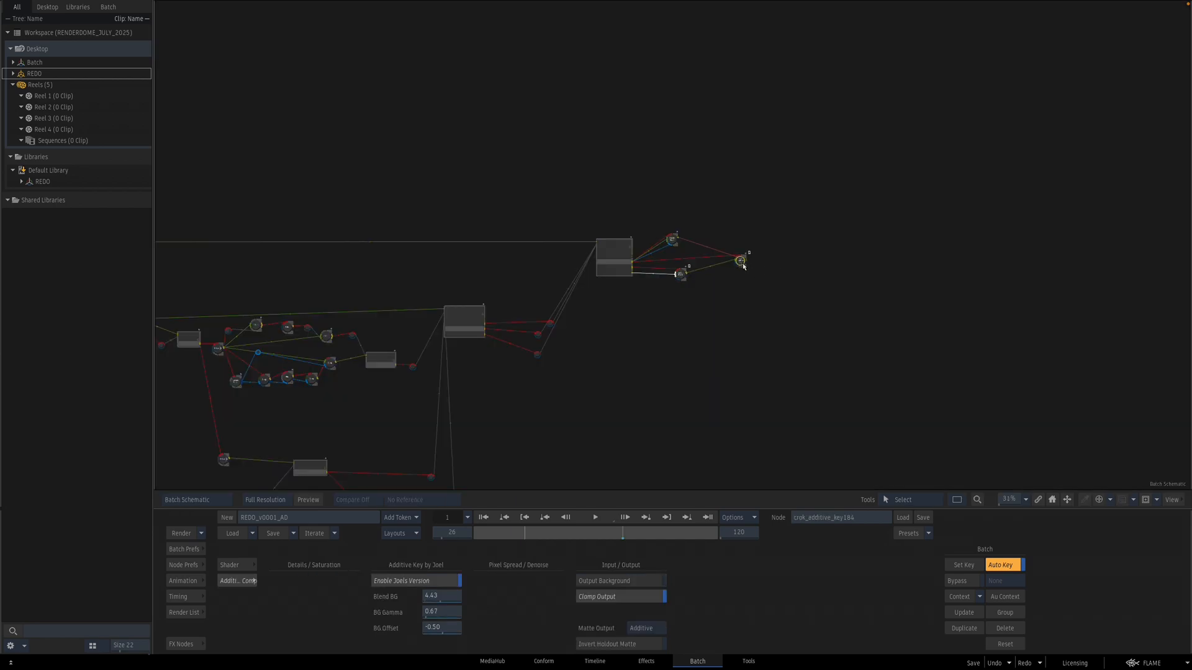
{"action": "key", "text": "c"}
{"action": "left_click", "coordinate": [746, 244]}
{"action": "key", "text": "2"}
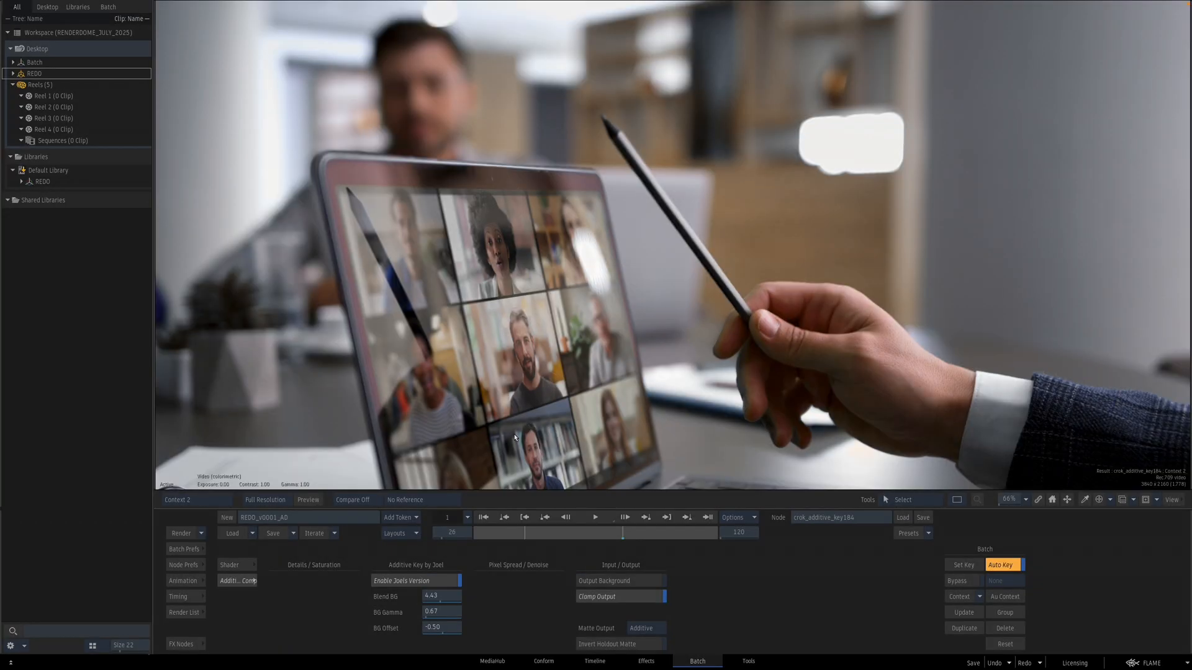
{"action": "key", "text": "F4"}
{"action": "left_click", "coordinate": [679, 272]}
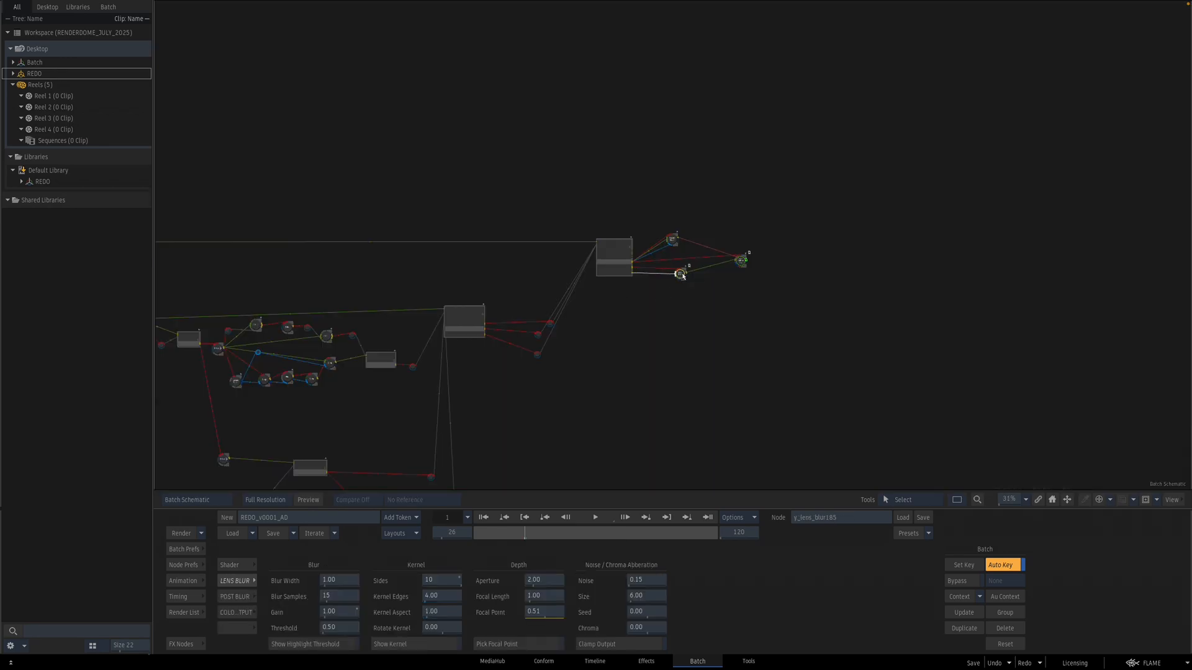
{"action": "key", "text": "F4"}
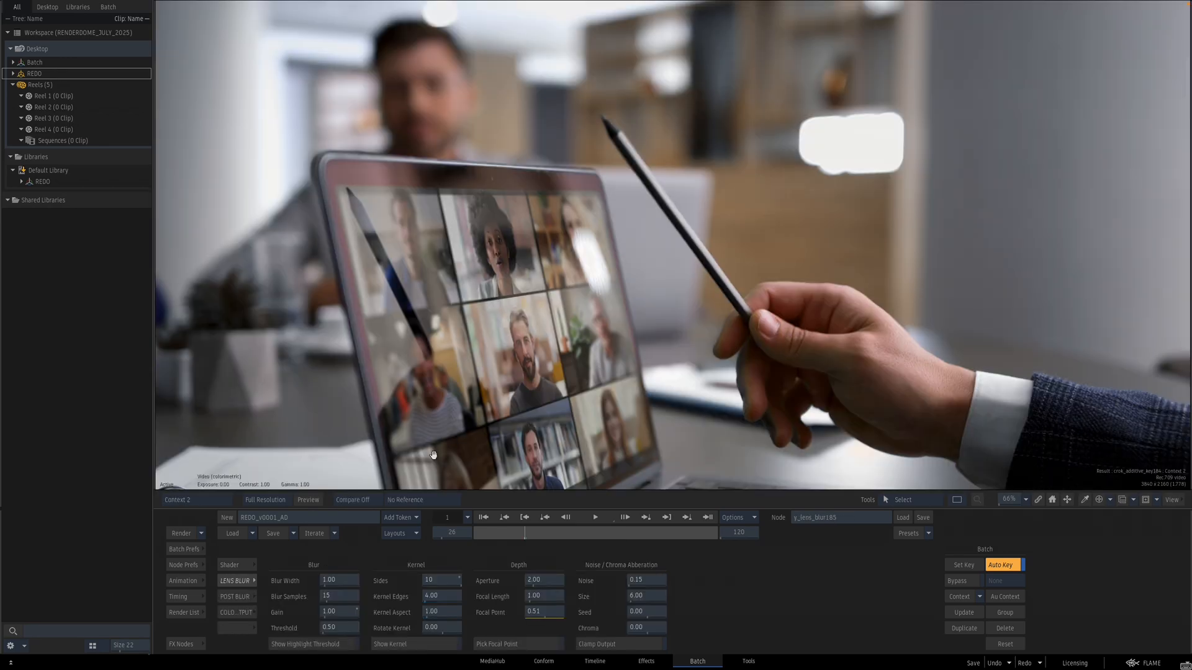
Step: Set the lens blur's Blur Width to about 0.70
{"action": "left_click", "coordinate": [338, 580]}
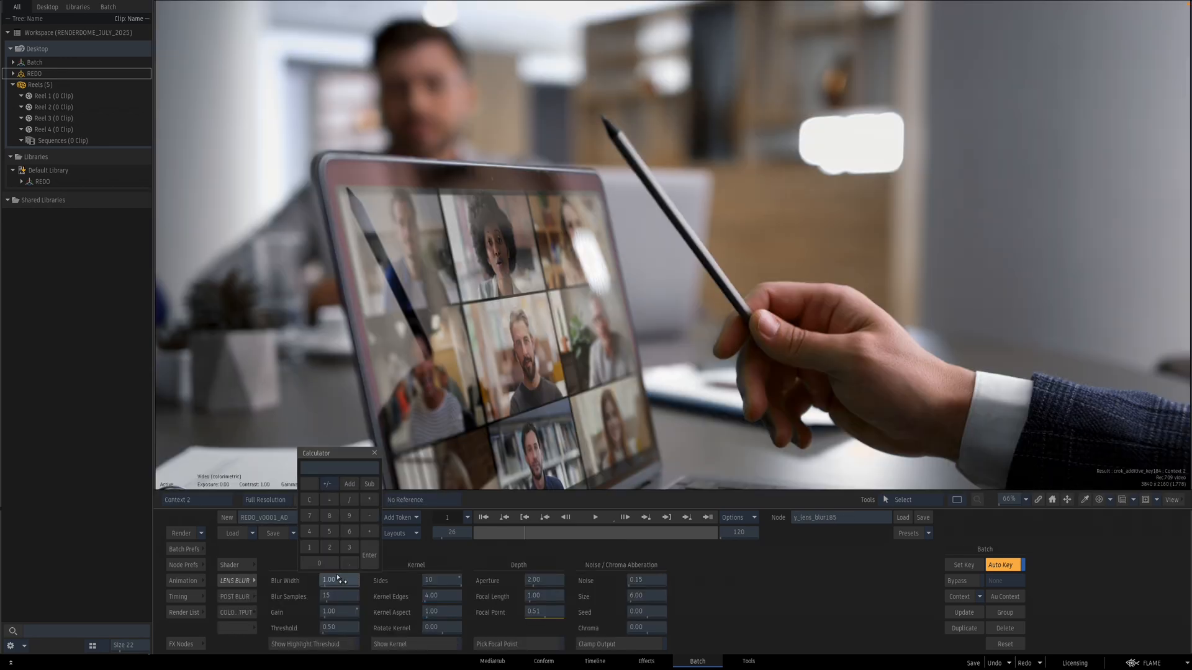
{"action": "type", "text": "23"}
{"action": "key", "text": "Return"}
{"action": "left_click", "coordinate": [343, 579]}
{"action": "type", "text": "2"}
{"action": "key", "text": "Return"}
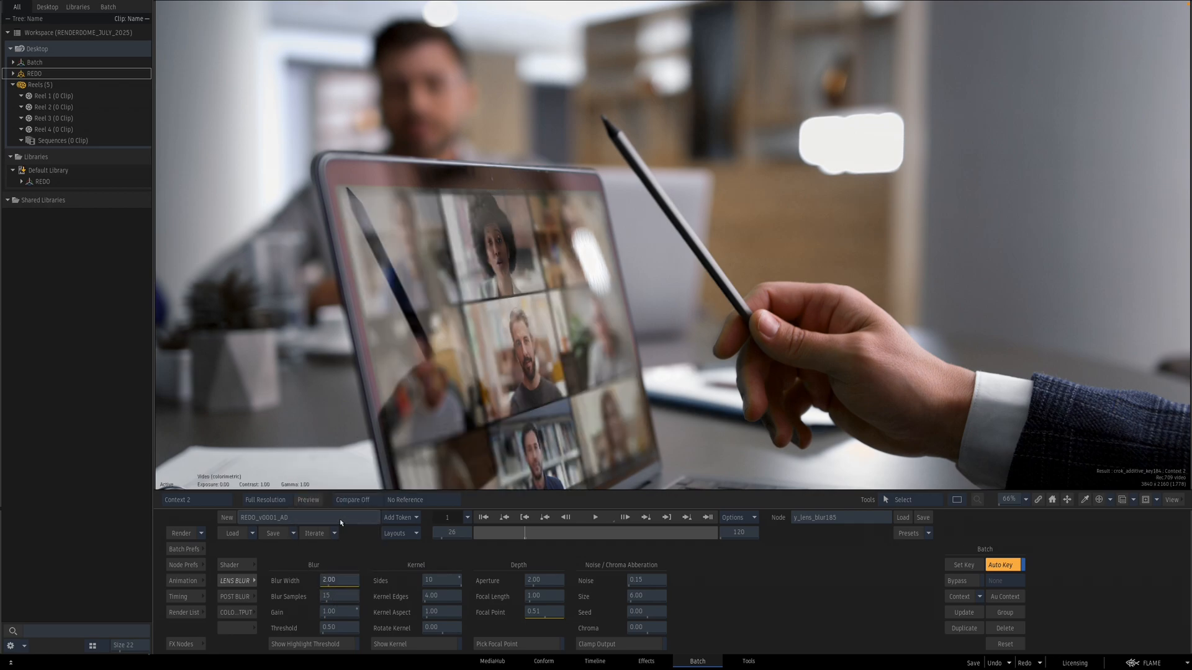
{"action": "left_click", "coordinate": [336, 578]}
{"action": "type", "text": "1"}
{"action": "key", "text": "Return"}
{"action": "left_click_drag", "start_coordinate": [347, 577], "coordinate": [348, 583]}
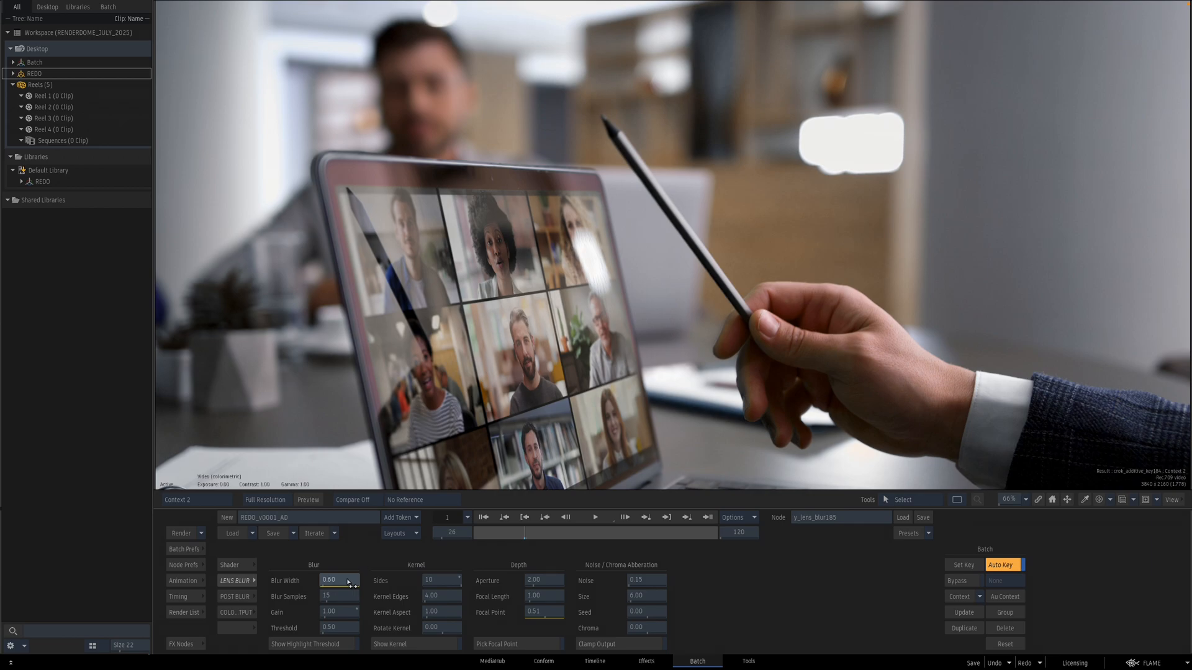
{"action": "left_click_drag", "start_coordinate": [349, 582], "coordinate": [352, 583]}
Step: Scrub through the shot to review the blurred composite on the laptop screen
{"action": "left_click_drag", "start_coordinate": [706, 354], "coordinate": [667, 367]}
{"action": "left_click", "coordinate": [532, 536]}
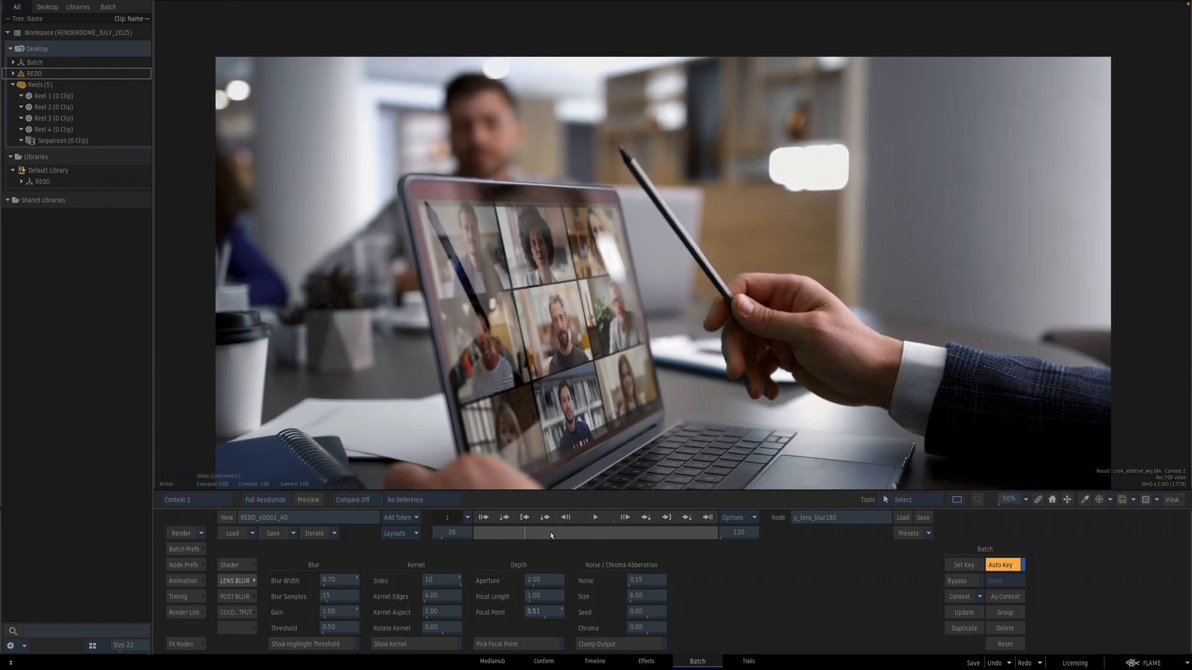
{"action": "left_click", "coordinate": [596, 536]}
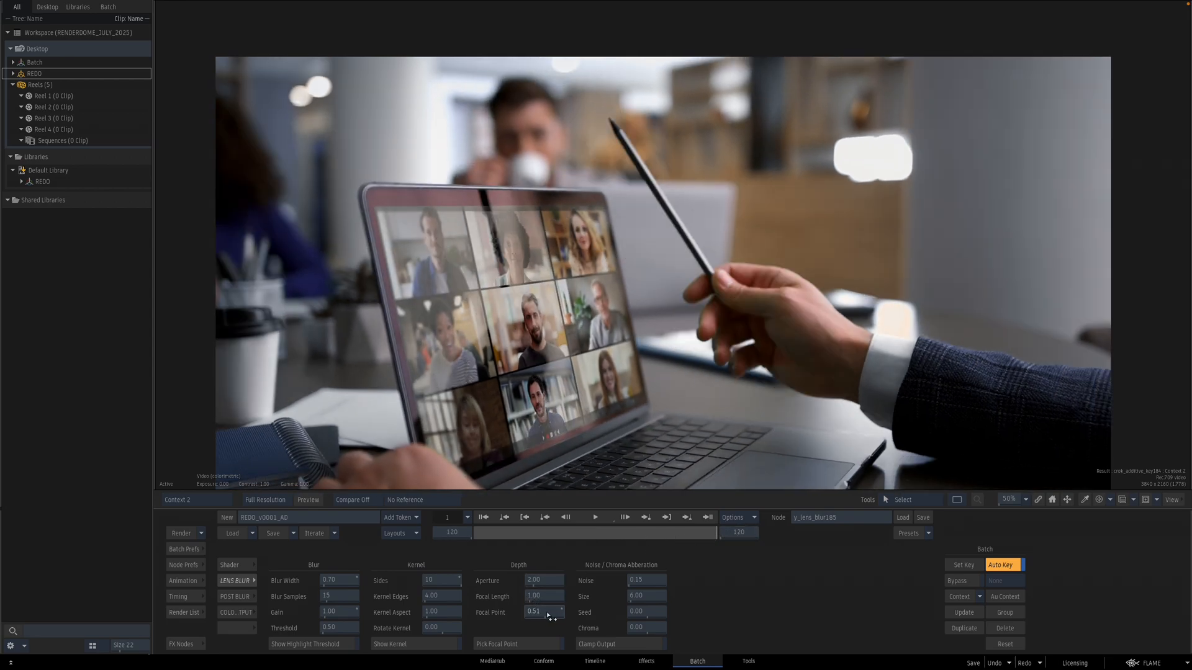
{"action": "mouse_move", "coordinate": [552, 616]}
{"action": "left_mouse_down"}
{"action": "mouse_move", "coordinate": [572, 613]}
{"action": "mouse_move", "coordinate": [550, 614]}
{"action": "left_mouse_up"}
{"action": "left_click_drag", "start_coordinate": [556, 532], "coordinate": [502, 532]}
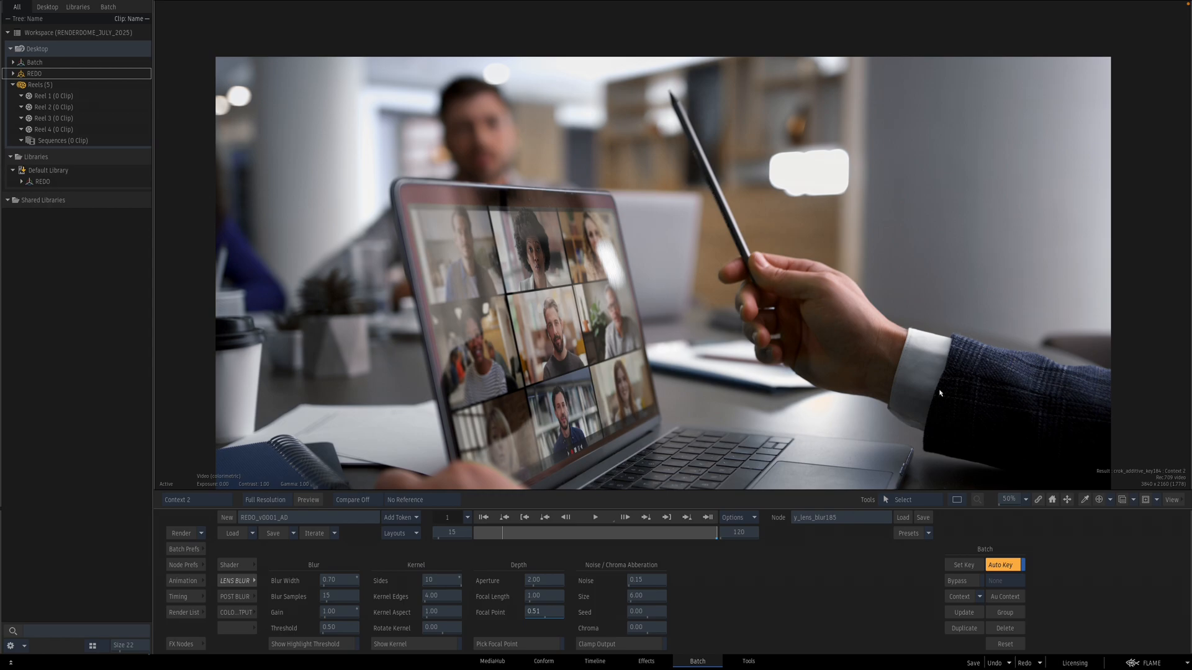
Step: Inspect the Master Keyer result and the additive key node's result and inputs in the viewer
{"action": "key", "text": "Escape"}
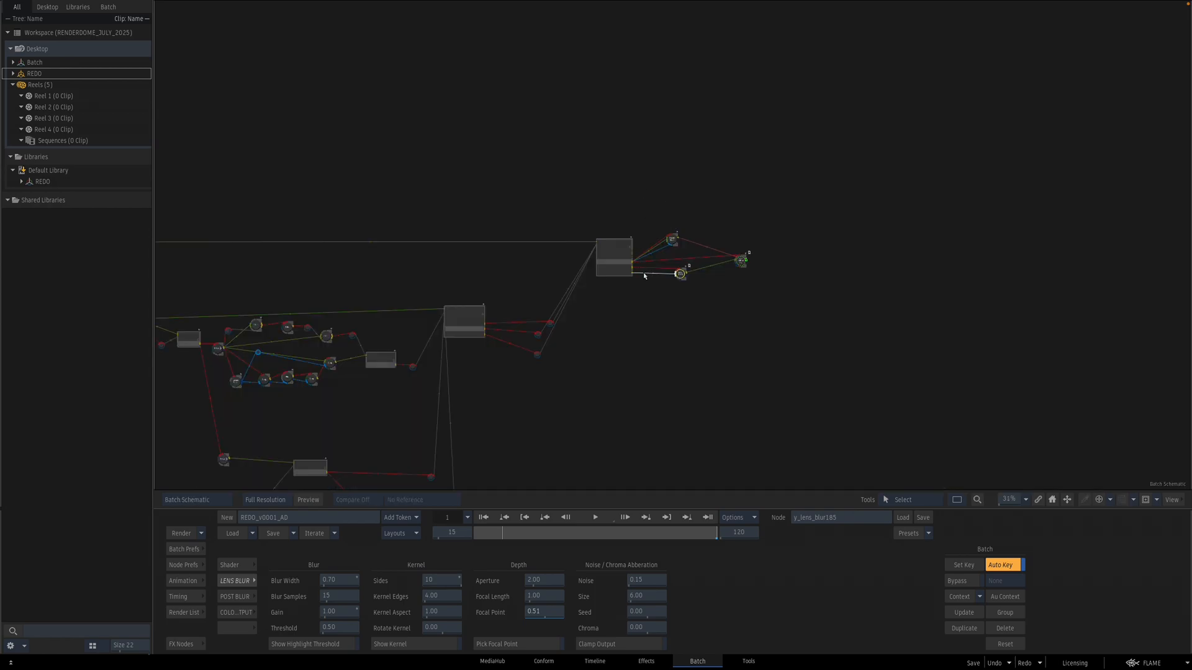
{"action": "double_click", "coordinate": [672, 240]}
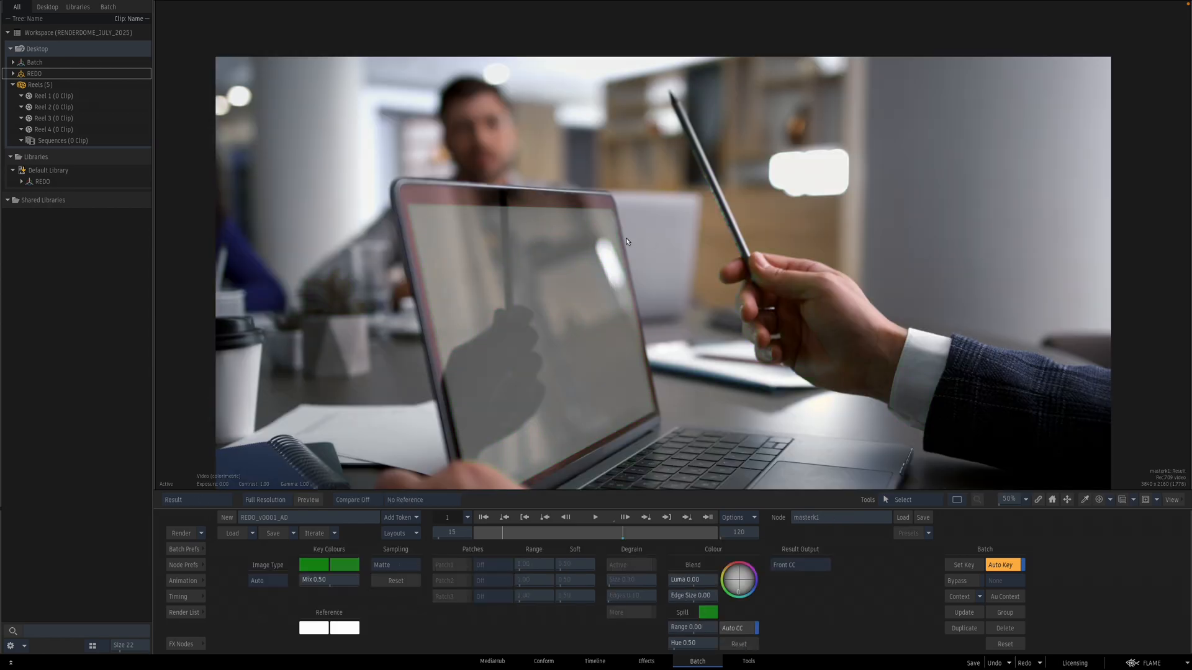
{"action": "key", "text": "F1"}
{"action": "key", "text": "F4"}
{"action": "key", "text": "Escape"}
{"action": "left_click_drag", "start_coordinate": [876, 246], "coordinate": [758, 261]}
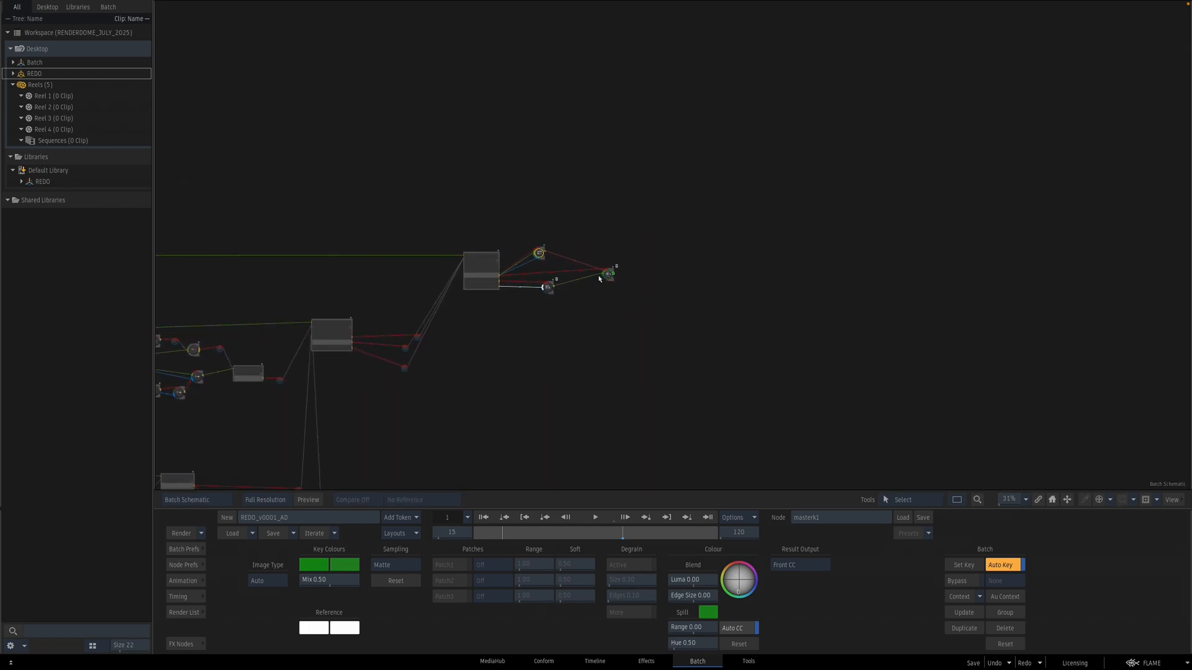
{"action": "double_click", "coordinate": [604, 279]}
{"action": "key", "text": "F4"}
{"action": "key", "text": "F2"}
{"action": "key", "text": "F4"}
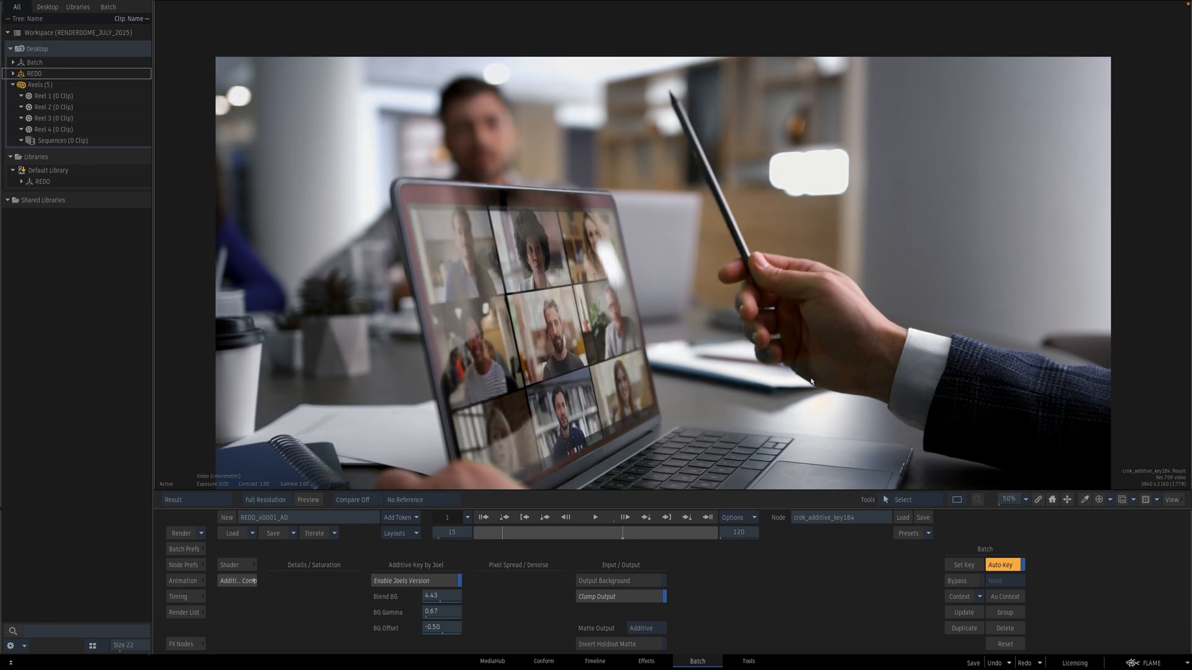
{"action": "key", "text": "F3"}
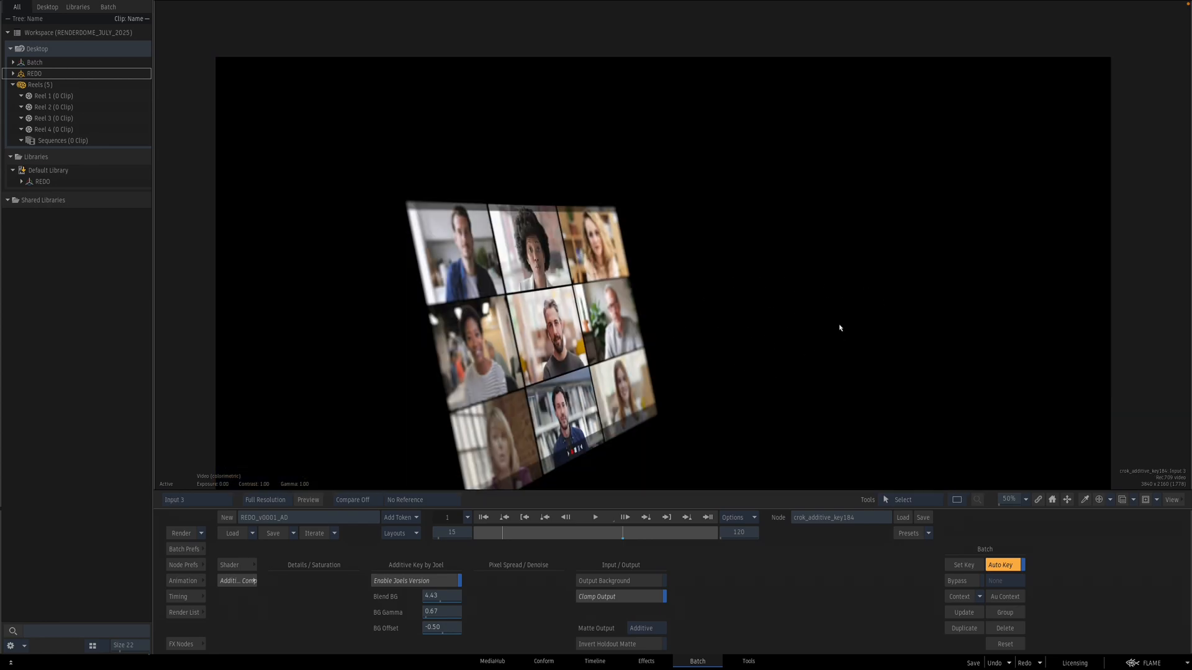
{"action": "key", "text": "F4"}
{"action": "key", "text": "Escape"}
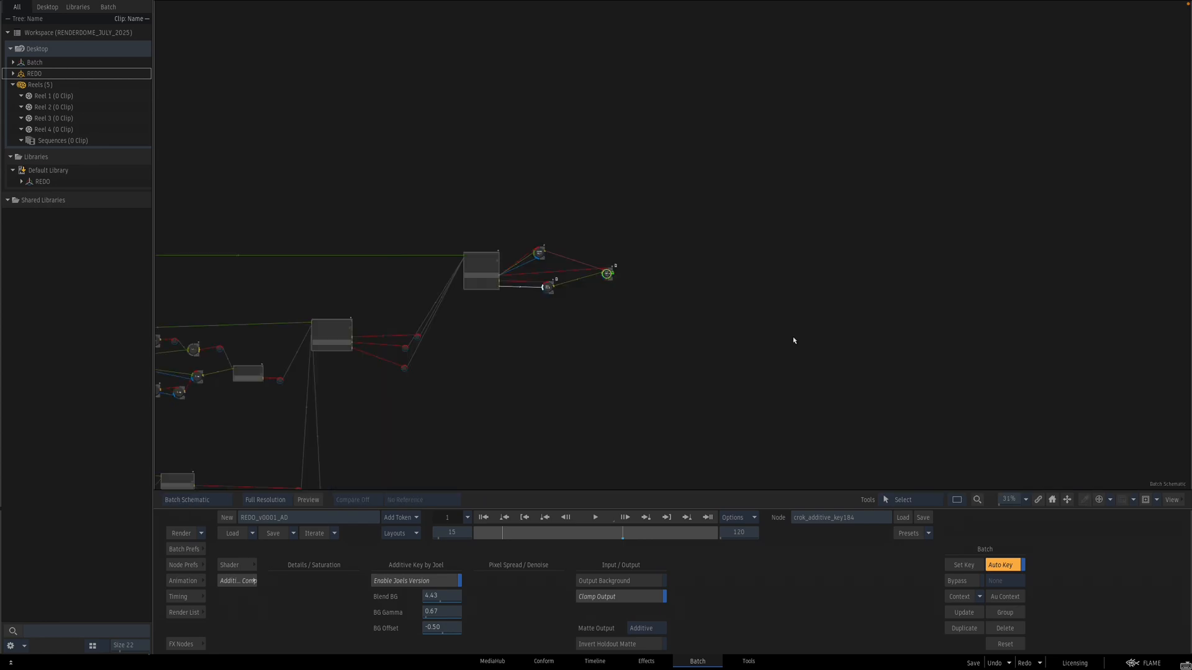
Step: Add a Blur node near the screen Action layers and set its width and height to 287
{"action": "left_click_drag", "start_coordinate": [807, 364], "coordinate": [797, 351]}
{"action": "left_click_drag", "start_coordinate": [481, 373], "coordinate": [571, 366]}
{"action": "left_click_drag", "start_coordinate": [553, 392], "coordinate": [746, 342]}
{"action": "left_click", "coordinate": [183, 645]}
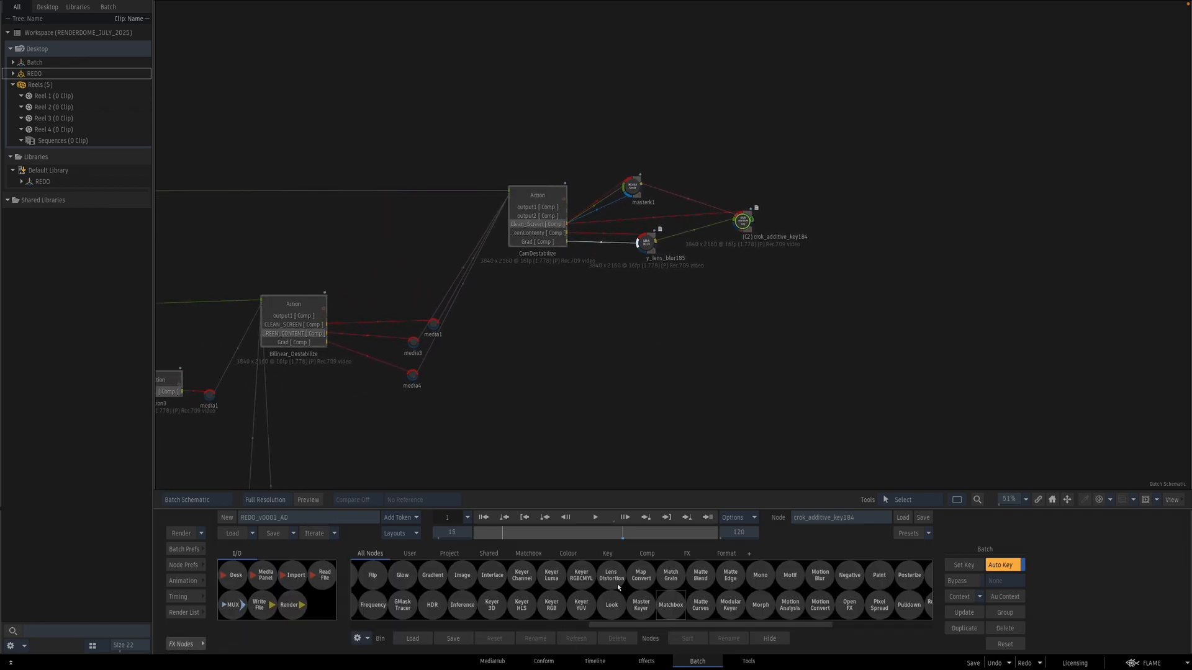
{"action": "key", "text": "b"}
{"action": "left_click_drag", "start_coordinate": [485, 566], "coordinate": [550, 356]}
{"action": "double_click", "coordinate": [550, 356]}
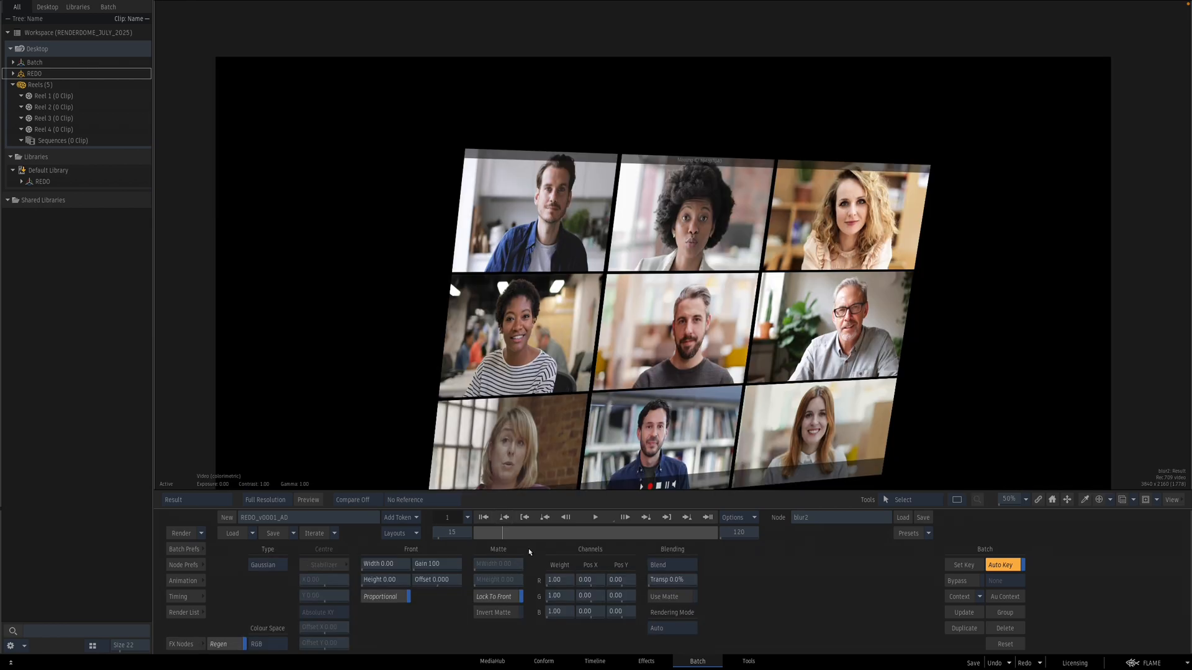
{"action": "left_click_drag", "start_coordinate": [391, 565], "coordinate": [667, 577]}
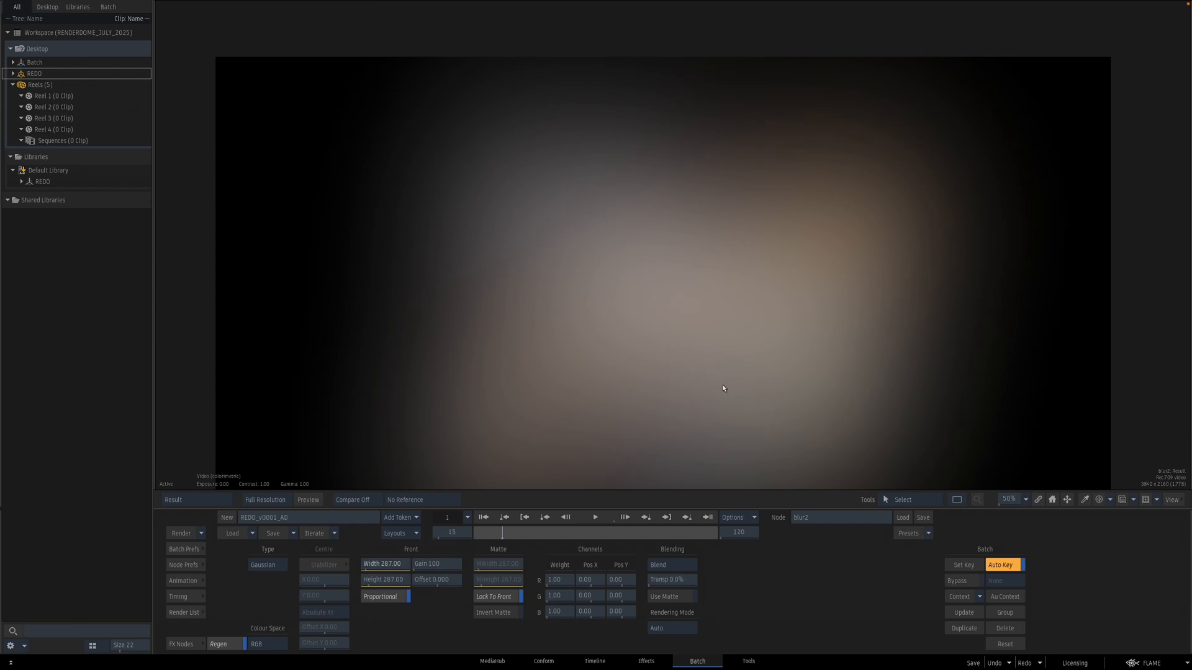
Step: Add a Comp node after the additive key and set its blend mode to Add
{"action": "key", "text": "Escape"}
{"action": "left_click_drag", "start_coordinate": [781, 304], "coordinate": [567, 345]}
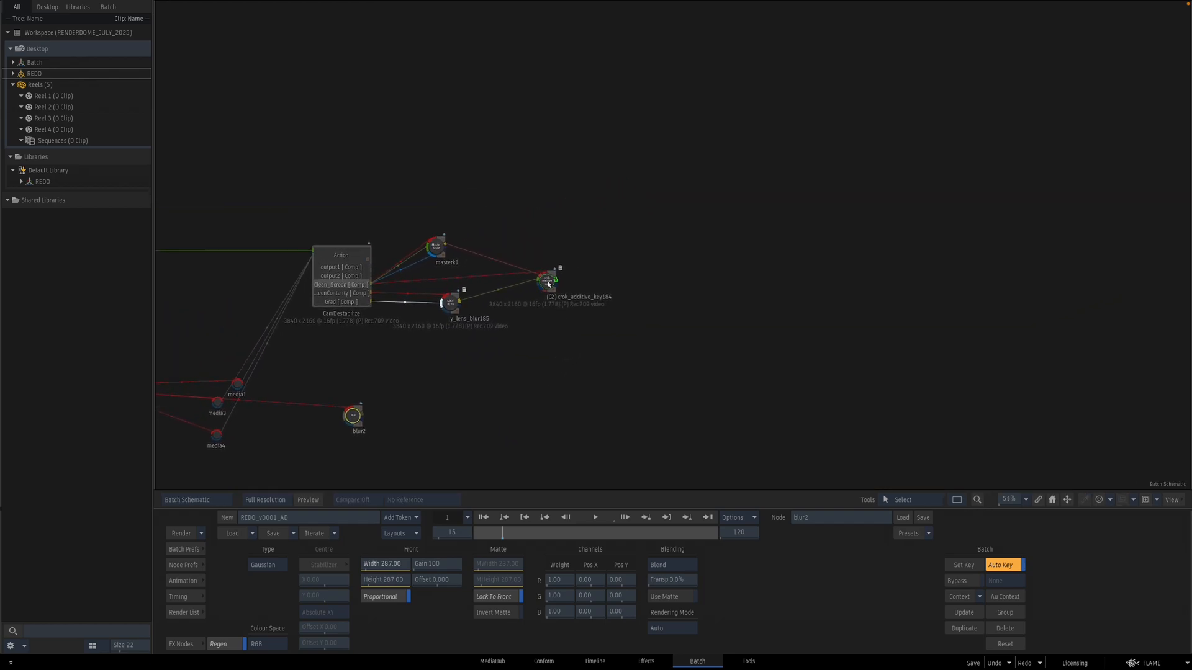
{"action": "left_click", "coordinate": [549, 279]}
{"action": "left_click", "coordinate": [189, 644]}
{"action": "key", "text": "c"}
{"action": "left_click_drag", "start_coordinate": [667, 579], "coordinate": [593, 407]}
{"action": "key", "text": "F4"}
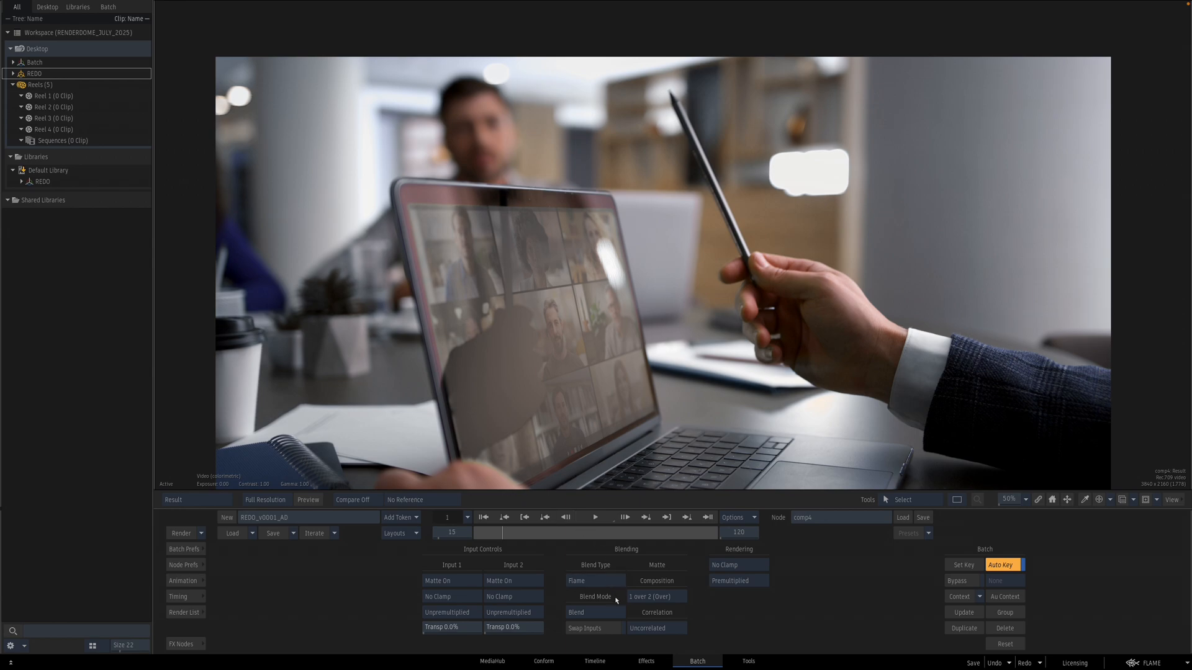
{"action": "left_click", "coordinate": [597, 613]}
{"action": "left_click", "coordinate": [599, 505]}
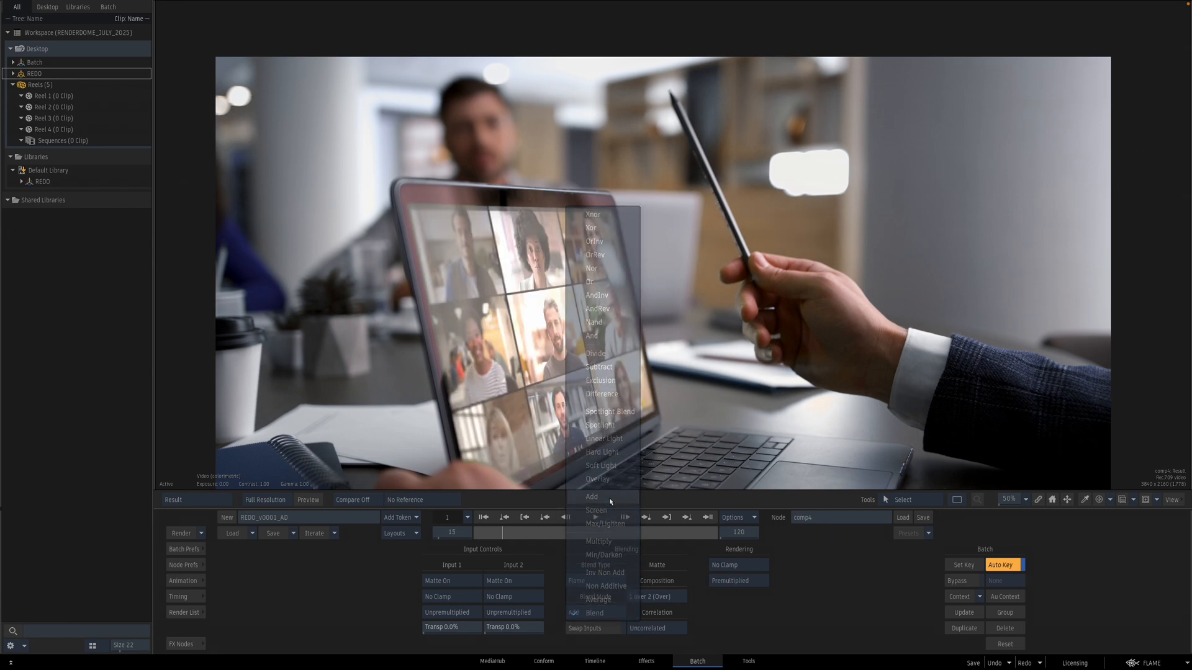
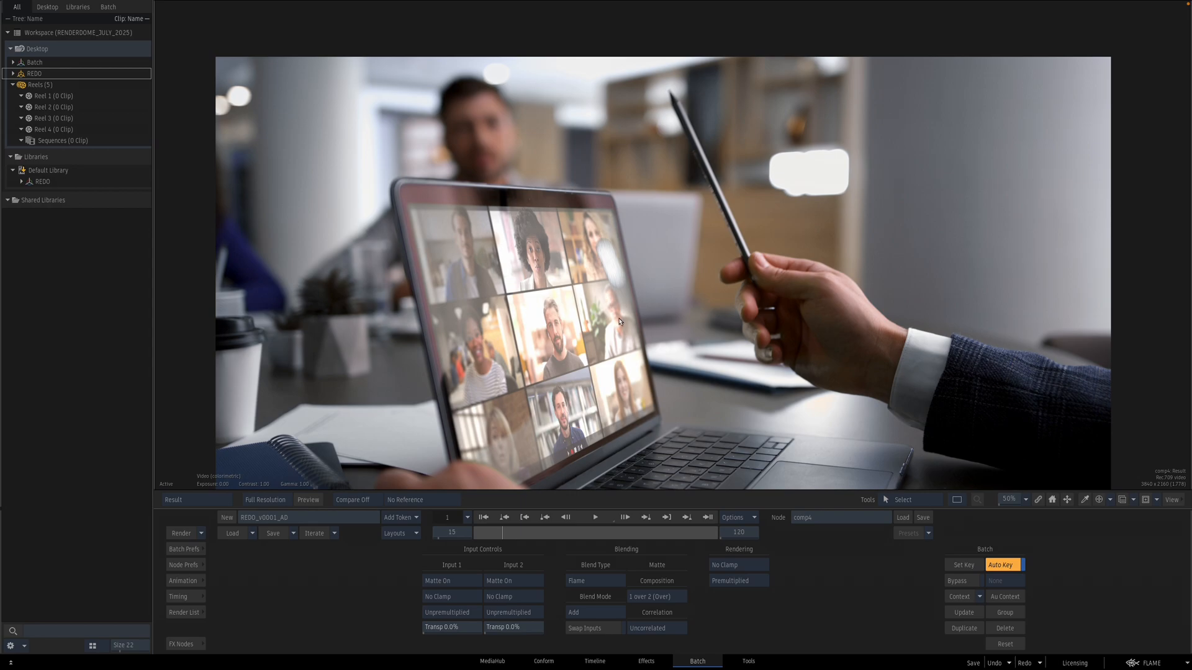
Step: Add a GMask Tracer node next to the lens blur in the batch schematic and open it
{"action": "key", "text": "Escape"}
{"action": "left_click_drag", "start_coordinate": [811, 335], "coordinate": [800, 319]}
{"action": "mouse_move", "coordinate": [657, 347]}
{"action": "left_mouse_down"}
{"action": "mouse_move", "coordinate": [619, 379]}
{"action": "mouse_move", "coordinate": [632, 381]}
{"action": "mouse_move", "coordinate": [611, 362]}
{"action": "mouse_move", "coordinate": [661, 345]}
{"action": "left_mouse_up"}
{"action": "key", "text": "F4"}
{"action": "key", "text": "Escape"}
{"action": "left_click", "coordinate": [182, 645]}
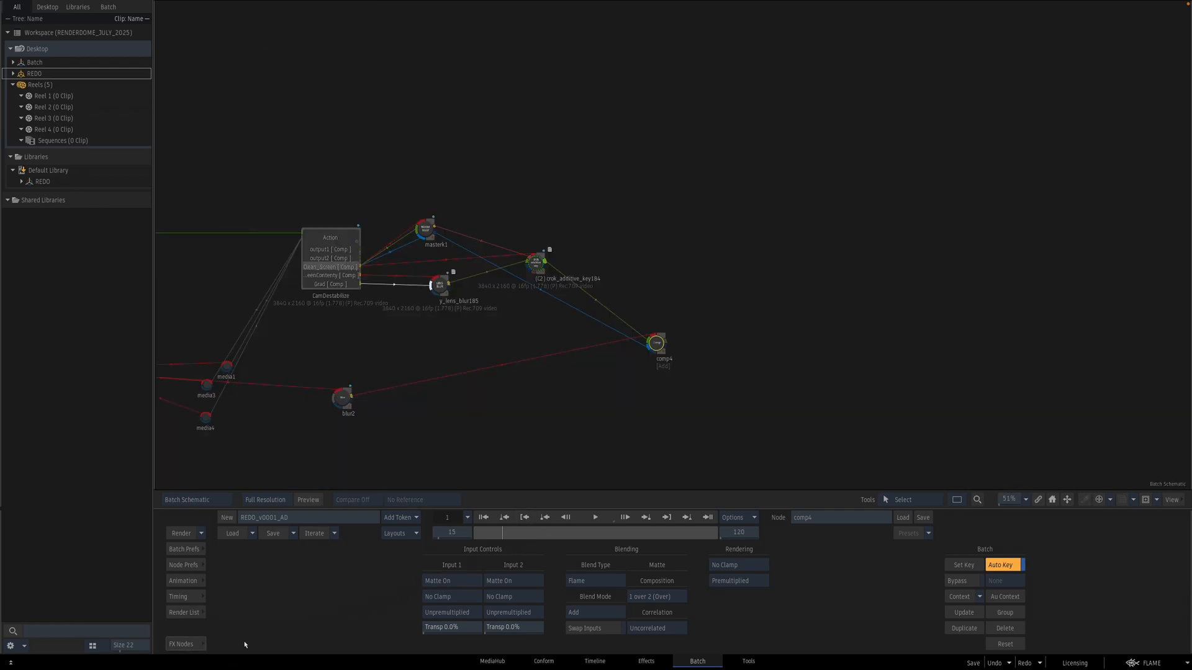
{"action": "scroll", "coordinate": [646, 608], "scroll_direction": "down", "scroll_amount": 5}
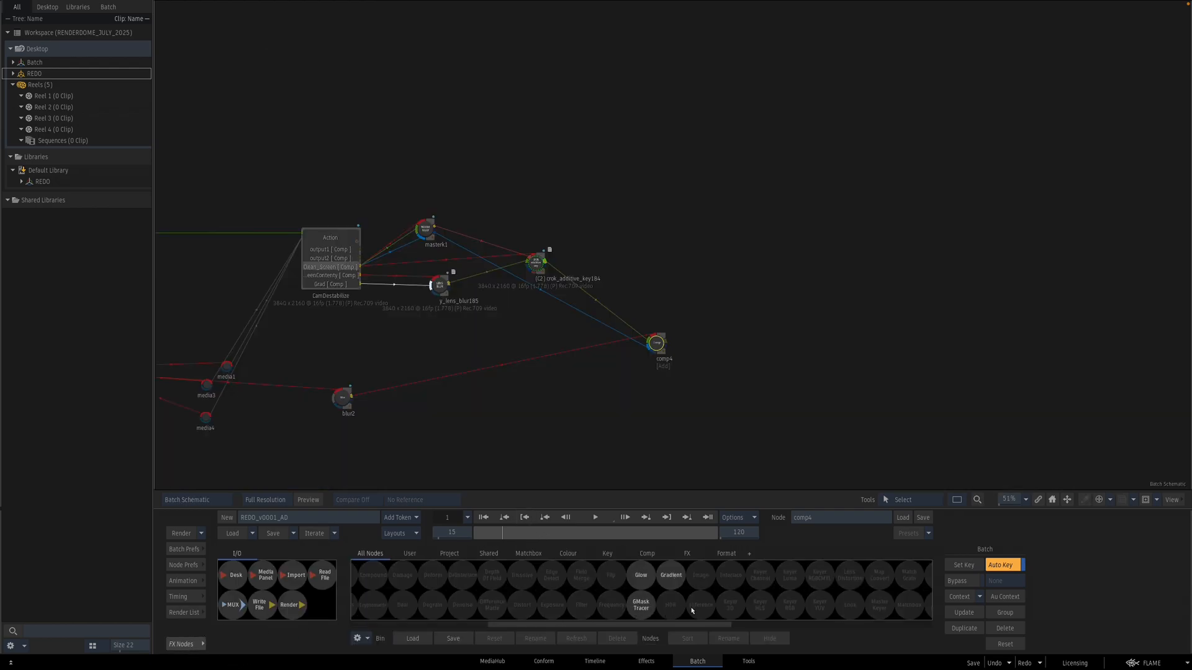
{"action": "left_click_drag", "start_coordinate": [641, 605], "coordinate": [503, 324]}
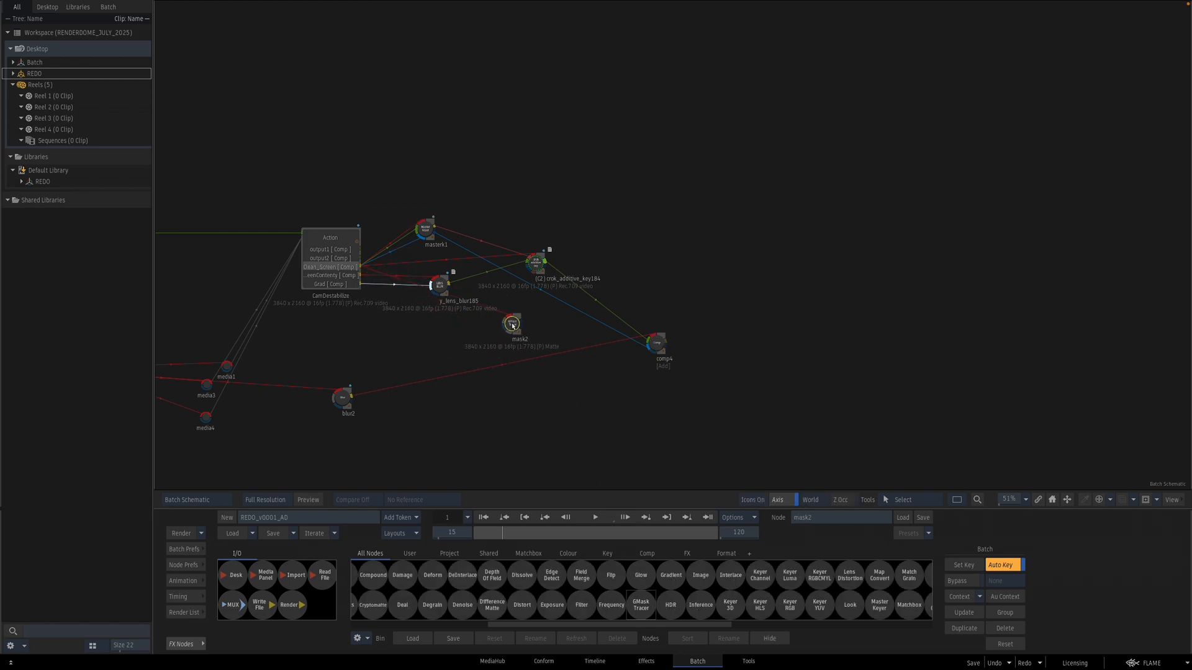
{"action": "double_click", "coordinate": [511, 324]}
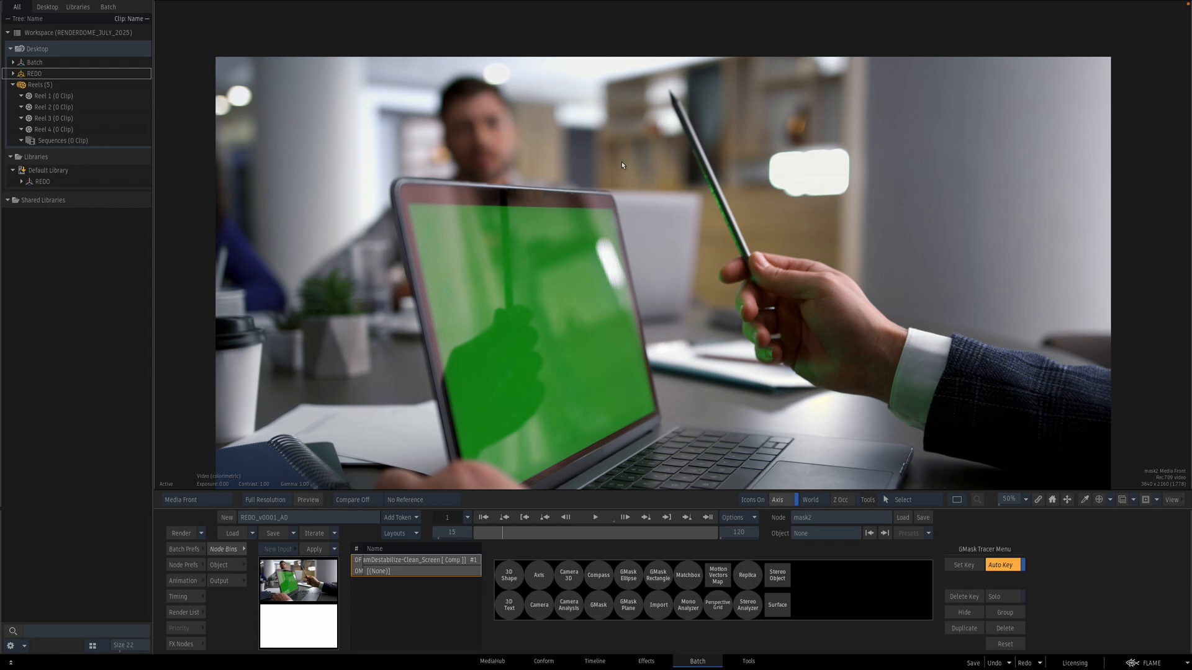
Step: Draw a GMask shape enclosing the hand and pencil across the right side of the frame
{"action": "left_click", "coordinate": [597, 604]}
{"action": "left_click", "coordinate": [560, 180]}
{"action": "left_click", "coordinate": [625, 187]}
{"action": "left_click", "coordinate": [669, 423]}
{"action": "left_click", "coordinate": [901, 475]}
{"action": "left_click", "coordinate": [1059, 477]}
{"action": "left_click", "coordinate": [1168, 134]}
{"action": "left_click", "coordinate": [1138, 21]}
{"action": "left_click", "coordinate": [548, 24]}
{"action": "left_click", "coordinate": [539, 38]}
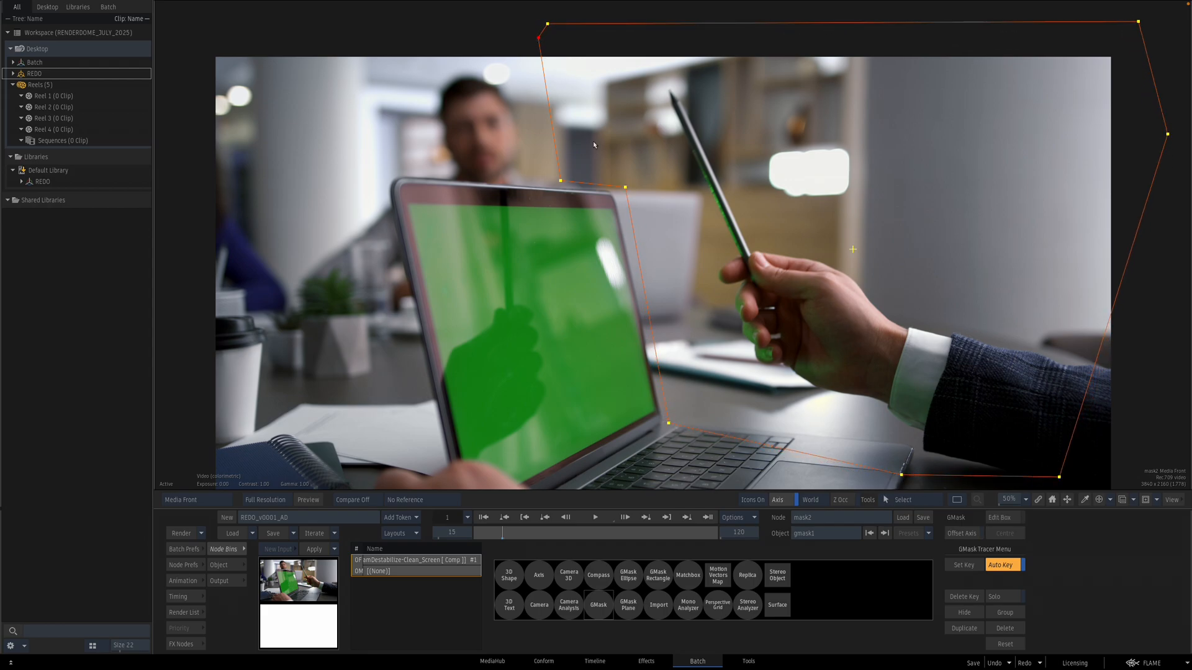
{"action": "left_click", "coordinate": [642, 287]}
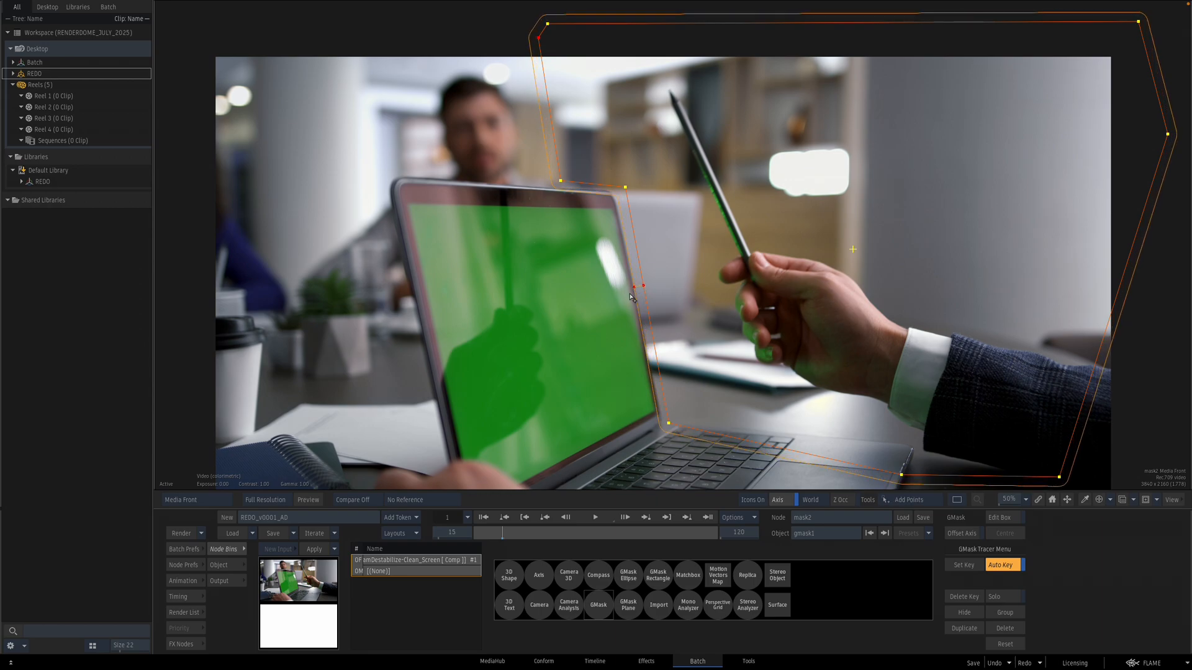
{"action": "key", "text": "Escape"}
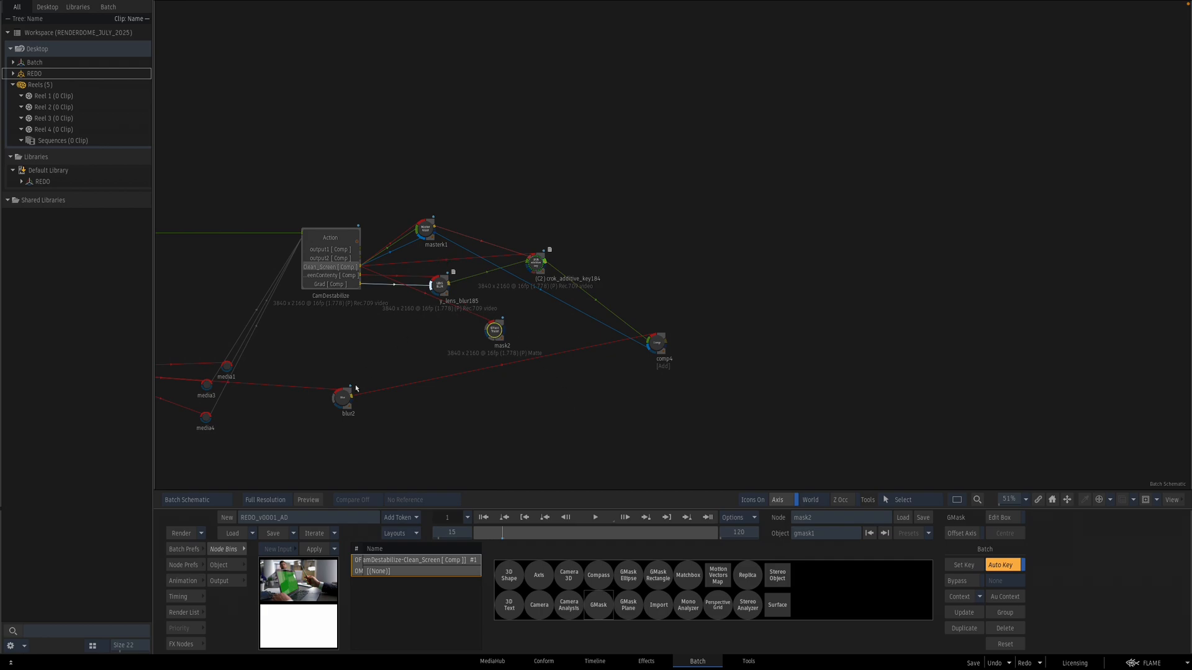
Step: Inspect the Master Keyer's front and result views in the viewer
{"action": "double_click", "coordinate": [427, 227]}
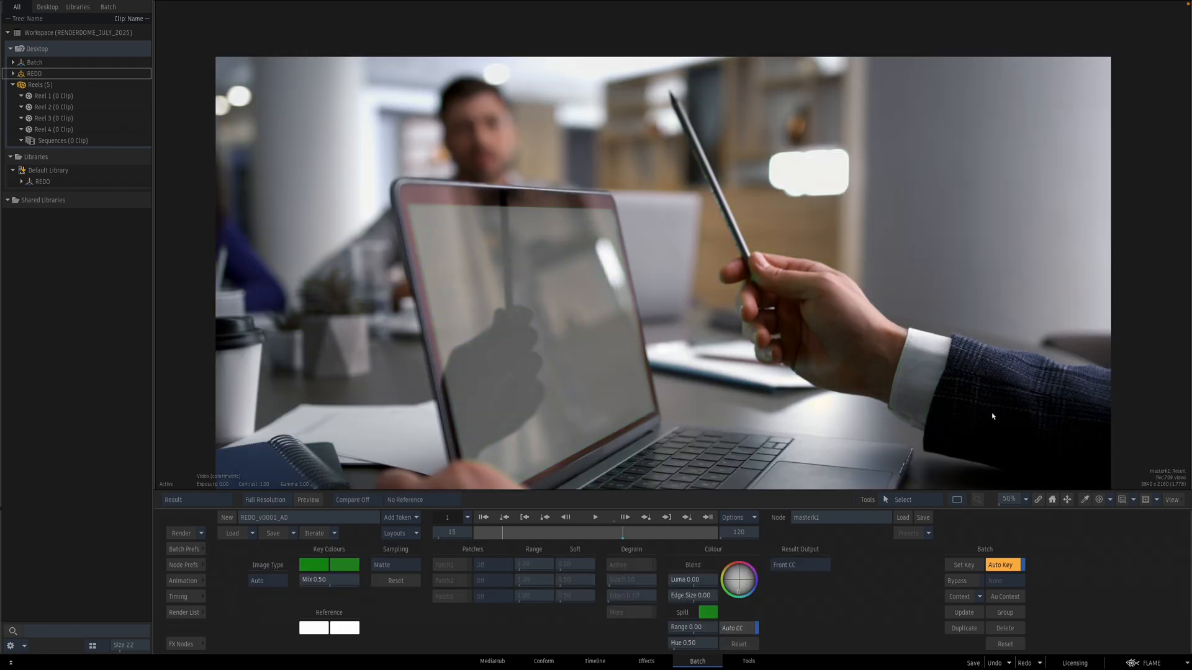
{"action": "left_click_drag", "start_coordinate": [494, 387], "coordinate": [745, 348]}
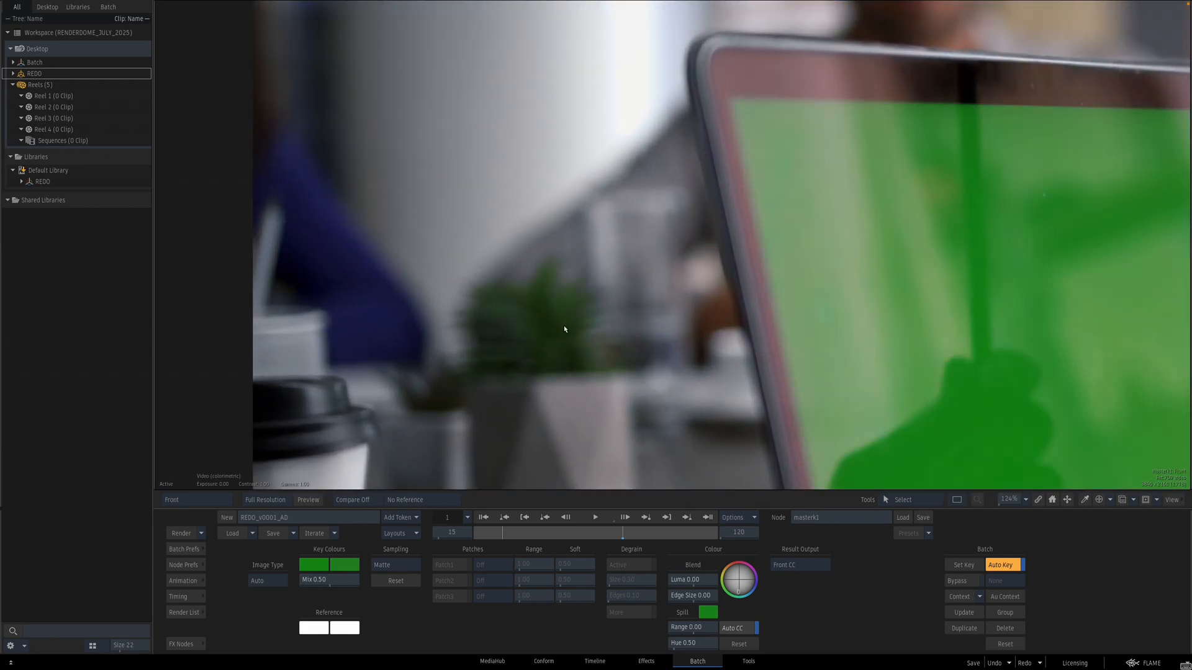
{"action": "left_click_drag", "start_coordinate": [937, 349], "coordinate": [714, 354]}
{"action": "key", "text": "F1"}
{"action": "key", "text": "F1"}
{"action": "key", "text": "F1"}
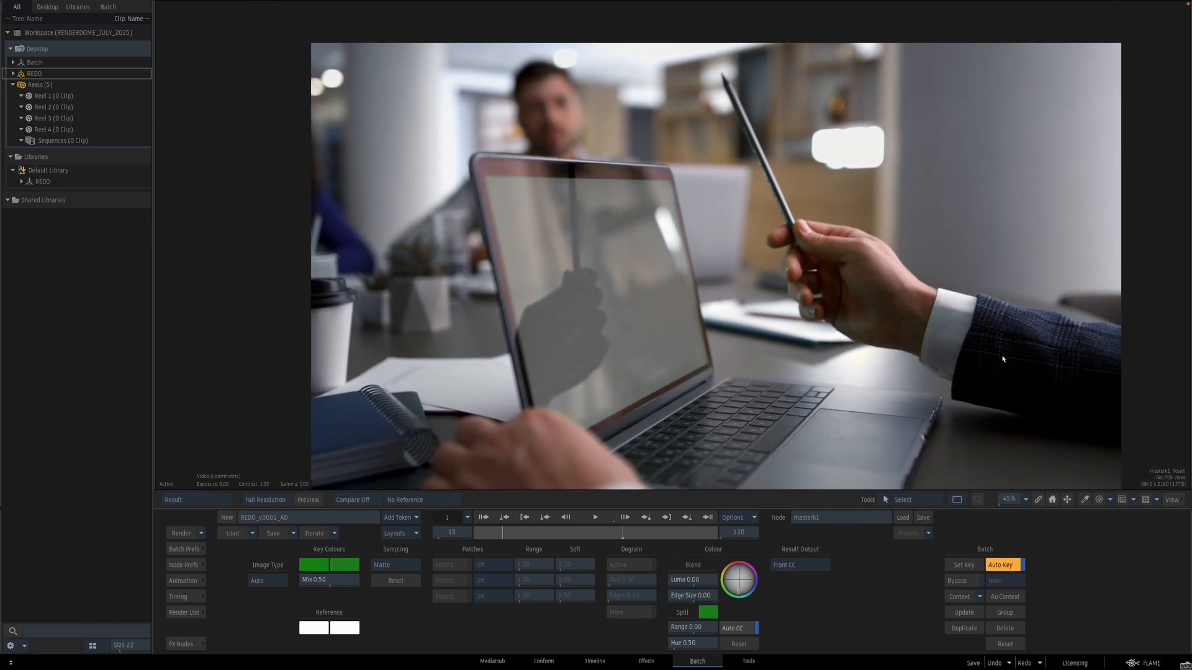
{"action": "key", "text": "F1"}
{"action": "key", "text": "F4"}
Step: Add a new Action node fed by the additive key, Master Keyer and GMask matte, and preview it
{"action": "key", "text": "Escape"}
{"action": "left_click_drag", "start_coordinate": [817, 336], "coordinate": [764, 333]}
{"action": "left_click_drag", "start_coordinate": [445, 326], "coordinate": [431, 332]}
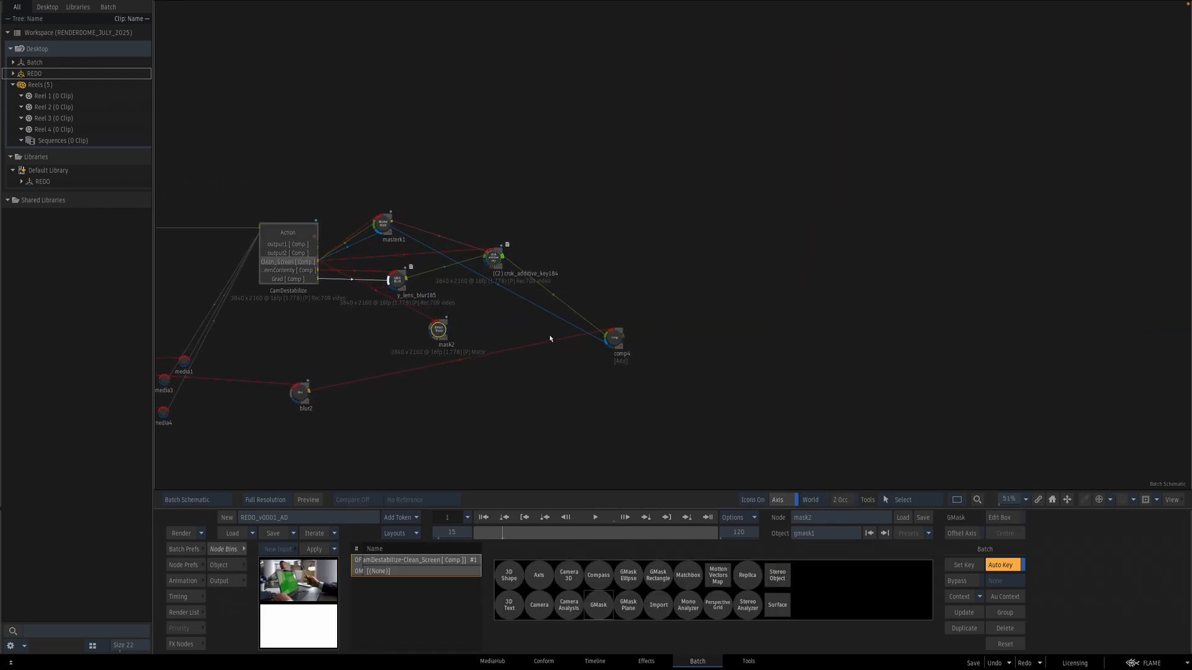
{"action": "left_click_drag", "start_coordinate": [616, 339], "coordinate": [612, 341]}
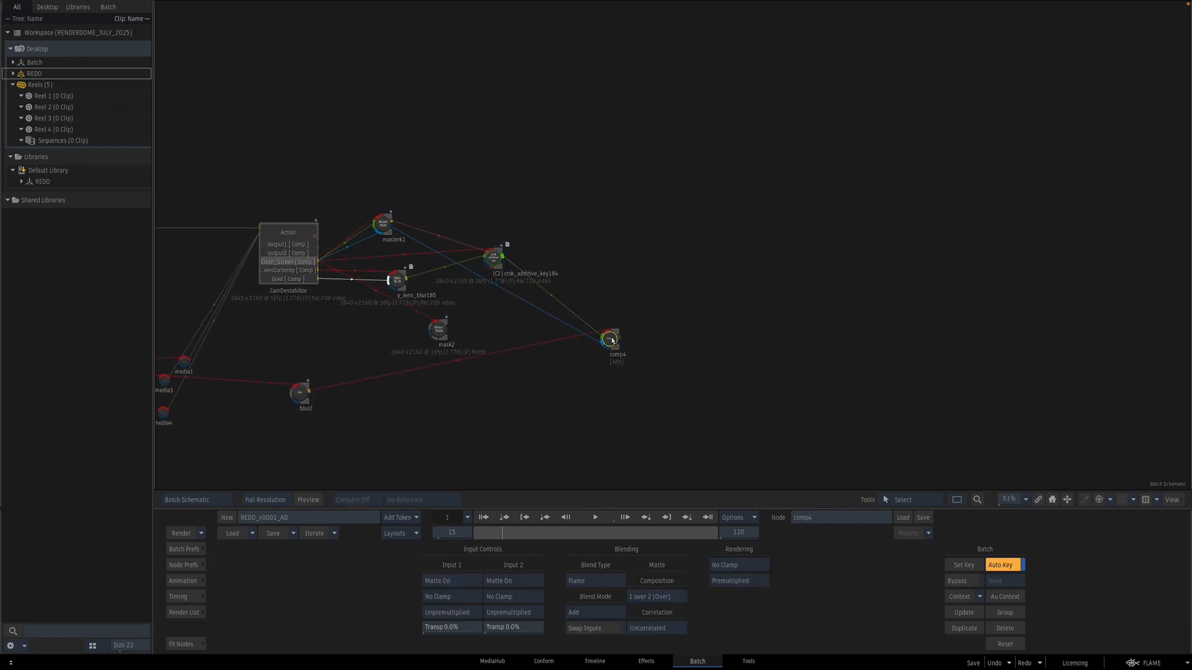
{"action": "left_click", "coordinate": [184, 644]}
{"action": "left_click_drag", "start_coordinate": [663, 574], "coordinate": [517, 496]}
{"action": "left_click_drag", "start_coordinate": [395, 605], "coordinate": [593, 243]}
{"action": "key", "text": "n"}
{"action": "mouse_move", "coordinate": [534, 324]}
{"action": "left_mouse_down"}
{"action": "mouse_move", "coordinate": [418, 221]}
{"action": "mouse_move", "coordinate": [447, 317]}
{"action": "mouse_move", "coordinate": [513, 318]}
{"action": "left_mouse_up"}
{"action": "left_click", "coordinate": [589, 244]}
{"action": "double_click", "coordinate": [593, 244]}
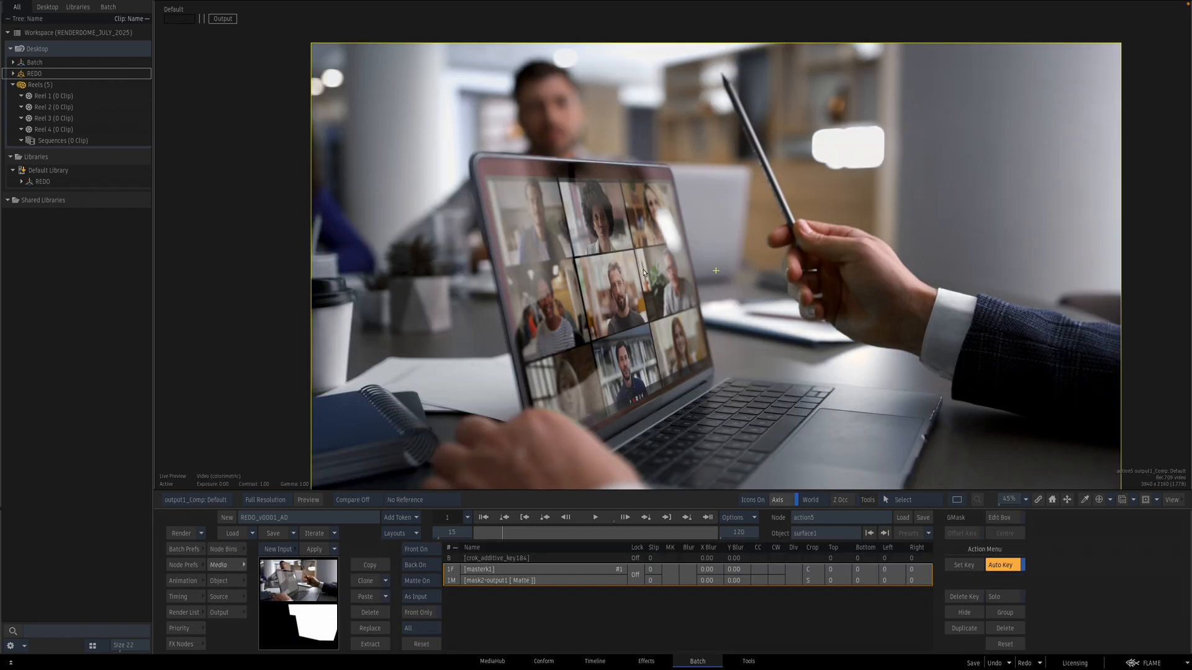
{"action": "key", "text": "F2"}
{"action": "key", "text": "F4"}
{"action": "key", "text": "F2"}
{"action": "key", "text": "F4"}
{"action": "key", "text": "grave"}
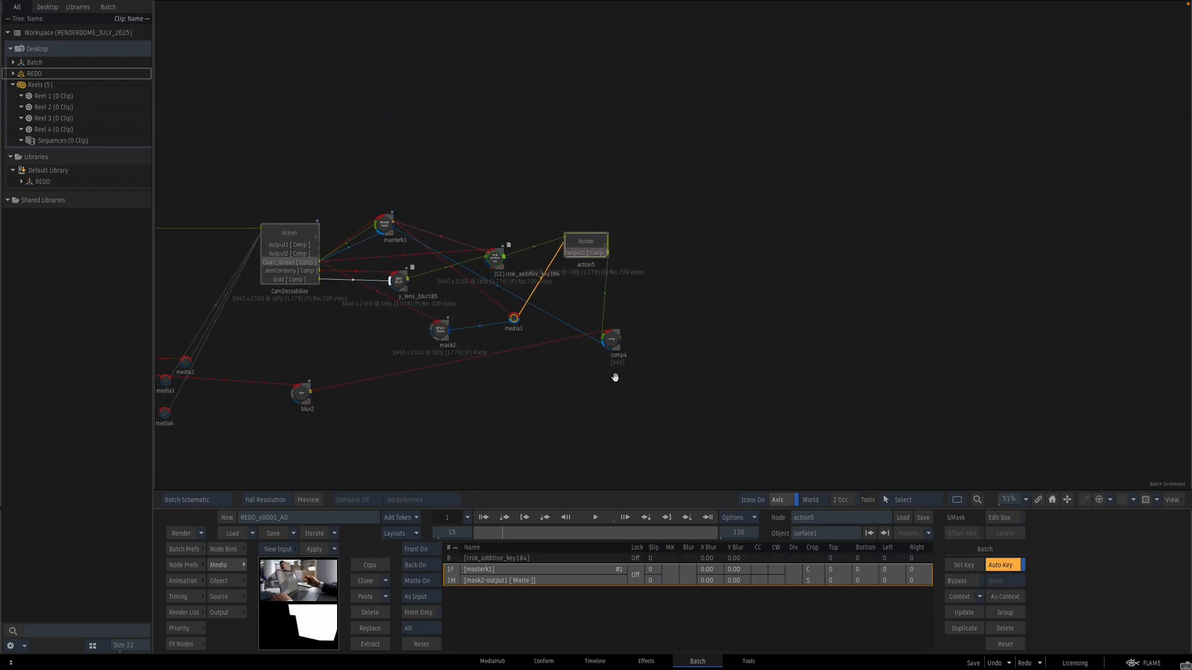
Step: Add a Comp node combining the mattes and set its blend mode to 2 Intersect 1 (Inside)
{"action": "left_click_drag", "start_coordinate": [610, 339], "coordinate": [613, 668]}
{"action": "left_click", "coordinate": [588, 240]}
{"action": "left_click_drag", "start_coordinate": [568, 386], "coordinate": [552, 403]}
{"action": "left_click", "coordinate": [600, 451]}
{"action": "mouse_move", "coordinate": [664, 575]}
{"action": "left_mouse_down"}
{"action": "mouse_move", "coordinate": [627, 415]}
{"action": "mouse_move", "coordinate": [428, 235]}
{"action": "mouse_move", "coordinate": [411, 237]}
{"action": "mouse_move", "coordinate": [447, 249]}
{"action": "mouse_move", "coordinate": [496, 335]}
{"action": "mouse_move", "coordinate": [466, 318]}
{"action": "mouse_move", "coordinate": [501, 357]}
{"action": "left_mouse_up"}
{"action": "key", "text": "F4"}
{"action": "key", "text": "F4"}
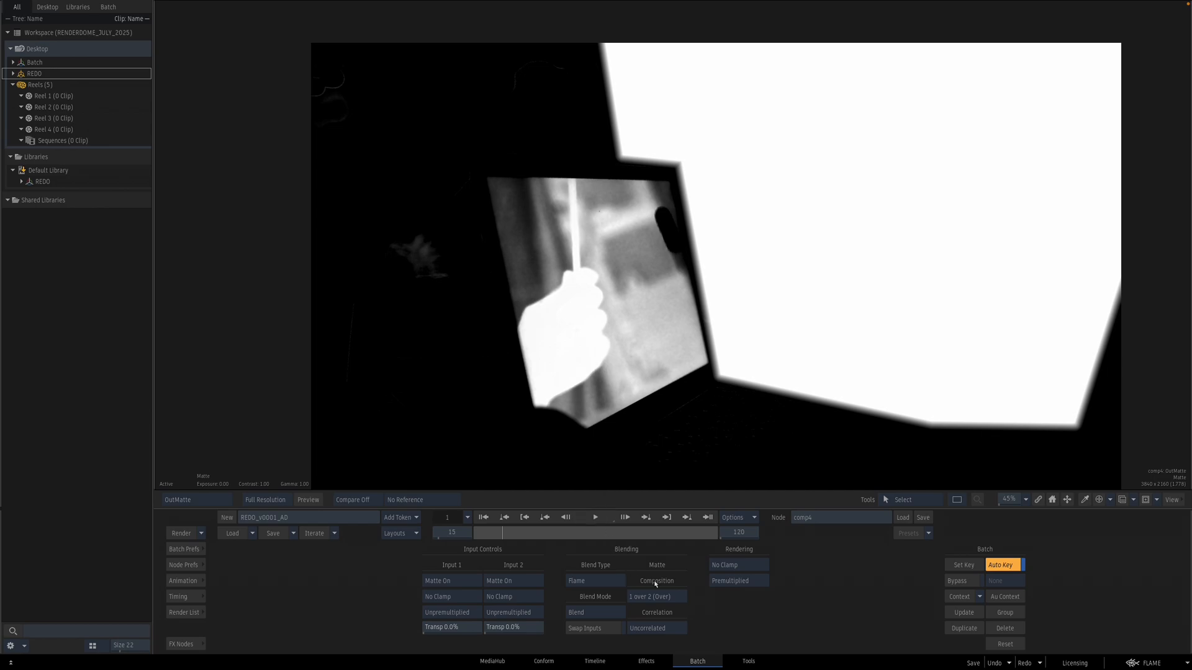
{"action": "left_click", "coordinate": [671, 597]}
{"action": "left_click", "coordinate": [699, 583]}
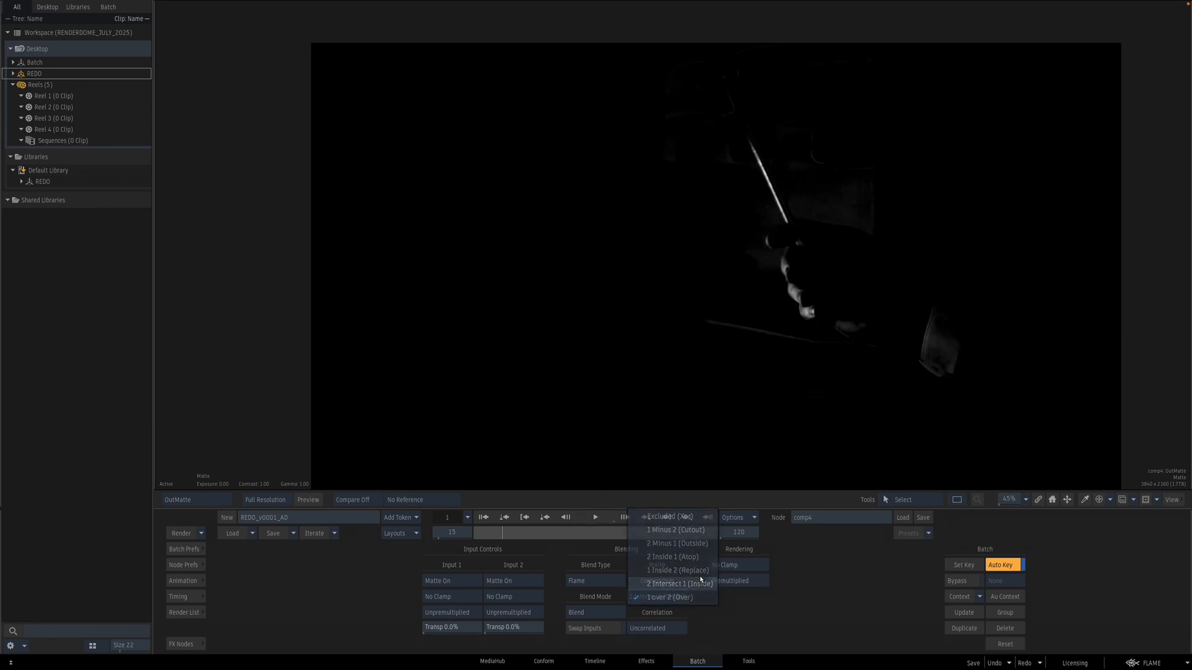
{"action": "left_click_drag", "start_coordinate": [847, 286], "coordinate": [545, 356]}
{"action": "key", "text": "F4"}
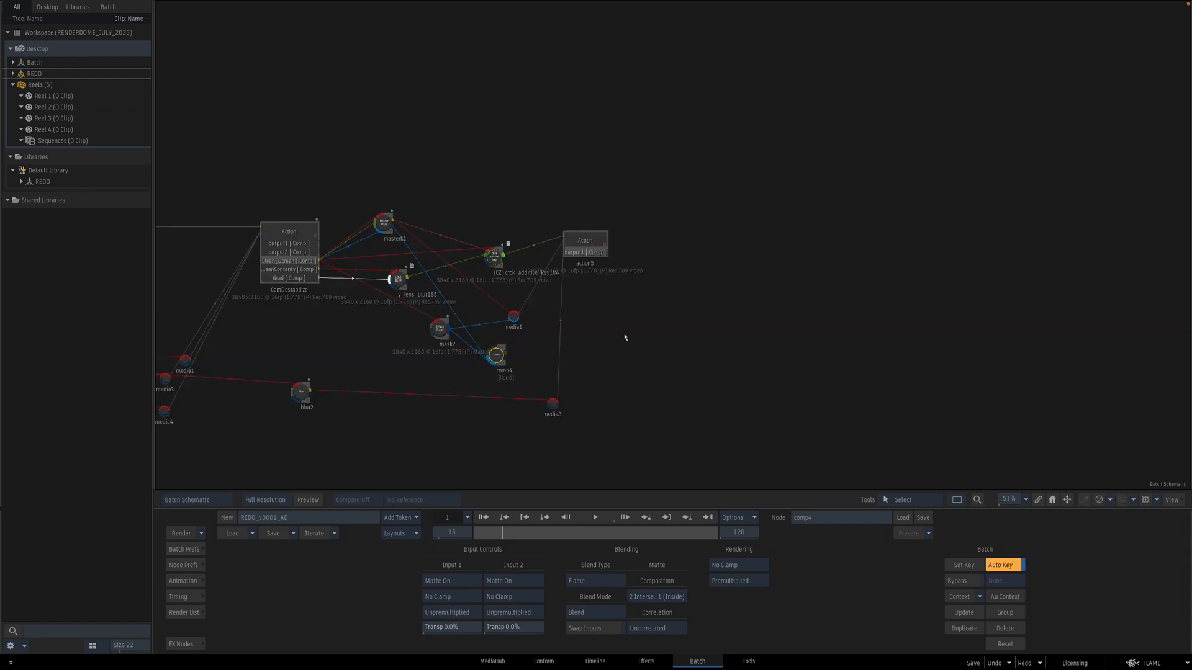
Step: Connect the blur and the Comp matte as a second layer of the new Action and open that surface
{"action": "left_click_drag", "start_coordinate": [554, 406], "coordinate": [515, 352]}
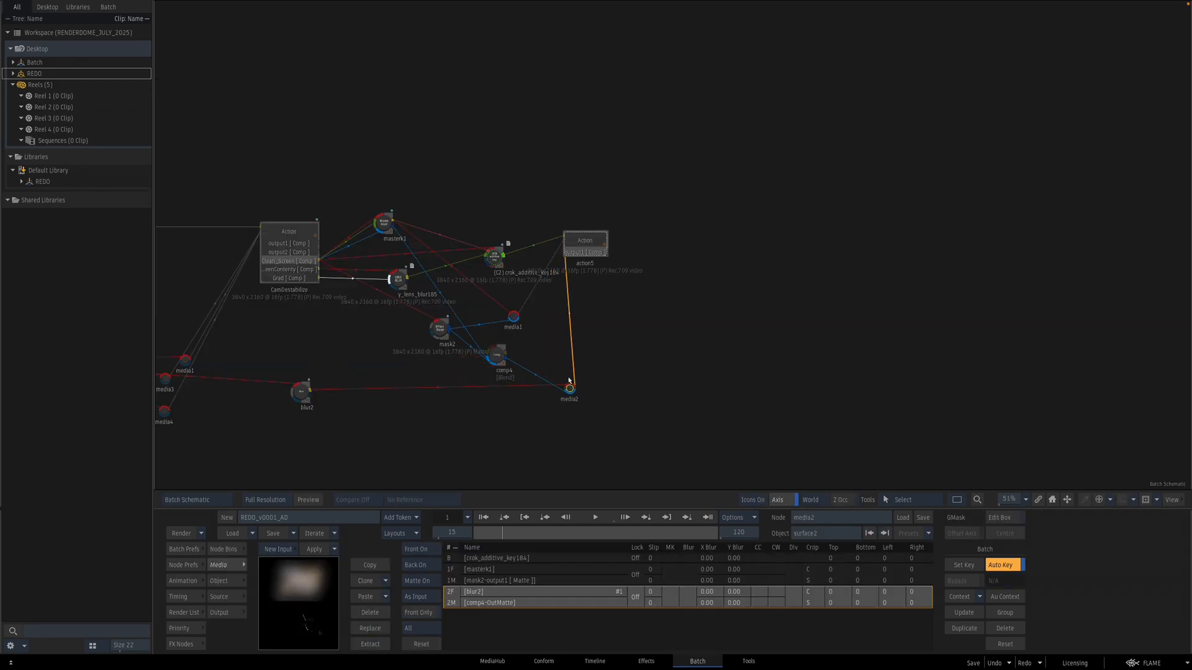
{"action": "double_click", "coordinate": [591, 246]}
{"action": "key", "text": "Escape"}
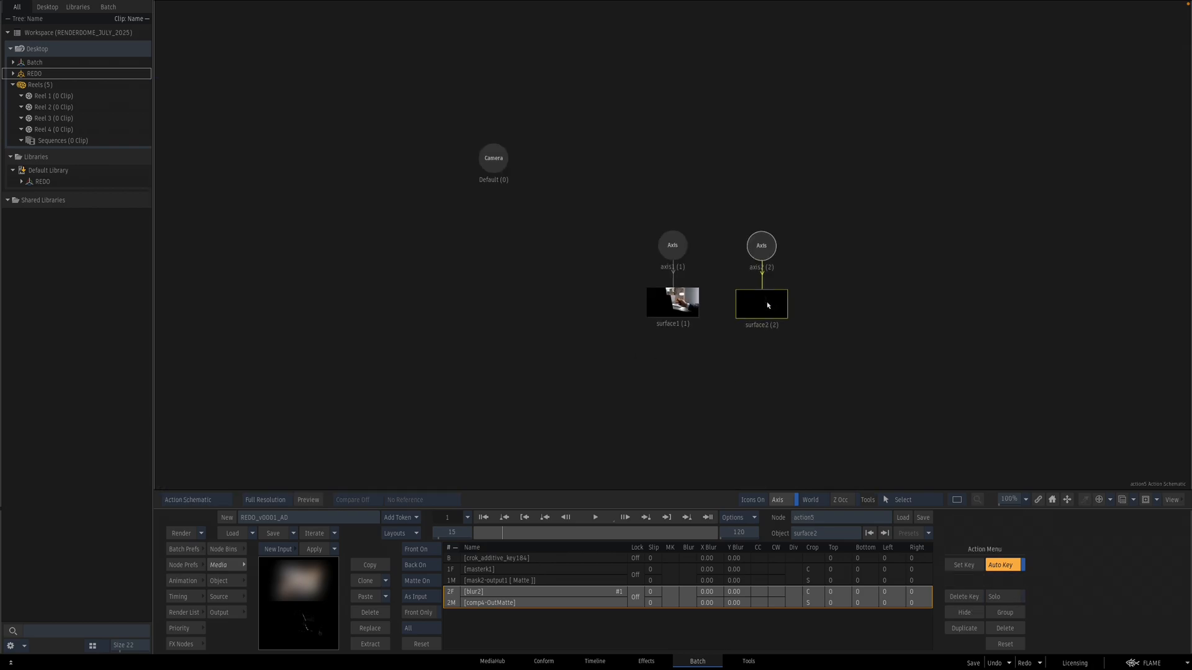
{"action": "double_click", "coordinate": [768, 305]}
{"action": "key", "text": "Escape"}
Step: Set the second surface's blend mode to Screen
{"action": "left_click", "coordinate": [679, 582]}
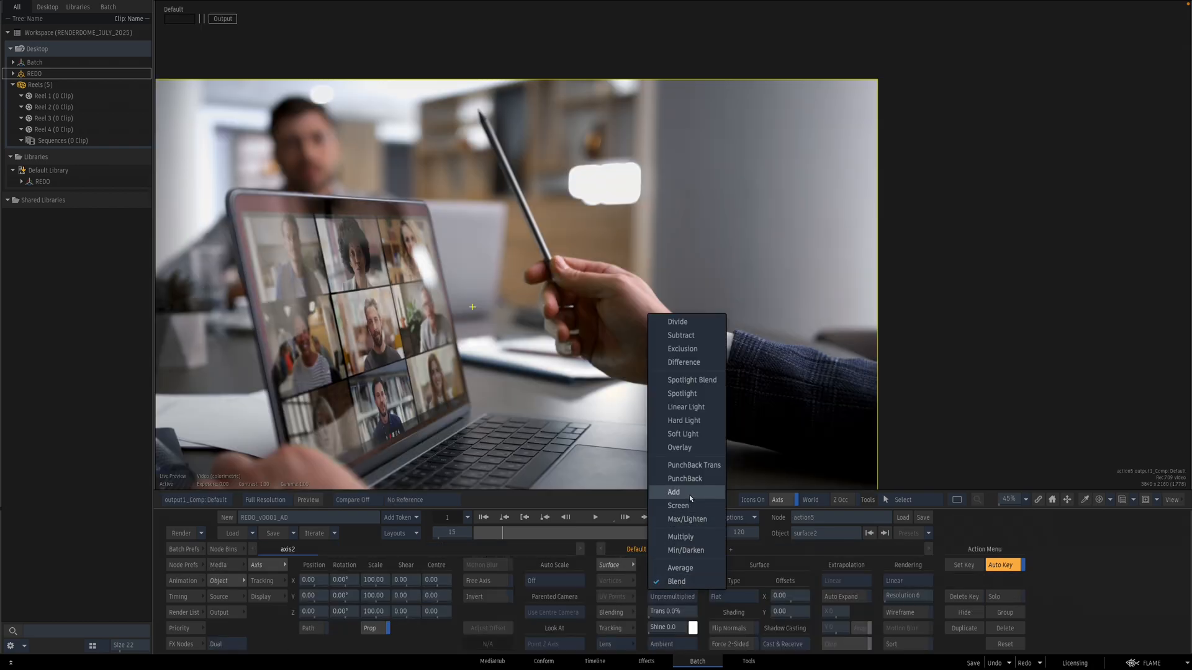
{"action": "left_click", "coordinate": [676, 492]}
{"action": "left_click", "coordinate": [670, 579]}
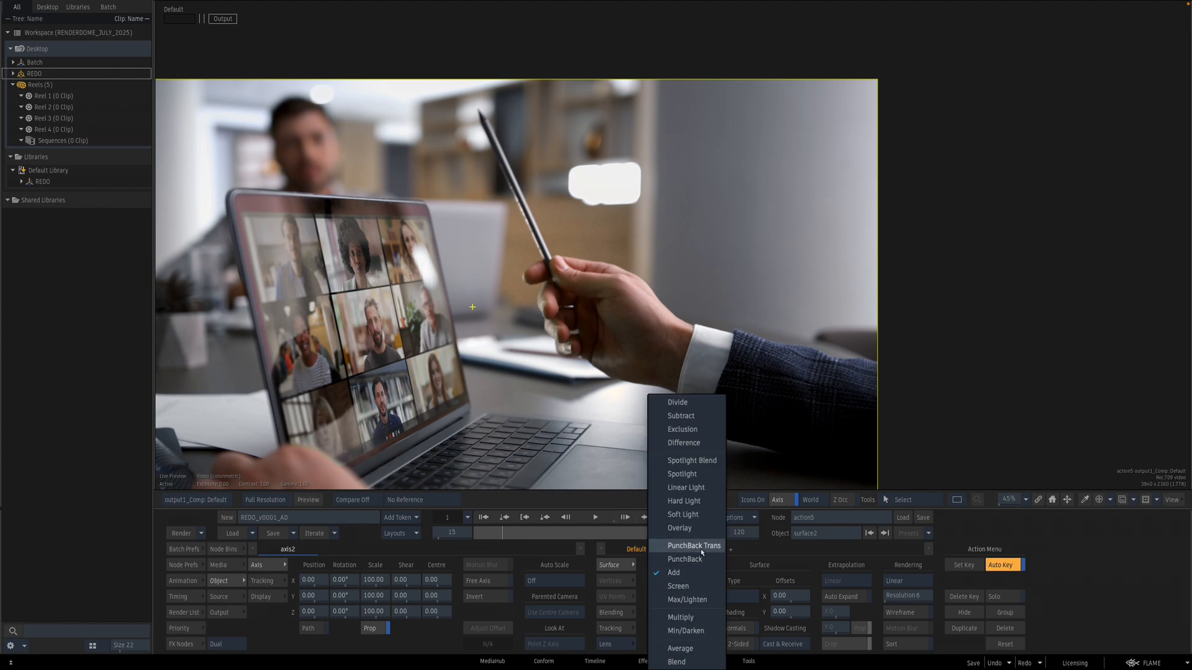
{"action": "left_click", "coordinate": [692, 587]}
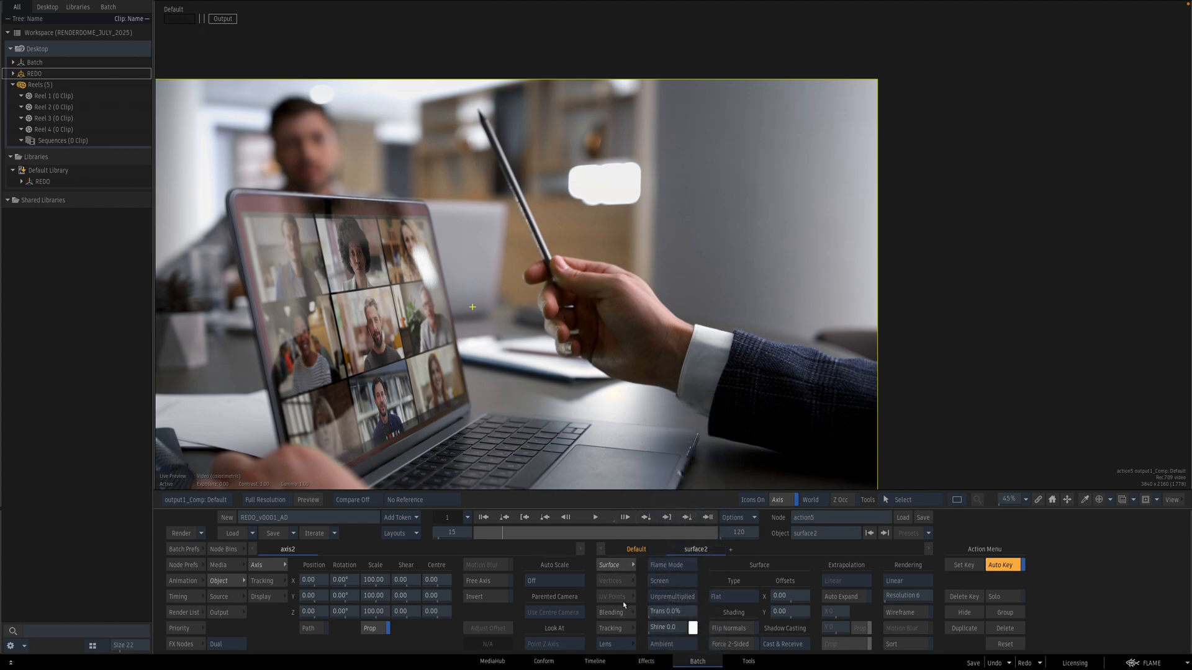
{"action": "left_click_drag", "start_coordinate": [688, 611], "coordinate": [664, 605]}
{"action": "key", "text": "Escape"}
Step: Add a Colour Correct node after the blur and tint its balance to hue 71 and gain 114.3
{"action": "left_click_drag", "start_coordinate": [439, 448], "coordinate": [550, 426]}
{"action": "left_click", "coordinate": [182, 644]}
{"action": "left_click_drag", "start_coordinate": [575, 575], "coordinate": [465, 372]}
{"action": "double_click", "coordinate": [468, 364]}
{"action": "key", "text": "Escape"}
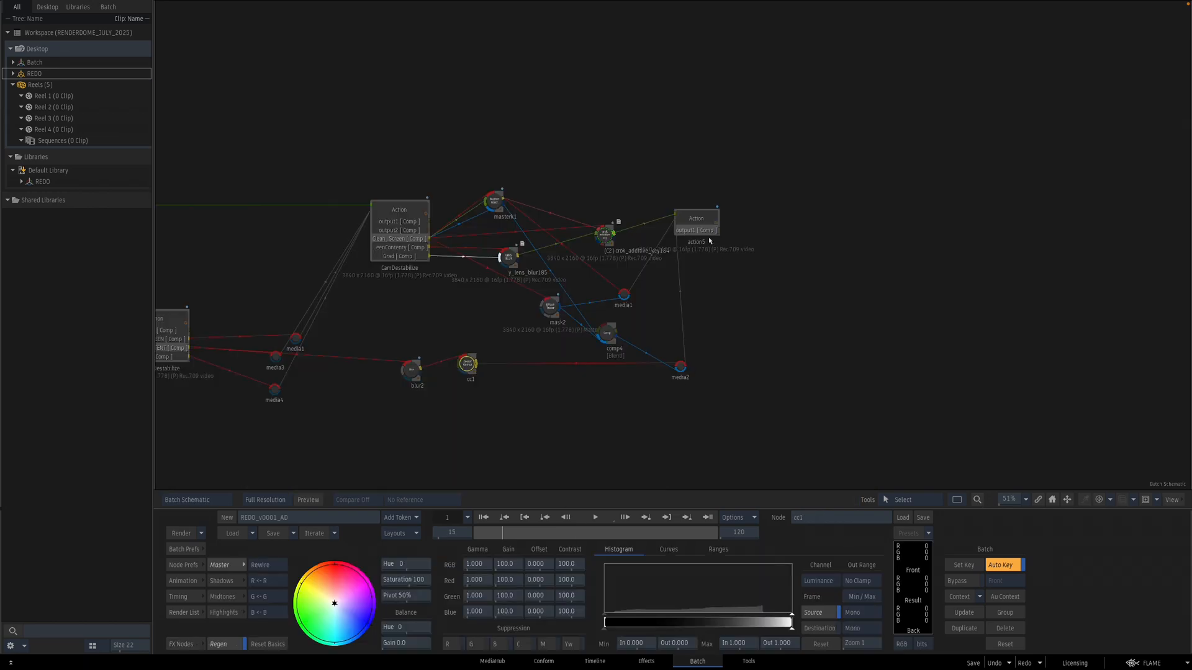
{"action": "key", "text": "ctrl+2"}
{"action": "key", "text": "Return"}
{"action": "key", "text": "2"}
{"action": "left_click_drag", "start_coordinate": [357, 596], "coordinate": [331, 636]}
{"action": "left_click_drag", "start_coordinate": [400, 563], "coordinate": [345, 589]}
{"action": "key", "text": "F4"}
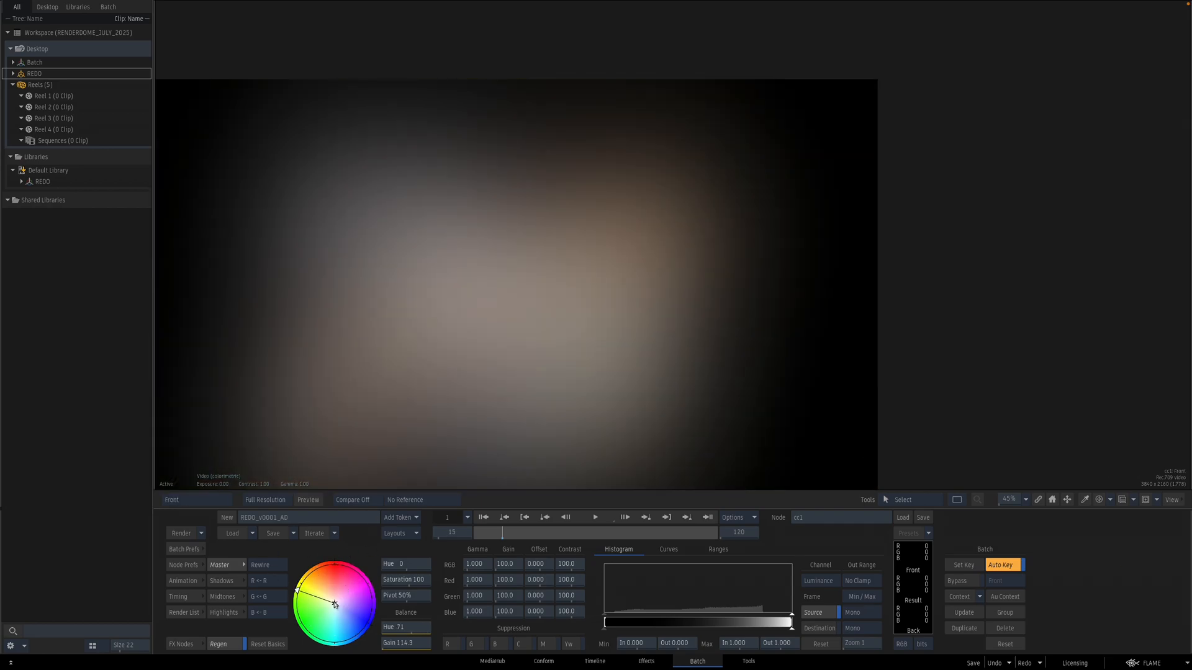
Step: Connect the Colour Correct output into the new Action's second layer input
{"action": "key", "text": "Escape"}
{"action": "key", "text": "1"}
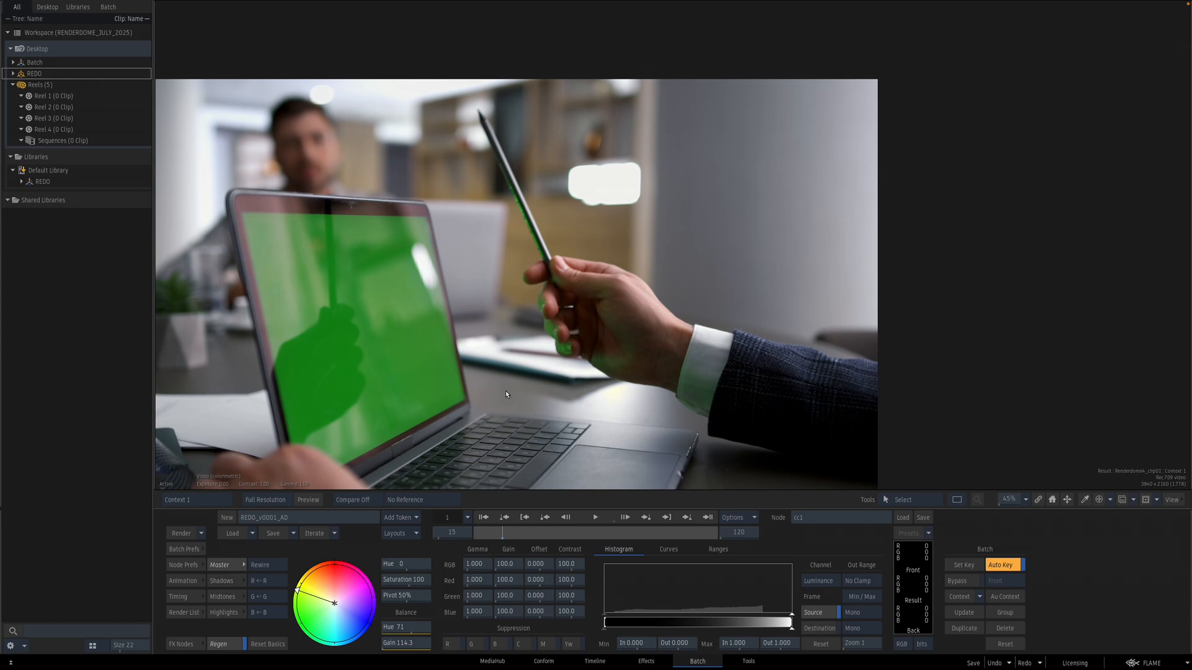
{"action": "key", "text": "Escape"}
{"action": "left_click_drag", "start_coordinate": [468, 365], "coordinate": [670, 385]}
Step: Scrub through the shot to review the glow composite in the Action
{"action": "double_click", "coordinate": [717, 222]}
{"action": "left_click_drag", "start_coordinate": [835, 298], "coordinate": [620, 341]}
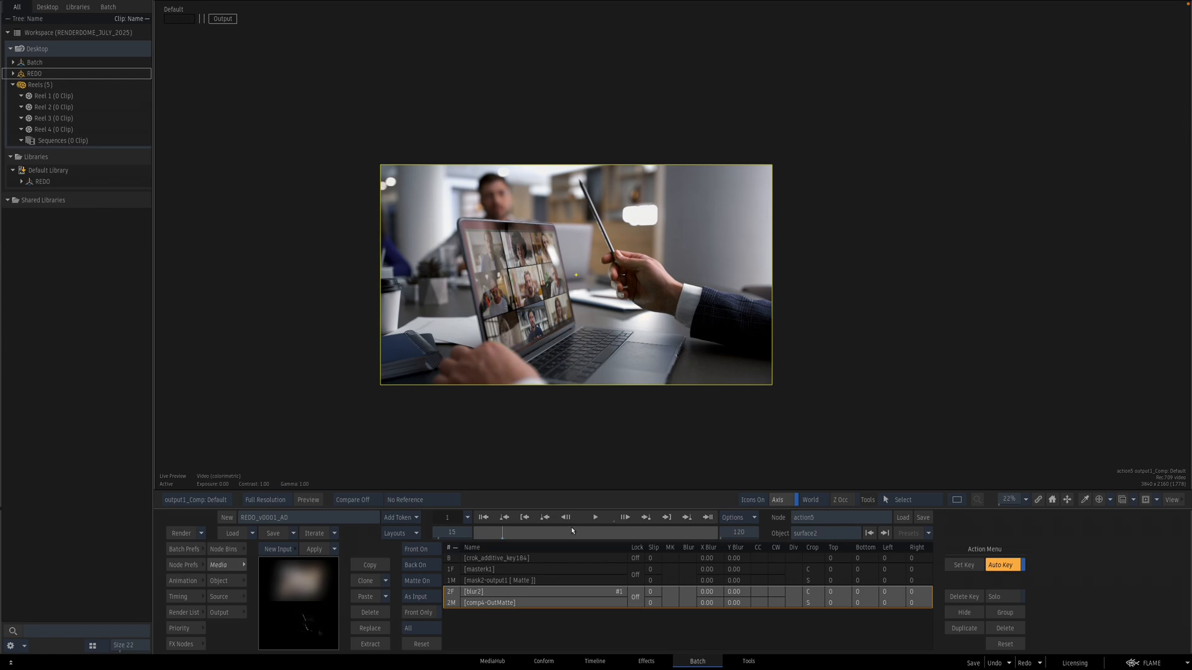
{"action": "left_click_drag", "start_coordinate": [571, 530], "coordinate": [671, 532]}
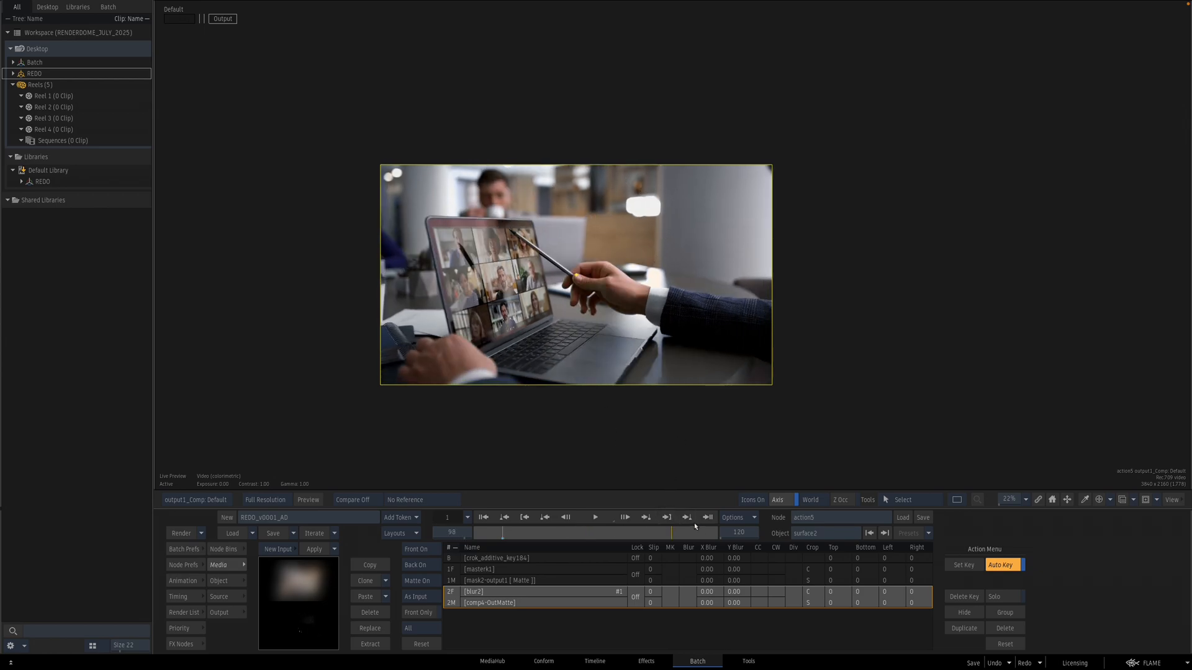
{"action": "left_click_drag", "start_coordinate": [719, 535], "coordinate": [736, 536]}
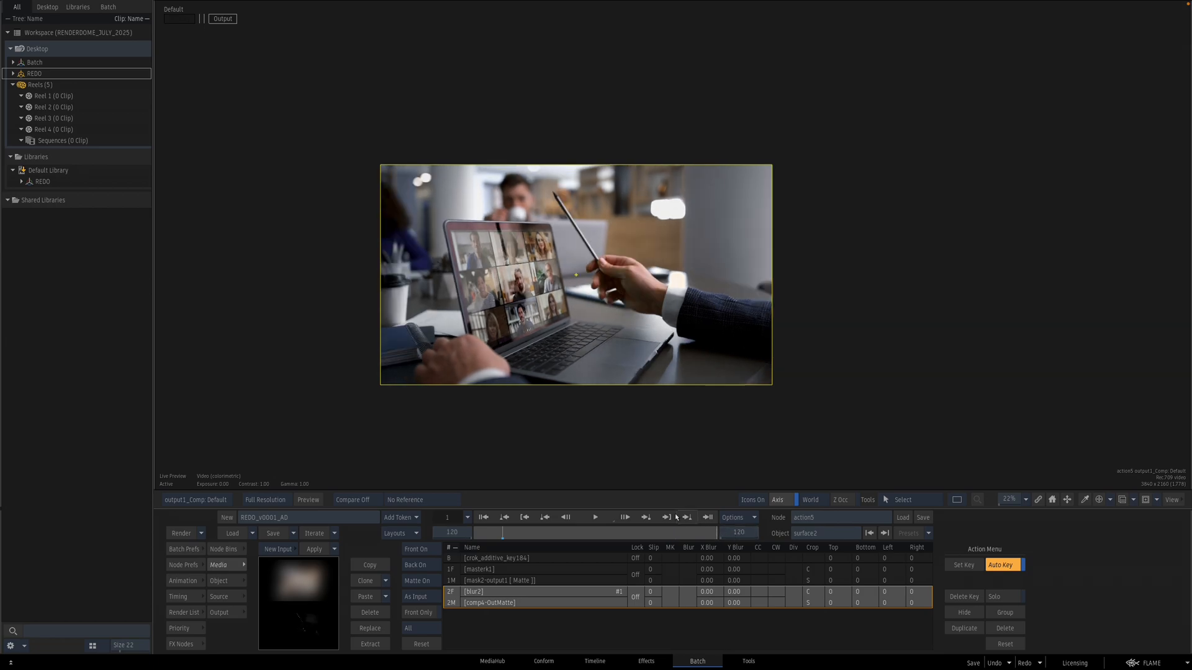
{"action": "key", "text": "Escape"}
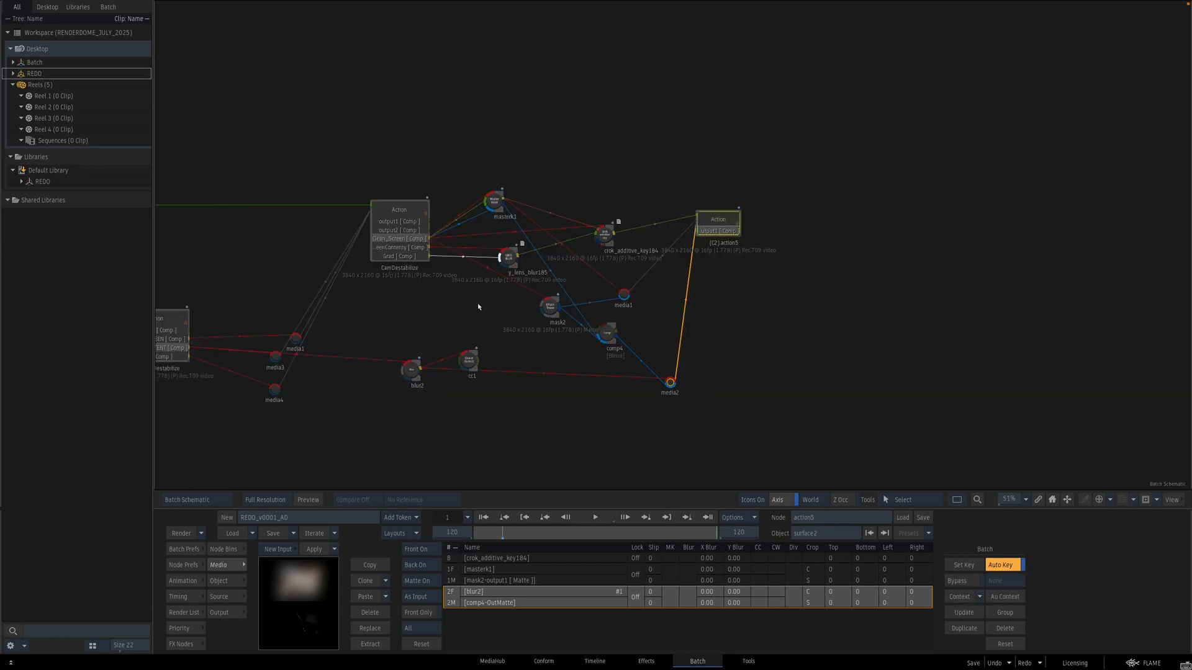
Step: Navigate the schematic to the source clip nodes and review the Rendedome_clip01 clip
{"action": "left_click_drag", "start_coordinate": [389, 282], "coordinate": [932, 311]}
{"action": "left_click_drag", "start_coordinate": [509, 293], "coordinate": [956, 269]}
{"action": "left_click", "coordinate": [182, 649]}
{"action": "left_click_drag", "start_coordinate": [233, 605], "coordinate": [208, 294]}
{"action": "left_click_drag", "start_coordinate": [486, 311], "coordinate": [490, 297]}
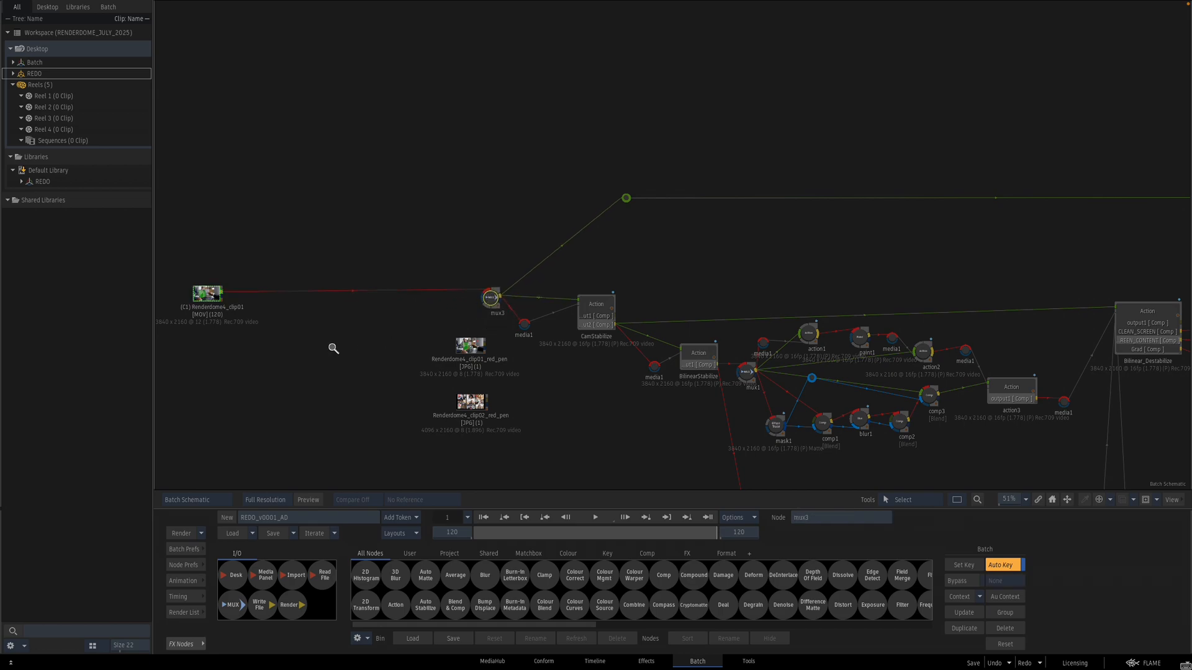
{"action": "left_click_drag", "start_coordinate": [334, 349], "coordinate": [385, 354], "text": "ctrl"}
{"action": "left_click_drag", "start_coordinate": [448, 376], "coordinate": [721, 312]}
{"action": "left_click_drag", "start_coordinate": [723, 369], "coordinate": [685, 440]}
{"action": "left_click_drag", "start_coordinate": [716, 296], "coordinate": [635, 396]}
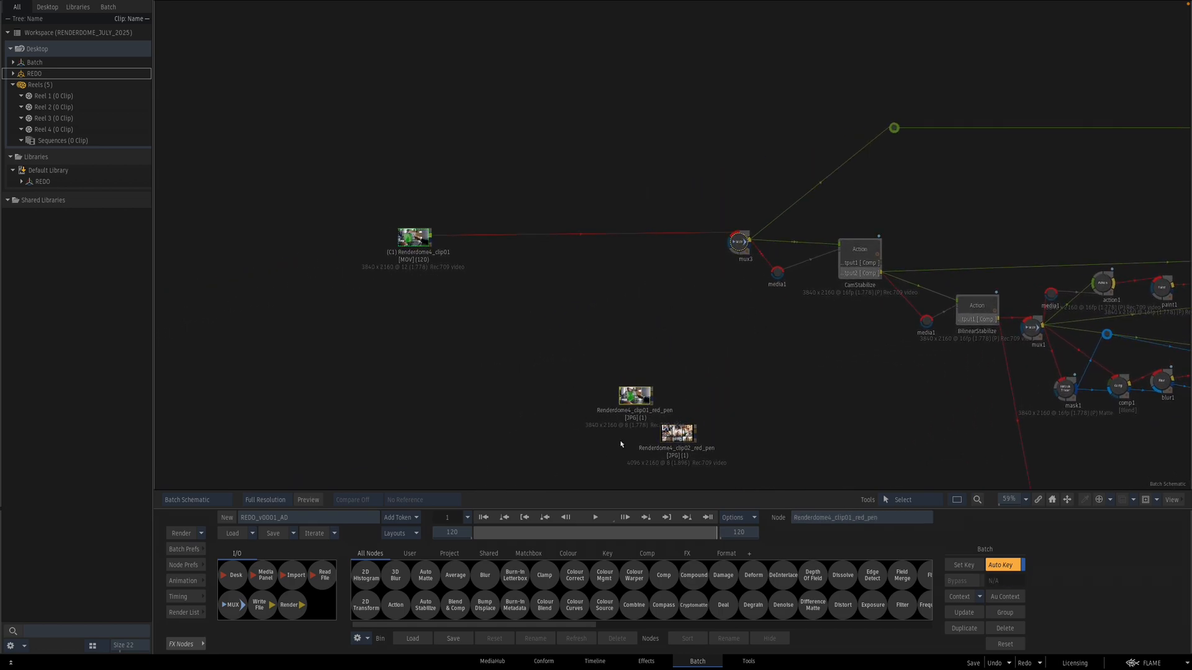
{"action": "double_click", "coordinate": [414, 237]}
{"action": "left_click_drag", "start_coordinate": [493, 536], "coordinate": [519, 529]}
{"action": "key", "text": "Escape"}
{"action": "left_click_drag", "start_coordinate": [1107, 273], "coordinate": [455, 269]}
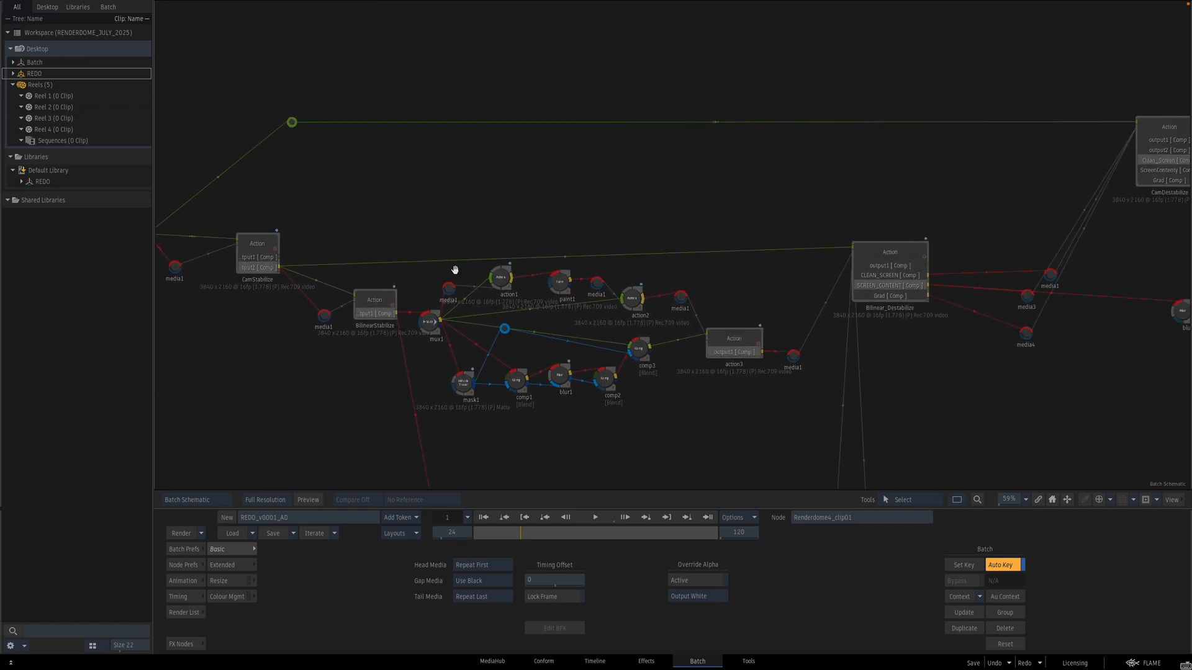
{"action": "left_click_drag", "start_coordinate": [916, 262], "coordinate": [677, 239]}
{"action": "left_click_drag", "start_coordinate": [410, 329], "coordinate": [1011, 348]}
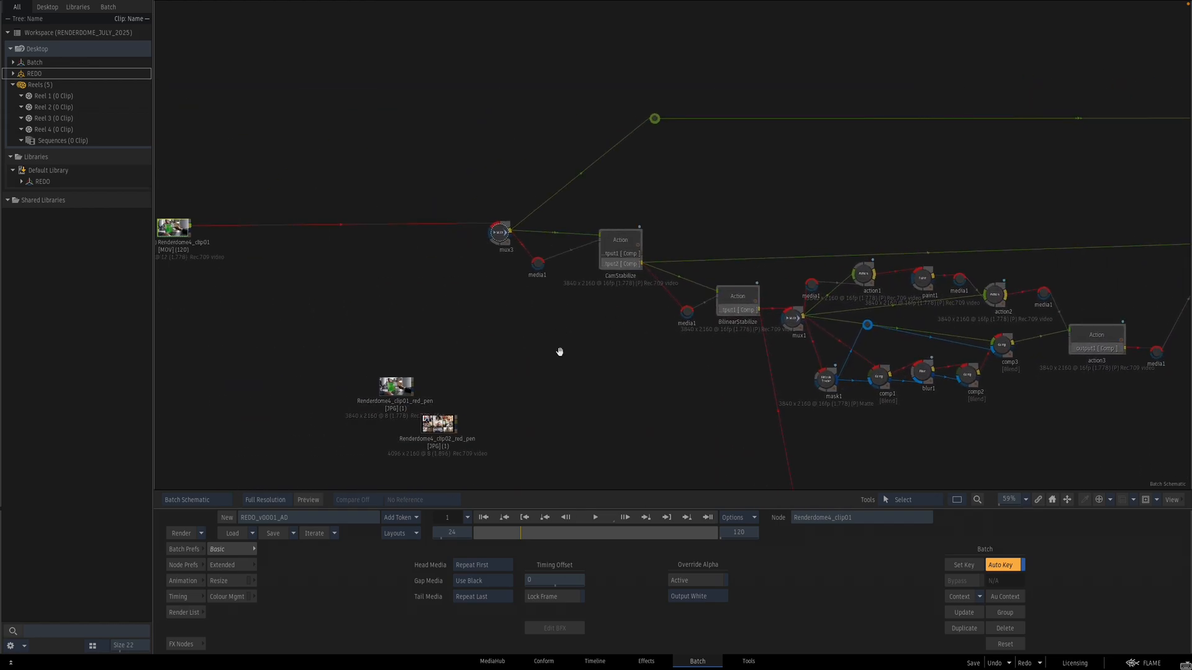
{"action": "left_click_drag", "start_coordinate": [559, 352], "coordinate": [773, 400]}
Step: Add a new Action node fed by the Renderdome4_clip01 clip and open its schematic
{"action": "left_click", "coordinate": [196, 645]}
{"action": "left_click_drag", "start_coordinate": [401, 607], "coordinate": [490, 207]}
{"action": "key", "text": "n"}
{"action": "left_click_drag", "start_coordinate": [469, 276], "coordinate": [414, 183]}
{"action": "double_click", "coordinate": [500, 186]}
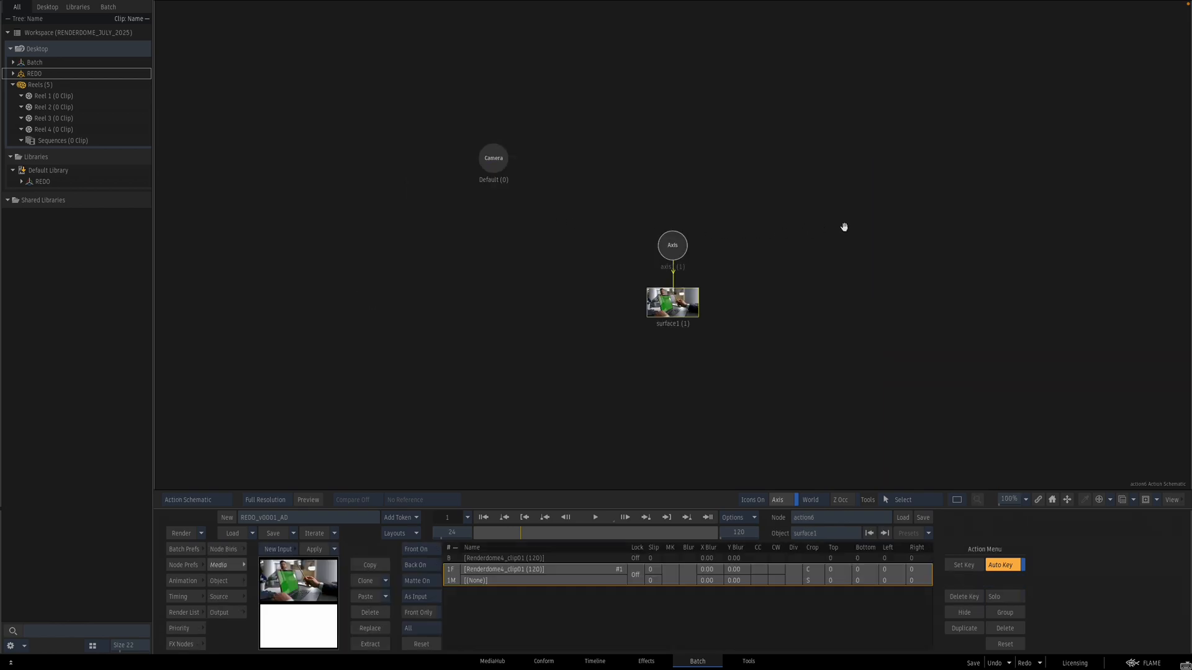
Step: Track the bright ceiling light with the axis tracker in the new Action, analysing all 120 frames
{"action": "left_click_drag", "start_coordinate": [699, 253], "coordinate": [654, 255]}
{"action": "double_click", "coordinate": [627, 247]}
{"action": "key", "text": "F4"}
{"action": "left_click", "coordinate": [483, 517]}
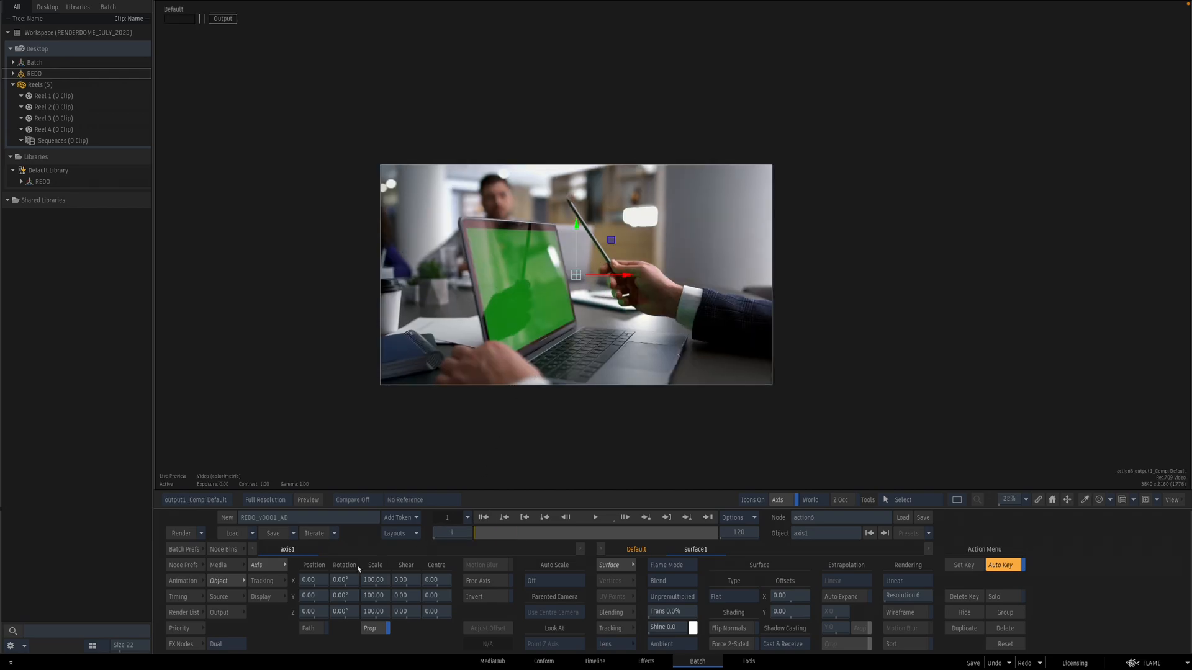
{"action": "left_click", "coordinate": [267, 581]}
{"action": "left_click", "coordinate": [428, 562]}
{"action": "left_click_drag", "start_coordinate": [563, 345], "coordinate": [717, 239]}
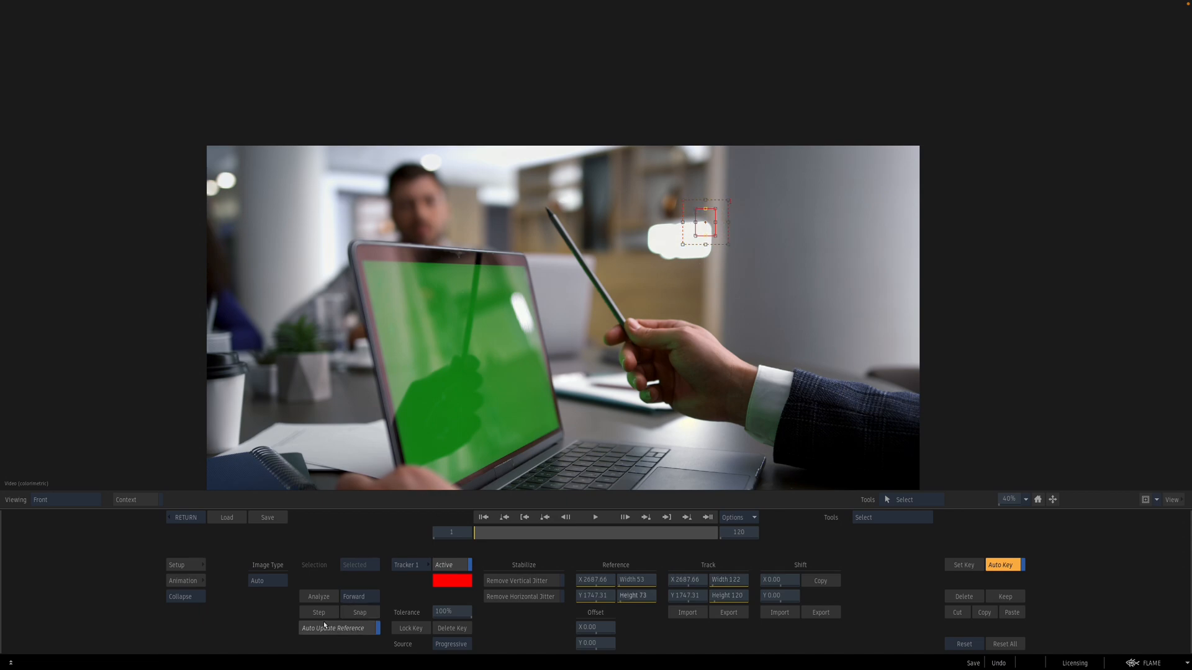
{"action": "left_click", "coordinate": [320, 594]}
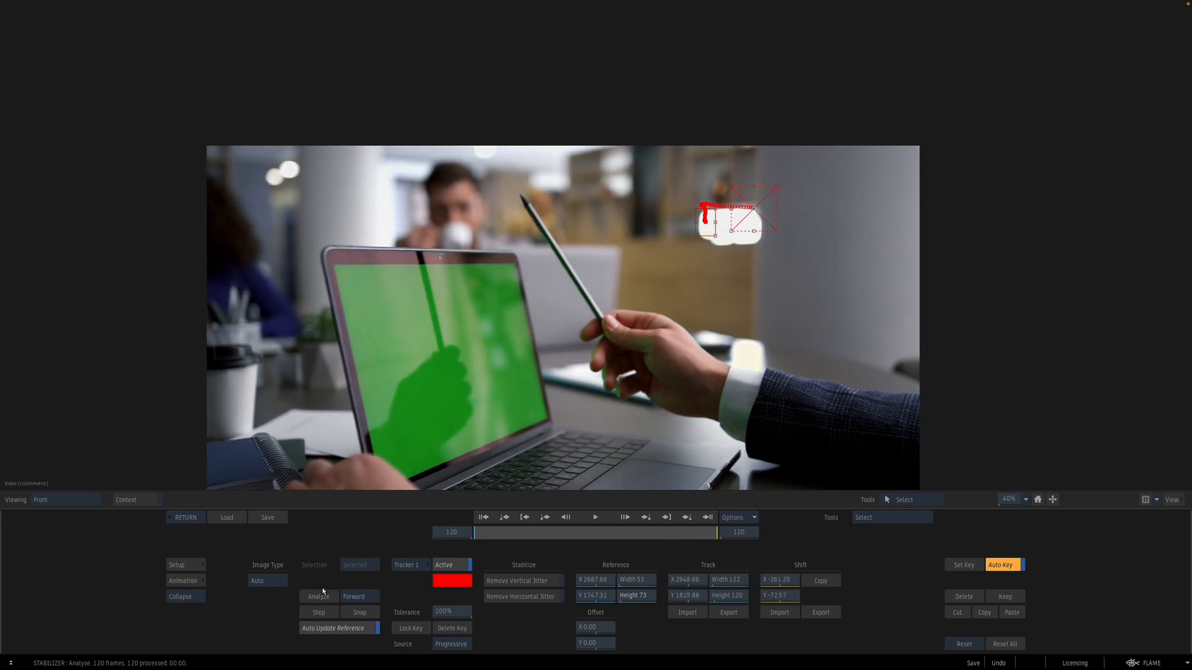
{"action": "left_click", "coordinate": [185, 517]}
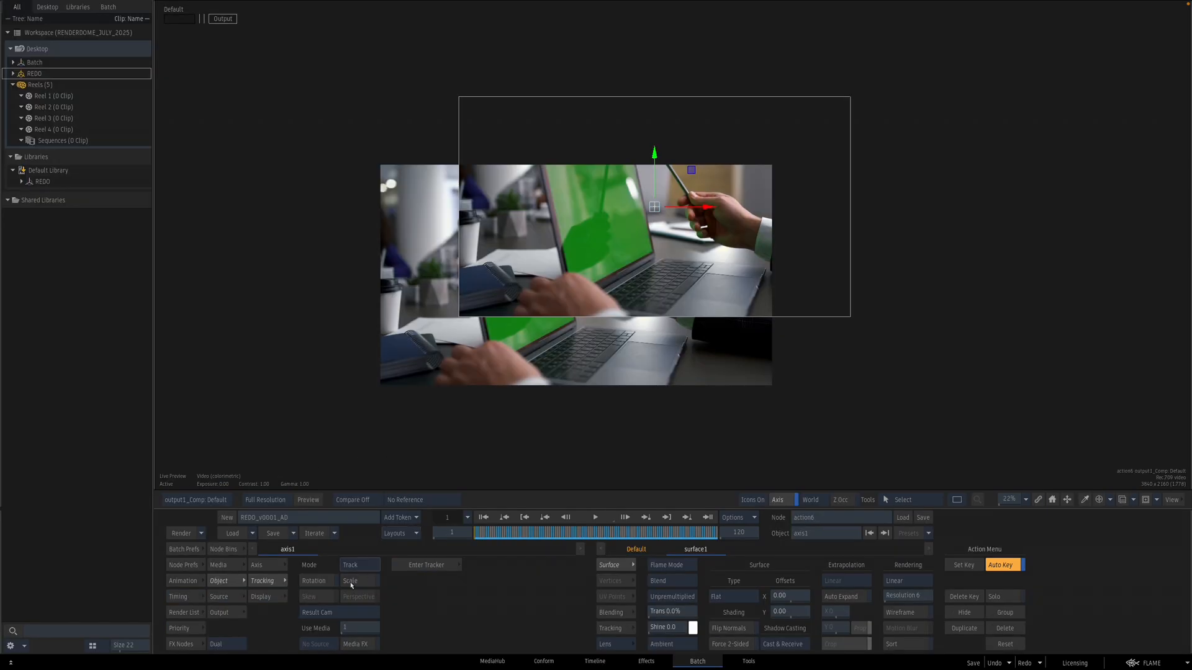
Step: Set the Action's output to Use Colour instead of the background and return to Batch
{"action": "left_click", "coordinate": [272, 567]}
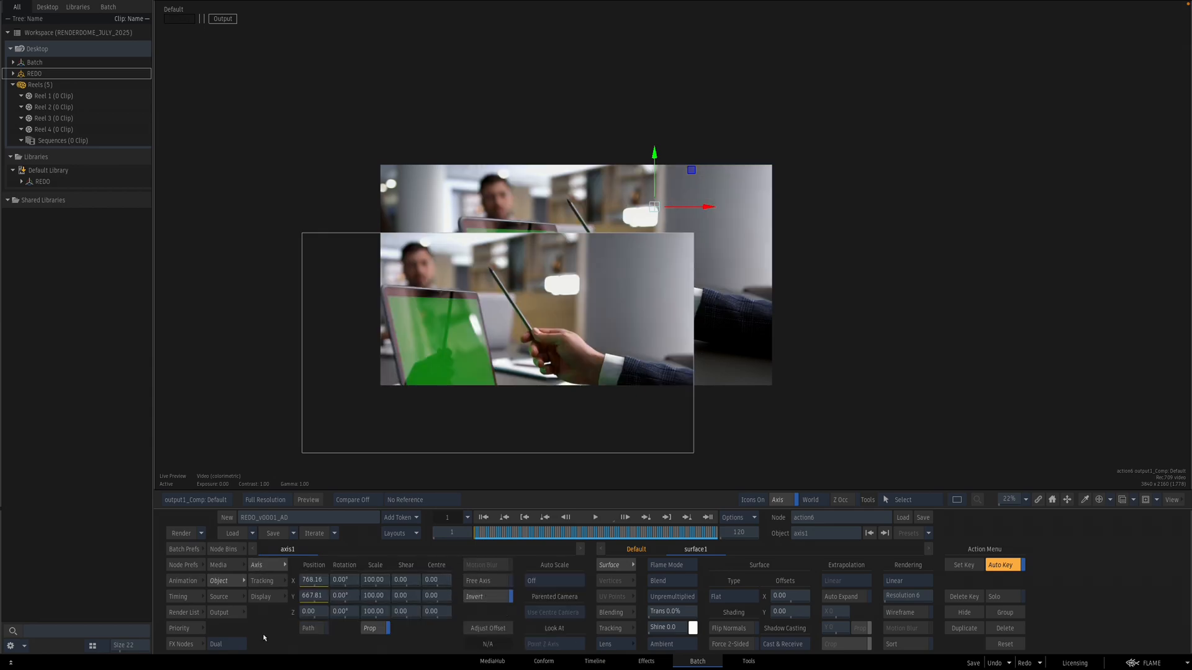
{"action": "left_click", "coordinate": [227, 614]}
{"action": "left_click", "coordinate": [655, 615]}
{"action": "key", "text": "Escape"}
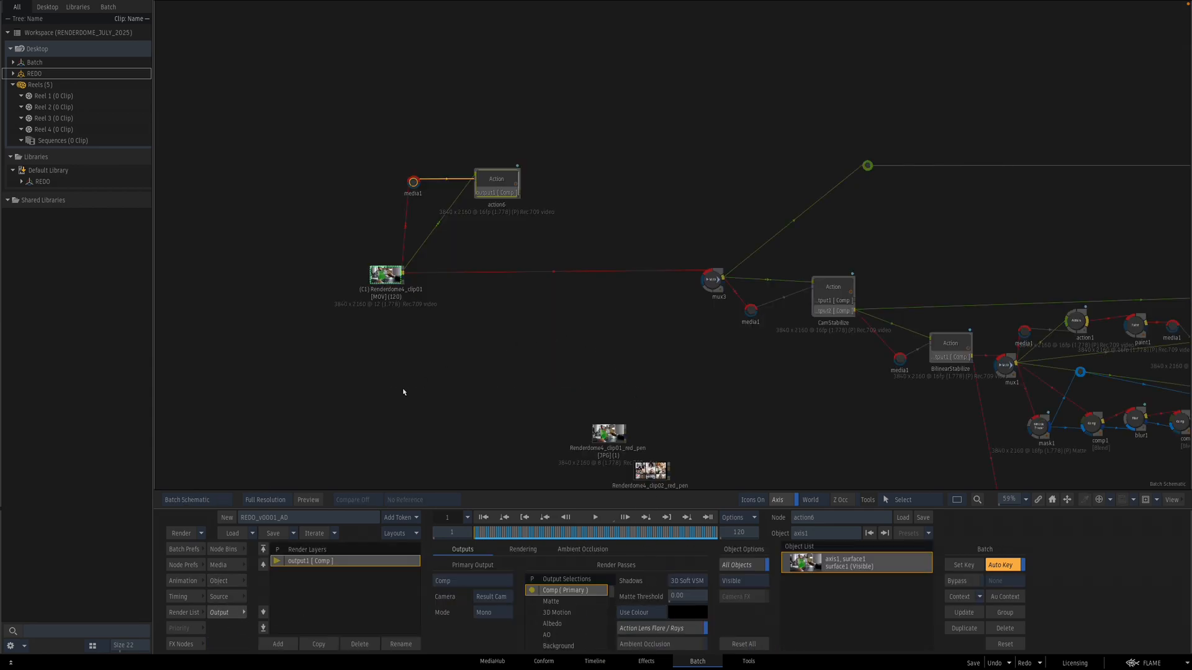
Step: Add a Paint node after the new Action and open it
{"action": "left_click", "coordinate": [182, 644]}
{"action": "scroll", "coordinate": [720, 595], "scroll_direction": "down", "scroll_amount": 5}
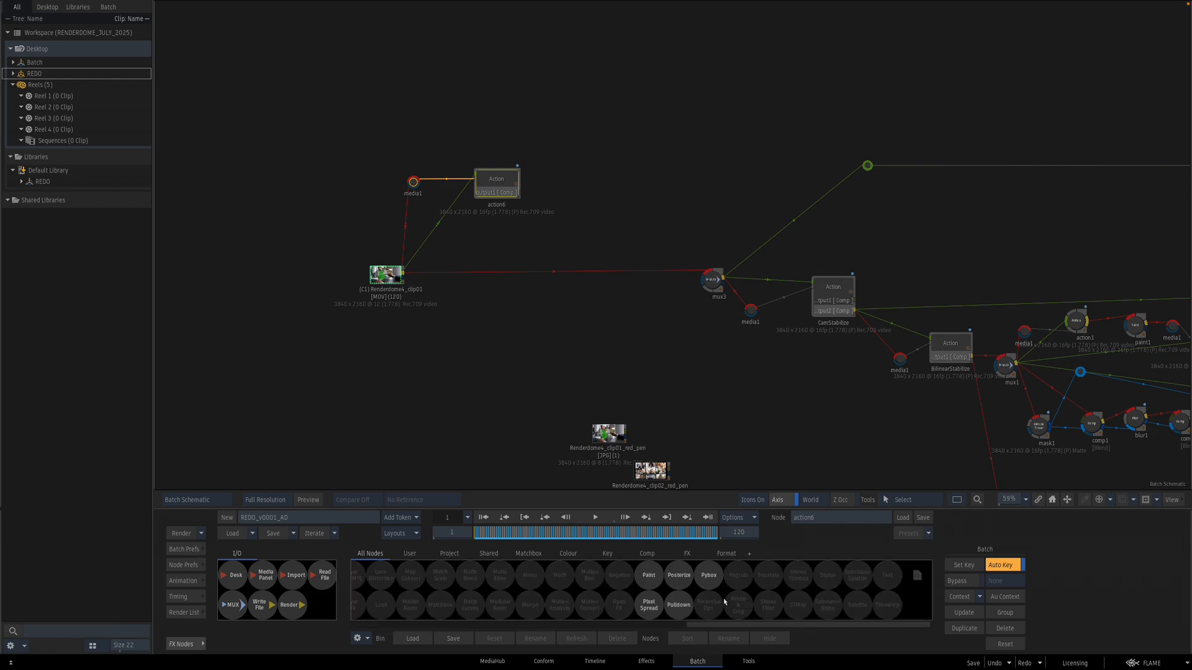
{"action": "mouse_move", "coordinate": [658, 582]}
{"action": "left_mouse_down"}
{"action": "mouse_move", "coordinate": [631, 225]}
{"action": "mouse_move", "coordinate": [562, 200]}
{"action": "left_mouse_up"}
{"action": "key", "text": "Escape"}
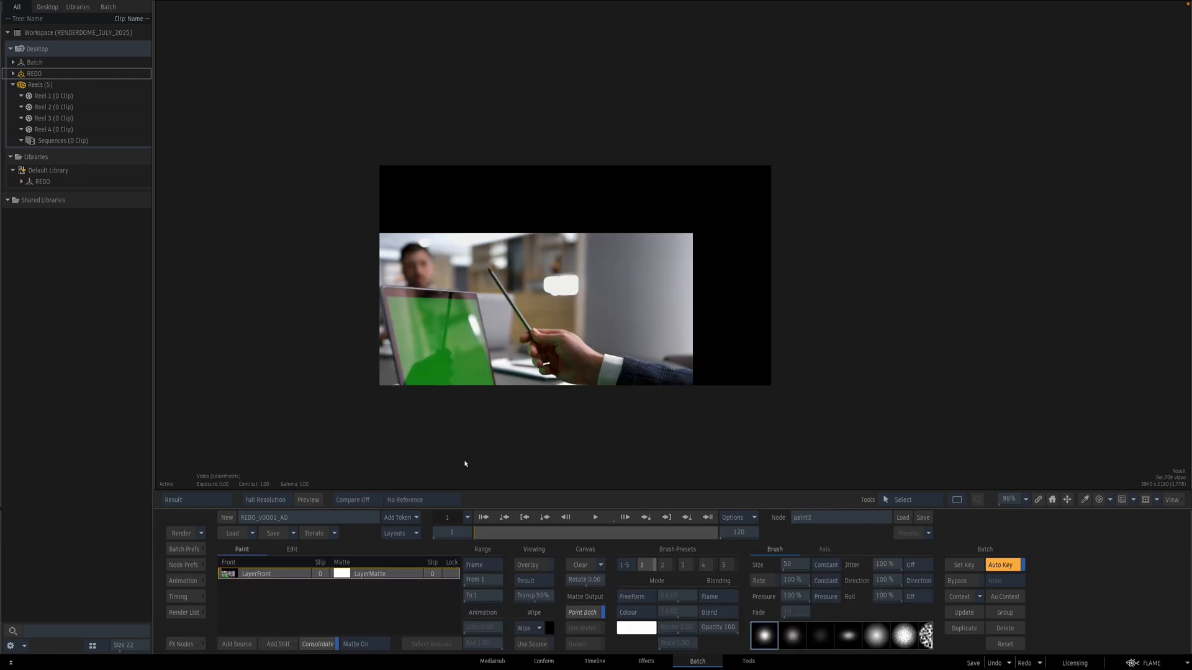
Step: Paint over the ceiling light in Sequence range and Drag mode with a size 148 brush, checking through the clip
{"action": "left_click", "coordinate": [484, 563]}
{"action": "left_click", "coordinate": [484, 551]}
{"action": "left_click", "coordinate": [647, 612]}
{"action": "left_click", "coordinate": [666, 541]}
{"action": "mouse_move", "coordinate": [594, 340]}
{"action": "left_mouse_down"}
{"action": "mouse_move", "coordinate": [571, 327]}
{"action": "mouse_move", "coordinate": [582, 343]}
{"action": "mouse_move", "coordinate": [591, 244]}
{"action": "left_mouse_up"}
{"action": "left_click_drag", "start_coordinate": [579, 298], "coordinate": [593, 296]}
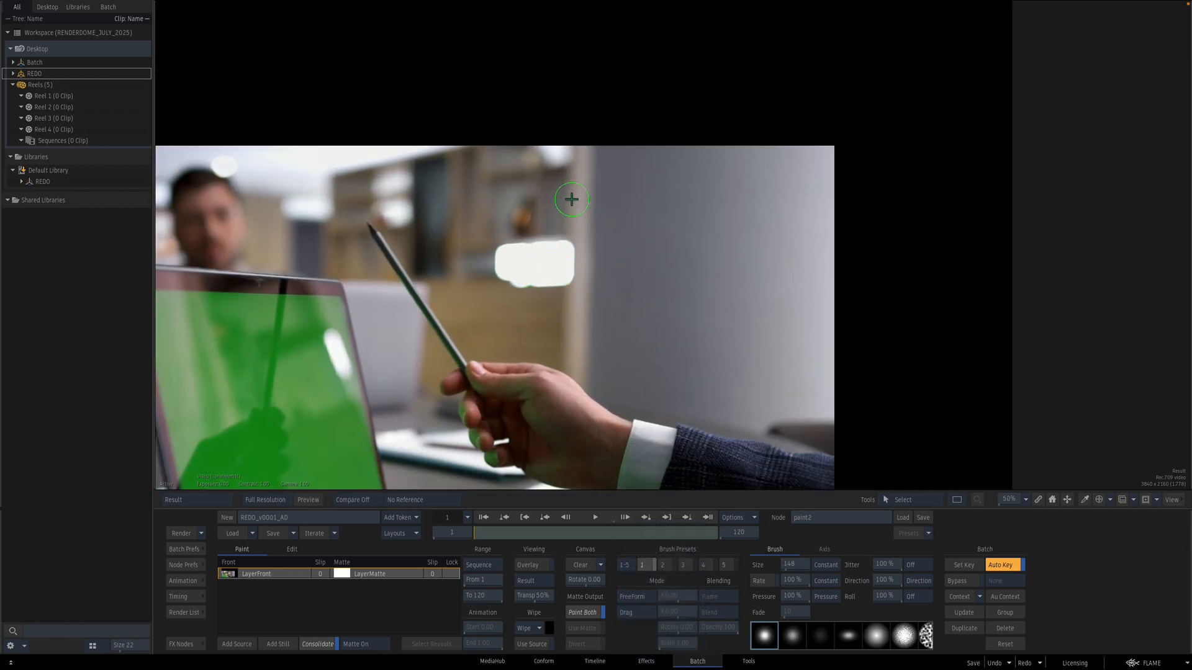
{"action": "mouse_move", "coordinate": [573, 219]}
{"action": "left_mouse_down"}
{"action": "mouse_move", "coordinate": [570, 279]}
{"action": "mouse_move", "coordinate": [484, 251]}
{"action": "mouse_move", "coordinate": [535, 246]}
{"action": "mouse_move", "coordinate": [484, 252]}
{"action": "mouse_move", "coordinate": [584, 243]}
{"action": "left_mouse_up"}
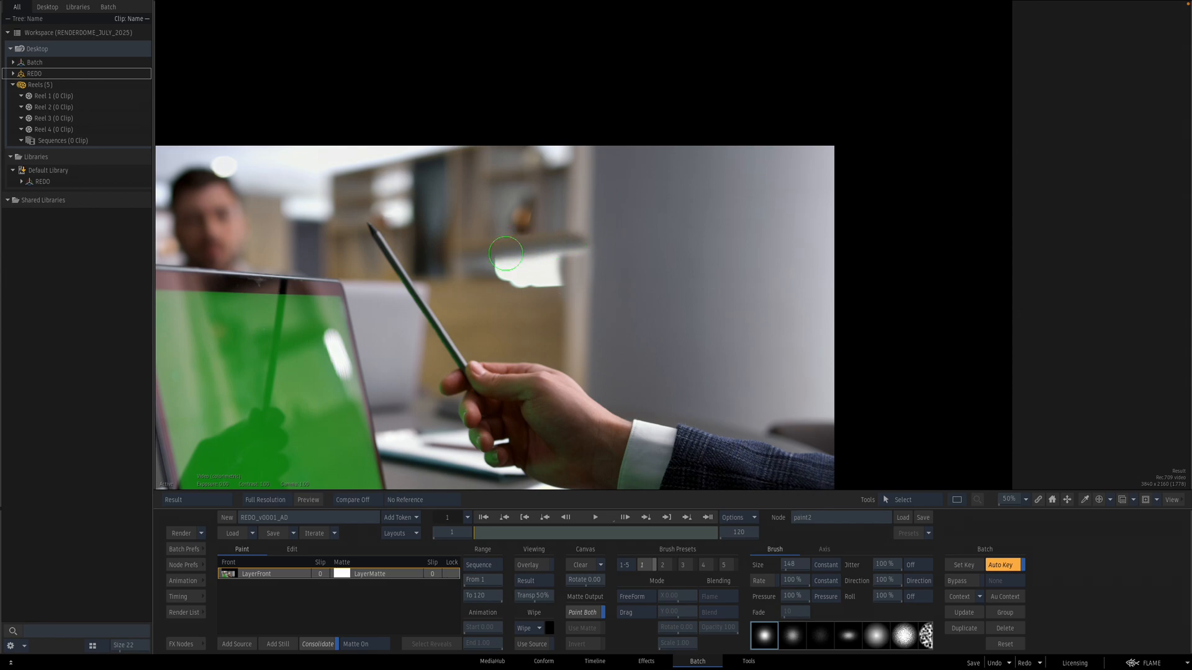
{"action": "left_click_drag", "start_coordinate": [506, 253], "coordinate": [577, 258]}
{"action": "mouse_move", "coordinate": [471, 262]}
{"action": "left_mouse_down"}
{"action": "mouse_move", "coordinate": [532, 264]}
{"action": "mouse_move", "coordinate": [497, 273]}
{"action": "mouse_move", "coordinate": [496, 259]}
{"action": "mouse_move", "coordinate": [546, 265]}
{"action": "mouse_move", "coordinate": [477, 265]}
{"action": "mouse_move", "coordinate": [548, 263]}
{"action": "mouse_move", "coordinate": [528, 281]}
{"action": "left_mouse_up"}
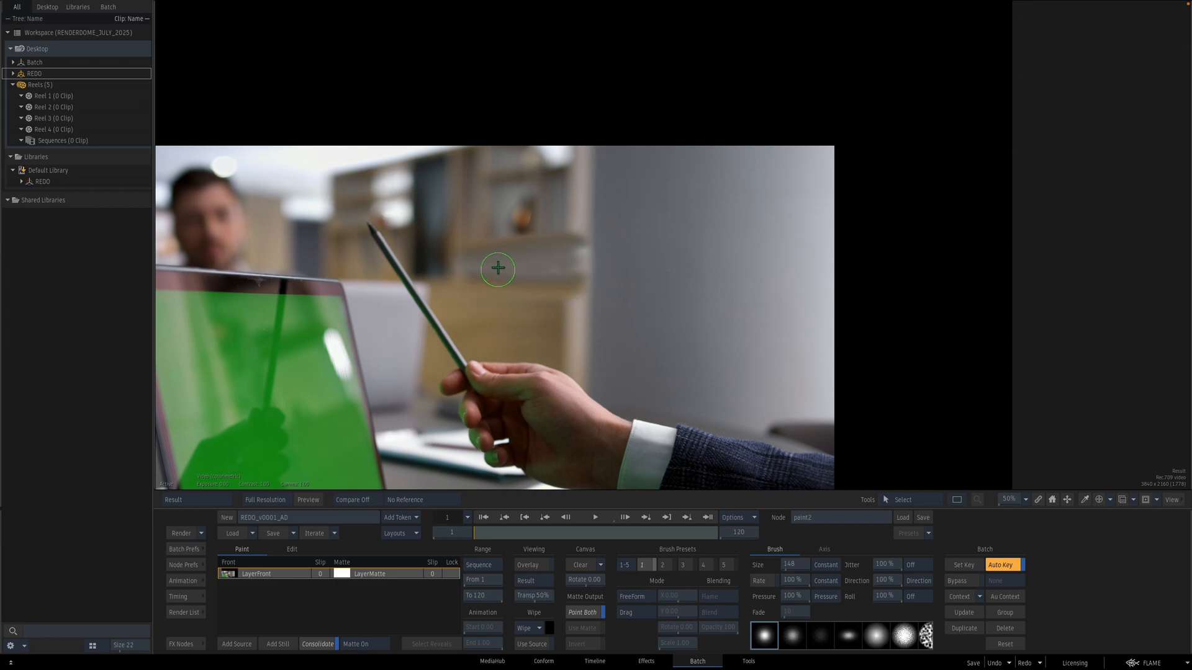
{"action": "left_click_drag", "start_coordinate": [572, 203], "coordinate": [573, 273]}
{"action": "mouse_move", "coordinate": [572, 318]}
{"action": "left_mouse_down"}
{"action": "mouse_move", "coordinate": [566, 248]}
{"action": "mouse_move", "coordinate": [566, 268]}
{"action": "left_mouse_up"}
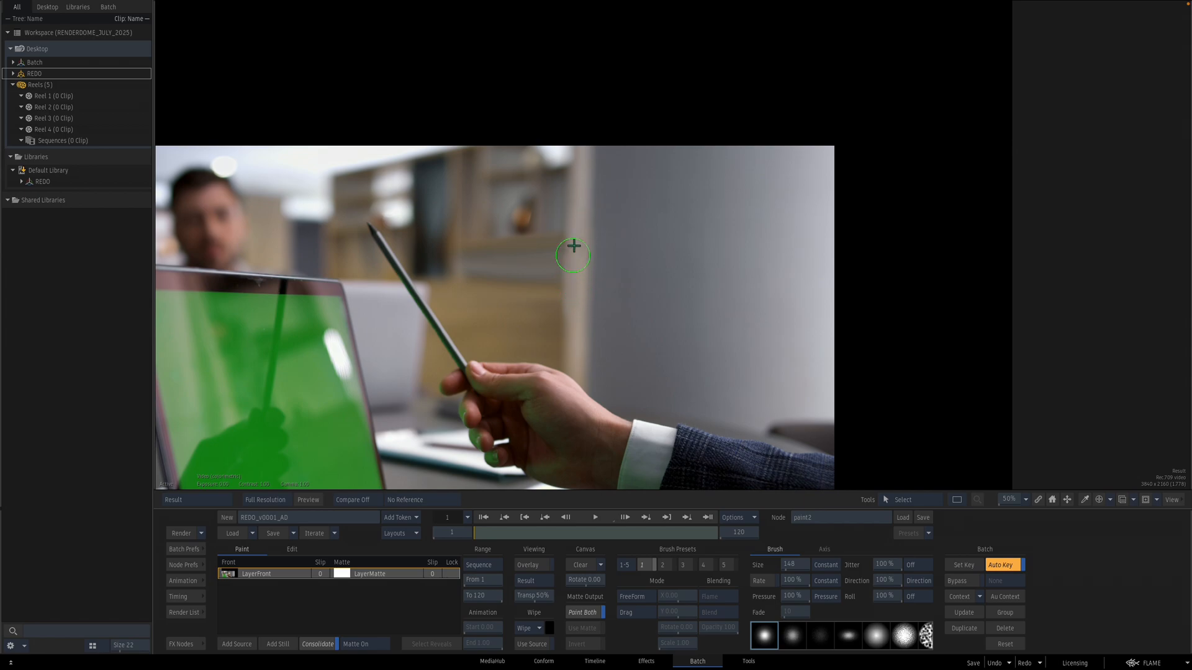
{"action": "left_click_drag", "start_coordinate": [513, 534], "coordinate": [752, 525]}
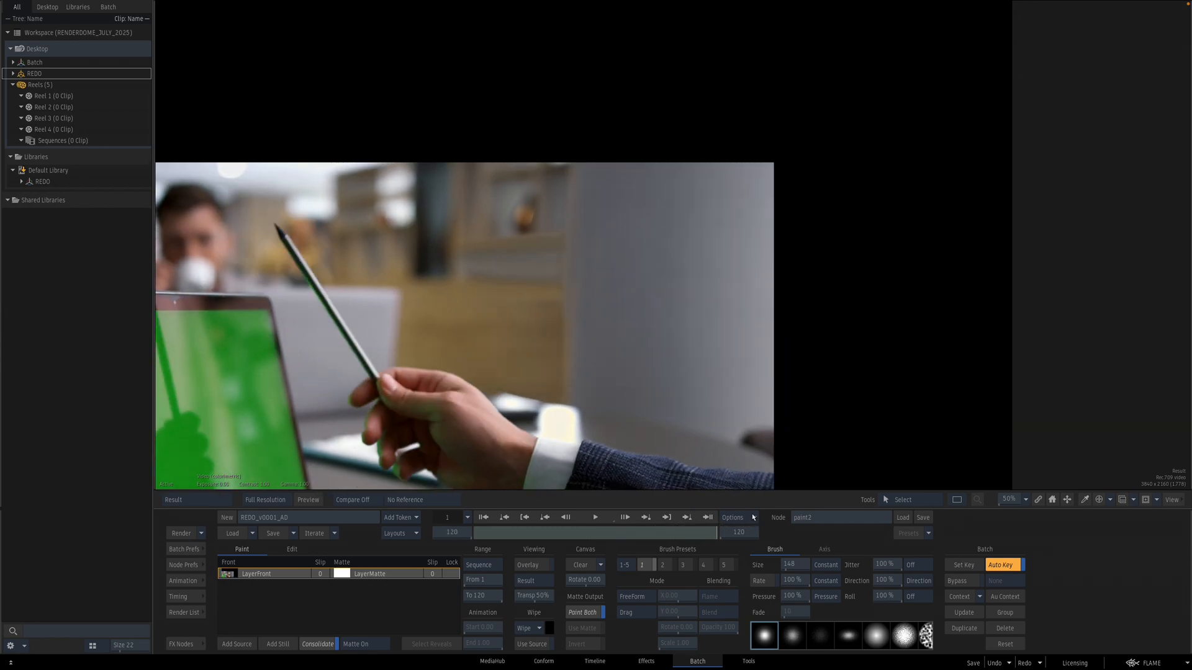
Step: Leave Paint and paste a copy of the Action node beside the Paint node
{"action": "key", "text": "Escape"}
{"action": "left_click_drag", "start_coordinate": [669, 300], "coordinate": [560, 332]}
{"action": "left_click_drag", "start_coordinate": [382, 210], "coordinate": [542, 250]}
{"action": "key", "text": "super+v"}
{"action": "left_click", "coordinate": [224, 549]}
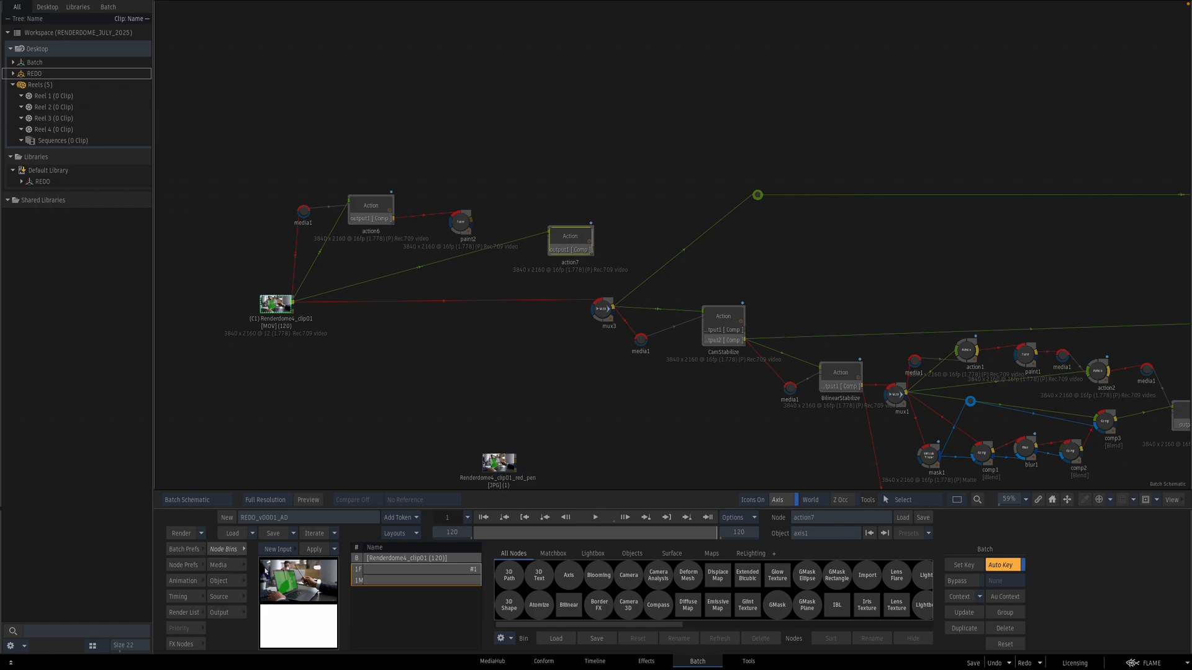
Step: Extract the pasted Action's media input and connect the Paint output into it
{"action": "left_click", "coordinate": [236, 566]}
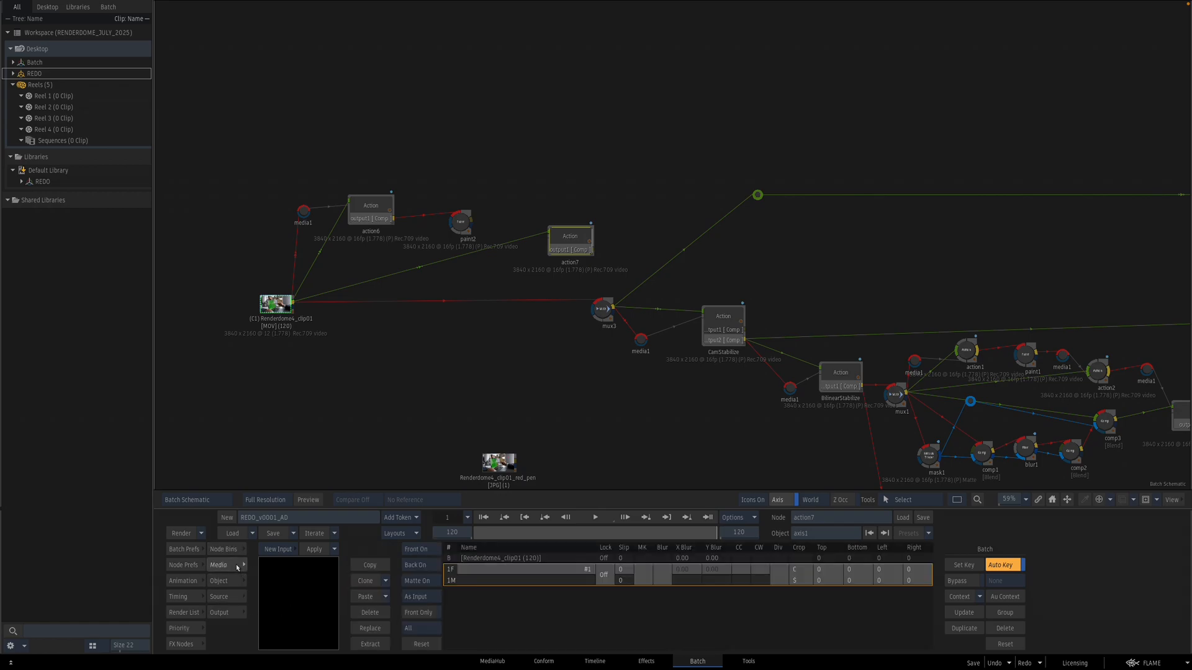
{"action": "left_click", "coordinate": [370, 644]}
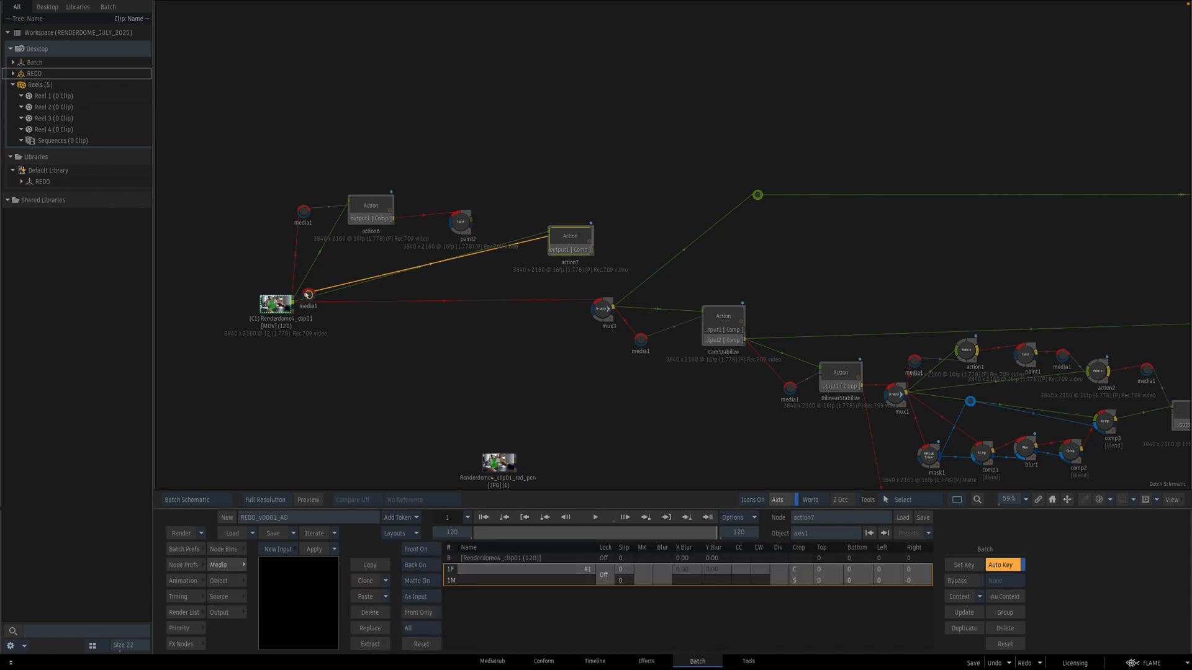
{"action": "left_click_drag", "start_coordinate": [308, 294], "coordinate": [373, 277]}
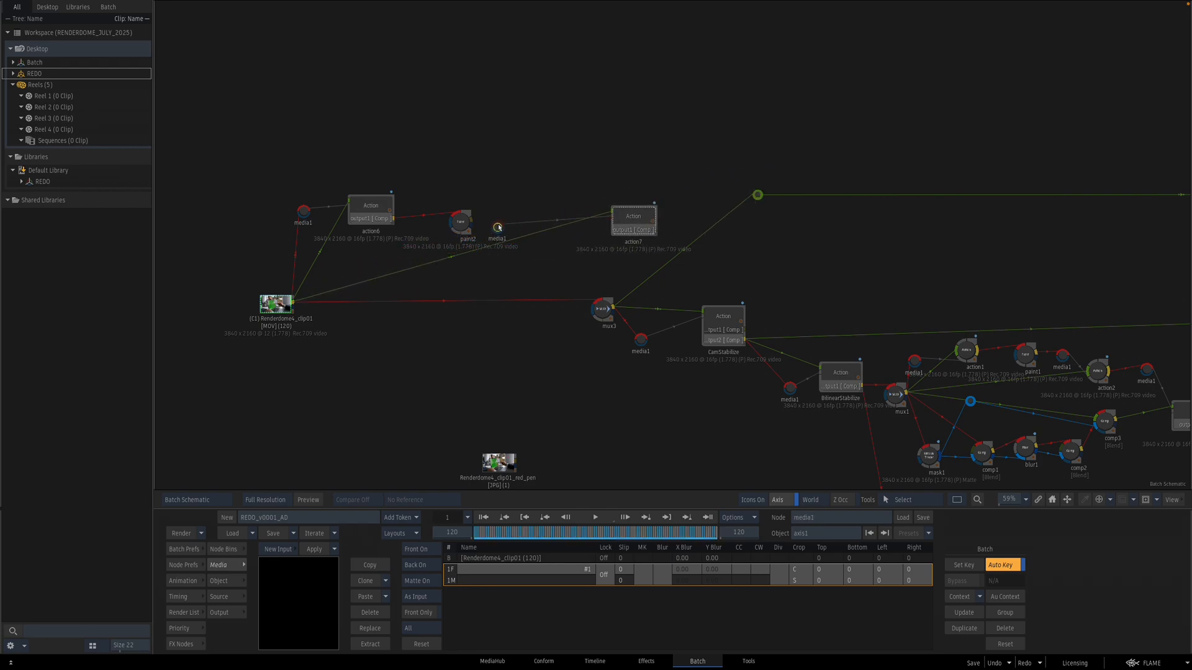
{"action": "double_click", "coordinate": [462, 223]}
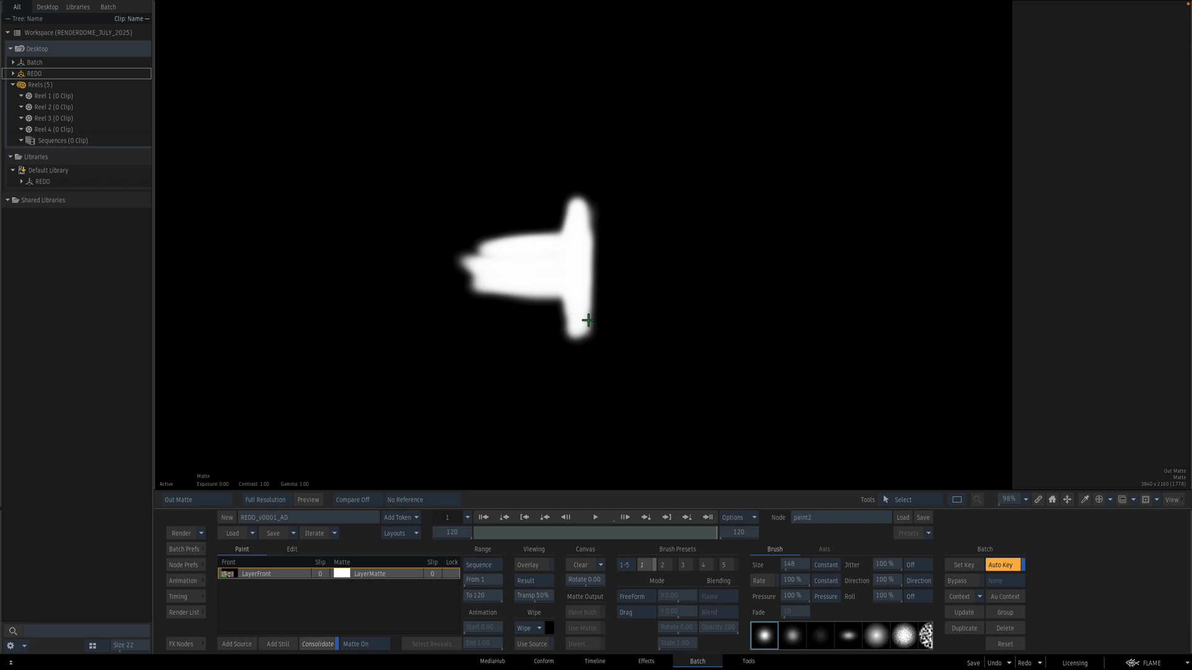
{"action": "key", "text": "Escape"}
{"action": "left_click_drag", "start_coordinate": [637, 215], "coordinate": [564, 233]}
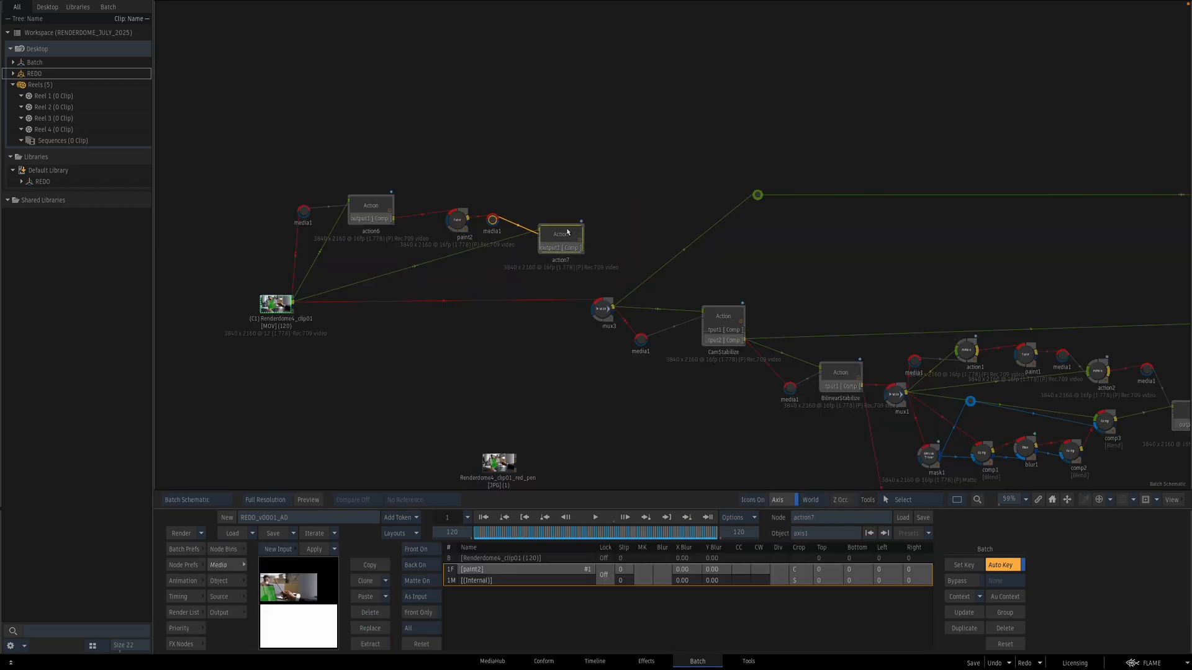
Step: Inspect the pasted Action's axis position and output settings in the result view
{"action": "key", "text": "F4"}
{"action": "key", "text": "grave"}
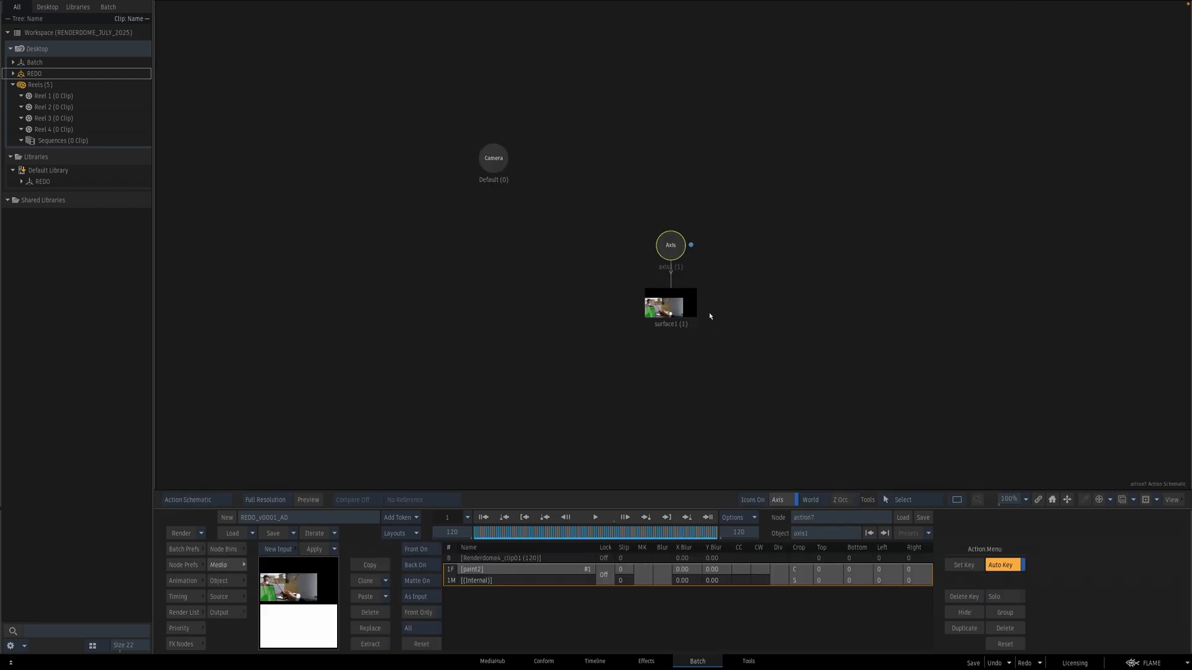
{"action": "left_click", "coordinate": [675, 246]}
{"action": "key", "text": "grave"}
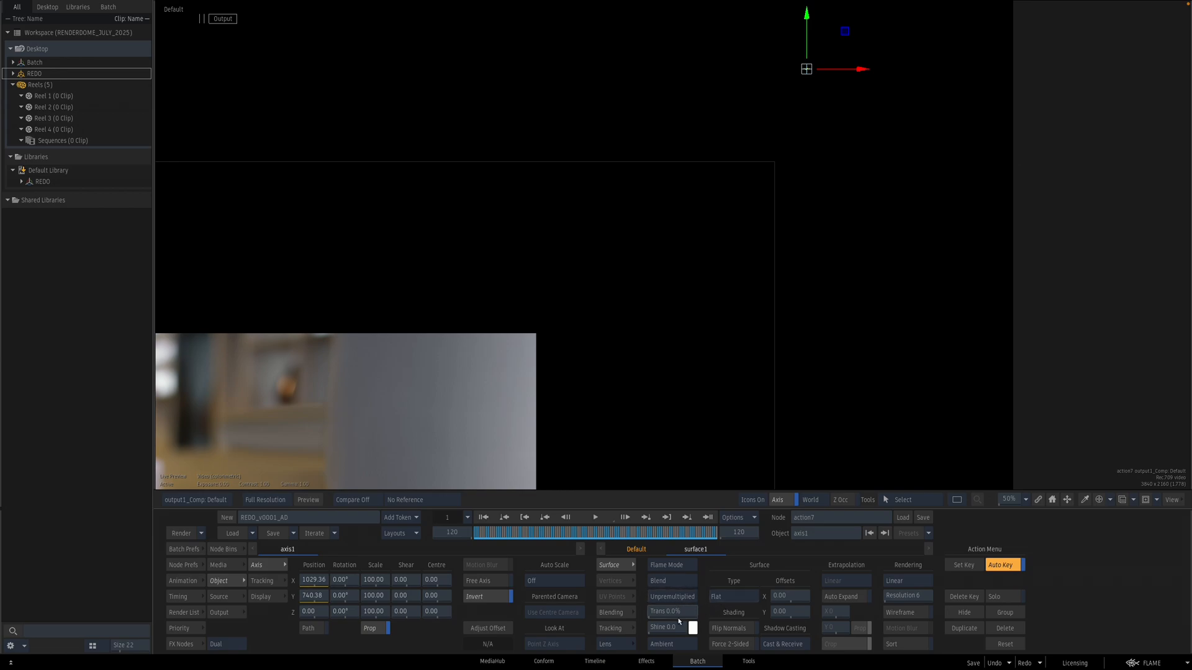
{"action": "left_click_drag", "start_coordinate": [587, 400], "coordinate": [612, 421]}
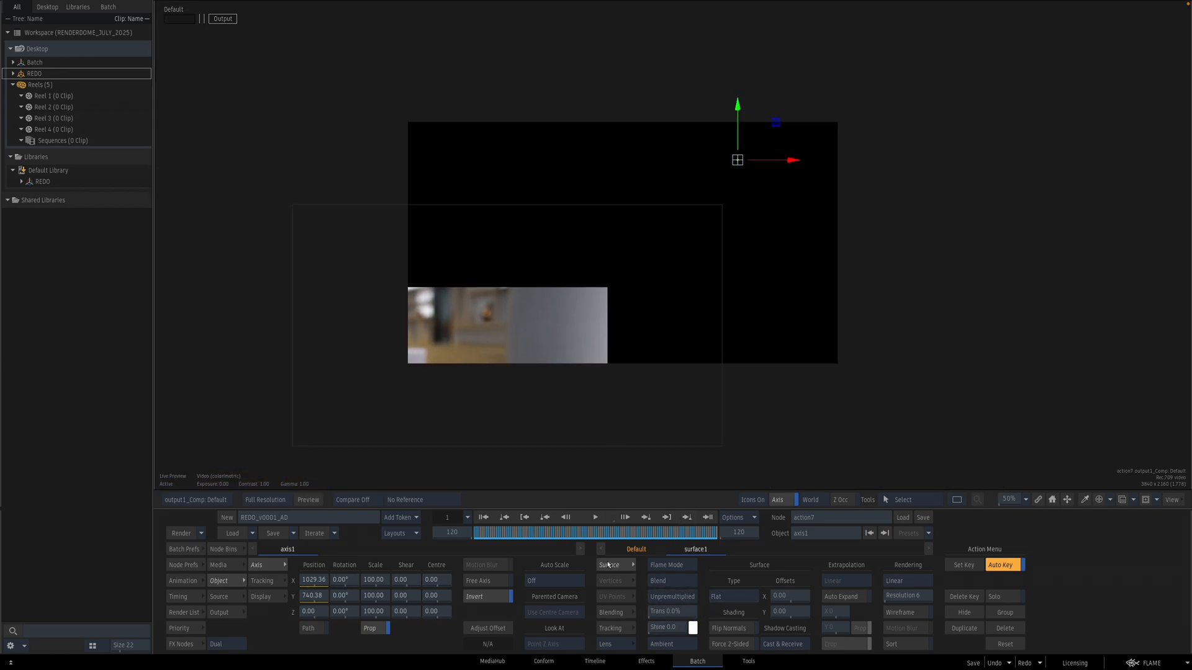
{"action": "left_click", "coordinate": [499, 598]}
{"action": "left_click", "coordinate": [221, 613]}
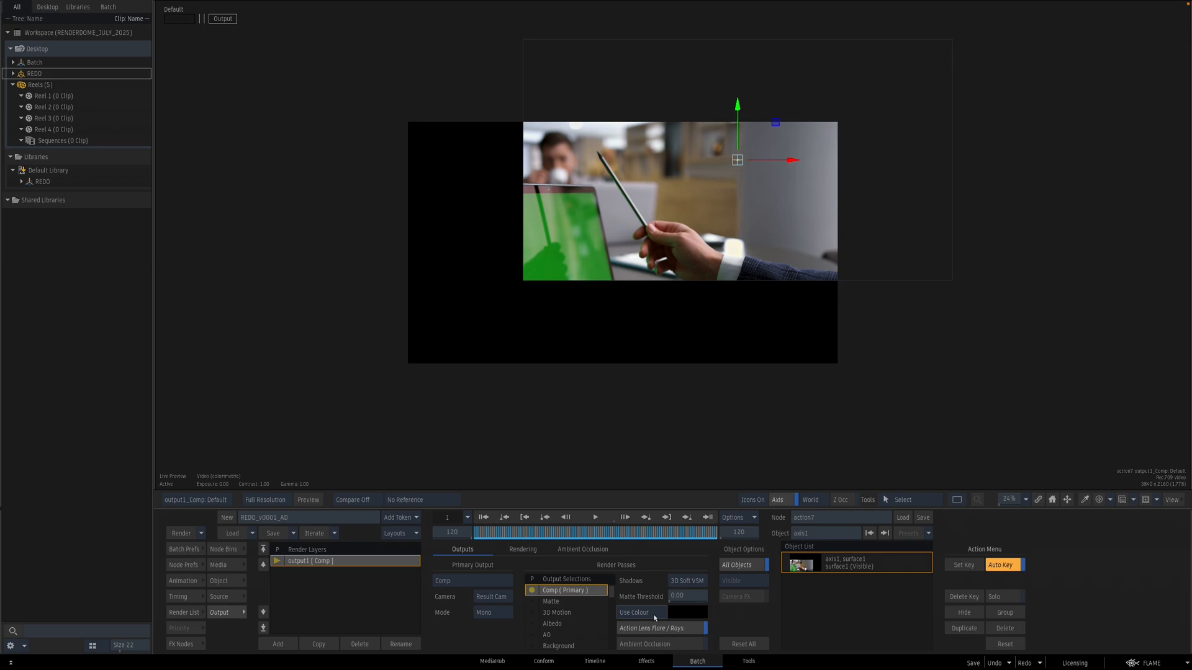
Step: Hide the surface layer in the pasted Action
{"action": "key", "text": "F8"}
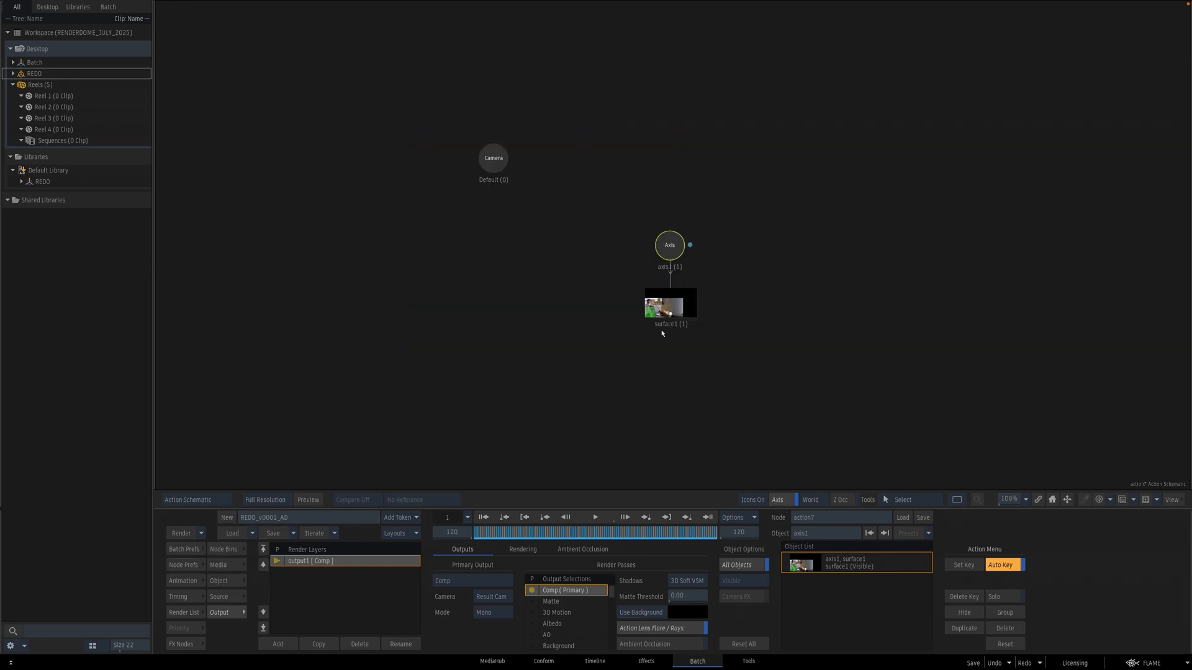
{"action": "left_click", "coordinate": [656, 316]}
{"action": "key", "text": "F4"}
{"action": "key", "text": "F8"}
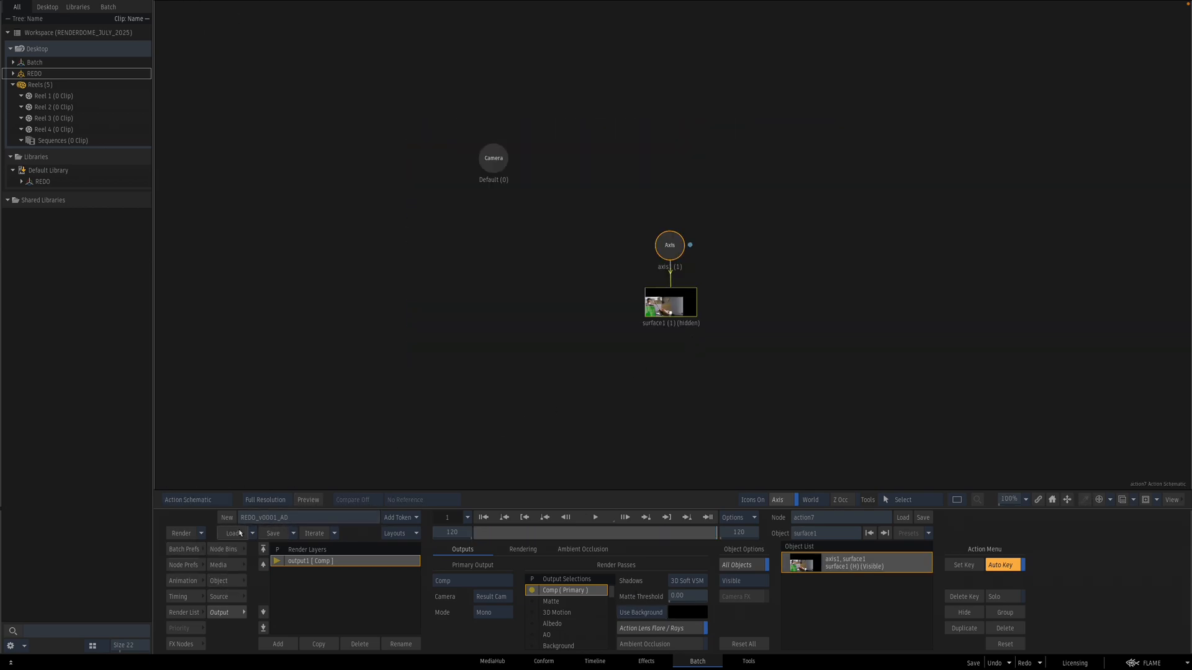
Step: Add a GMask under the axis and draw a shape around the ceiling light
{"action": "left_click", "coordinate": [224, 550]}
{"action": "left_click", "coordinate": [669, 246]}
{"action": "key", "text": "F4"}
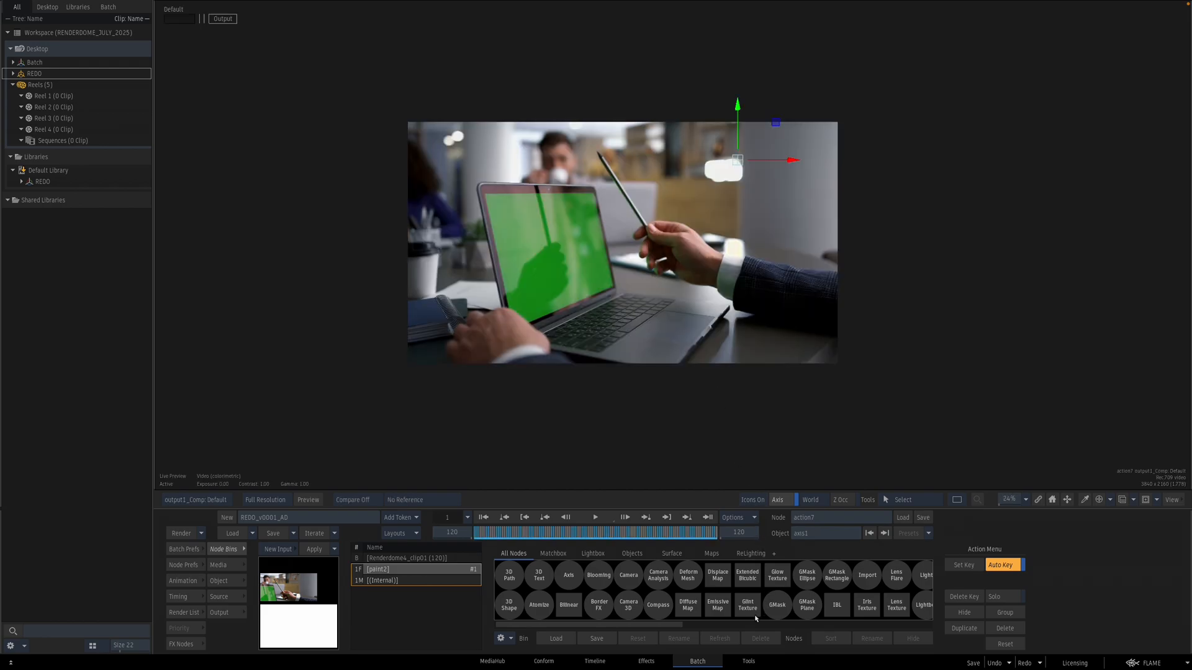
{"action": "key", "text": "F8"}
{"action": "key", "text": "F4"}
{"action": "double_click", "coordinate": [777, 607]}
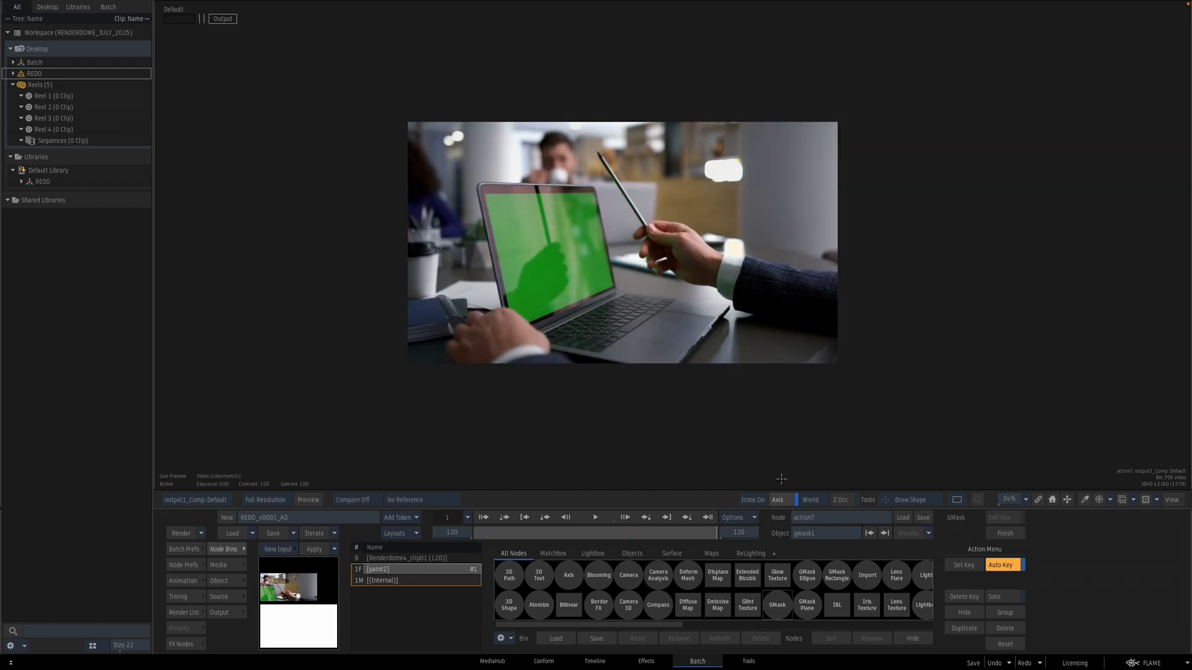
{"action": "left_click", "coordinate": [696, 153]}
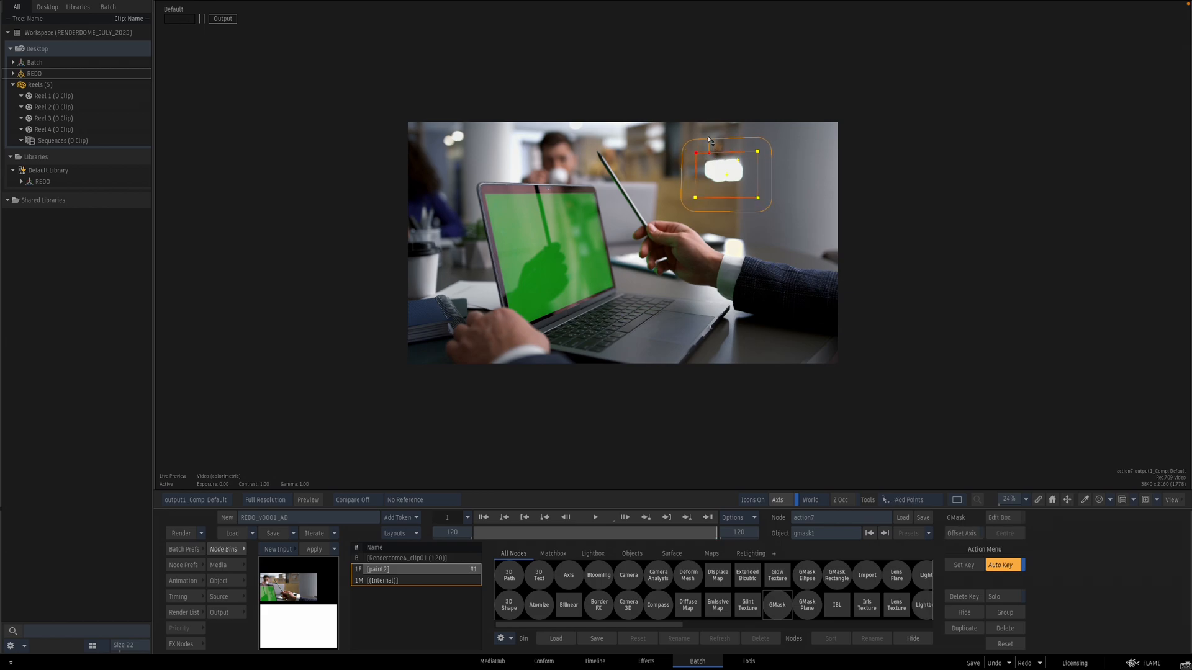
Step: Invert the GMask and scrub through the clip to review the masked light
{"action": "key", "text": "F8"}
{"action": "double_click", "coordinate": [749, 364]}
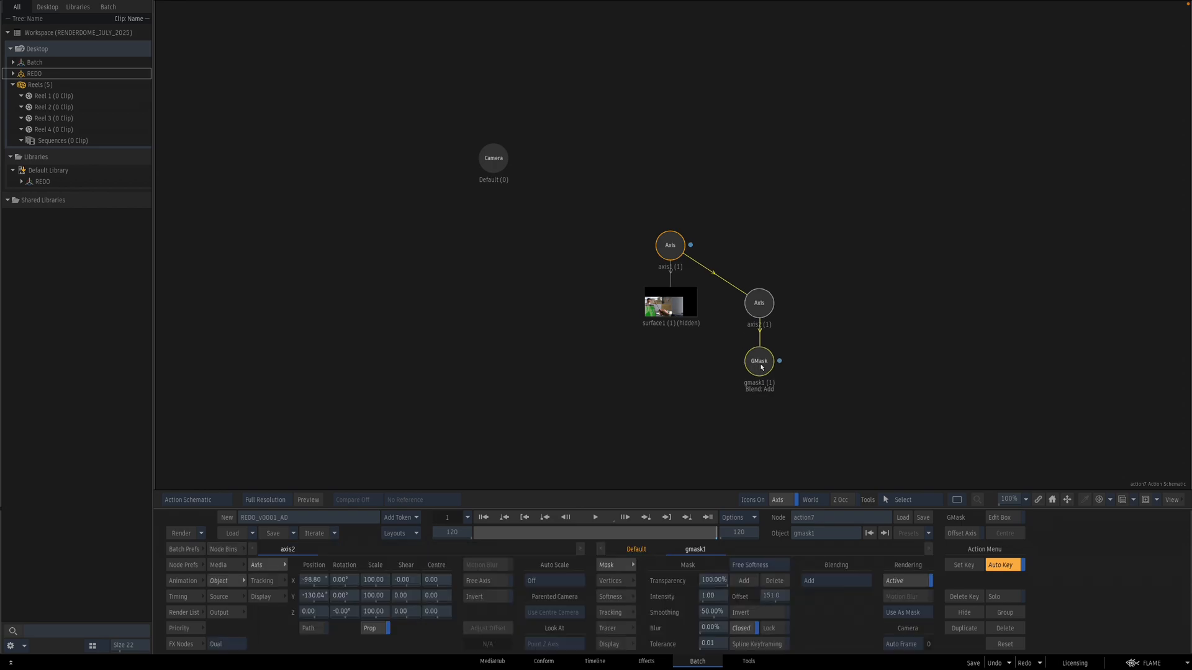
{"action": "left_click", "coordinate": [745, 614]}
{"action": "double_click", "coordinate": [681, 315]}
{"action": "key", "text": "F1"}
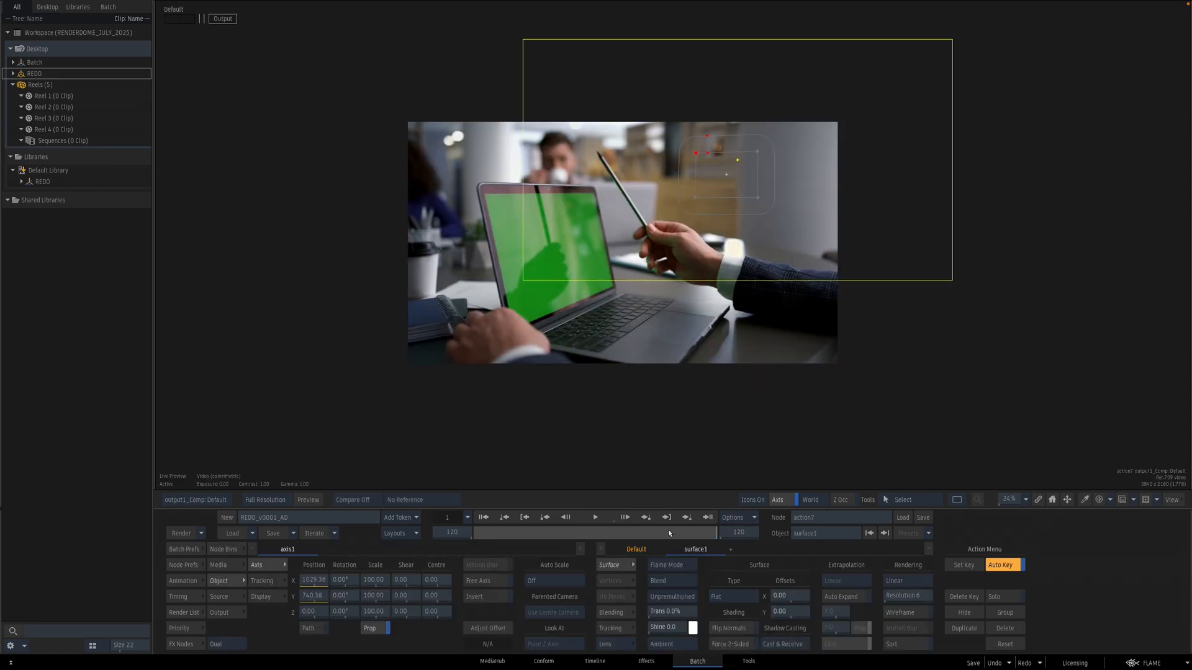
{"action": "left_click_drag", "start_coordinate": [674, 535], "coordinate": [418, 534]}
{"action": "key", "text": "Escape"}
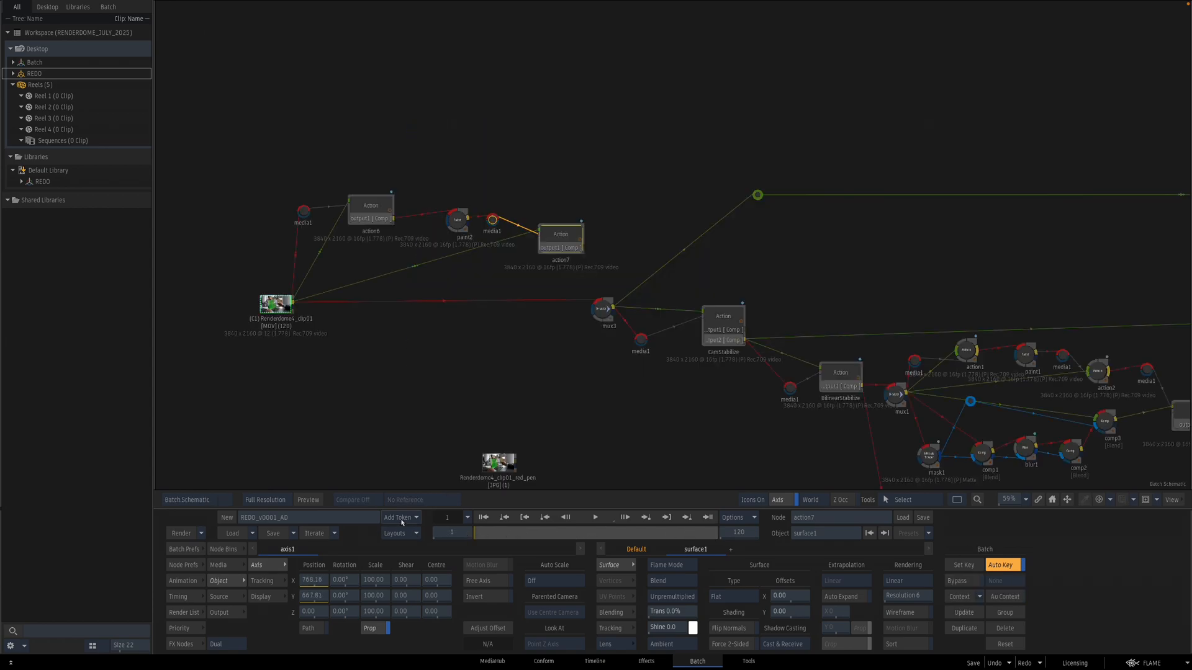
Step: Navigate the schematic to the Renderdome4_clip02 video-call clip and view it
{"action": "left_click_drag", "start_coordinate": [594, 317], "coordinate": [624, 265]}
{"action": "left_click_drag", "start_coordinate": [899, 301], "coordinate": [726, 230]}
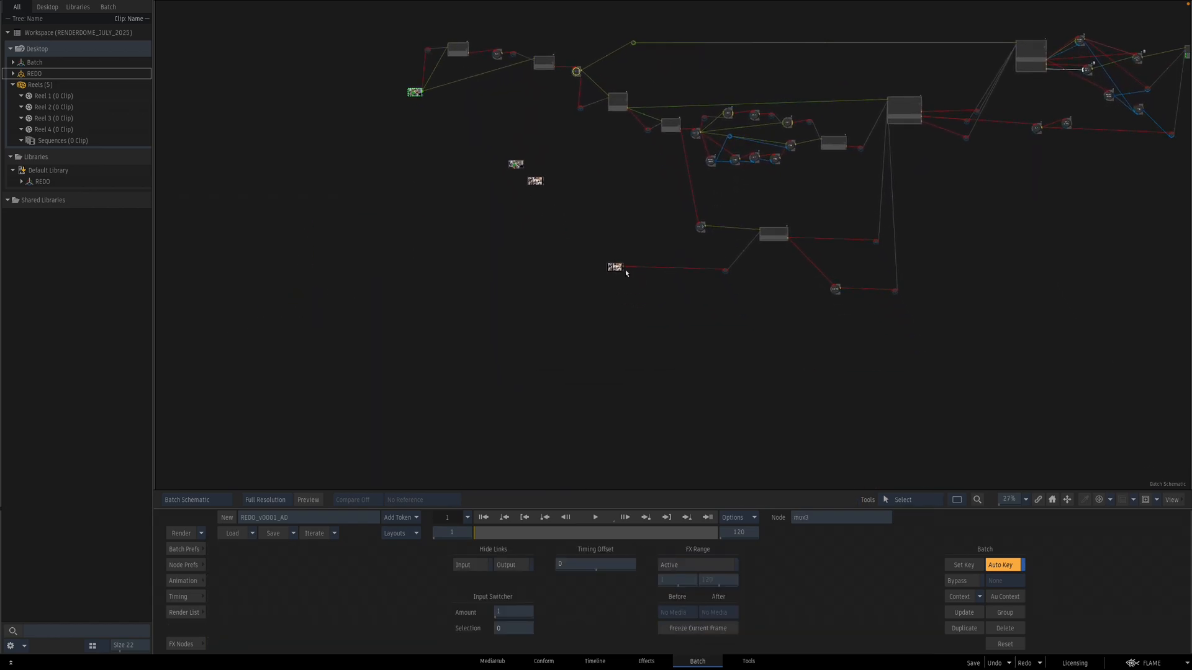
{"action": "left_click_drag", "start_coordinate": [626, 269], "coordinate": [605, 272]}
{"action": "key", "text": "F4"}
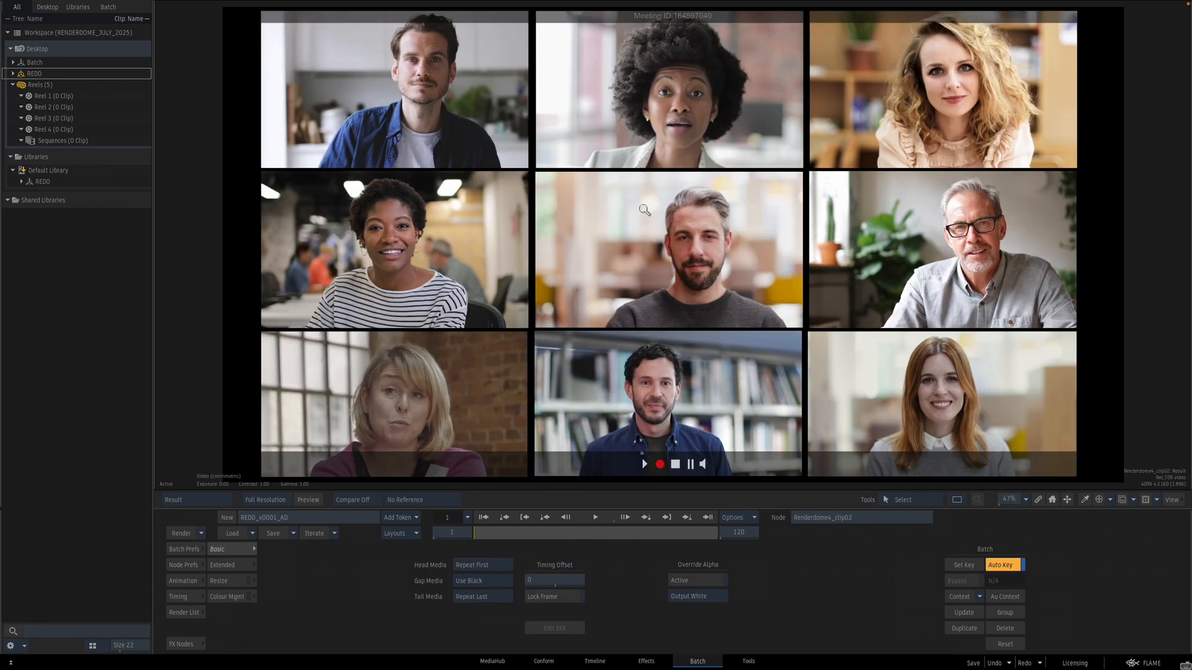
{"action": "left_click_drag", "start_coordinate": [645, 210], "coordinate": [609, 217]}
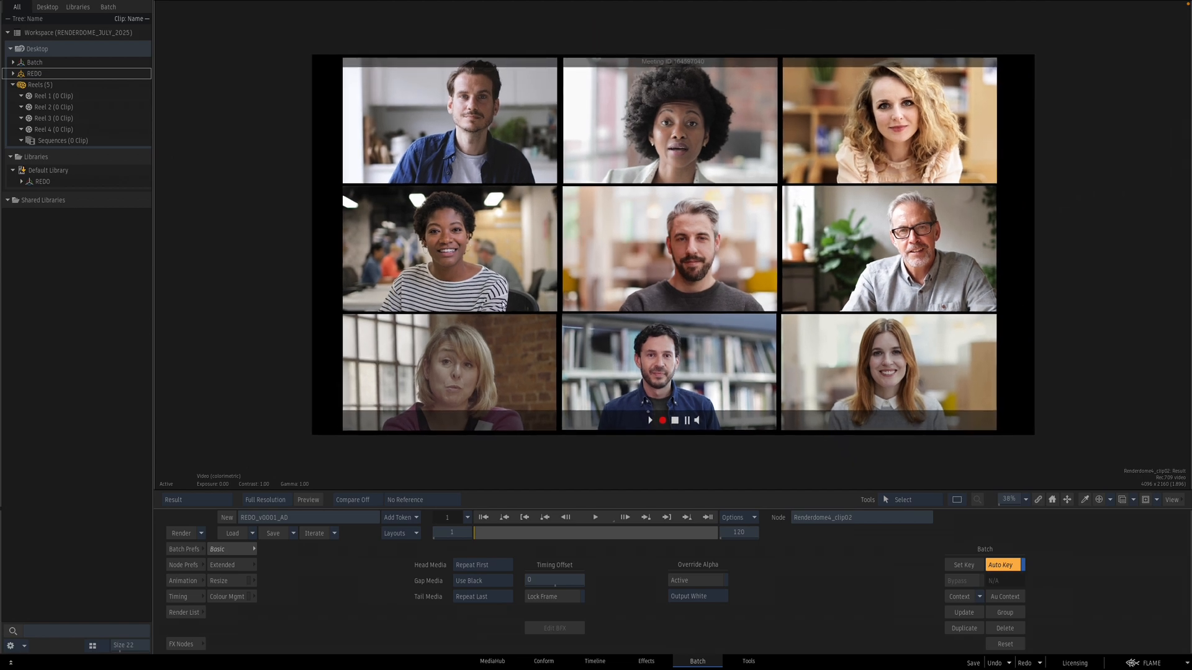
Step: Add an Action node to the schematic fed by the Renderdome4_clip02 video-call clip
{"action": "key", "text": "Escape"}
{"action": "left_click", "coordinate": [186, 645]}
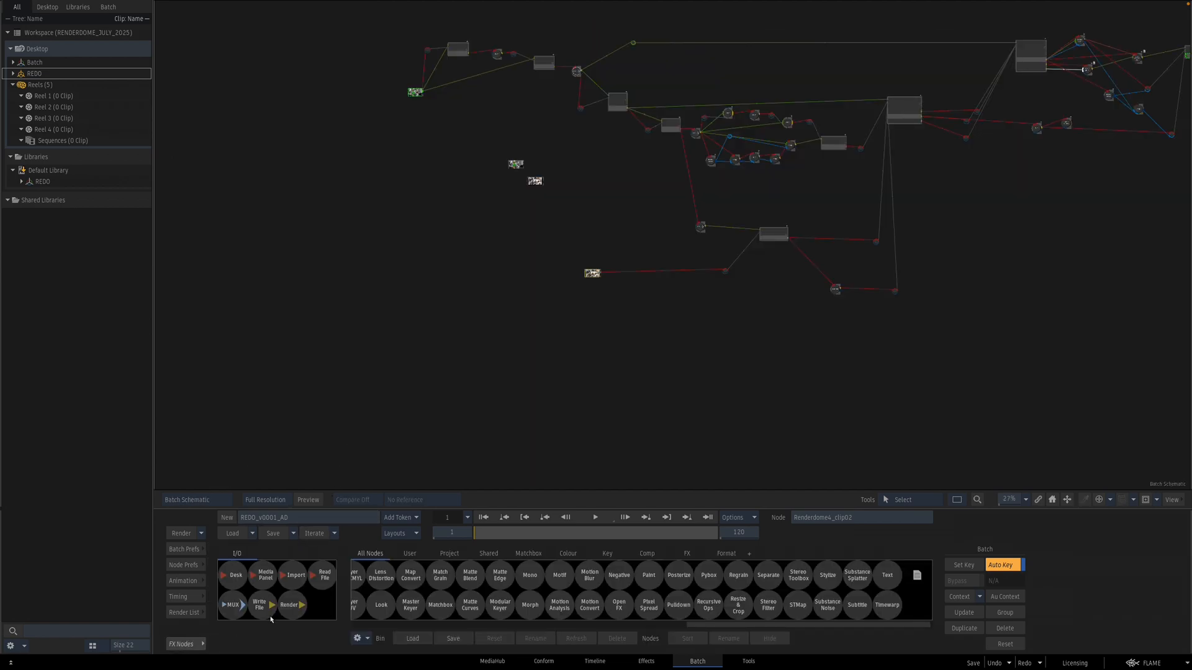
{"action": "left_click_drag", "start_coordinate": [395, 605], "coordinate": [672, 274]}
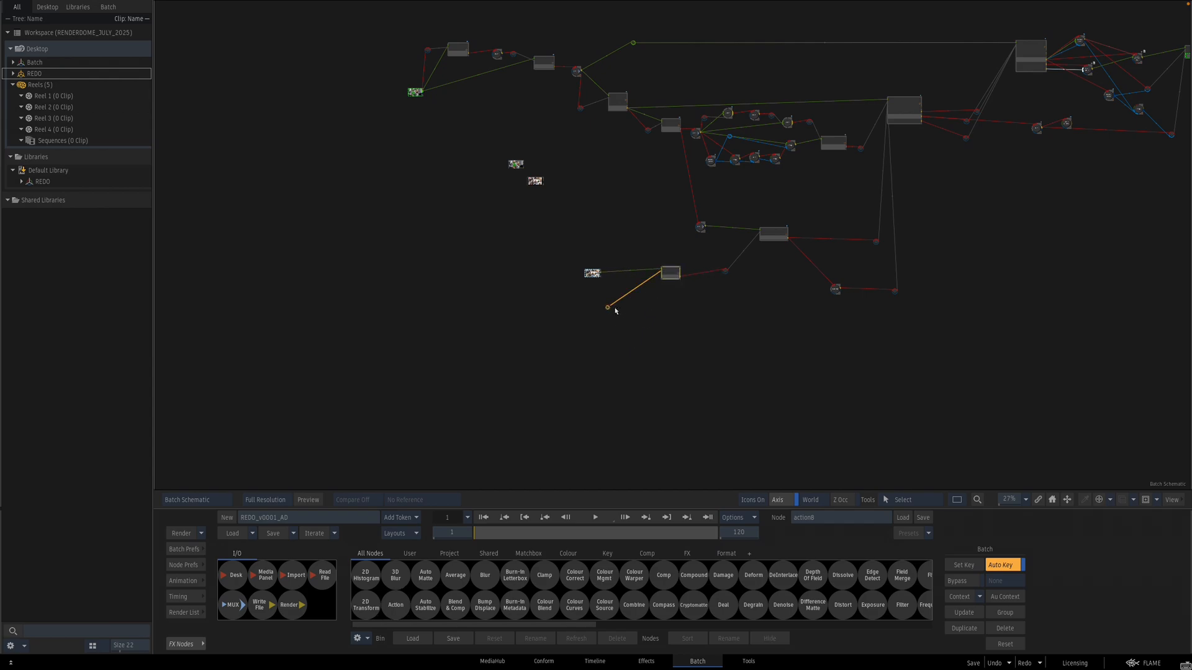
Step: Connect the Renderdome4_clip02 clip to each of the new Action node's additional media inputs
{"action": "left_click_drag", "start_coordinate": [607, 327], "coordinate": [610, 371]}
{"action": "scroll", "coordinate": [646, 353], "scroll_direction": "up", "scroll_amount": 4}
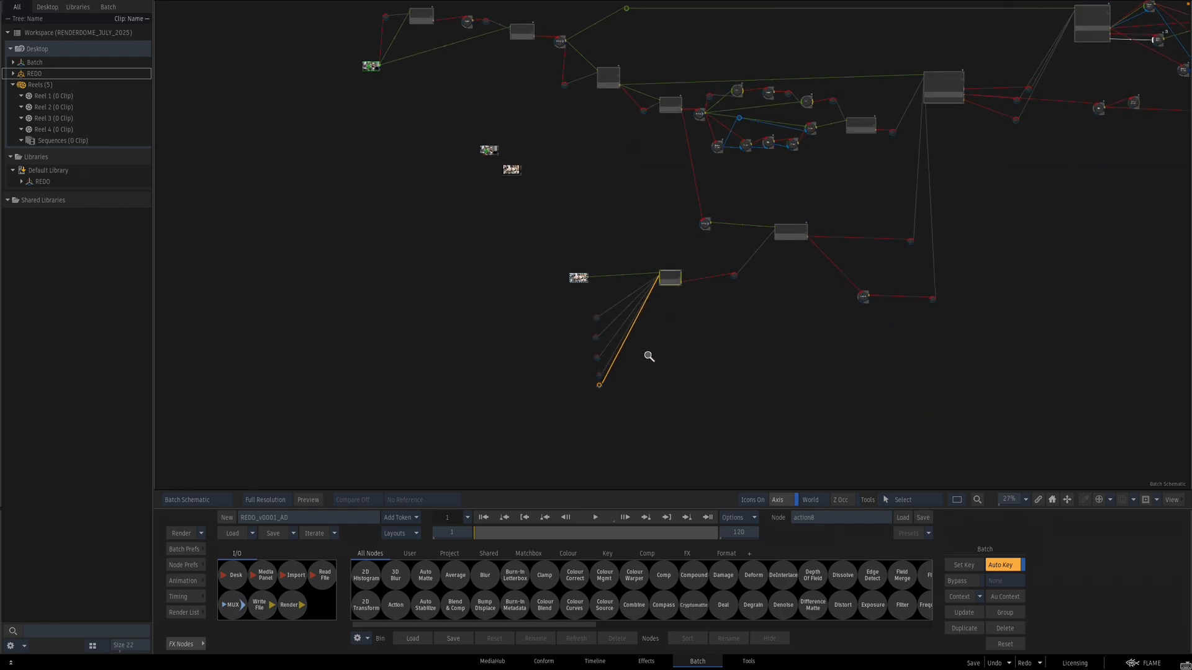
{"action": "left_click_drag", "start_coordinate": [556, 360], "coordinate": [578, 308]}
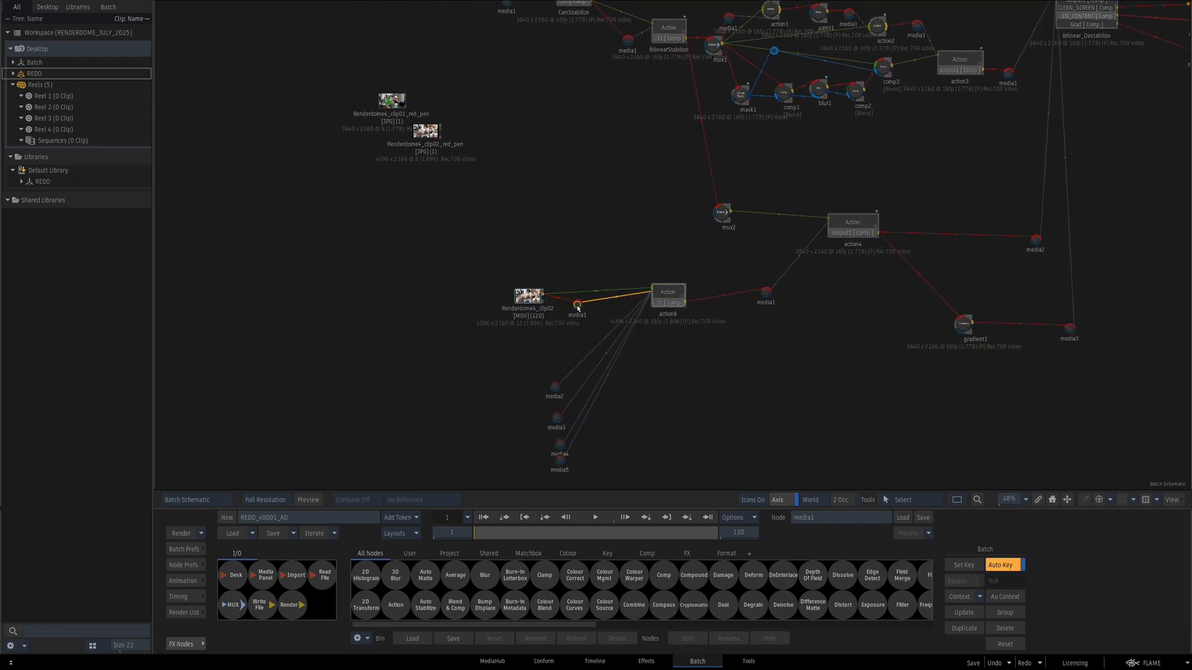
{"action": "left_click_drag", "start_coordinate": [555, 390], "coordinate": [560, 318]}
{"action": "left_click_drag", "start_coordinate": [565, 312], "coordinate": [585, 358]}
{"action": "mouse_move", "coordinate": [556, 418]}
{"action": "left_mouse_down"}
{"action": "mouse_move", "coordinate": [561, 301]}
{"action": "mouse_move", "coordinate": [571, 405]}
{"action": "left_mouse_up"}
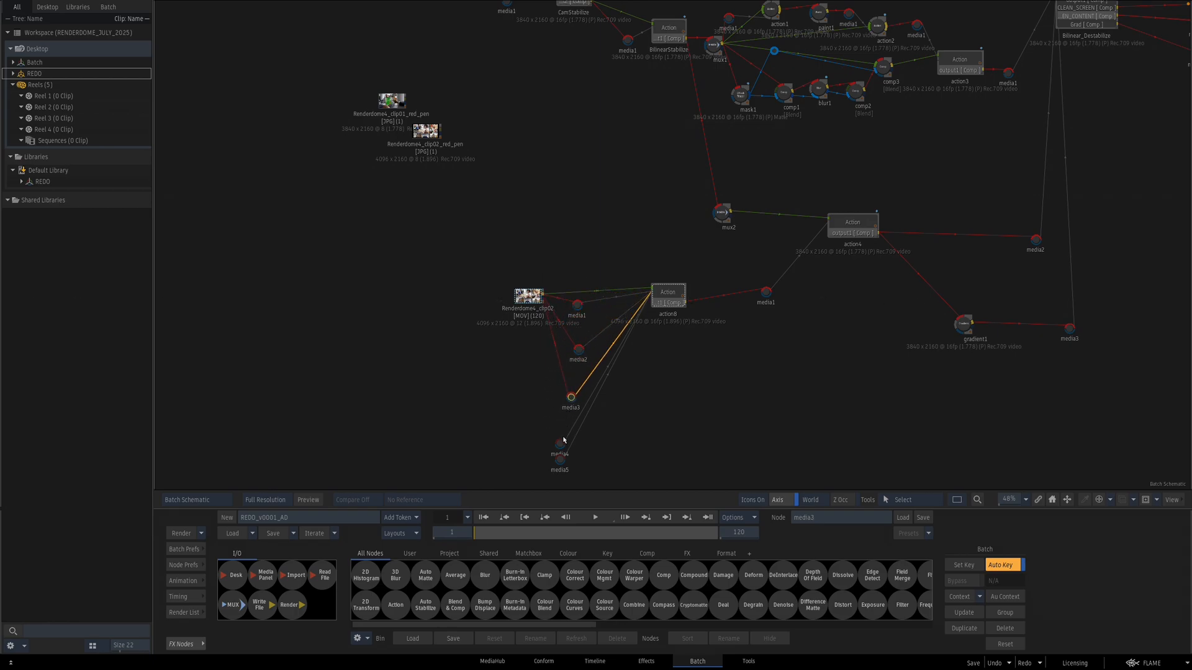
{"action": "mouse_move", "coordinate": [562, 452]}
{"action": "left_mouse_down"}
{"action": "mouse_move", "coordinate": [555, 292]}
{"action": "mouse_move", "coordinate": [558, 470]}
{"action": "left_mouse_up"}
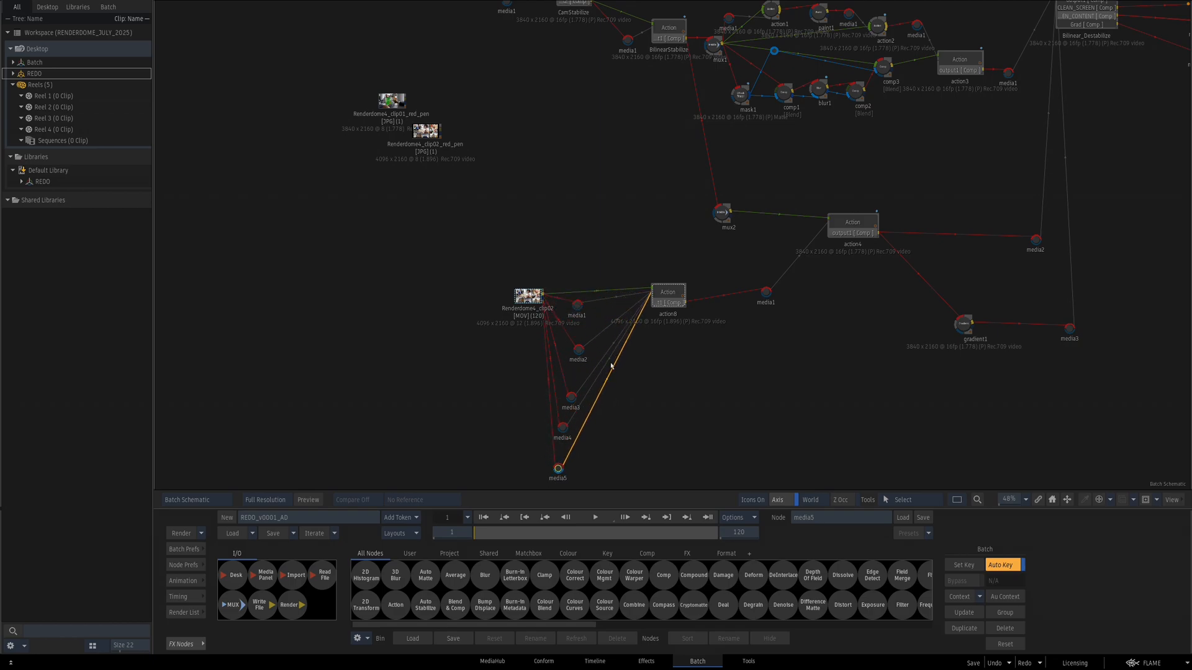
Step: Open the new Action node and arrange its five surfaces and axes in the Action schematic
{"action": "double_click", "coordinate": [671, 298]}
{"action": "left_click_drag", "start_coordinate": [938, 245], "coordinate": [736, 343]}
{"action": "left_click_drag", "start_coordinate": [972, 252], "coordinate": [597, 394]}
{"action": "mouse_move", "coordinate": [618, 308]}
{"action": "left_mouse_down"}
{"action": "mouse_move", "coordinate": [539, 224]}
{"action": "mouse_move", "coordinate": [553, 218]}
{"action": "left_mouse_up"}
{"action": "left_click_drag", "start_coordinate": [592, 161], "coordinate": [890, 328]}
{"action": "left_click_drag", "start_coordinate": [768, 215], "coordinate": [699, 114]}
{"action": "left_click", "coordinate": [582, 143]}
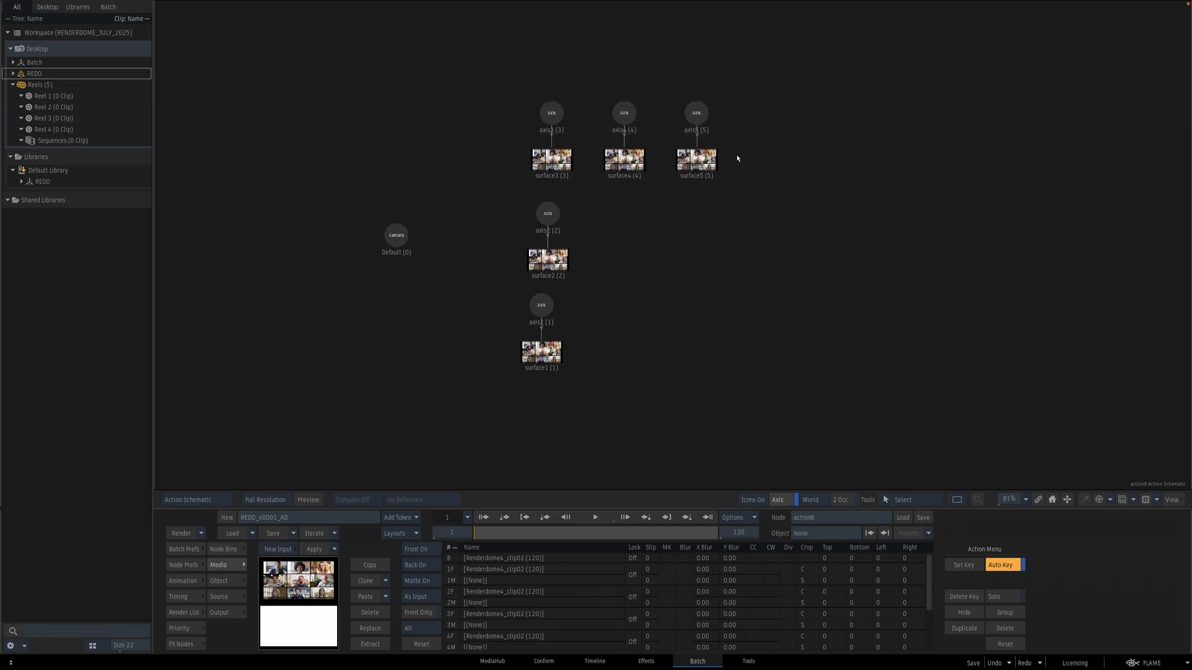
Step: Inspect the individual surfaces of the new Action in the result viewer
{"action": "key", "text": "F4"}
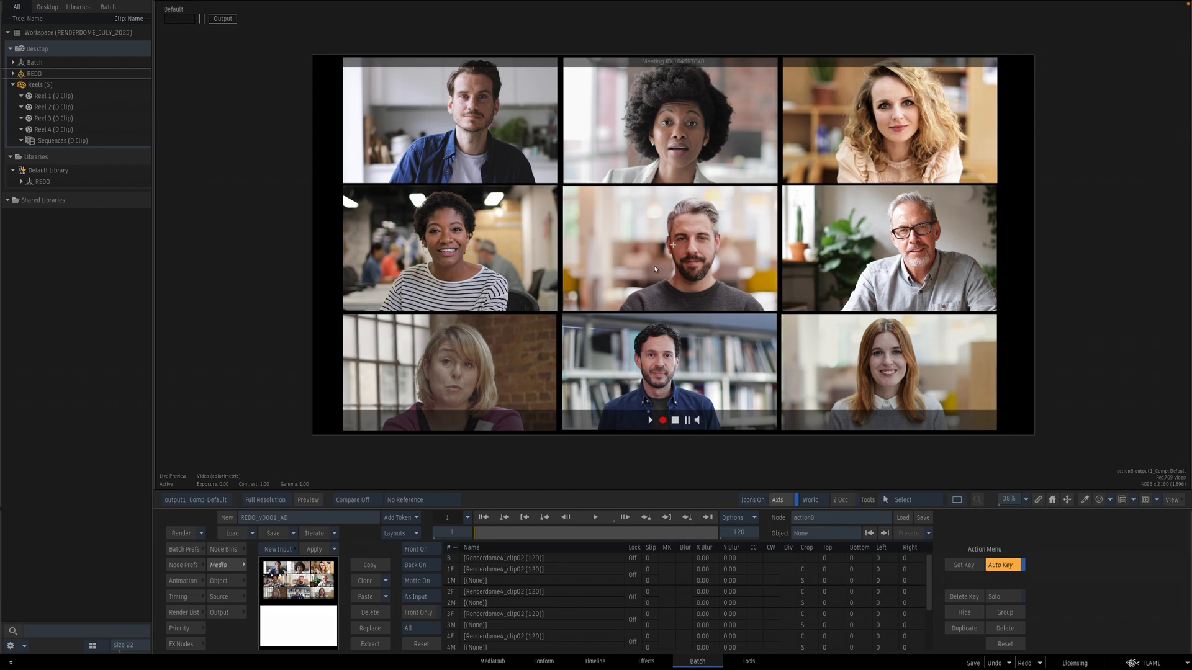
{"action": "key", "text": "Escape"}
{"action": "double_click", "coordinate": [549, 155]}
{"action": "key", "text": "F4"}
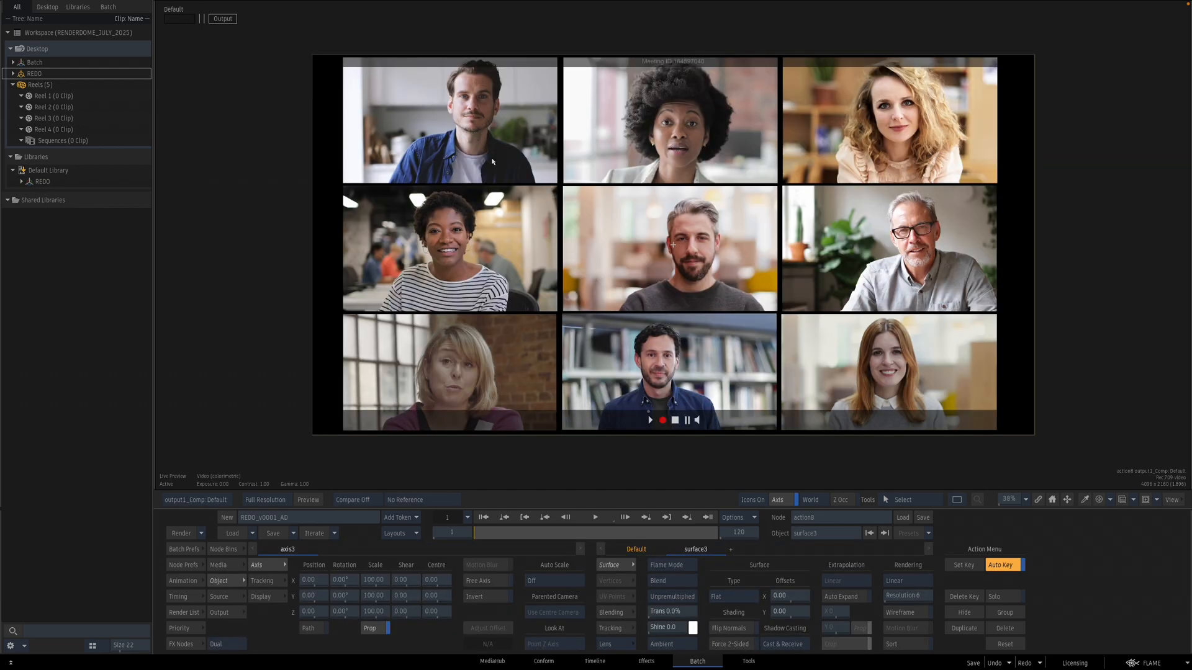
{"action": "key", "text": "Escape"}
{"action": "left_click", "coordinate": [549, 353]}
{"action": "key", "text": "F4"}
{"action": "key", "text": "Escape"}
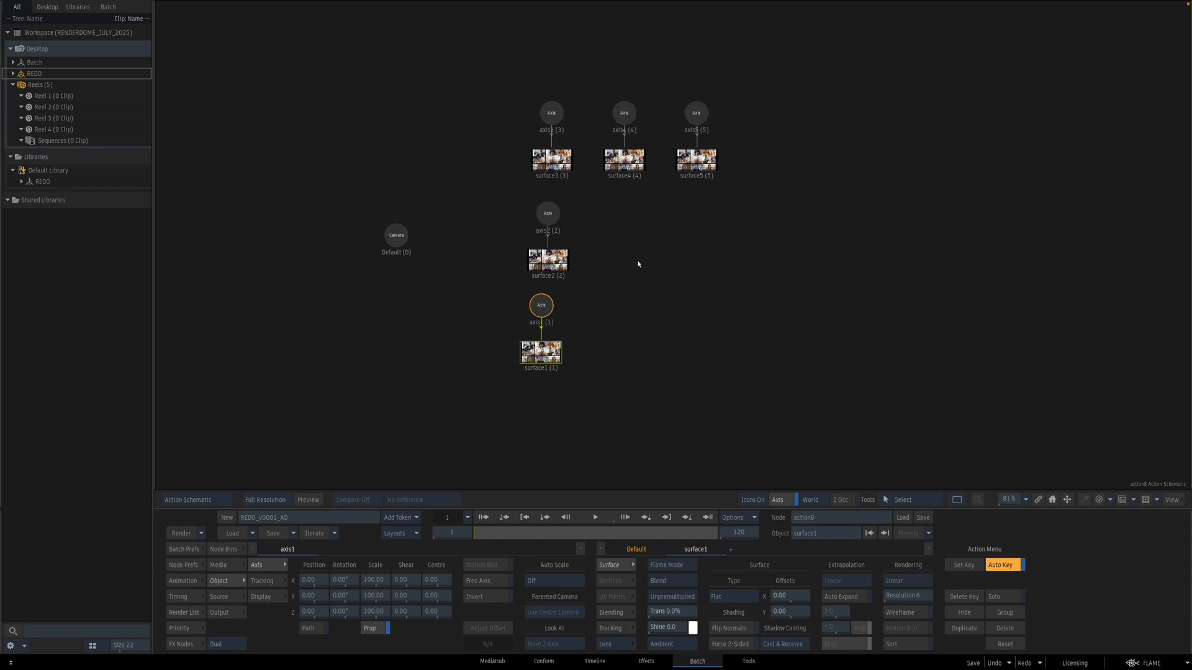
{"action": "left_click", "coordinate": [591, 275]}
{"action": "key", "text": "F4"}
Step: Add a GMask Rectangle and draw it over the top-left participant tile of the video call
{"action": "left_click", "coordinate": [239, 550]}
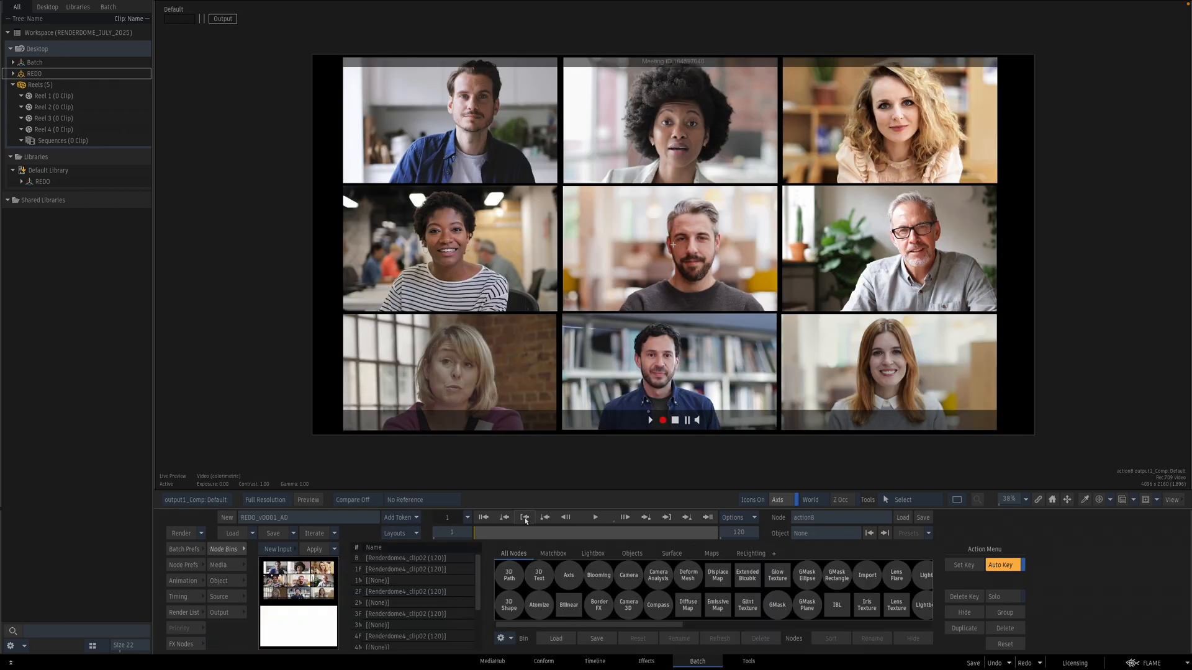
{"action": "key", "text": "Escape"}
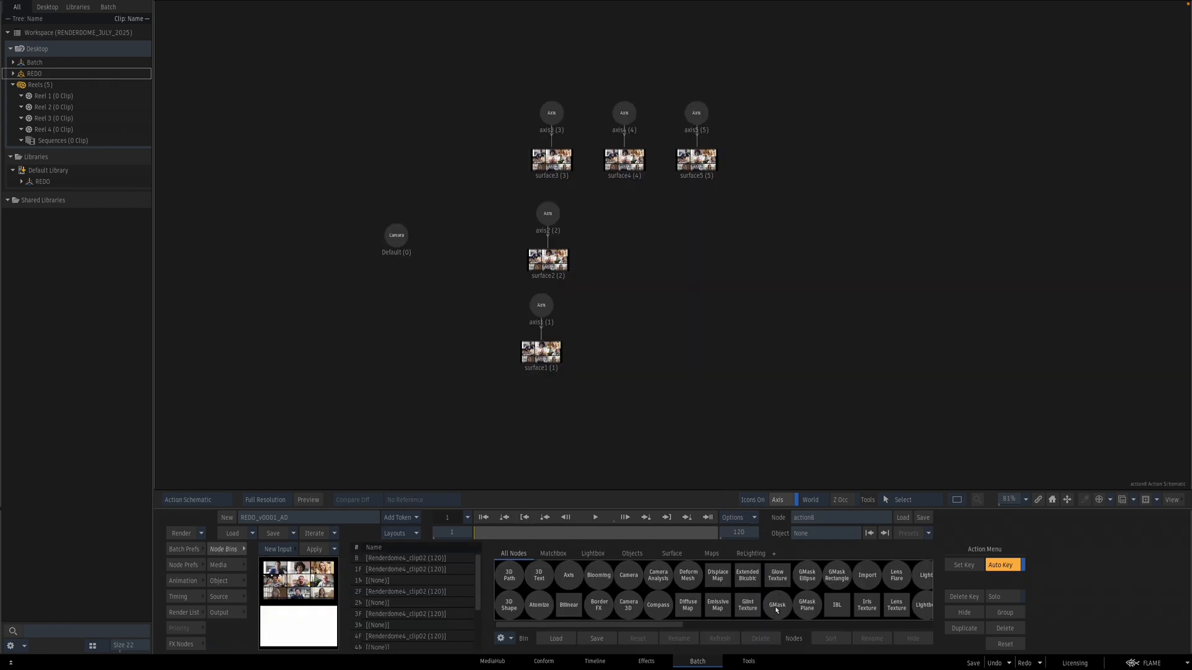
{"action": "key", "text": "F4"}
{"action": "left_click", "coordinate": [839, 582]}
{"action": "mouse_move", "coordinate": [434, 108]}
{"action": "left_mouse_down"}
{"action": "mouse_move", "coordinate": [496, 162]}
{"action": "mouse_move", "coordinate": [508, 159]}
{"action": "left_mouse_up"}
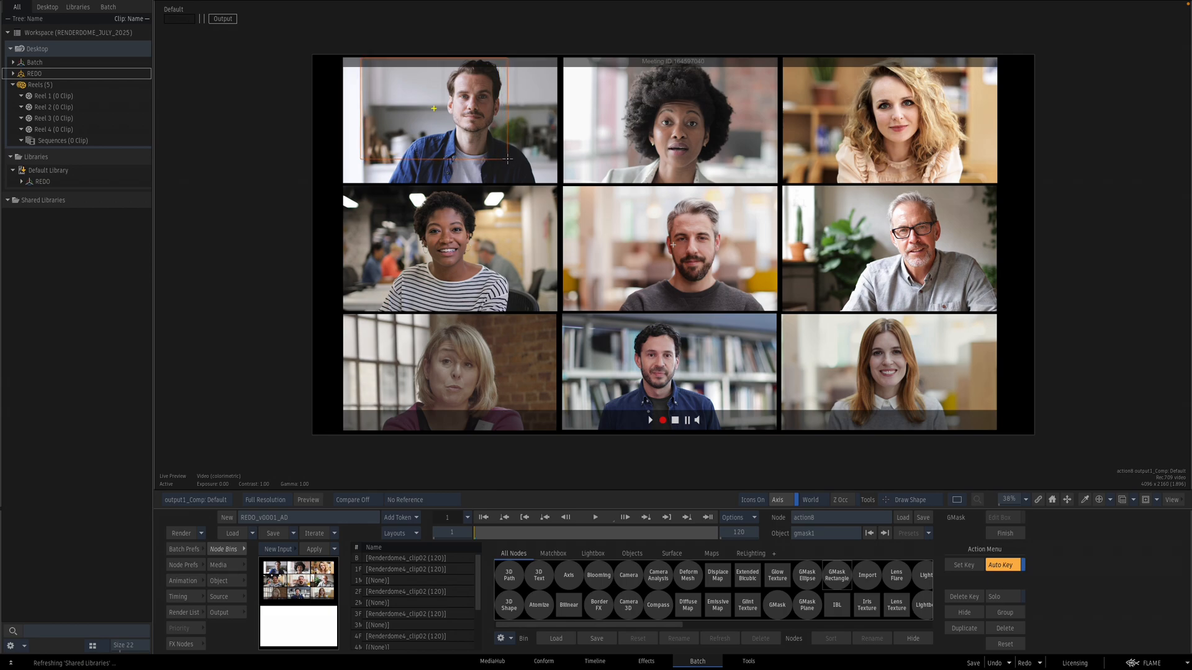
Step: Move the GMask's vertices so the rectangle fits the edges of the top-left participant tile
{"action": "key", "text": "Escape"}
{"action": "left_click", "coordinate": [768, 208]}
{"action": "left_click_drag", "start_coordinate": [772, 113], "coordinate": [460, 101]}
{"action": "double_click", "coordinate": [457, 147]}
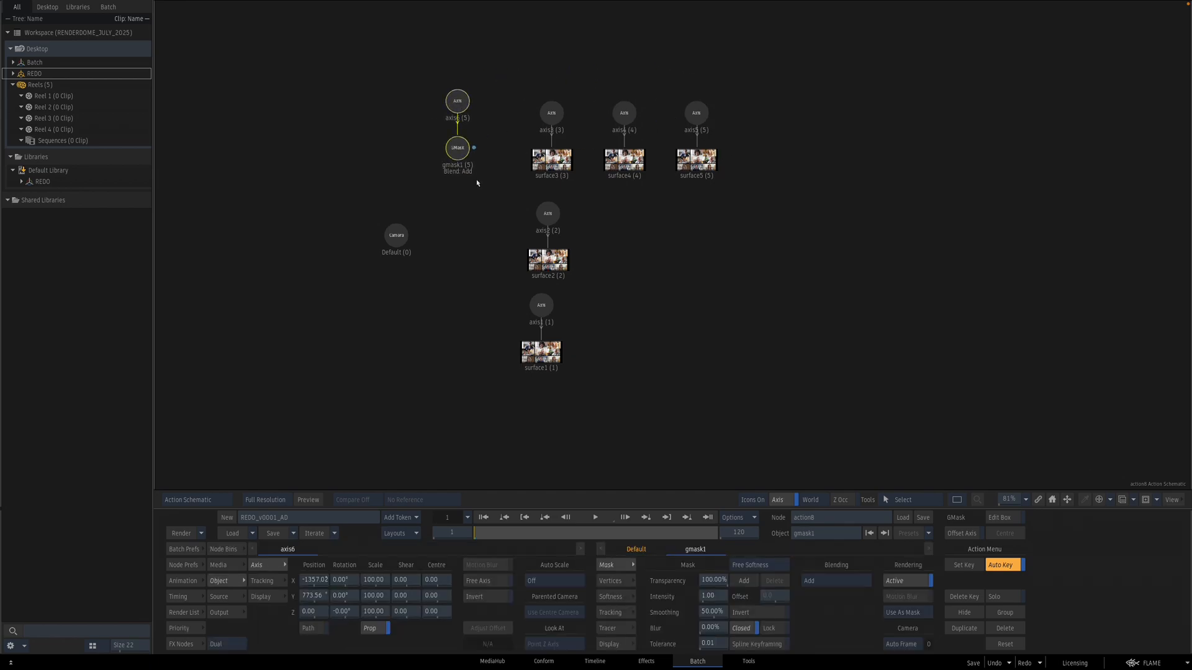
{"action": "key", "text": "F4"}
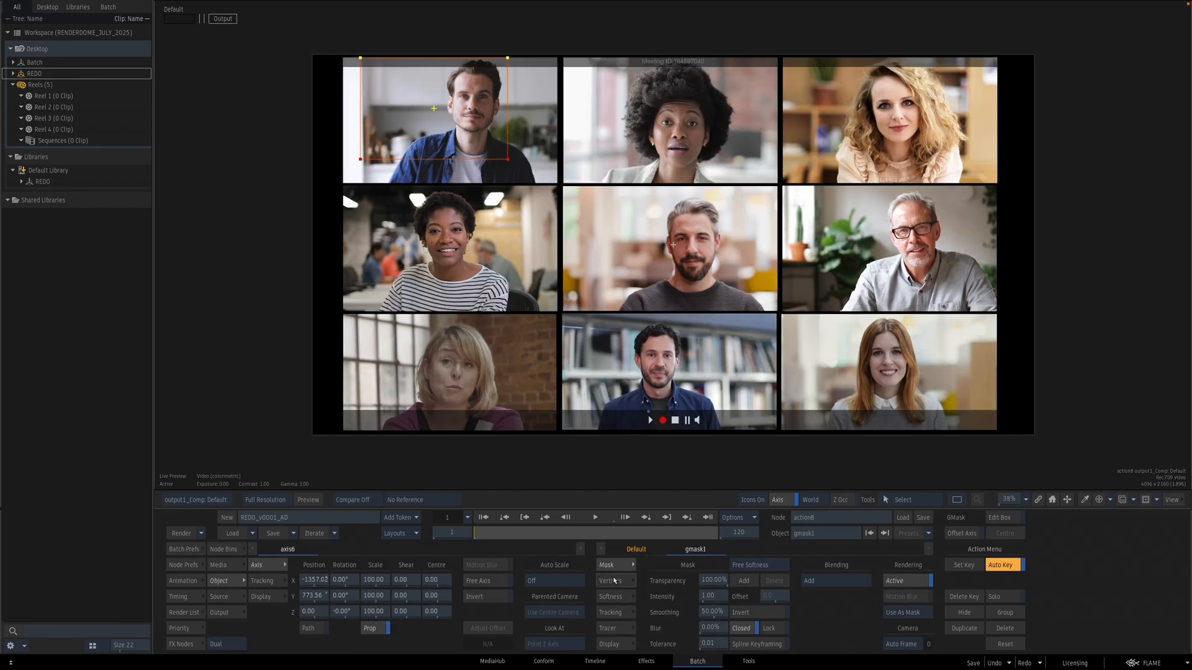
{"action": "left_click", "coordinate": [612, 581]}
{"action": "left_click_drag", "start_coordinate": [708, 614], "coordinate": [649, 602]}
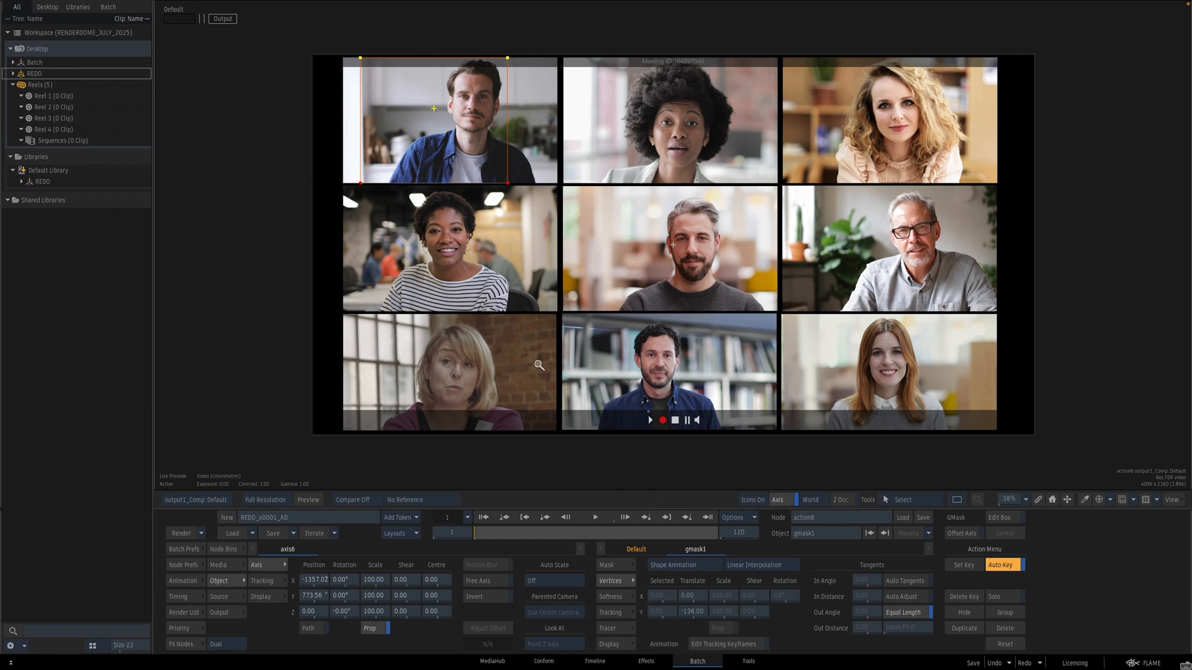
{"action": "left_click_drag", "start_coordinate": [473, 320], "coordinate": [809, 372]}
{"action": "left_click_drag", "start_coordinate": [565, 359], "coordinate": [645, 517]}
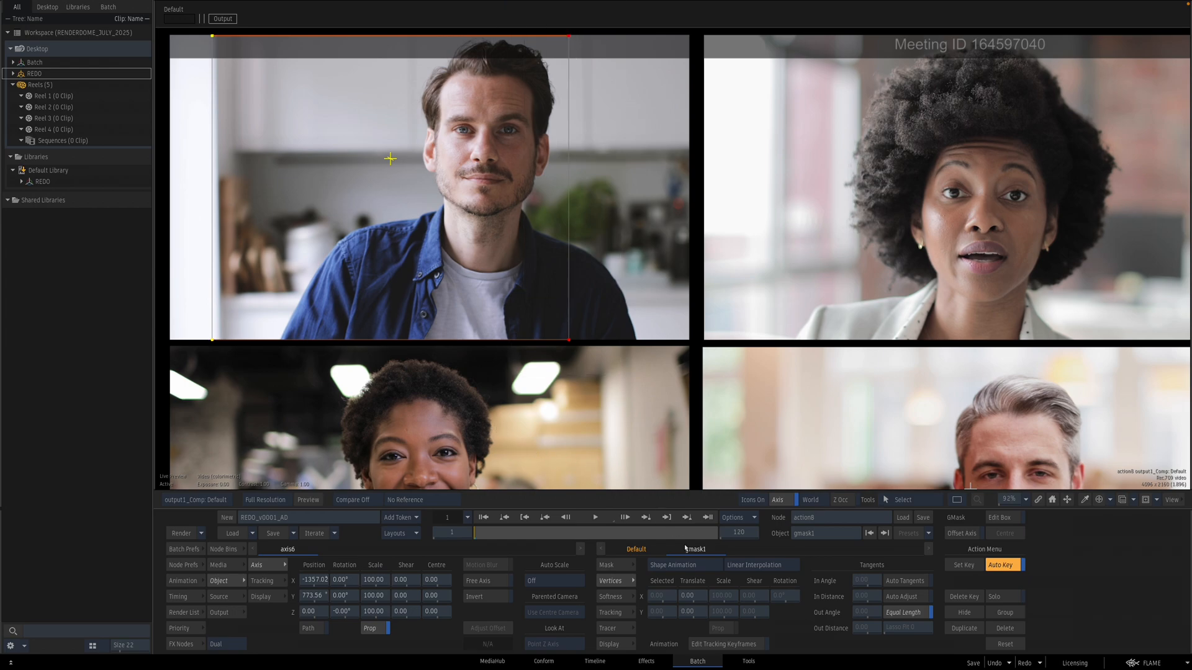
{"action": "left_click_drag", "start_coordinate": [685, 598], "coordinate": [790, 581]}
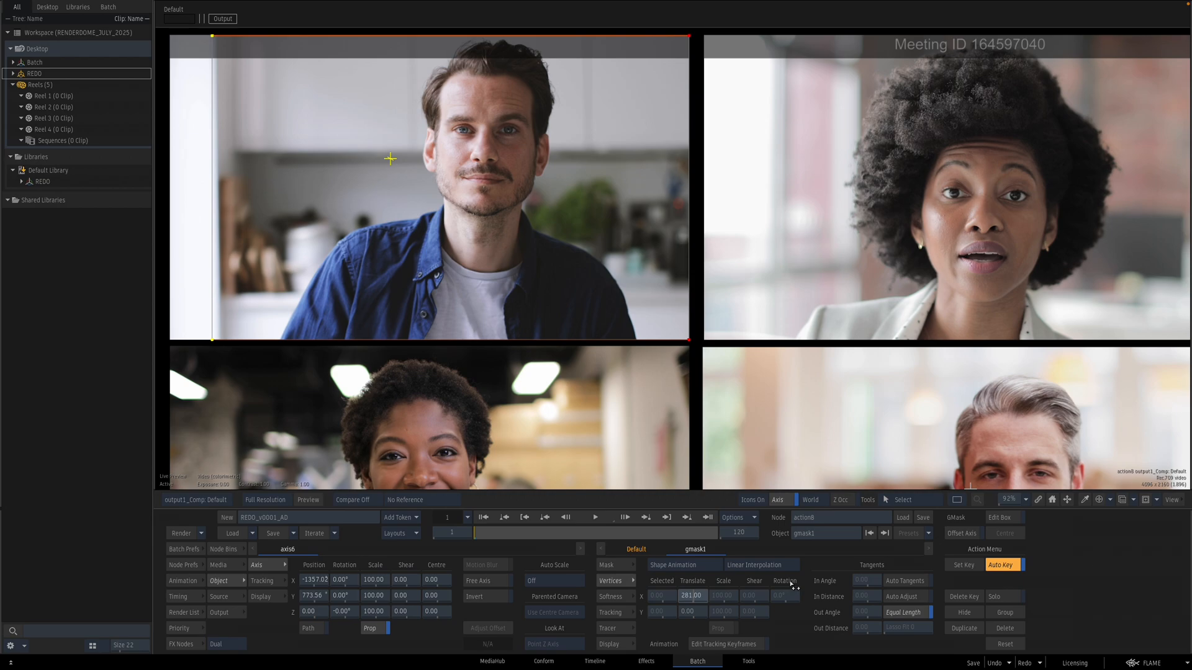
{"action": "left_click_drag", "start_coordinate": [596, 433], "coordinate": [749, 437]}
{"action": "left_click_drag", "start_coordinate": [397, 23], "coordinate": [489, 396]}
{"action": "mouse_move", "coordinate": [702, 603]}
{"action": "left_mouse_down"}
{"action": "mouse_move", "coordinate": [664, 599]}
{"action": "mouse_move", "coordinate": [695, 599]}
{"action": "left_mouse_up"}
{"action": "key", "text": "Escape"}
Step: Hide every surface except surface3 in the Action
{"action": "left_click", "coordinate": [677, 339]}
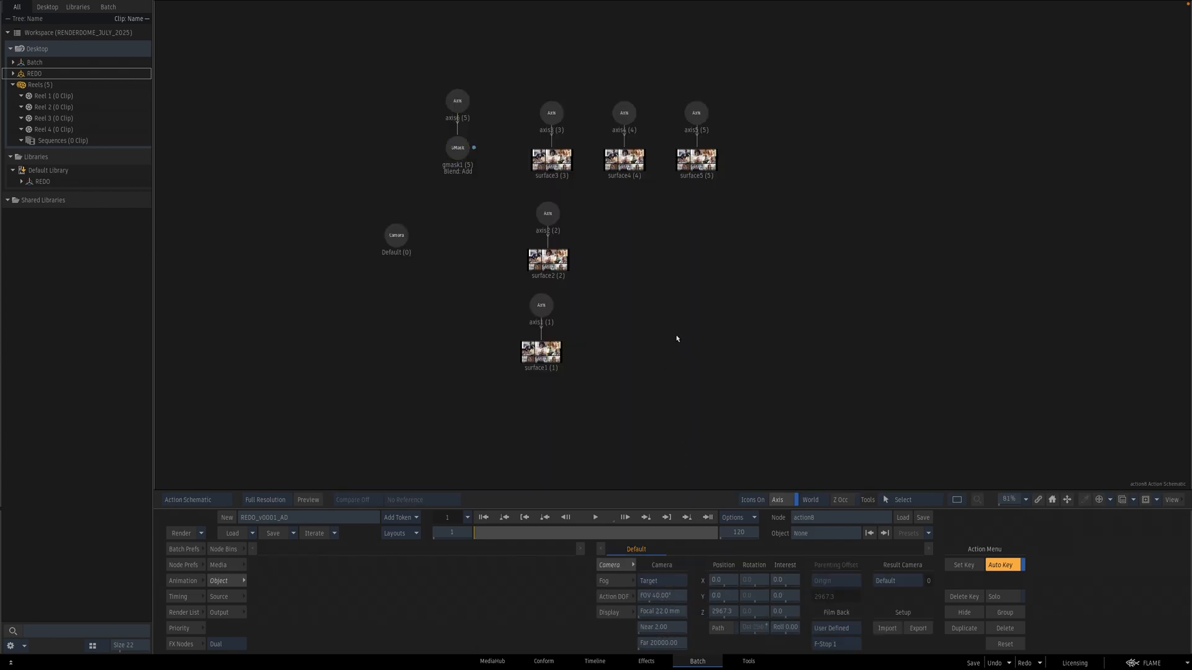
{"action": "left_click", "coordinate": [553, 113]}
{"action": "key", "text": "F4"}
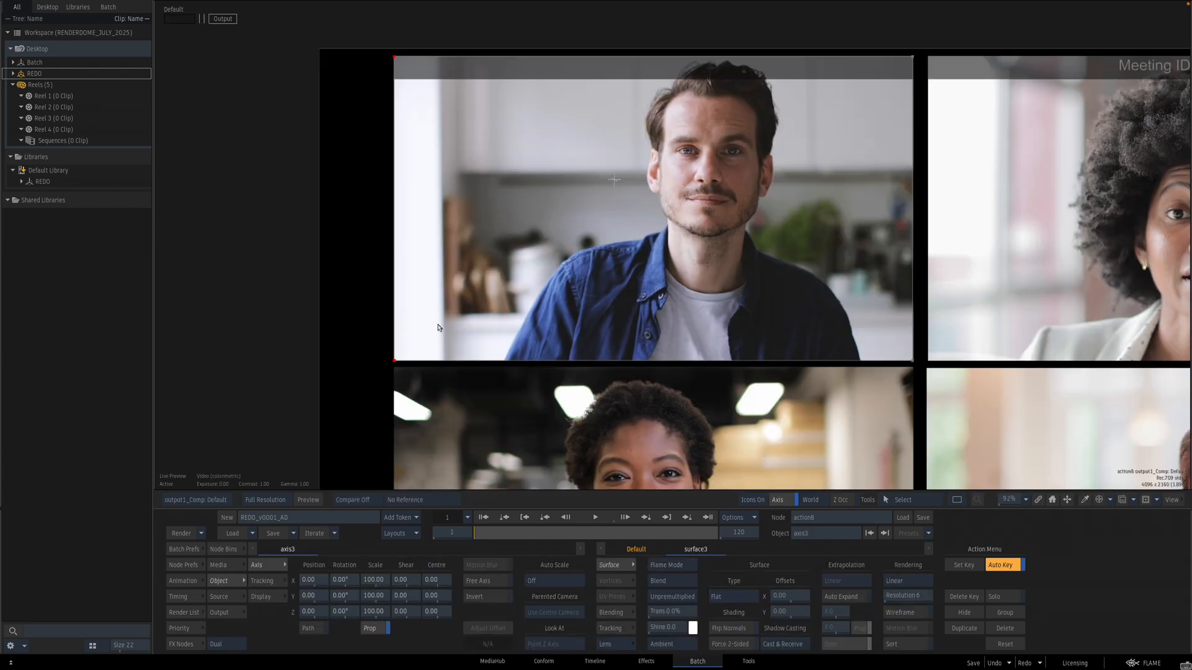
{"action": "left_click", "coordinate": [268, 582]}
{"action": "key", "text": "Escape"}
{"action": "left_click_drag", "start_coordinate": [820, 61], "coordinate": [602, 212]}
{"action": "key", "text": "h"}
{"action": "left_click_drag", "start_coordinate": [634, 433], "coordinate": [508, 197]}
{"action": "key", "text": "F4"}
{"action": "key", "text": "h"}
{"action": "key", "text": "Escape"}
Step: Invert the GMask applied to surface3
{"action": "left_click", "coordinate": [456, 148]}
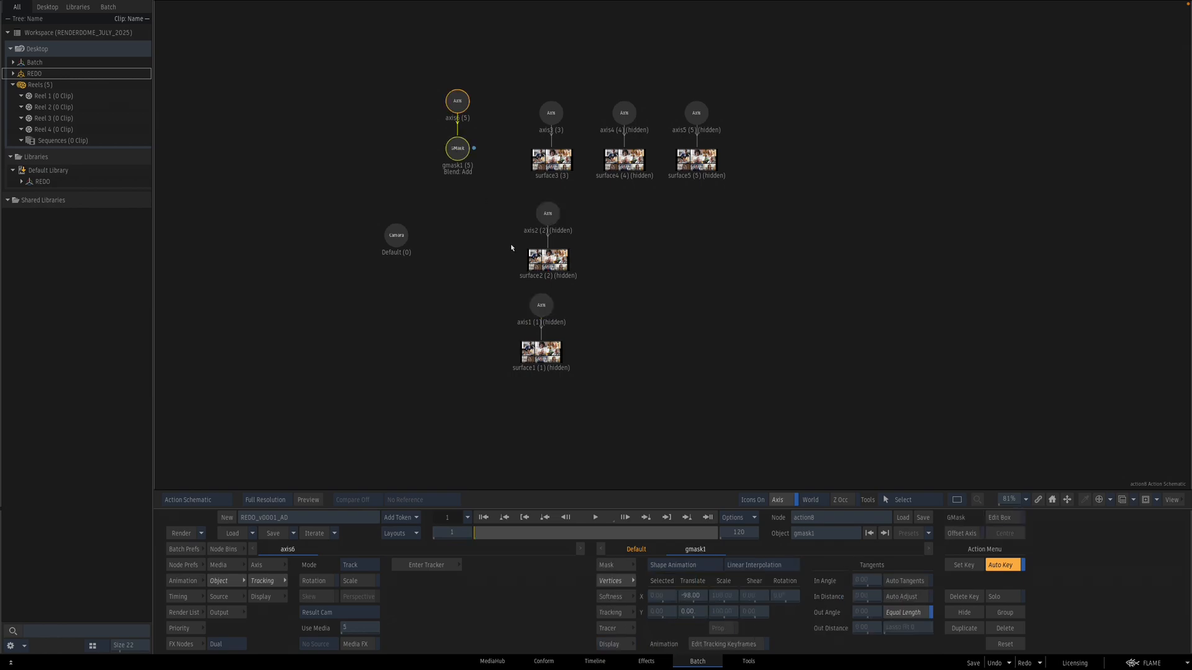
{"action": "left_click", "coordinate": [617, 570]}
{"action": "key", "text": "F4"}
{"action": "left_click", "coordinate": [742, 613]}
{"action": "key", "text": "Escape"}
Step: Enter the tracker for axis3 and track a point on the video-call media
{"action": "left_click", "coordinate": [556, 162]}
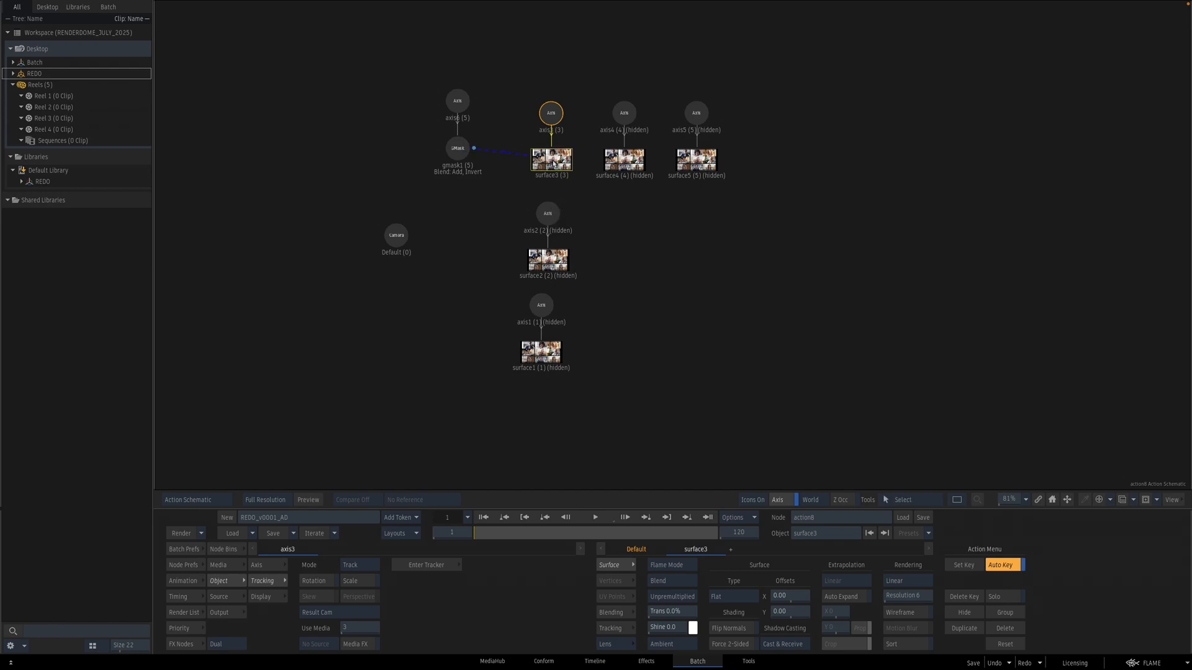
{"action": "key", "text": "F4"}
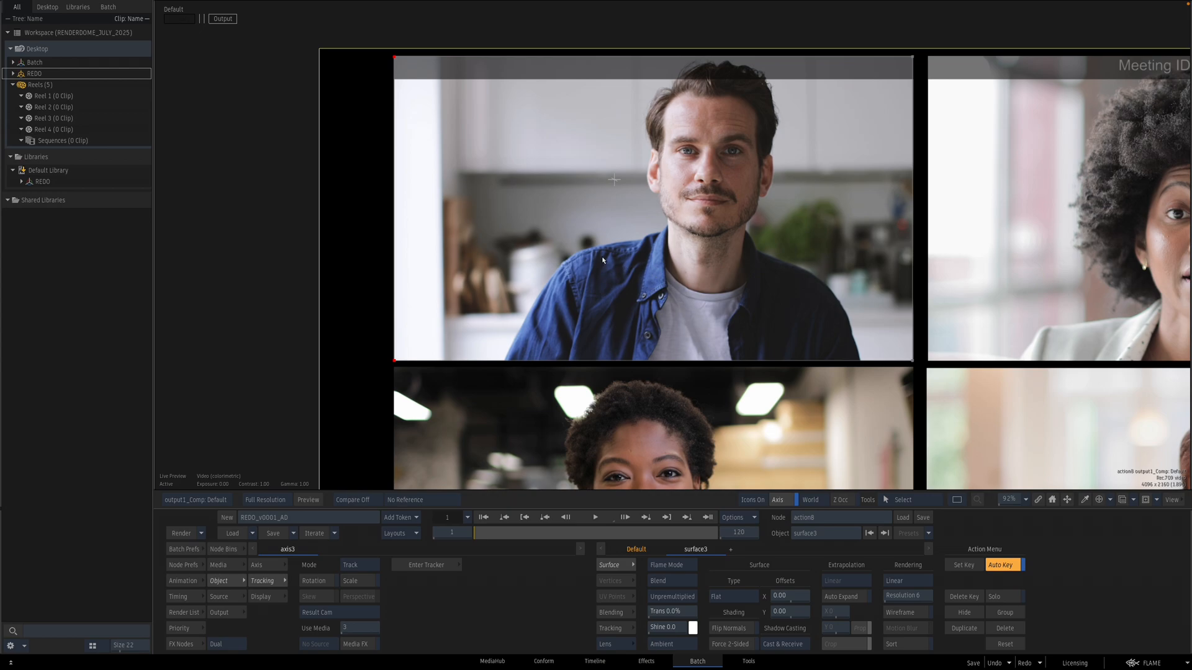
{"action": "key", "text": "Escape"}
{"action": "left_click", "coordinate": [552, 112]}
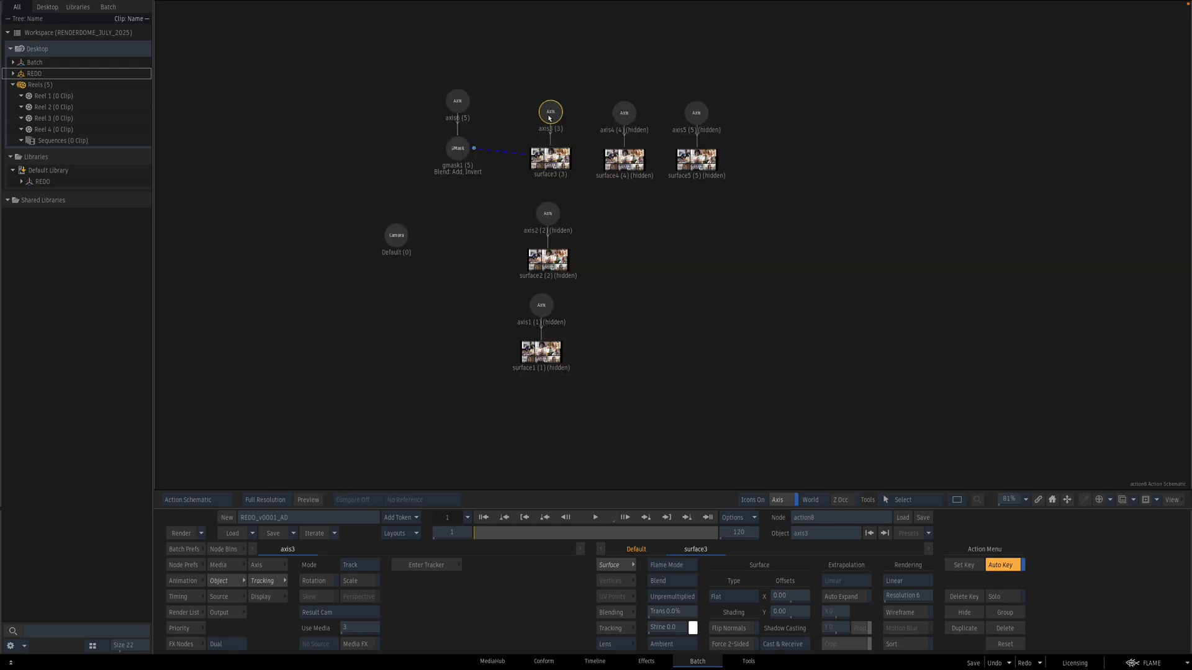
{"action": "key", "text": "F4"}
{"action": "left_click", "coordinate": [268, 565]}
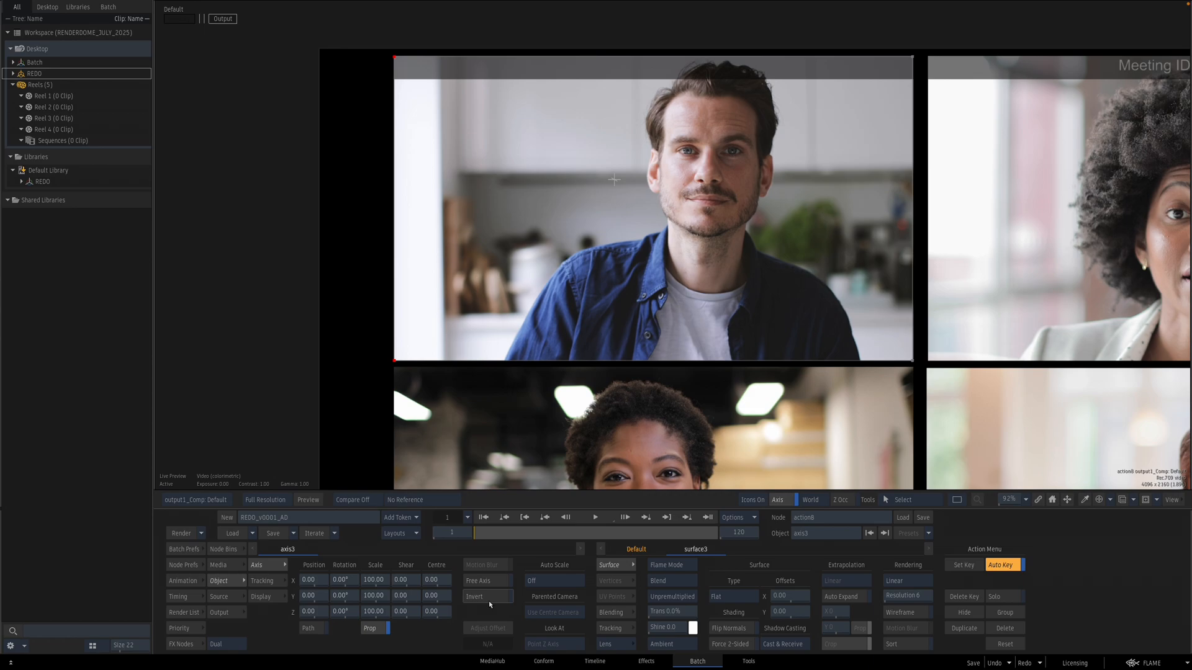
{"action": "left_click", "coordinate": [265, 581]}
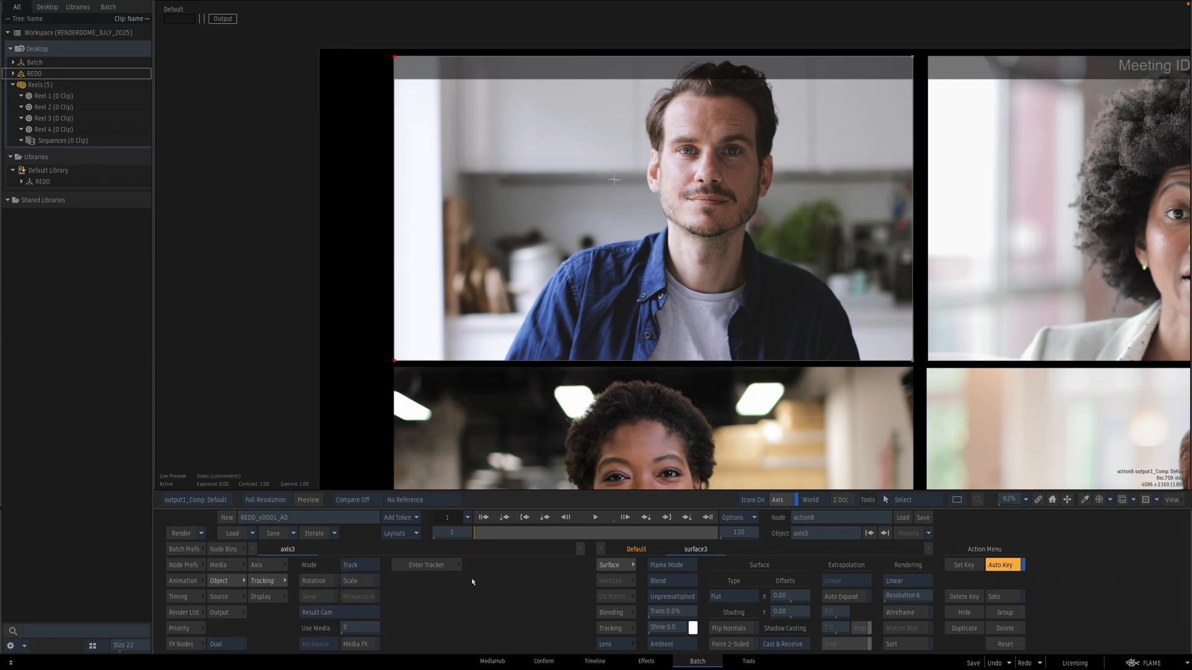
{"action": "left_click", "coordinate": [439, 567]}
{"action": "left_click_drag", "start_coordinate": [560, 345], "coordinate": [268, 227]}
{"action": "left_click", "coordinate": [336, 628]}
{"action": "left_click", "coordinate": [319, 596]}
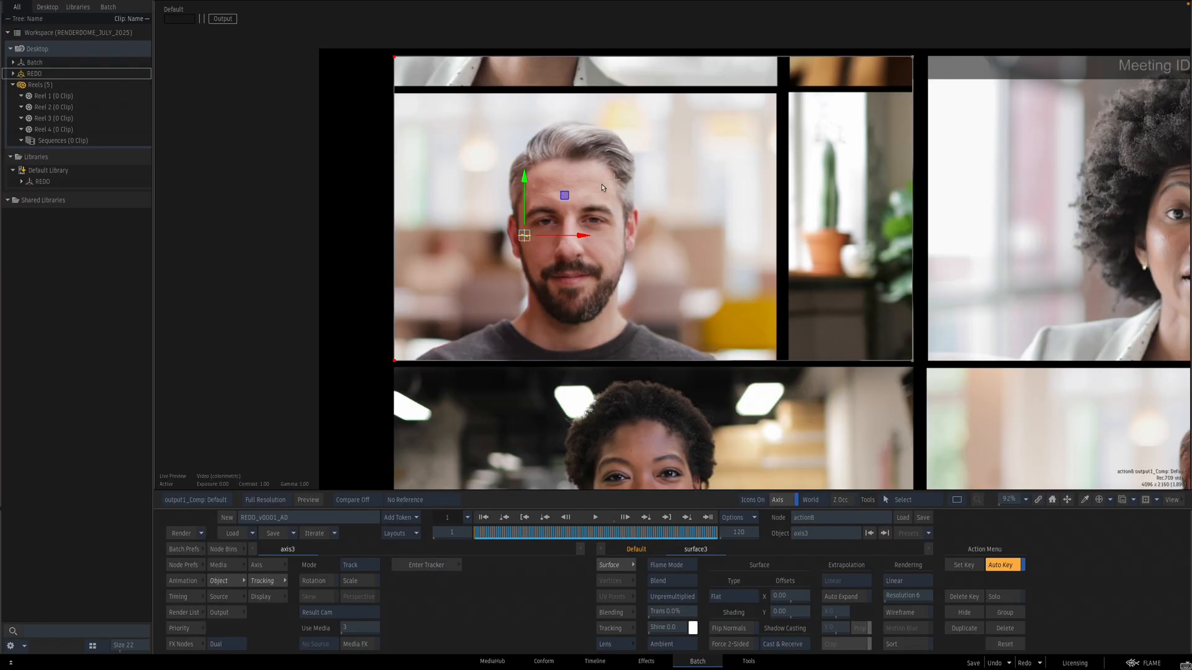
{"action": "key", "text": "F8"}
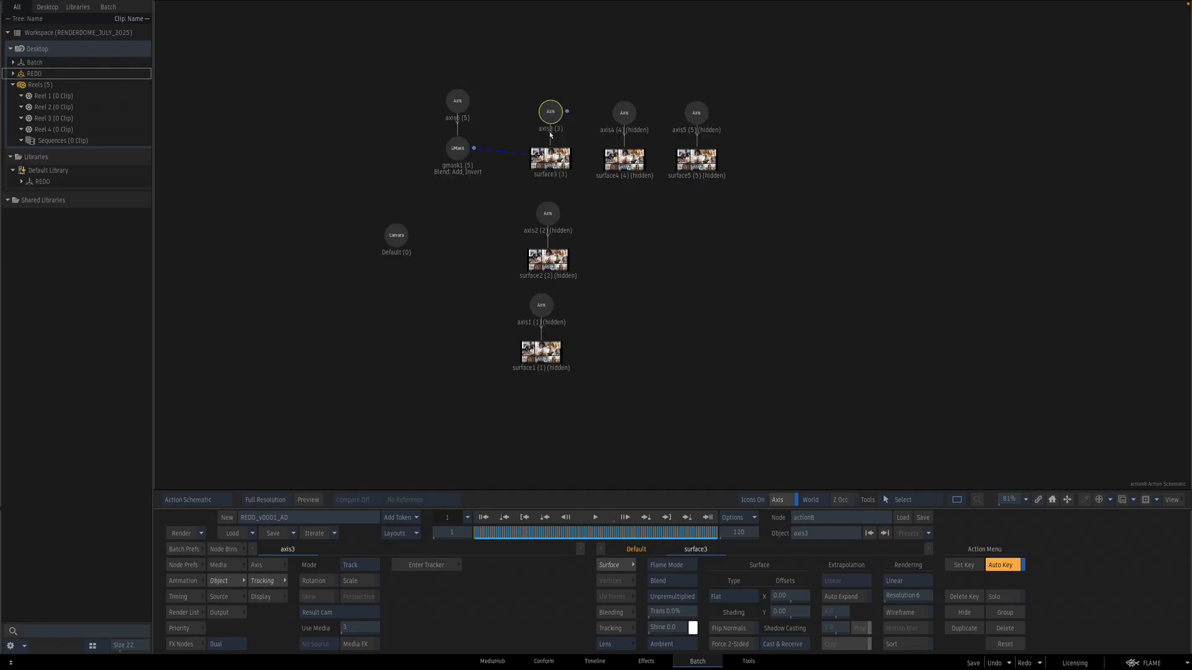
Step: Enable Invert on axis3's tracked transform and tidy the axis node in the schematic
{"action": "key", "text": "F4"}
{"action": "left_click", "coordinate": [282, 566]}
{"action": "left_click", "coordinate": [503, 601]}
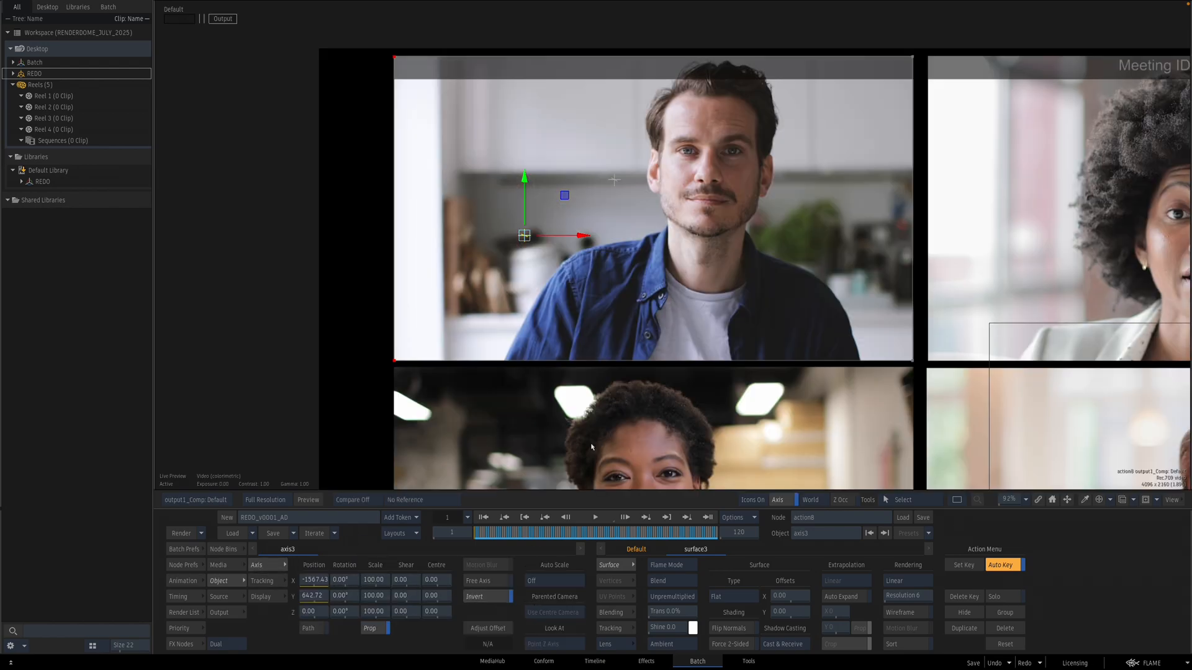
{"action": "scroll", "coordinate": [592, 447], "scroll_direction": "down", "scroll_amount": 6}
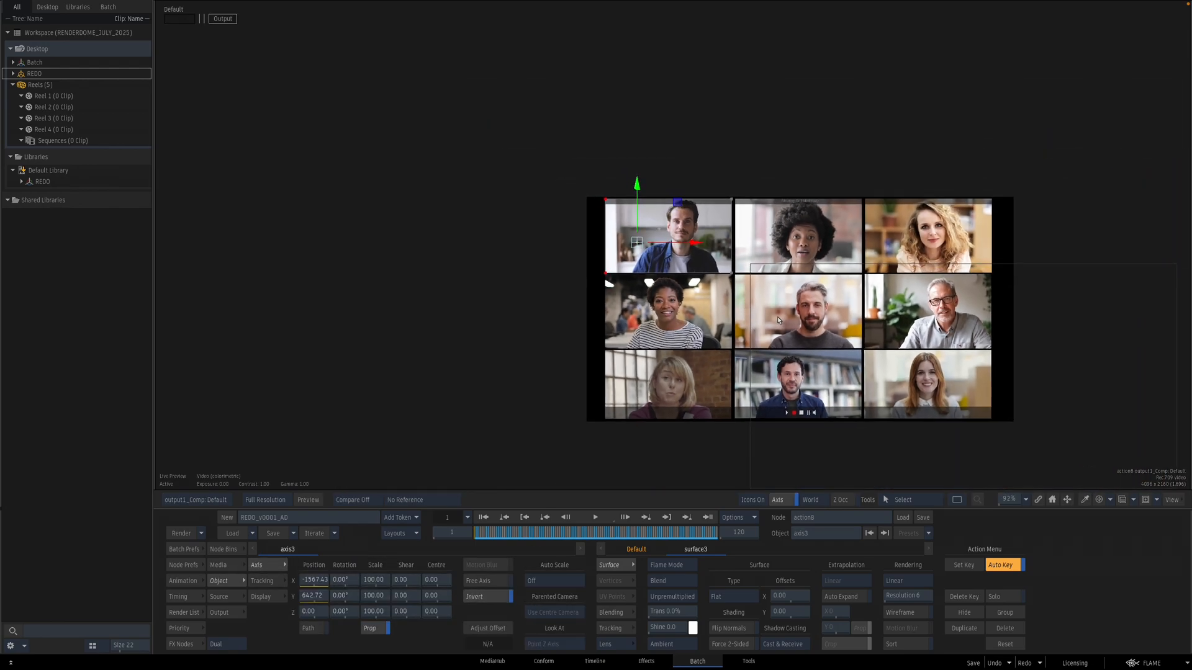
{"action": "key", "text": "F8"}
{"action": "left_click_drag", "start_coordinate": [552, 128], "coordinate": [551, 105]}
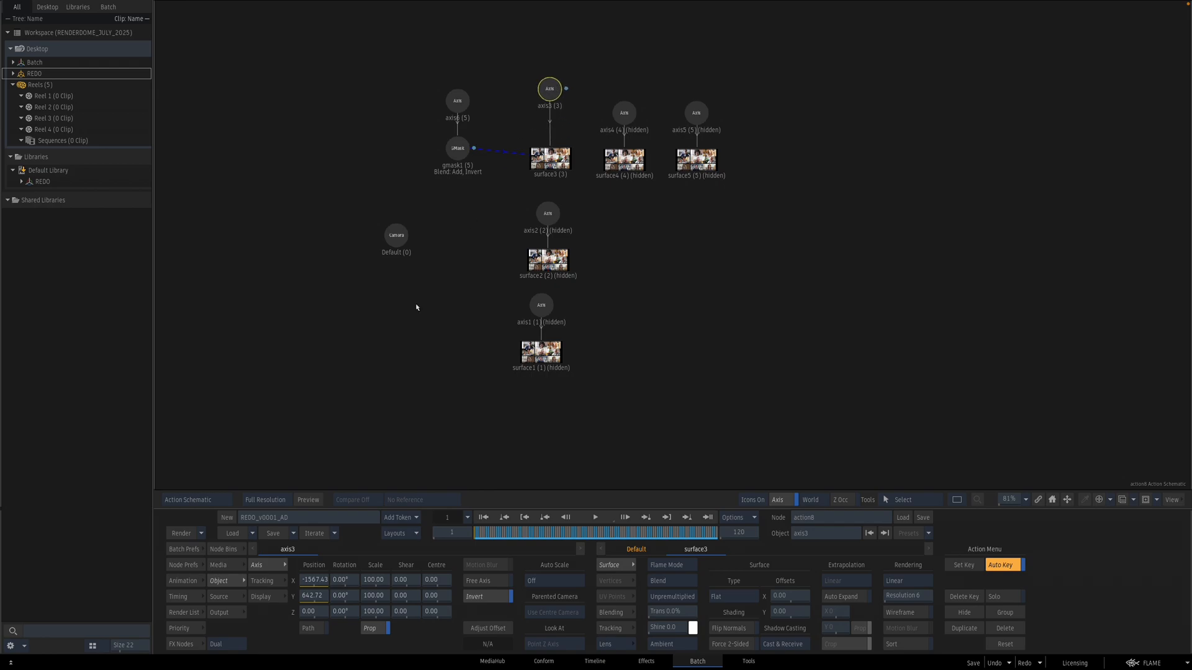
Step: Add a parent Axis above axis3 and move it onto the top-left tile, about X -1562, Y 631
{"action": "left_click", "coordinate": [224, 549]}
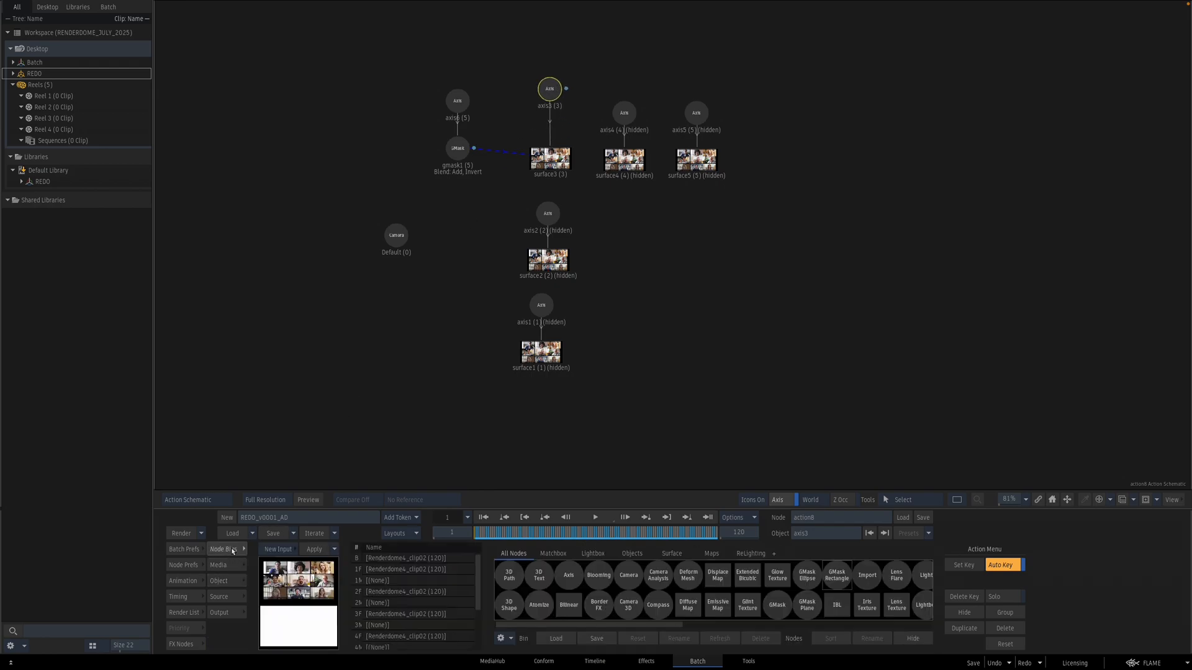
{"action": "left_click_drag", "start_coordinate": [569, 576], "coordinate": [561, 42]}
{"action": "key", "text": "F4"}
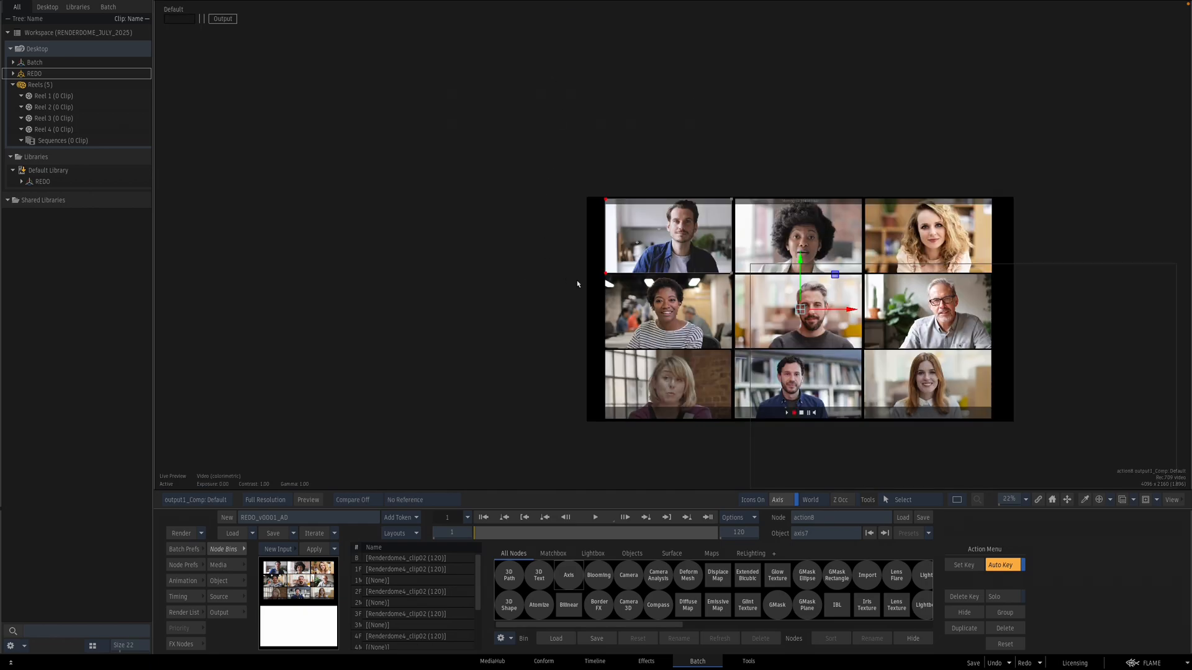
{"action": "left_click_drag", "start_coordinate": [836, 278], "coordinate": [677, 212]}
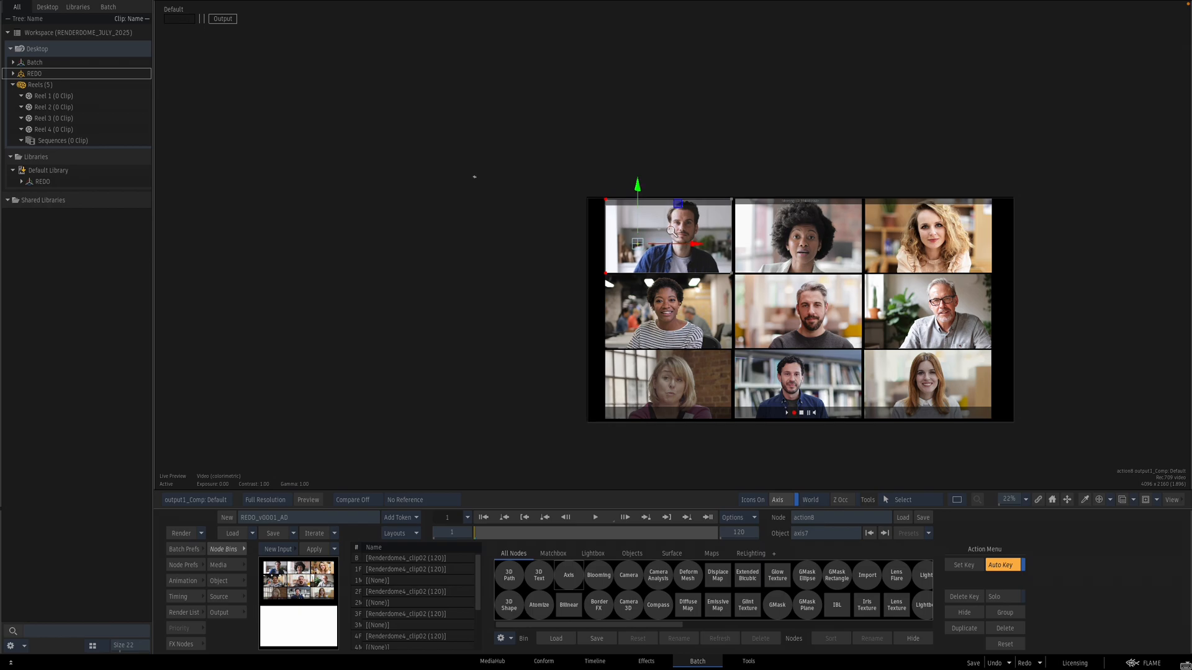
{"action": "scroll", "coordinate": [675, 242], "scroll_direction": "up", "scroll_amount": 3}
{"action": "left_click", "coordinate": [228, 580]}
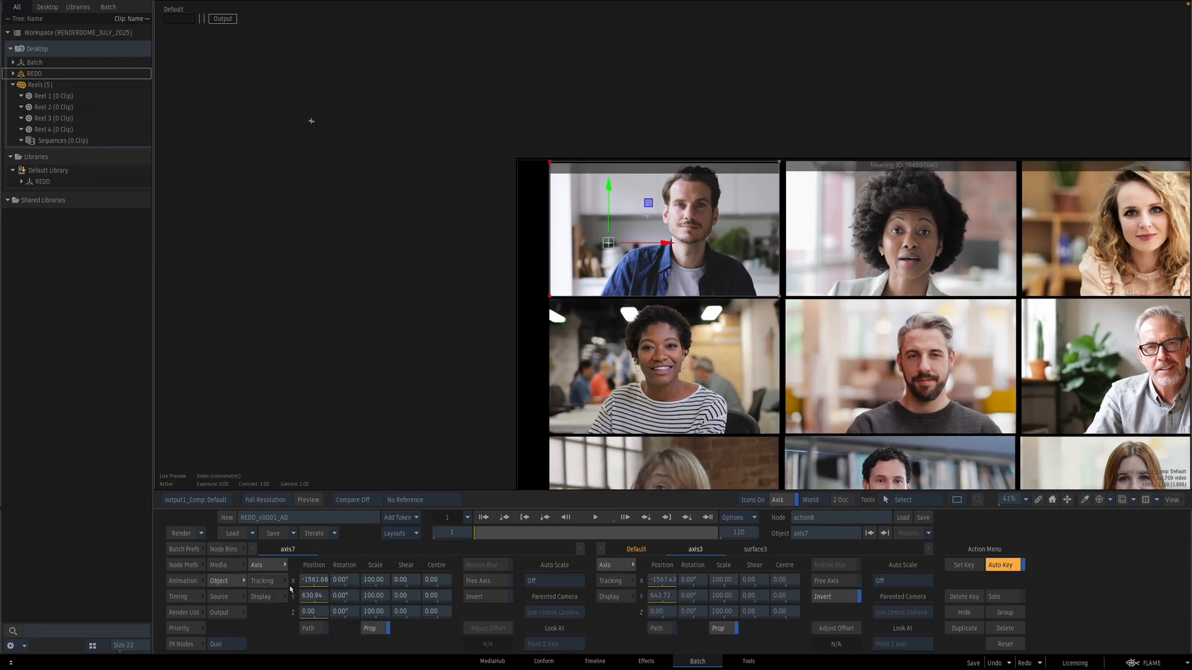
Step: Move axis7 onto the top-left tile's participant, about X -1566, Y 641
{"action": "left_click_drag", "start_coordinate": [638, 298], "coordinate": [654, 372]}
{"action": "left_click_drag", "start_coordinate": [561, 241], "coordinate": [553, 237]}
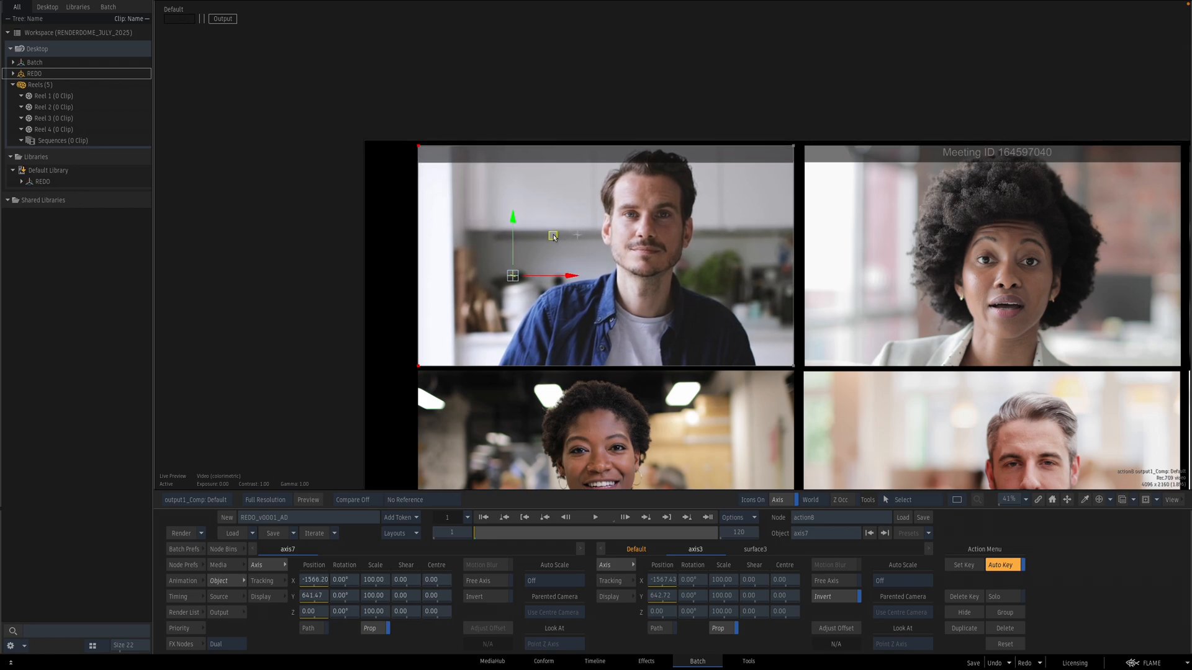
Step: Set axis7's scale to 105 while checking the tile over the clip
{"action": "left_click_drag", "start_coordinate": [481, 539], "coordinate": [781, 502]}
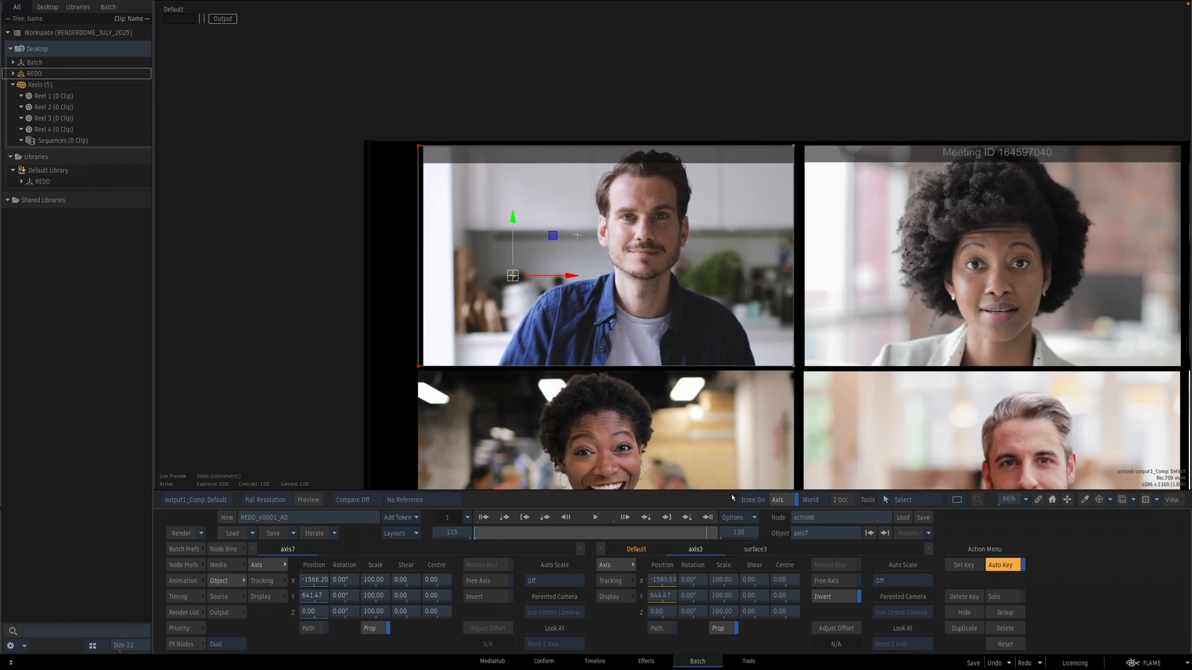
{"action": "left_click_drag", "start_coordinate": [774, 496], "coordinate": [679, 497]}
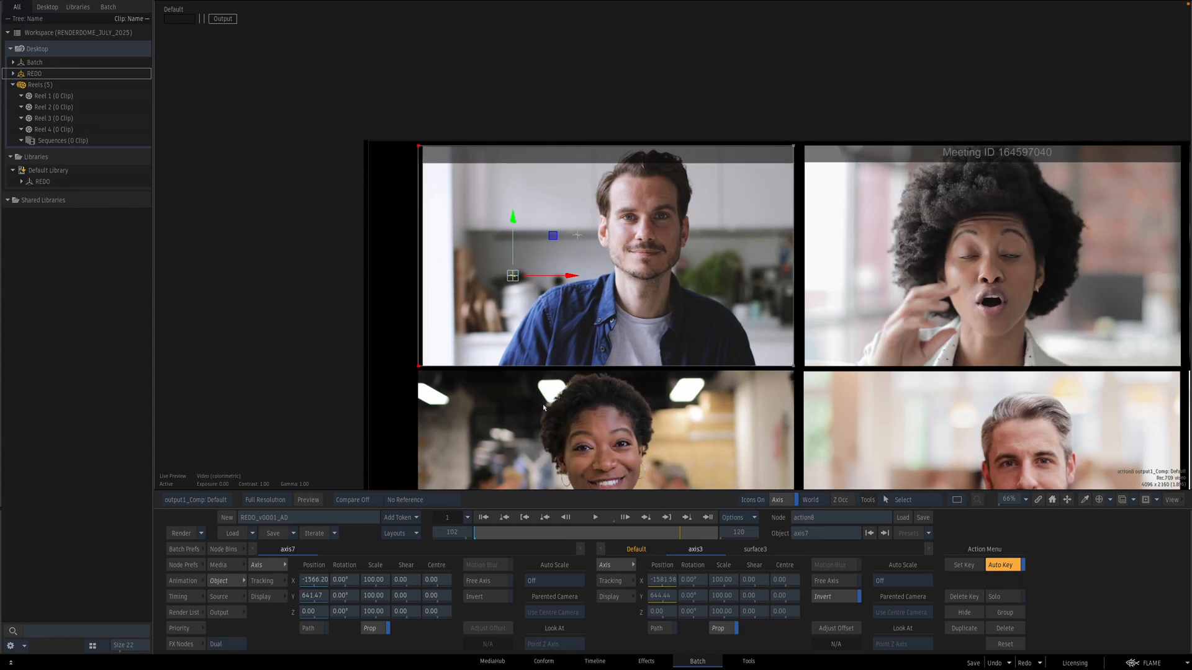
{"action": "left_click", "coordinate": [373, 595]}
{"action": "key", "text": "Return"}
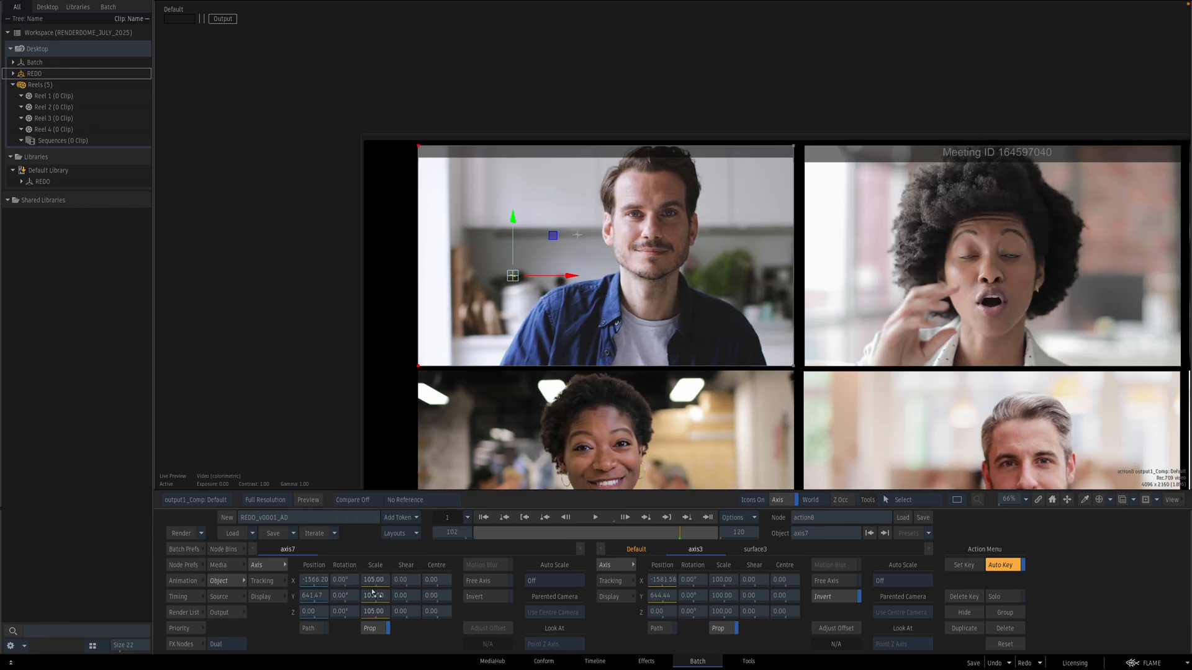
Step: Nudge axis7's position at frame 1 to about X -1595, Y 625
{"action": "left_click_drag", "start_coordinate": [553, 238], "coordinate": [549, 236]}
{"action": "key", "text": "F4"}
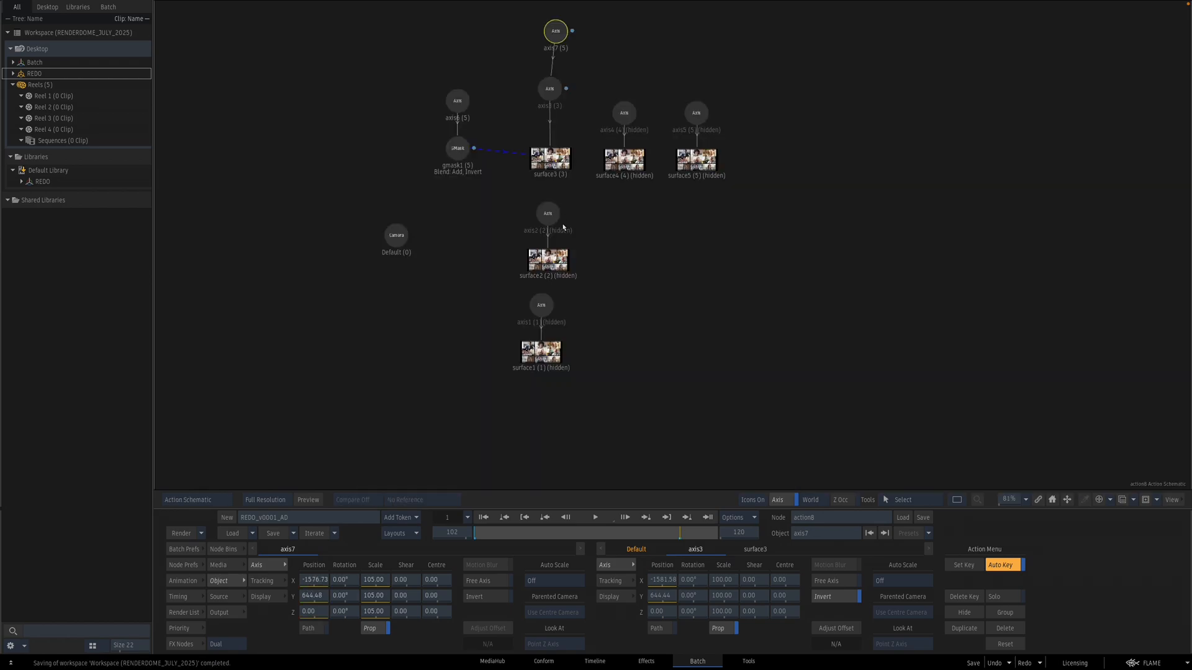
{"action": "left_click_drag", "start_coordinate": [558, 45], "coordinate": [552, 46]}
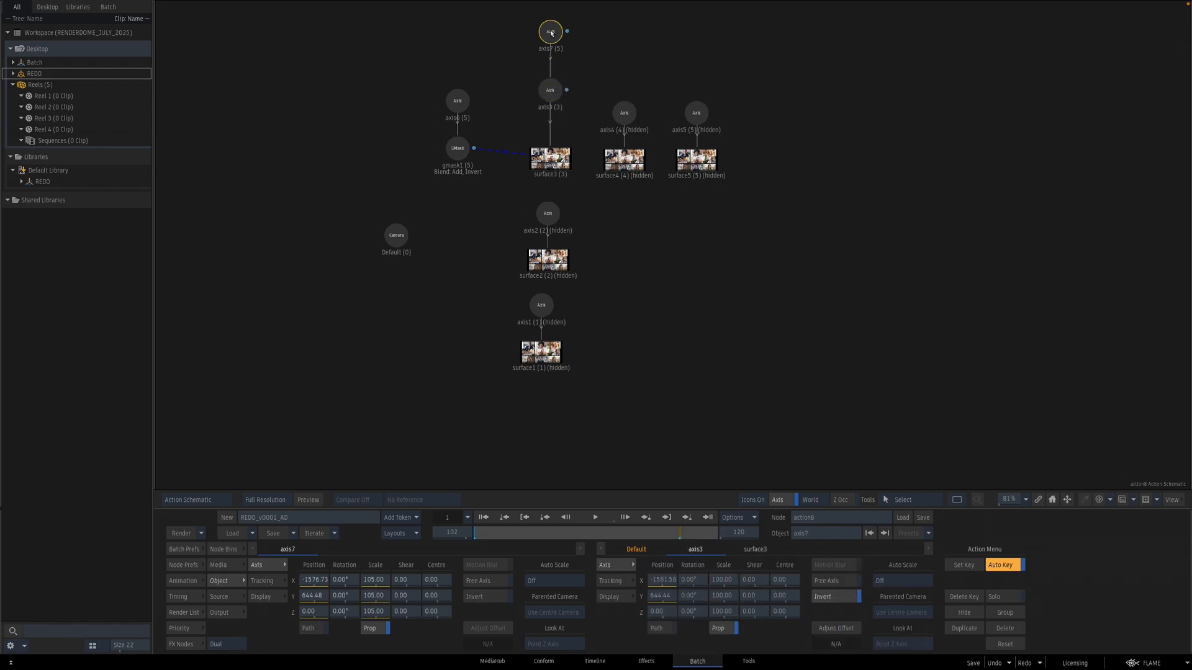
{"action": "key", "text": "F4"}
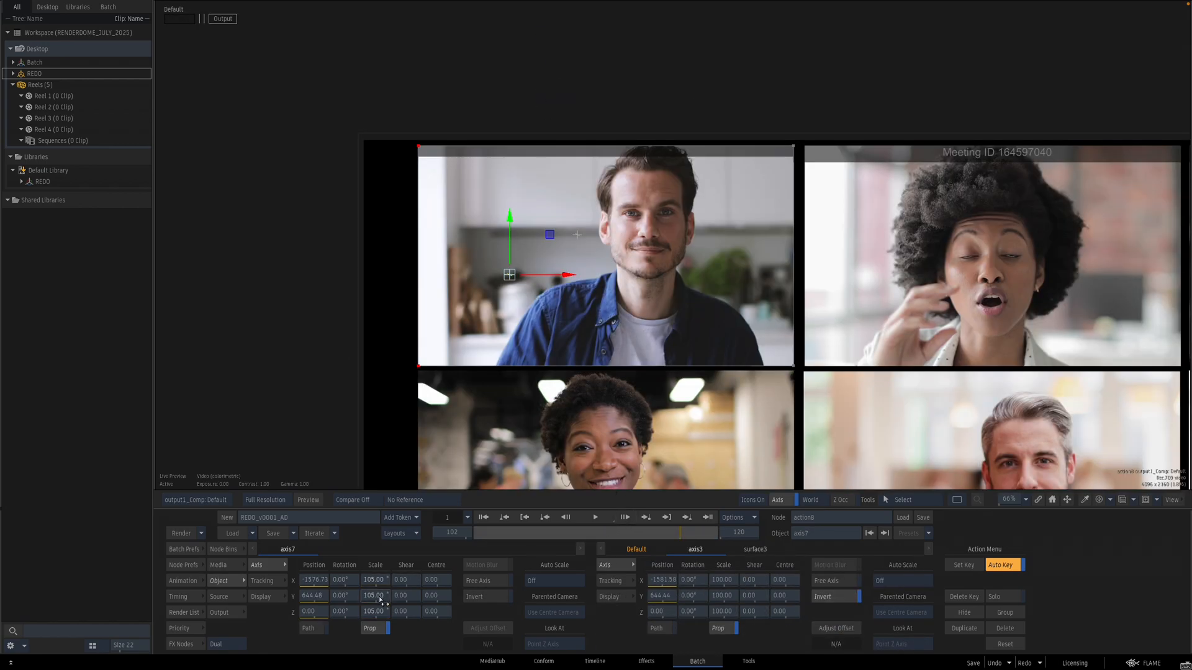
{"action": "left_click_drag", "start_coordinate": [689, 535], "coordinate": [407, 519]}
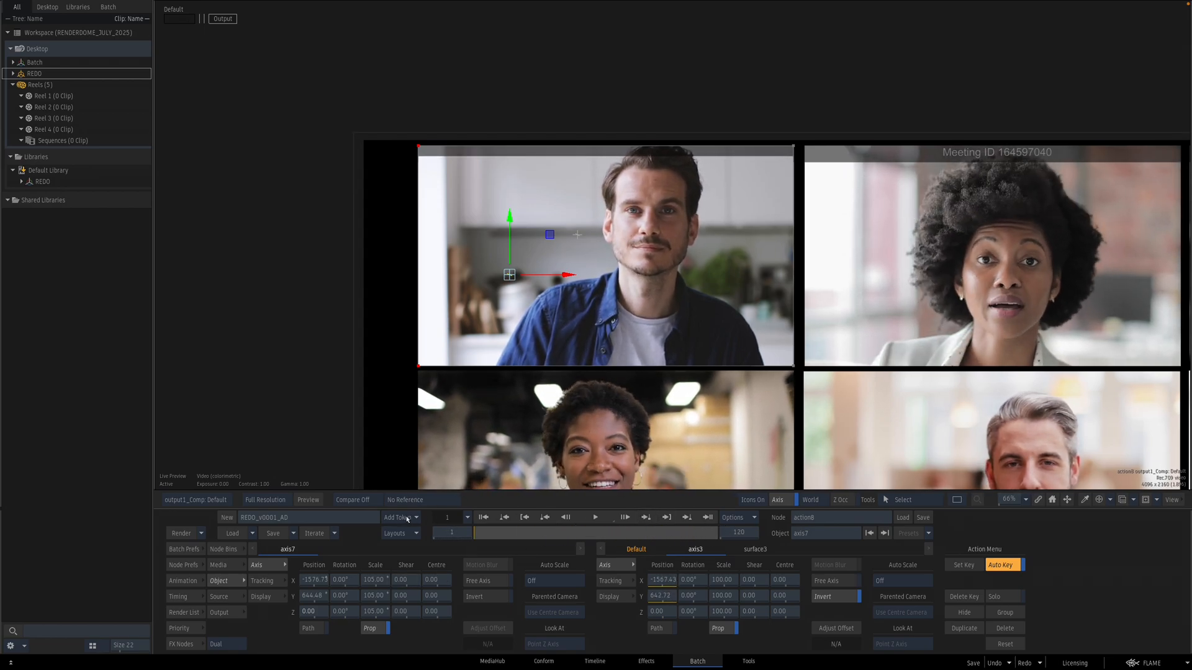
{"action": "left_click_drag", "start_coordinate": [549, 232], "coordinate": [550, 243]}
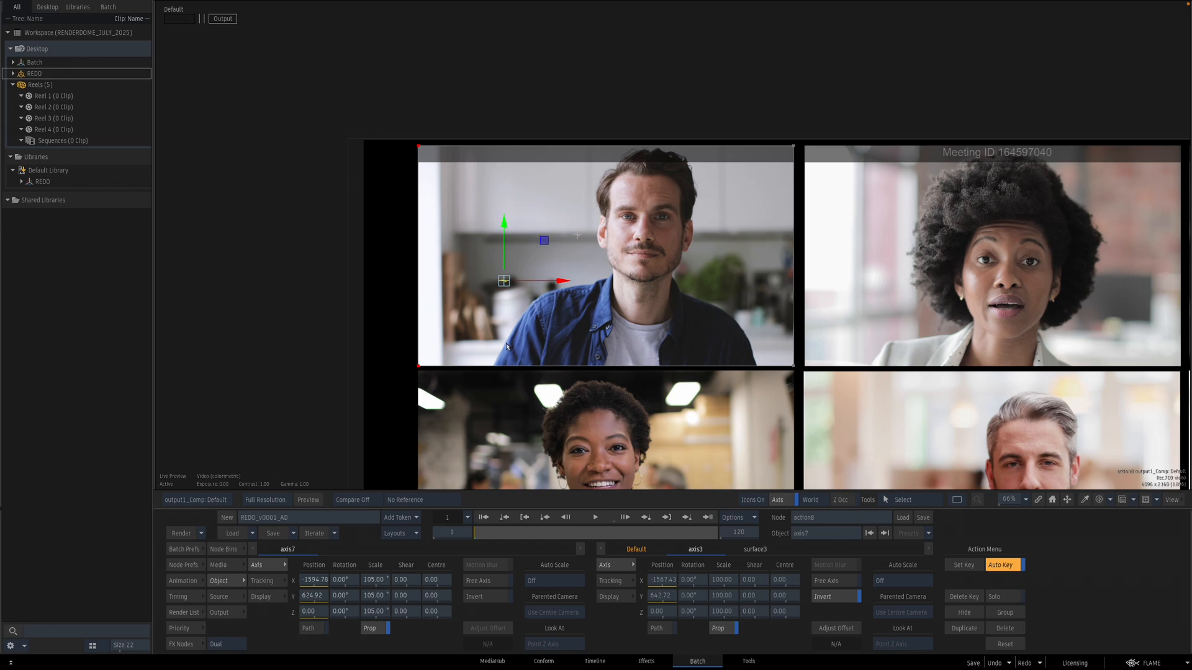
{"action": "left_click", "coordinate": [324, 613]}
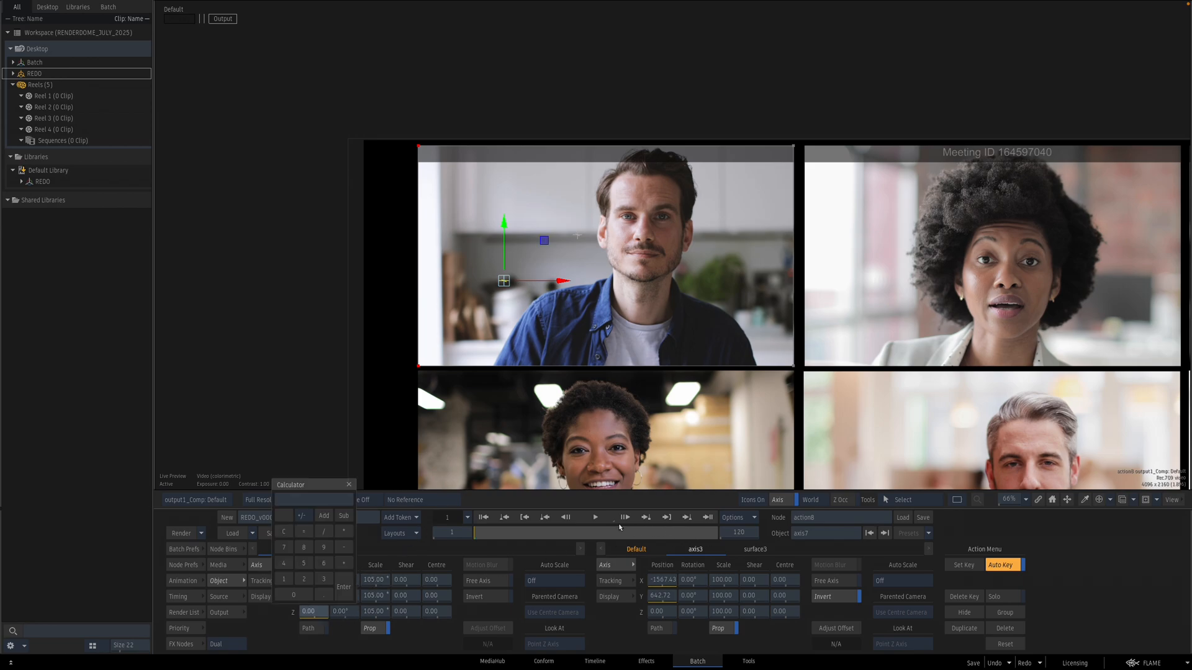
{"action": "left_click_drag", "start_coordinate": [491, 534], "coordinate": [741, 520]}
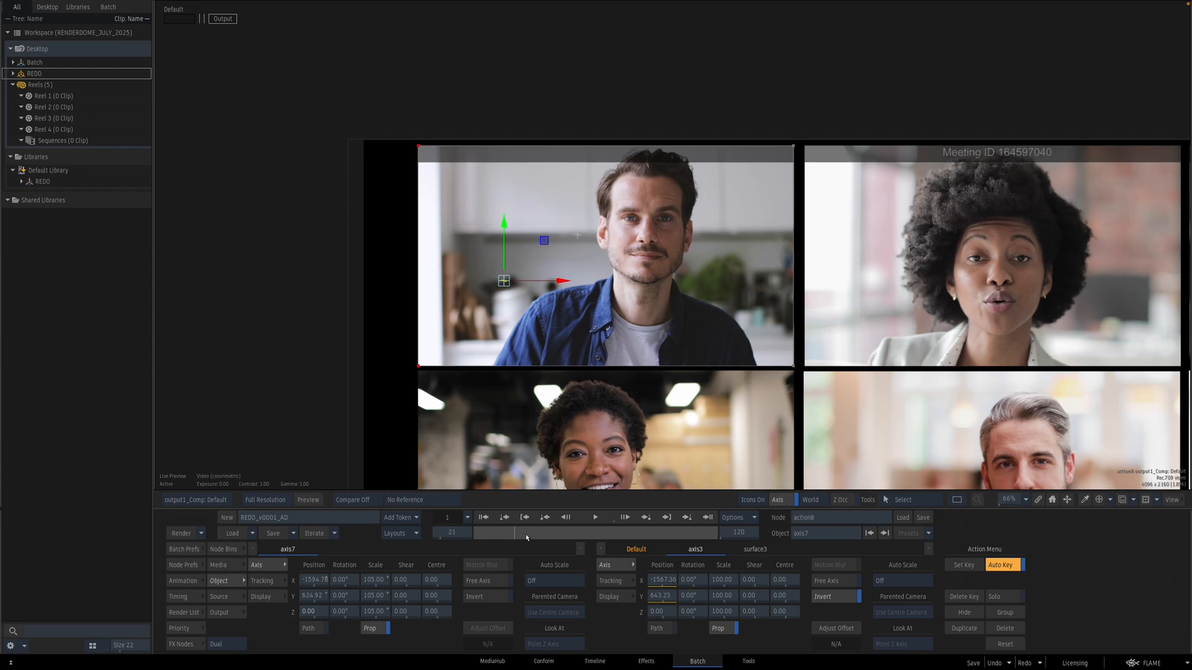
{"action": "key", "text": "Escape"}
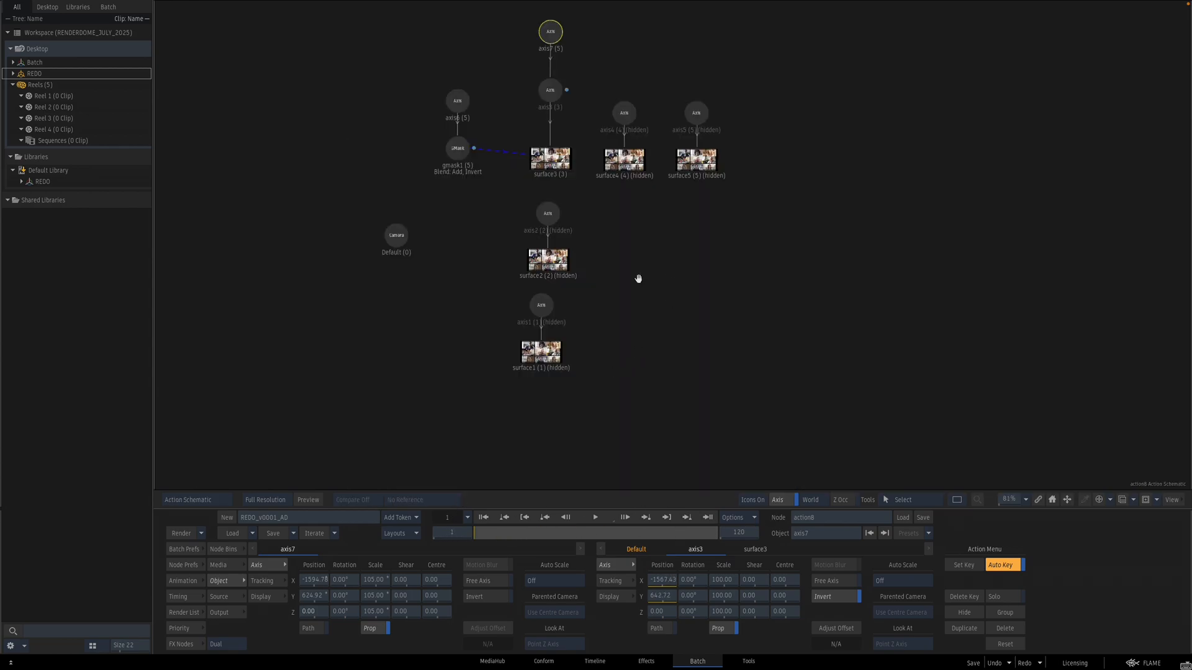
Step: Paste a copy of the GMask with its axis and connect it to surface2
{"action": "left_click", "coordinate": [548, 216]}
{"action": "left_click_drag", "start_coordinate": [432, 59], "coordinate": [475, 123]}
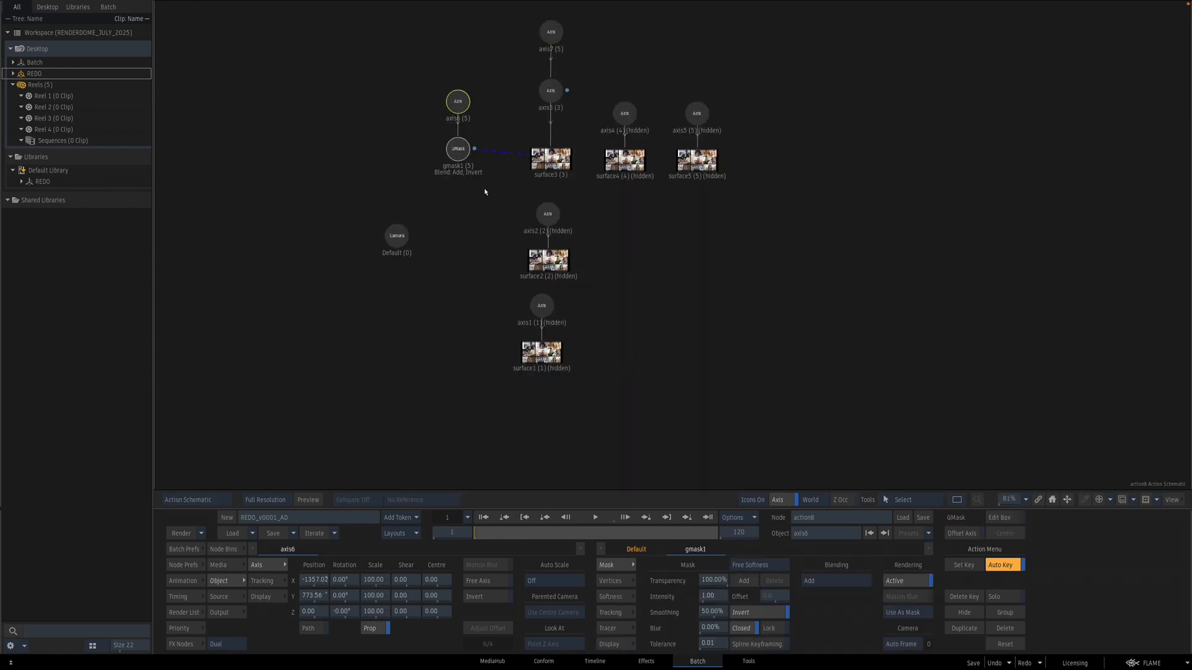
{"action": "key", "text": "ctrl+v"}
{"action": "left_click_drag", "start_coordinate": [488, 174], "coordinate": [461, 272]}
{"action": "key", "text": "shift+g"}
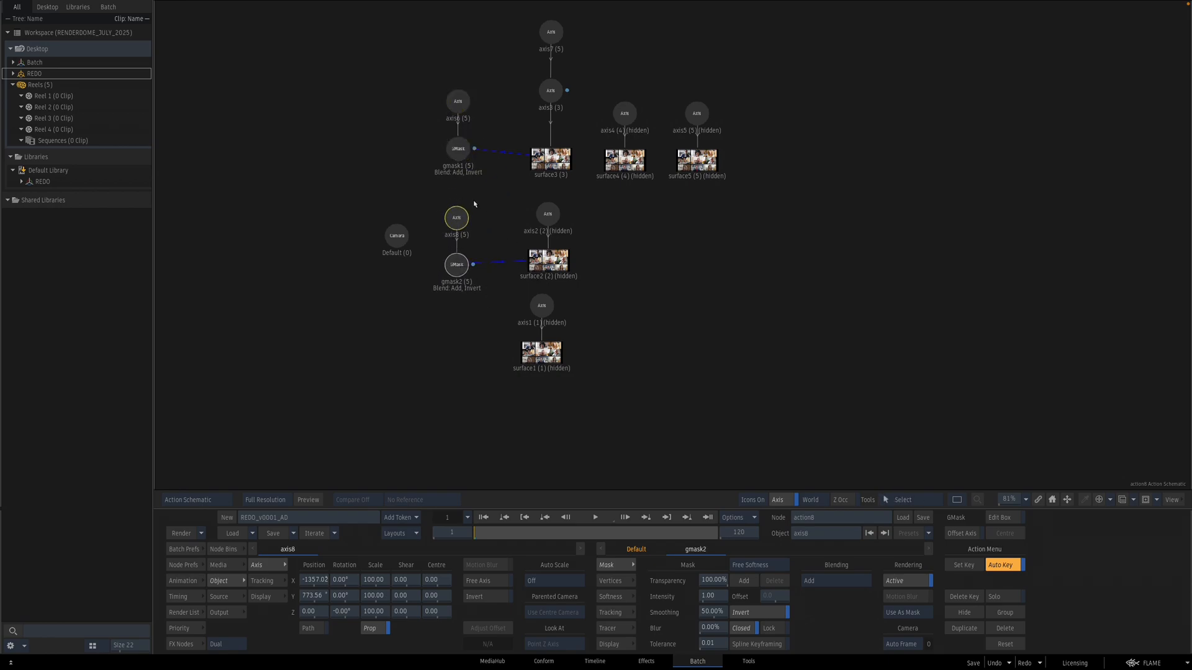
Step: Move the pasted axis8 mask down onto the second-row left tile, Y about 48.6
{"action": "key", "text": "Escape"}
{"action": "left_click_drag", "start_coordinate": [324, 596], "coordinate": [93, 580]}
{"action": "left_click_drag", "start_coordinate": [407, 432], "coordinate": [455, 293]}
{"action": "left_click_drag", "start_coordinate": [314, 595], "coordinate": [284, 590]}
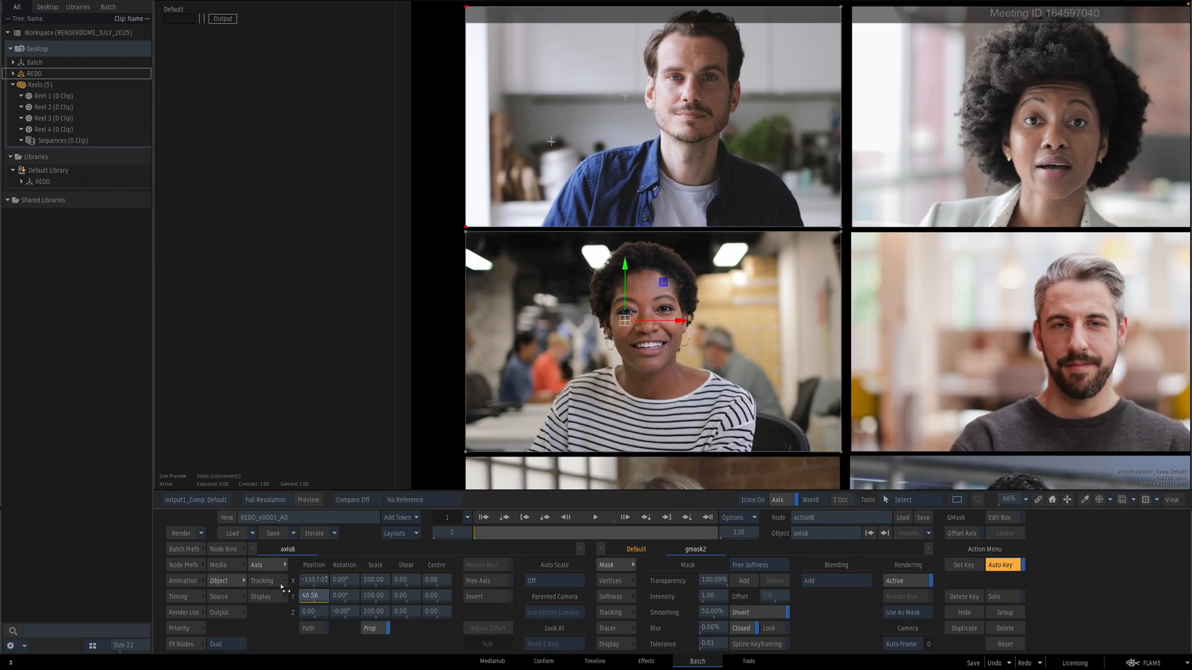
Step: Unhide surface2 and select its axis2
{"action": "key", "text": "F8"}
{"action": "left_click", "coordinate": [649, 369]}
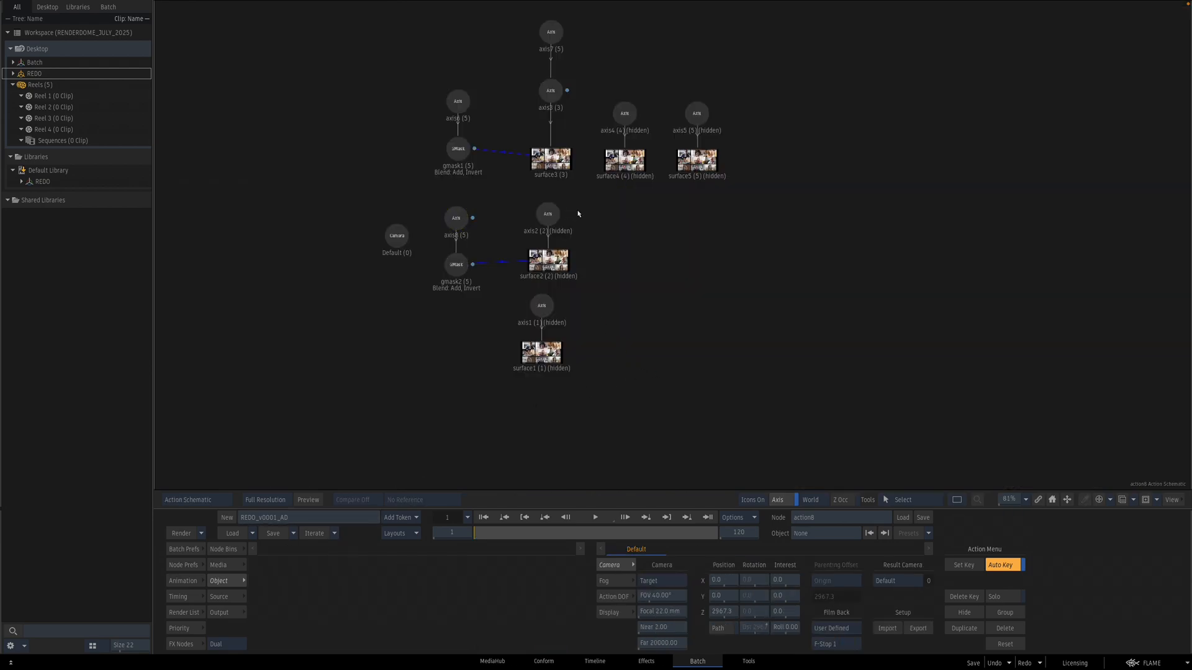
{"action": "left_click_drag", "start_coordinate": [522, 287], "coordinate": [522, 288]}
{"action": "key", "text": "h"}
{"action": "left_click", "coordinate": [550, 289]}
{"action": "left_click", "coordinate": [546, 218]}
{"action": "key", "text": "F4"}
Step: Enter axis2's tracker and analyse a tracking point on the second-row left tile
{"action": "left_click", "coordinate": [262, 581]}
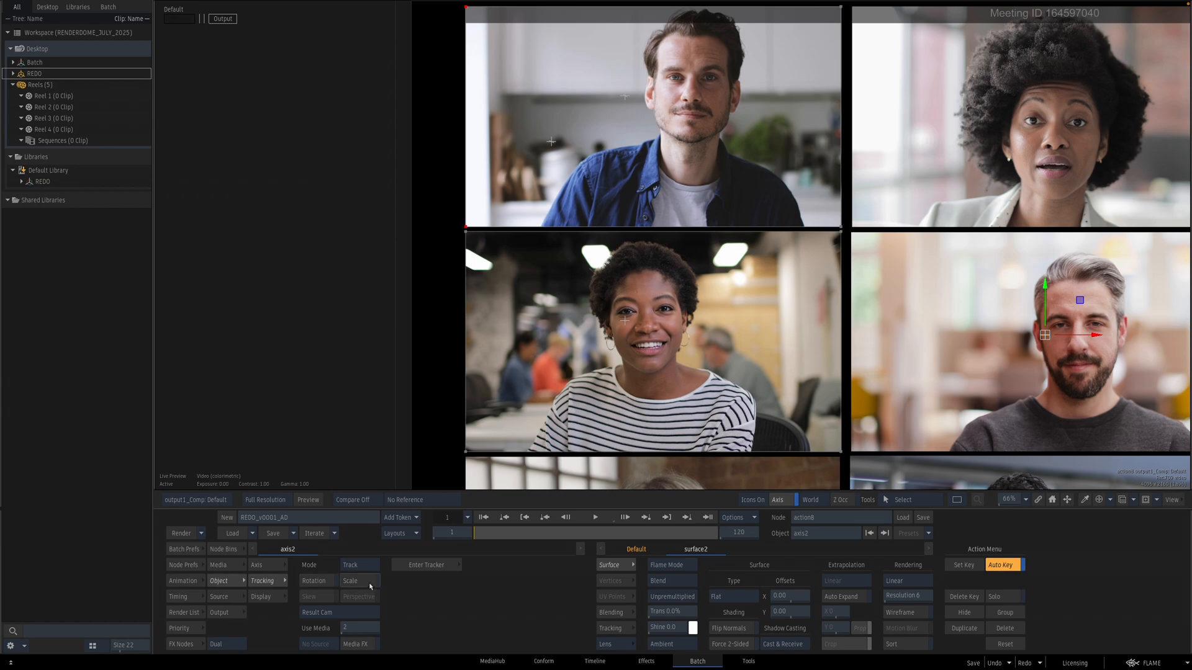
{"action": "left_click", "coordinate": [427, 566]}
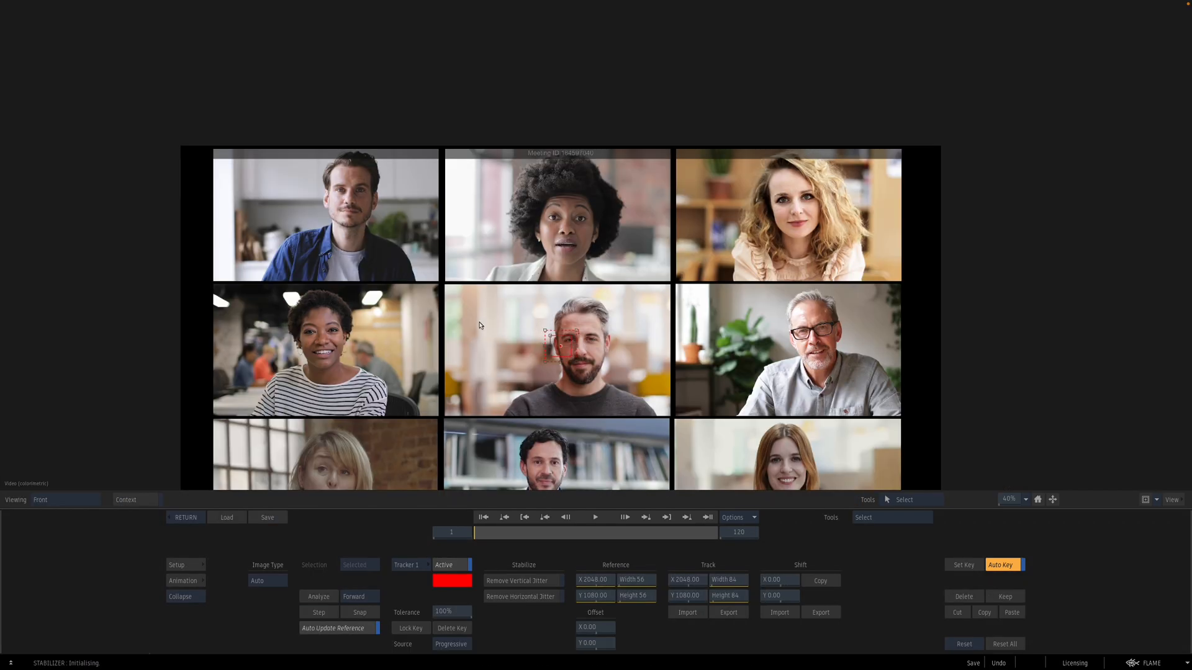
{"action": "left_click", "coordinate": [506, 340]}
{"action": "left_click_drag", "start_coordinate": [378, 309], "coordinate": [255, 334]}
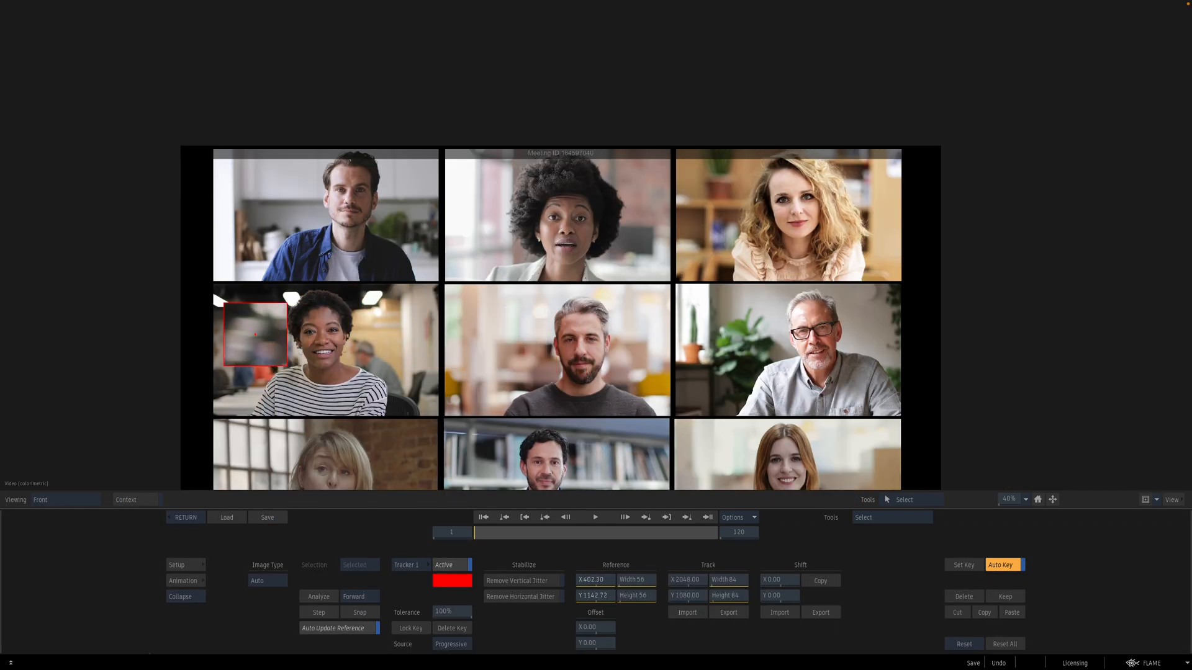
{"action": "left_click", "coordinate": [333, 628]}
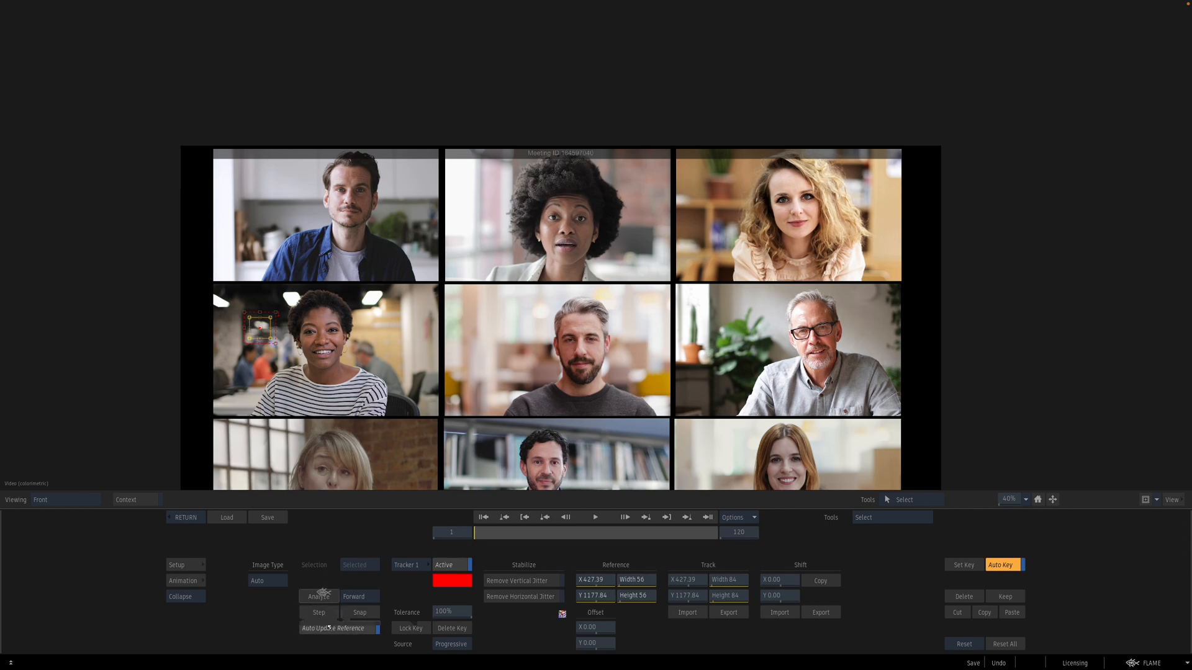
{"action": "left_click", "coordinate": [319, 597]}
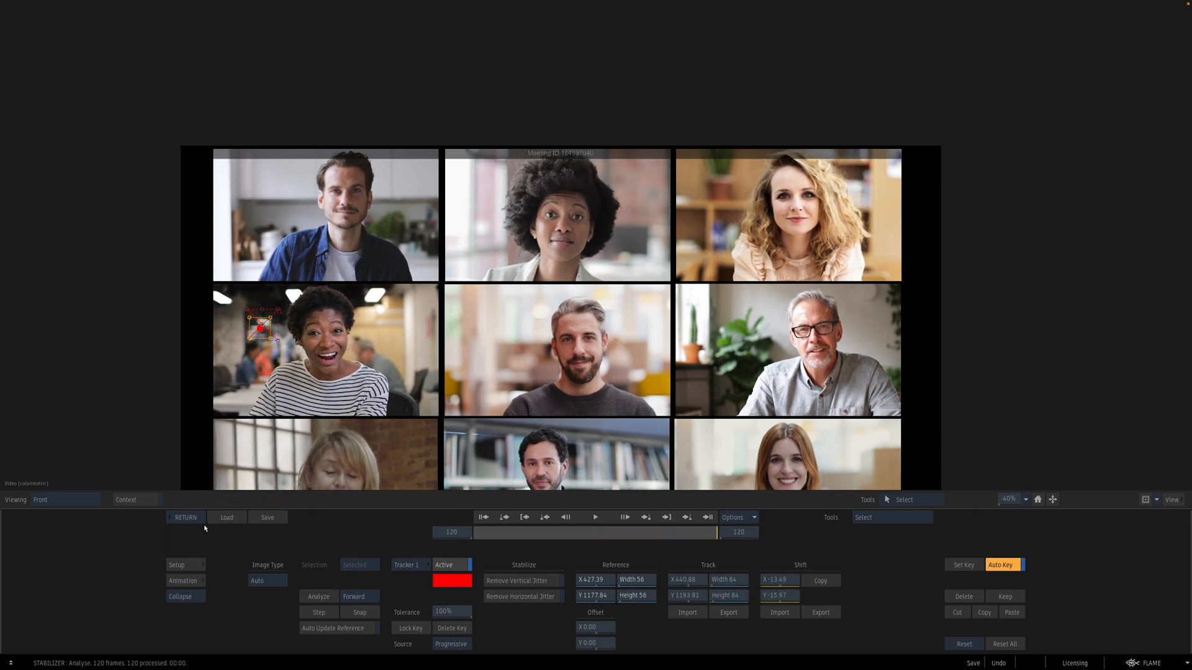
{"action": "left_click", "coordinate": [185, 517]}
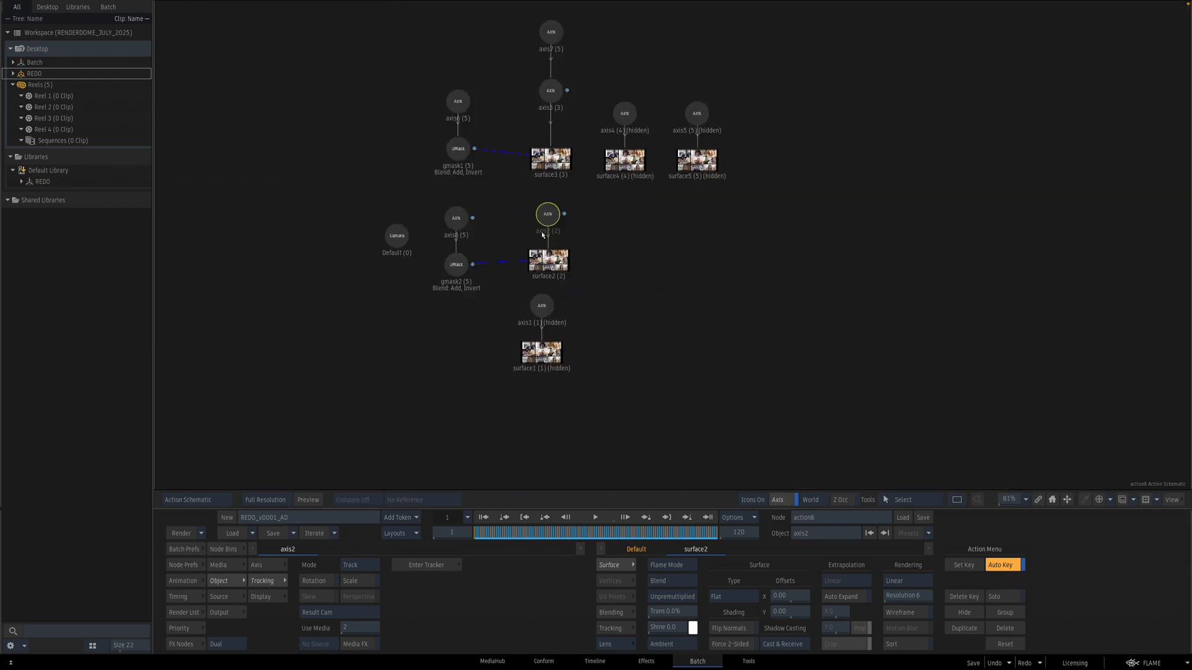
Step: Add a parent Axis above axis2 and move it onto the second-row left tile, about X -1602, Y 115
{"action": "left_click", "coordinate": [265, 559]}
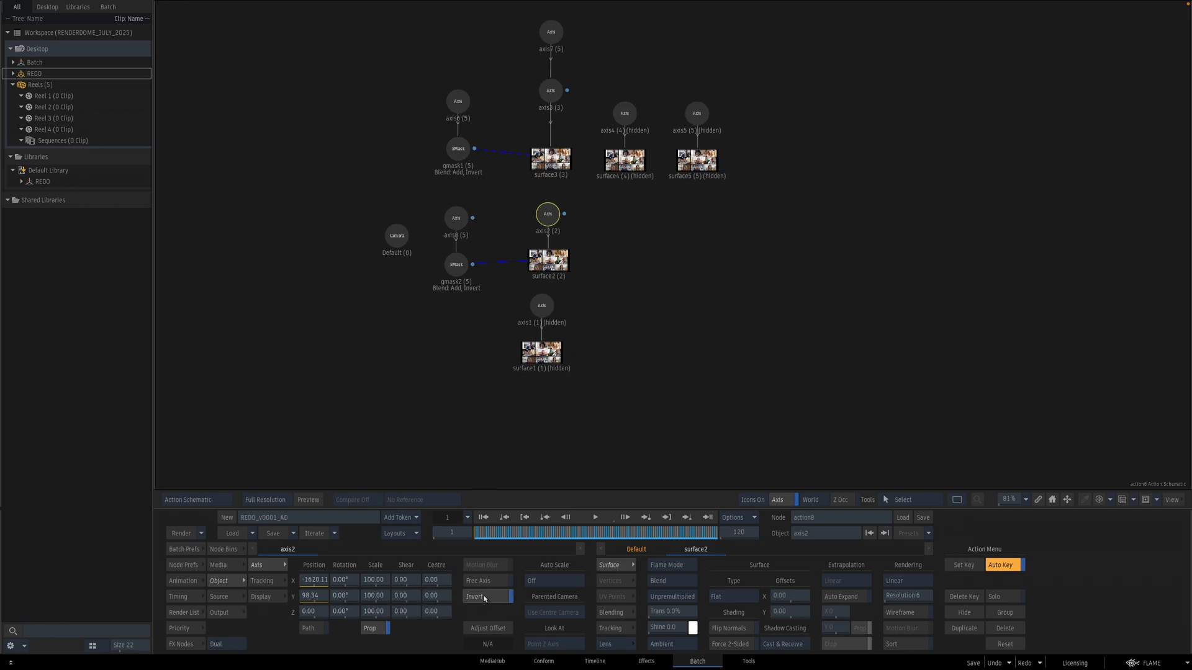
{"action": "left_click", "coordinate": [222, 548]}
{"action": "left_click_drag", "start_coordinate": [568, 517], "coordinate": [588, 212]}
{"action": "double_click", "coordinate": [587, 204]}
{"action": "key", "text": "F4"}
{"action": "scroll", "coordinate": [863, 286], "scroll_direction": "down", "scroll_amount": 5}
{"action": "left_click_drag", "start_coordinate": [859, 246], "coordinate": [661, 235]}
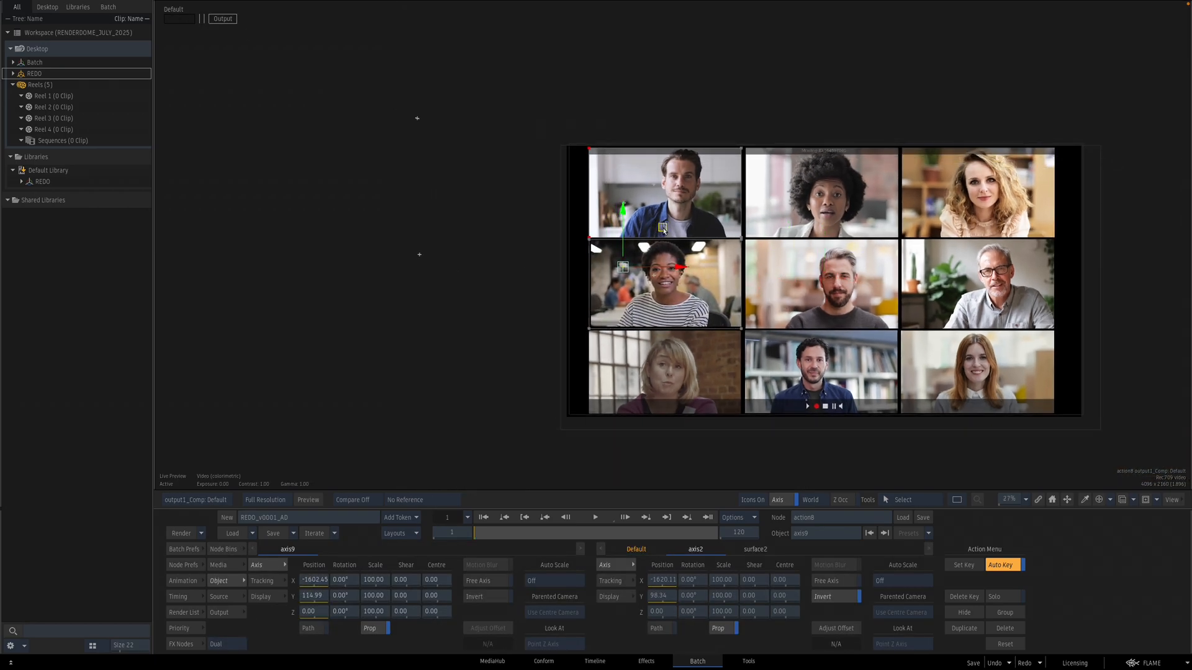
Step: Set axis9's centre onto the second-row left participant, about 345, -70
{"action": "key", "text": "c"}
{"action": "left_click_drag", "start_coordinate": [663, 230], "coordinate": [706, 239]}
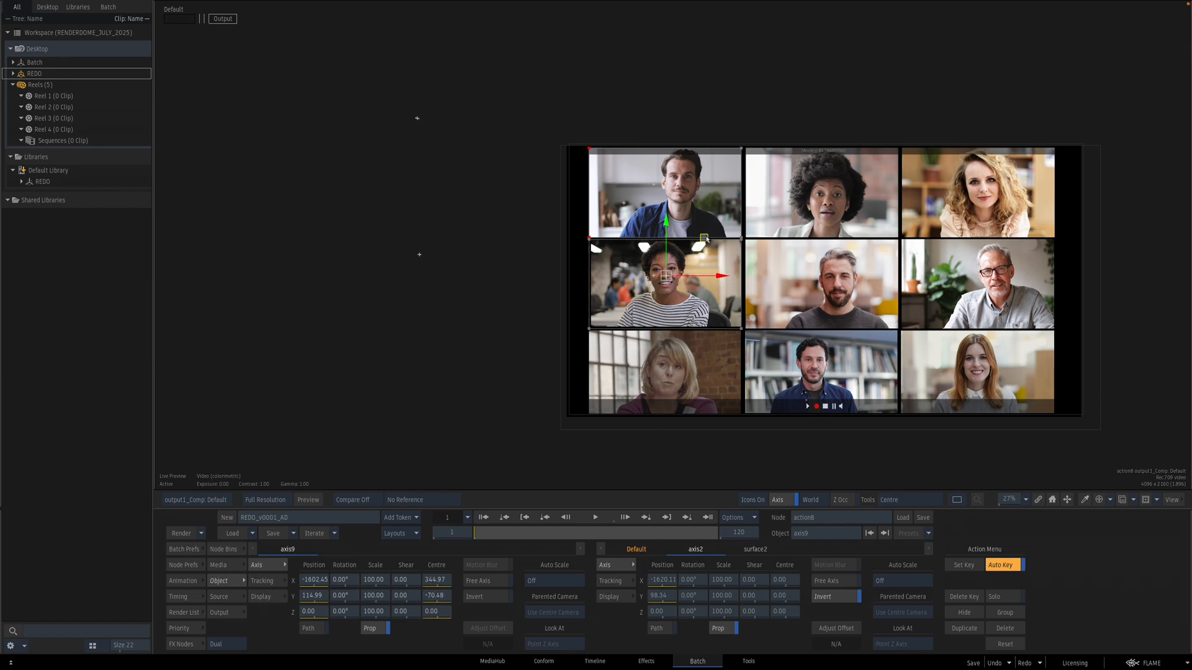
{"action": "left_click_drag", "start_coordinate": [665, 324], "coordinate": [767, 328]}
{"action": "left_click_drag", "start_coordinate": [767, 328], "coordinate": [670, 262]}
Step: Set axis9's scale to 110 and nudge its position slightly
{"action": "left_click", "coordinate": [372, 577]}
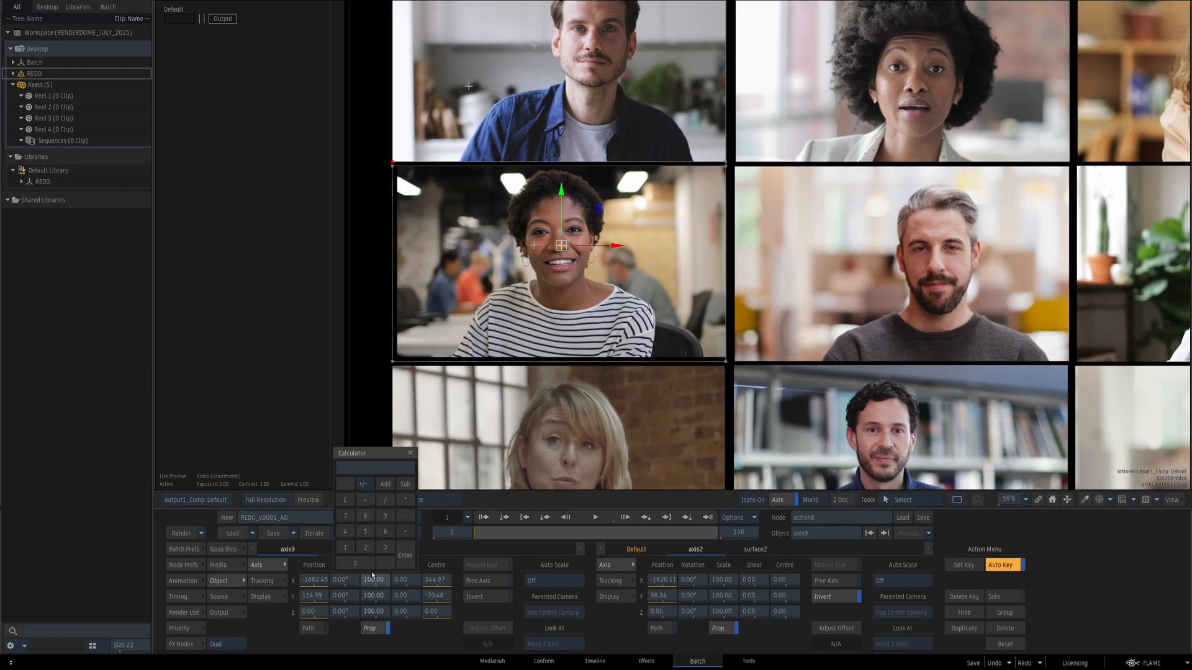
{"action": "key", "text": "Return"}
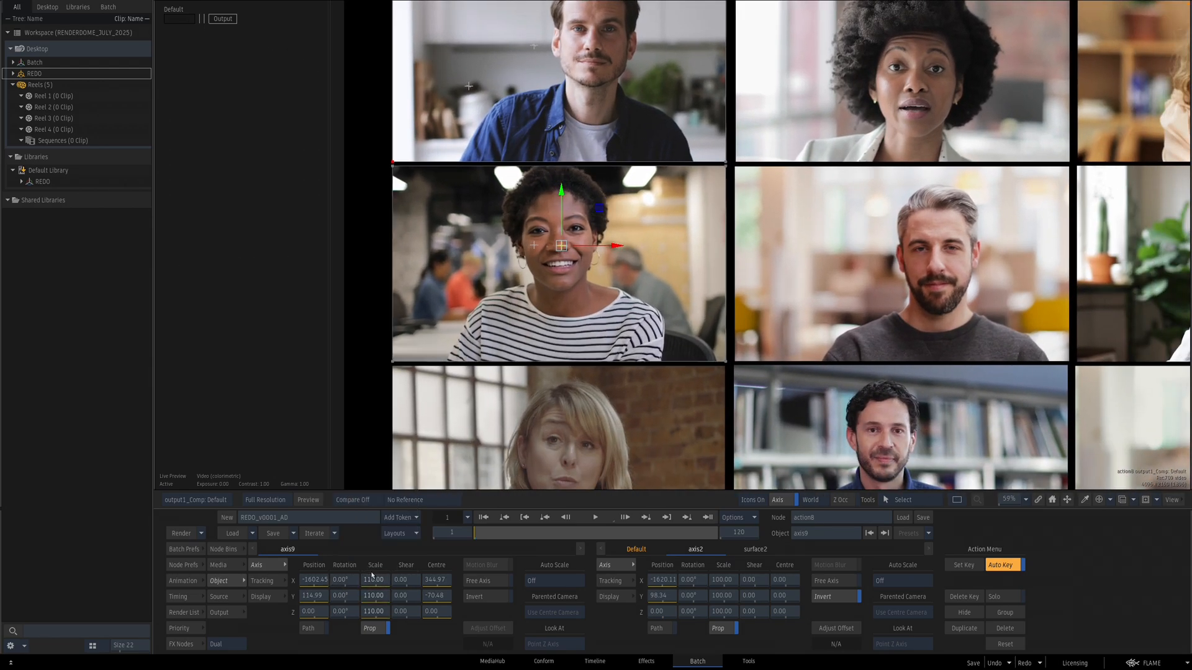
{"action": "left_click_drag", "start_coordinate": [602, 211], "coordinate": [603, 211]}
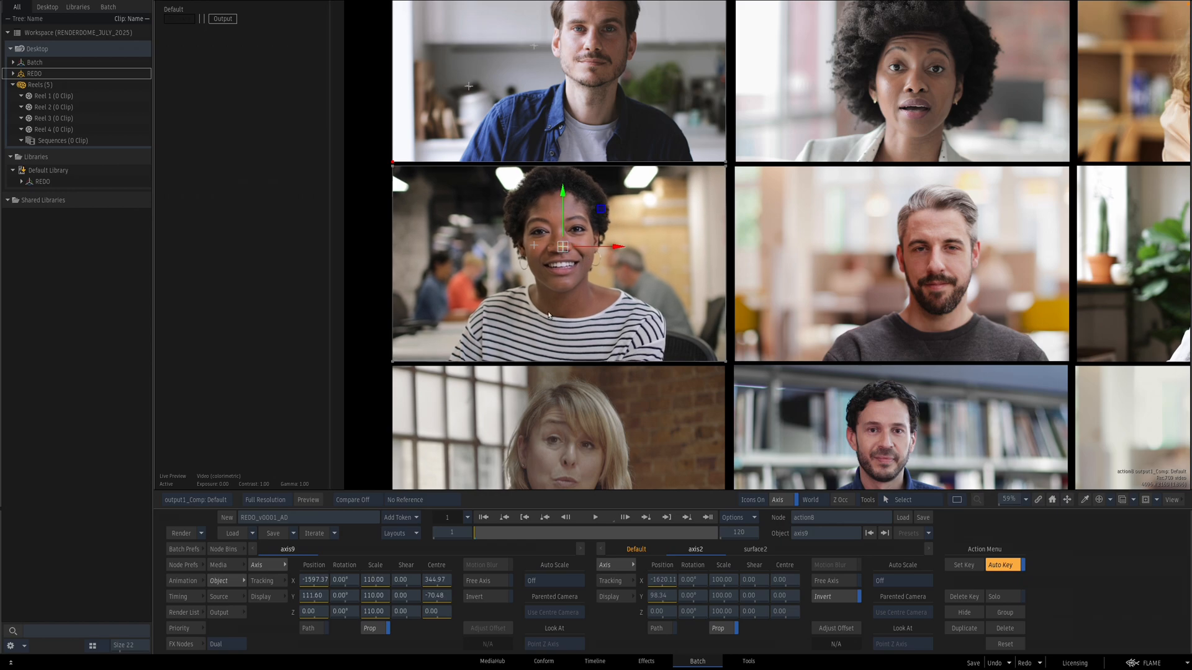
{"action": "left_click_drag", "start_coordinate": [478, 534], "coordinate": [431, 511]}
Step: Copy and paste the GMask with its axis, connecting the copy to surface1
{"action": "key", "text": "F8"}
{"action": "left_click_drag", "start_coordinate": [660, 366], "coordinate": [645, 308]}
{"action": "left_click_drag", "start_coordinate": [467, 109], "coordinate": [539, 216]}
{"action": "key", "text": "ctrl+c"}
{"action": "key", "text": "ctrl+v"}
{"action": "left_click_drag", "start_coordinate": [529, 152], "coordinate": [496, 238]}
{"action": "left_click_drag", "start_coordinate": [506, 286], "coordinate": [579, 286]}
Step: Unhide surface1 and move axis10's mask down onto the third-row left tile, Y about -880
{"action": "left_click", "coordinate": [587, 280]}
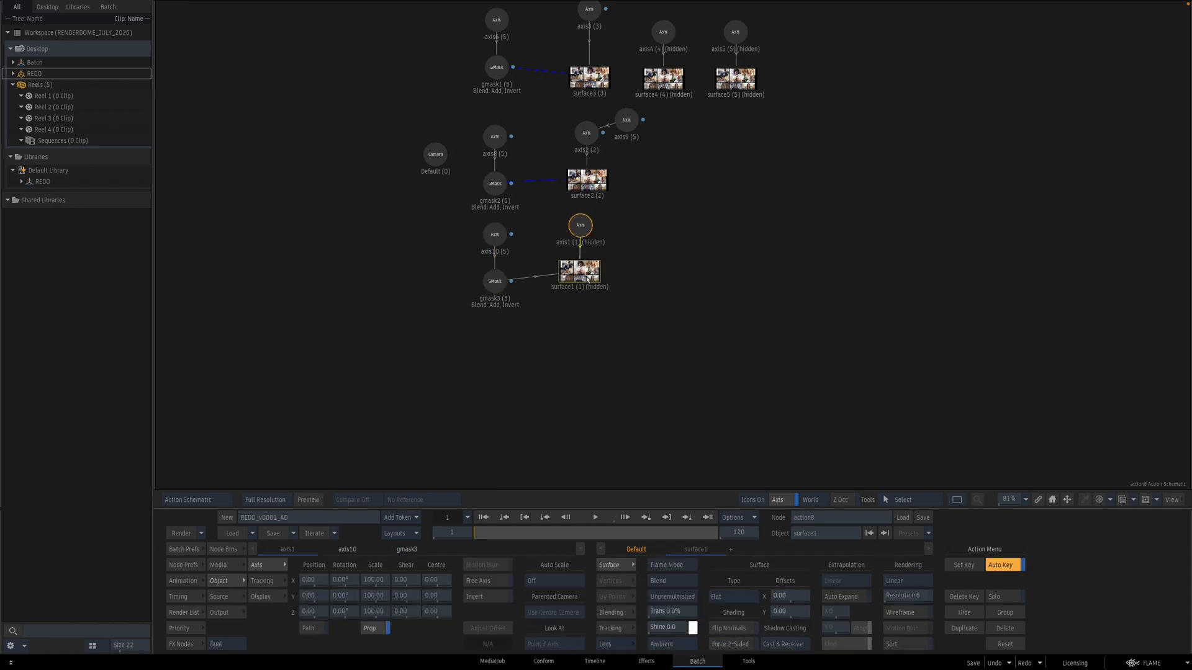
{"action": "key", "text": "h"}
{"action": "left_click_drag", "start_coordinate": [584, 226], "coordinate": [584, 244]}
{"action": "left_click", "coordinate": [490, 236]}
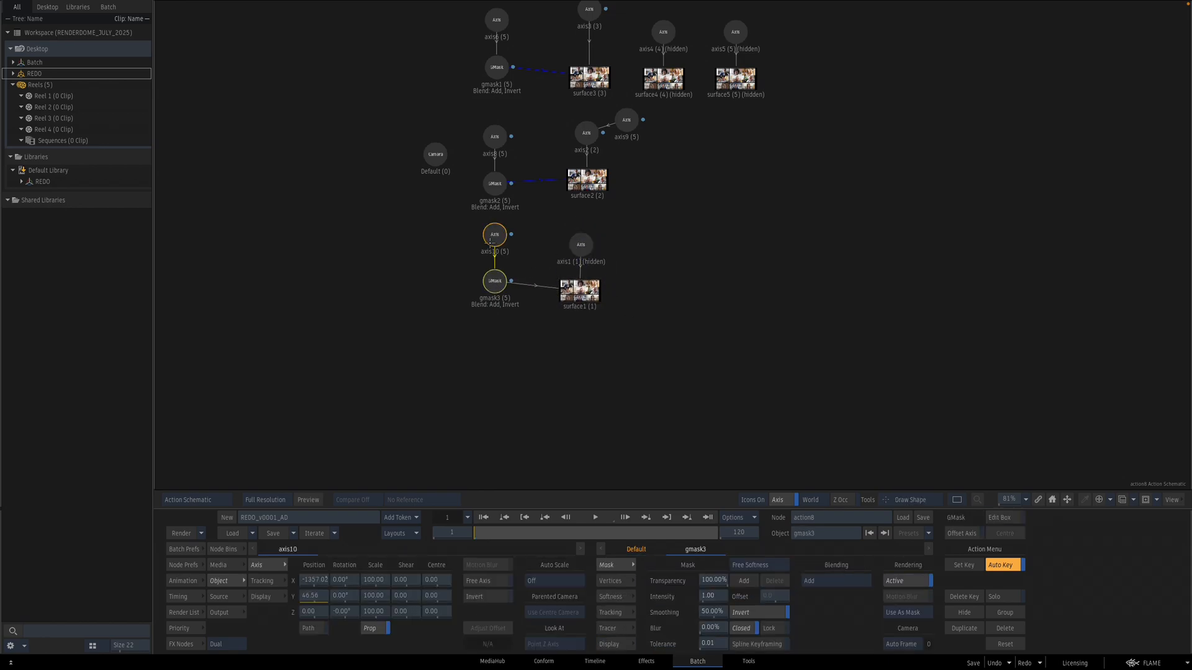
{"action": "left_click_drag", "start_coordinate": [322, 596], "coordinate": [228, 592]}
{"action": "left_click", "coordinate": [569, 296]}
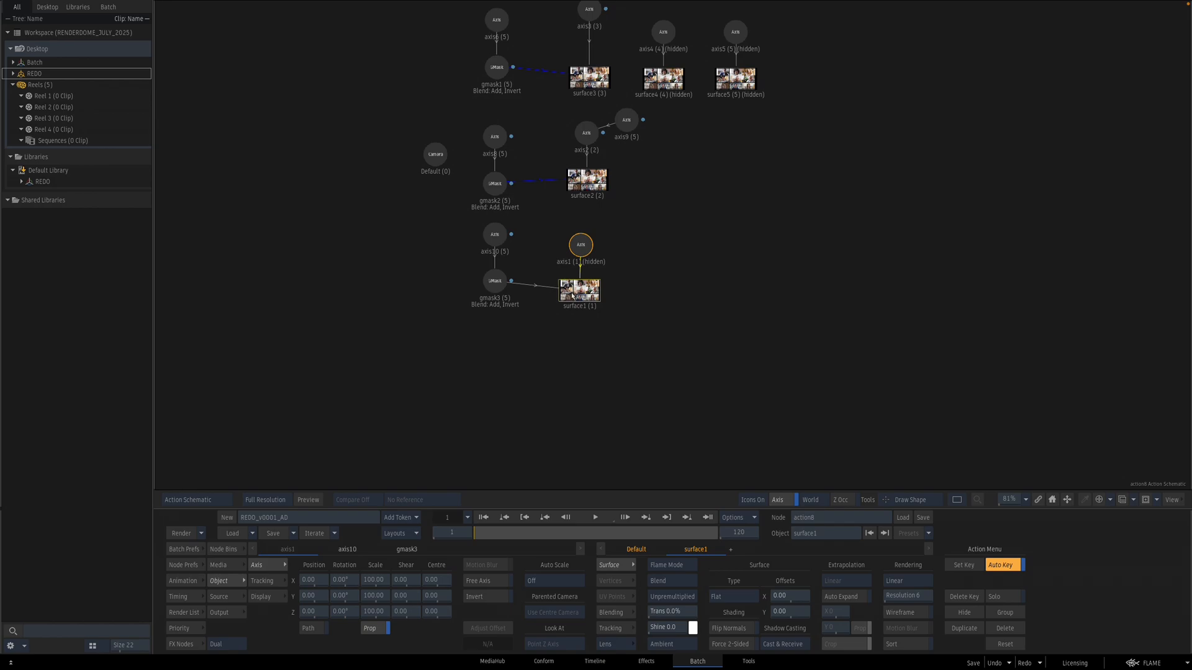
{"action": "left_click", "coordinate": [496, 235]}
{"action": "left_click_drag", "start_coordinate": [314, 596], "coordinate": [184, 560]}
{"action": "left_click_drag", "start_coordinate": [475, 438], "coordinate": [559, 271]}
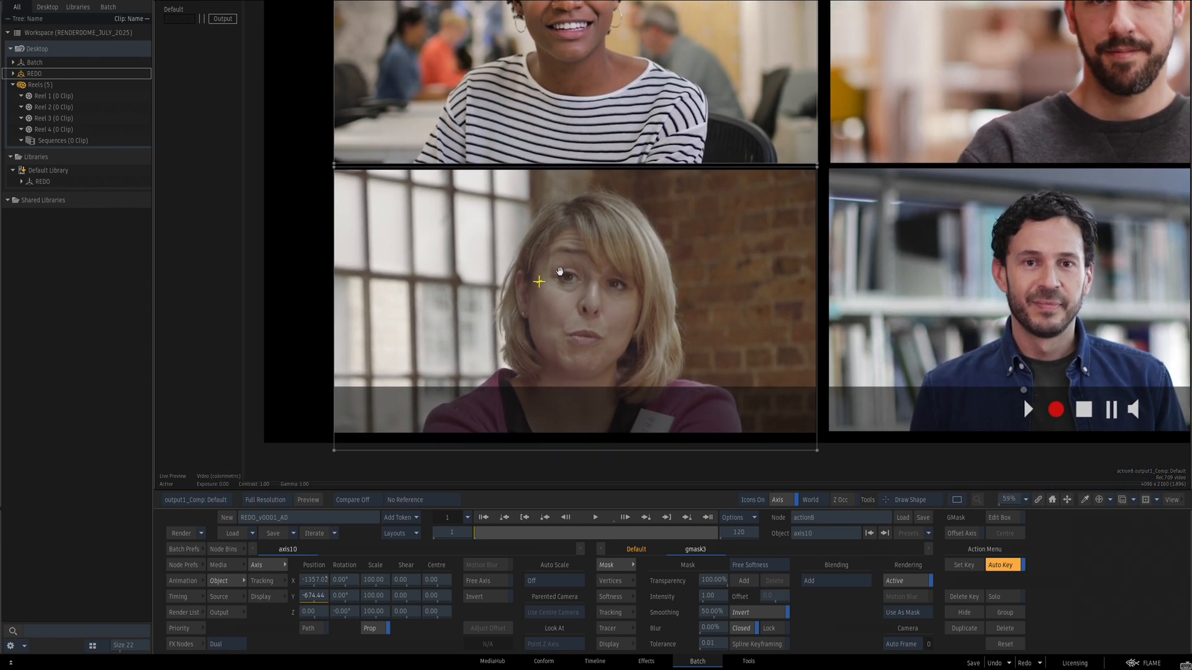
{"action": "left_click_drag", "start_coordinate": [322, 597], "coordinate": [316, 597]}
{"action": "left_click_drag", "start_coordinate": [456, 466], "coordinate": [493, 375]}
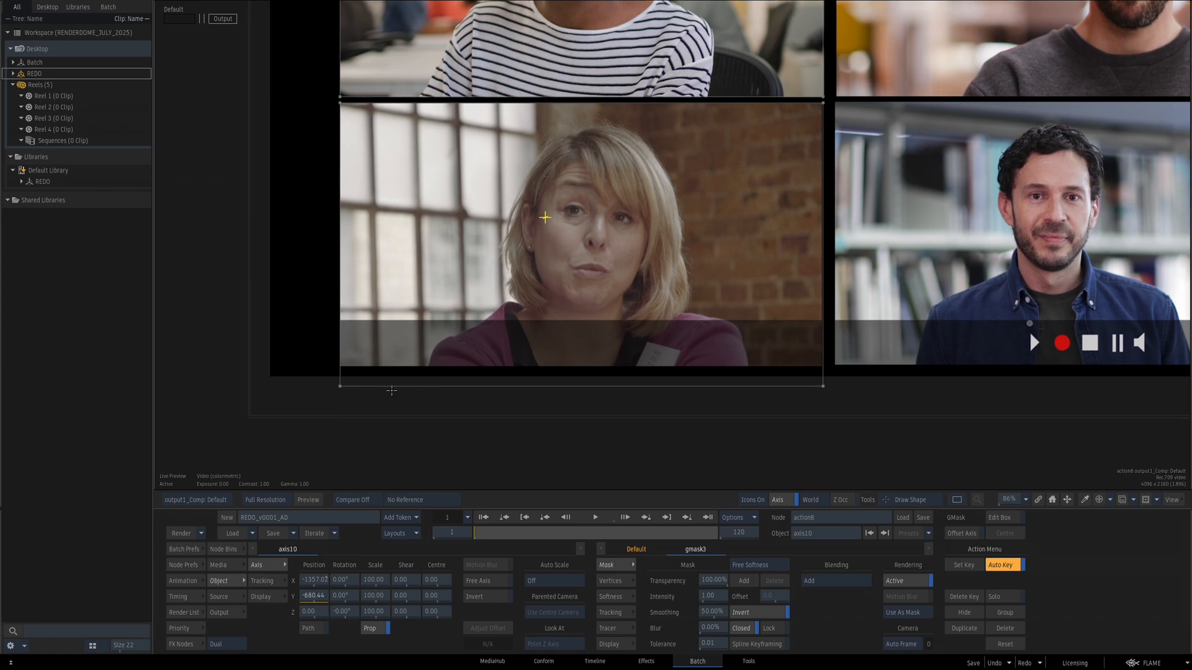
Step: Translate gmask3's selected vertices 49 in Y to fit the tile's bottom edge
{"action": "key", "text": "F4"}
{"action": "left_click", "coordinate": [502, 282]}
{"action": "key", "text": "F1"}
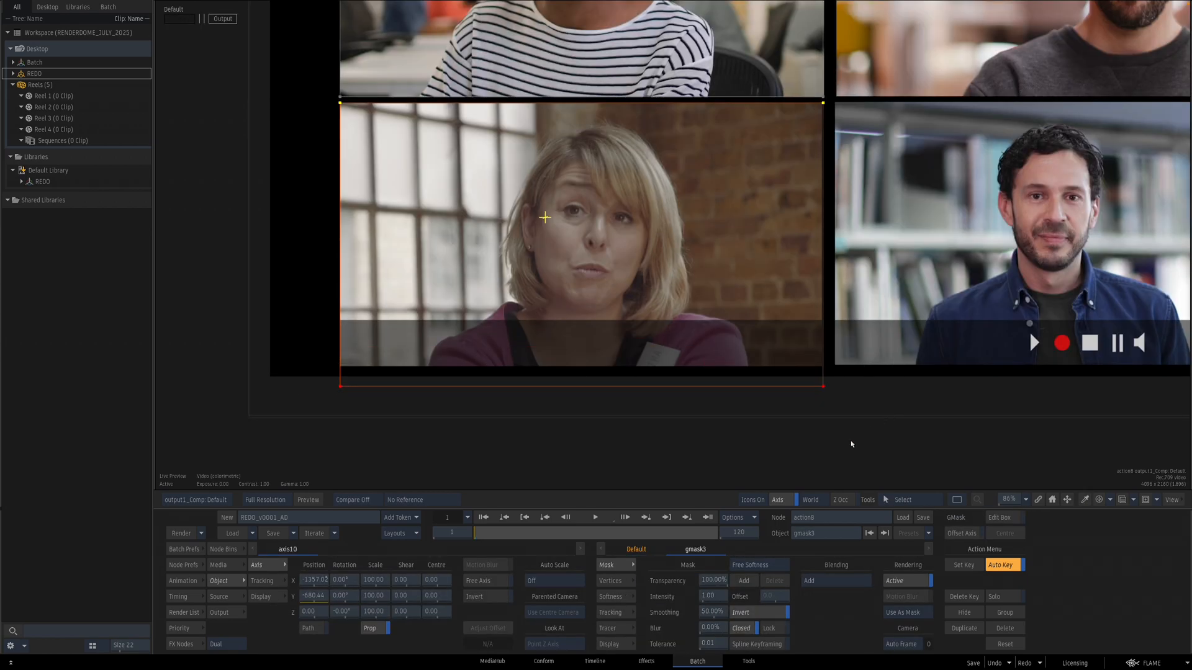
{"action": "left_click", "coordinate": [610, 581]}
{"action": "left_click_drag", "start_coordinate": [694, 615], "coordinate": [721, 613]}
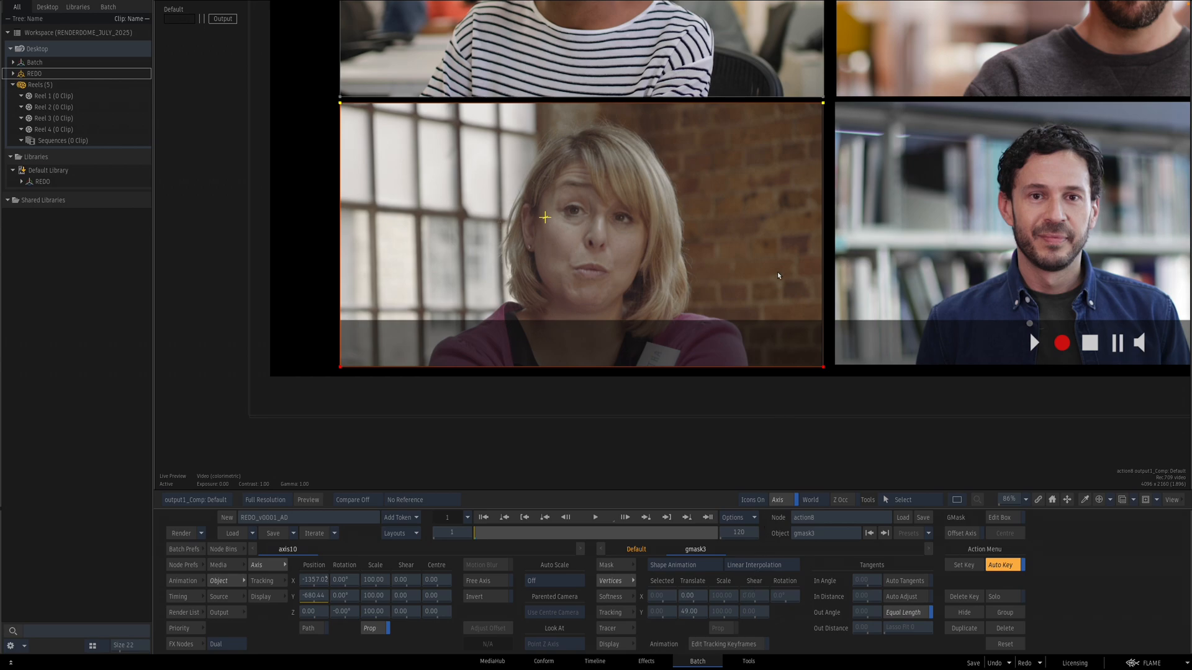
{"action": "key", "text": "F4"}
{"action": "left_click_drag", "start_coordinate": [827, 328], "coordinate": [711, 347]}
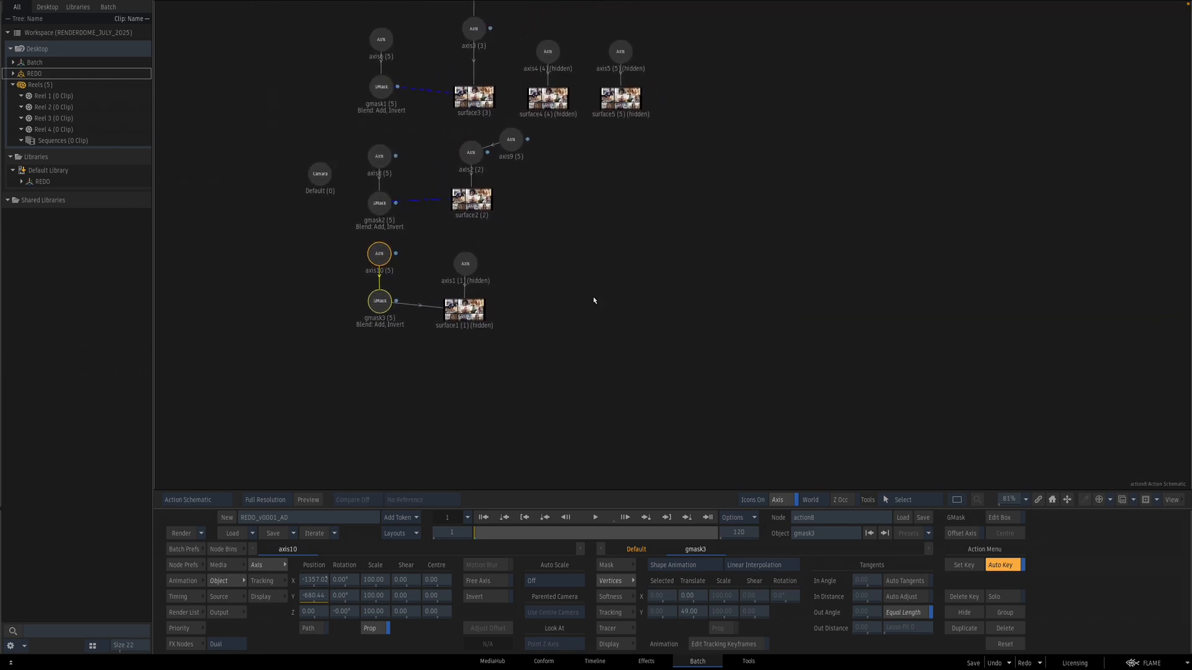
Step: Unhide axis1 in the Action schematic
{"action": "left_click_drag", "start_coordinate": [495, 250], "coordinate": [431, 351]}
{"action": "key", "text": "F4"}
{"action": "key", "text": "shift+h"}
{"action": "key", "text": "Escape"}
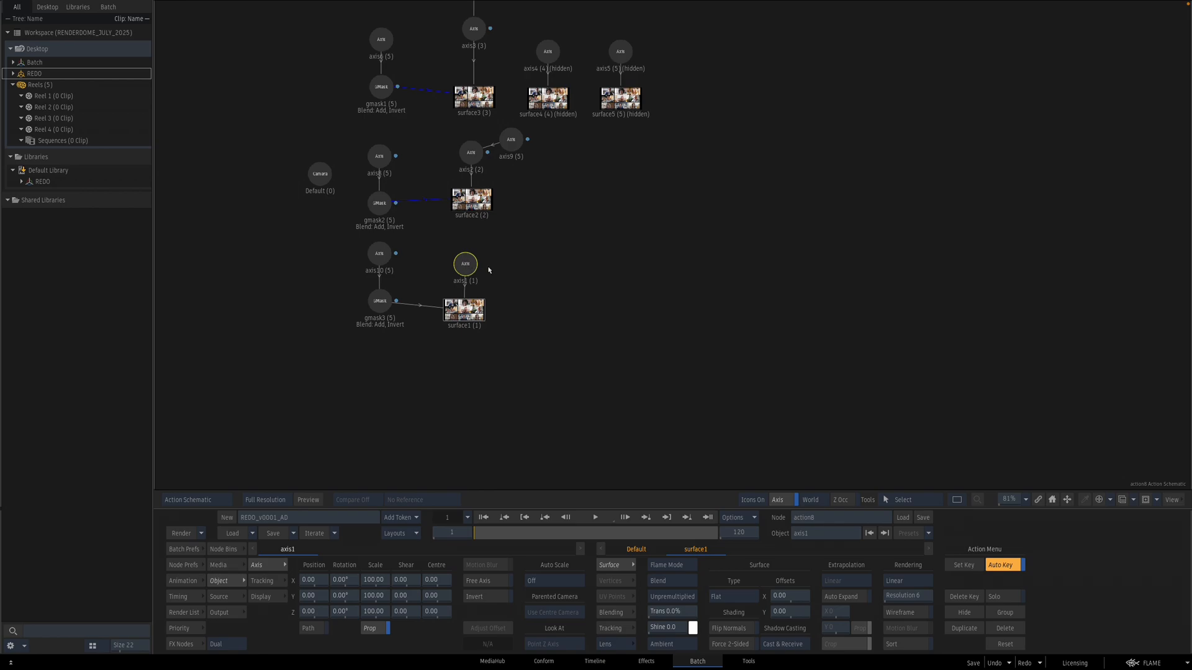
Step: Review surface1 and axis1 in the result view of the composite
{"action": "key", "text": "F4"}
{"action": "left_click_drag", "start_coordinate": [954, 301], "coordinate": [829, 325]}
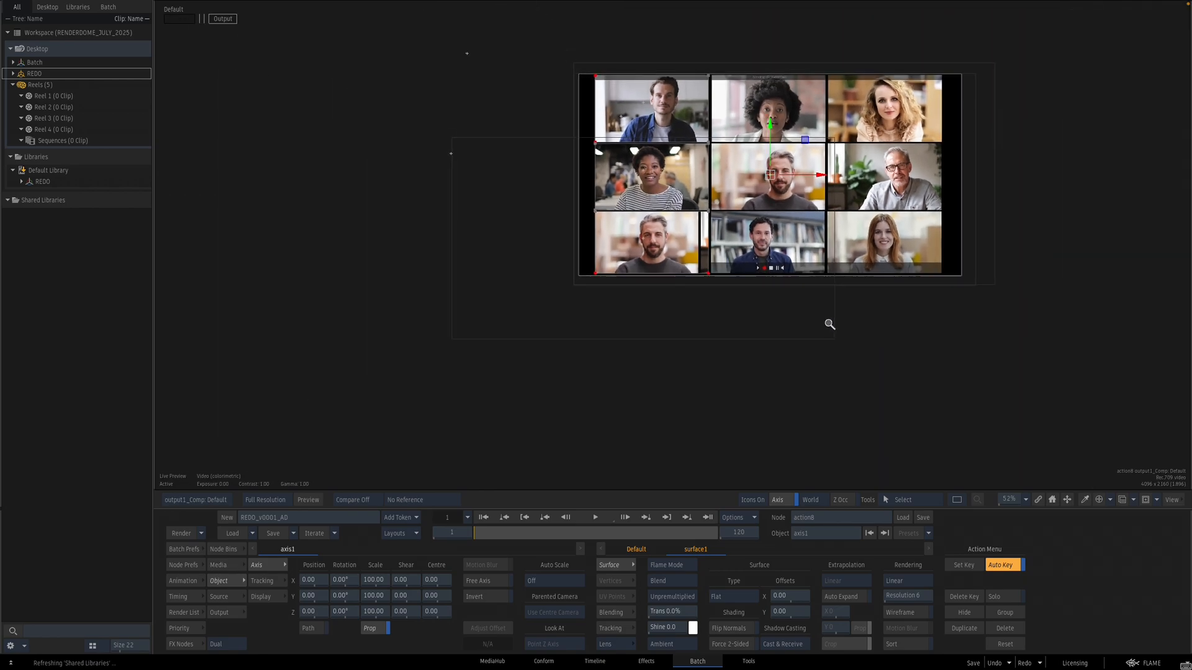
{"action": "key", "text": "Escape"}
{"action": "left_click_drag", "start_coordinate": [465, 267], "coordinate": [463, 267]}
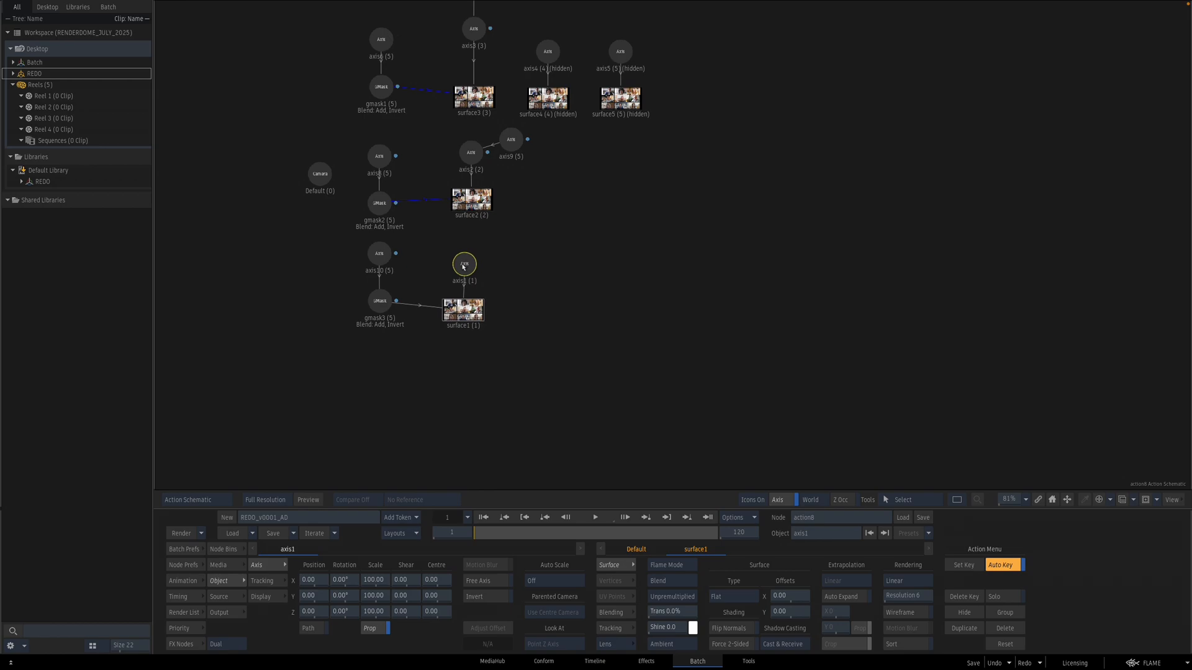
{"action": "left_click", "coordinate": [467, 314]}
{"action": "key", "text": "F4"}
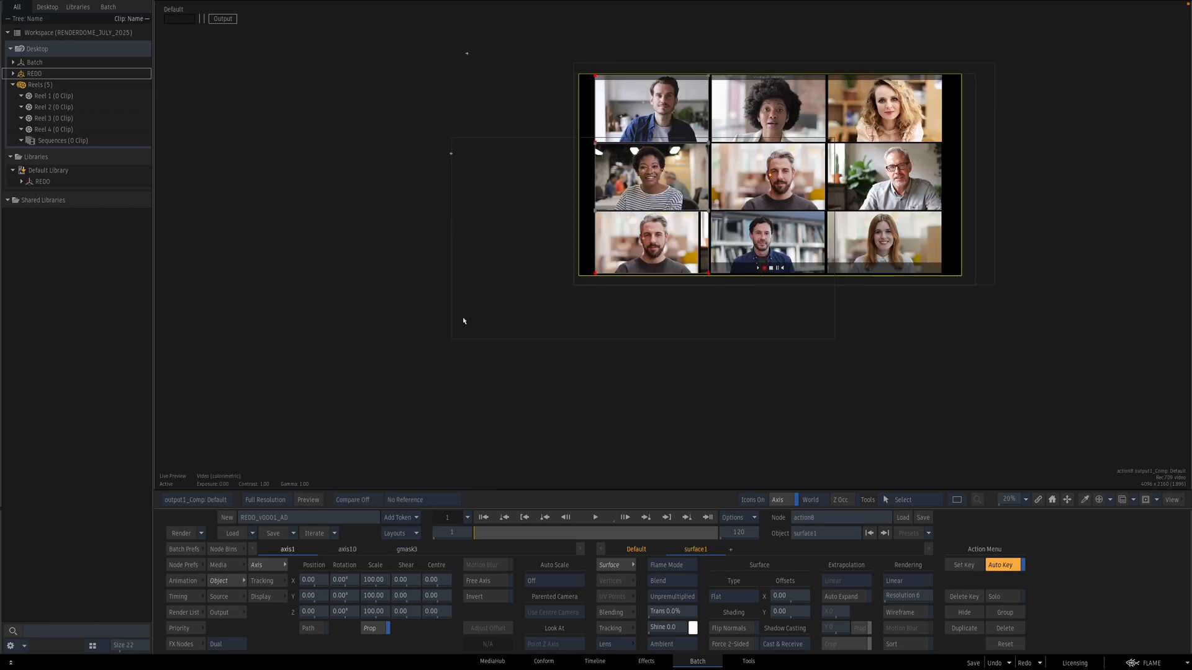
{"action": "key", "text": "Escape"}
{"action": "left_click", "coordinate": [470, 267]}
{"action": "key", "text": "F4"}
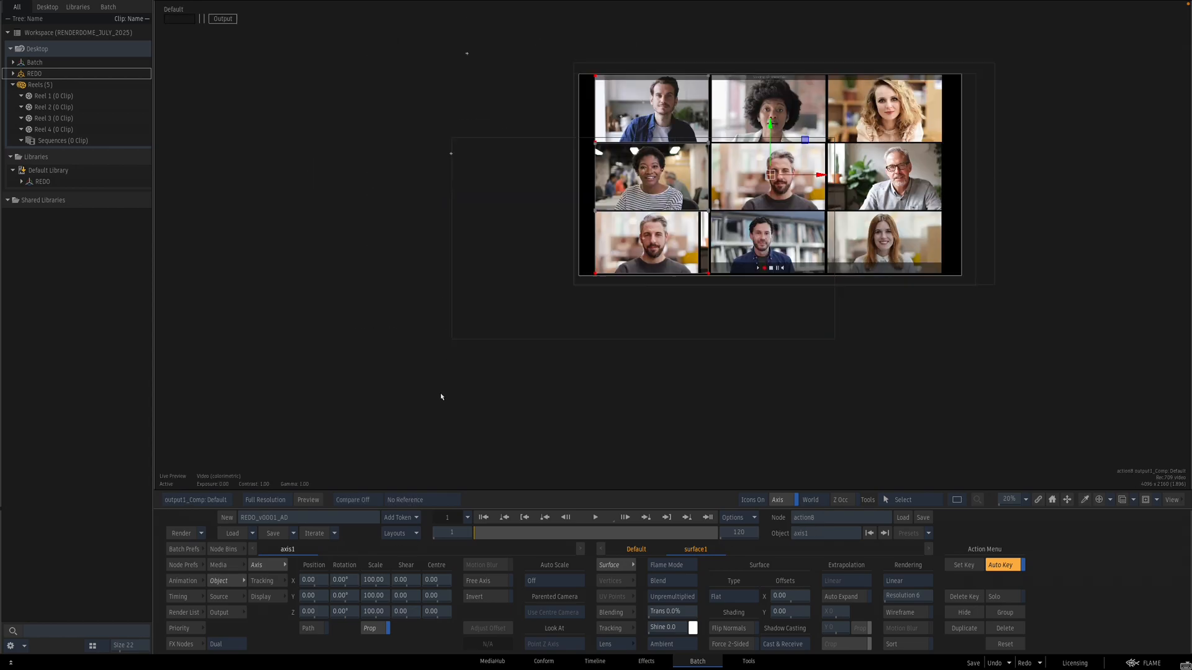
Step: Try shifting axis1's X position to -6, then reset it to 0
{"action": "mouse_move", "coordinate": [315, 584]}
{"action": "left_mouse_down"}
{"action": "mouse_move", "coordinate": [355, 583]}
{"action": "mouse_move", "coordinate": [298, 582]}
{"action": "mouse_move", "coordinate": [312, 582]}
{"action": "left_mouse_up"}
{"action": "key", "text": "Escape"}
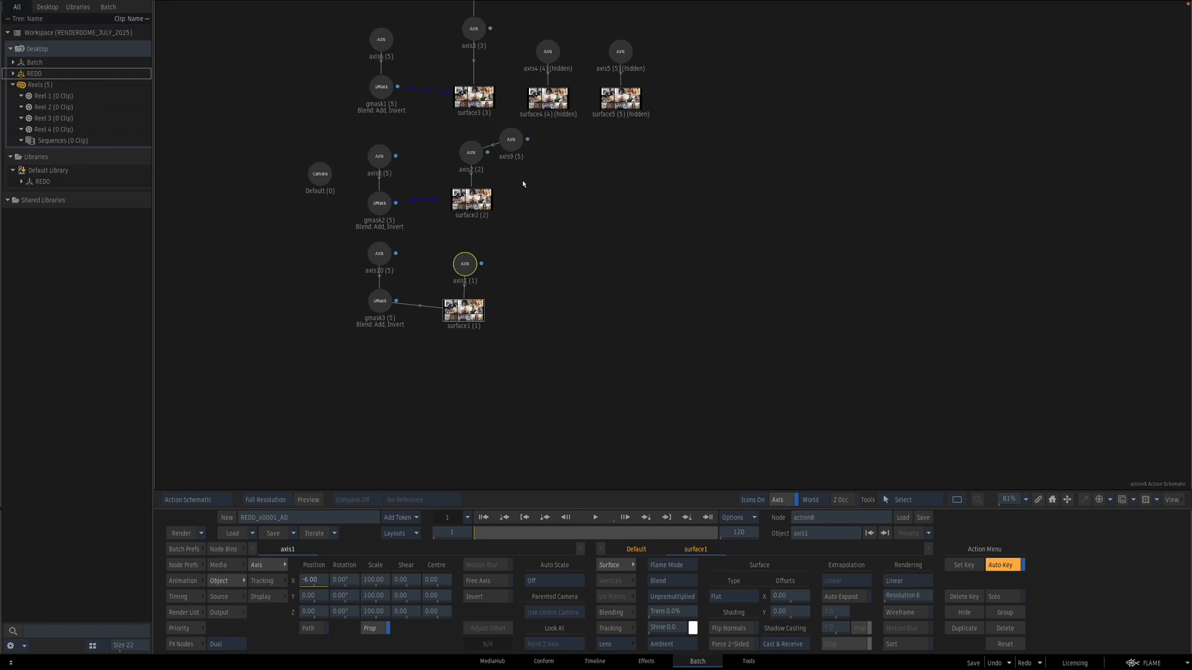
{"action": "left_click", "coordinate": [467, 314]}
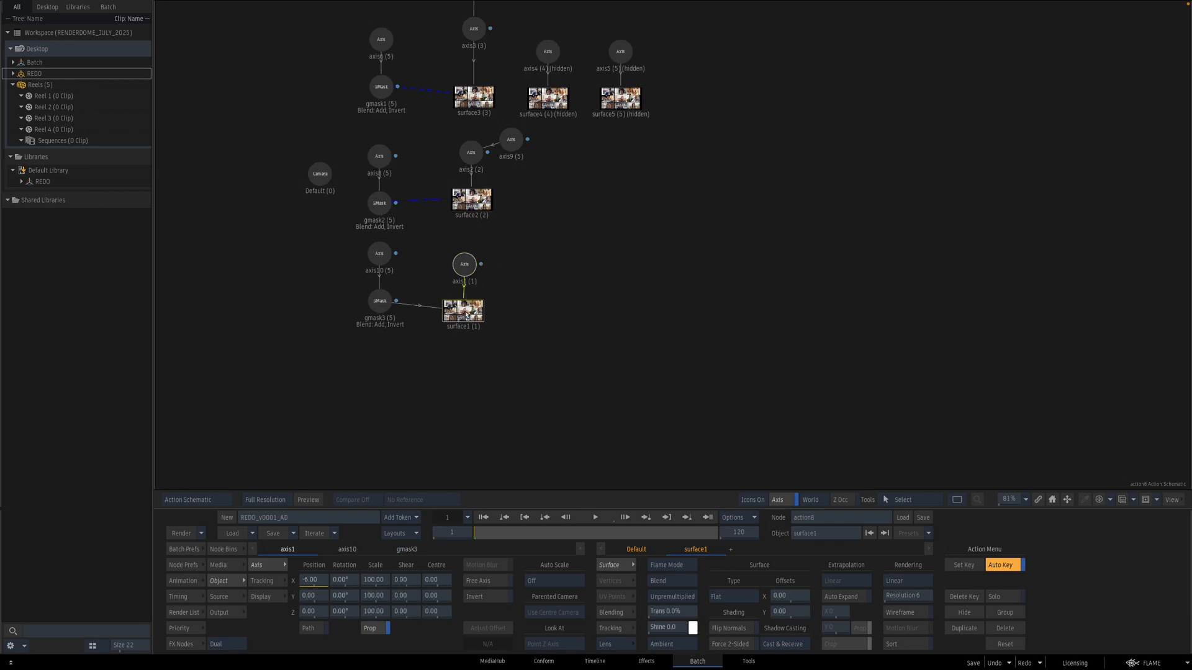
{"action": "left_click", "coordinate": [467, 265]}
{"action": "key", "text": "Escape"}
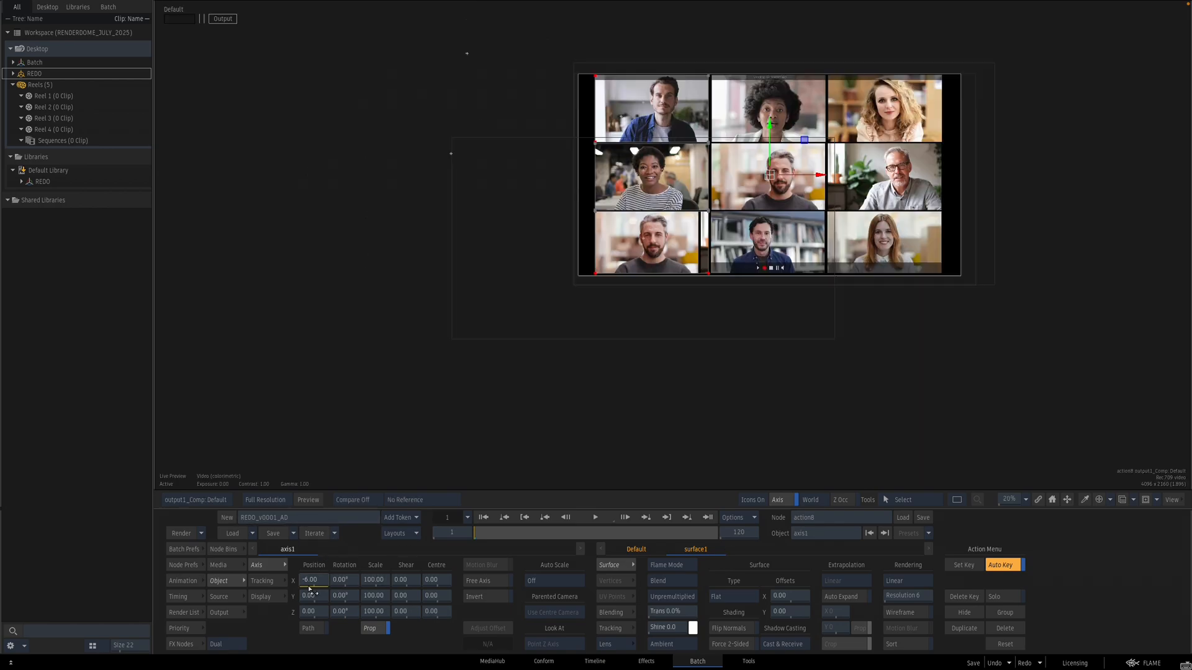
{"action": "left_click_drag", "start_coordinate": [318, 582], "coordinate": [324, 582]}
{"action": "left_click", "coordinate": [549, 341]}
{"action": "key", "text": "Escape"}
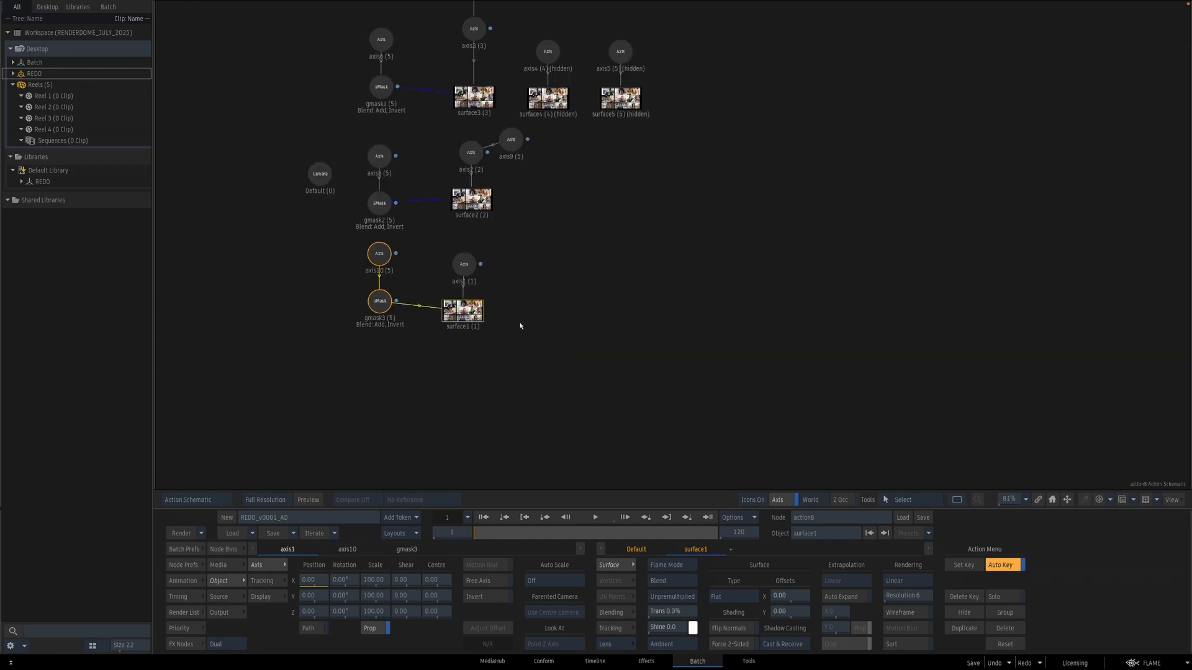
Step: Select gmask3 with axis10 and review its mask over the tiles in the result view
{"action": "left_click", "coordinate": [420, 344]}
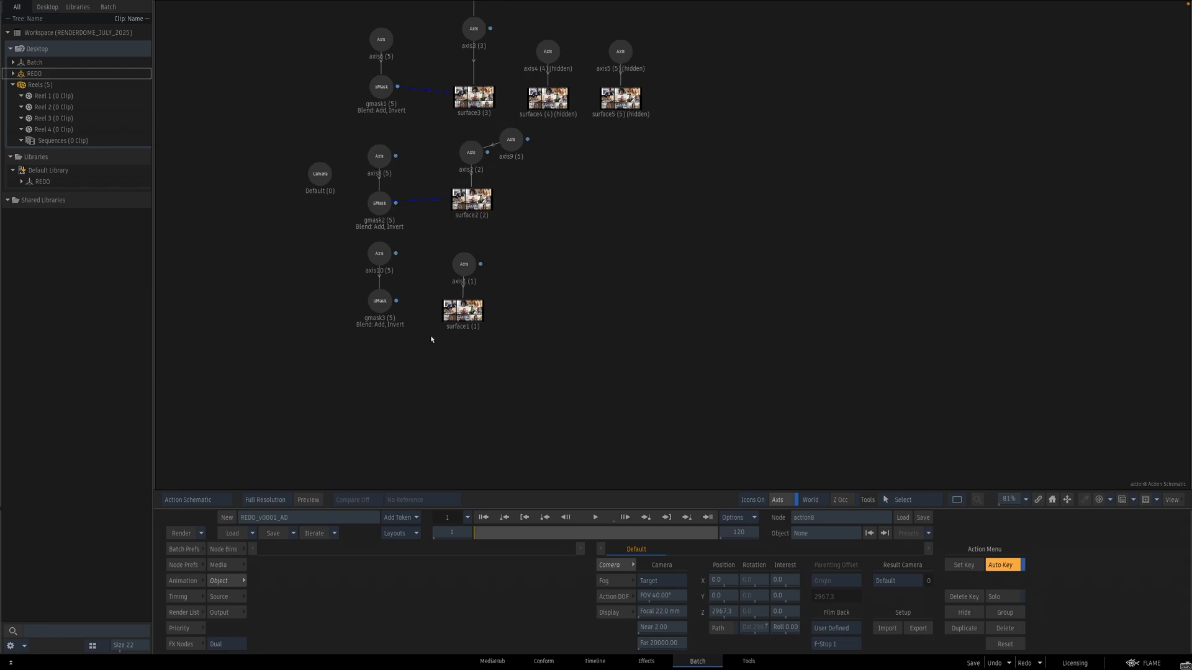
{"action": "mouse_move", "coordinate": [397, 302]}
{"action": "left_mouse_down"}
{"action": "mouse_move", "coordinate": [469, 306]}
{"action": "mouse_move", "coordinate": [397, 310]}
{"action": "left_mouse_up"}
{"action": "key", "text": "shift+g"}
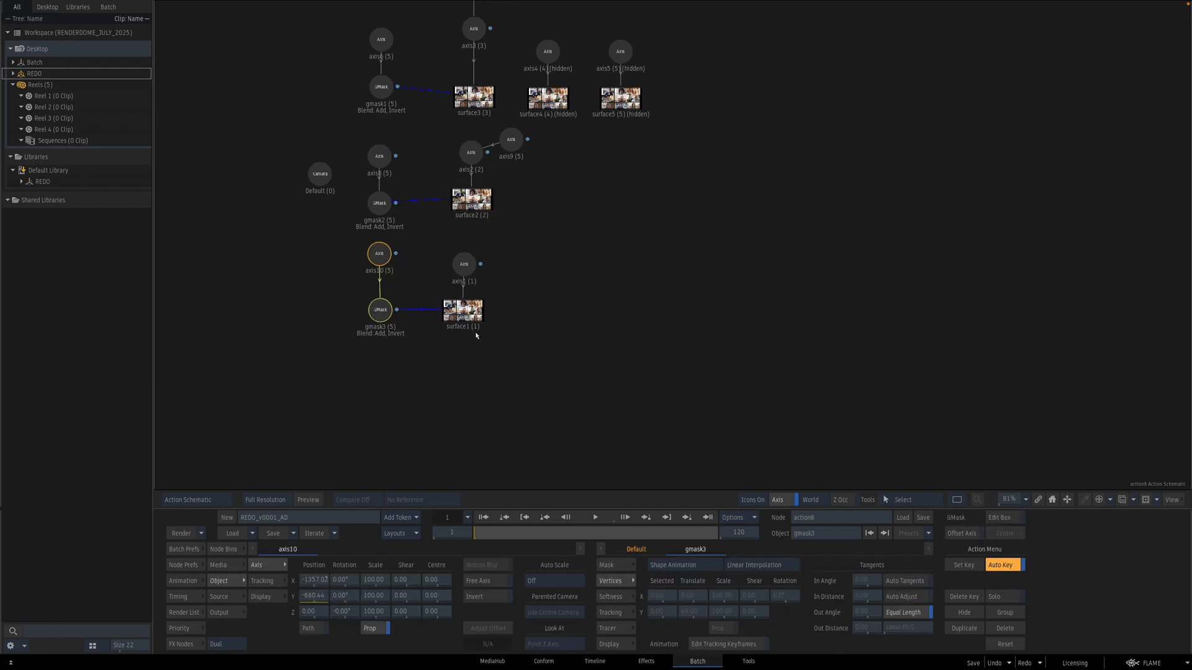
{"action": "key", "text": "F4"}
{"action": "left_click_drag", "start_coordinate": [624, 373], "coordinate": [773, 342]}
{"action": "key", "text": "Escape"}
{"action": "left_click", "coordinate": [596, 360]}
Step: Stabilise axis1 by tracking a background point on the third-row left tile and analysing it
{"action": "left_click", "coordinate": [463, 265]}
{"action": "key", "text": "F4"}
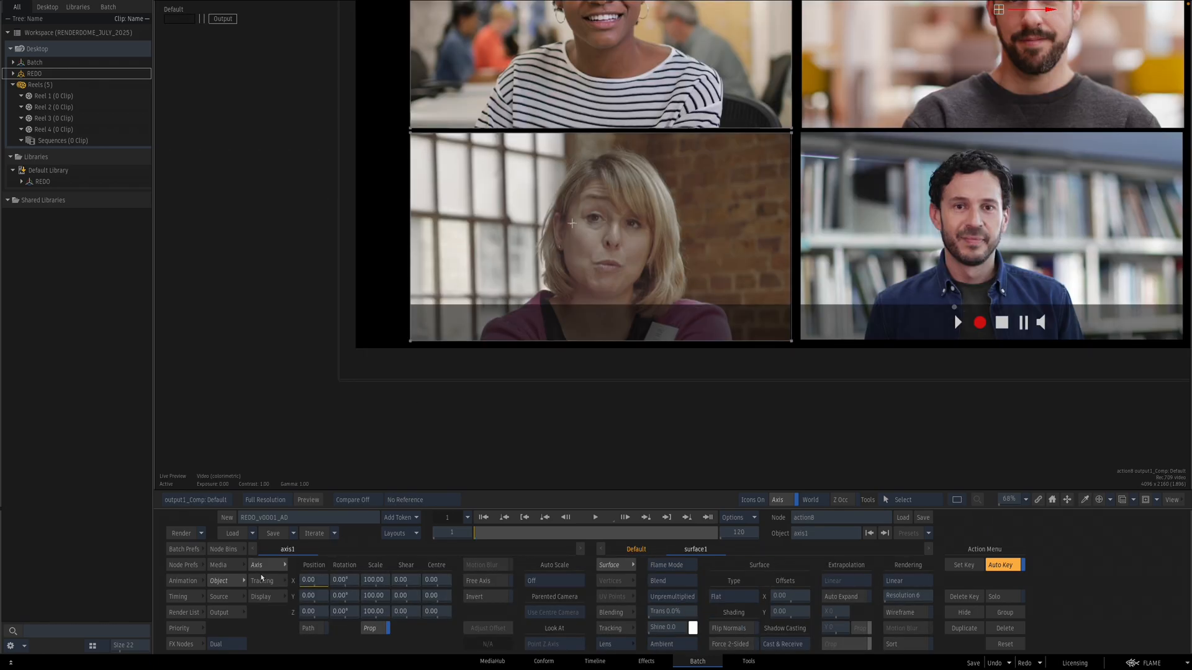
{"action": "left_click", "coordinate": [262, 579]}
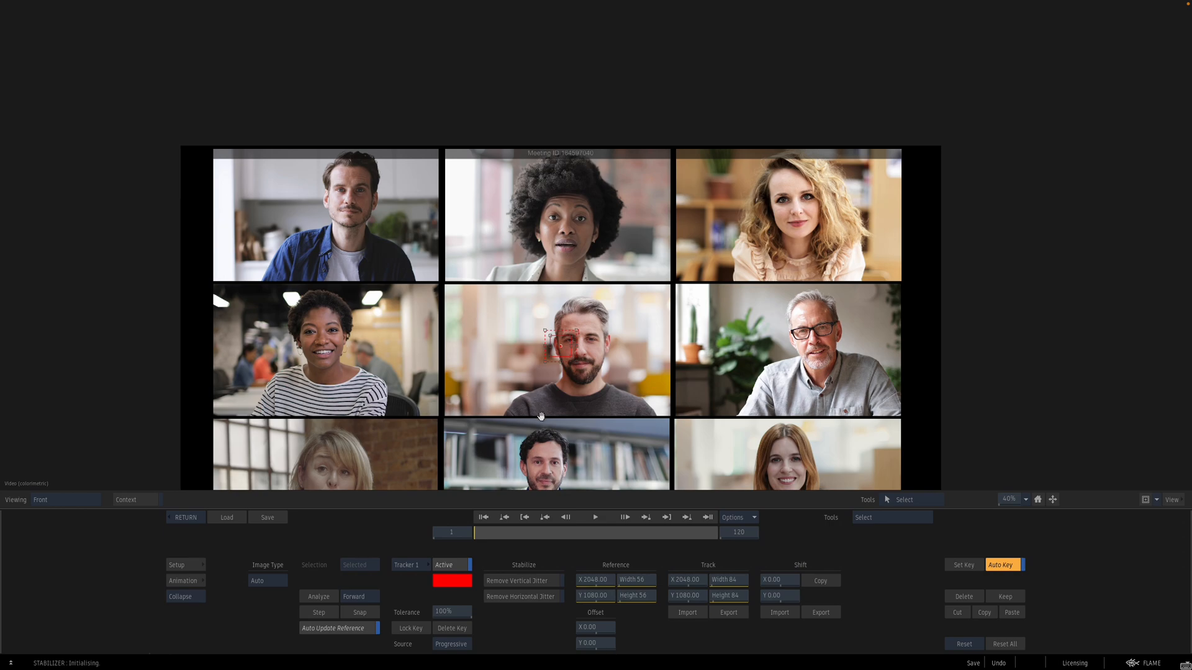
{"action": "left_click_drag", "start_coordinate": [541, 417], "coordinate": [671, 267]}
{"action": "left_click_drag", "start_coordinate": [691, 197], "coordinate": [539, 309]}
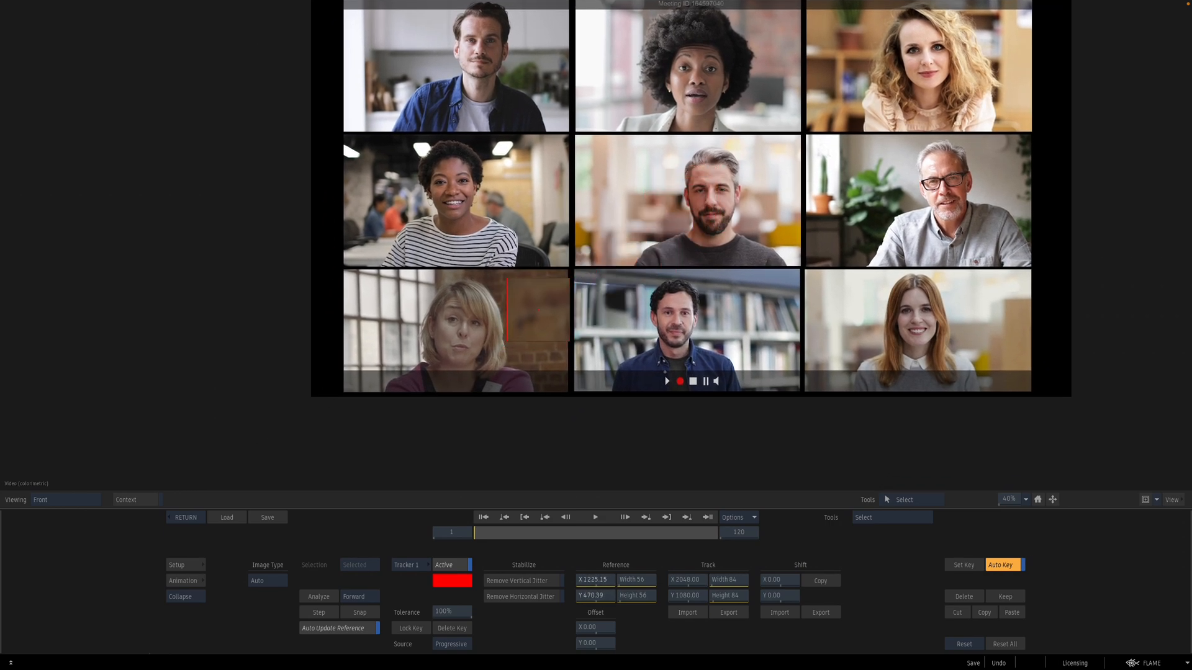
{"action": "left_click", "coordinate": [319, 596]}
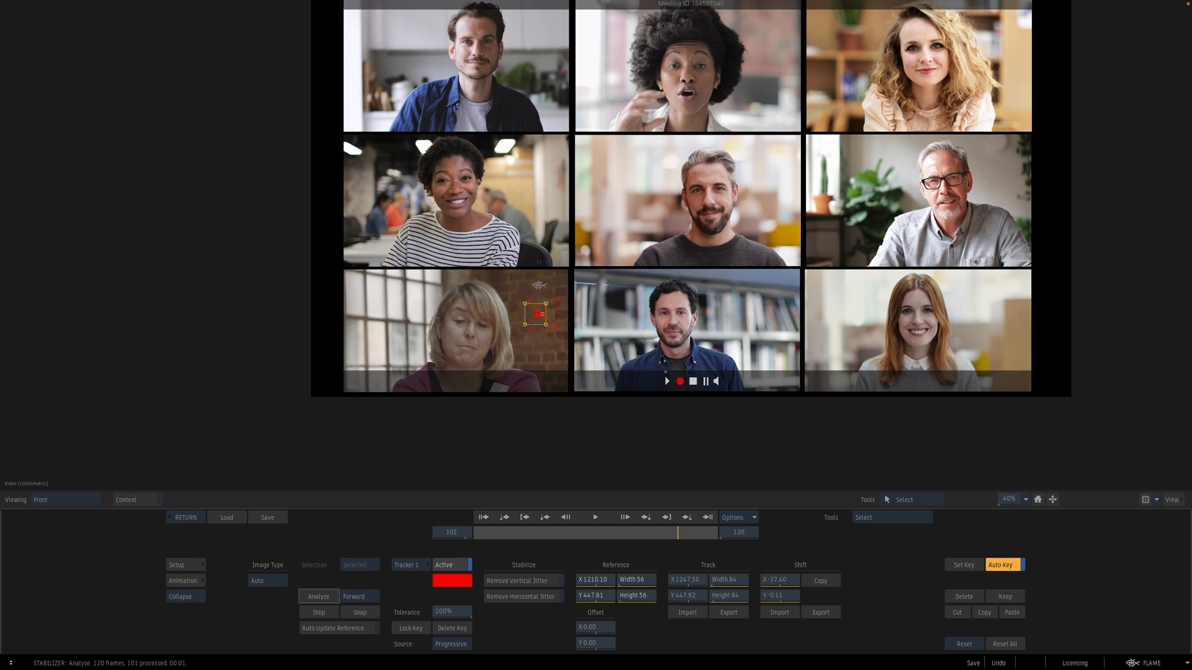
{"action": "left_click", "coordinate": [196, 513]}
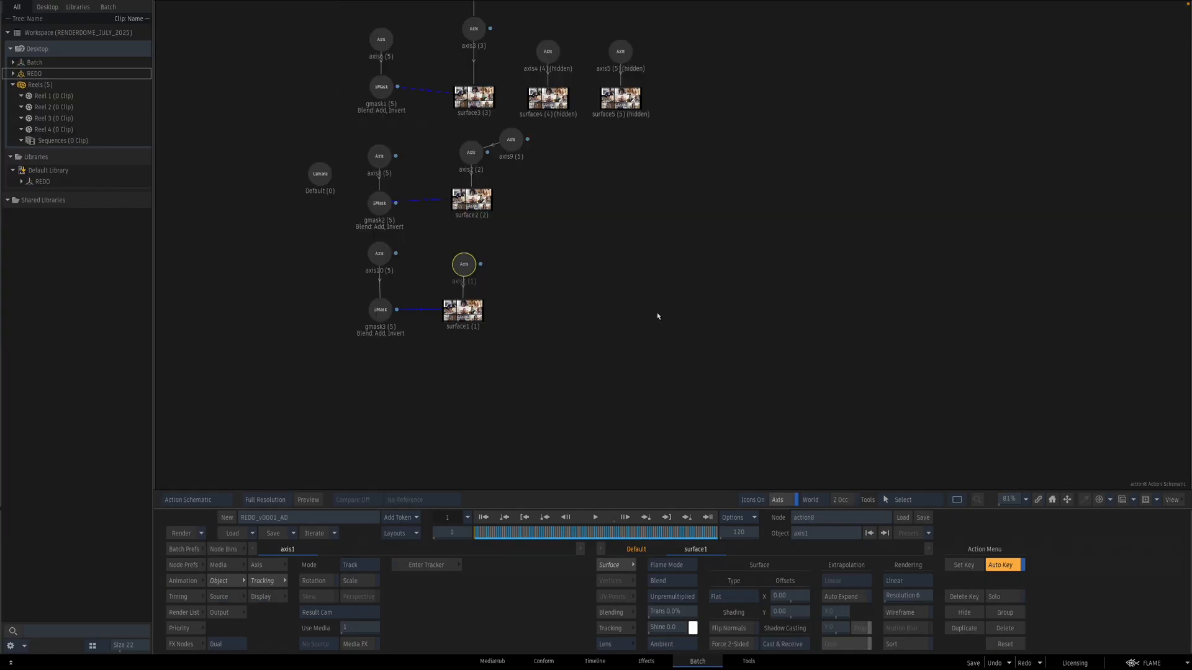
Step: Add a new Axis node parented to axis1
{"action": "left_click", "coordinate": [223, 549]}
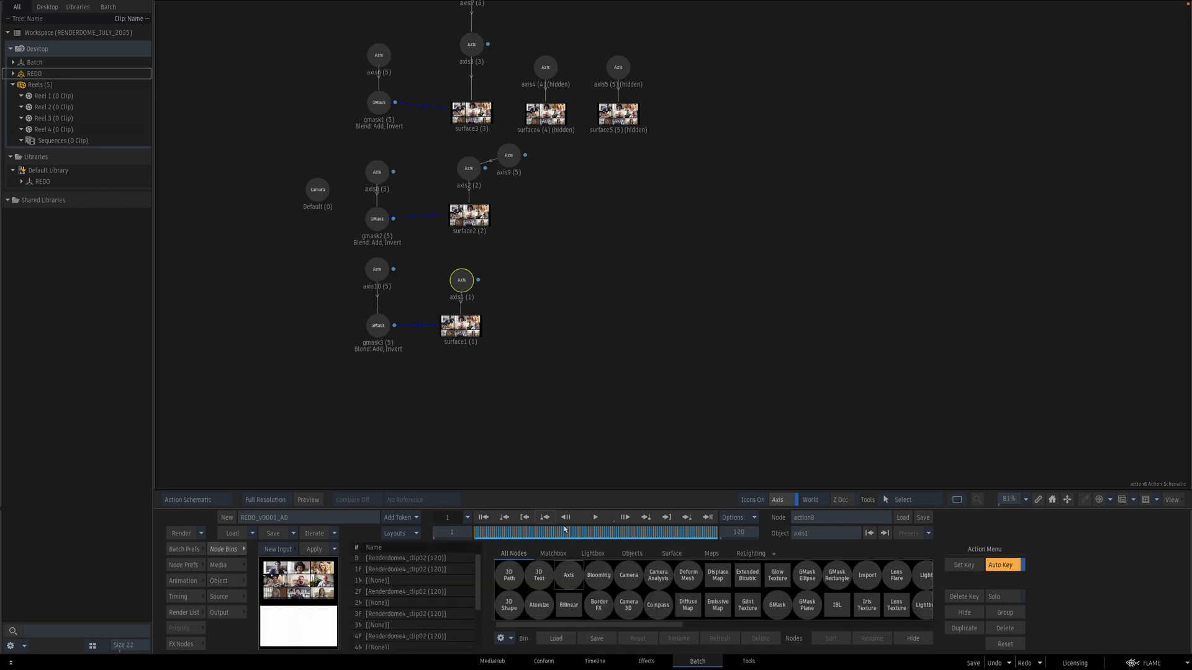
{"action": "left_click_drag", "start_coordinate": [569, 575], "coordinate": [527, 269]}
{"action": "double_click", "coordinate": [527, 269]}
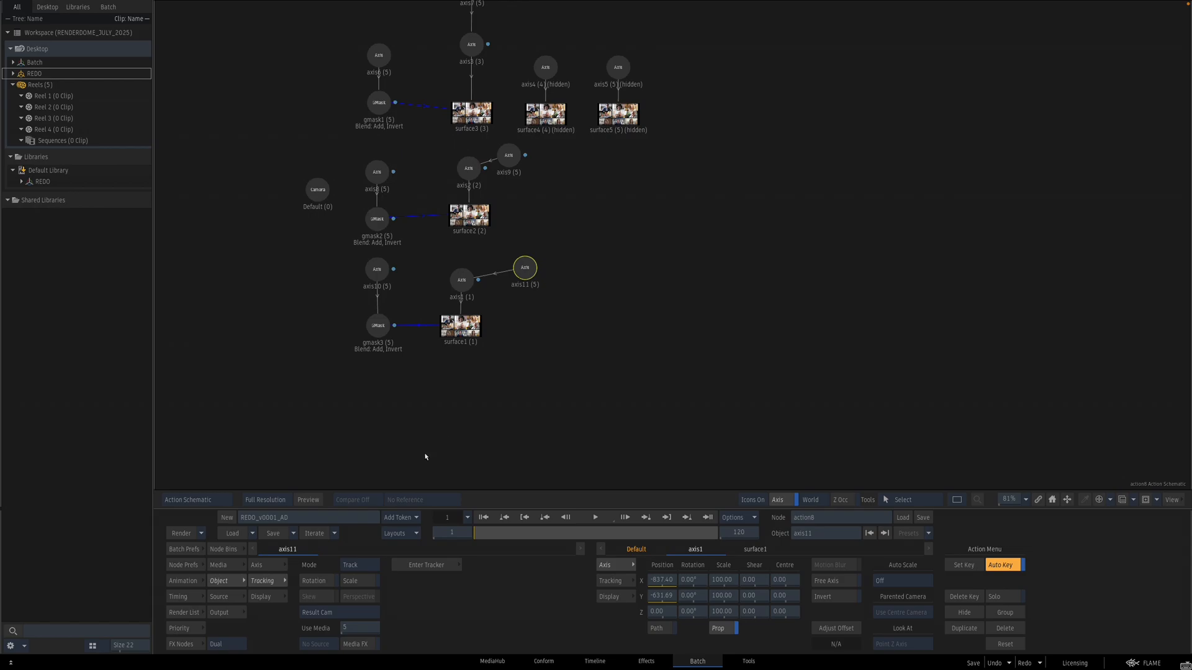
Step: Enable Invert on axis1's tracked motion
{"action": "left_click", "coordinate": [267, 566]}
{"action": "key", "text": "F4"}
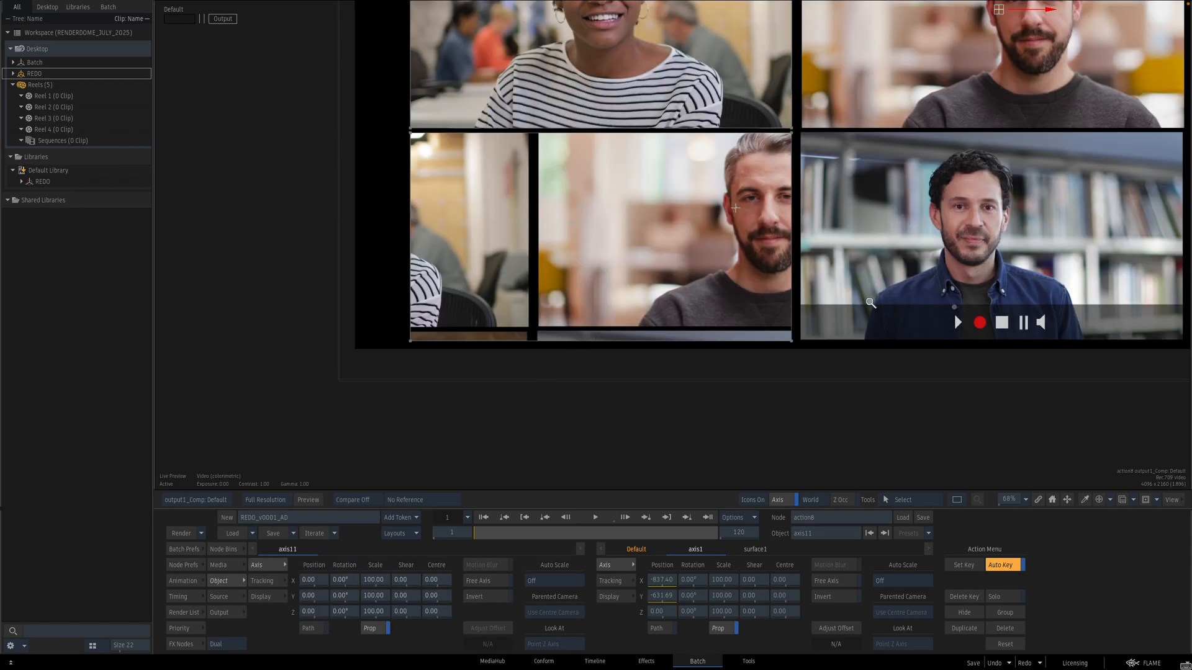
{"action": "left_click_drag", "start_coordinate": [866, 304], "coordinate": [734, 327]}
{"action": "key", "text": "F8"}
{"action": "left_click", "coordinate": [467, 290]}
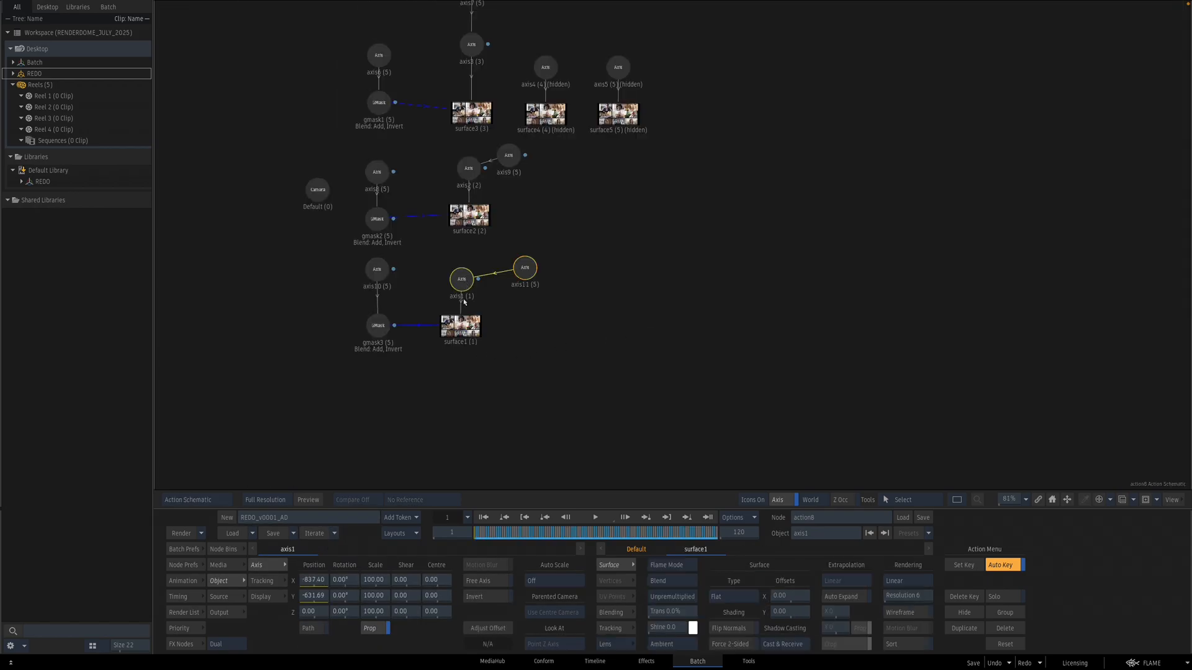
{"action": "left_click", "coordinate": [480, 598]}
Step: Move axis11's centre onto the third-row left participant's face
{"action": "left_click", "coordinate": [524, 267]}
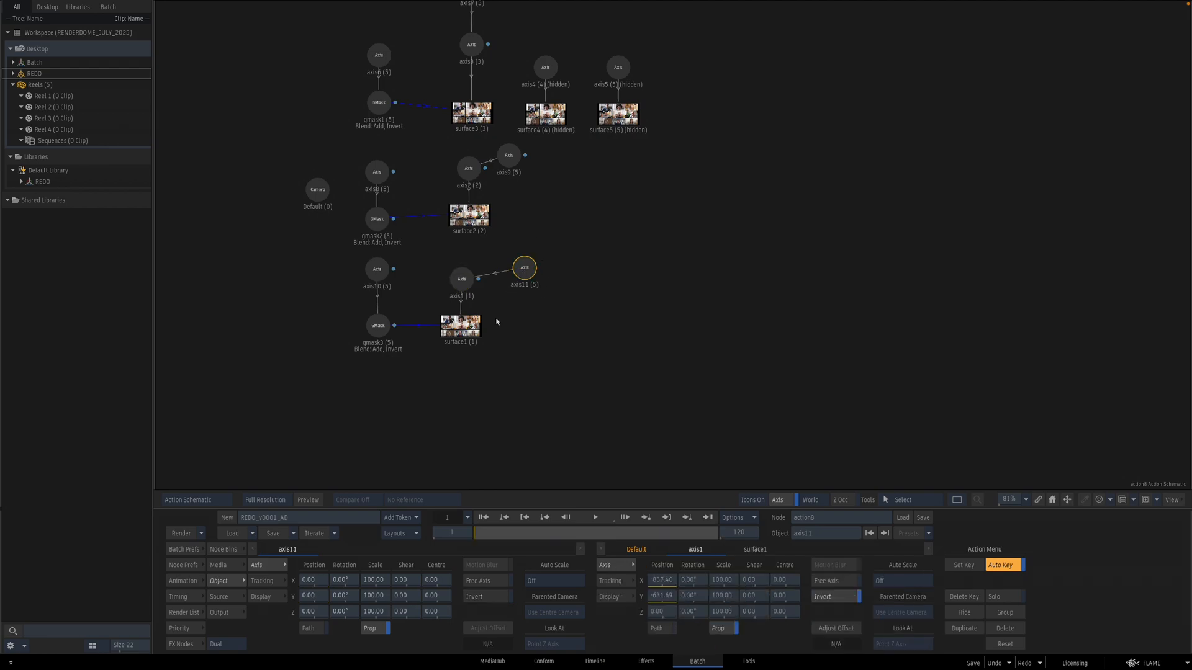
{"action": "key", "text": "F4"}
{"action": "left_click_drag", "start_coordinate": [869, 149], "coordinate": [698, 211]}
{"action": "key", "text": "c"}
{"action": "left_click_drag", "start_coordinate": [640, 322], "coordinate": [730, 311]}
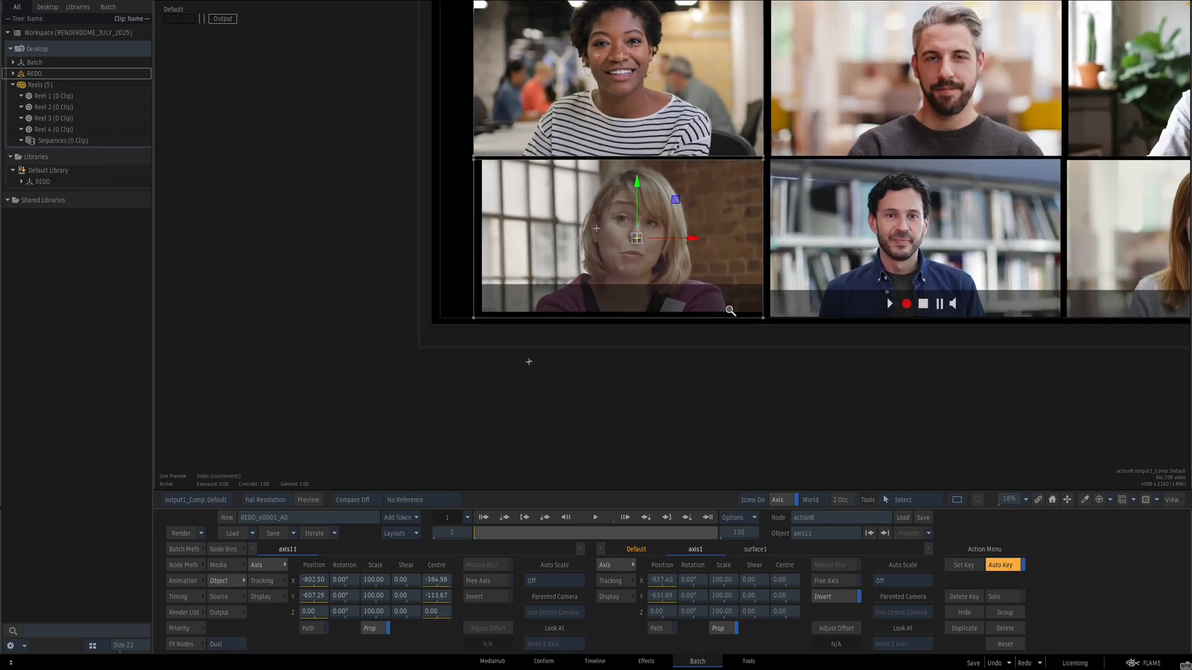
Step: Set axis11's scale to 110 and nudge its position slightly
{"action": "left_click", "coordinate": [370, 580]}
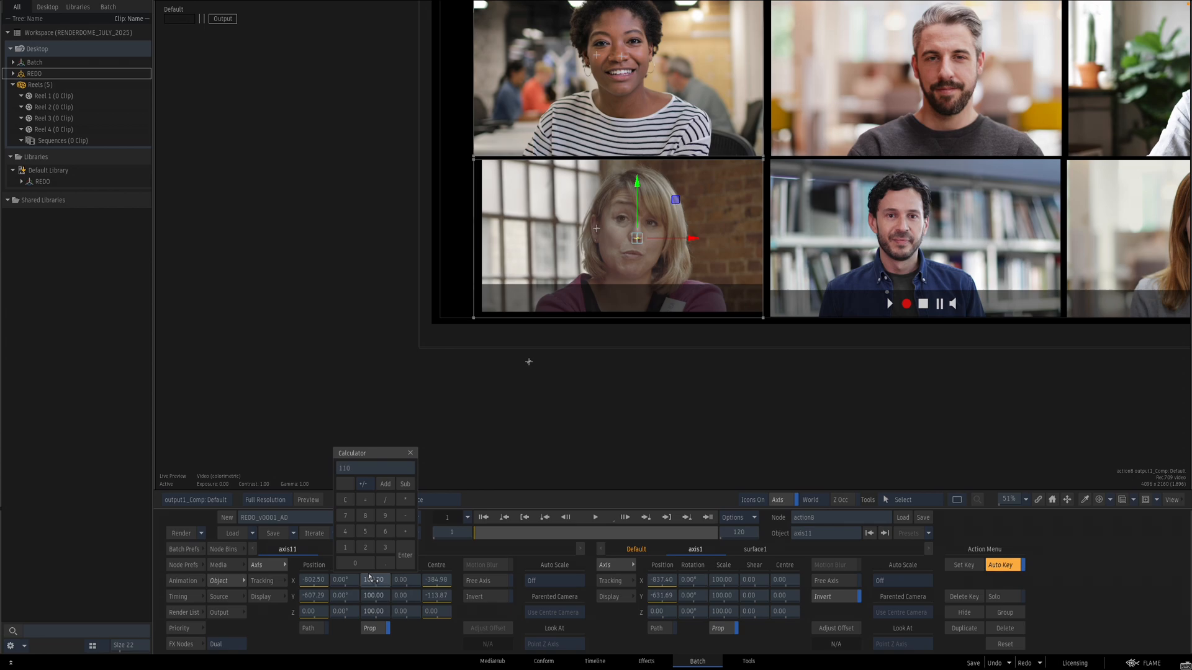
{"action": "key", "text": "Return"}
{"action": "left_click_drag", "start_coordinate": [677, 203], "coordinate": [679, 207]}
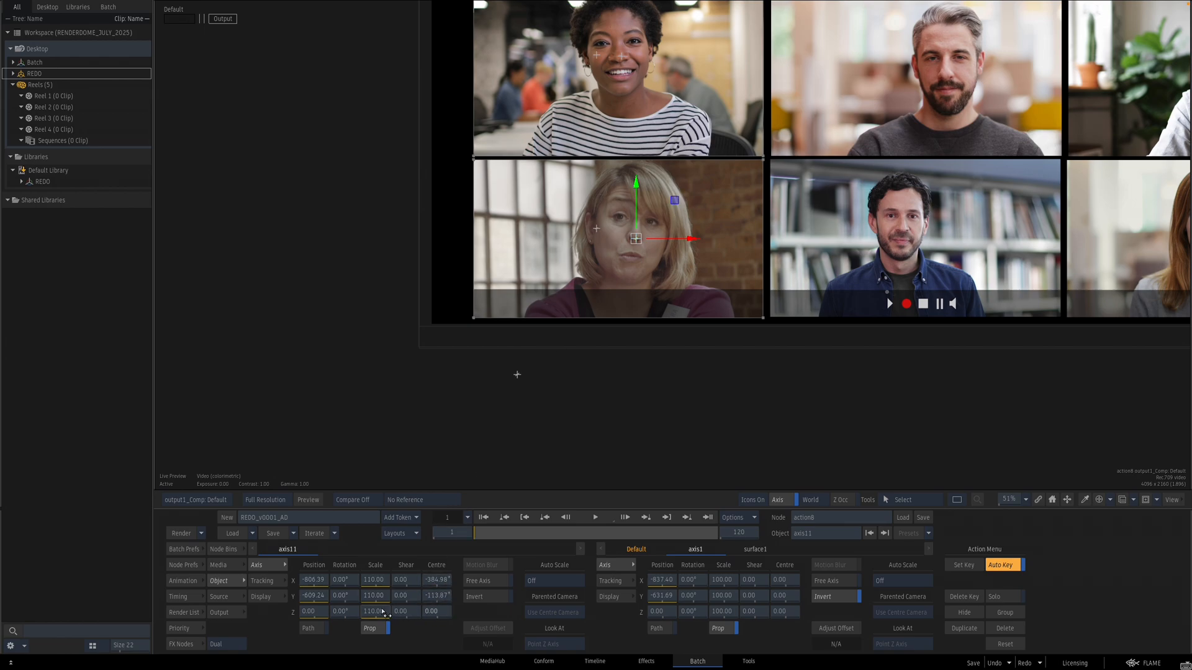
{"action": "left_click_drag", "start_coordinate": [495, 532], "coordinate": [434, 524]}
{"action": "left_click", "coordinate": [377, 593], "text": "ctrl+alt"}
{"action": "left_click", "coordinate": [308, 611], "text": "ctrl+alt"}
{"action": "left_click", "coordinate": [322, 596], "text": "ctrl+alt"}
{"action": "left_click", "coordinate": [323, 581], "text": "ctrl+alt"}
Step: Reopen the Action node and unhide axis4 with surface4
{"action": "left_click_drag", "start_coordinate": [839, 222], "coordinate": [710, 302]}
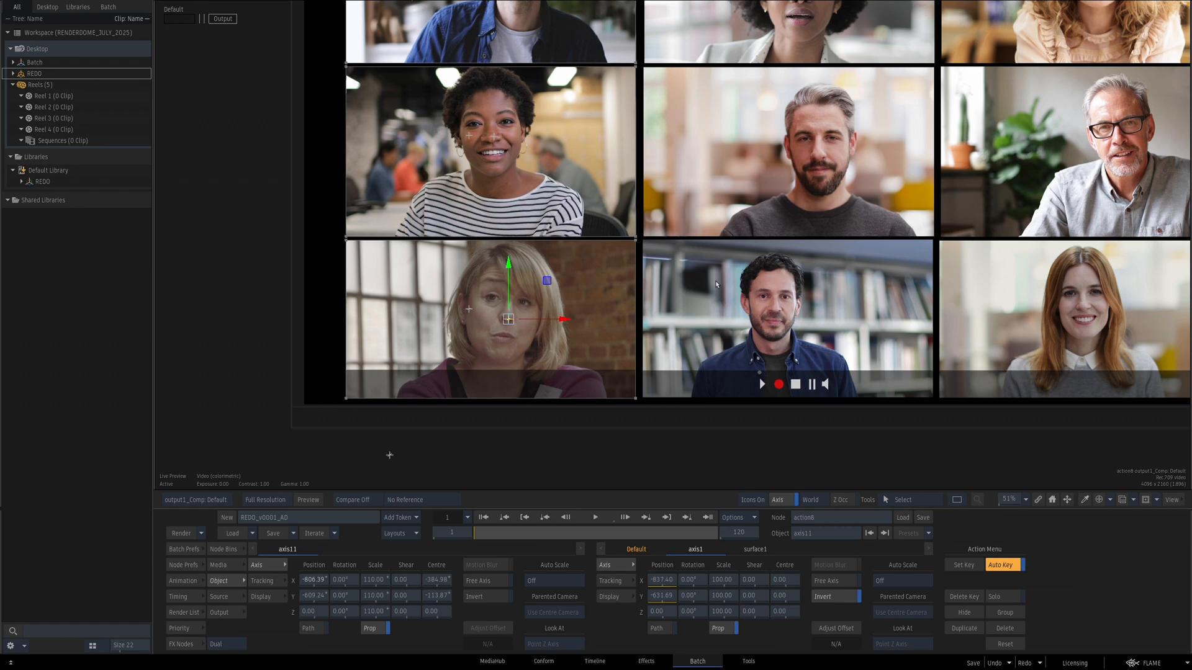
{"action": "left_click_drag", "start_coordinate": [763, 206], "coordinate": [579, 359]}
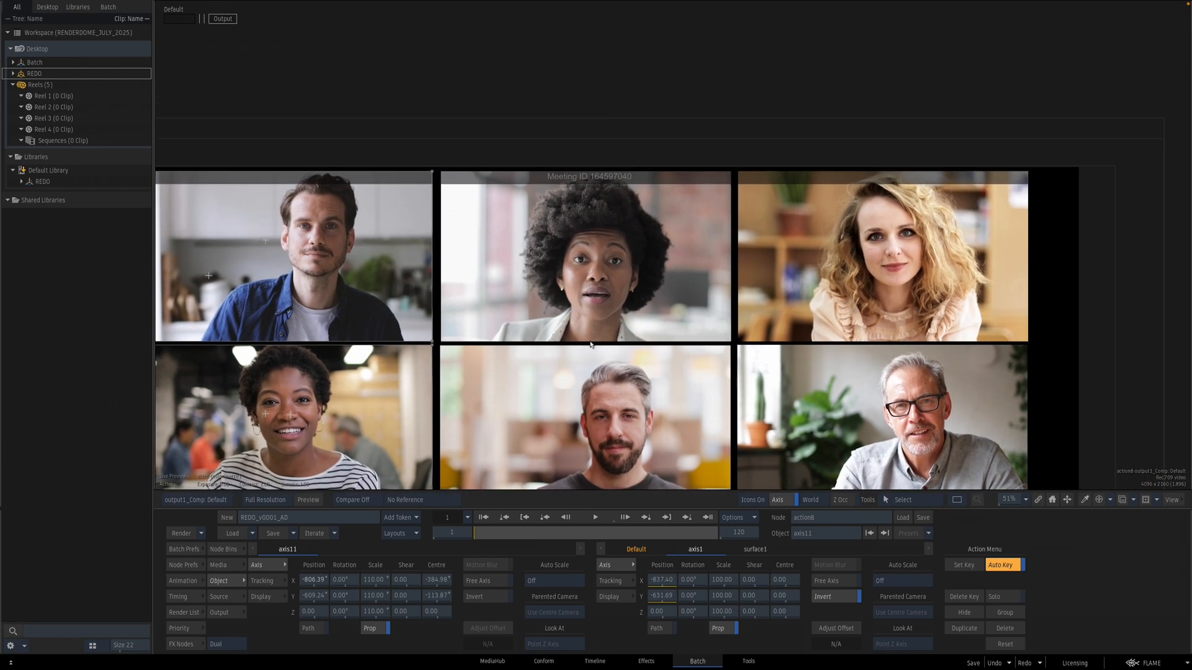
{"action": "key", "text": "F4"}
{"action": "left_click_drag", "start_coordinate": [732, 329], "coordinate": [737, 273]}
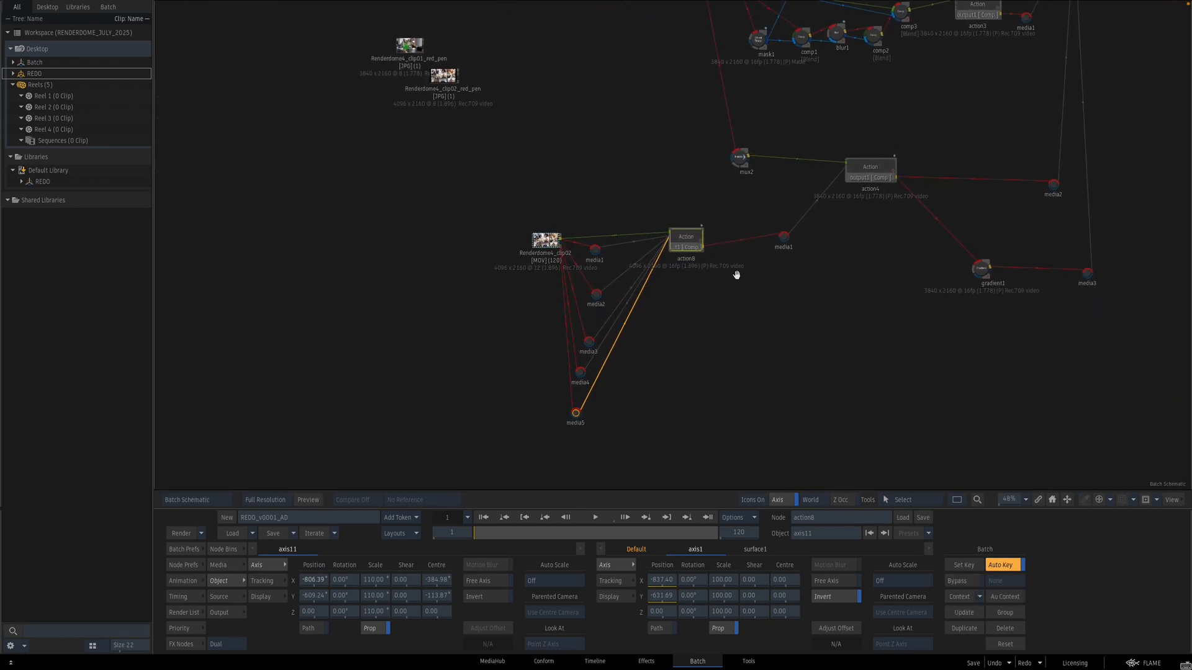
{"action": "double_click", "coordinate": [683, 240]}
{"action": "left_click_drag", "start_coordinate": [662, 117], "coordinate": [840, 294]}
{"action": "left_click_drag", "start_coordinate": [514, 298], "coordinate": [674, 250]}
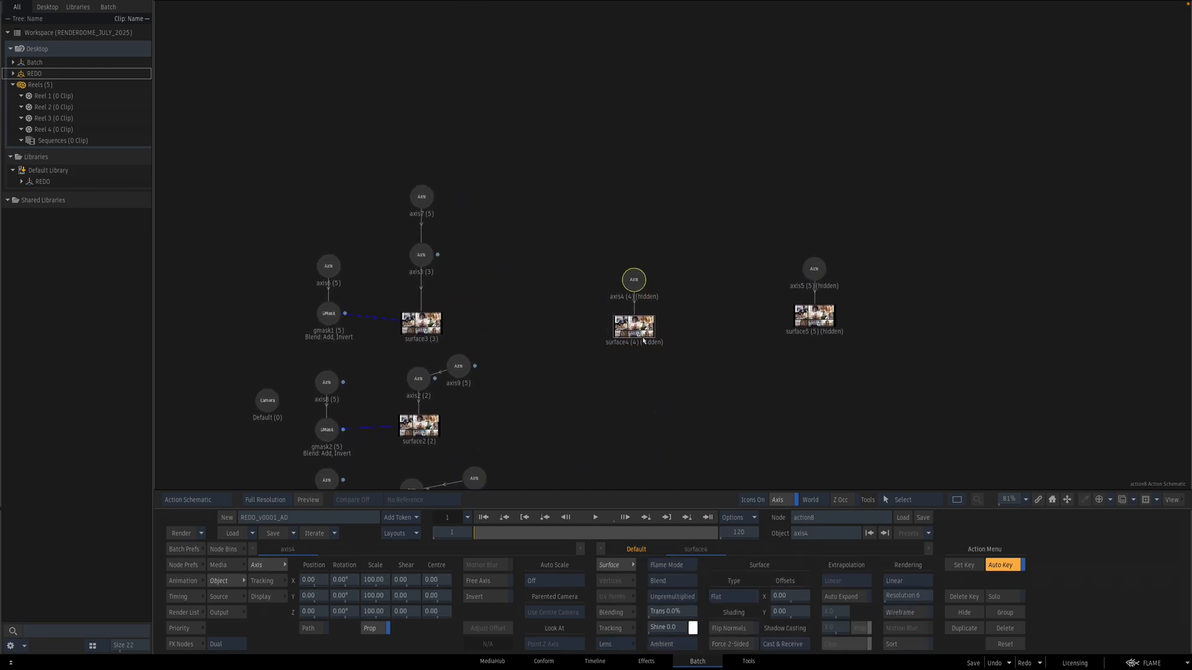
{"action": "key", "text": "shift+h"}
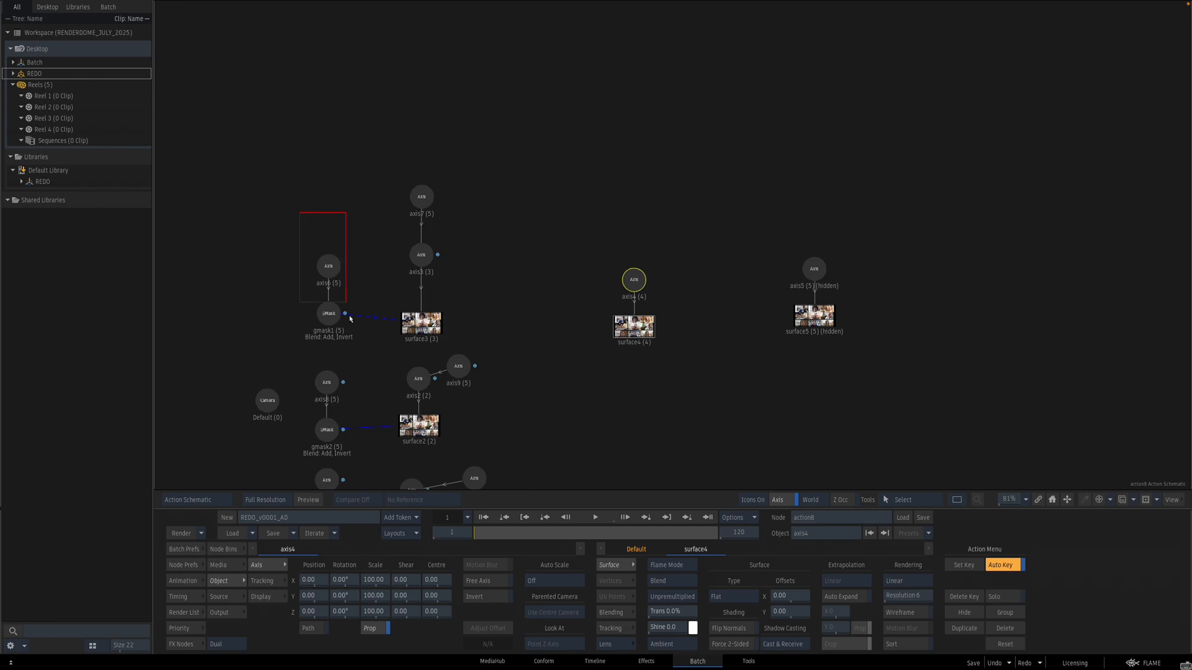
Step: Paste another GMask with its axis and connect it to surface4
{"action": "left_click_drag", "start_coordinate": [345, 305], "coordinate": [375, 334]}
{"action": "key", "text": "ctrl+v"}
{"action": "left_click_drag", "start_coordinate": [385, 244], "coordinate": [561, 269]}
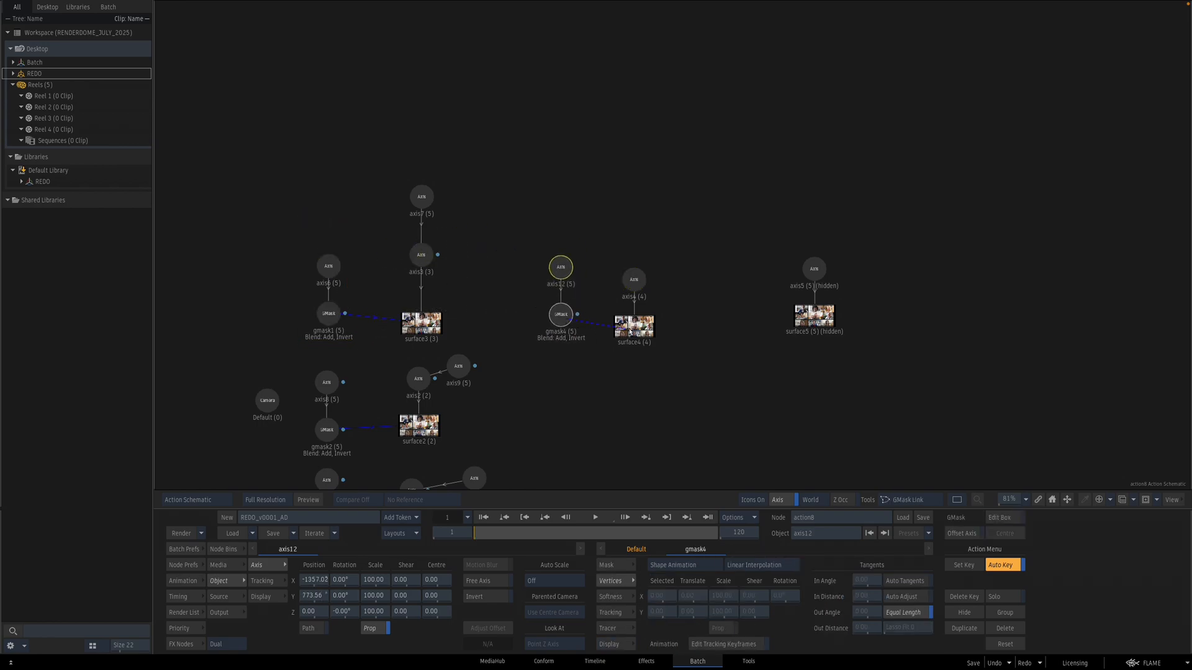
Step: Move axis12's mask onto the top-row middle tile, X about -108
{"action": "key", "text": "F4"}
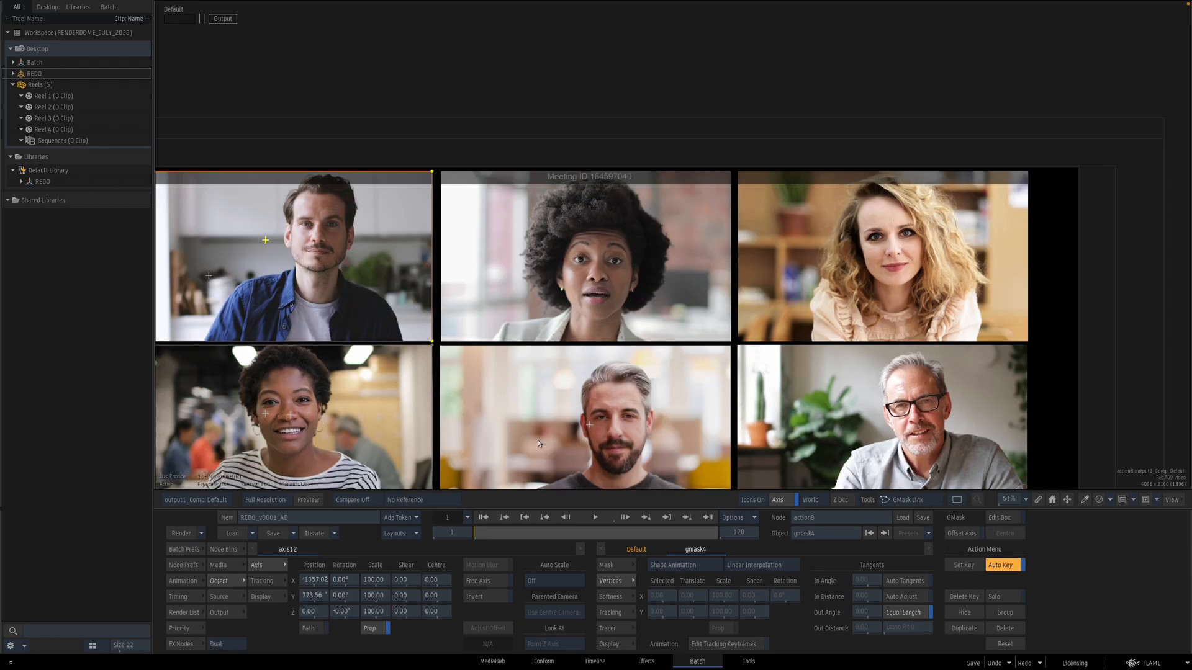
{"action": "left_click_drag", "start_coordinate": [330, 583], "coordinate": [727, 522]}
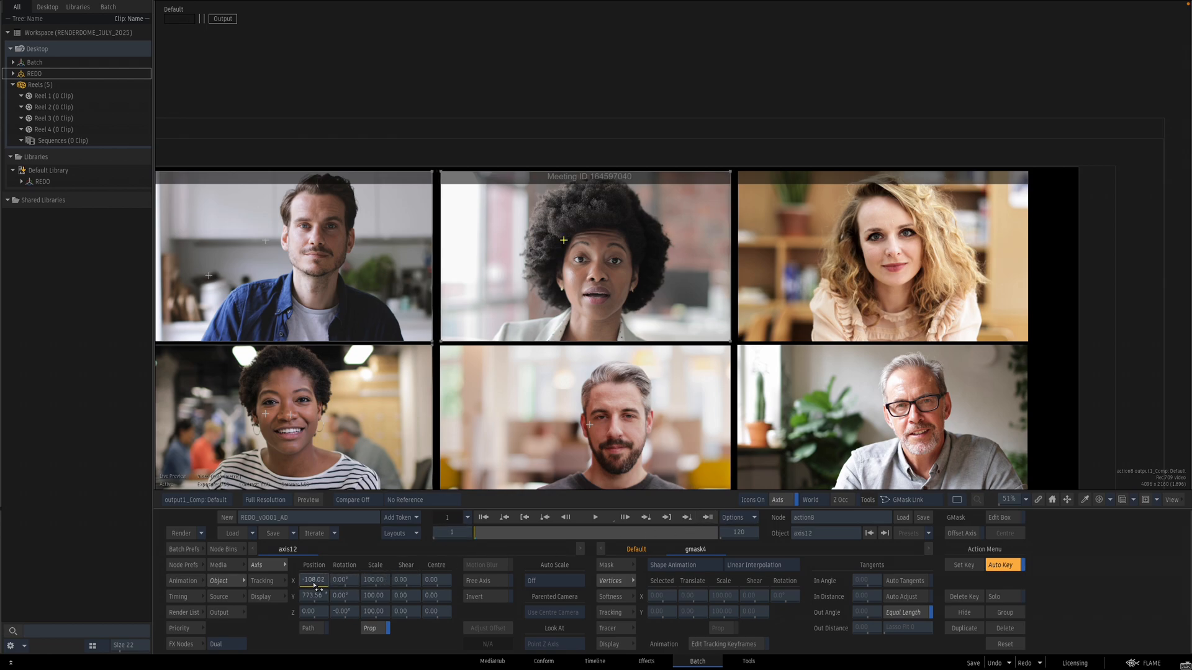
{"action": "key", "text": "F4"}
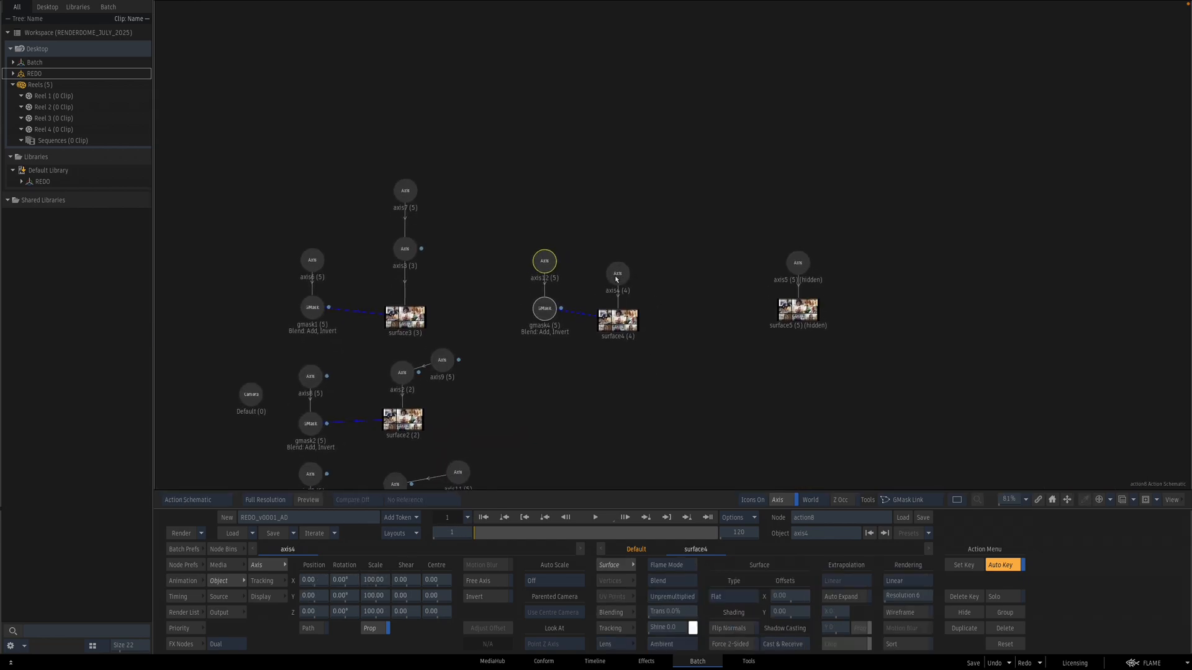
Step: Track the top-row middle participant's face for axis4 in the stabilizer with auto update reference turned off
{"action": "key", "text": "F1"}
{"action": "left_click", "coordinate": [262, 581]}
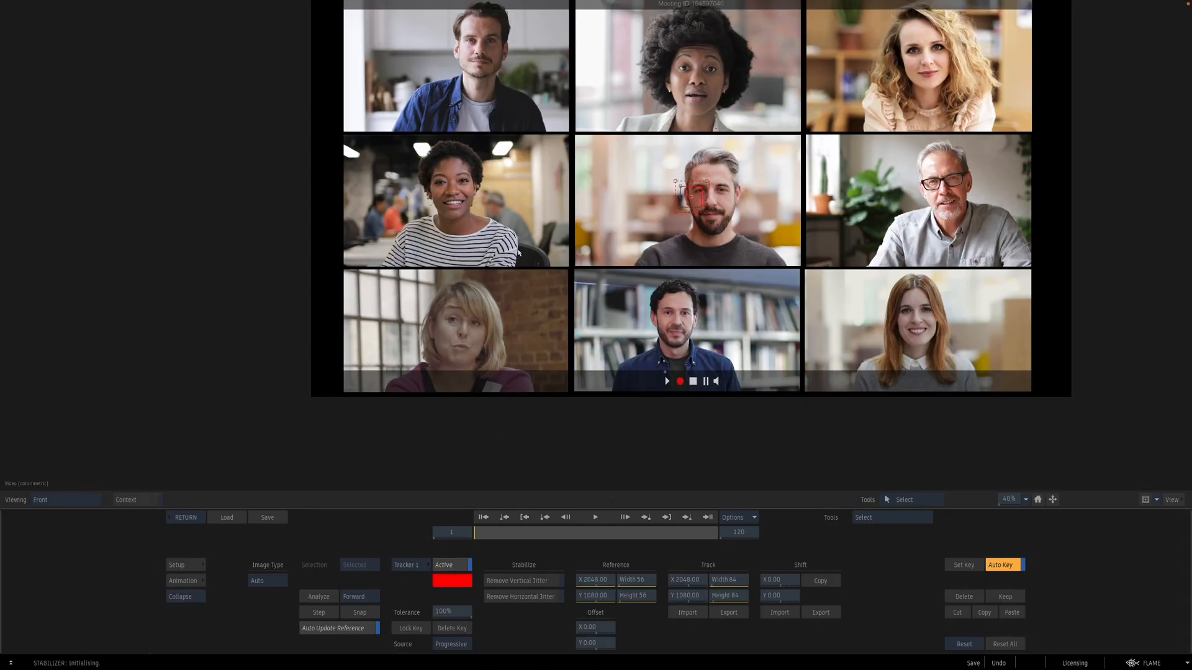
{"action": "left_click", "coordinate": [339, 628]}
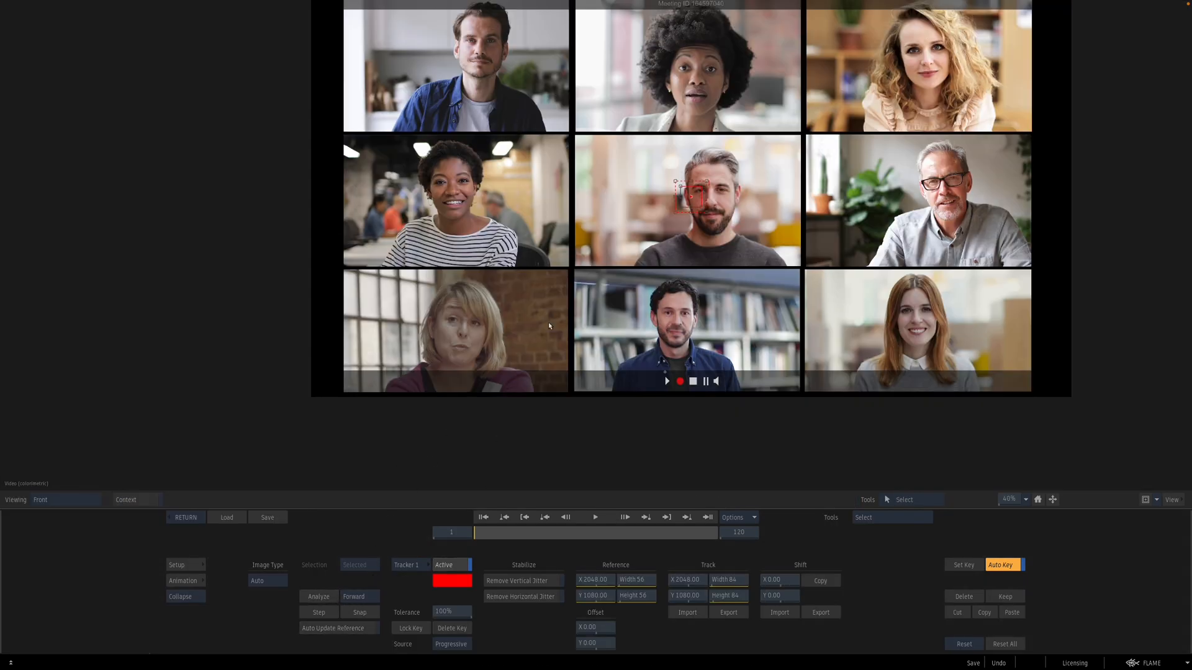
{"action": "left_click_drag", "start_coordinate": [684, 198], "coordinate": [768, 106]}
{"action": "left_click", "coordinate": [319, 597]}
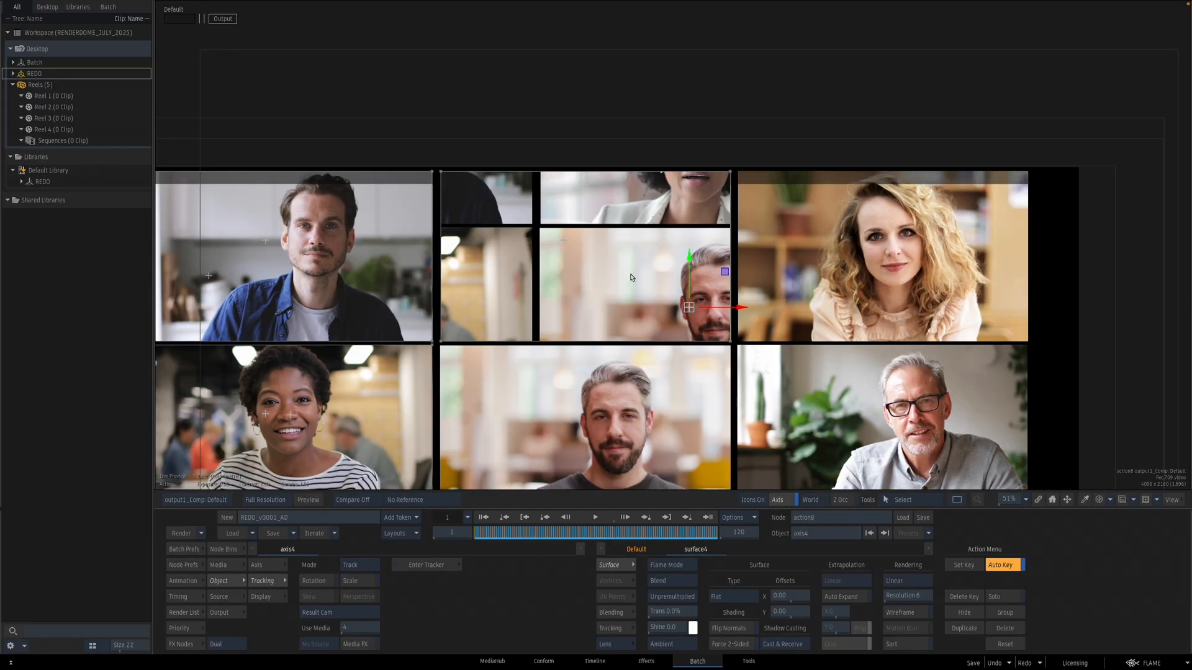
Step: Invert axis4's tracking so the tile is stabilised
{"action": "key", "text": "grave"}
{"action": "key", "text": "grave"}
{"action": "left_click", "coordinate": [271, 568]}
{"action": "left_click", "coordinate": [479, 599]}
{"action": "key", "text": "grave"}
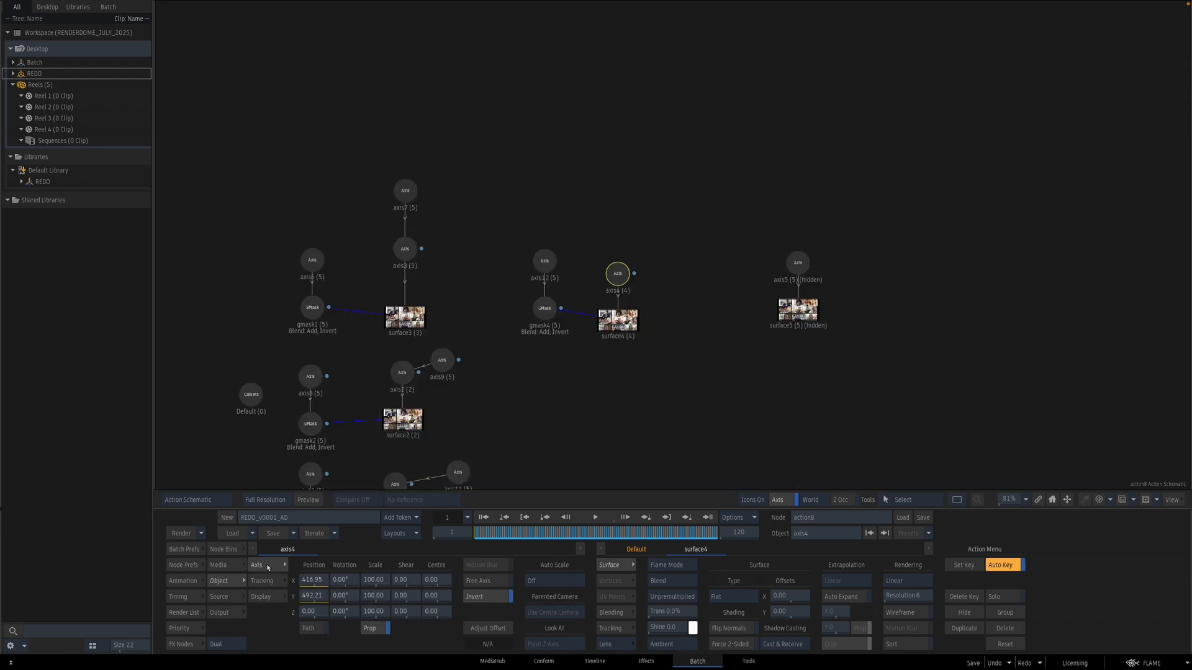
Step: Add a new axis parented to axis4 and centre it on the top-middle participant's face
{"action": "left_click", "coordinate": [235, 550]}
{"action": "left_click_drag", "start_coordinate": [557, 576], "coordinate": [675, 231]}
{"action": "left_click_drag", "start_coordinate": [632, 268], "coordinate": [619, 274]}
{"action": "left_click", "coordinate": [678, 236]}
{"action": "key", "text": "F4"}
{"action": "scroll", "coordinate": [700, 386], "scroll_direction": "down", "scroll_amount": 2}
{"action": "left_click_drag", "start_coordinate": [633, 375], "coordinate": [636, 237]}
{"action": "key", "text": "c"}
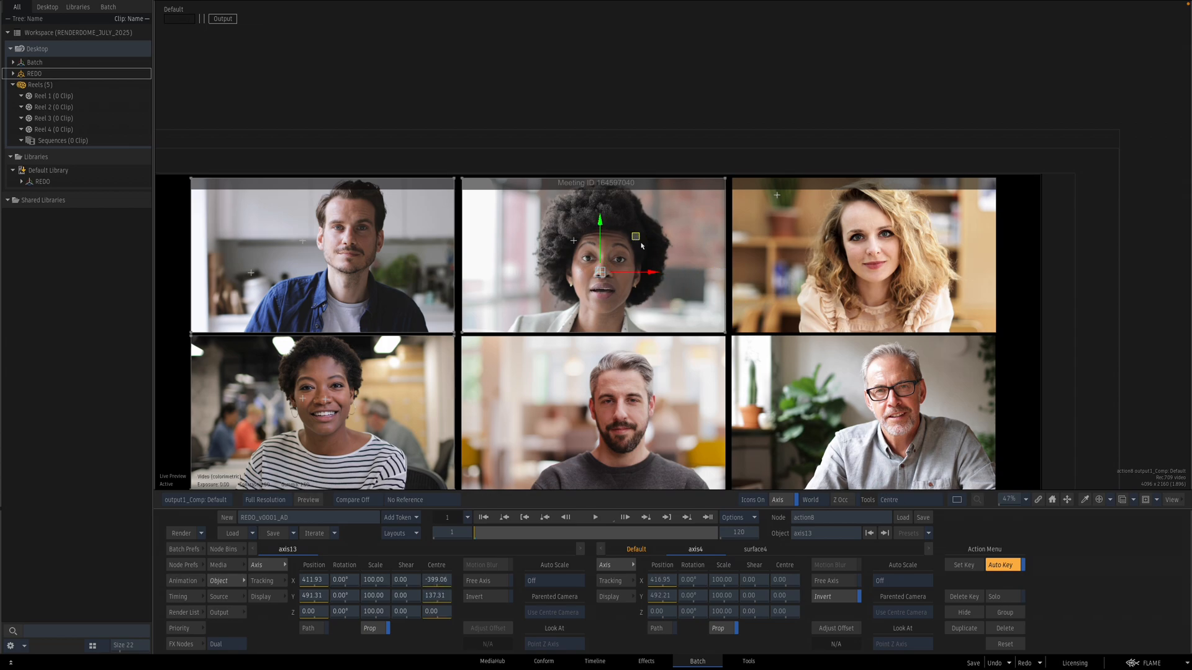
Step: Set axis13's scale to 110 and nudge its position slightly
{"action": "left_click", "coordinate": [374, 581]}
{"action": "type", "text": "11"}
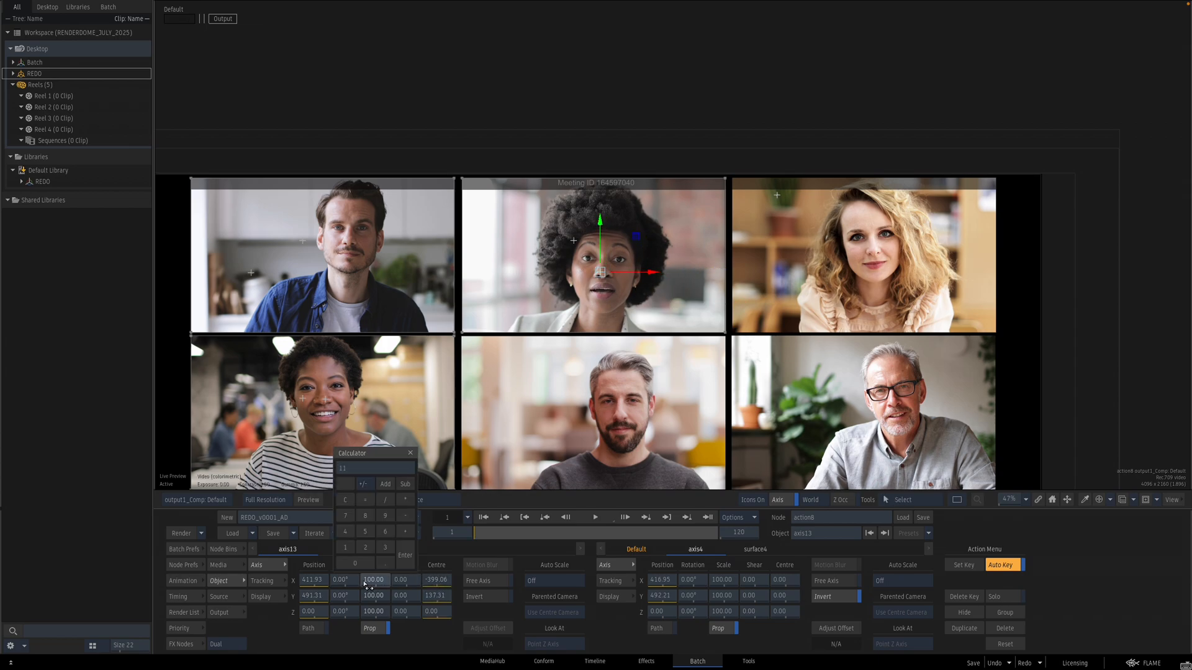
{"action": "type", "text": "0"}
{"action": "key", "text": "Return"}
{"action": "left_click_drag", "start_coordinate": [642, 246], "coordinate": [640, 236]}
{"action": "left_click_drag", "start_coordinate": [487, 538], "coordinate": [389, 521]}
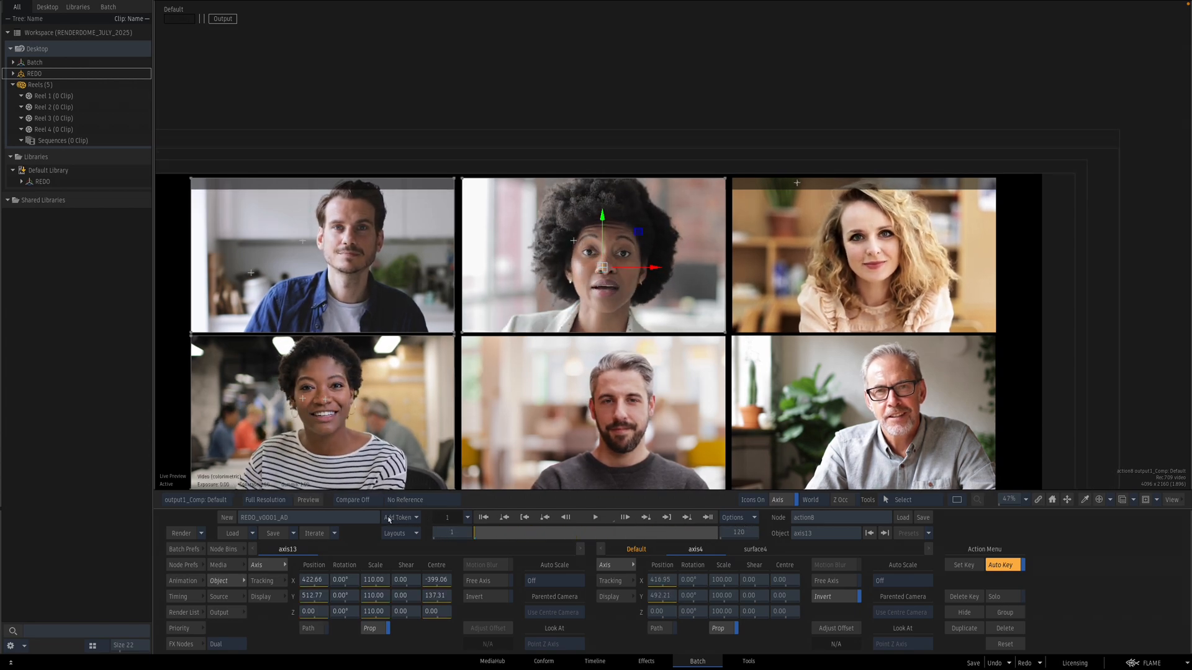
{"action": "left_click", "coordinate": [374, 586]}
{"action": "left_click", "coordinate": [436, 597]}
{"action": "left_click", "coordinate": [434, 612]}
{"action": "left_click", "coordinate": [322, 611]}
{"action": "left_click", "coordinate": [321, 597]}
{"action": "key", "text": "grave"}
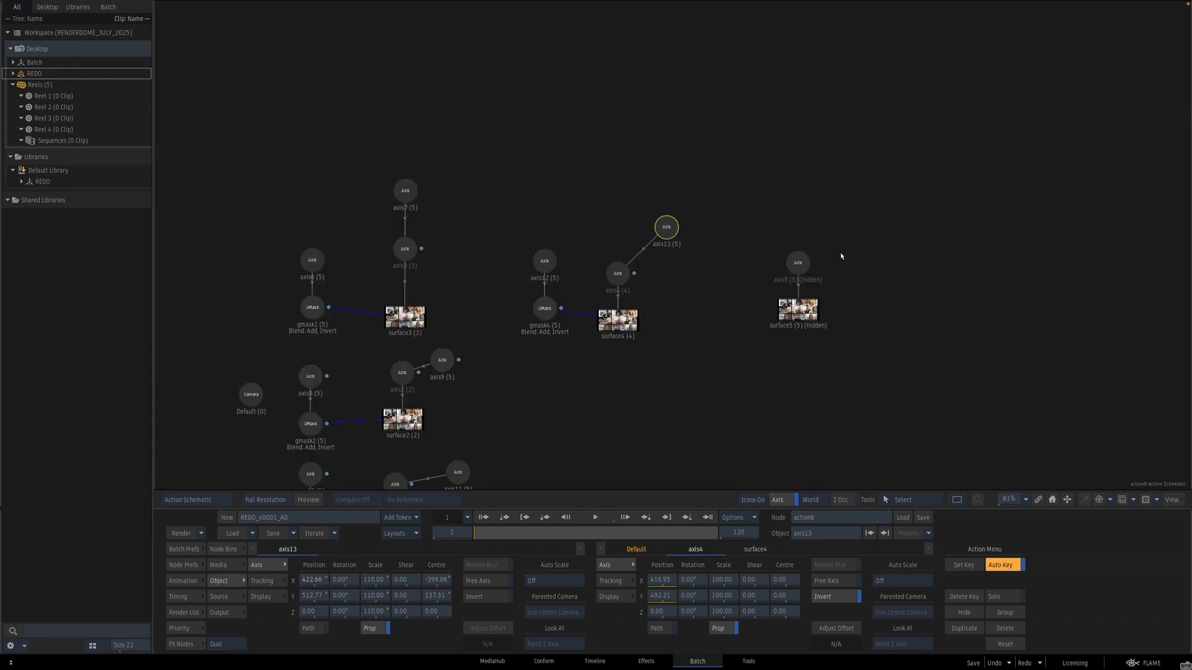
Step: Copy axis12's GMask with its axis, paste a duplicate and connect it to surface5
{"action": "left_click_drag", "start_coordinate": [846, 307], "coordinate": [665, 311]}
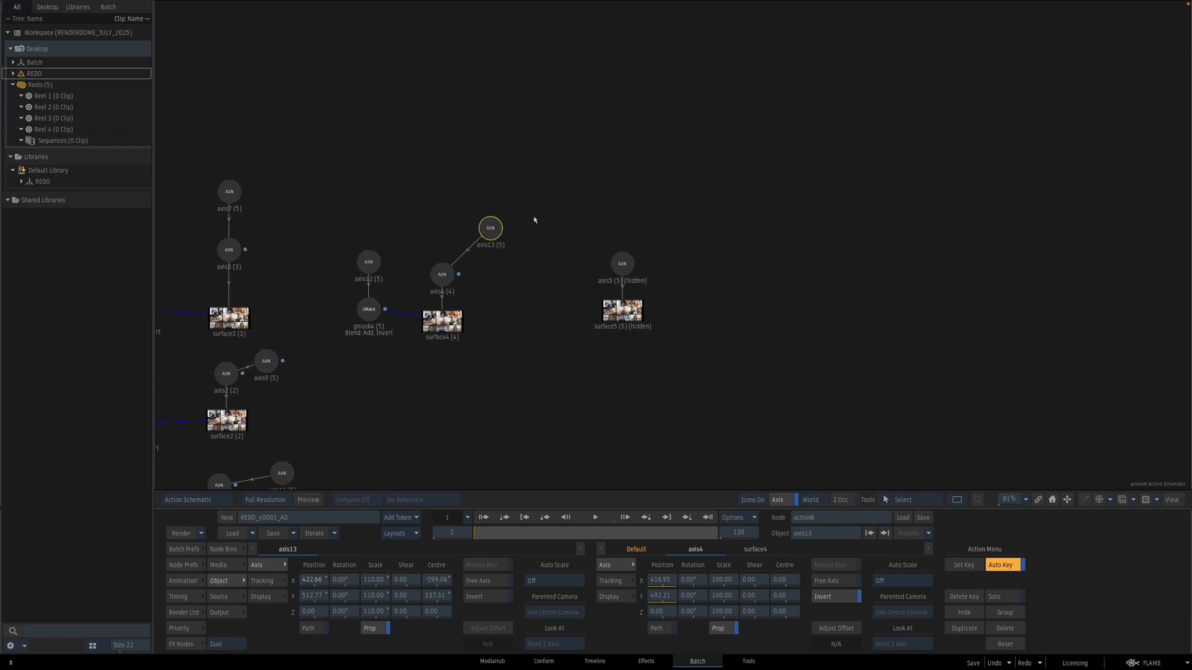
{"action": "left_click_drag", "start_coordinate": [323, 218], "coordinate": [402, 347]}
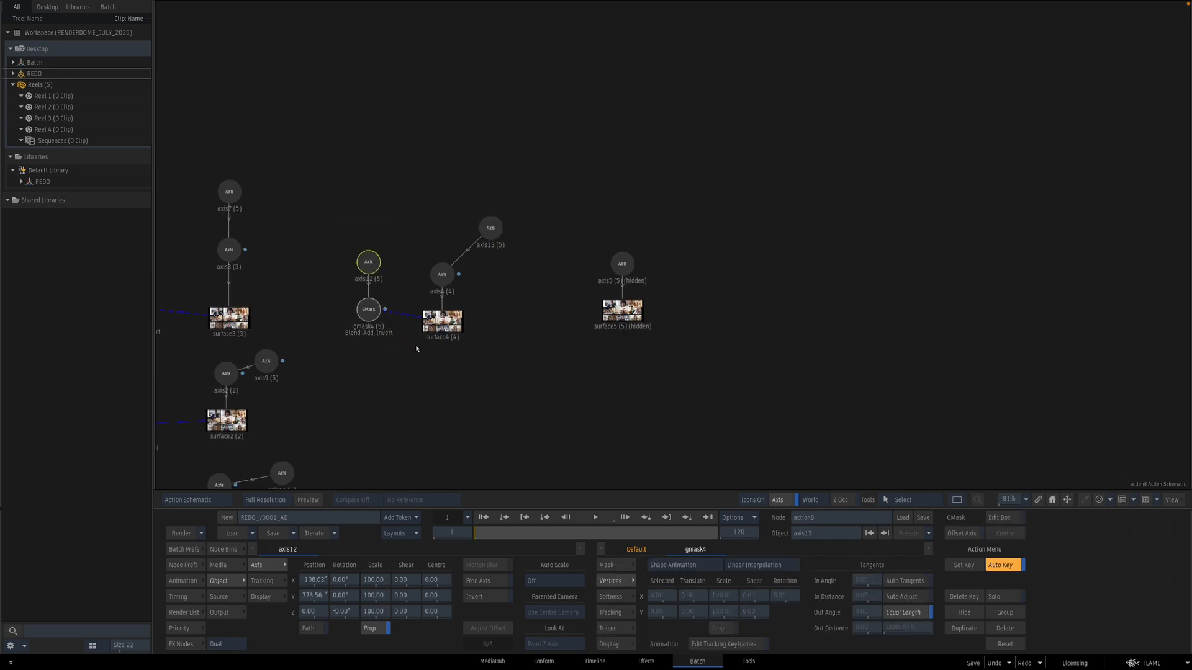
{"action": "key", "text": "ctrl+c"}
{"action": "key", "text": "ctrl+v"}
{"action": "left_click_drag", "start_coordinate": [430, 237], "coordinate": [568, 260]}
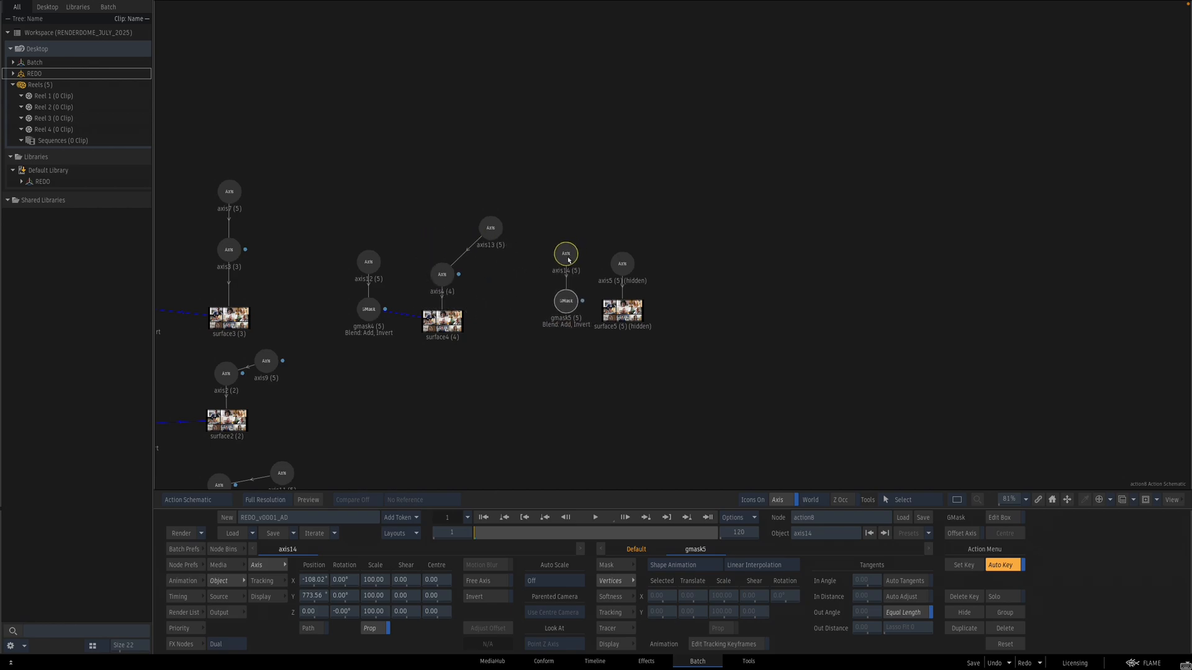
{"action": "left_click", "coordinate": [584, 333]}
Step: Move axis14's mask onto the top-row right tile, X about 1140
{"action": "left_click", "coordinate": [567, 255]}
{"action": "key", "text": "F4"}
{"action": "left_click_drag", "start_coordinate": [312, 585], "coordinate": [731, 510]}
{"action": "left_click_drag", "start_coordinate": [844, 374], "coordinate": [784, 365], "text": "ctrl"}
{"action": "key", "text": "Escape"}
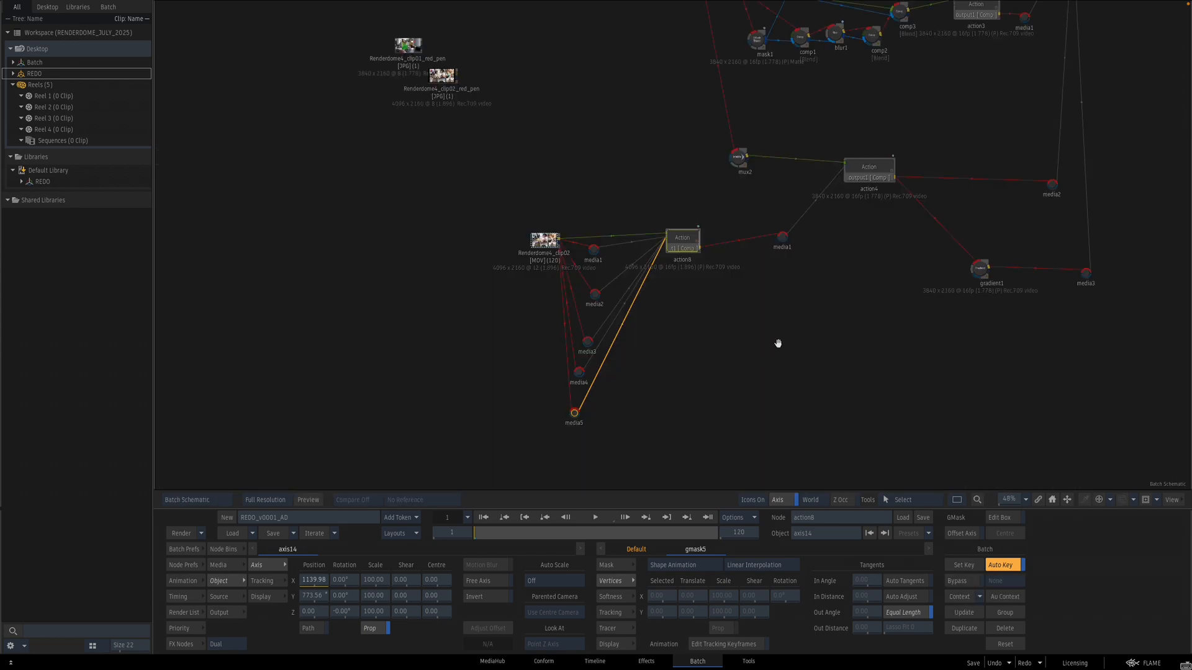
{"action": "key", "text": "Escape"}
{"action": "key", "text": "grave"}
{"action": "key", "text": "Tab"}
{"action": "key", "text": "Escape"}
{"action": "key", "text": "Tab"}
{"action": "key", "text": "Escape"}
{"action": "key", "text": "grave"}
{"action": "double_click", "coordinate": [688, 305]}
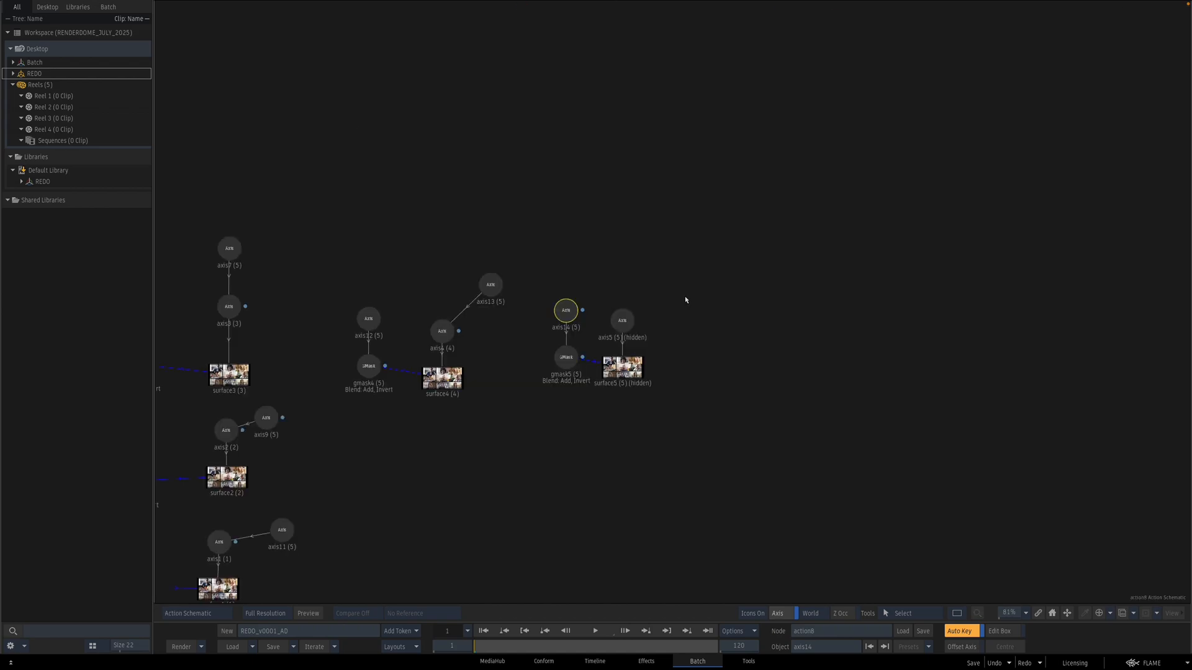
{"action": "key", "text": "shift+Down"}
{"action": "left_click", "coordinate": [633, 442]}
{"action": "key", "text": "Tab"}
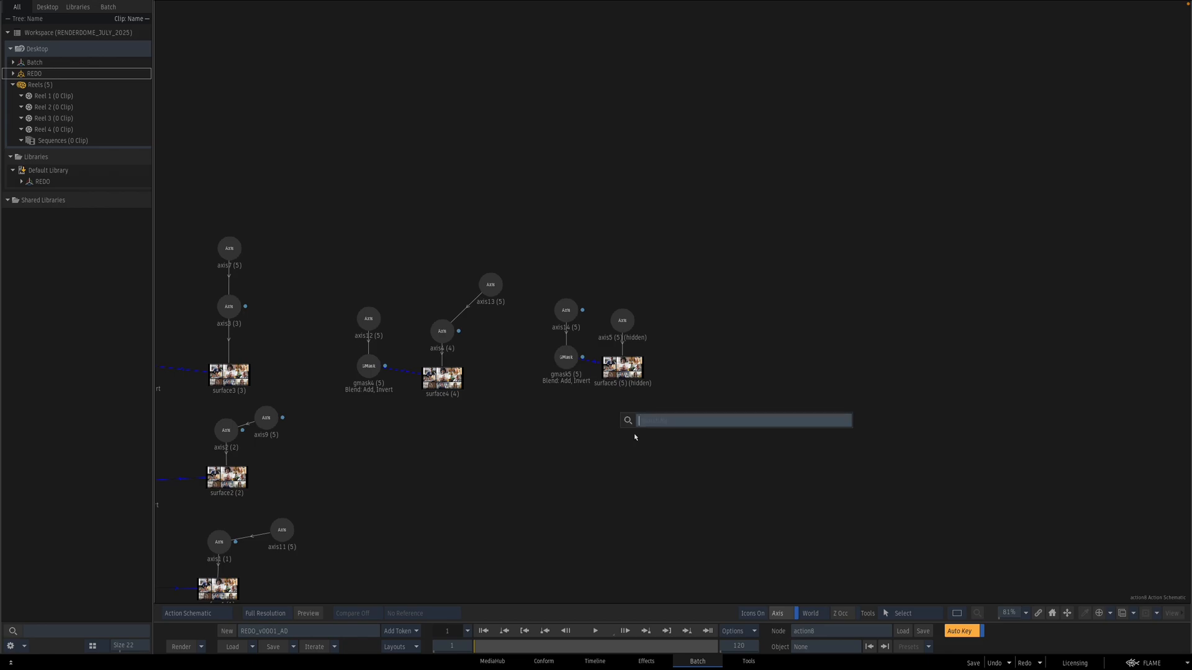
{"action": "left_click", "coordinate": [592, 472]}
{"action": "key", "text": "Escape"}
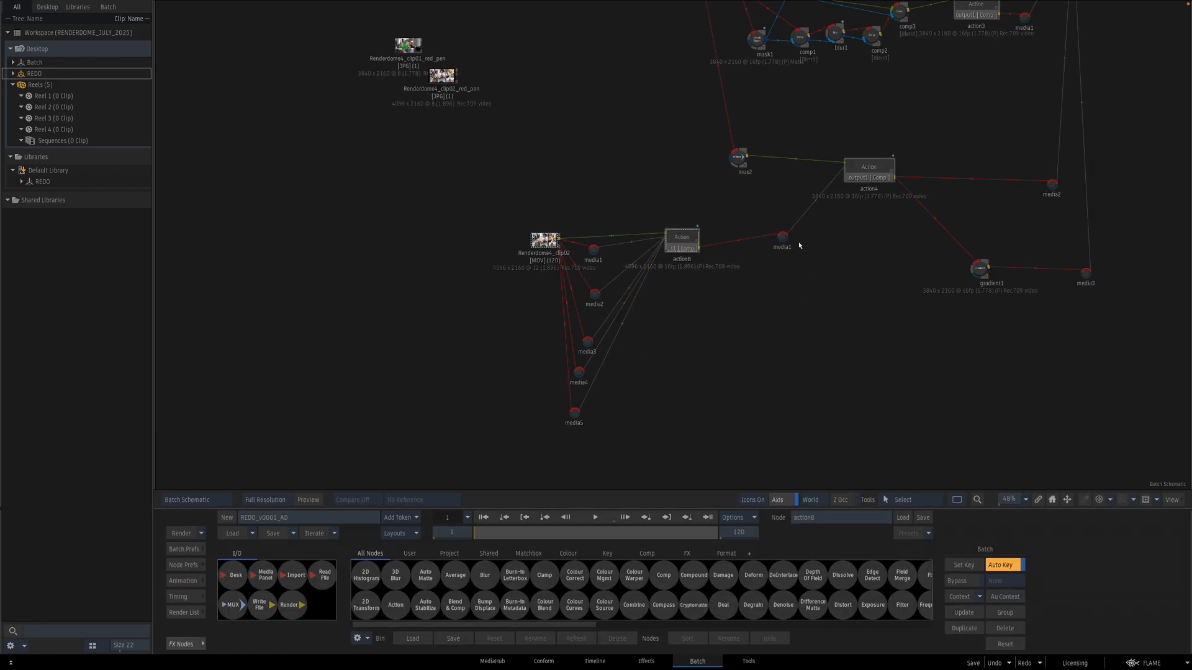
{"action": "key", "text": "Escape"}
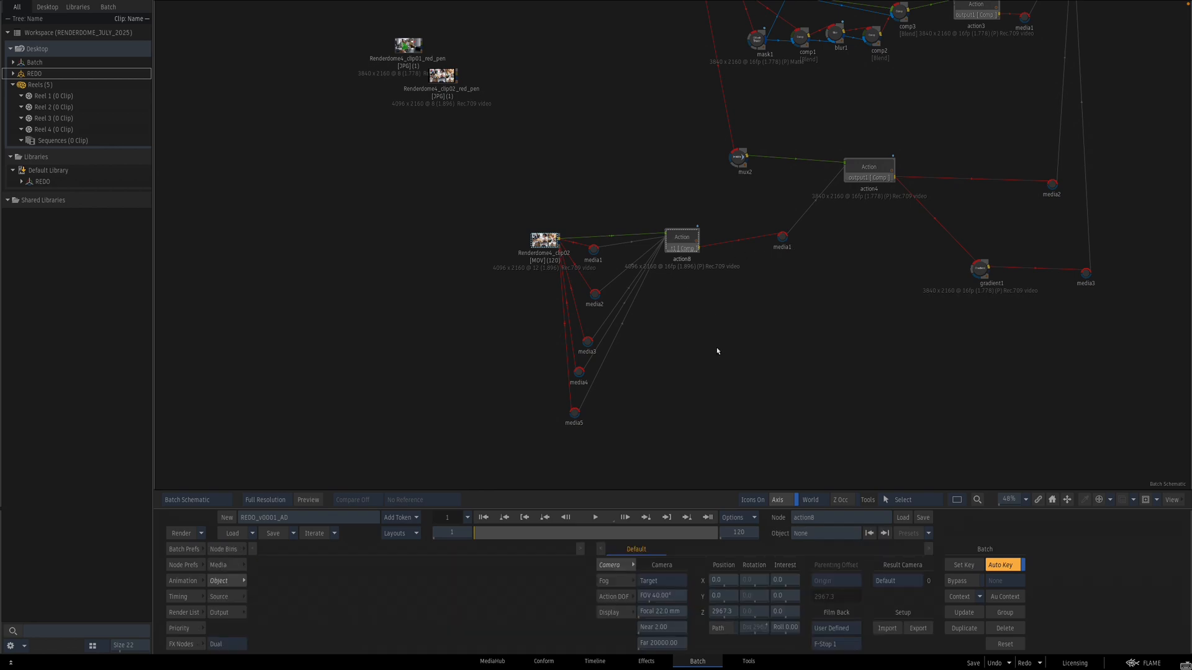
{"action": "key", "text": "Escape"}
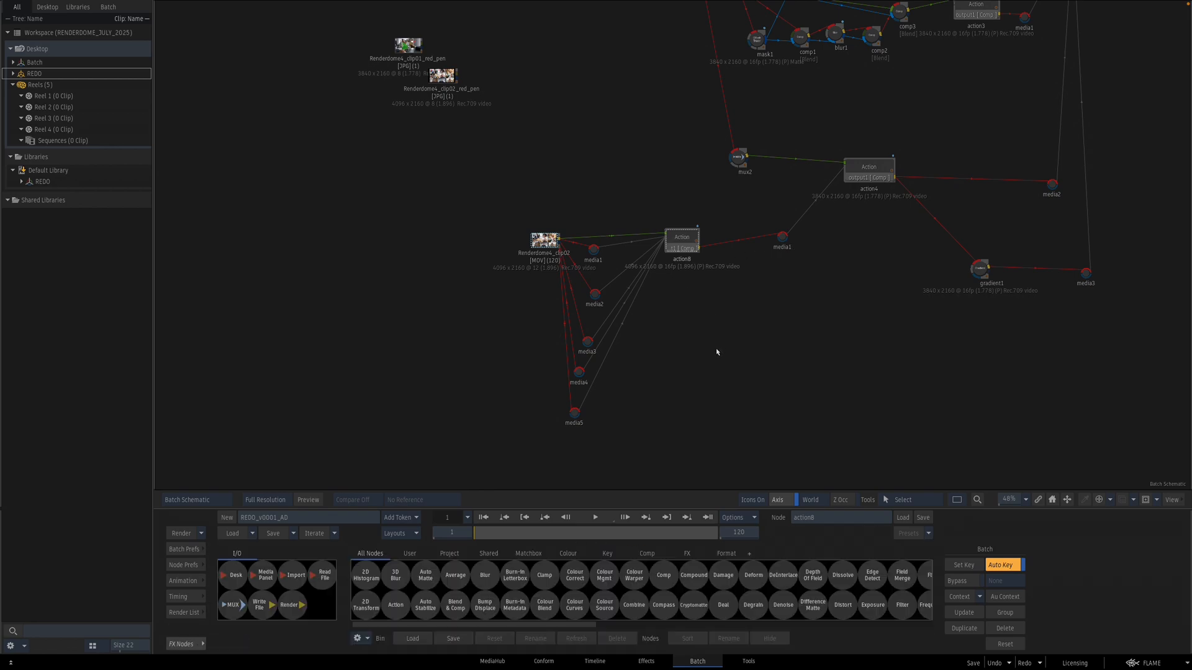
Step: Track the top-row right participant's face for axis5 in the stabilizer
{"action": "double_click", "coordinate": [689, 243]}
{"action": "key", "text": "F8"}
{"action": "left_click_drag", "start_coordinate": [814, 298], "coordinate": [753, 291]}
{"action": "left_click", "coordinate": [563, 301]}
{"action": "key", "text": "F4"}
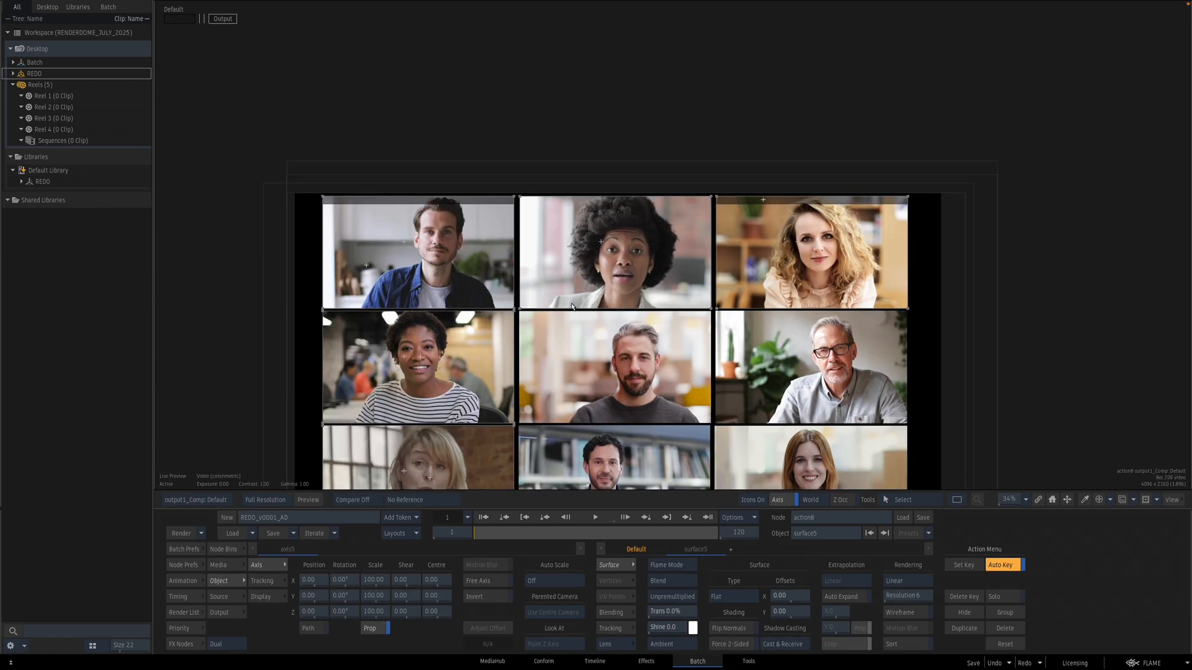
{"action": "key", "text": "F8"}
{"action": "left_click", "coordinate": [555, 256]}
{"action": "key", "text": "F4"}
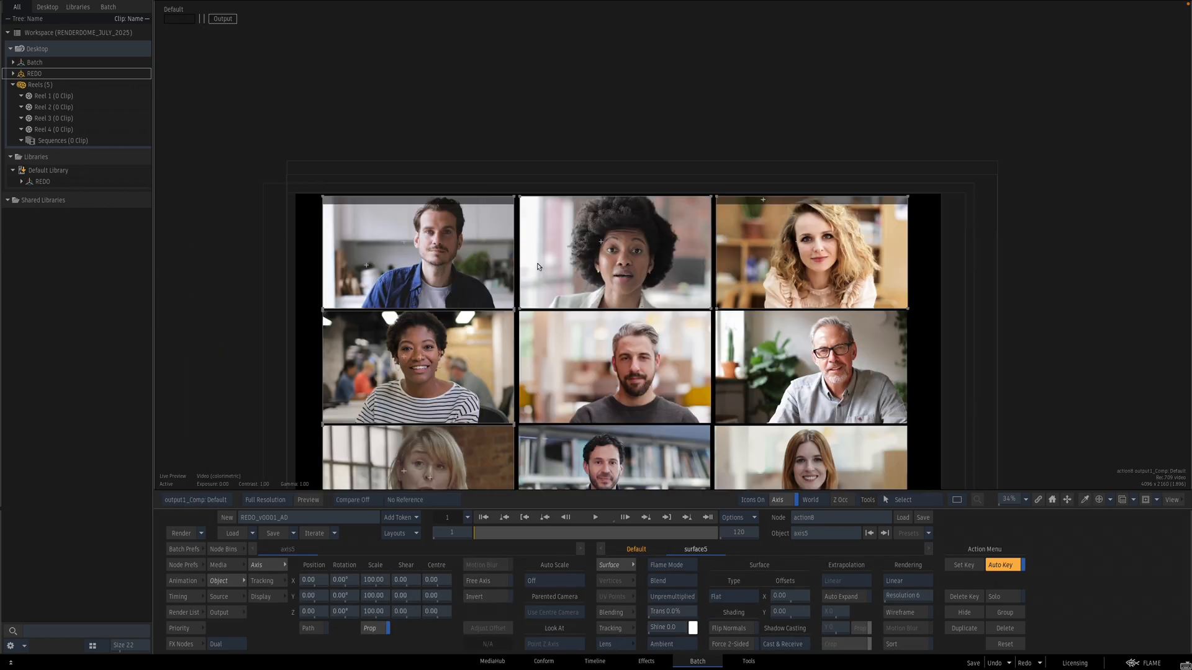
{"action": "left_click", "coordinate": [262, 581]}
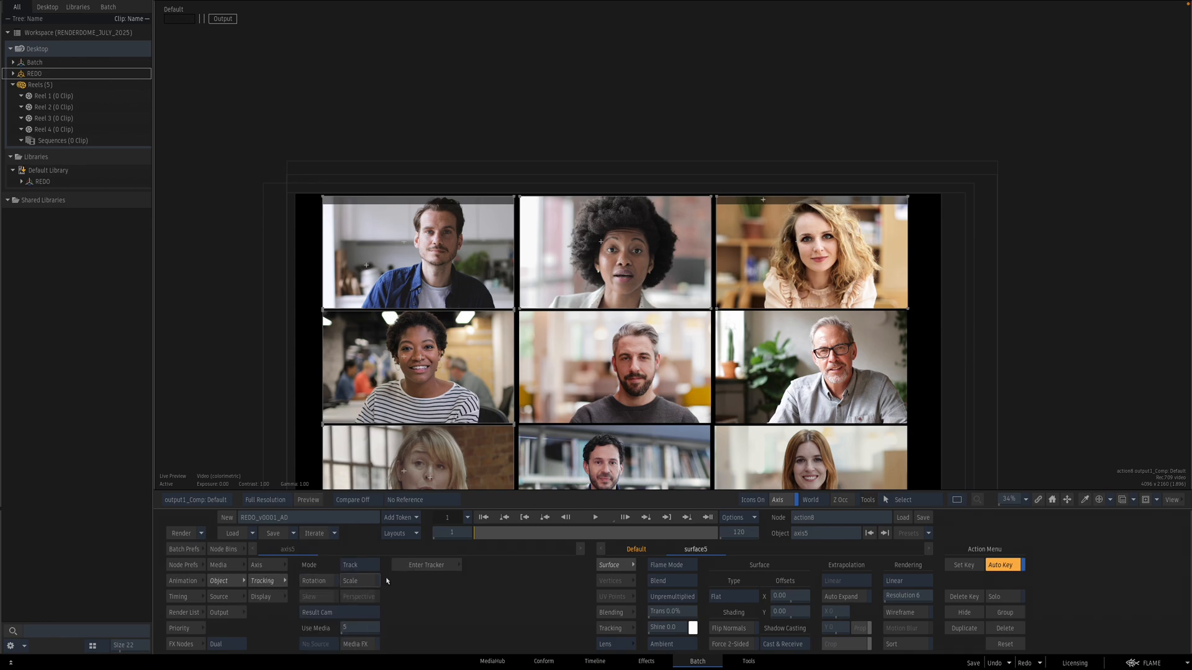
{"action": "left_click", "coordinate": [430, 565]}
{"action": "left_click_drag", "start_coordinate": [691, 197], "coordinate": [845, 64]}
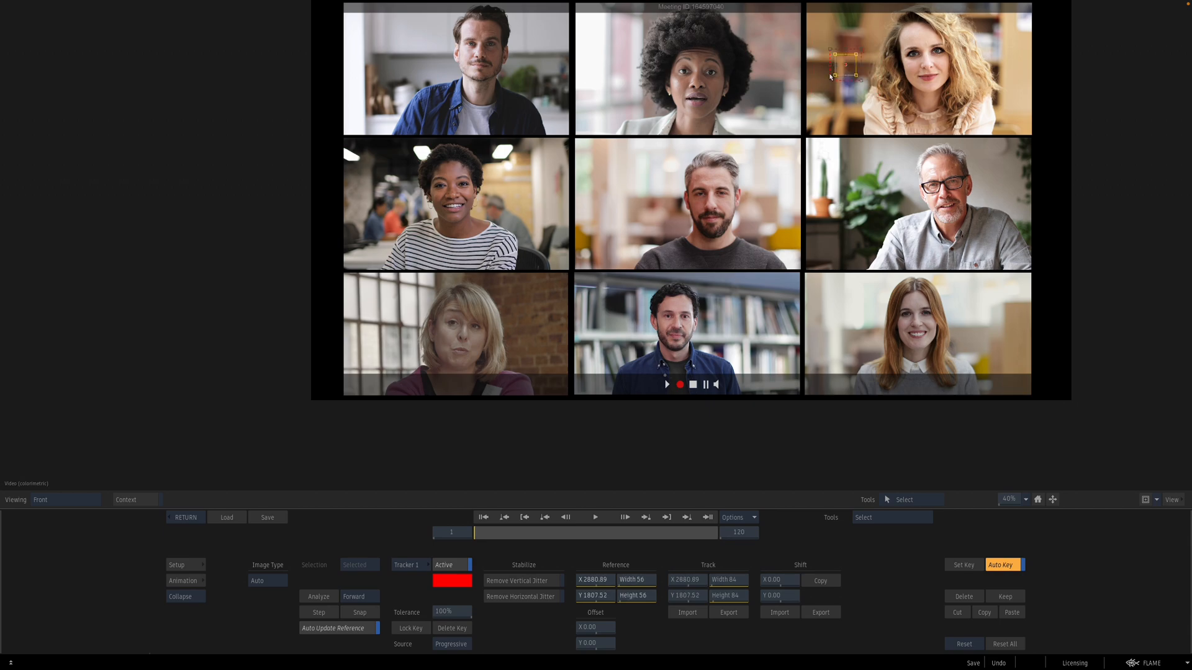
{"action": "left_click", "coordinate": [337, 596]}
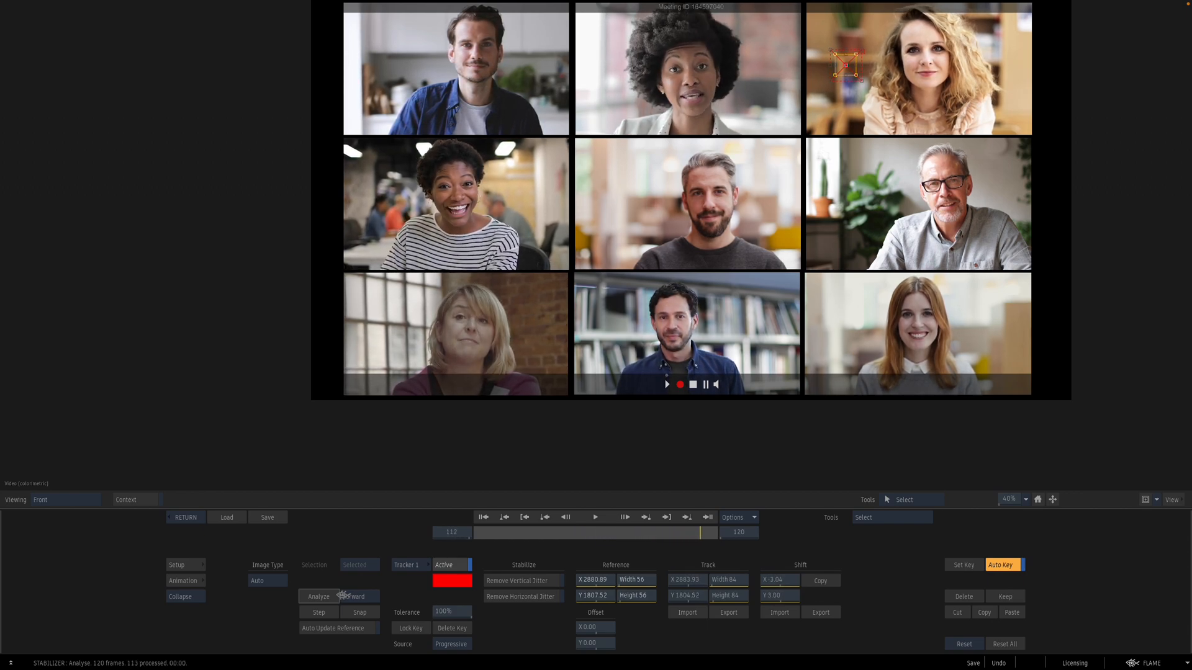
{"action": "left_click", "coordinate": [185, 517]}
Step: Add a new axis parented to axis5 and centre it on the top-right participant's face
{"action": "left_click_drag", "start_coordinate": [850, 259], "coordinate": [600, 274]}
{"action": "key", "text": "Escape"}
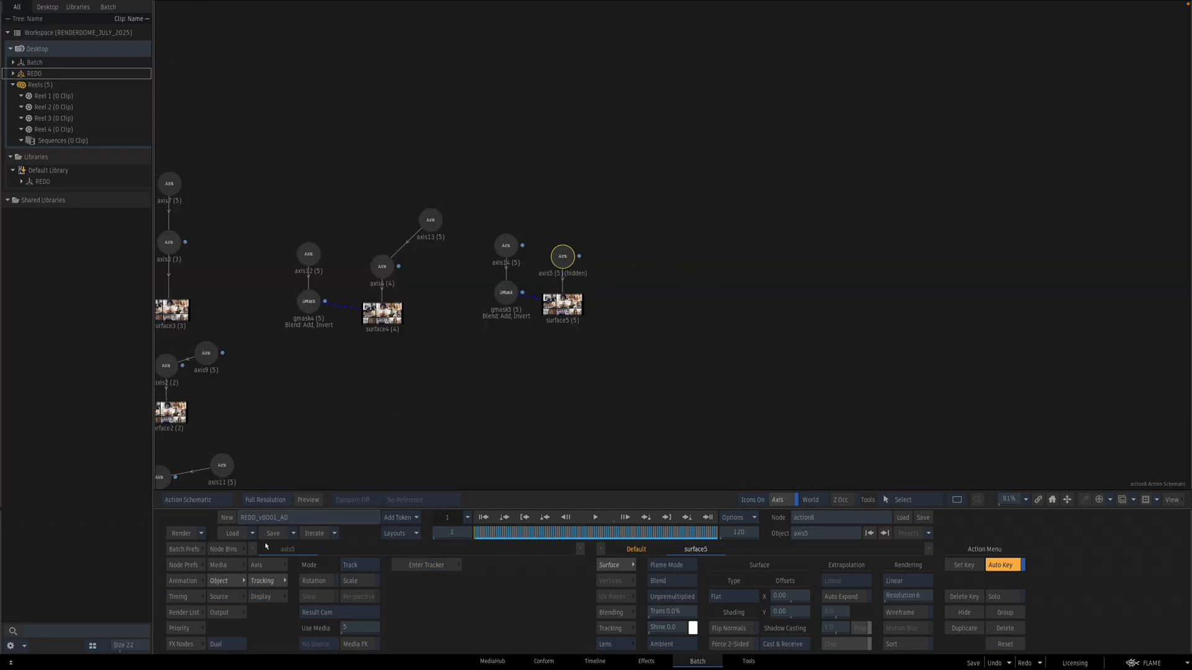
{"action": "left_click", "coordinate": [268, 565]}
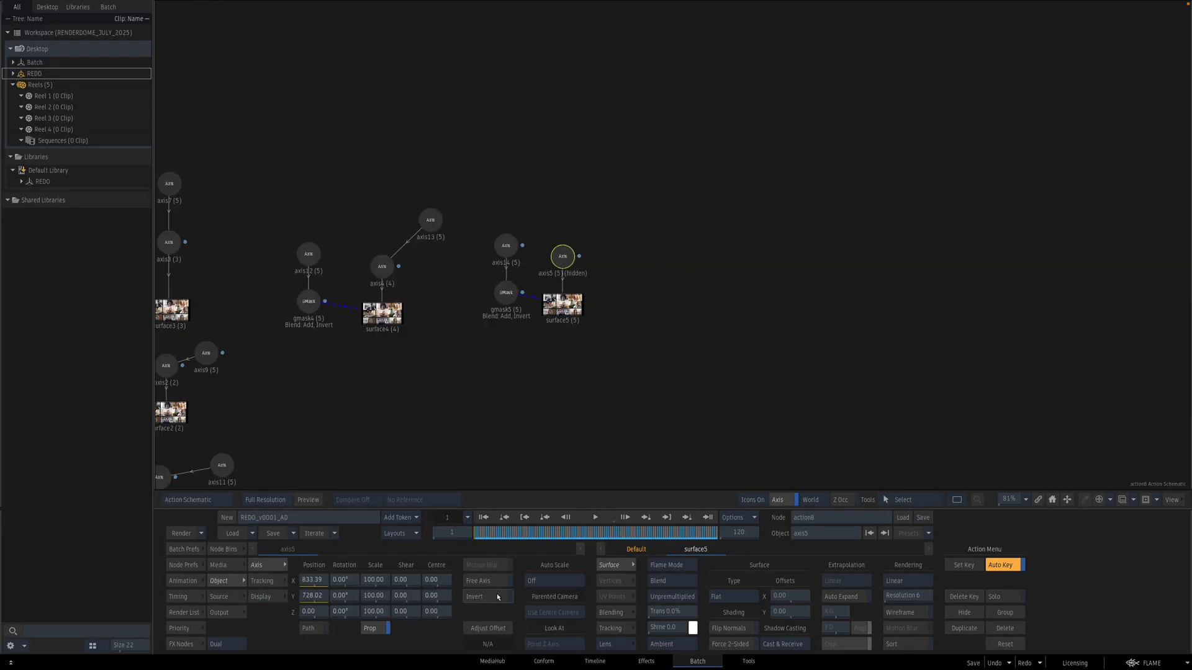
{"action": "left_click", "coordinate": [225, 549]}
{"action": "left_click_drag", "start_coordinate": [565, 578], "coordinate": [628, 191]}
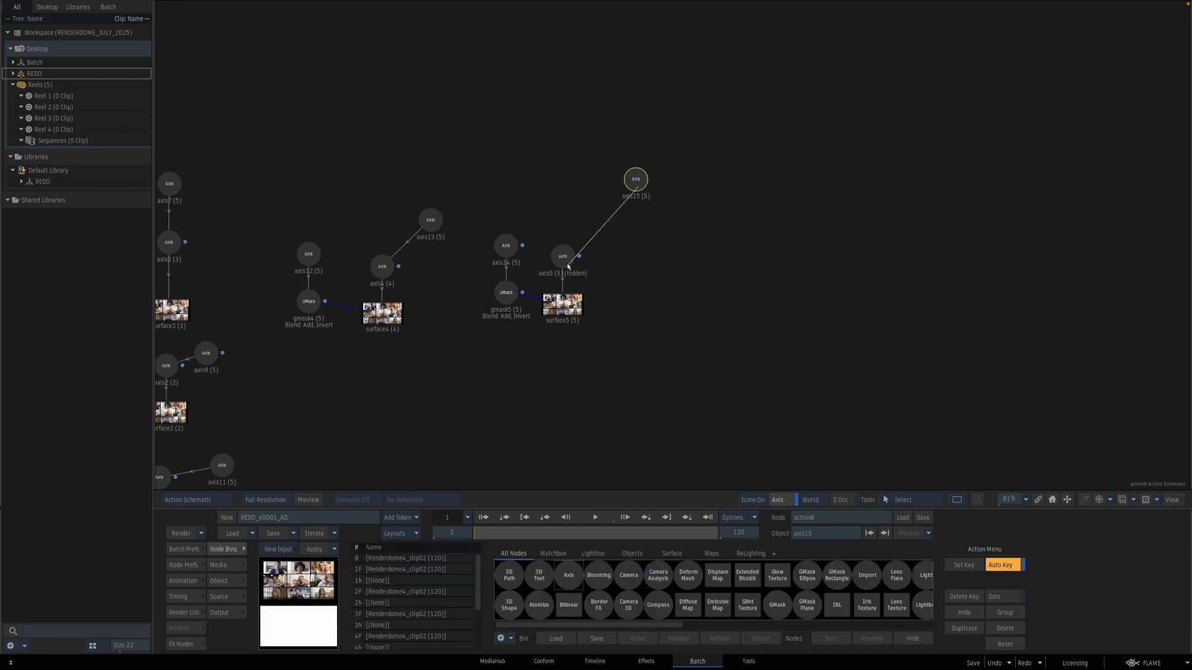
{"action": "double_click", "coordinate": [635, 181]}
{"action": "key", "text": "F4"}
{"action": "left_click_drag", "start_coordinate": [404, 348], "coordinate": [610, 228]}
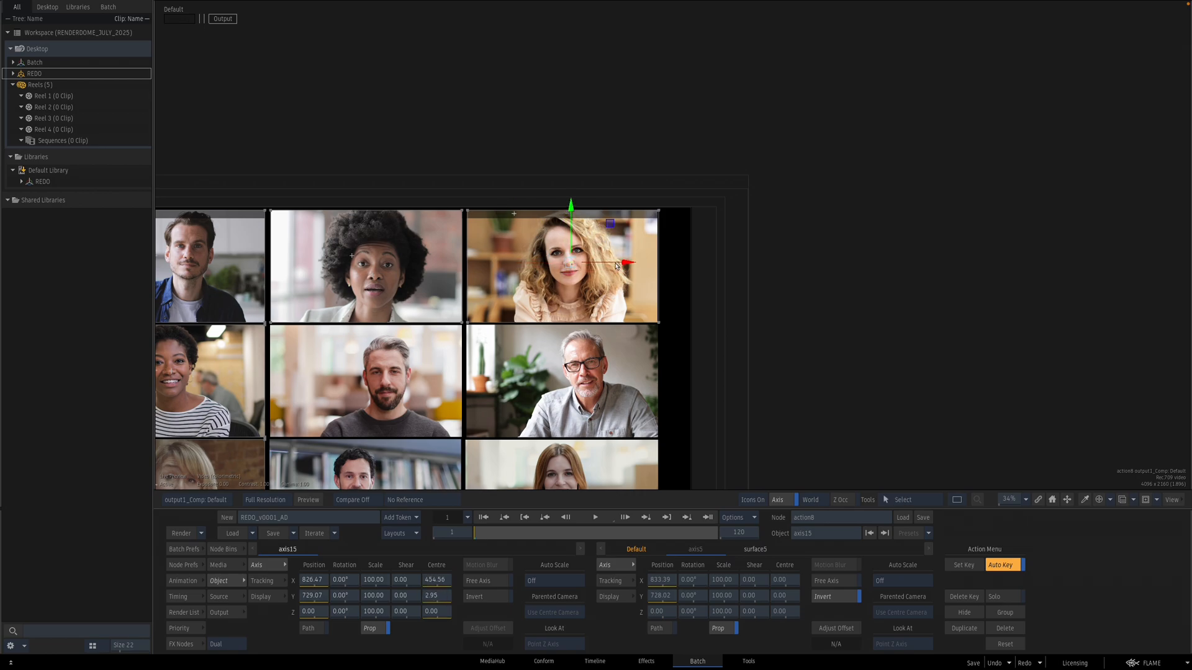
Step: Set axis15's scale to 113 and nudge its position slightly
{"action": "left_click_drag", "start_coordinate": [380, 581], "coordinate": [415, 542]}
{"action": "left_click_drag", "start_coordinate": [610, 224], "coordinate": [612, 218]}
{"action": "left_click_drag", "start_coordinate": [535, 337], "coordinate": [666, 366]}
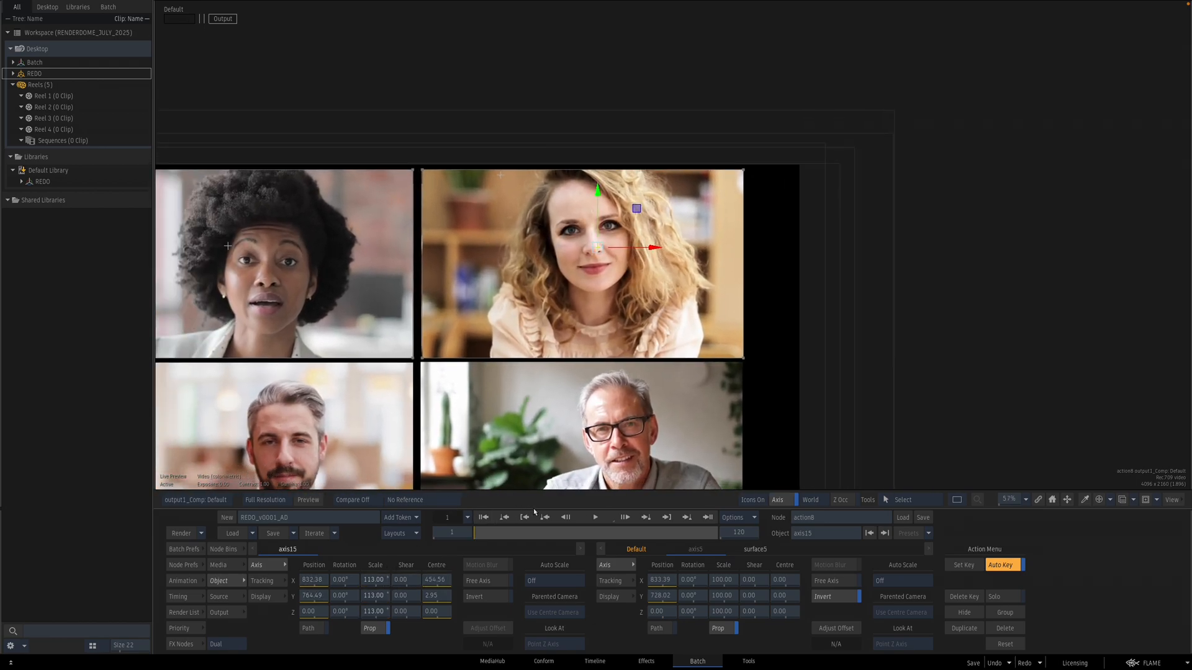
{"action": "left_click_drag", "start_coordinate": [488, 534], "coordinate": [341, 508]}
{"action": "key", "text": "Escape"}
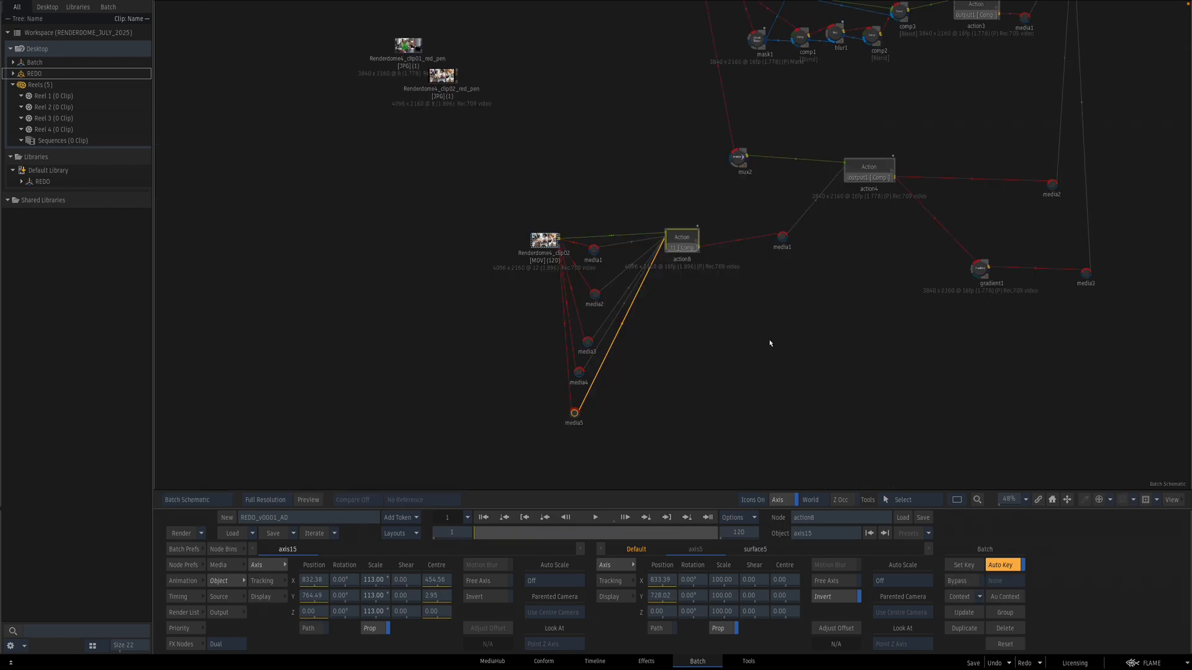
Step: Add a Colour Source node to the batch schematic and set it to black
{"action": "left_click_drag", "start_coordinate": [793, 345], "coordinate": [796, 327]}
{"action": "left_click", "coordinate": [182, 644]}
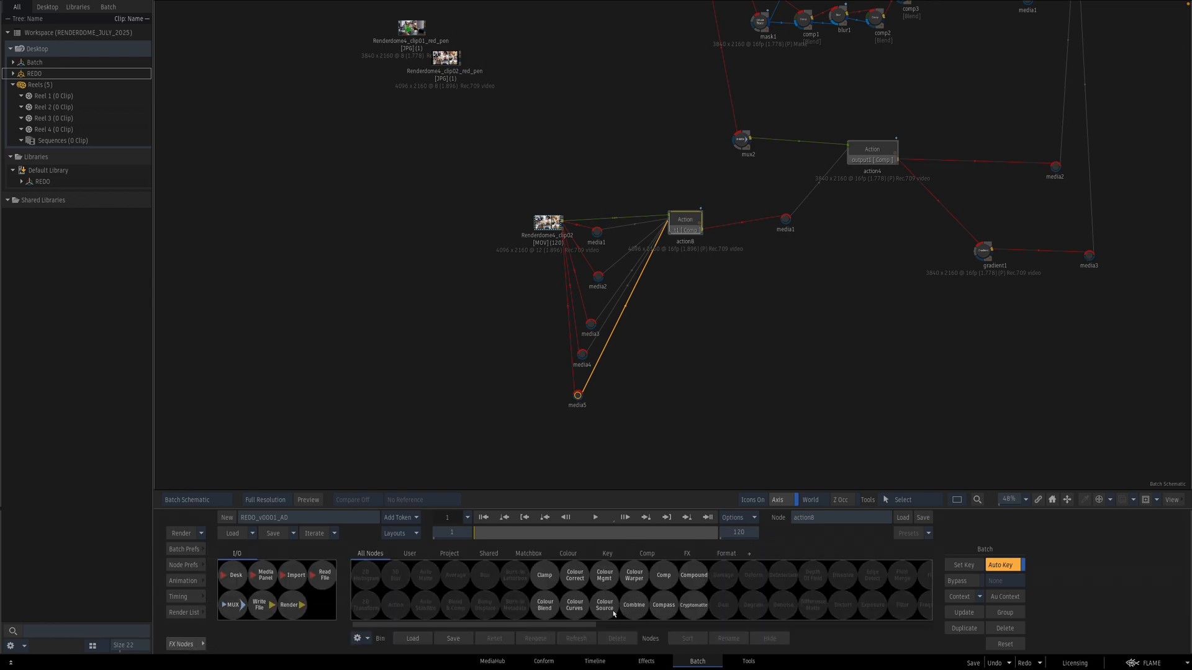
{"action": "left_click_drag", "start_coordinate": [609, 612], "coordinate": [623, 323]}
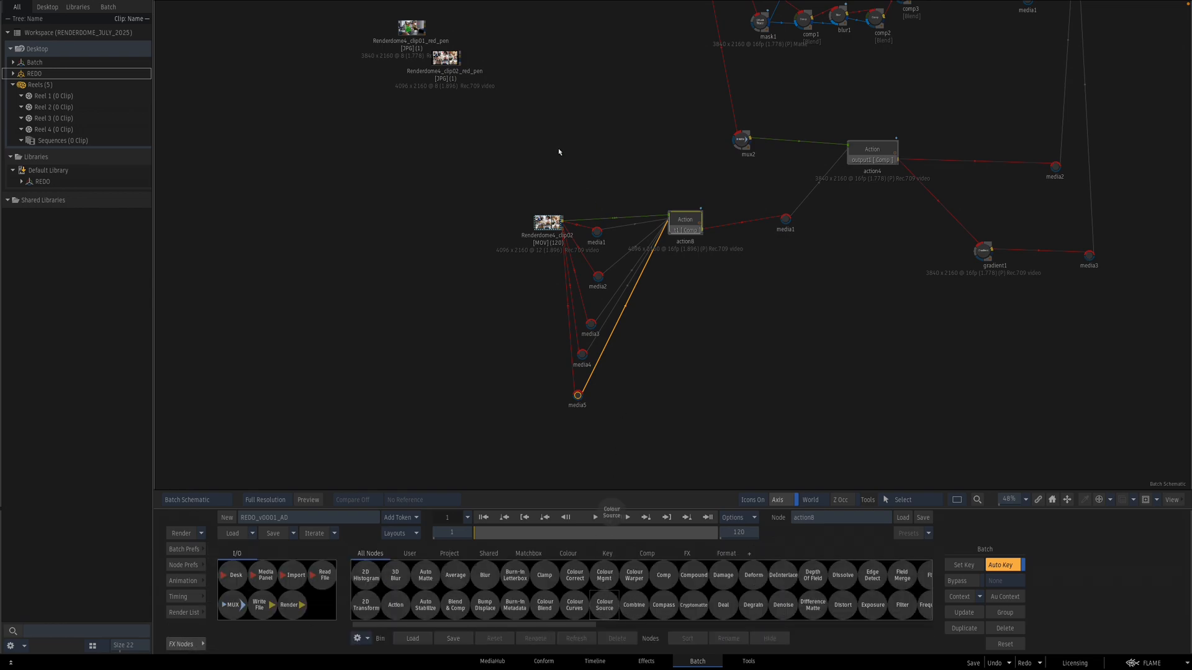
{"action": "left_click_drag", "start_coordinate": [559, 152], "coordinate": [560, 152]}
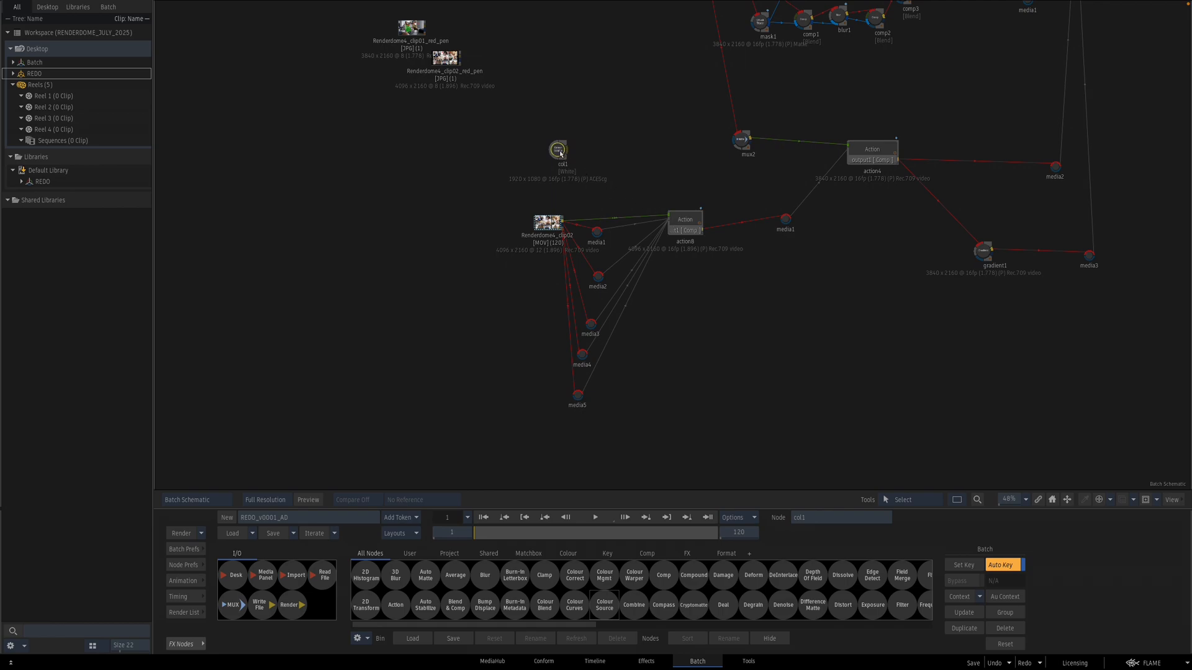
{"action": "double_click", "coordinate": [560, 154]}
{"action": "left_click", "coordinate": [550, 569]}
Step: Connect the black Colour Source to a new media input of action8
{"action": "double_click", "coordinate": [684, 222]}
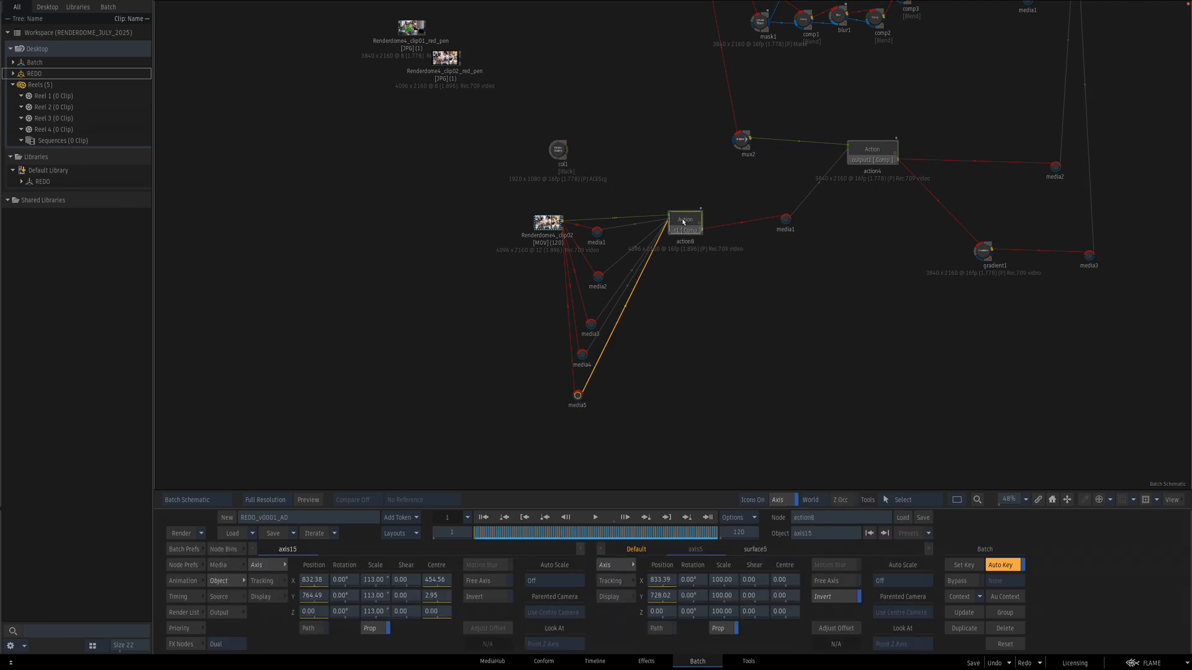
{"action": "key", "text": "n"}
{"action": "left_click_drag", "start_coordinate": [623, 193], "coordinate": [631, 153]}
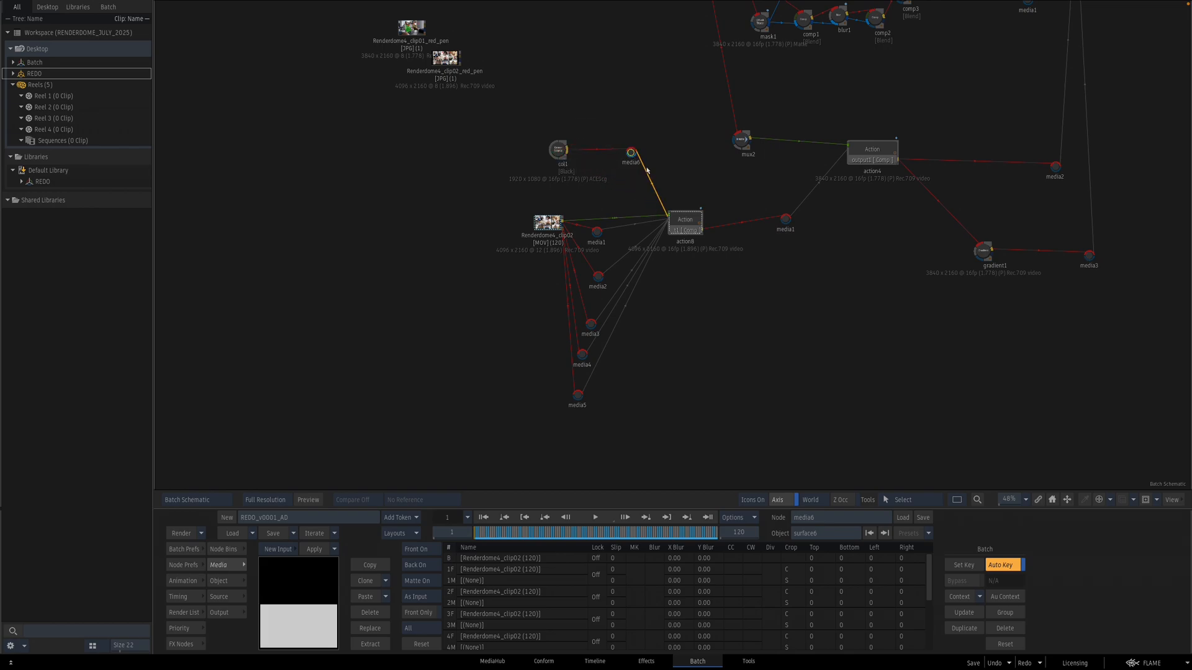
Step: Add a surface for the black colour media in action8 and move it over the strip above the top-row tiles
{"action": "double_click", "coordinate": [683, 223]}
{"action": "left_click", "coordinate": [711, 184]}
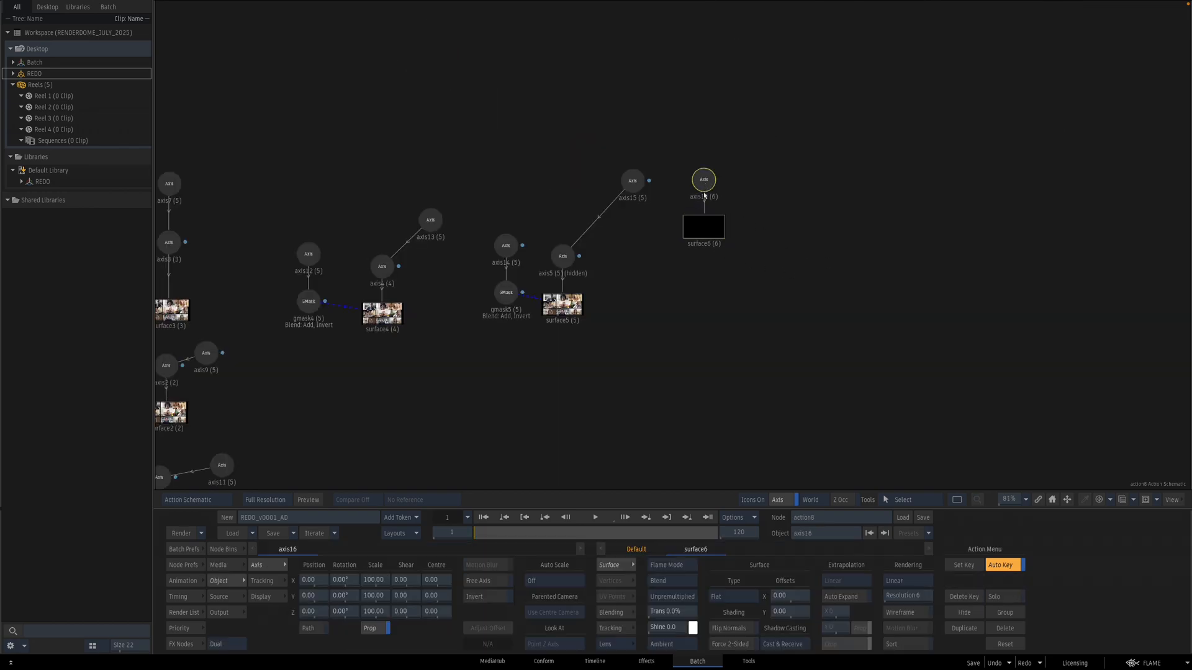
{"action": "key", "text": "F4"}
{"action": "left_click_drag", "start_coordinate": [832, 343], "coordinate": [734, 362]}
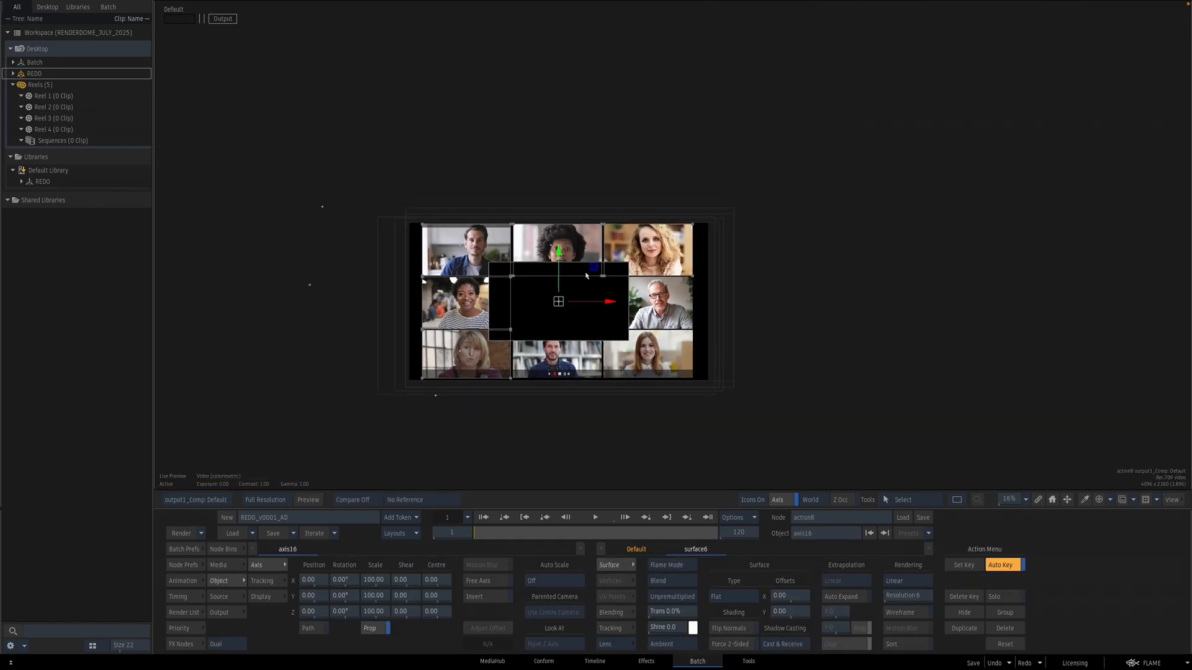
{"action": "left_click_drag", "start_coordinate": [600, 260], "coordinate": [653, 147]}
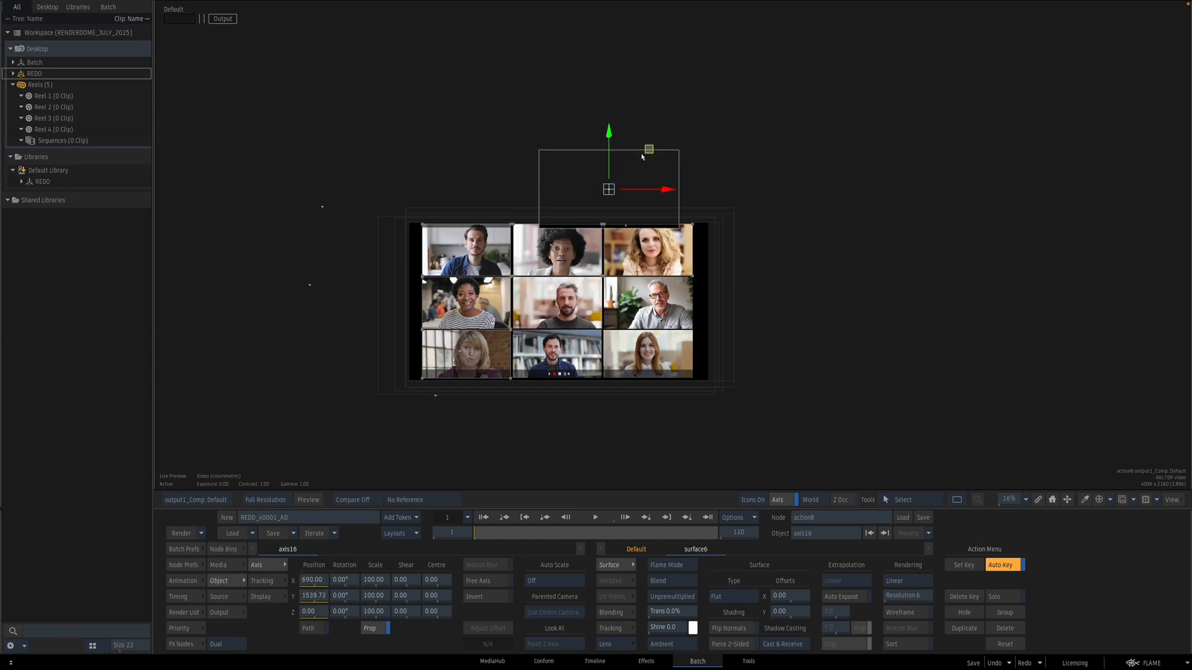
Step: Set the black surface's scale to 138 and nudge its Y position to 1547.72
{"action": "left_click_drag", "start_coordinate": [380, 581], "coordinate": [398, 583]}
{"action": "left_click_drag", "start_coordinate": [515, 373], "coordinate": [713, 337]}
{"action": "left_click_drag", "start_coordinate": [471, 345], "coordinate": [861, 402]}
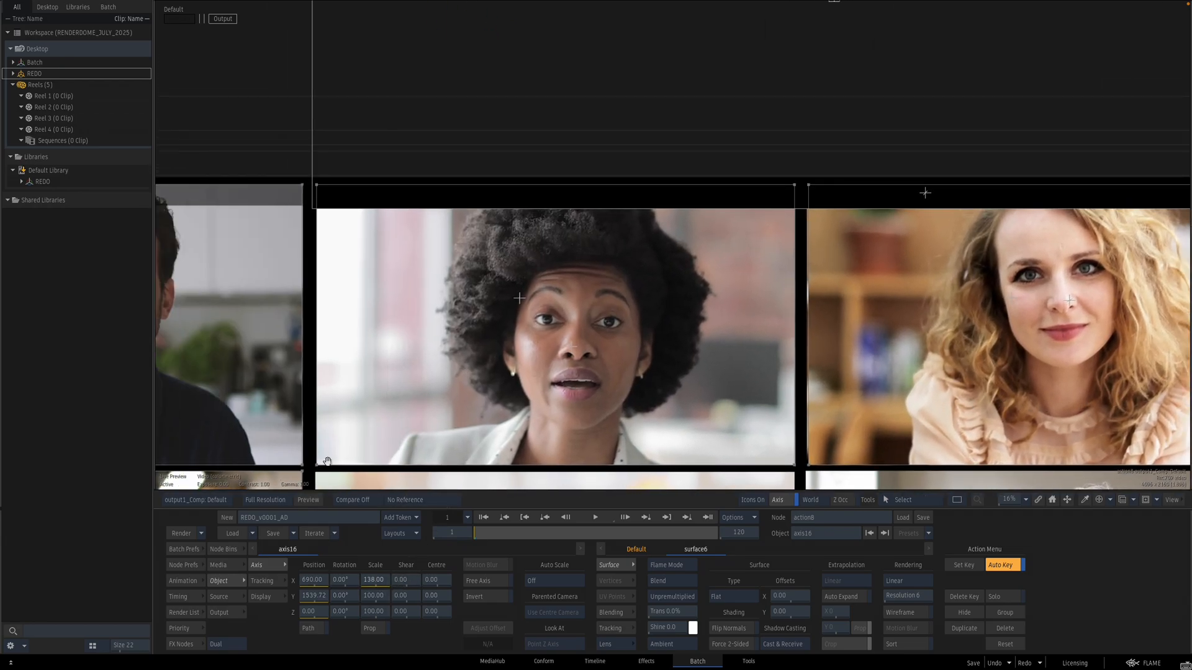
{"action": "left_click_drag", "start_coordinate": [317, 599], "coordinate": [327, 598]}
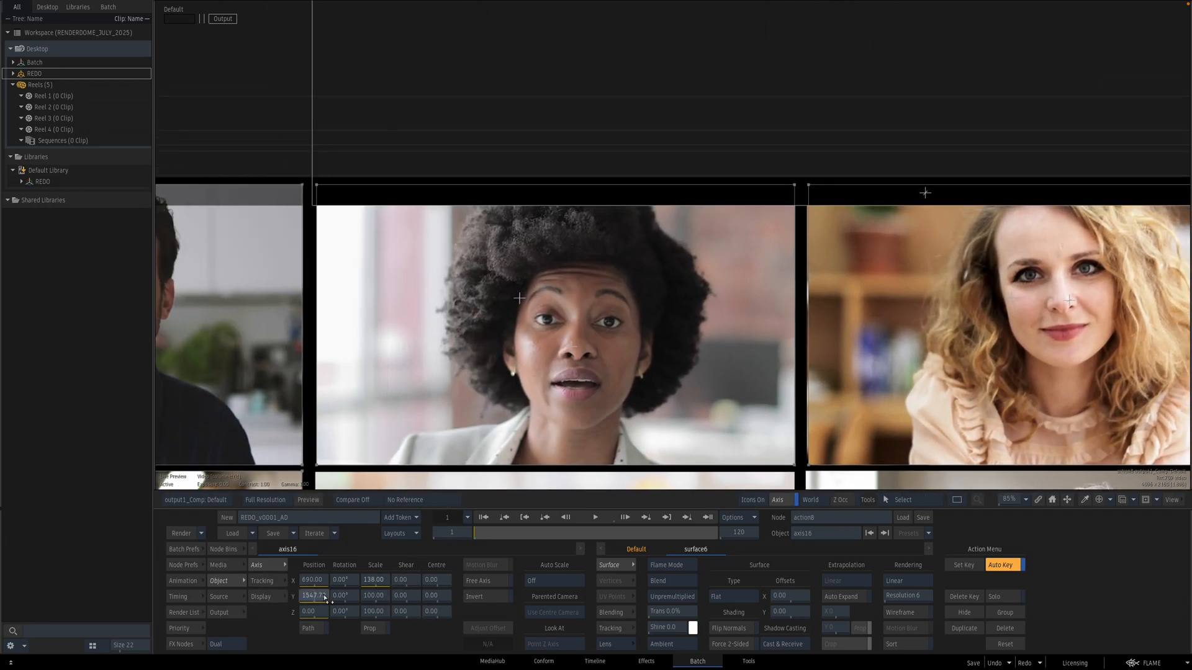
{"action": "key", "text": "ctrl+i"}
{"action": "key", "text": "ctrl+g"}
Step: Set the black surface's transparency to 40% and leave the action
{"action": "left_click_drag", "start_coordinate": [676, 614], "coordinate": [696, 616]}
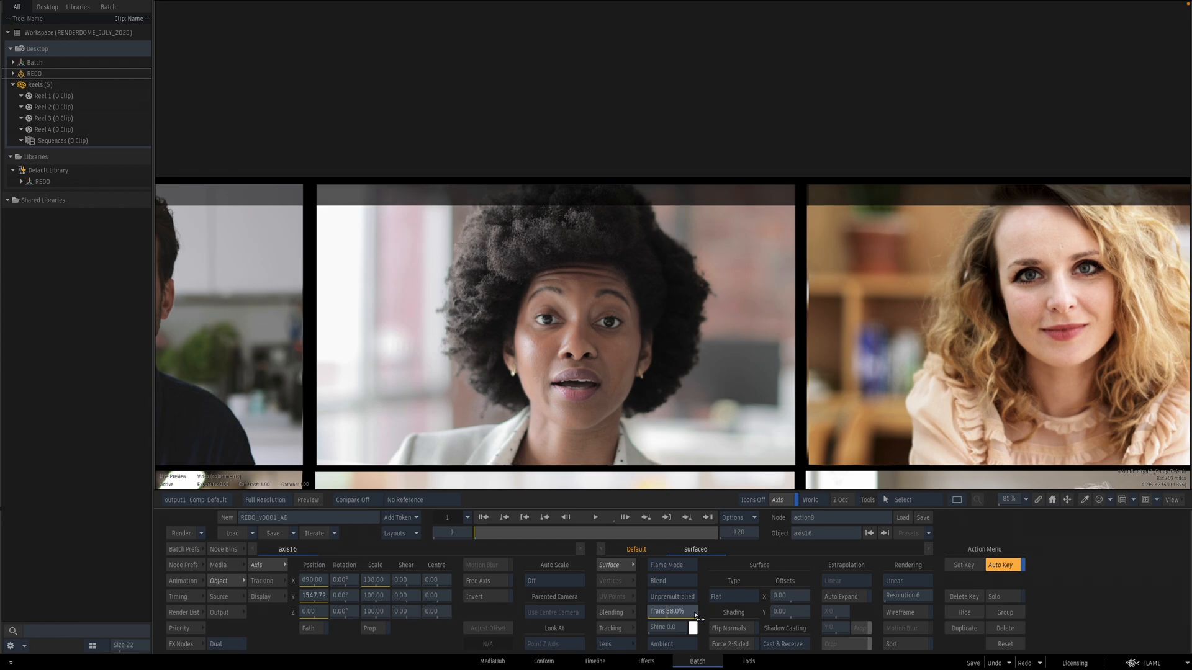
{"action": "left_click_drag", "start_coordinate": [698, 618], "coordinate": [695, 619]}
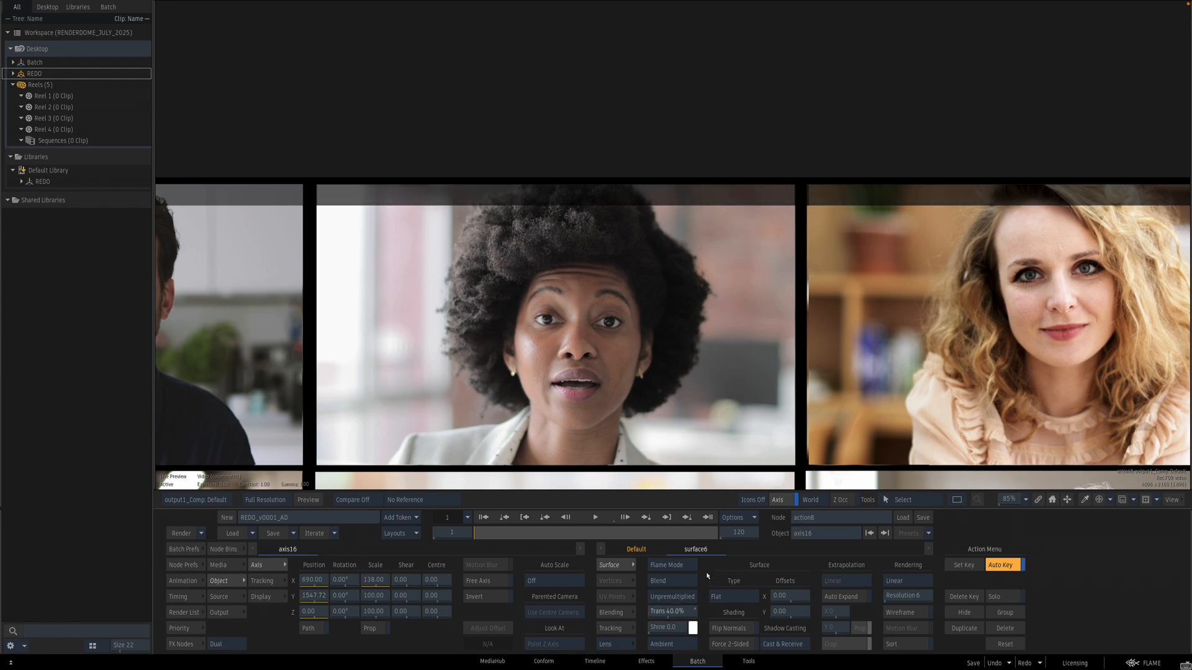
{"action": "key", "text": "Escape"}
Step: Inspect the RenderDome4_clip02 source clip node's settings
{"action": "left_click_drag", "start_coordinate": [564, 352], "coordinate": [611, 359]}
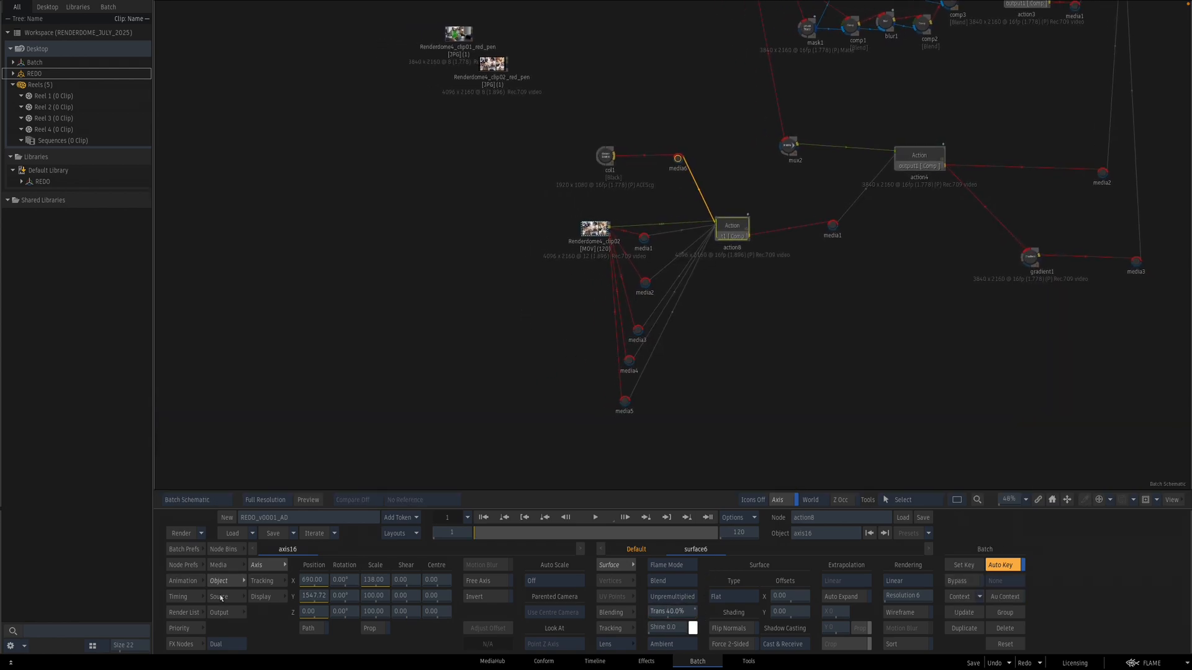
{"action": "left_click", "coordinate": [181, 645]}
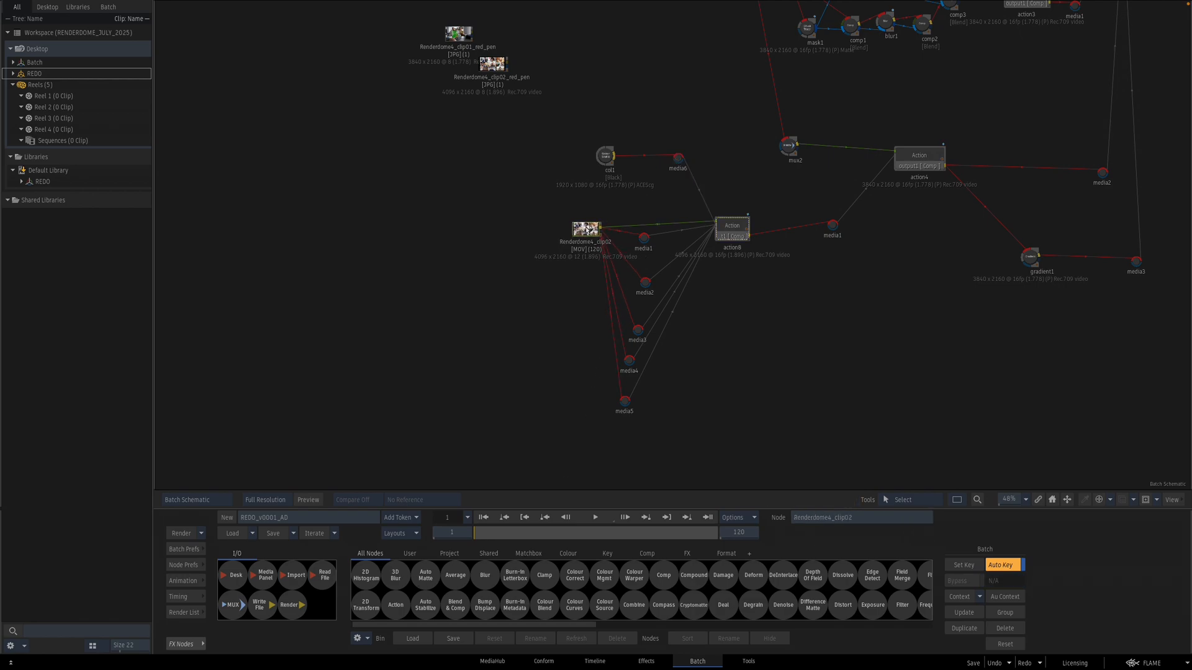
{"action": "double_click", "coordinate": [559, 255]}
{"action": "key", "text": "Escape"}
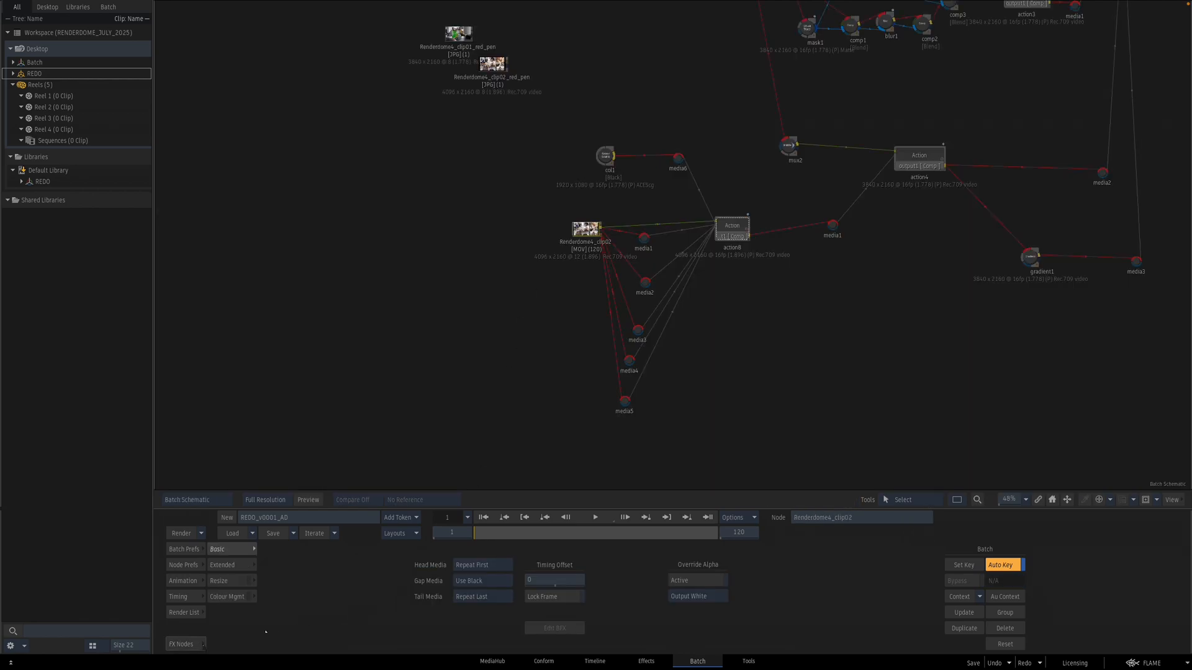
Step: Add a Matte Edge node to the batch schematic
{"action": "left_click", "coordinate": [187, 644]}
{"action": "scroll", "coordinate": [686, 590], "scroll_direction": "right", "scroll_amount": 5}
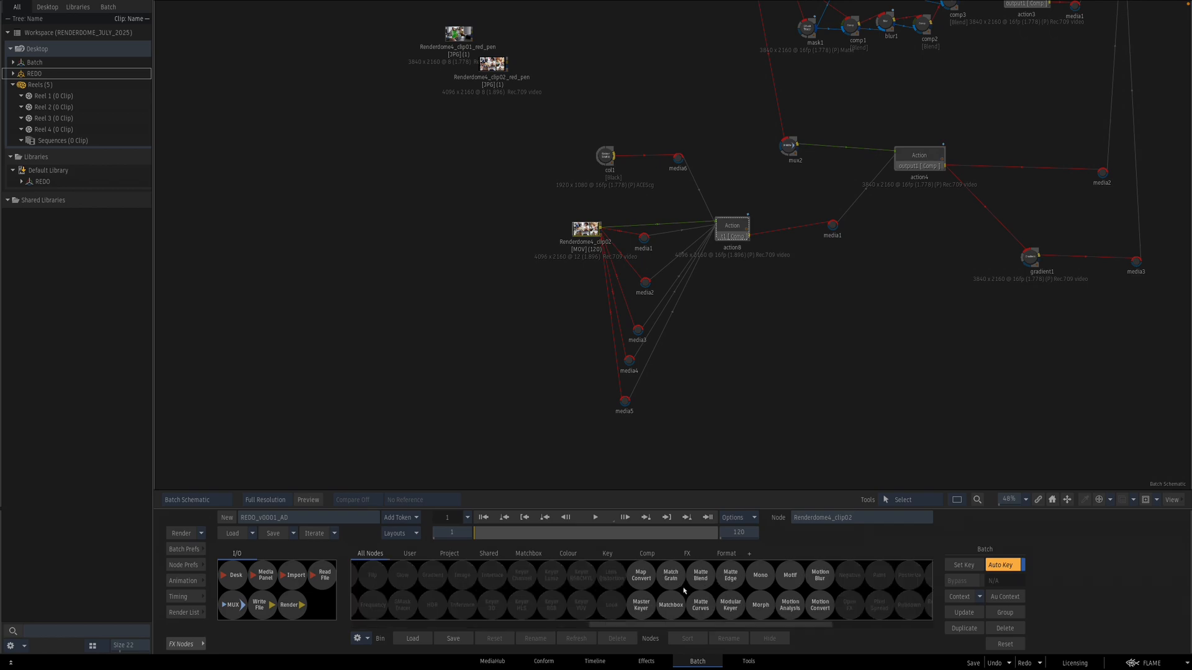
{"action": "left_click_drag", "start_coordinate": [730, 580], "coordinate": [603, 451]}
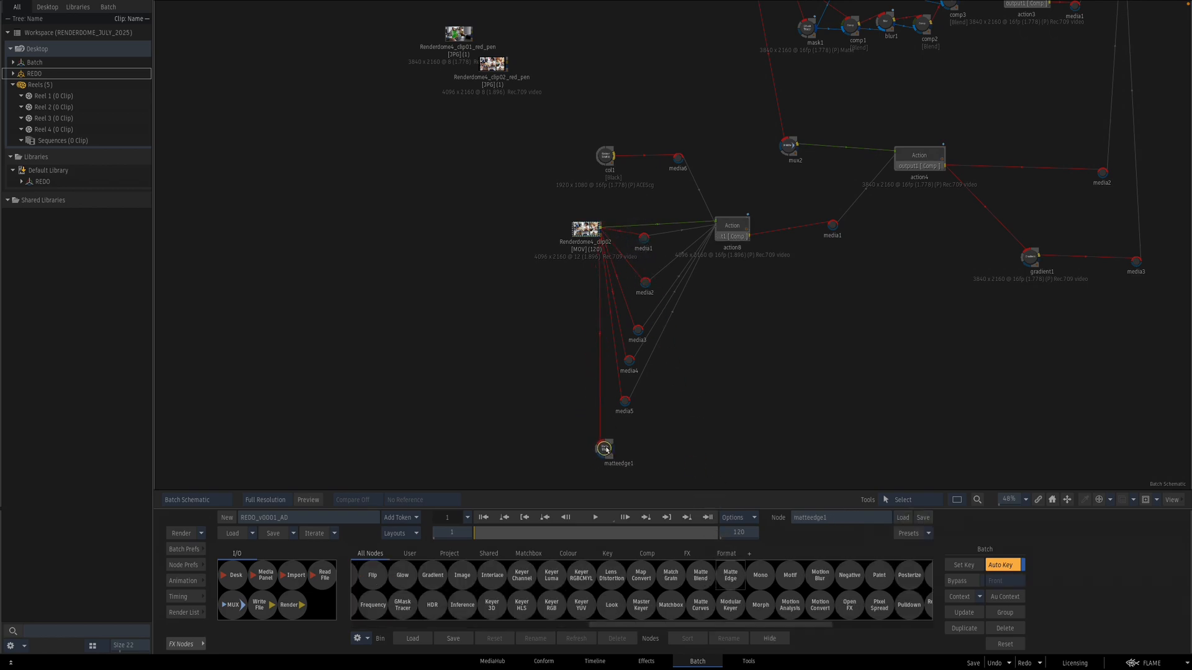
Step: At frame 110, steepen matteedge1's Matte Luminance Curve to produce a high-contrast matte
{"action": "key", "text": "F1"}
{"action": "left_click_drag", "start_coordinate": [567, 532], "coordinate": [695, 532]}
{"action": "key", "text": "F4"}
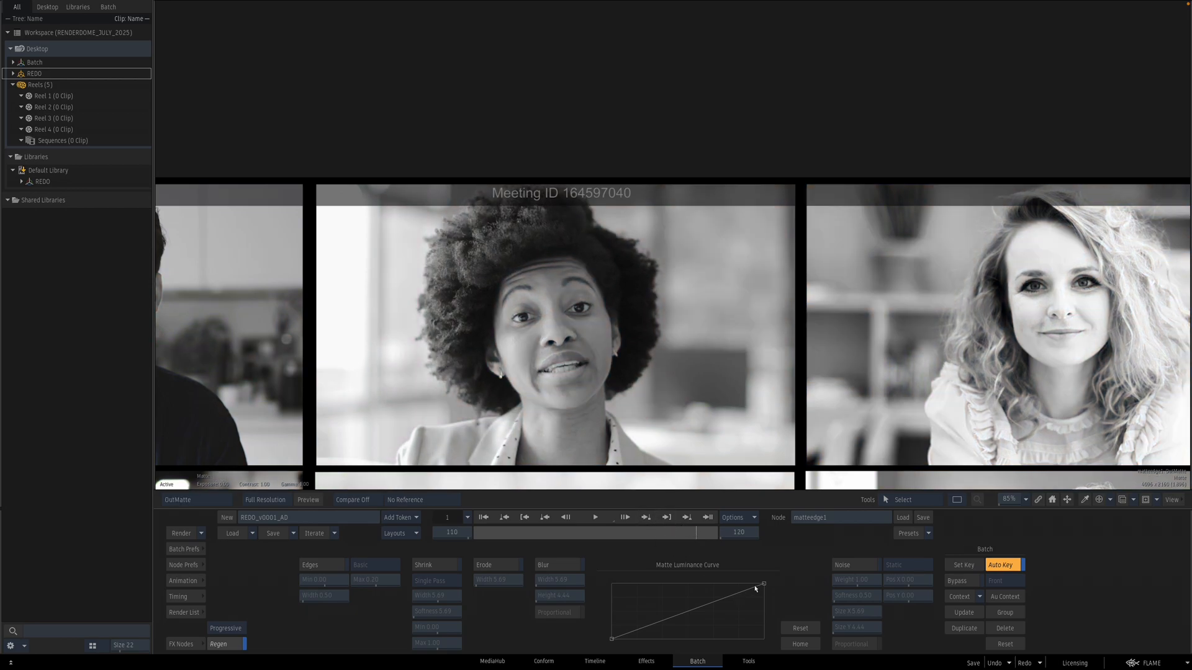
{"action": "left_click_drag", "start_coordinate": [613, 641], "coordinate": [659, 639]}
{"action": "left_click_drag", "start_coordinate": [724, 580], "coordinate": [710, 578]}
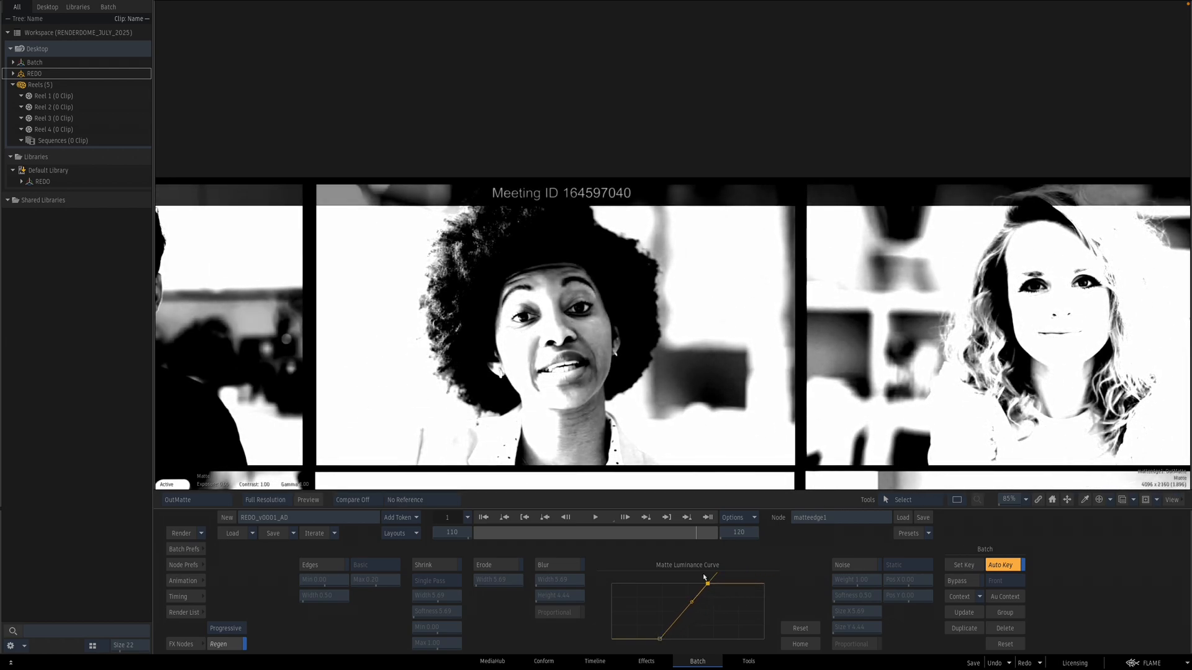
{"action": "key", "text": "grave"}
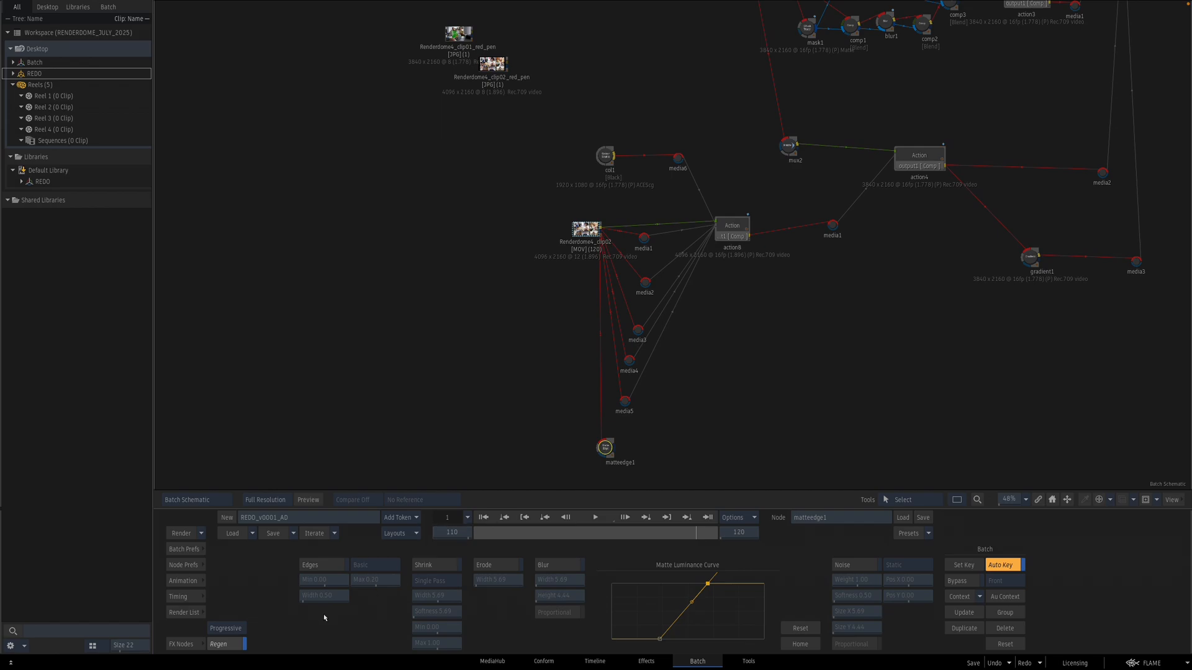
Step: Add a second Matte Edge node to the schematic and open it
{"action": "left_click", "coordinate": [182, 644]}
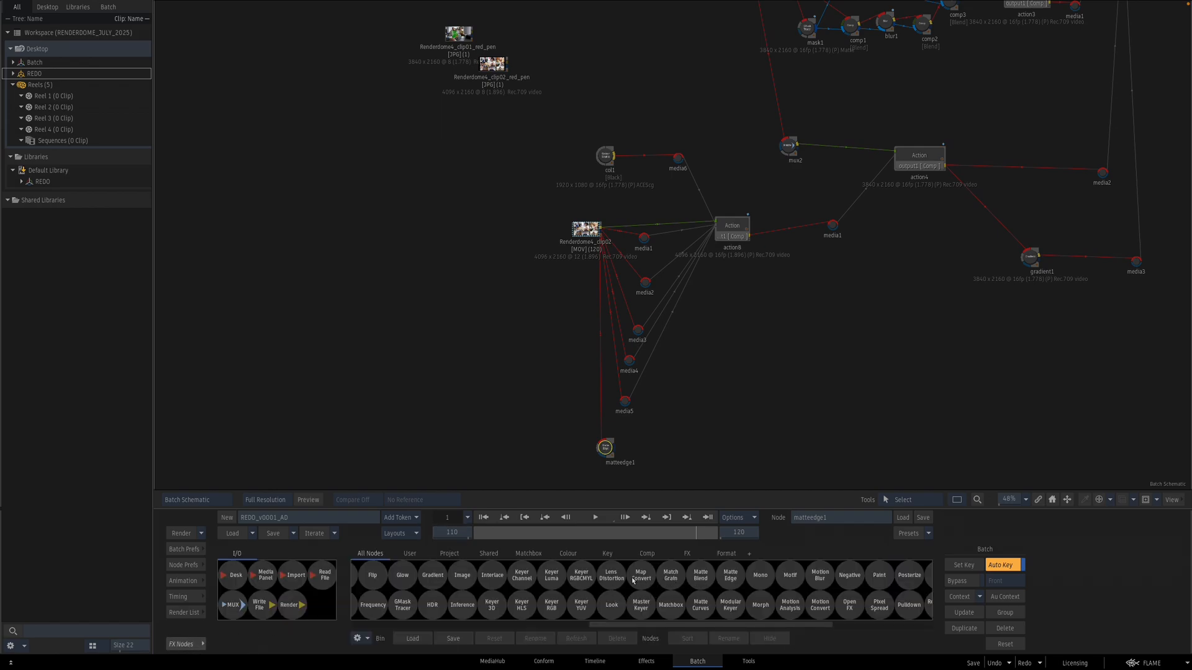
{"action": "left_click_drag", "start_coordinate": [721, 563], "coordinate": [640, 446]}
{"action": "double_click", "coordinate": [646, 445]}
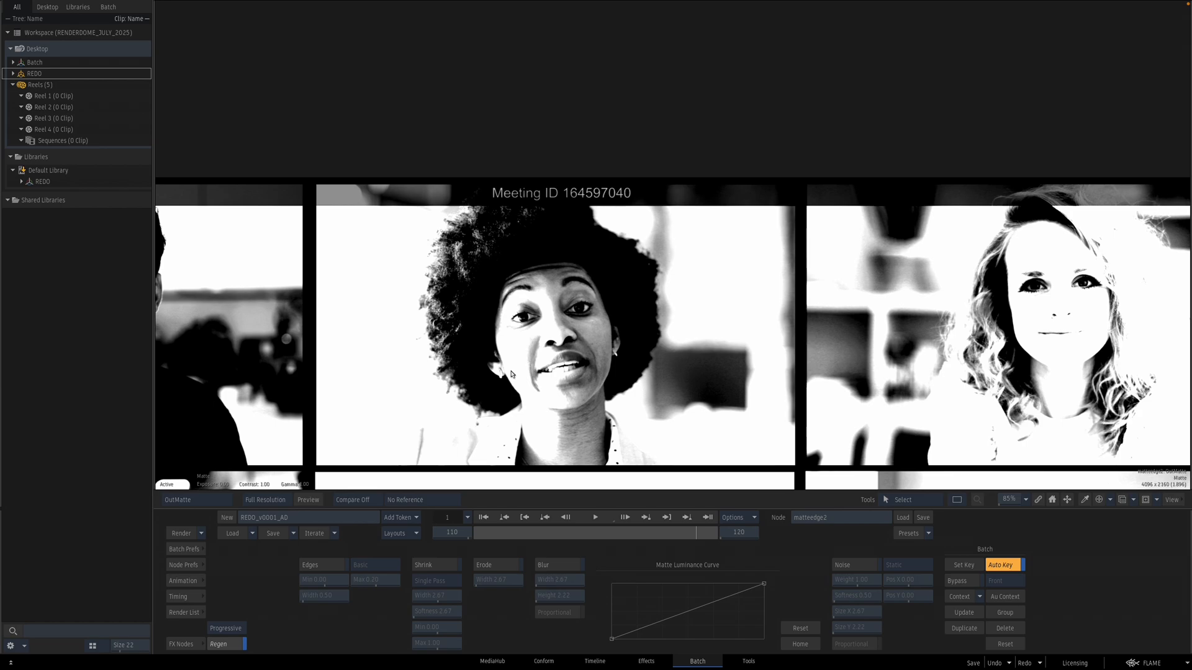
Step: Steepen matteedge2's Matte Luminance Curve for a hard matte around the Meeting ID text
{"action": "left_click_drag", "start_coordinate": [531, 359], "coordinate": [562, 294]}
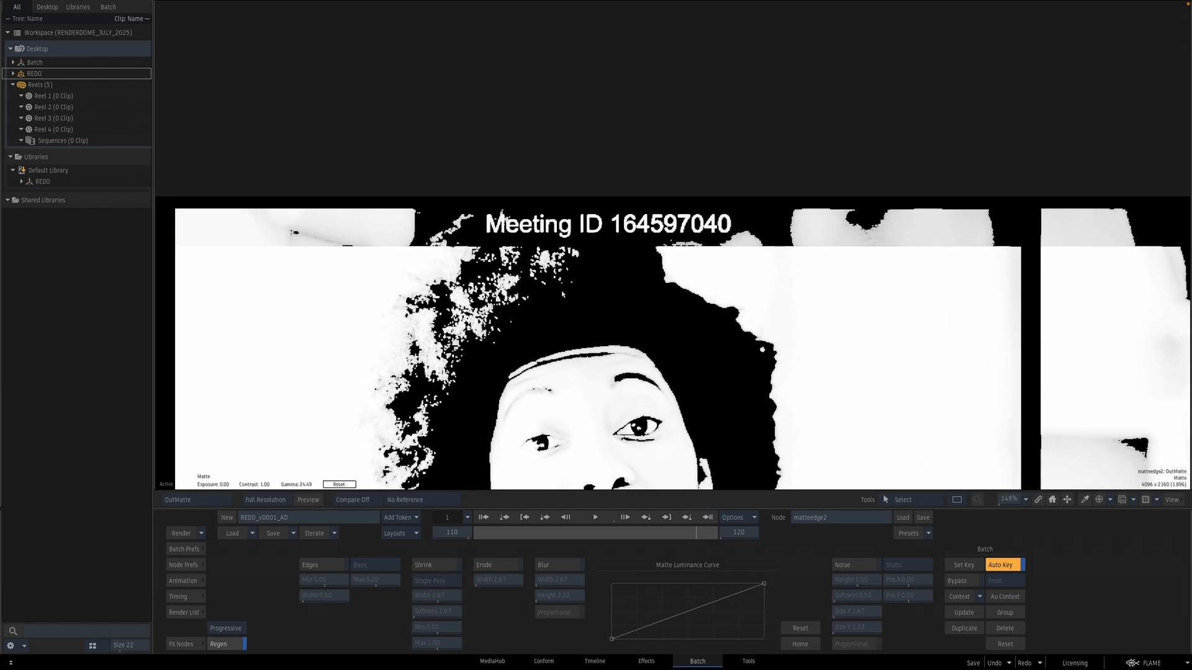
{"action": "left_click_drag", "start_coordinate": [614, 644], "coordinate": [644, 659]}
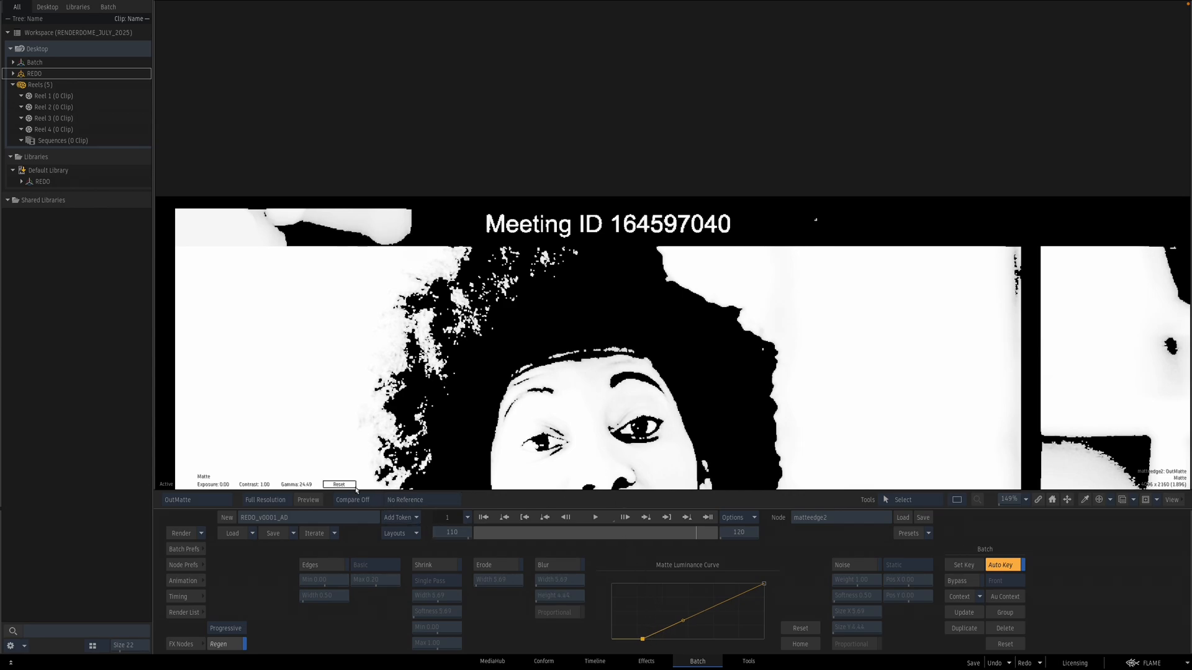
{"action": "left_click", "coordinate": [349, 485]}
{"action": "left_click_drag", "start_coordinate": [764, 587], "coordinate": [687, 567]}
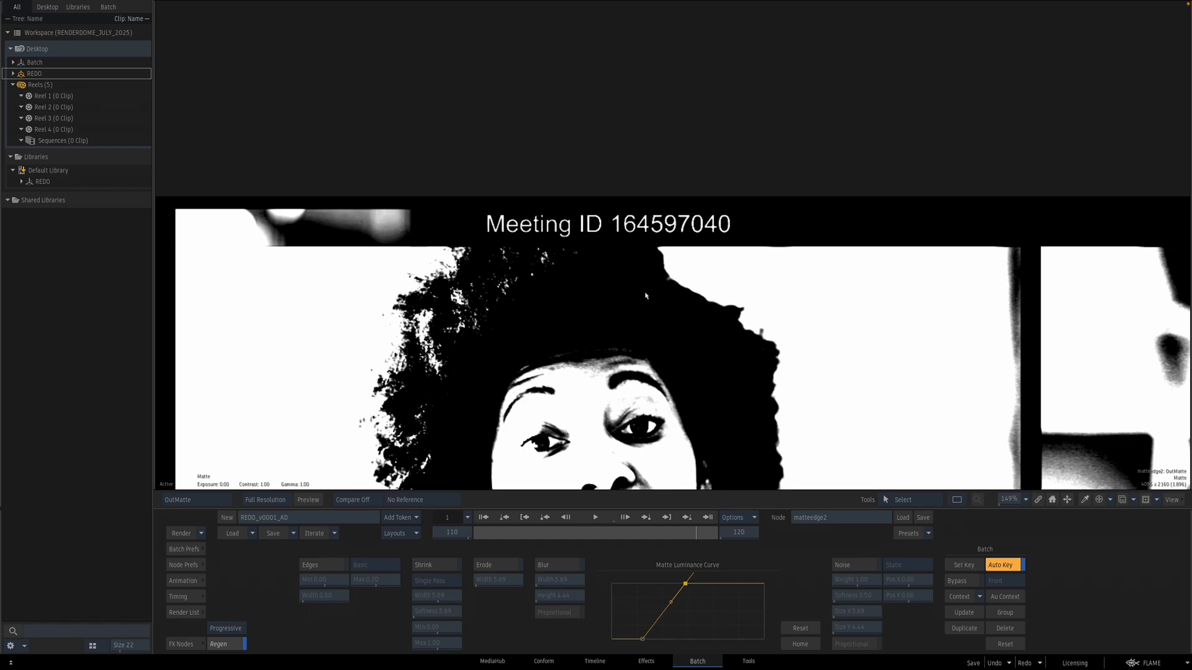
{"action": "key", "text": "Escape"}
Step: Add a GMask Tracer node and draw a closed GMask shape around the Meeting ID text
{"action": "left_click", "coordinate": [197, 644]}
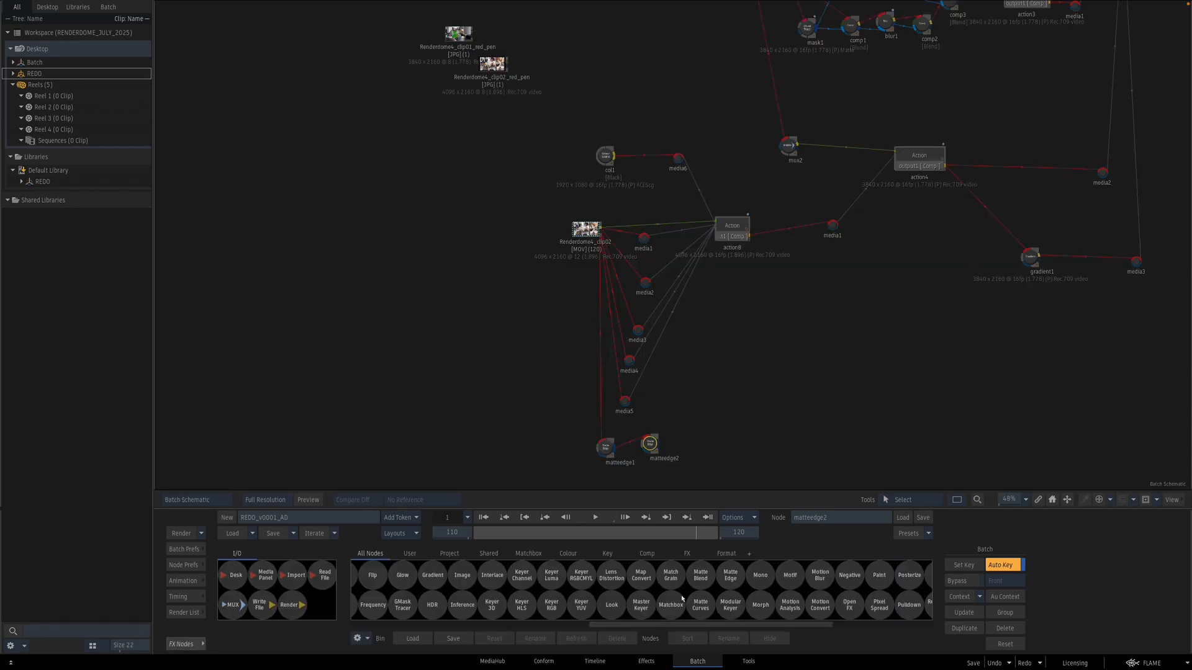
{"action": "key", "text": "g"}
{"action": "left_click_drag", "start_coordinate": [642, 605], "coordinate": [684, 443]}
{"action": "double_click", "coordinate": [684, 443]}
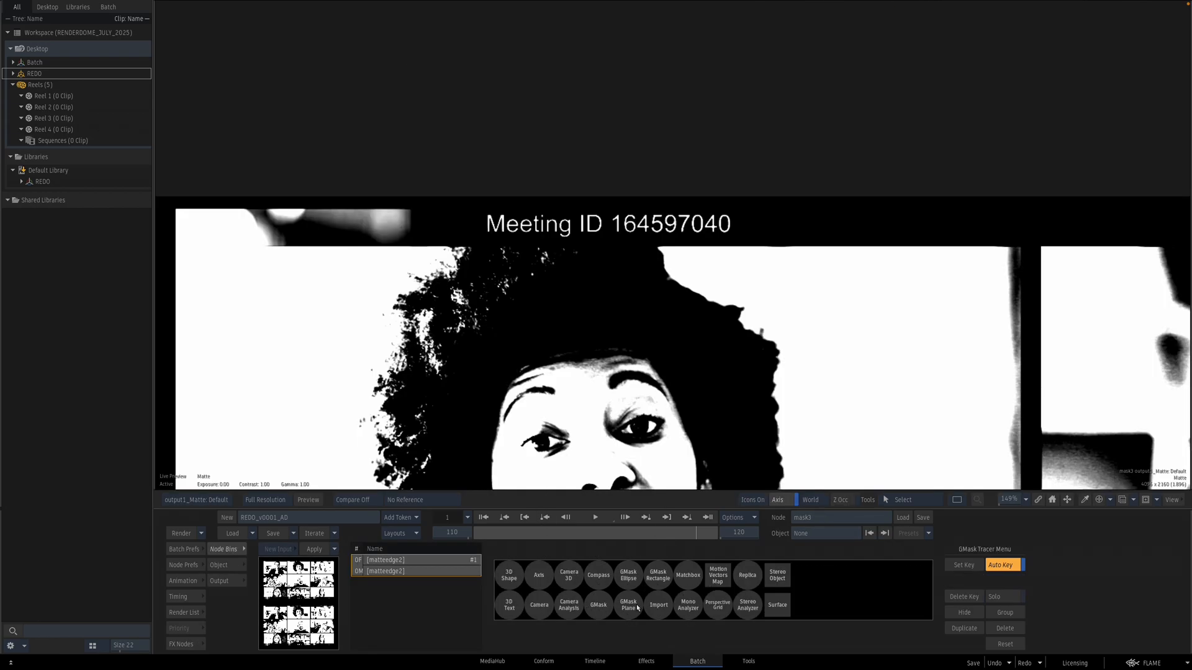
{"action": "left_click", "coordinate": [598, 605]}
{"action": "left_click", "coordinate": [473, 206]}
{"action": "left_click", "coordinate": [480, 240]}
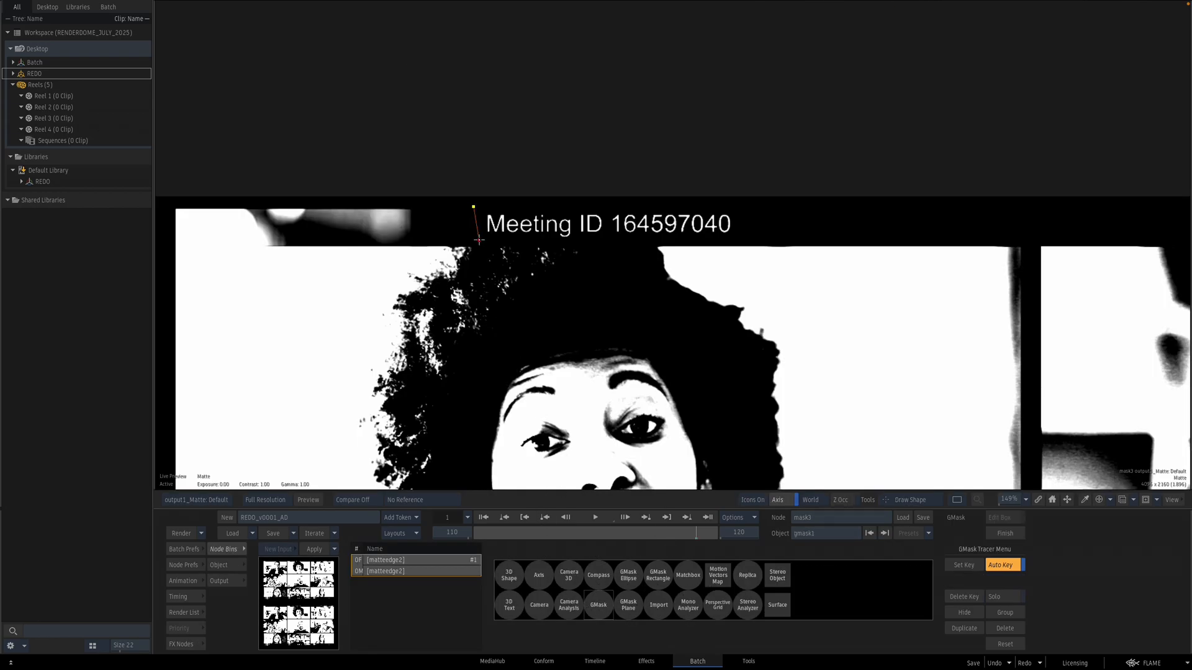
{"action": "left_click", "coordinate": [545, 237]}
{"action": "left_click", "coordinate": [560, 240]}
{"action": "left_click", "coordinate": [598, 243]}
{"action": "left_click", "coordinate": [627, 242]}
{"action": "left_click", "coordinate": [751, 238]}
{"action": "left_click", "coordinate": [749, 212]}
{"action": "left_click", "coordinate": [473, 207]}
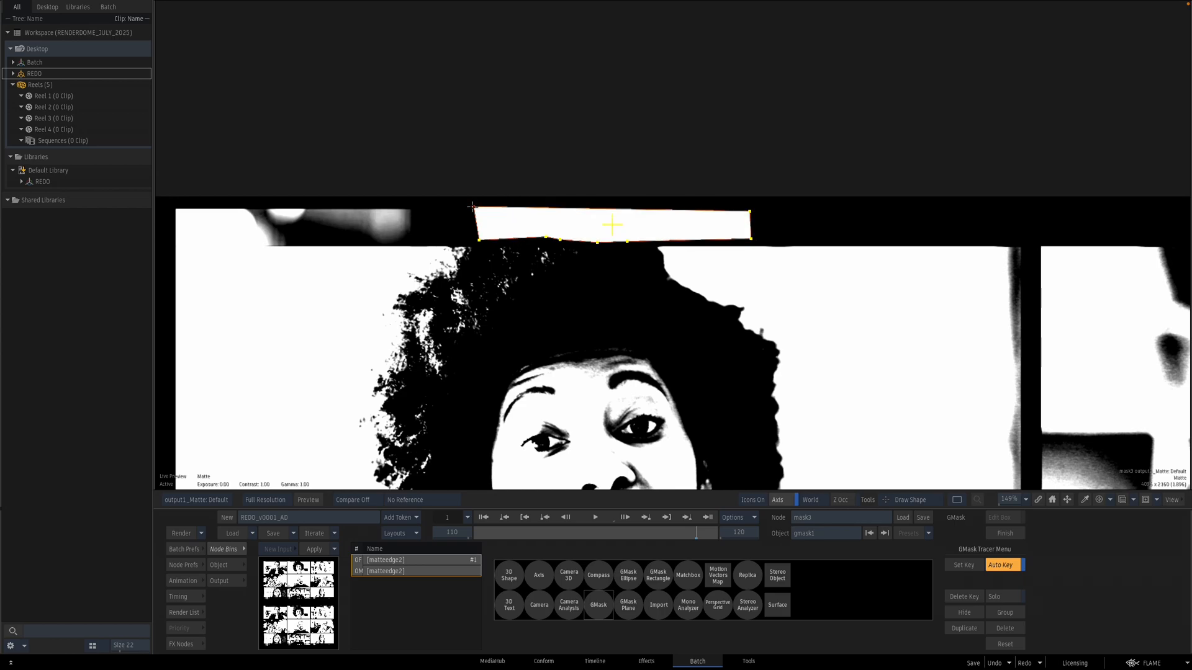
Step: Invert gmask1 and set its colour to 0% so only the Meeting ID area remains
{"action": "key", "text": "Escape"}
{"action": "key", "text": "Escape"}
{"action": "key", "text": "grave"}
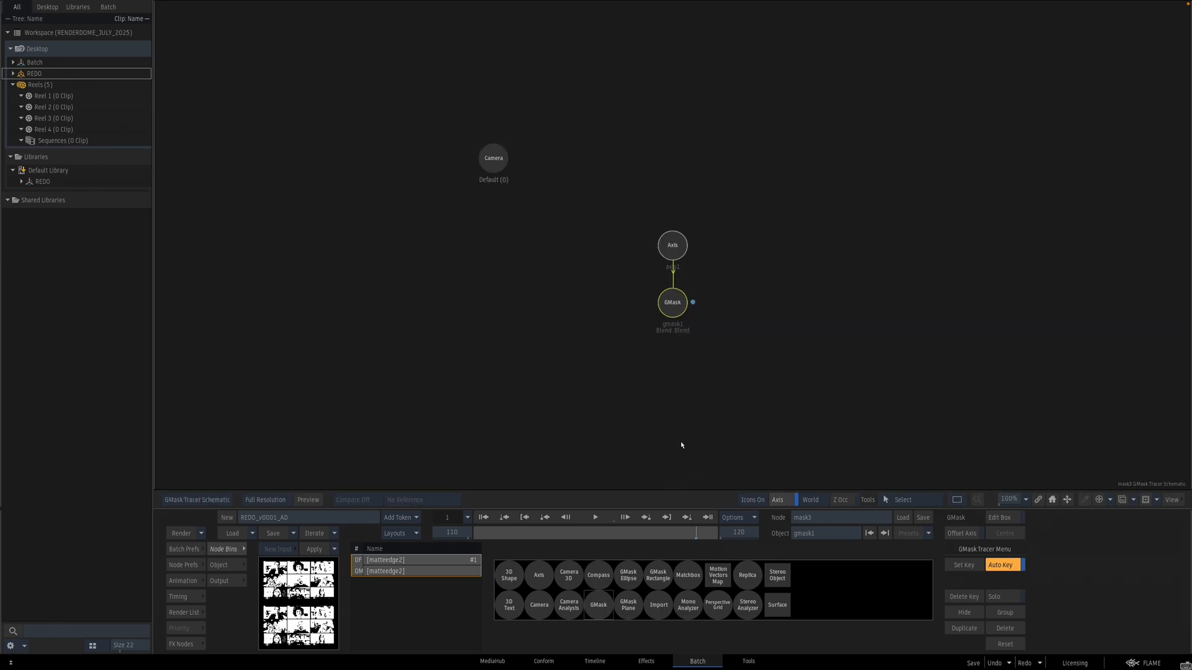
{"action": "double_click", "coordinate": [673, 304]}
{"action": "key", "text": "F4"}
{"action": "left_click", "coordinate": [615, 565]}
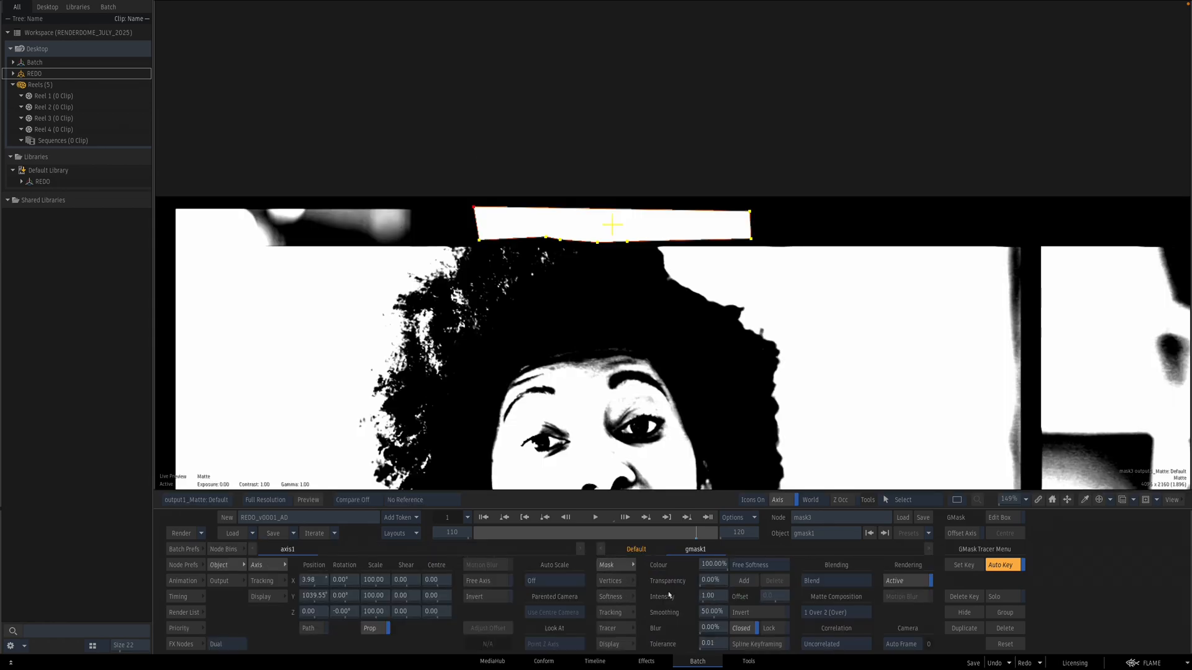
{"action": "left_click", "coordinate": [742, 614]}
{"action": "left_click_drag", "start_coordinate": [715, 564], "coordinate": [250, 630]}
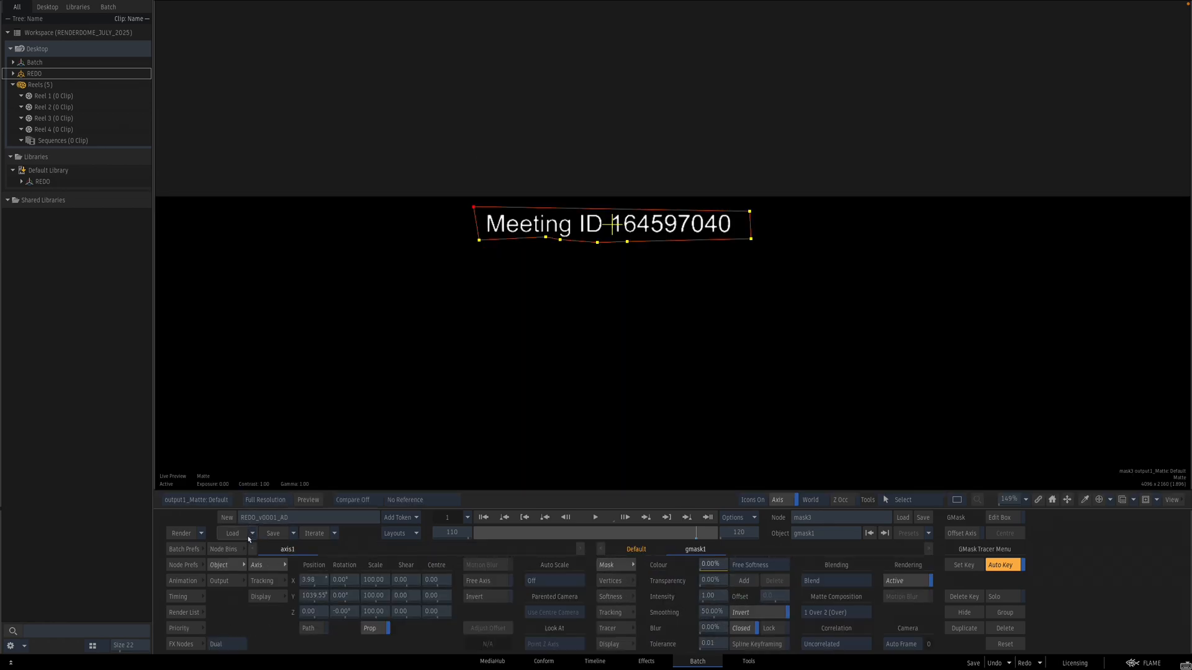
{"action": "key", "text": "Escape"}
Step: Add a MUX node after the mask and freeze it at the current frame 110
{"action": "left_click", "coordinate": [186, 643]}
{"action": "left_click_drag", "start_coordinate": [233, 605], "coordinate": [714, 451]}
{"action": "left_click", "coordinate": [713, 449]}
{"action": "left_click", "coordinate": [729, 628]}
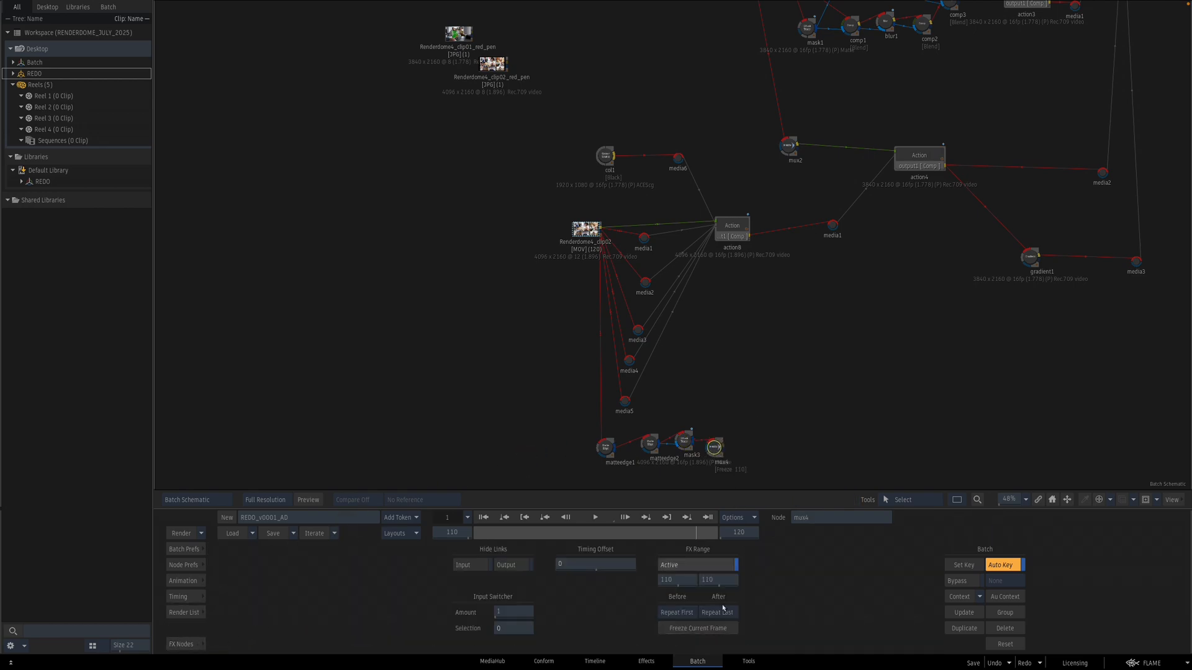
Step: Connect the frozen MUX output to a new media input of action8
{"action": "left_click", "coordinate": [738, 234]}
{"action": "key", "text": "n"}
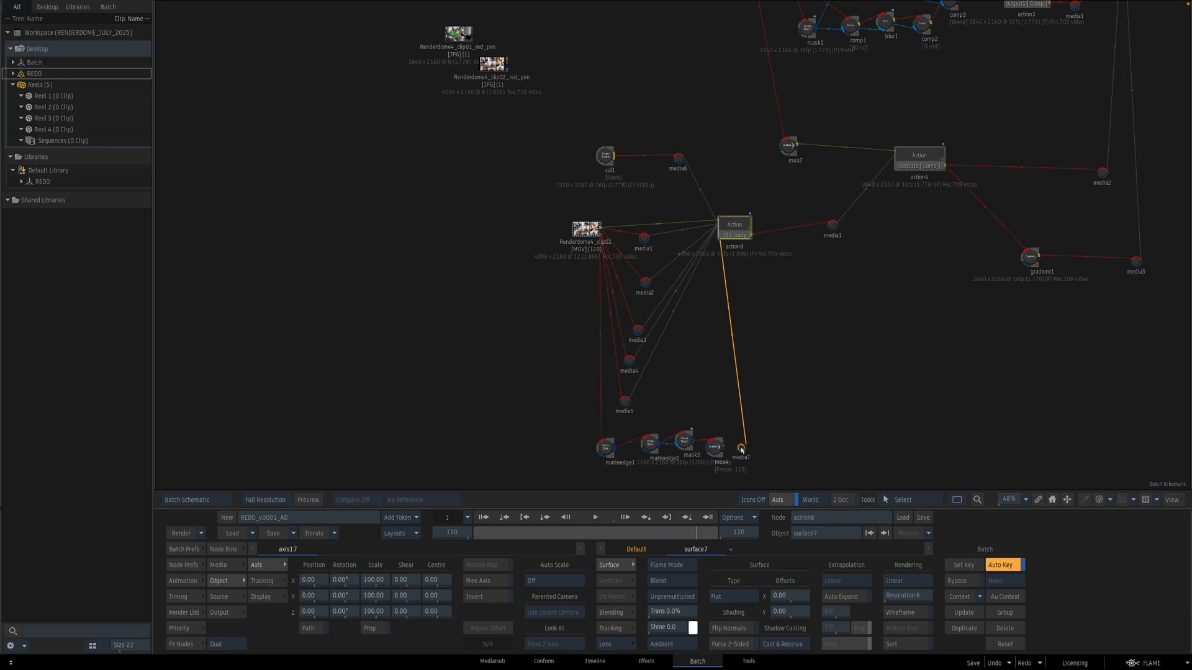
{"action": "left_click_drag", "start_coordinate": [741, 450], "coordinate": [737, 445]}
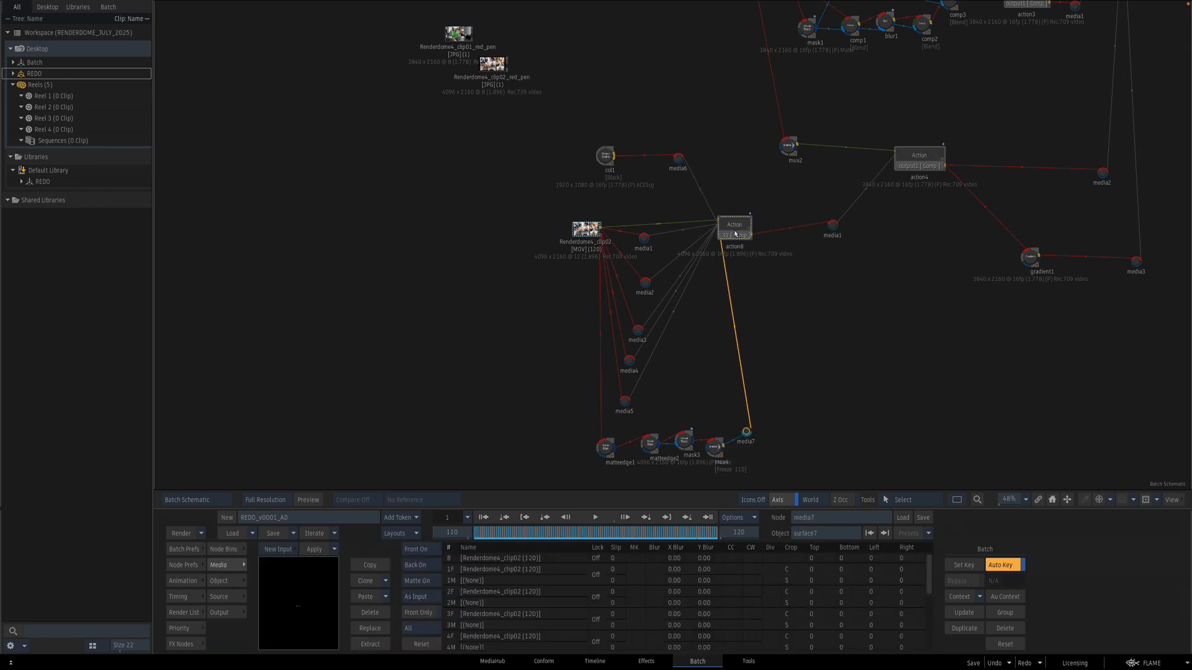
Step: Set the new frozen-frame surface7's transparency to 80% in action8
{"action": "double_click", "coordinate": [720, 228]}
{"action": "key", "text": "F4"}
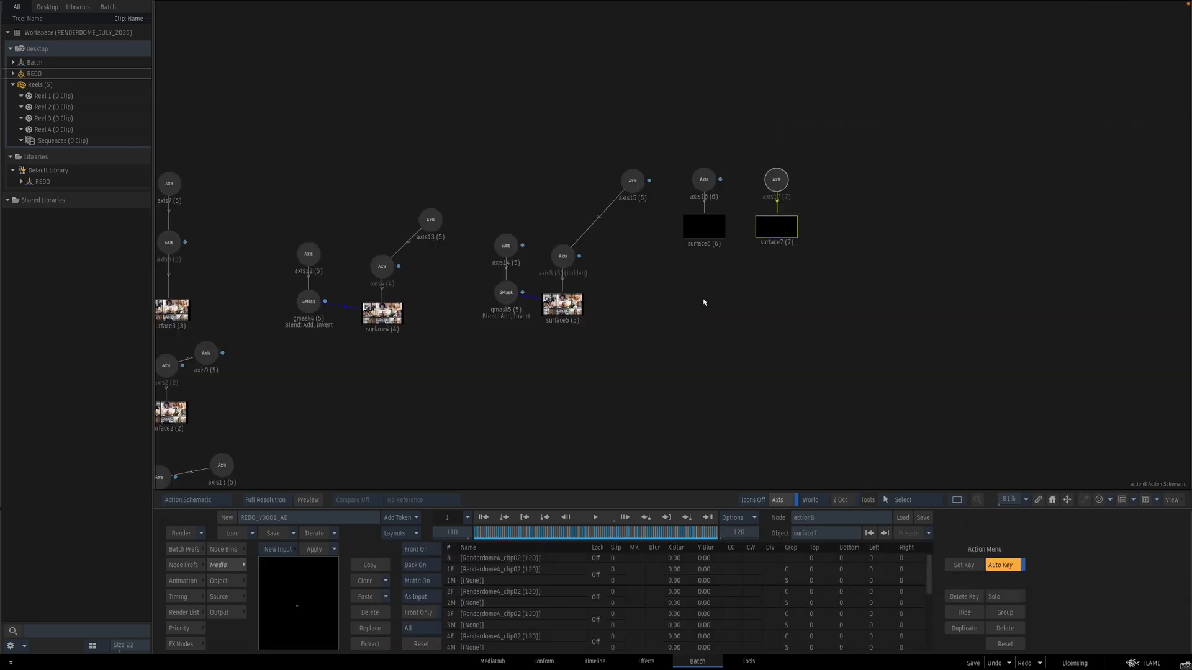
{"action": "left_click", "coordinate": [783, 227]}
{"action": "key", "text": "F4"}
{"action": "left_click_drag", "start_coordinate": [670, 611], "coordinate": [710, 611]}
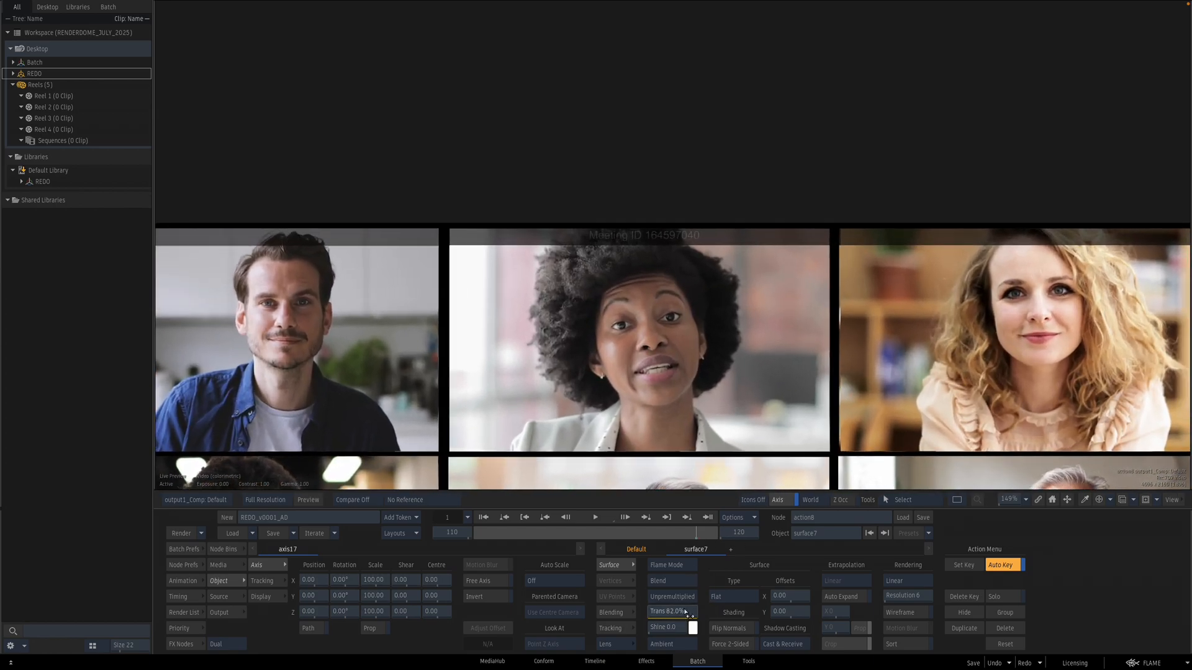
{"action": "left_click_drag", "start_coordinate": [688, 612], "coordinate": [686, 613]}
{"action": "key", "text": "Escape"}
{"action": "left_click_drag", "start_coordinate": [974, 253], "coordinate": [594, 404]}
{"action": "left_click_drag", "start_coordinate": [794, 264], "coordinate": [587, 382]}
{"action": "left_click_drag", "start_coordinate": [931, 248], "coordinate": [715, 378]}
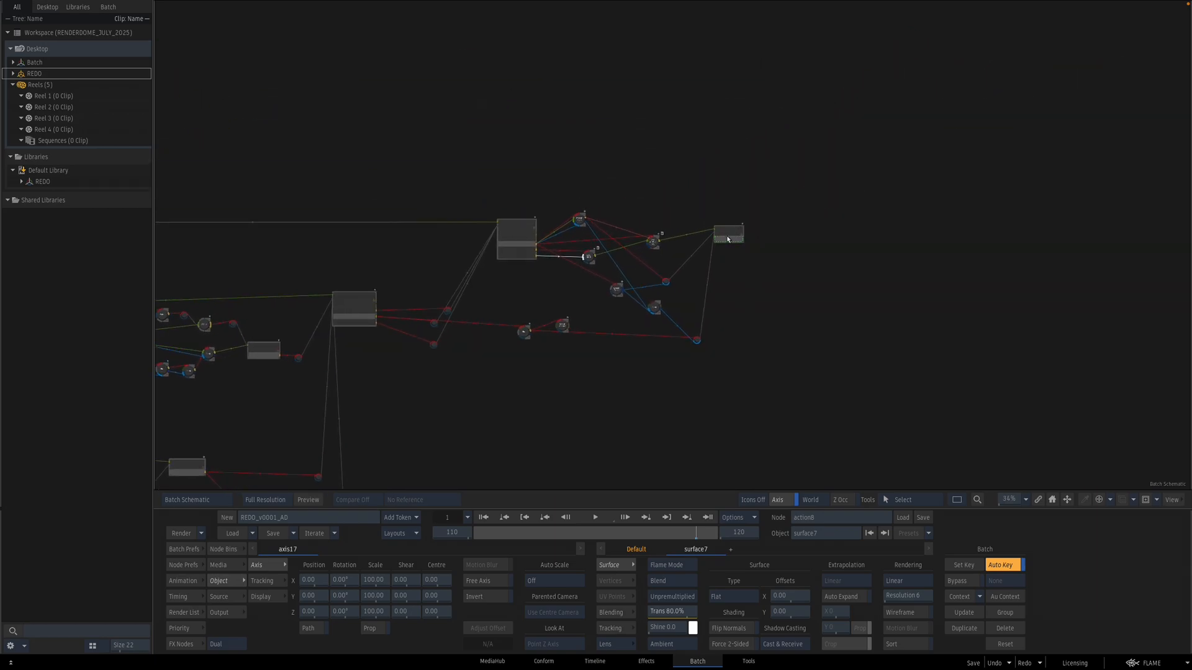
Step: Open the Action node's result view and toggle between its outputs to inspect the composite on the laptop screen
{"action": "double_click", "coordinate": [735, 233]}
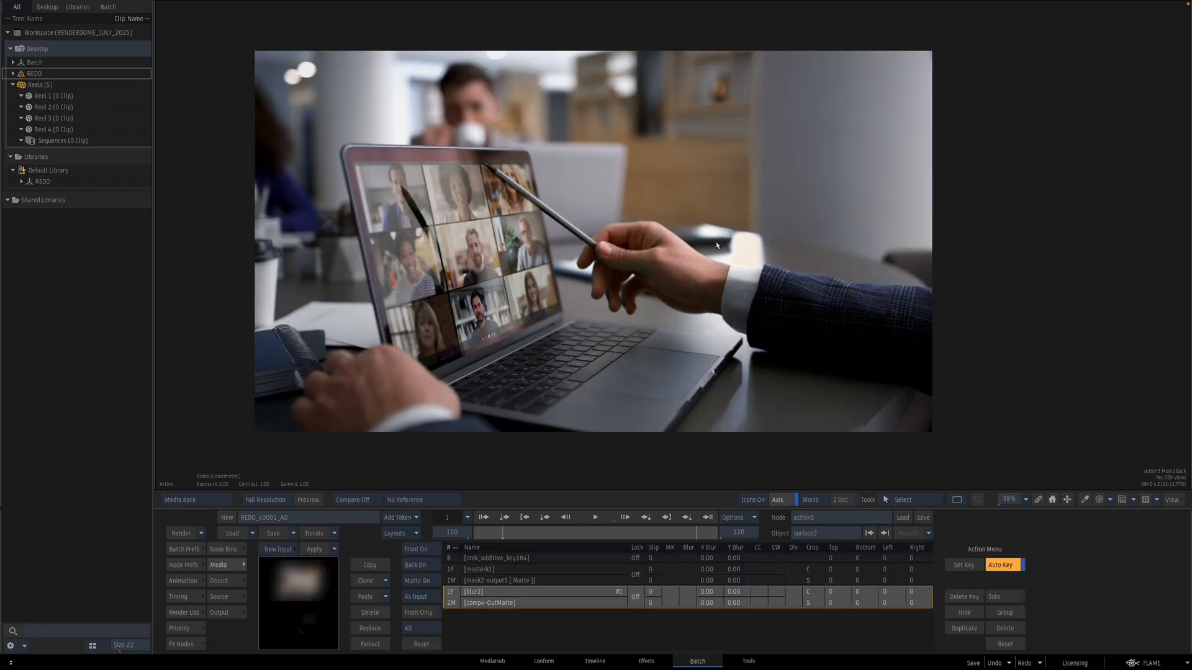
{"action": "key", "text": "F2"}
{"action": "key", "text": "F4"}
{"action": "key", "text": "F2"}
{"action": "key", "text": "F4"}
{"action": "key", "text": "F2"}
{"action": "key", "text": "F4"}
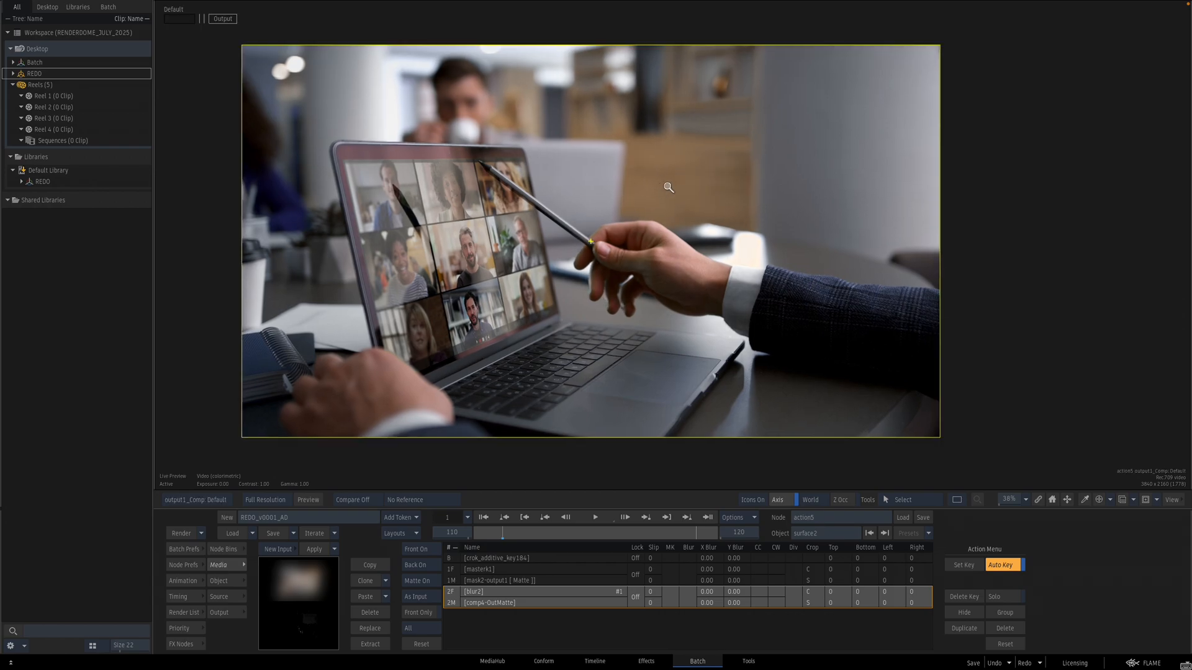
{"action": "left_click_drag", "start_coordinate": [669, 187], "coordinate": [712, 167]}
{"action": "key", "text": "F2"}
{"action": "key", "text": "F4"}
{"action": "key", "text": "F2"}
{"action": "key", "text": "F4"}
{"action": "key", "text": "F2"}
{"action": "key", "text": "F4"}
{"action": "key", "text": "F2"}
{"action": "key", "text": "F4"}
{"action": "key", "text": "F2"}
{"action": "key", "text": "F4"}
{"action": "key", "text": "F2"}
{"action": "key", "text": "F4"}
{"action": "key", "text": "F2"}
{"action": "key", "text": "F4"}
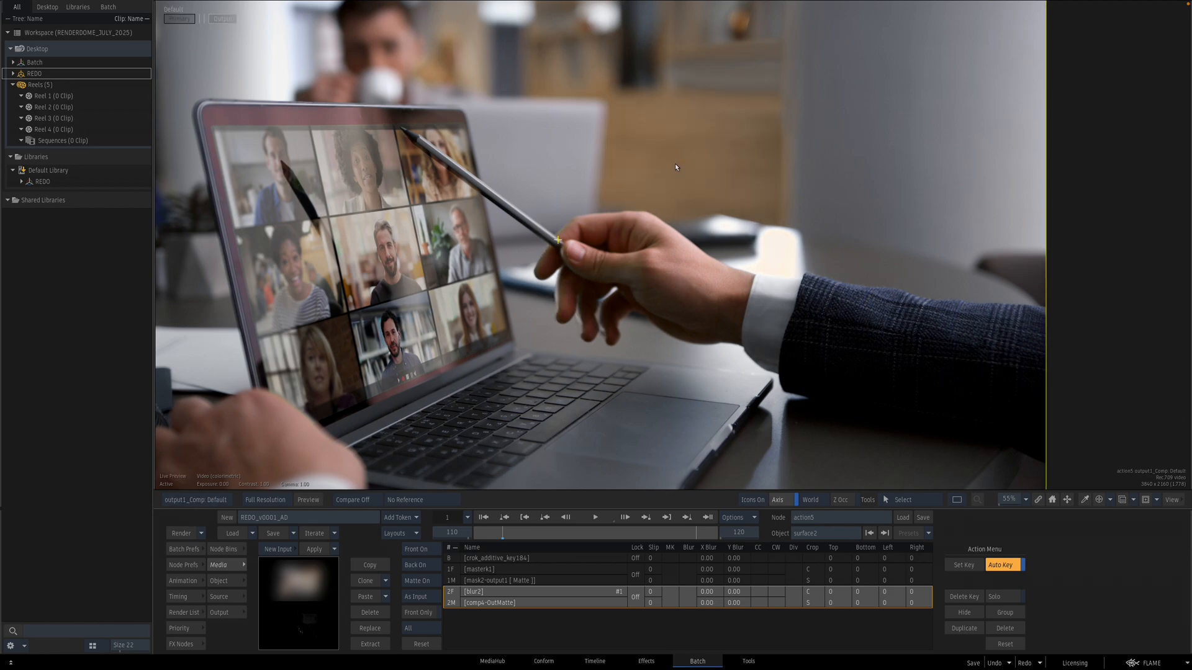
{"action": "key", "text": "F2"}
{"action": "key", "text": "F4"}
{"action": "key", "text": "Escape"}
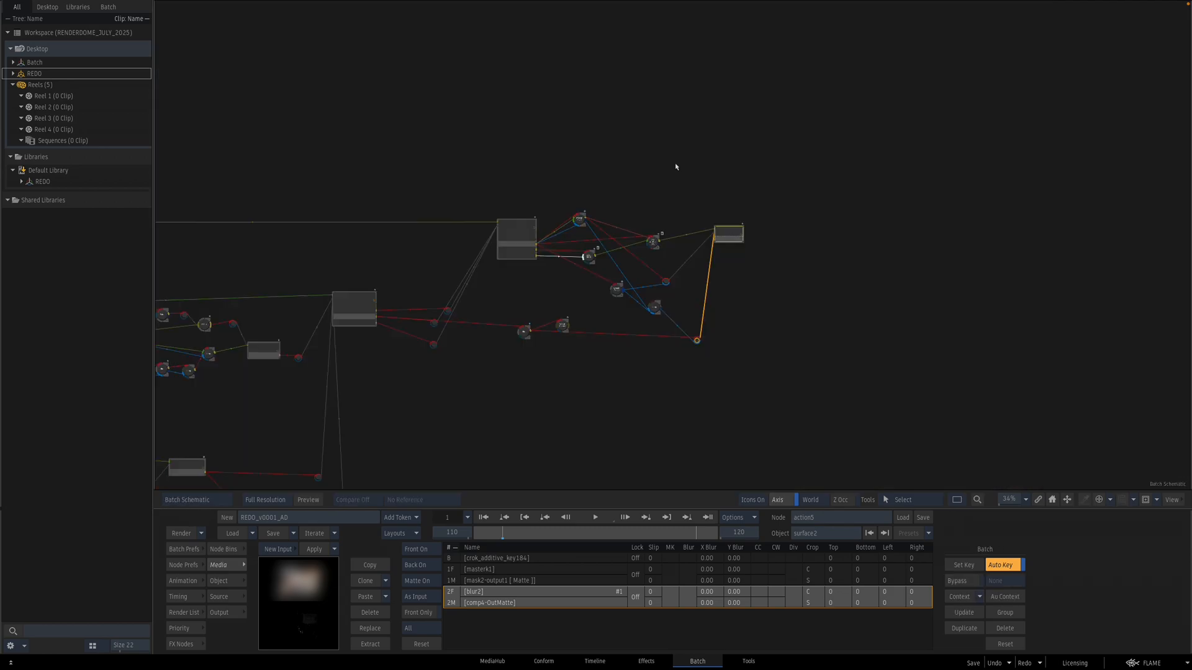
Step: Add a Render node to the schematic and connect the final Action node's output to it
{"action": "left_click", "coordinate": [181, 644]}
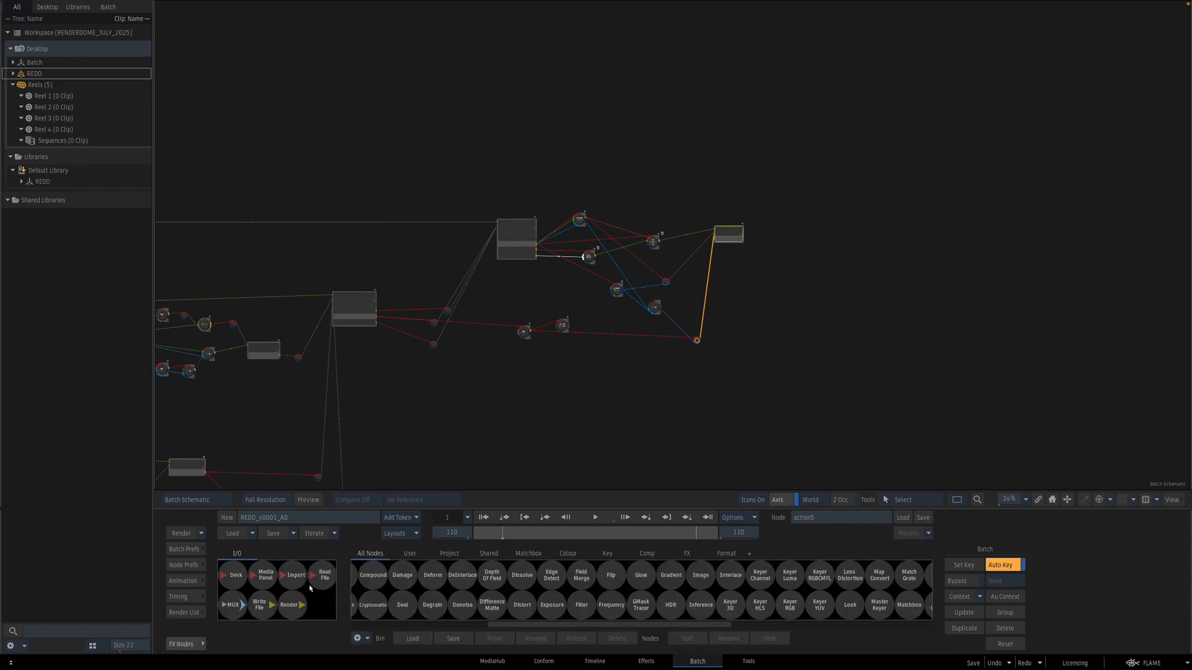
{"action": "left_click", "coordinate": [290, 604]}
{"action": "left_click", "coordinate": [820, 249]}
{"action": "left_click_drag", "start_coordinate": [668, 285], "coordinate": [530, 280]}
{"action": "left_click_drag", "start_coordinate": [621, 304], "coordinate": [774, 292], "text": "ctrl"}
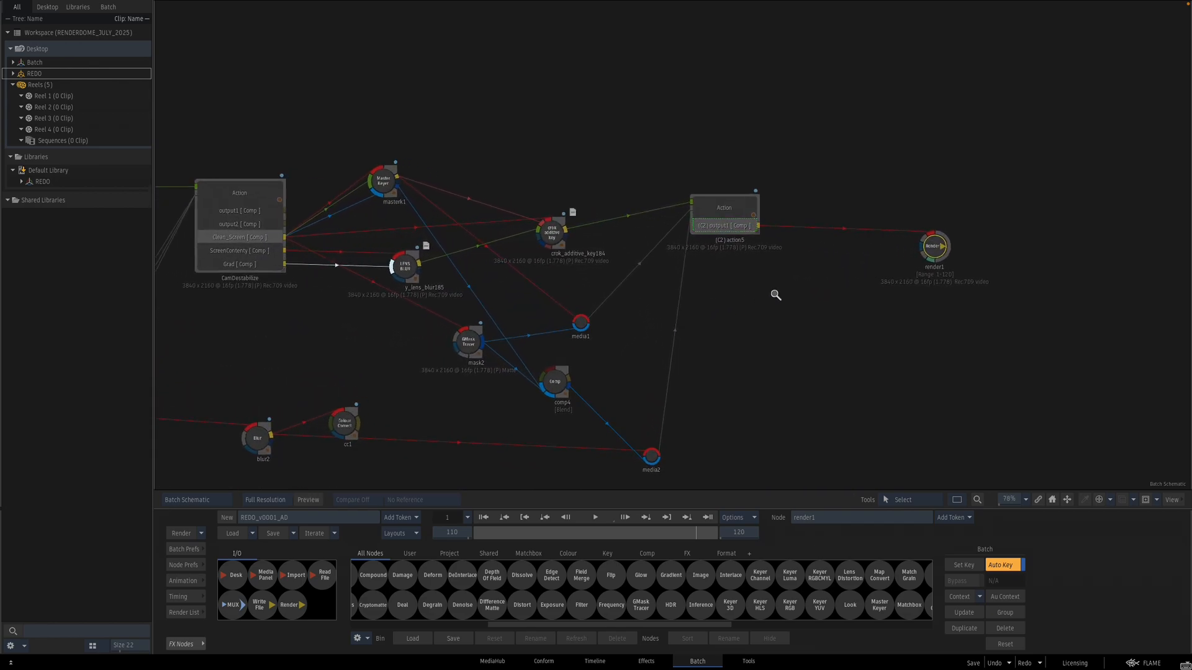
{"action": "left_click_drag", "start_coordinate": [938, 248], "coordinate": [918, 244]}
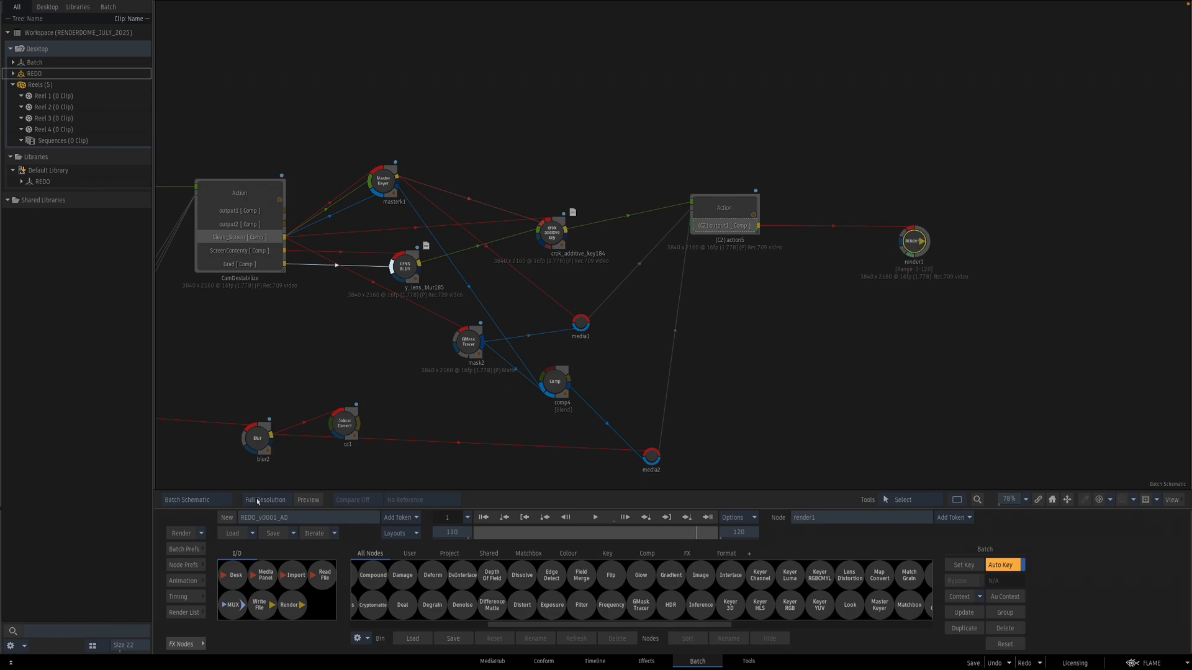
Step: Open the render output in the Player and play back the finished composite
{"action": "left_click", "coordinate": [181, 534]}
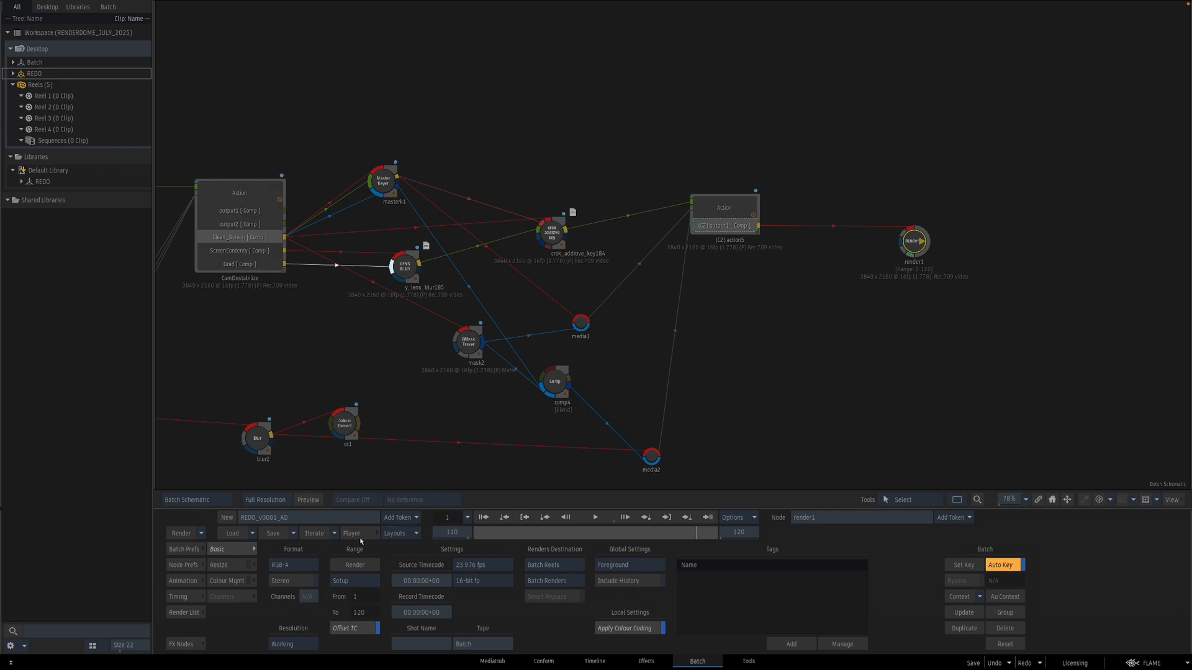
{"action": "left_click", "coordinate": [360, 537]}
{"action": "left_click", "coordinate": [595, 643]}
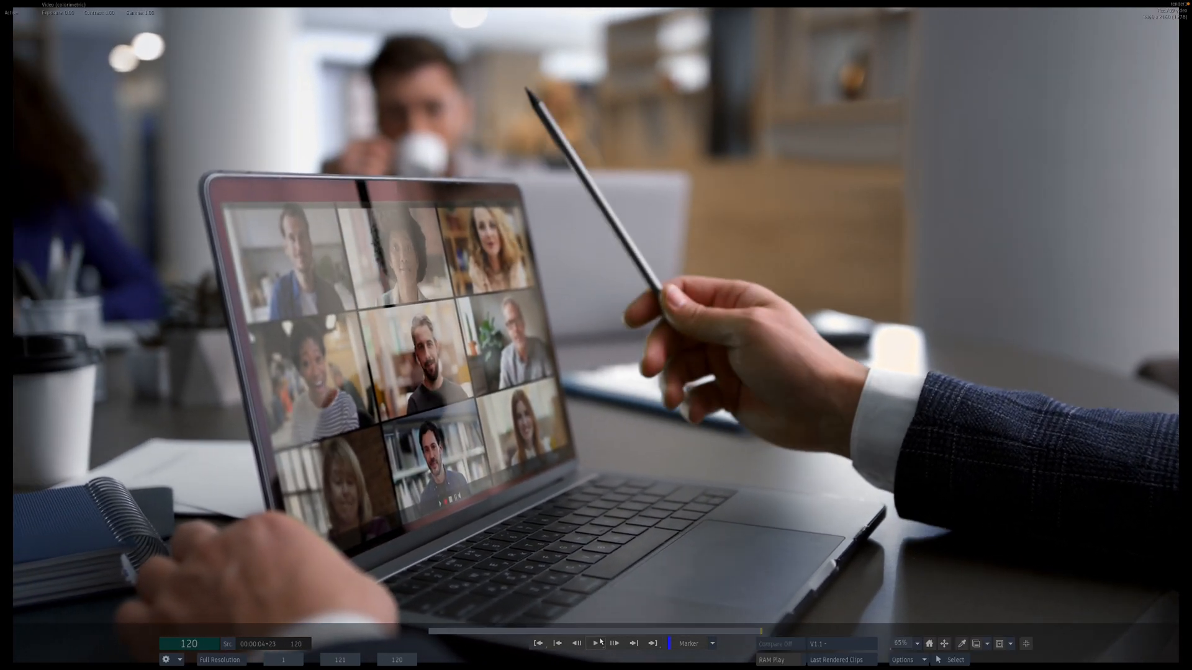
{"action": "left_click", "coordinate": [598, 643]}
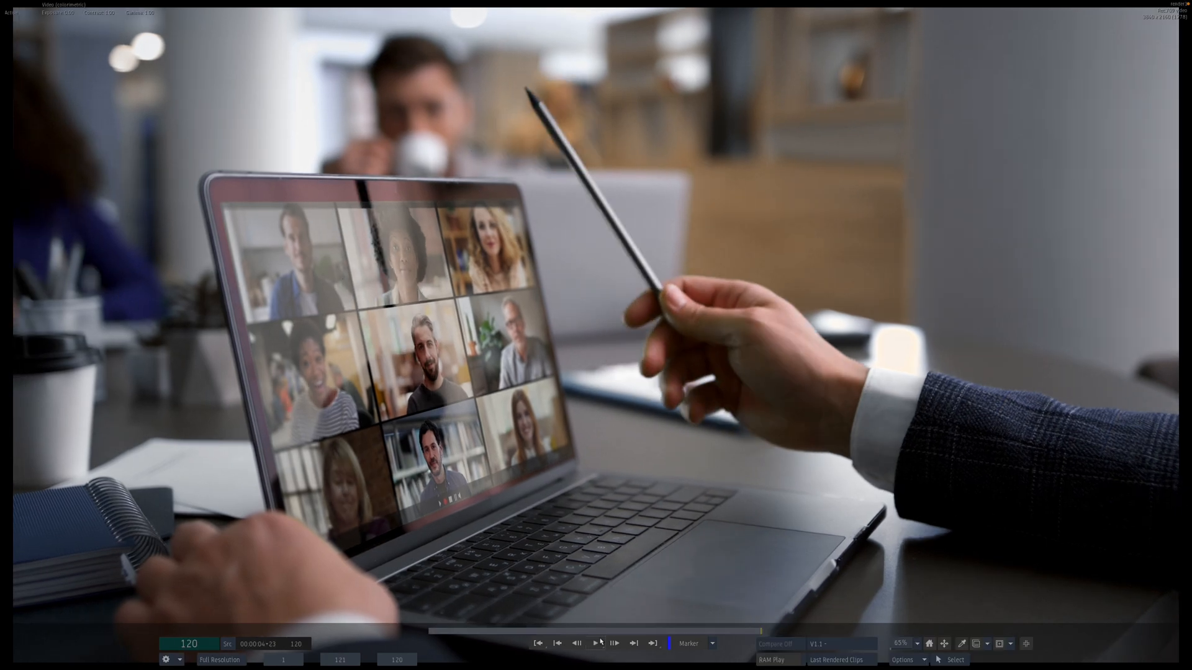
{"action": "left_click", "coordinate": [598, 643]}
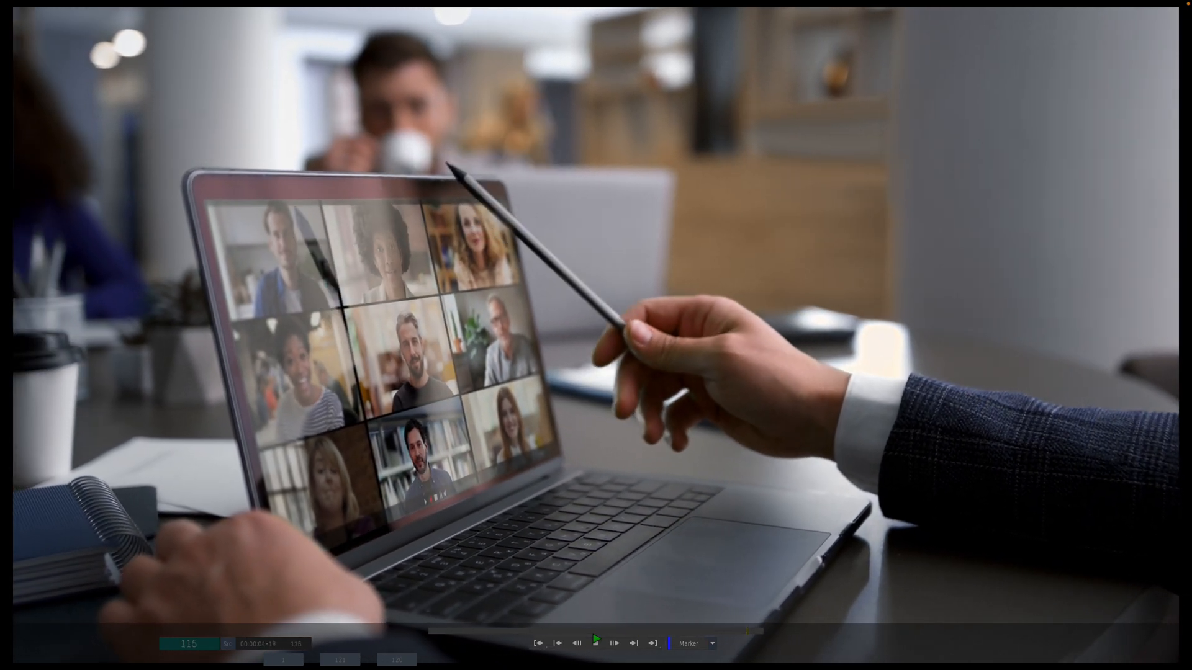
{"action": "left_click", "coordinate": [597, 641]}
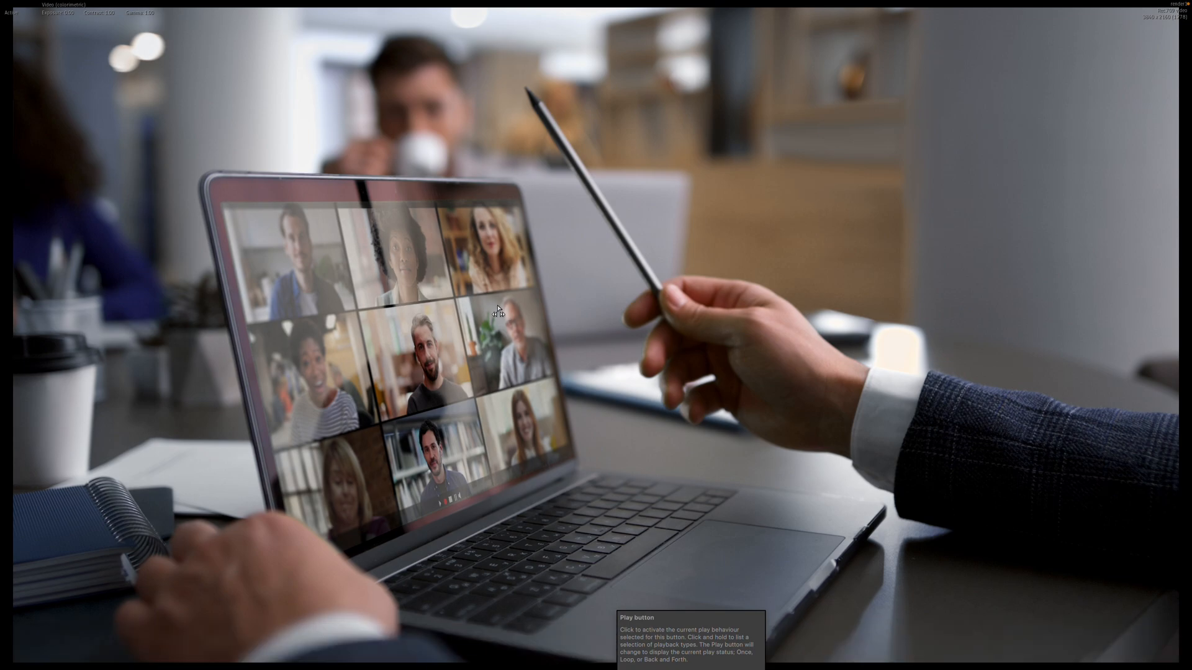
{"action": "key", "text": "Escape"}
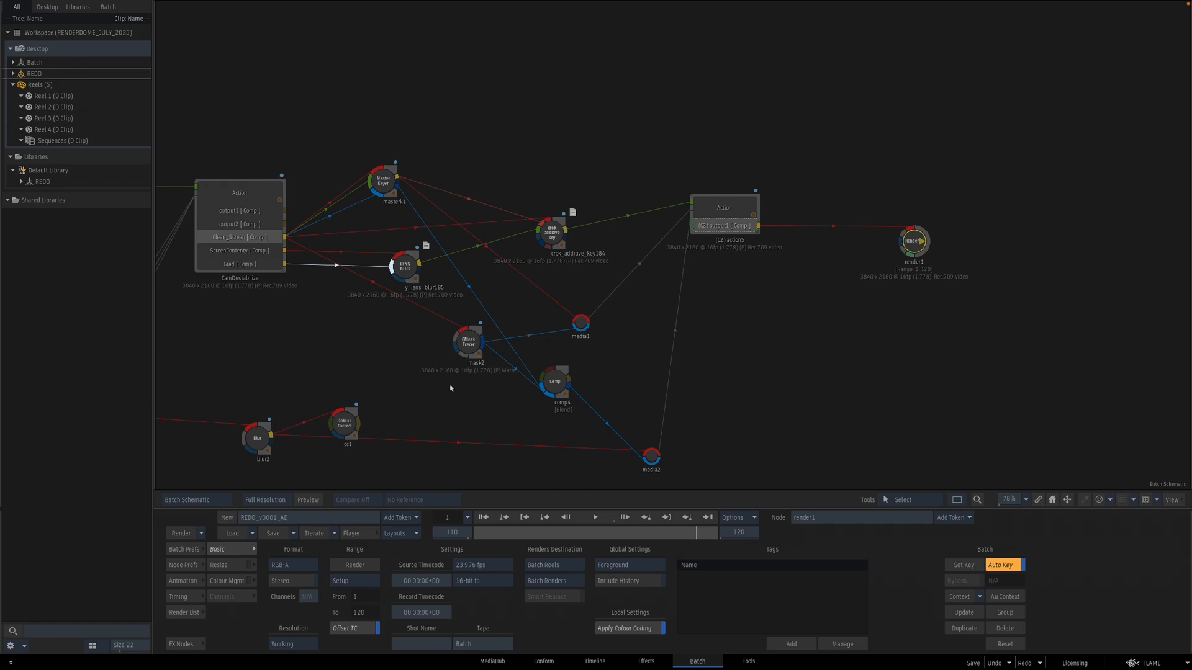
{"action": "key", "text": "super+shift+5"}
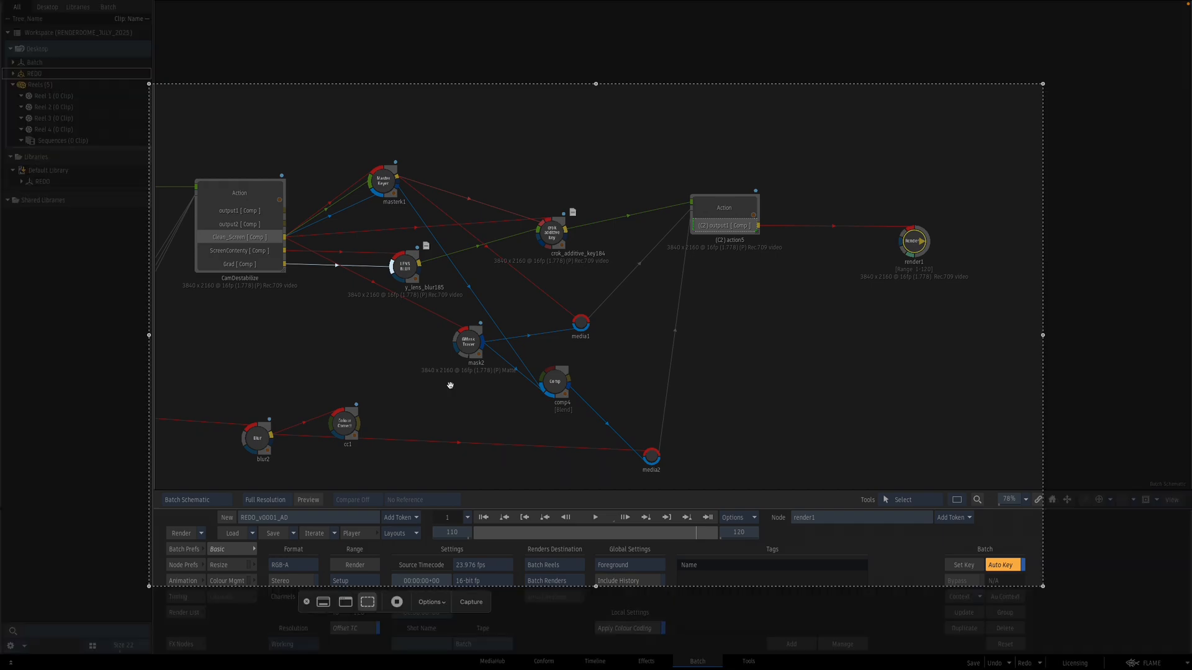